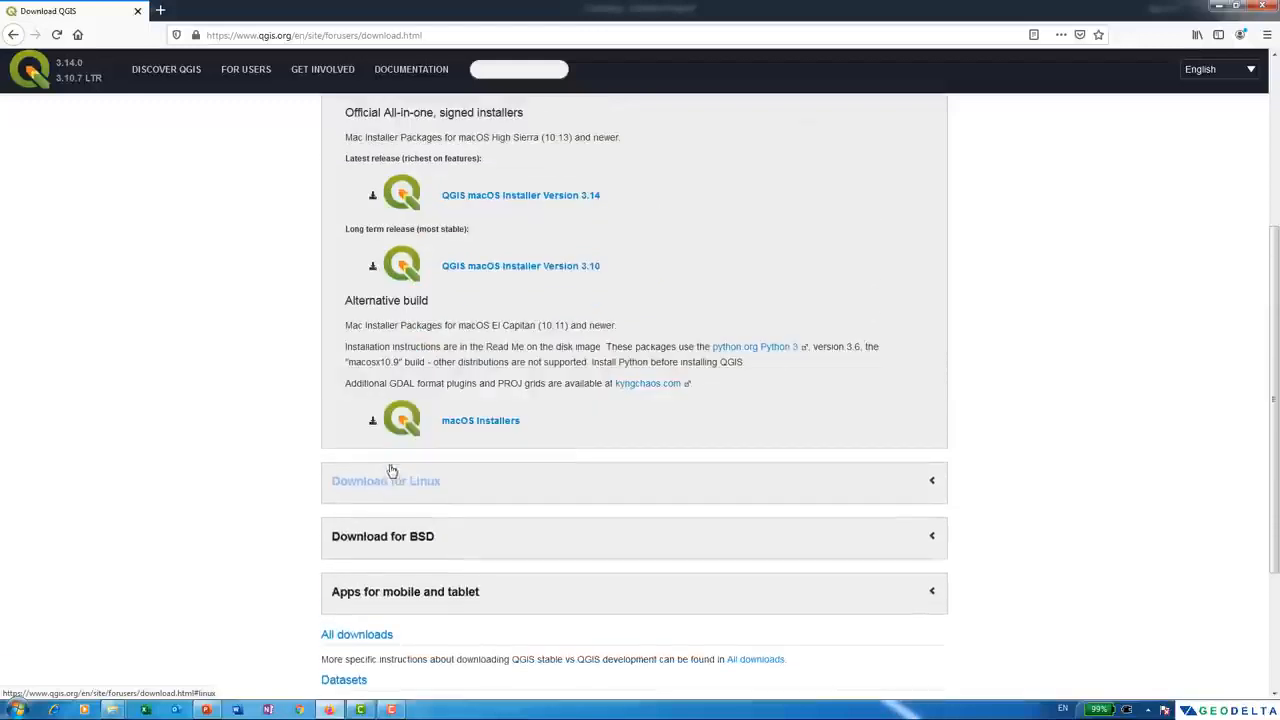
- Download the 64-bit QGIS Standalone Installer Version 3.14 for Windows and save the setup file
scroll(420, 484, "up", 2)
scroll(420, 484, "up", 3)
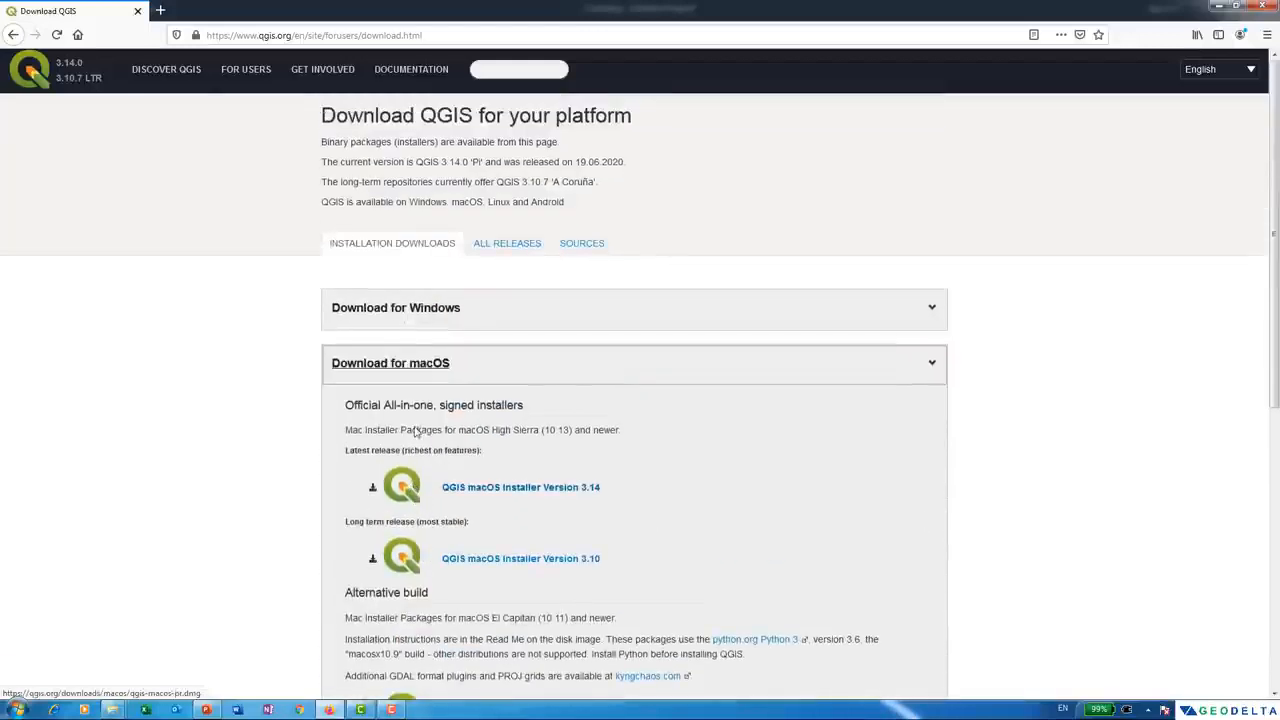
left_click(386, 312)
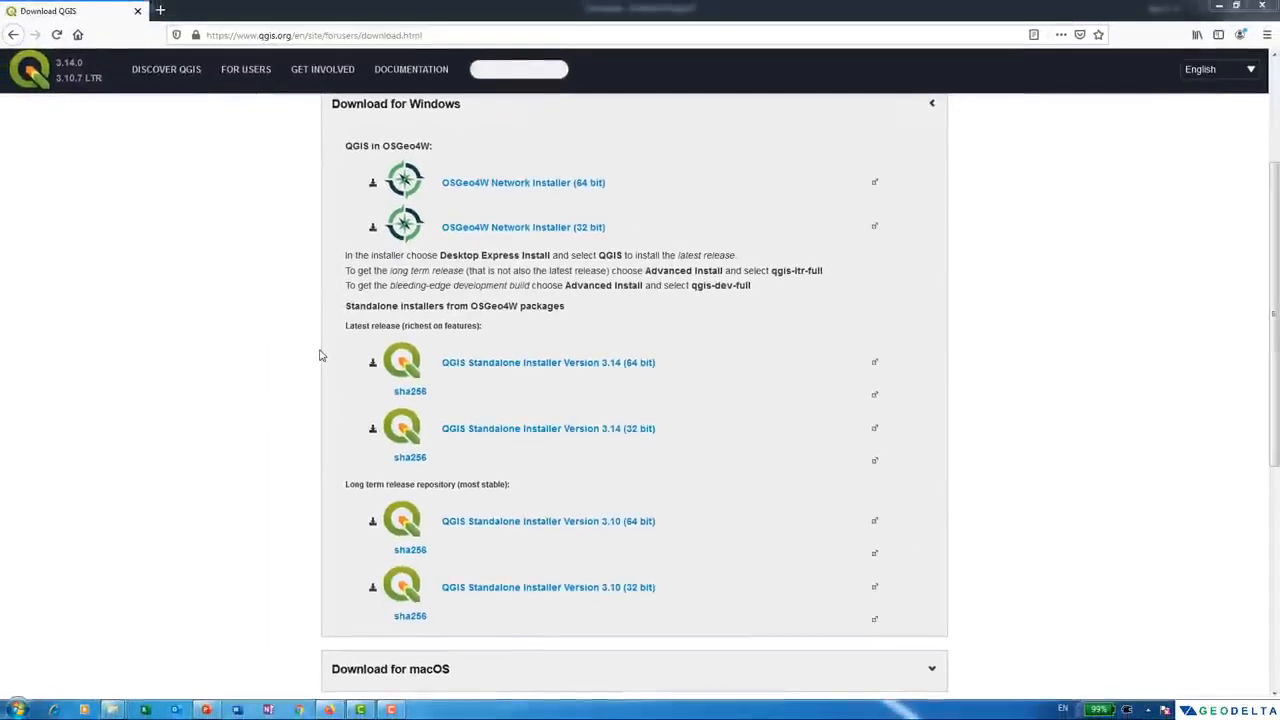
scroll(306, 350, "up", 3)
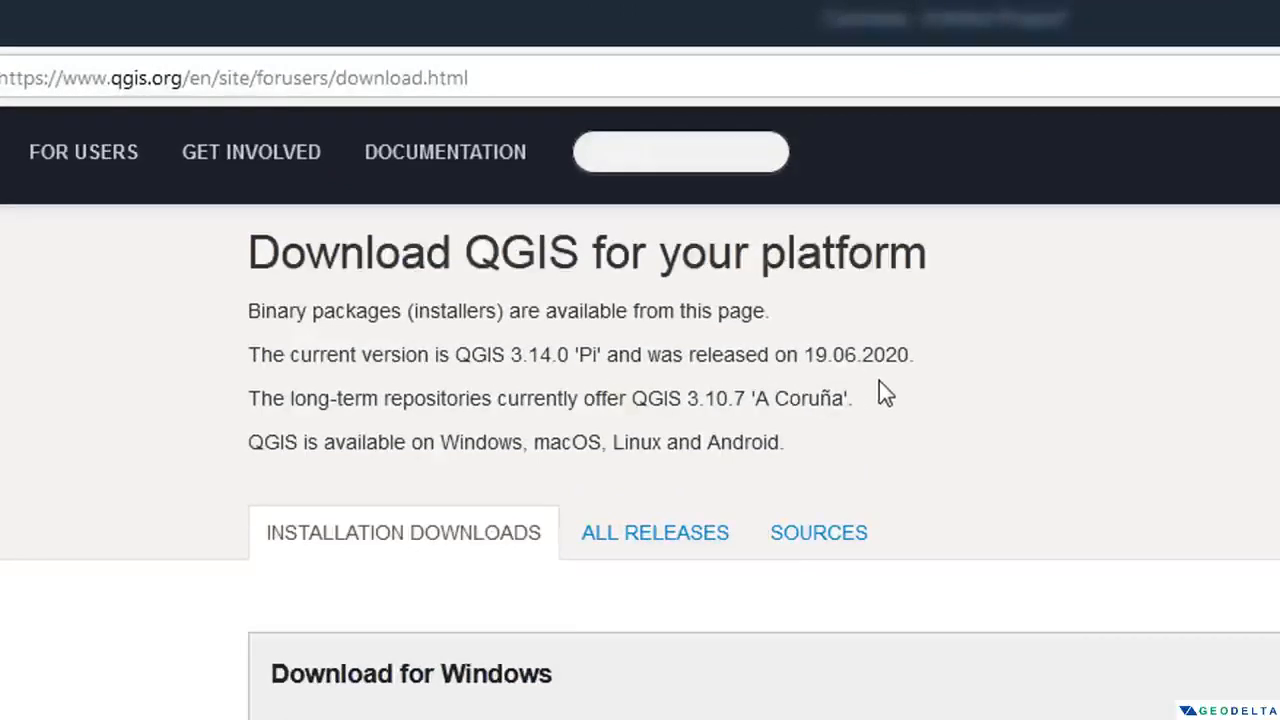
scroll(889, 469, "down", 6)
scroll(887, 473, "up", 5)
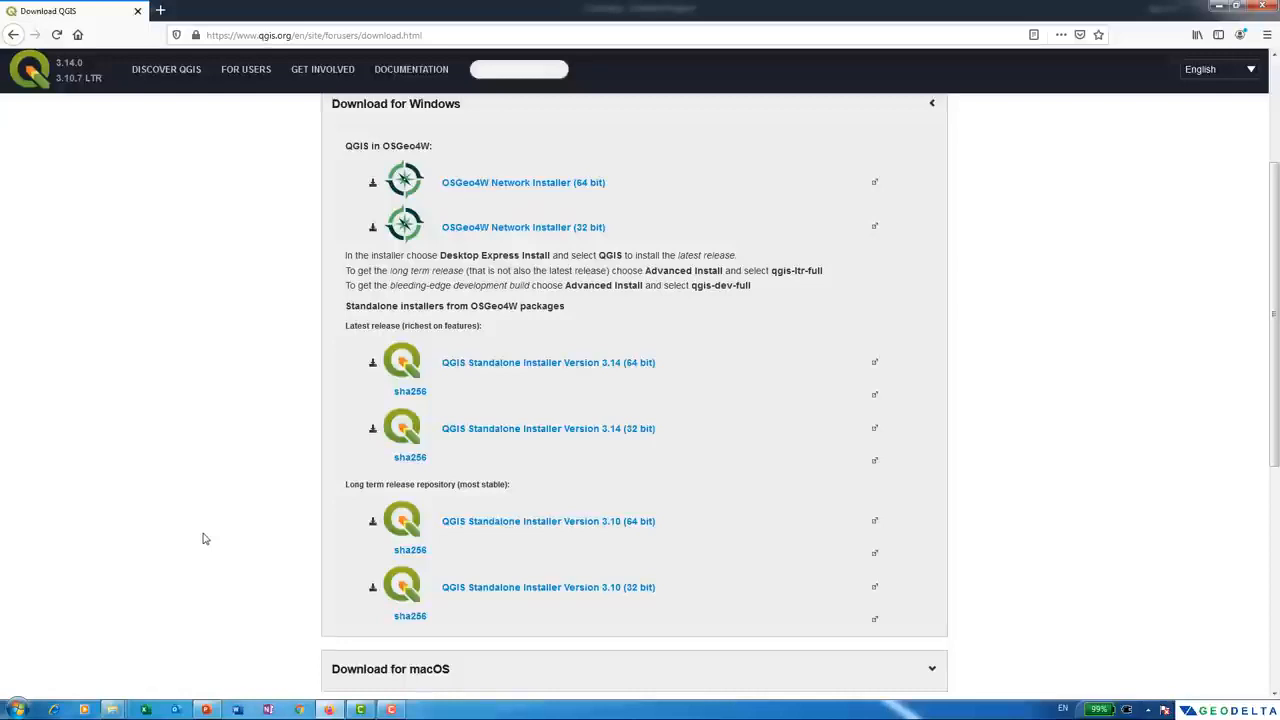
left_click(548, 364)
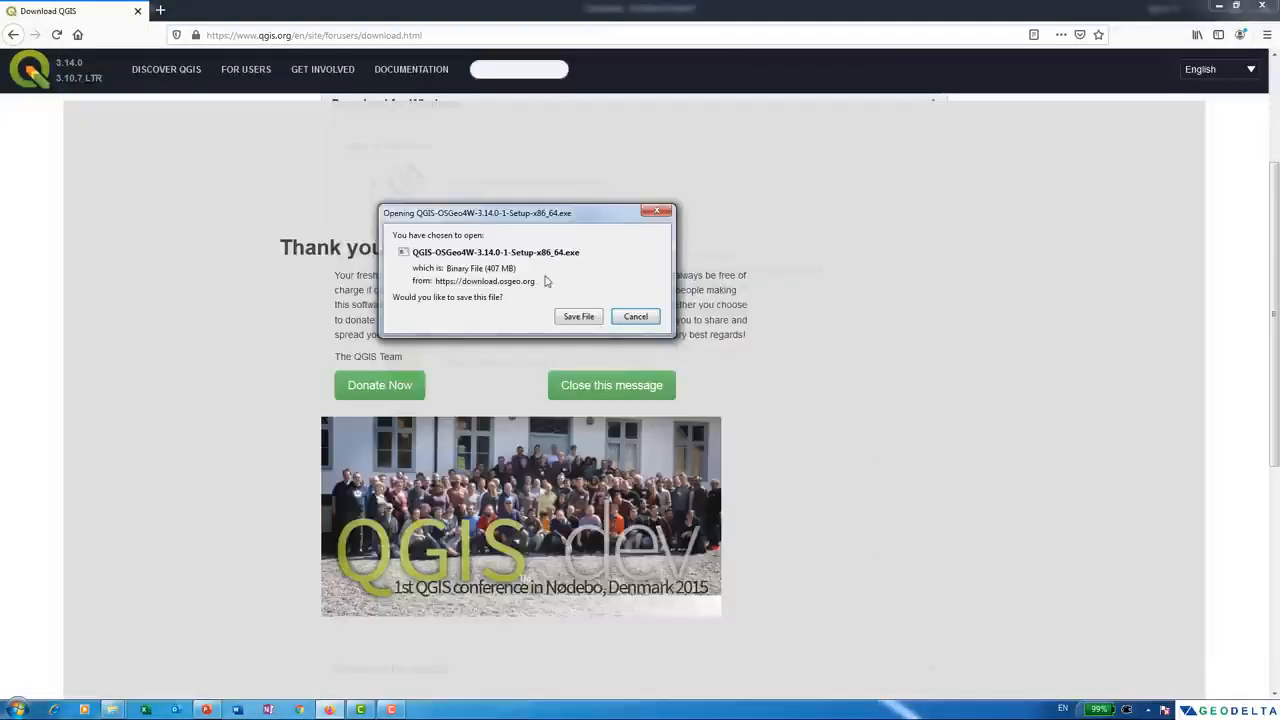
left_click(579, 316)
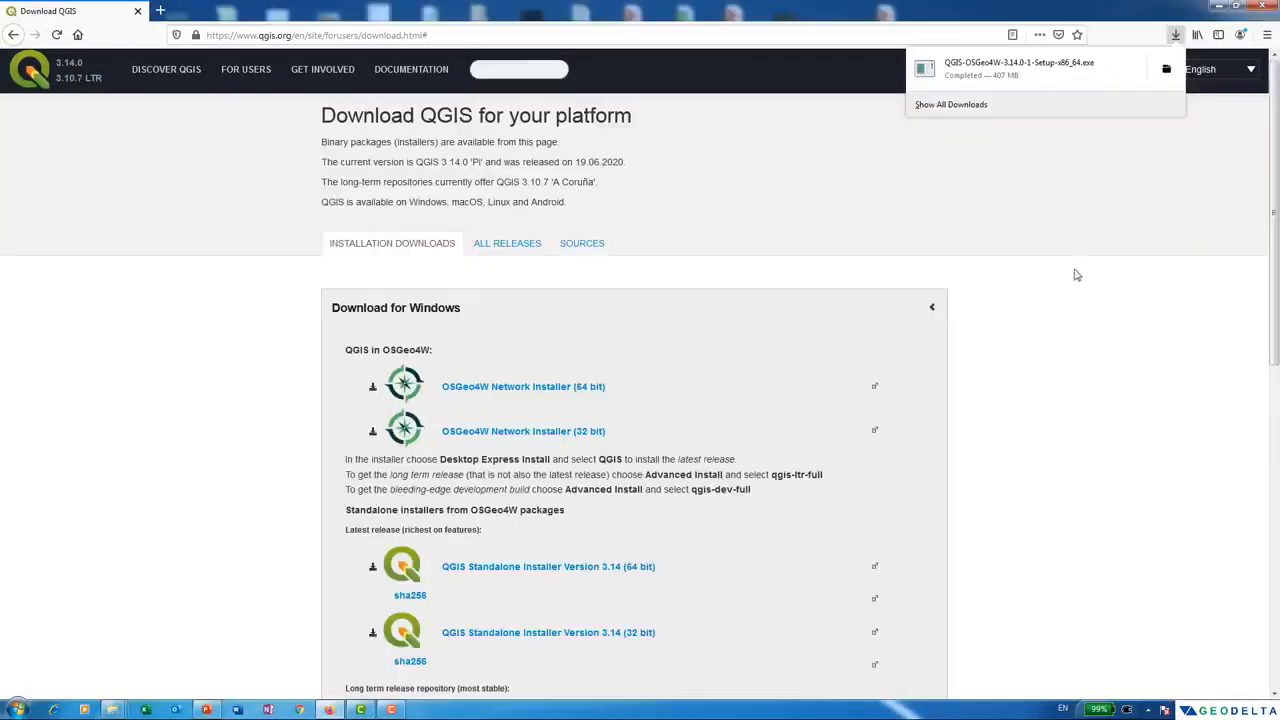
- Install QGIS 3.14.0 'Pi' from the downloaded setup file, accepting the license, default folder and default components
left_click(1041, 65)
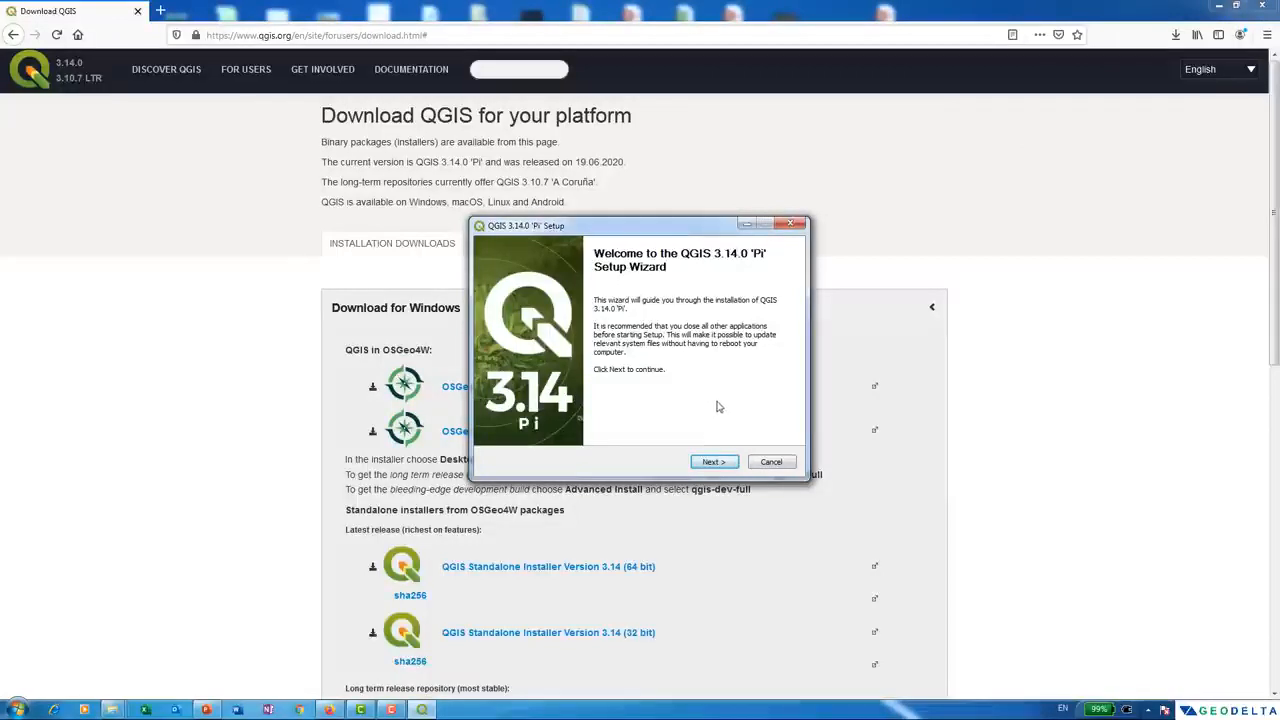
left_click(713, 461)
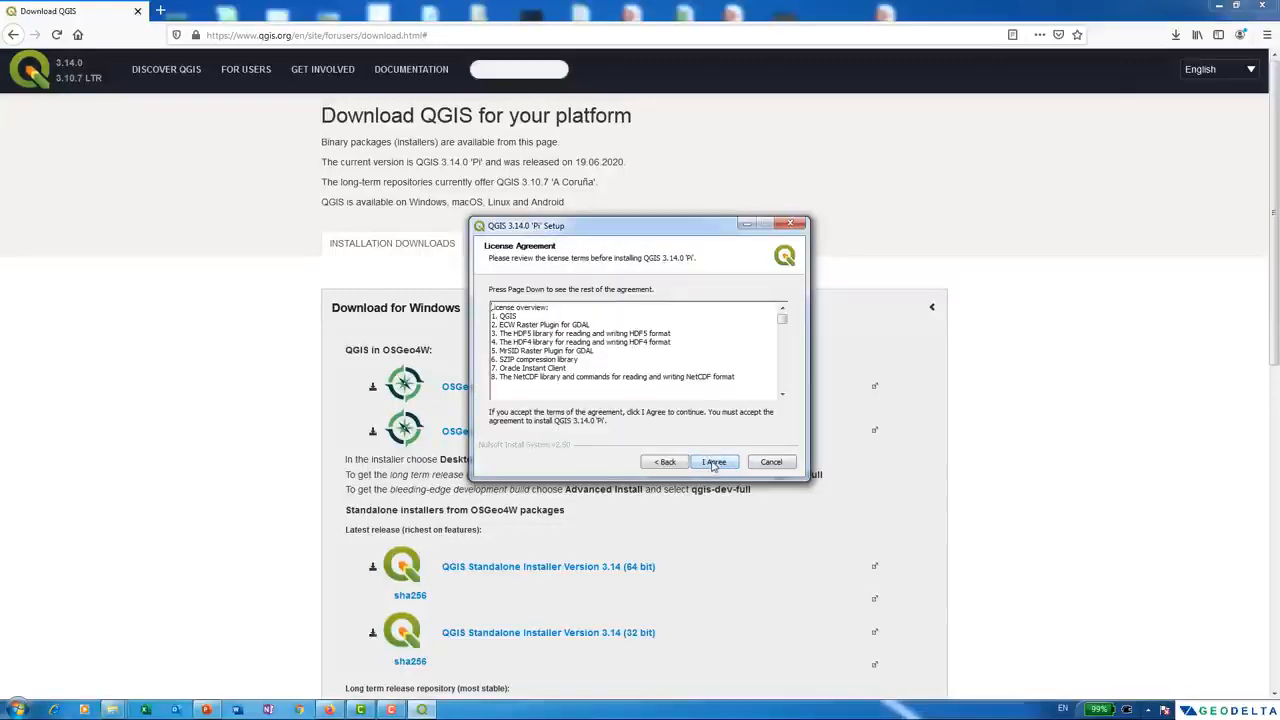
left_click(713, 463)
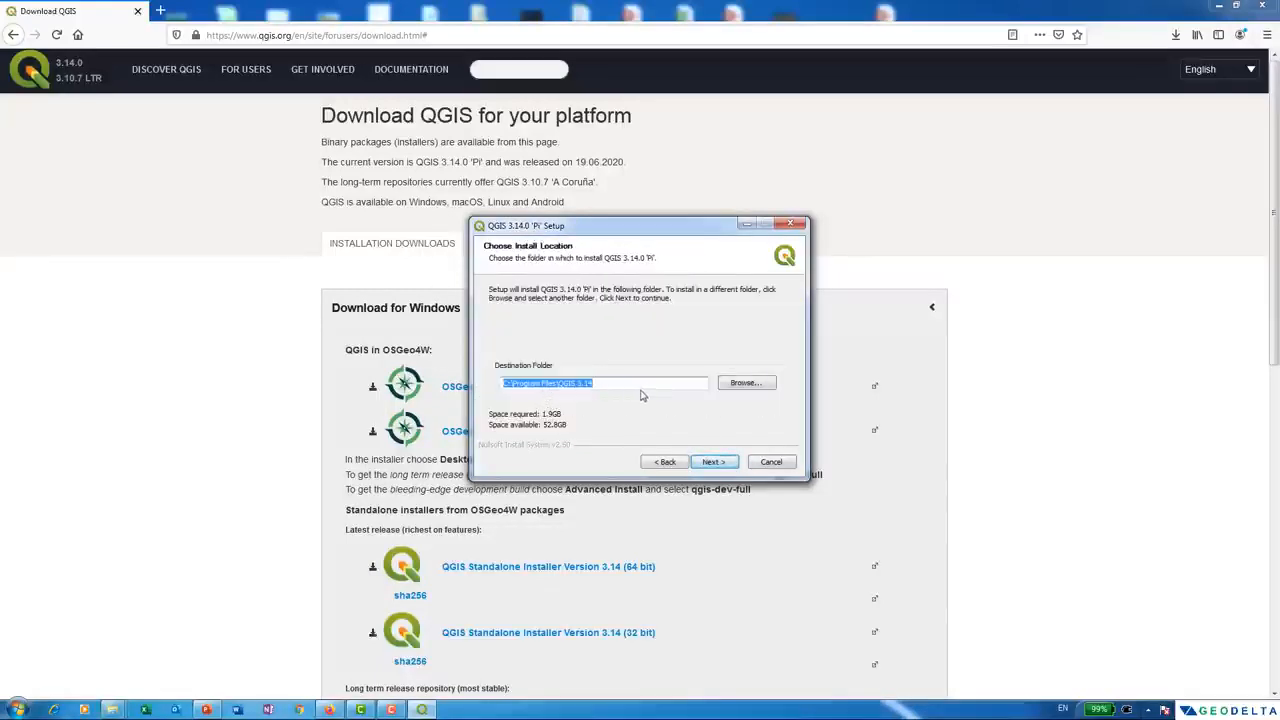
left_click(713, 463)
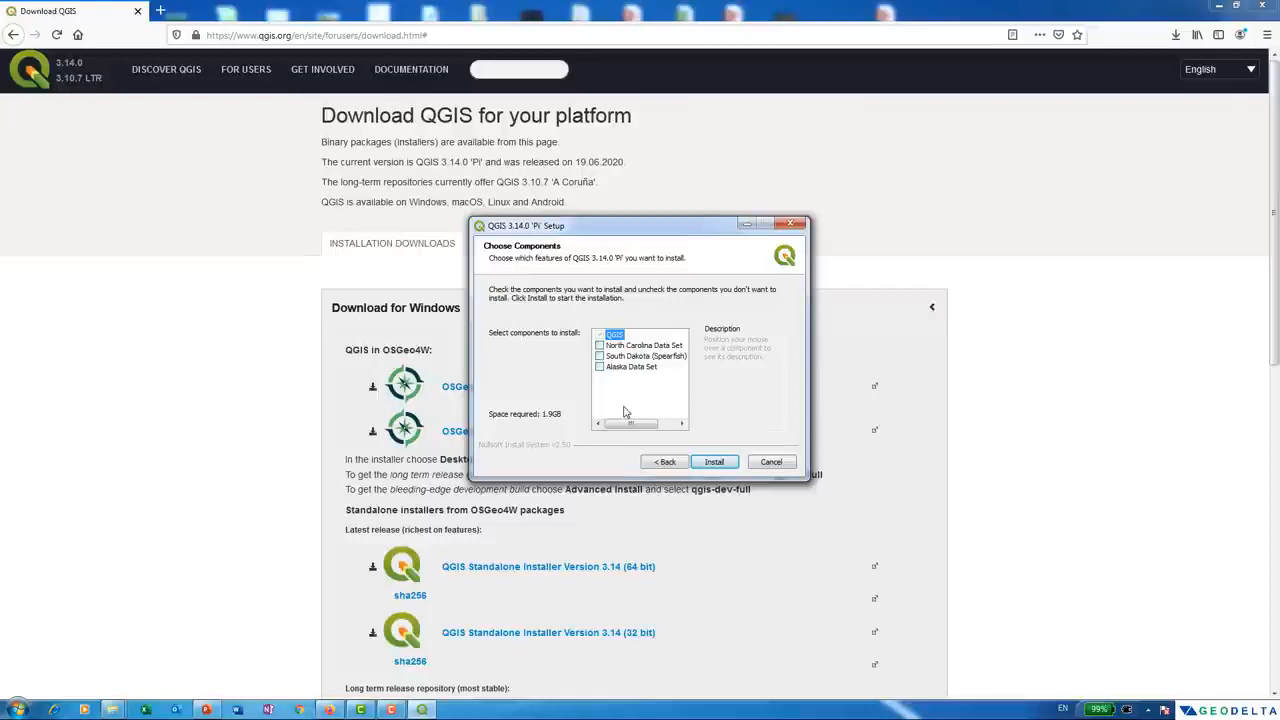
left_click(714, 462)
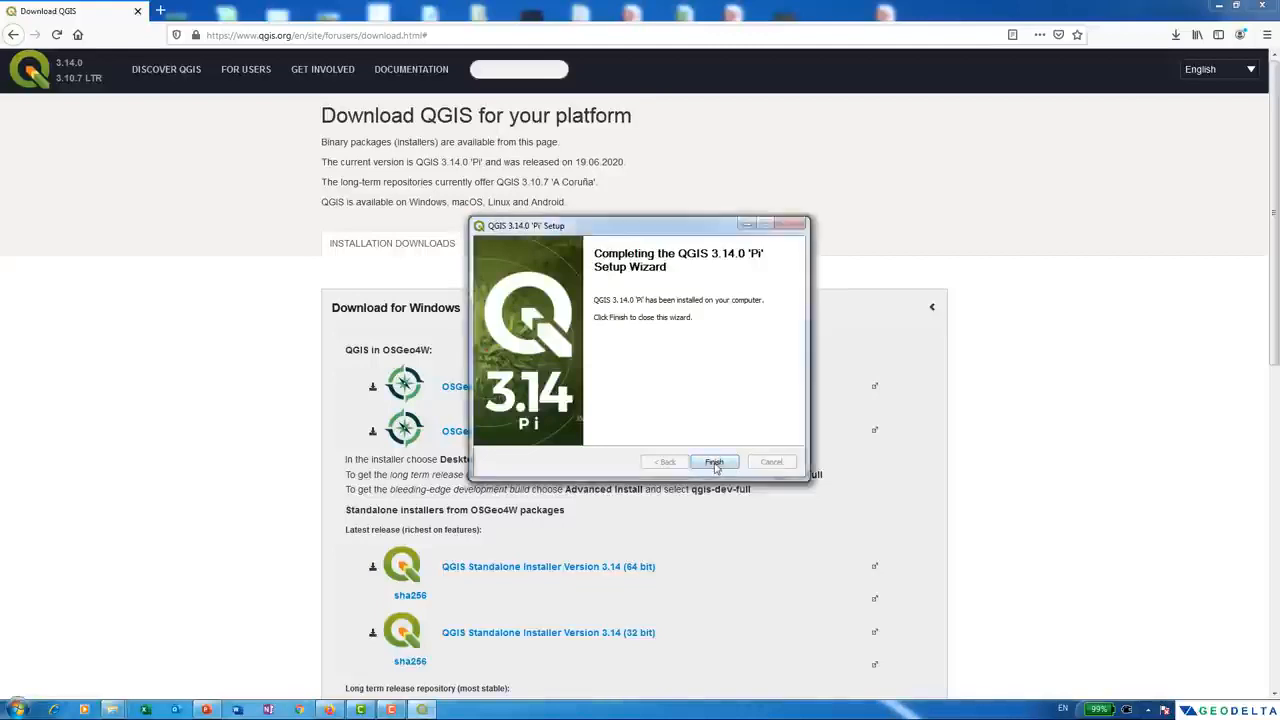
left_click(714, 462)
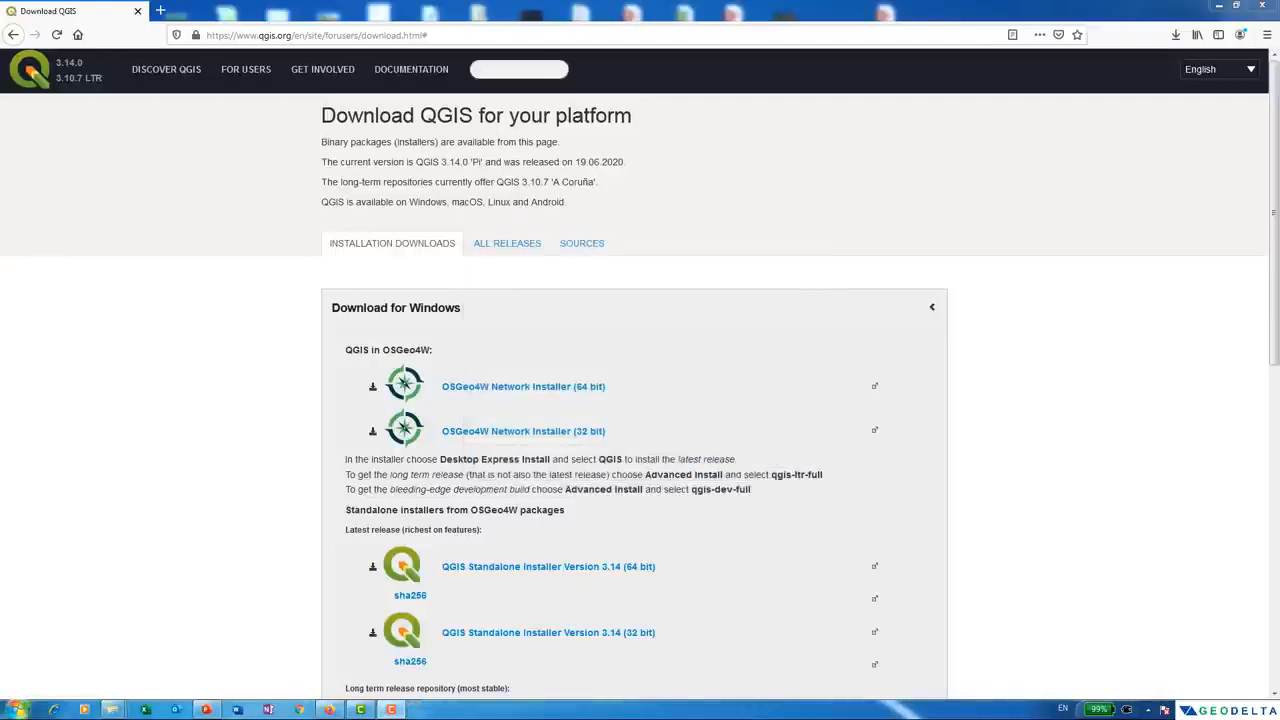
- Launch QGIS Desktop 3.14.0 with GRASS 7.8.3
left_click(18, 709)
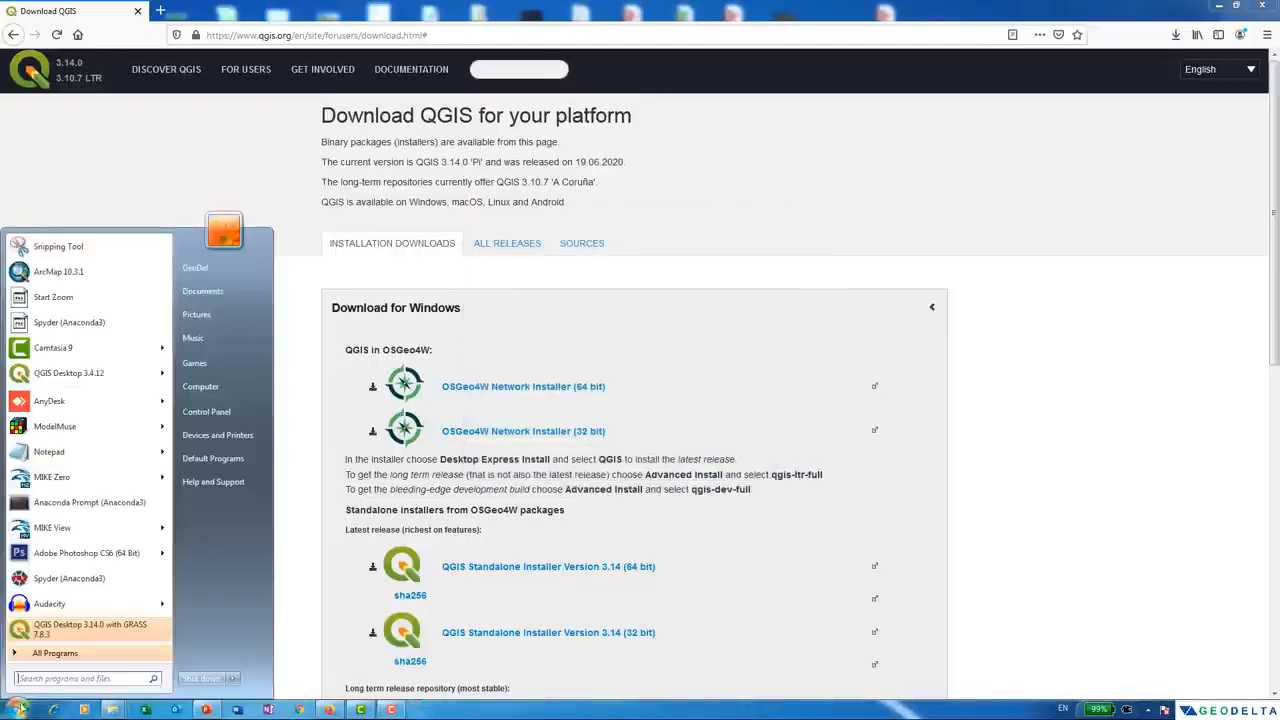
left_click(93, 632)
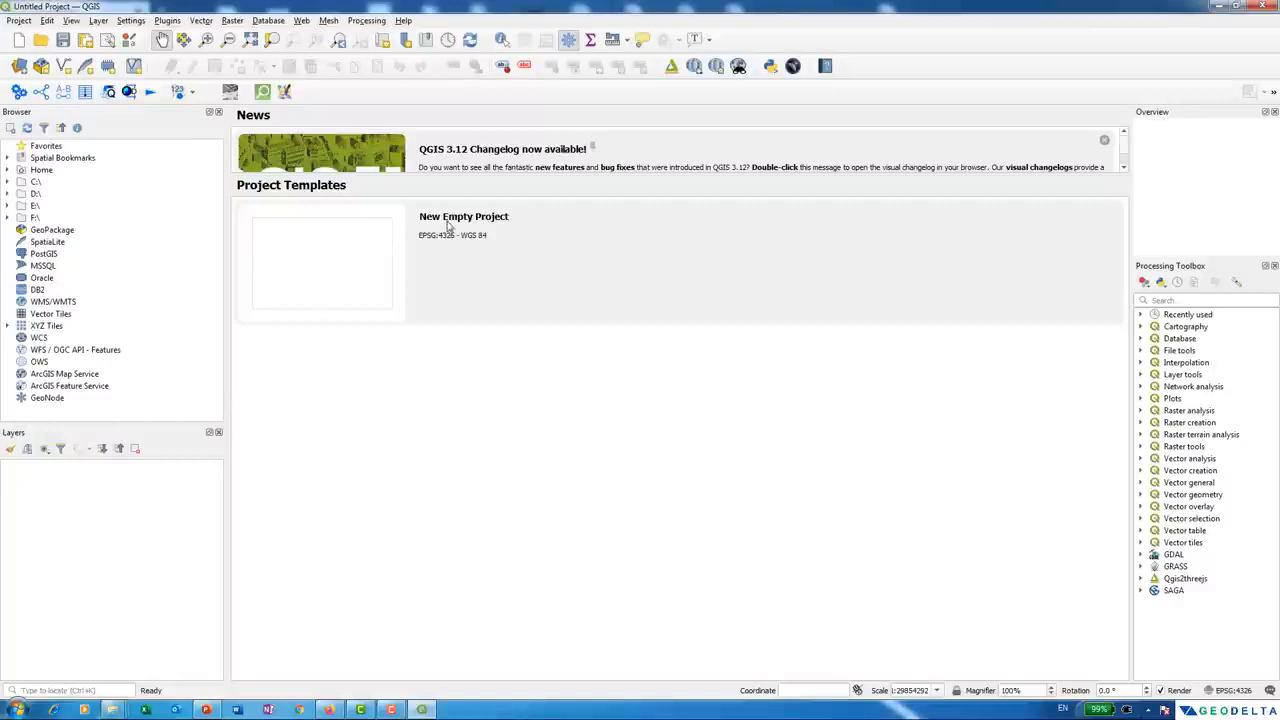
- Create a new empty project from the EPSG:4326 template and widen the Overview and Processing Toolbox area
left_click(307, 265)
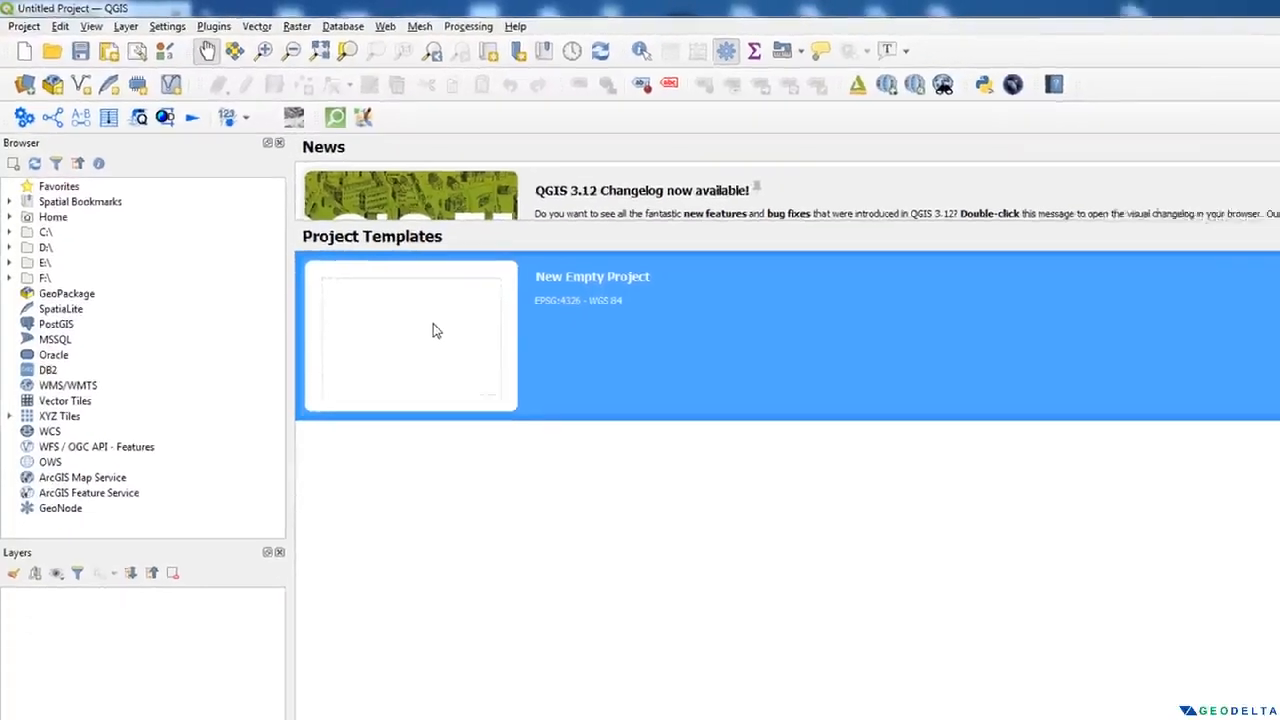
double_click(528, 400)
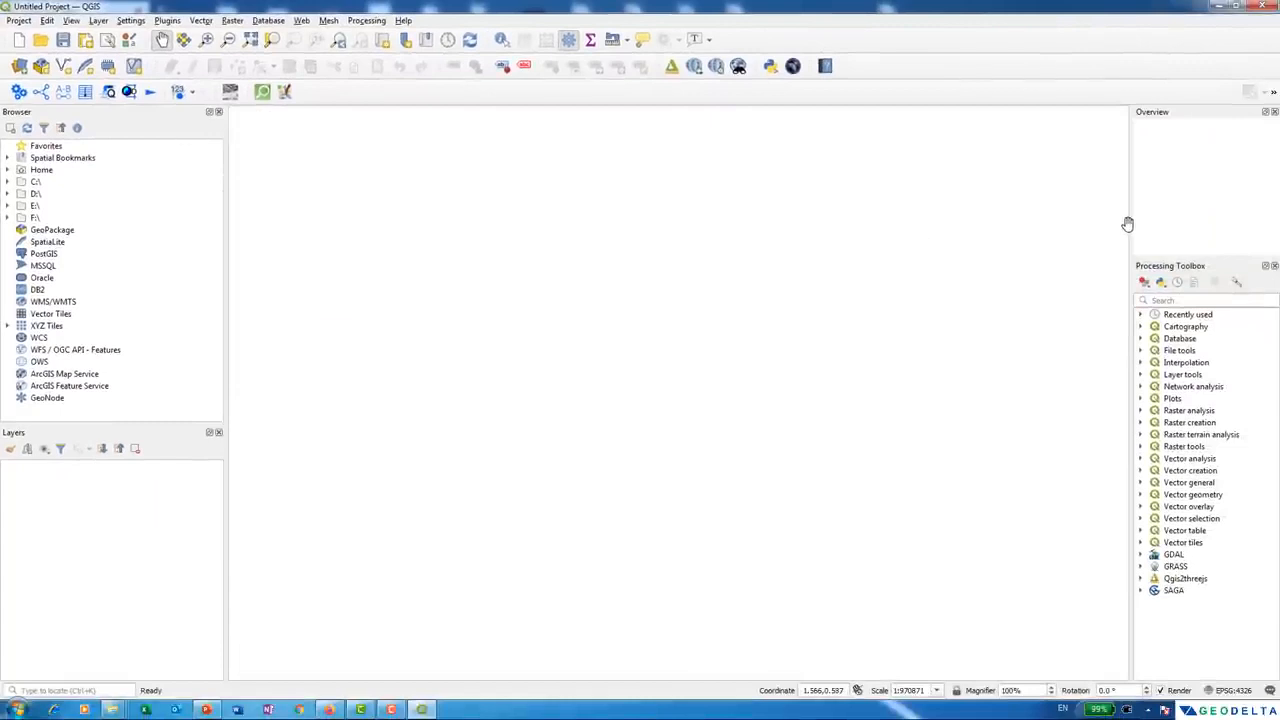
left_click_drag(1131, 226, 1043, 280)
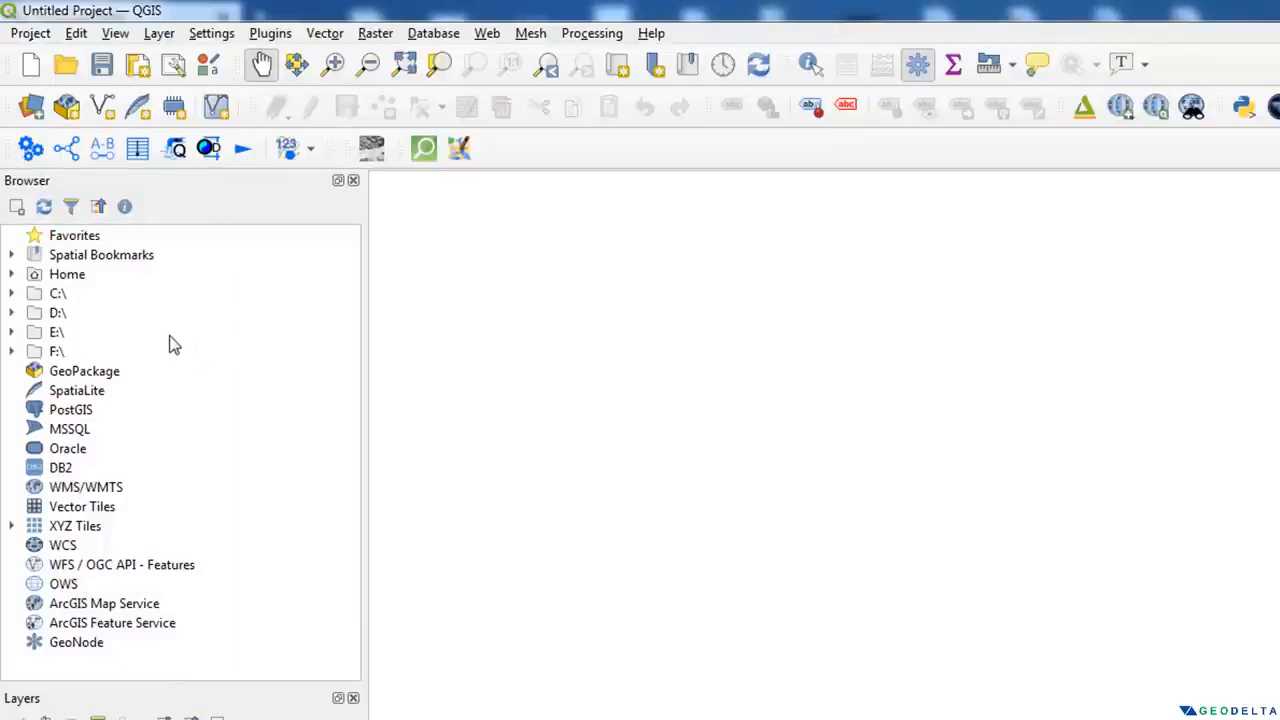
- Browse to GeoDelta > Absolute Beginners Guide to QGIS > Data on the F: drive and expand the Shapefiles folder
left_click(58, 295)
left_click(68, 315)
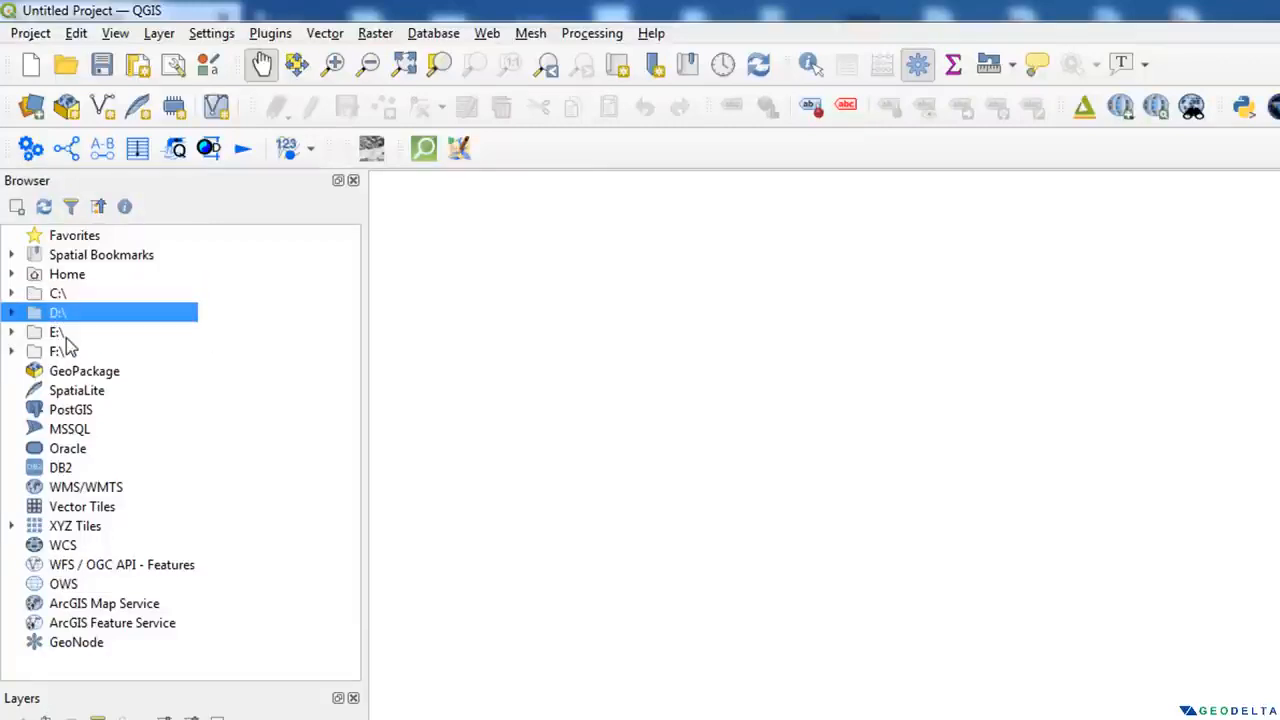
left_click(72, 331)
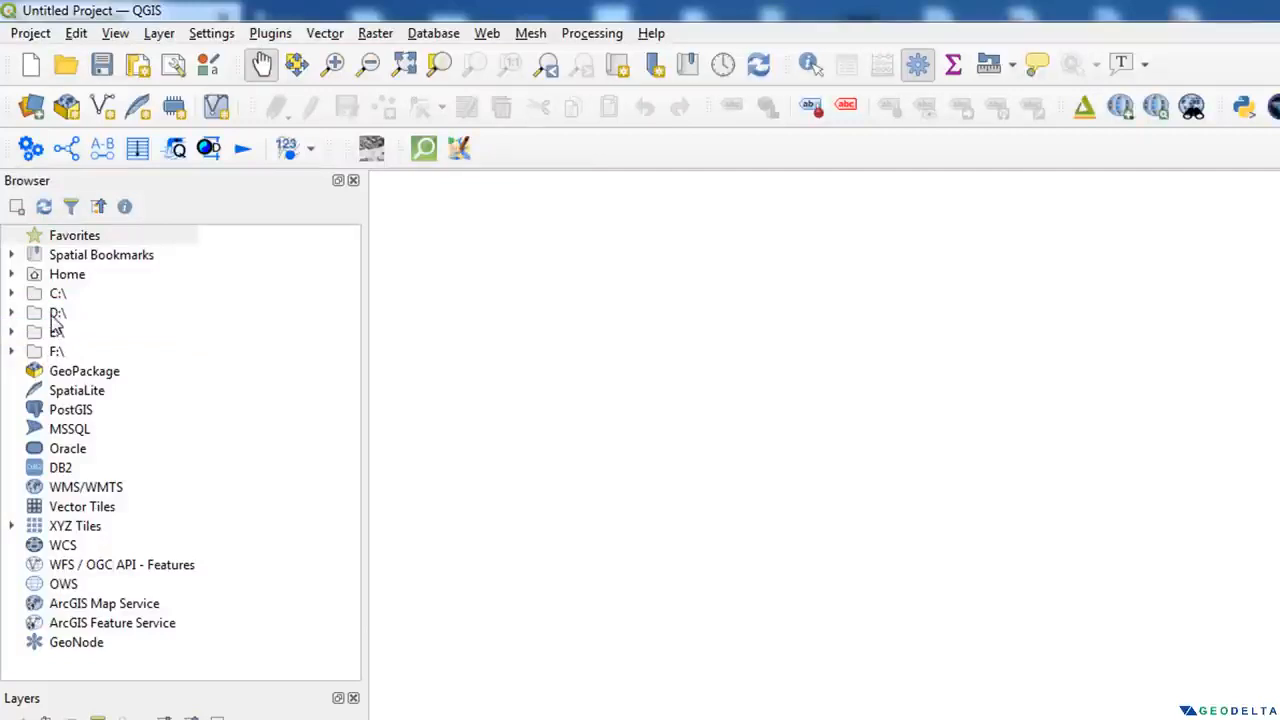
double_click(57, 316)
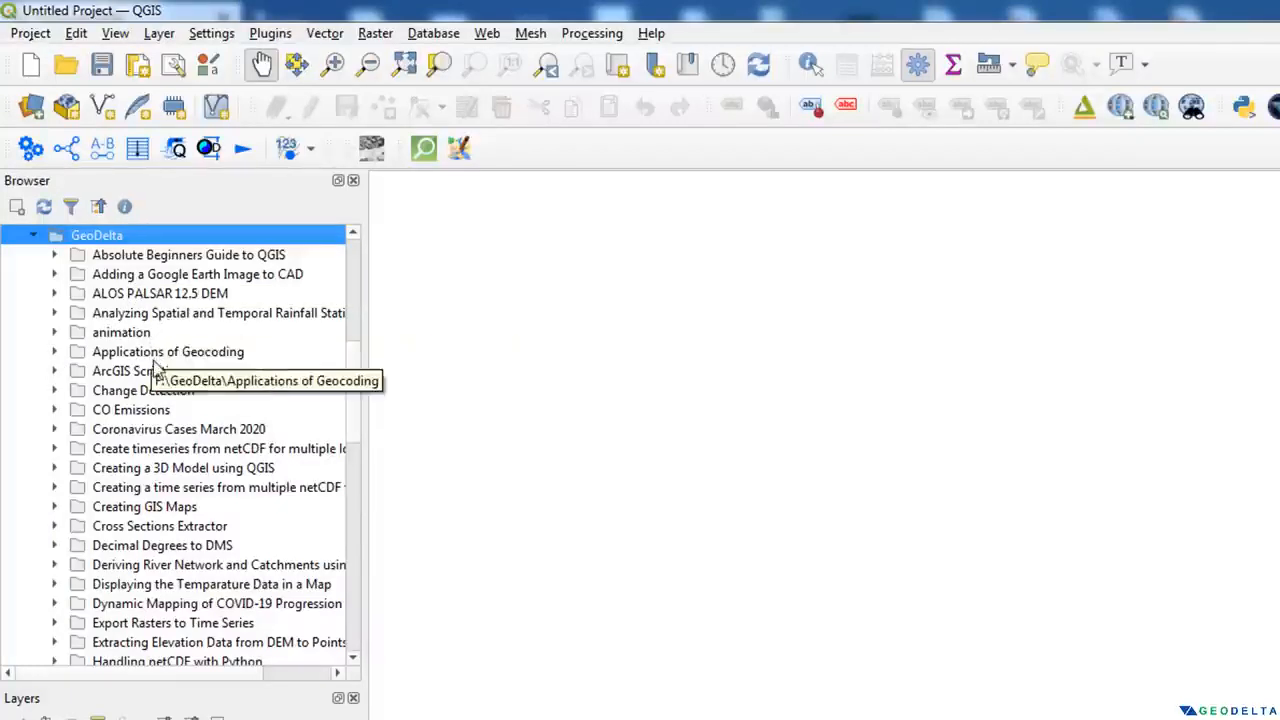
left_click(172, 259)
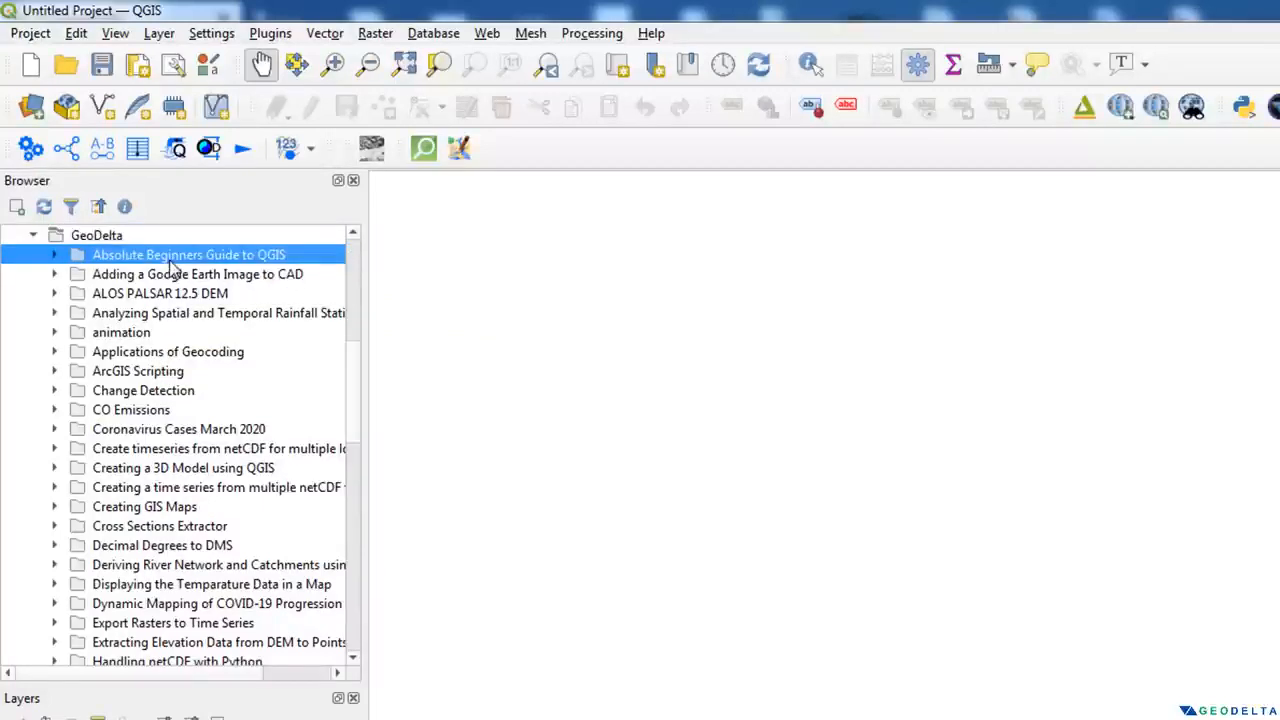
double_click(170, 262)
double_click(126, 276)
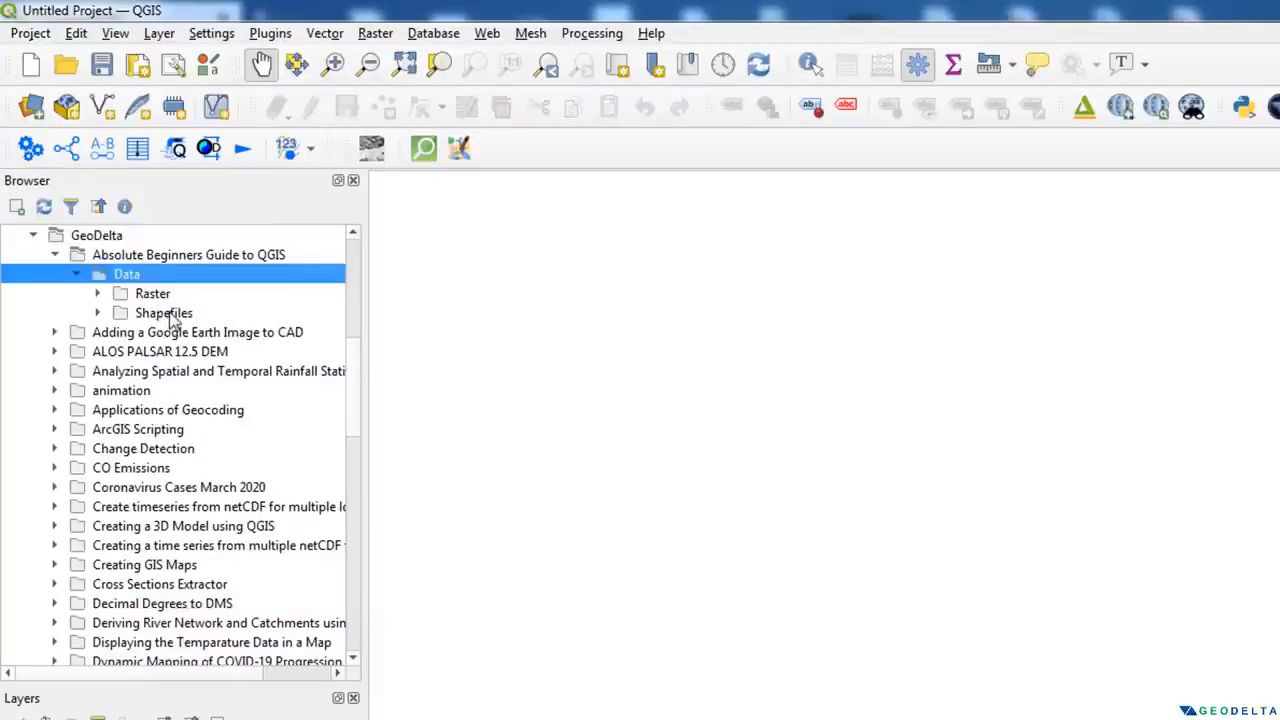
left_click(166, 316)
double_click(166, 316)
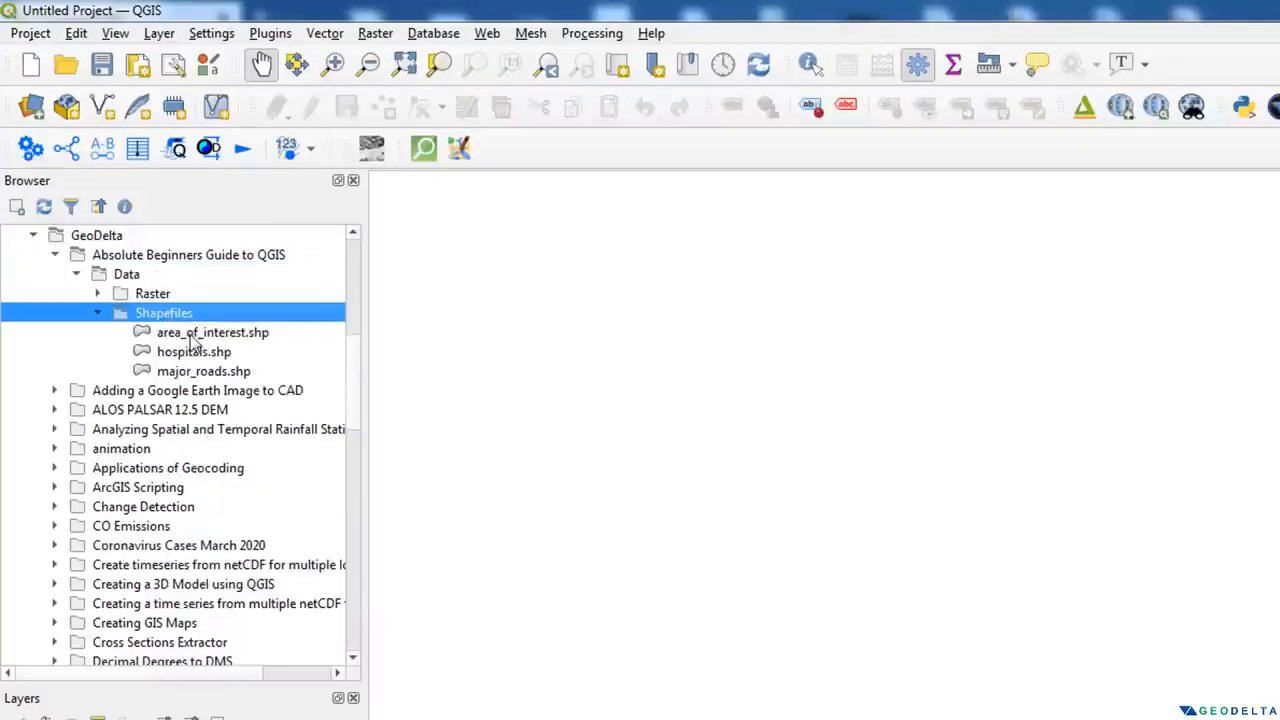
- Look through the area_of_interest, hospitals and major_roads shapefiles, and expand the Raster folder
left_click(192, 338)
left_click(180, 358)
left_click(180, 376)
left_click(180, 352)
left_click(182, 334)
left_click(97, 293)
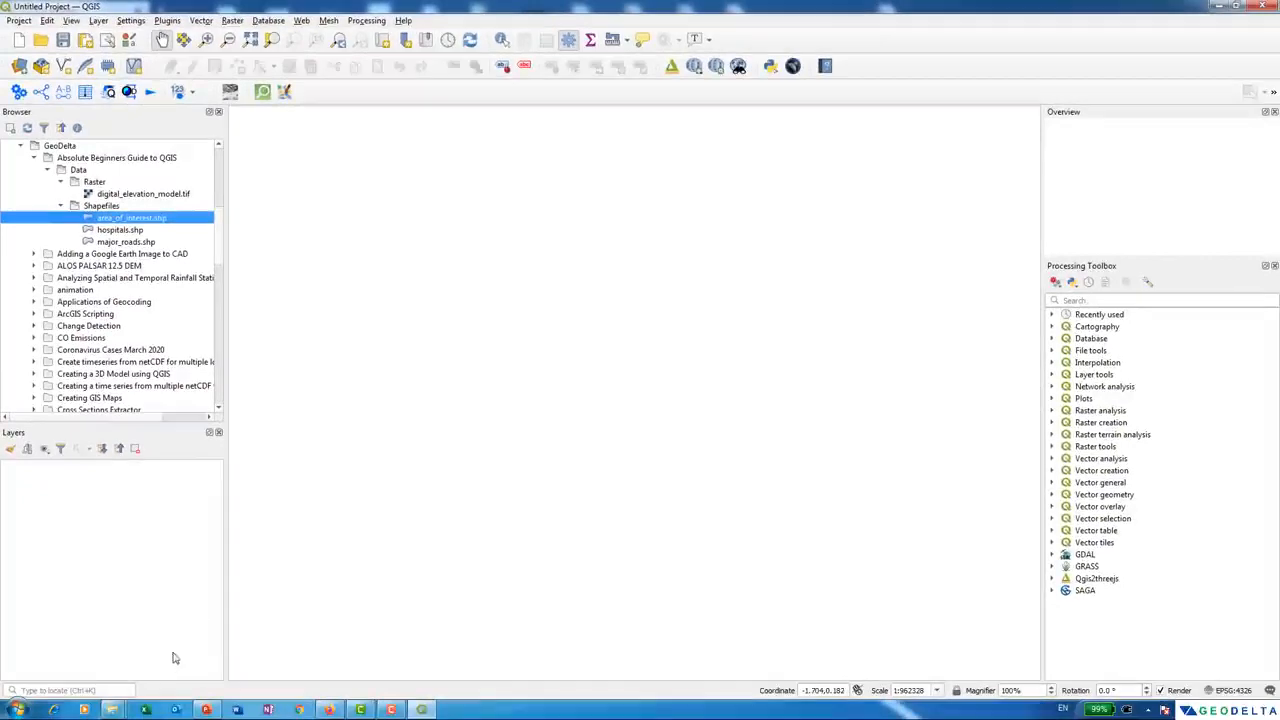
- Switch to Windows Explorer, examine all component files in the Data\Shapefiles folder, and close the window
left_click(112, 709)
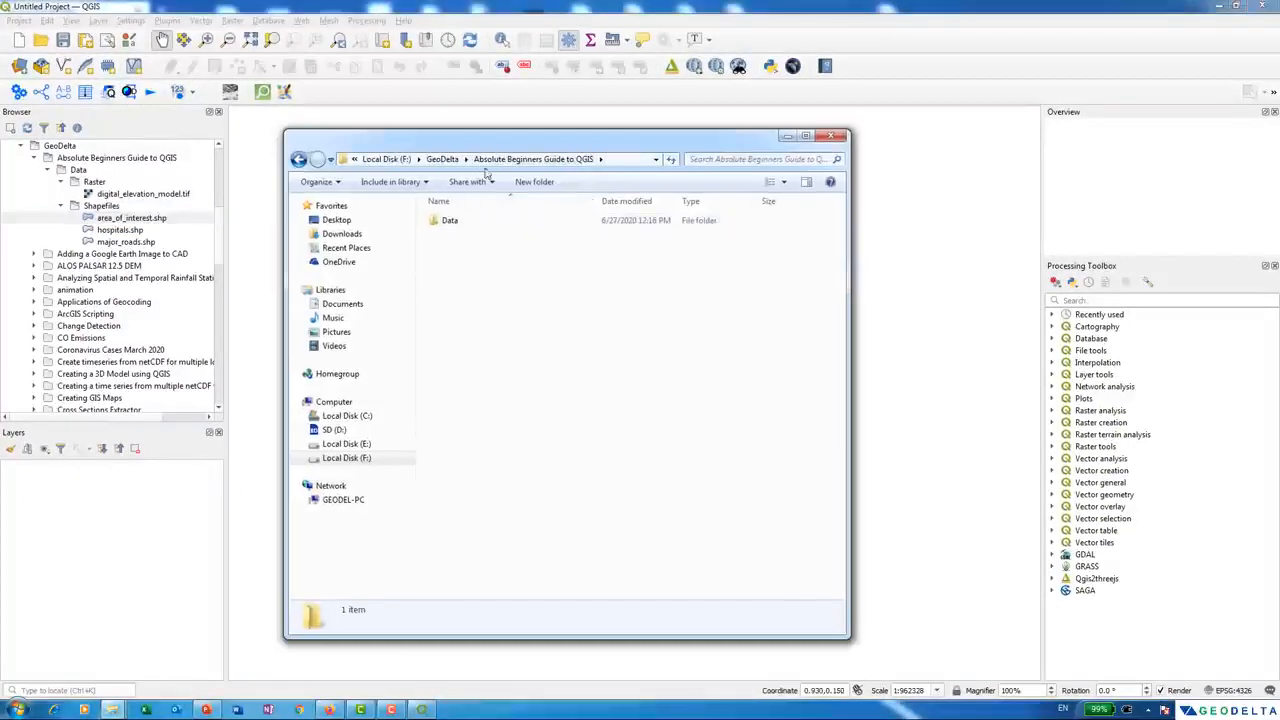
double_click(509, 222)
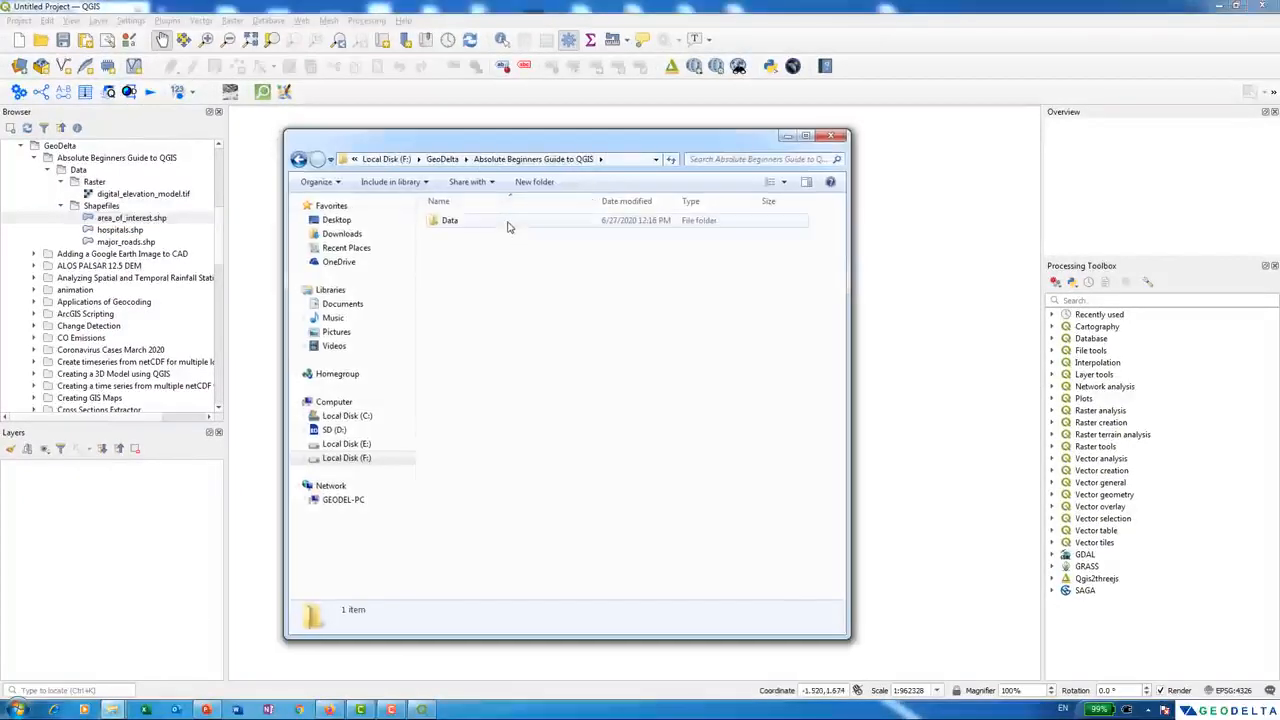
double_click(474, 236)
left_click_drag(560, 218, 557, 217)
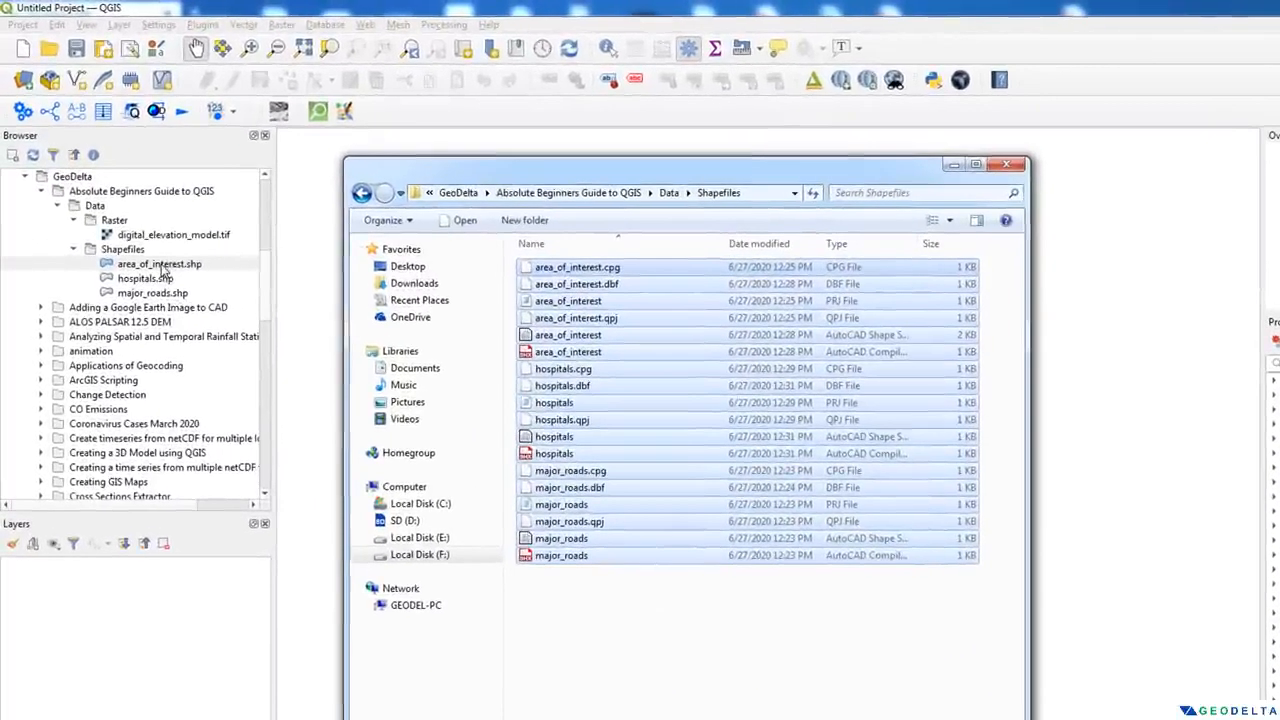
left_click(618, 623)
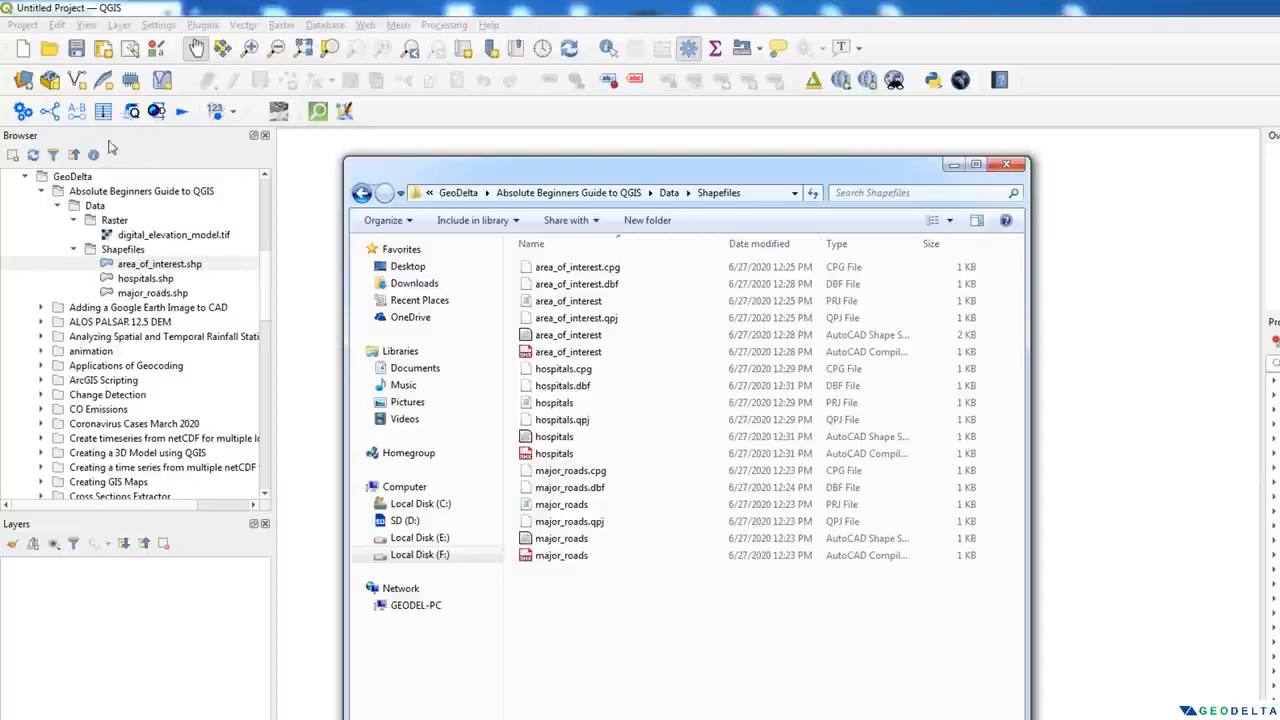
left_click(1015, 165)
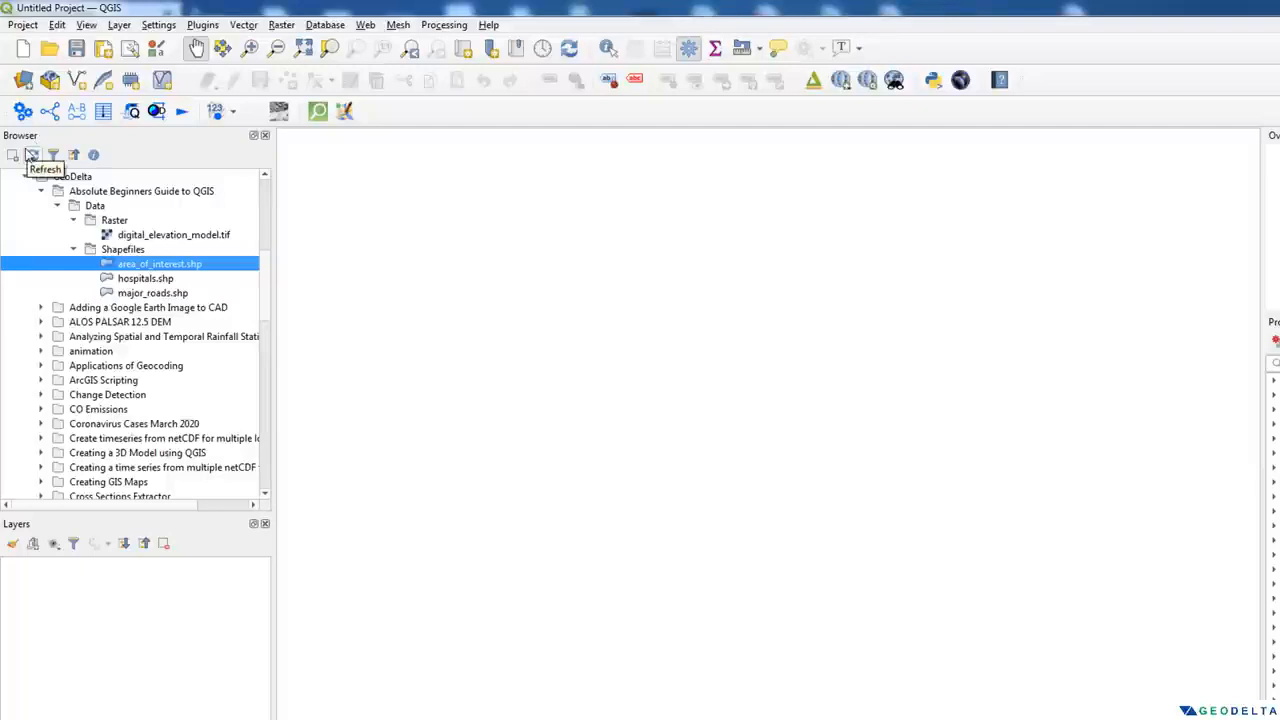
- Hide the Browser panel and show it again
left_click(86, 24)
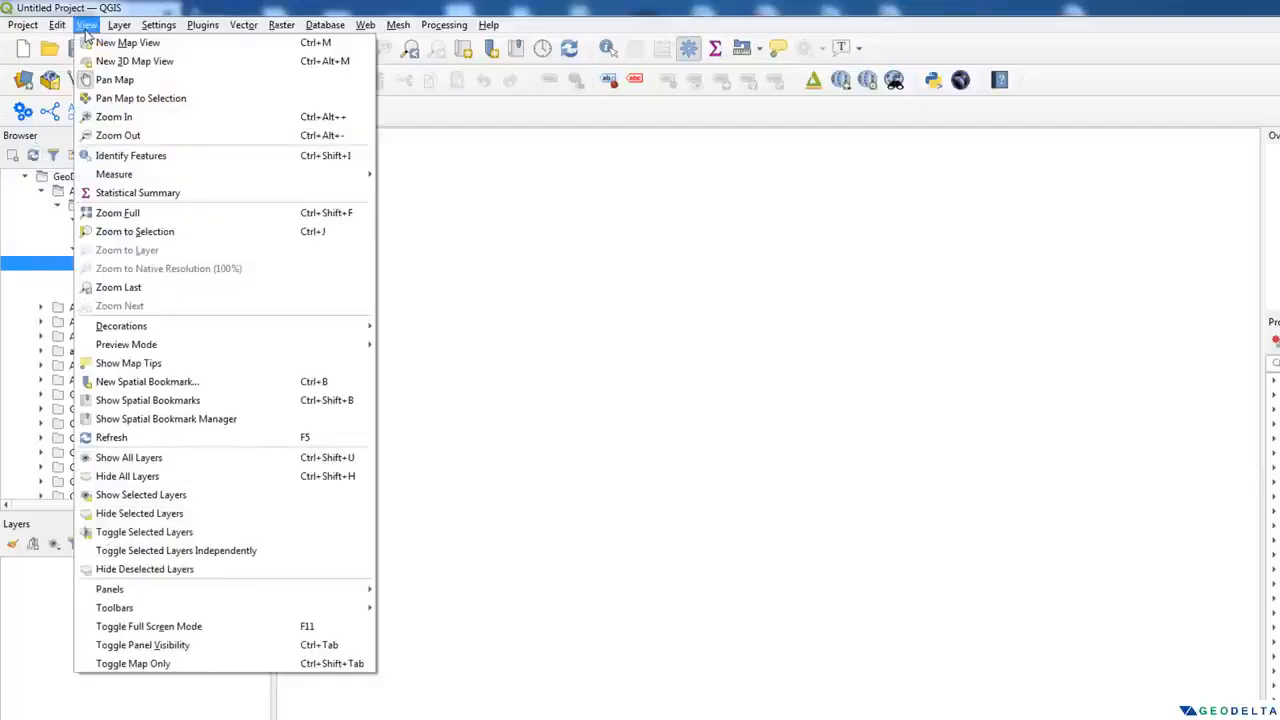
mouse_move(193, 589)
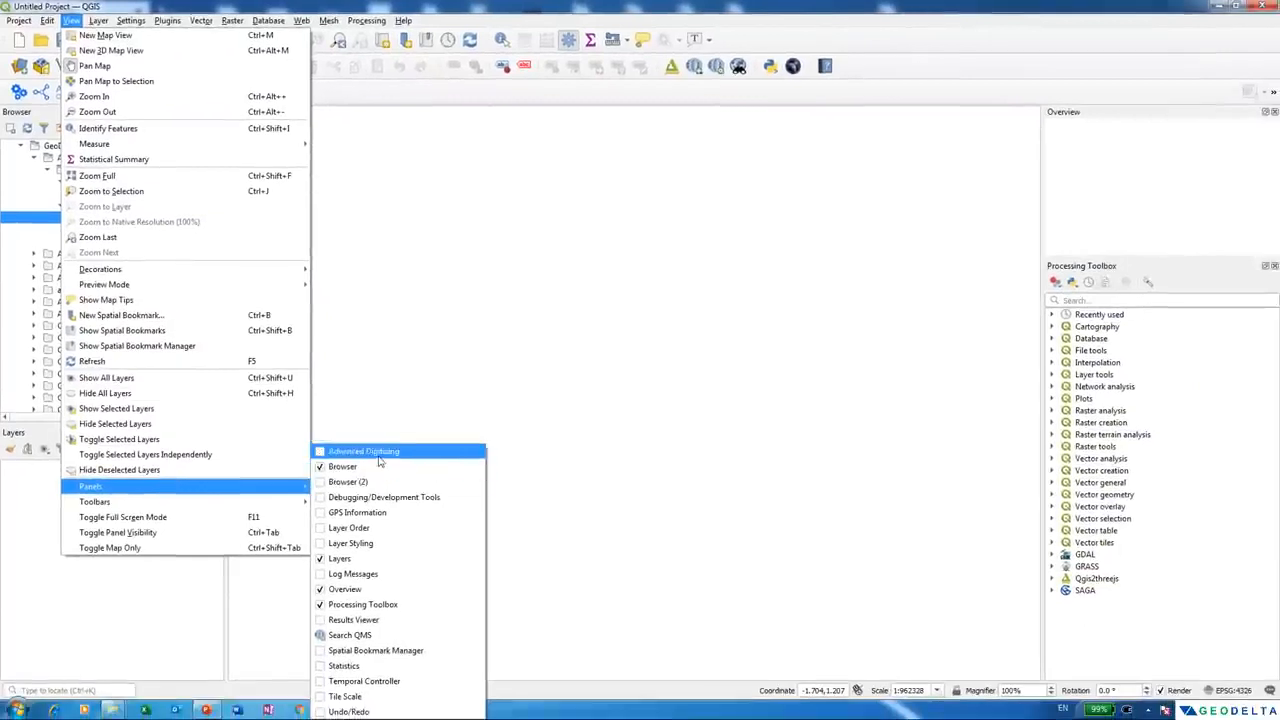
left_click(322, 468)
left_click(72, 20)
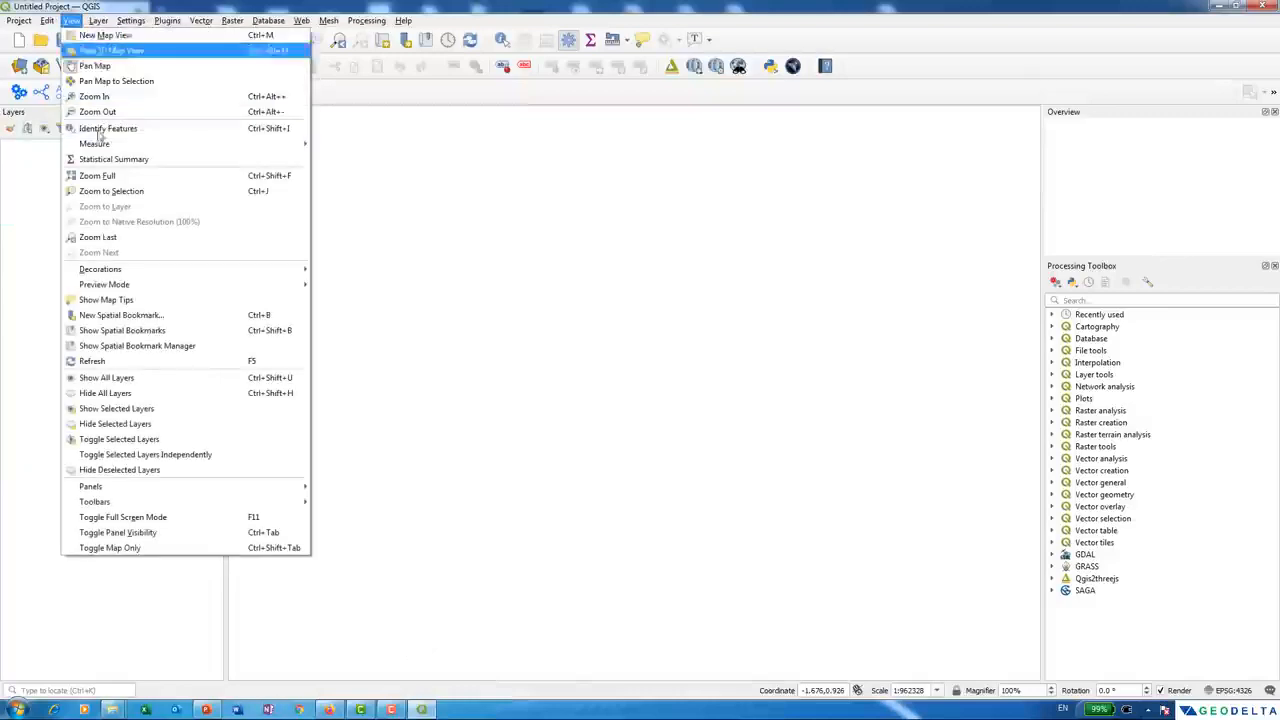
mouse_move(140, 486)
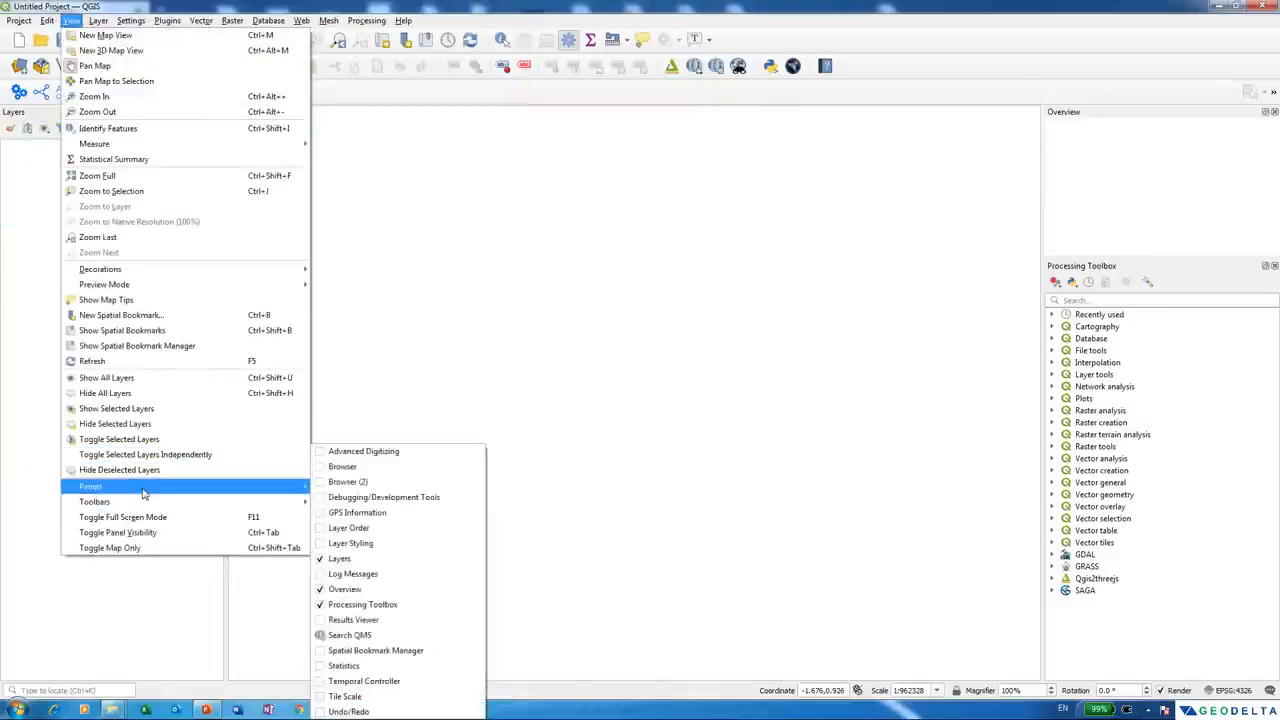
left_click(385, 468)
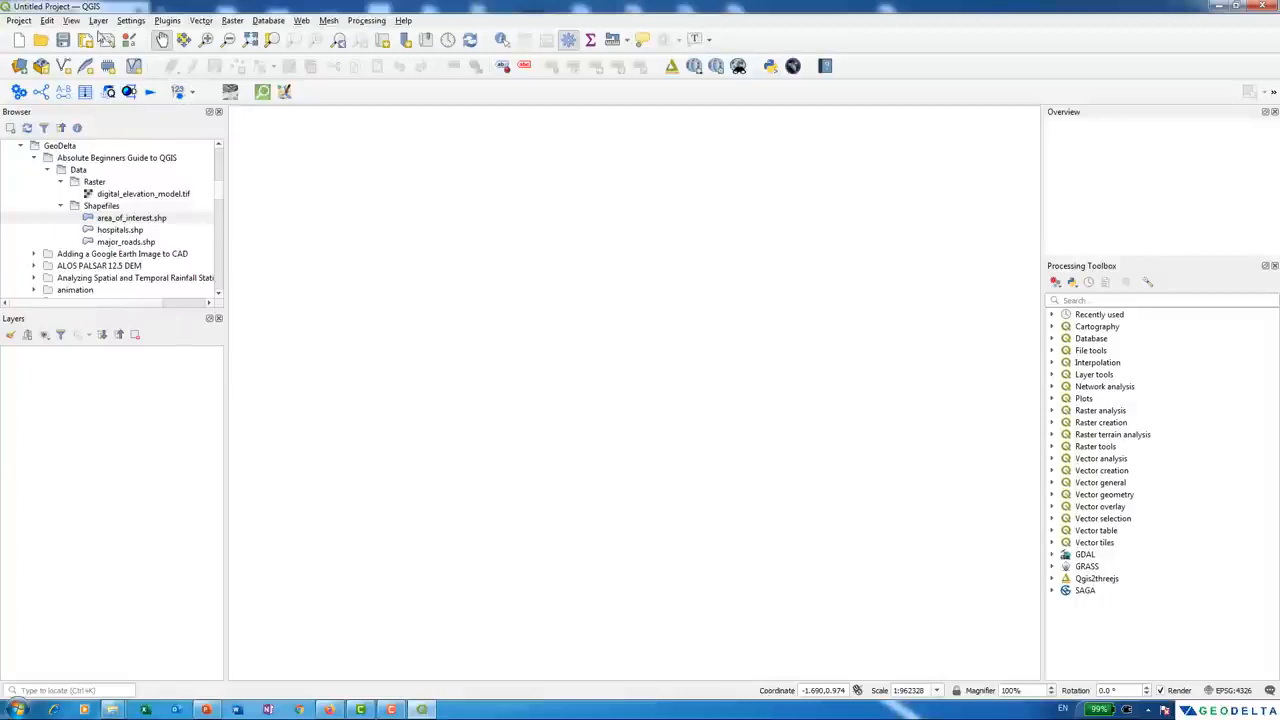
- Show the second Browser panel, enlarge it downward, and close it again
left_click(71, 21)
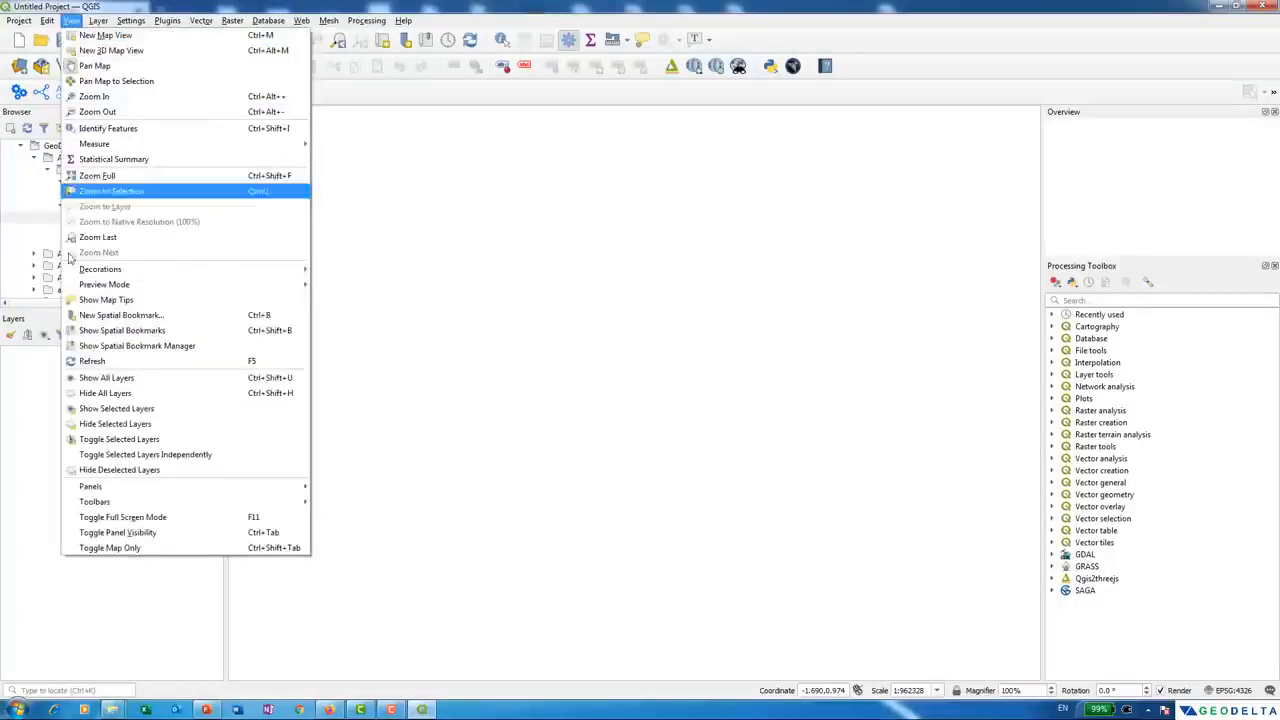
mouse_move(186, 484)
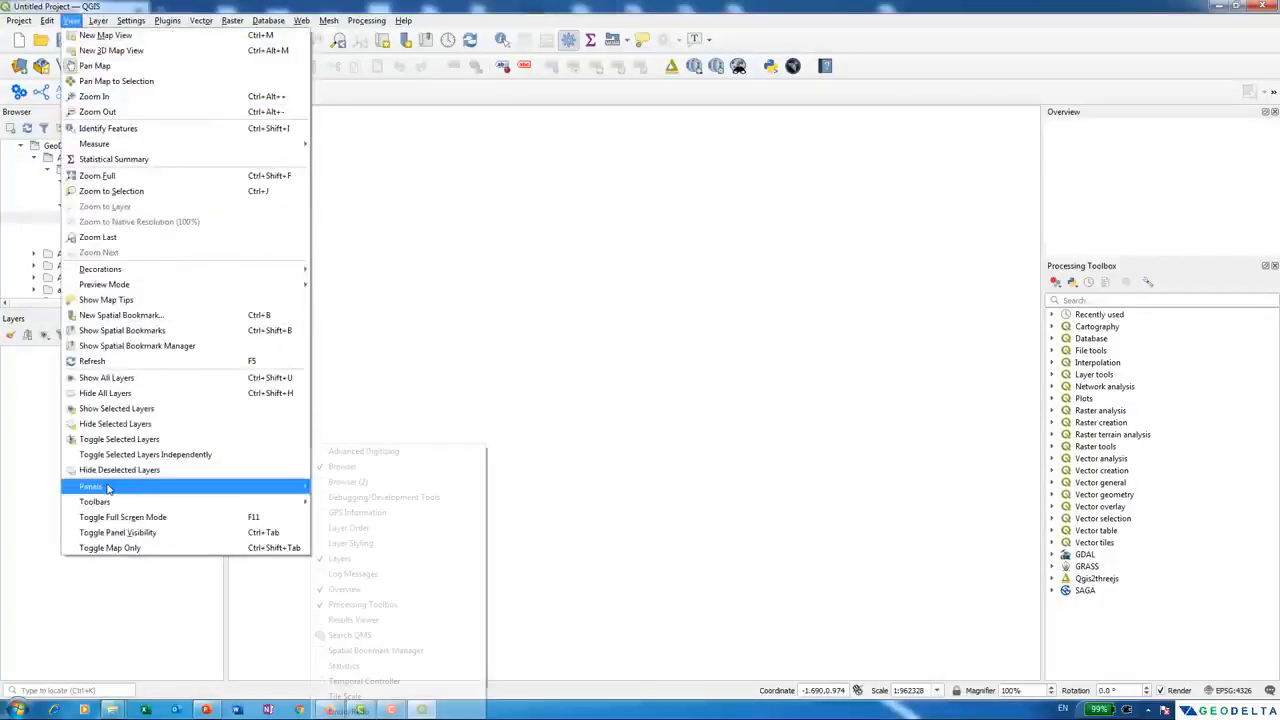
left_click(343, 482)
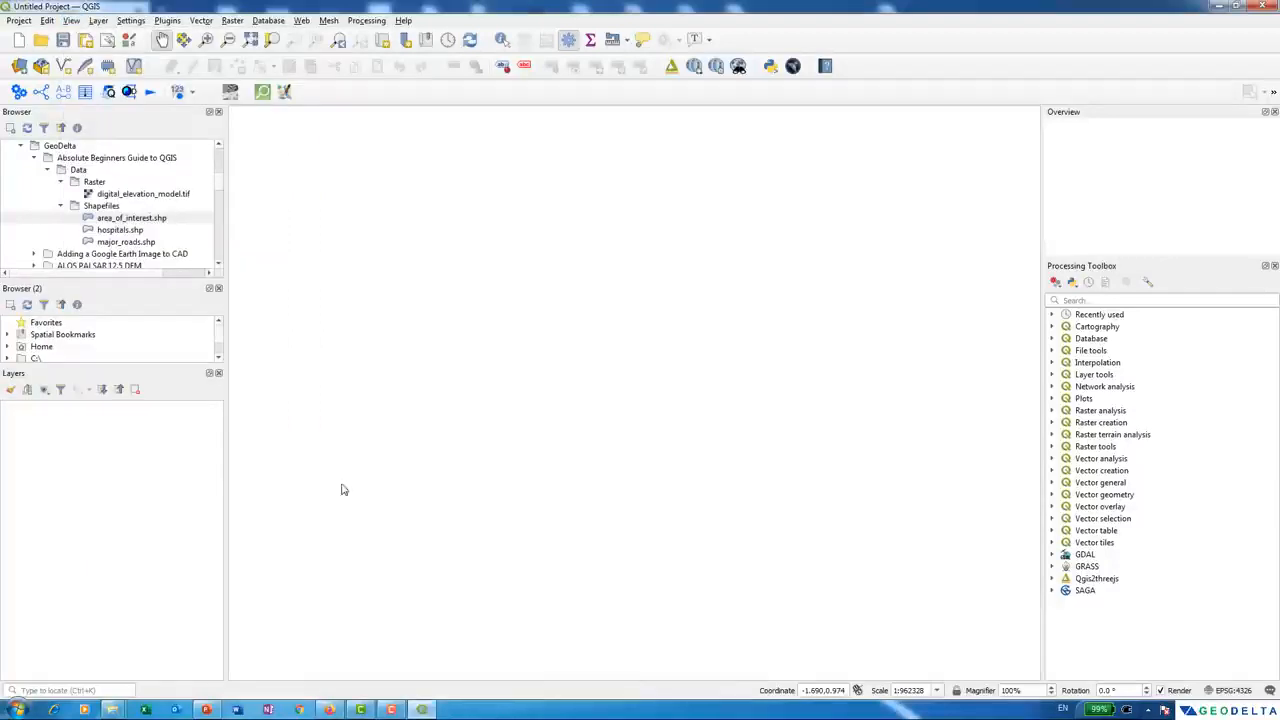
left_click_drag(168, 366, 160, 472)
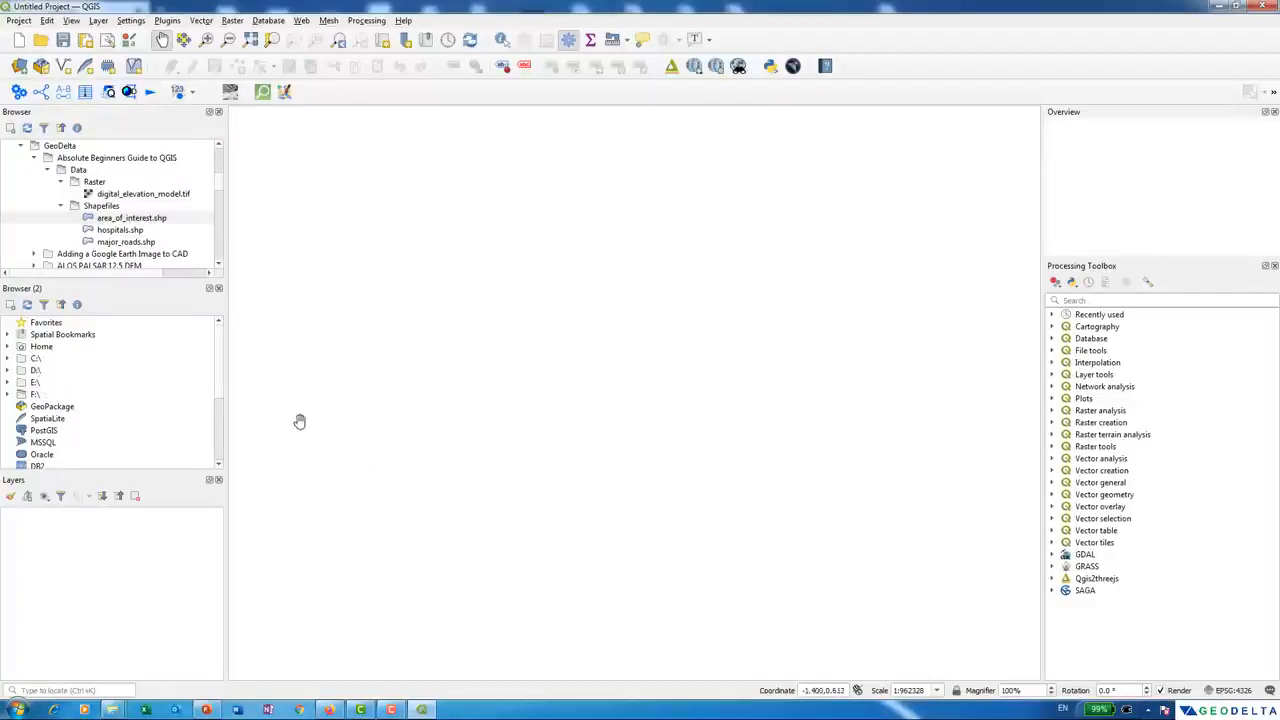
left_click(219, 289)
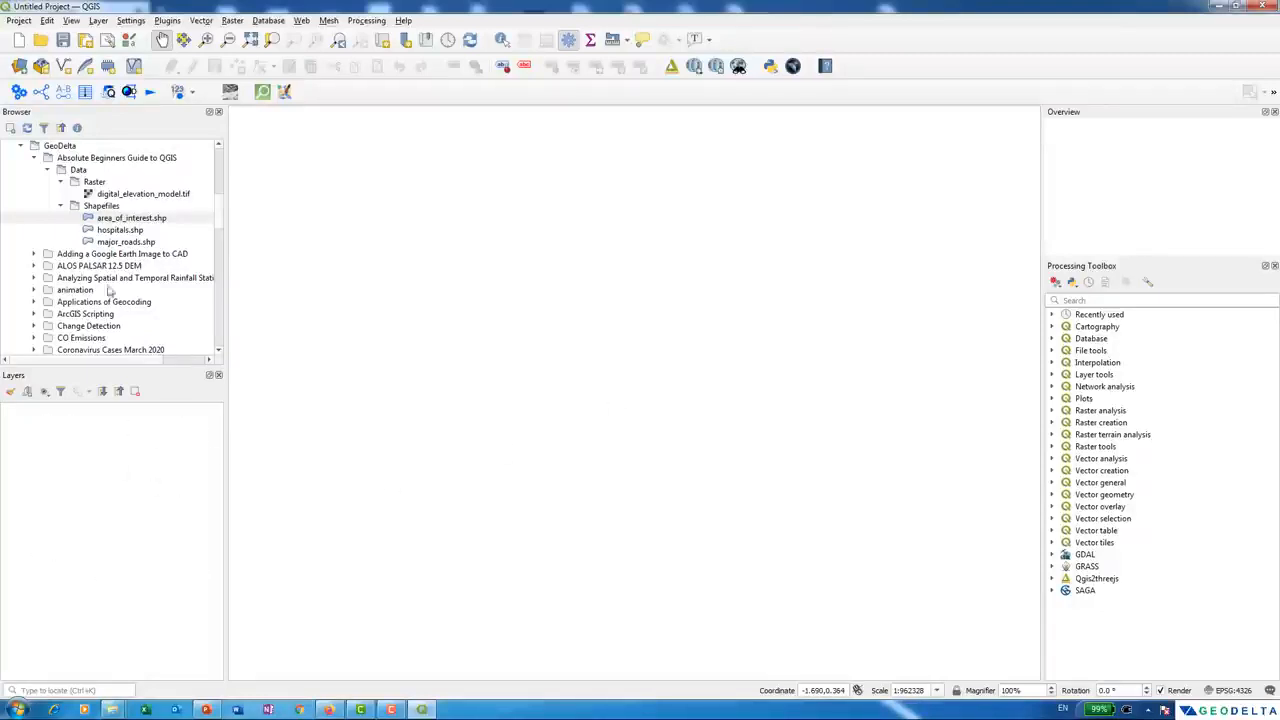
- Show the GPS Information and Advanced Digitizing panels
left_click(76, 20)
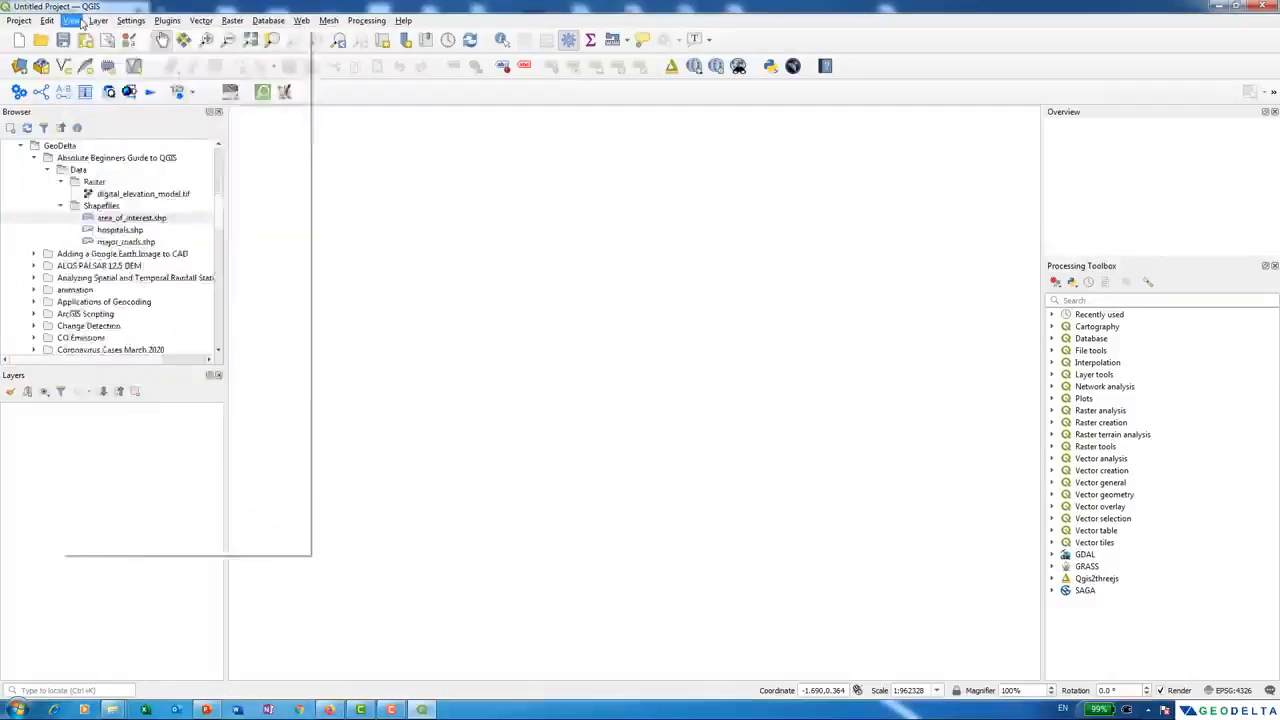
mouse_move(155, 490)
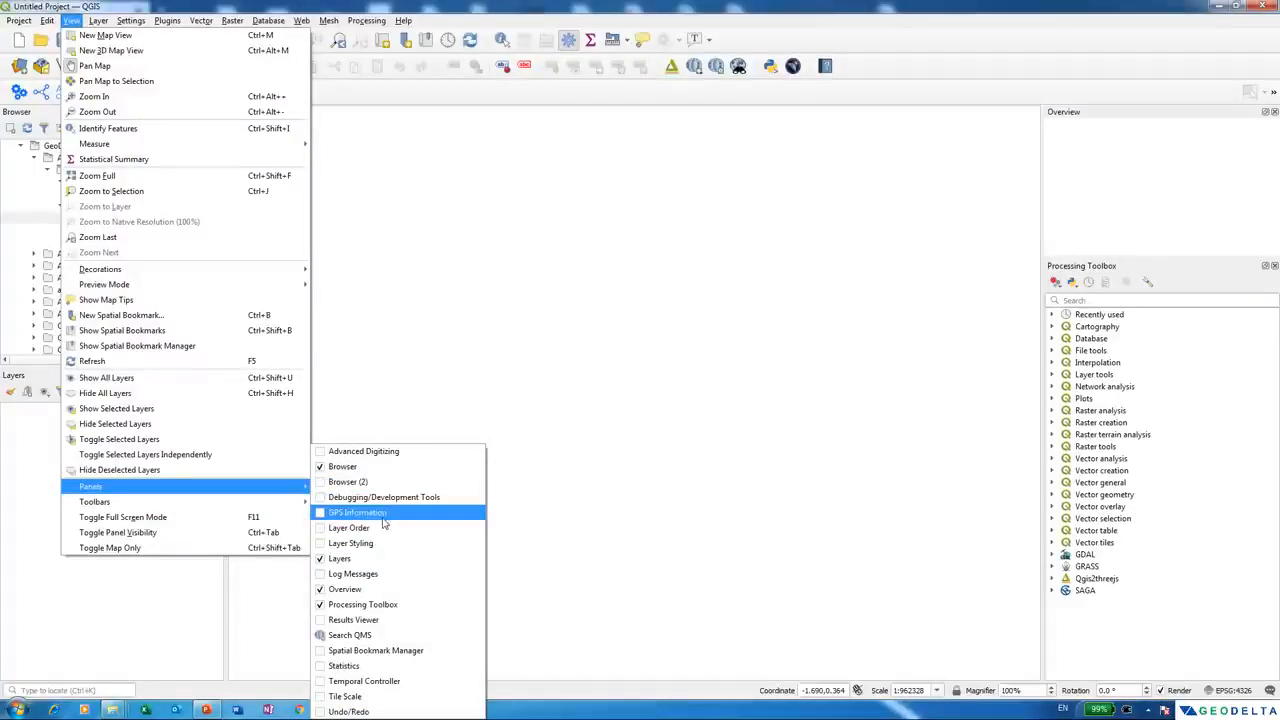
left_click(380, 513)
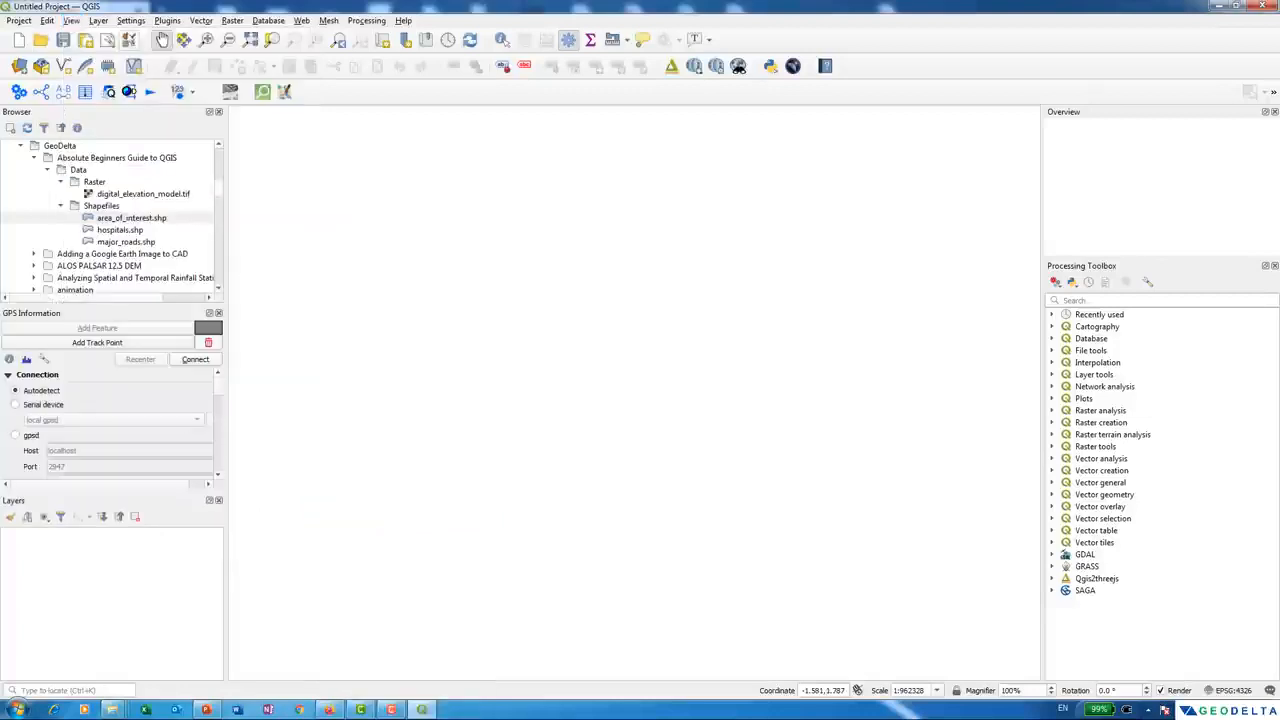
left_click(72, 21)
mouse_move(292, 486)
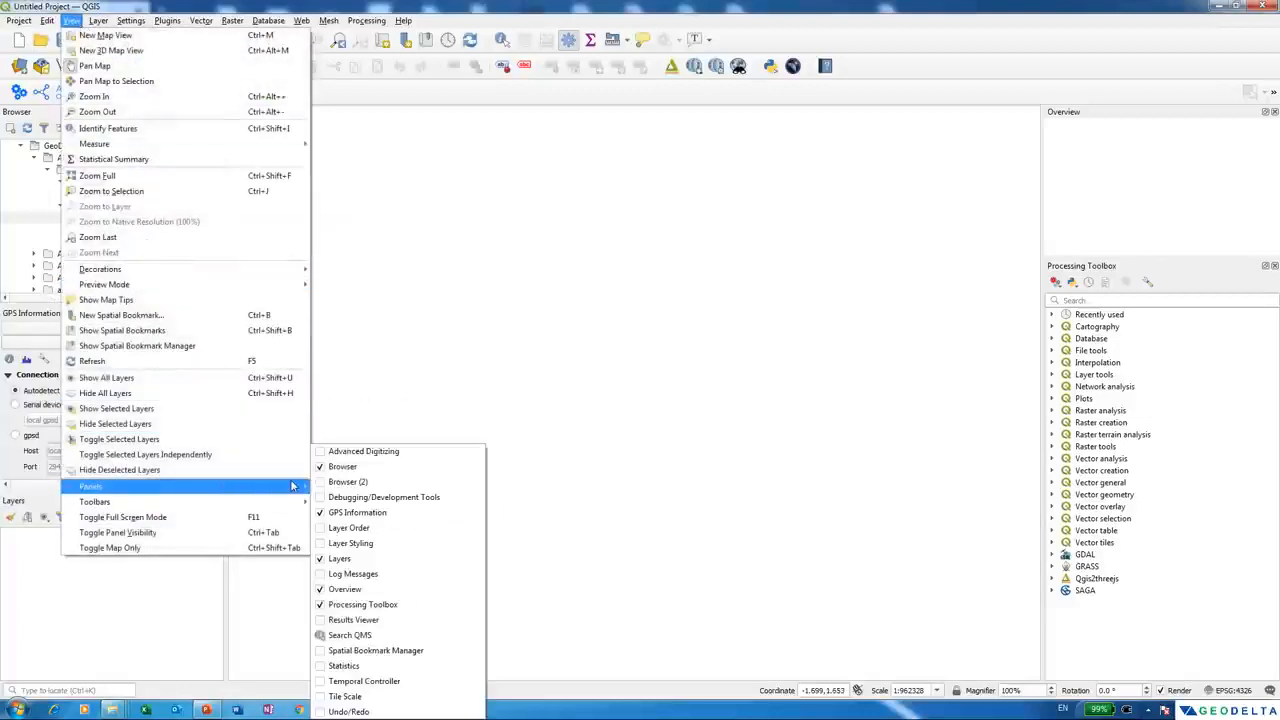
left_click(384, 455)
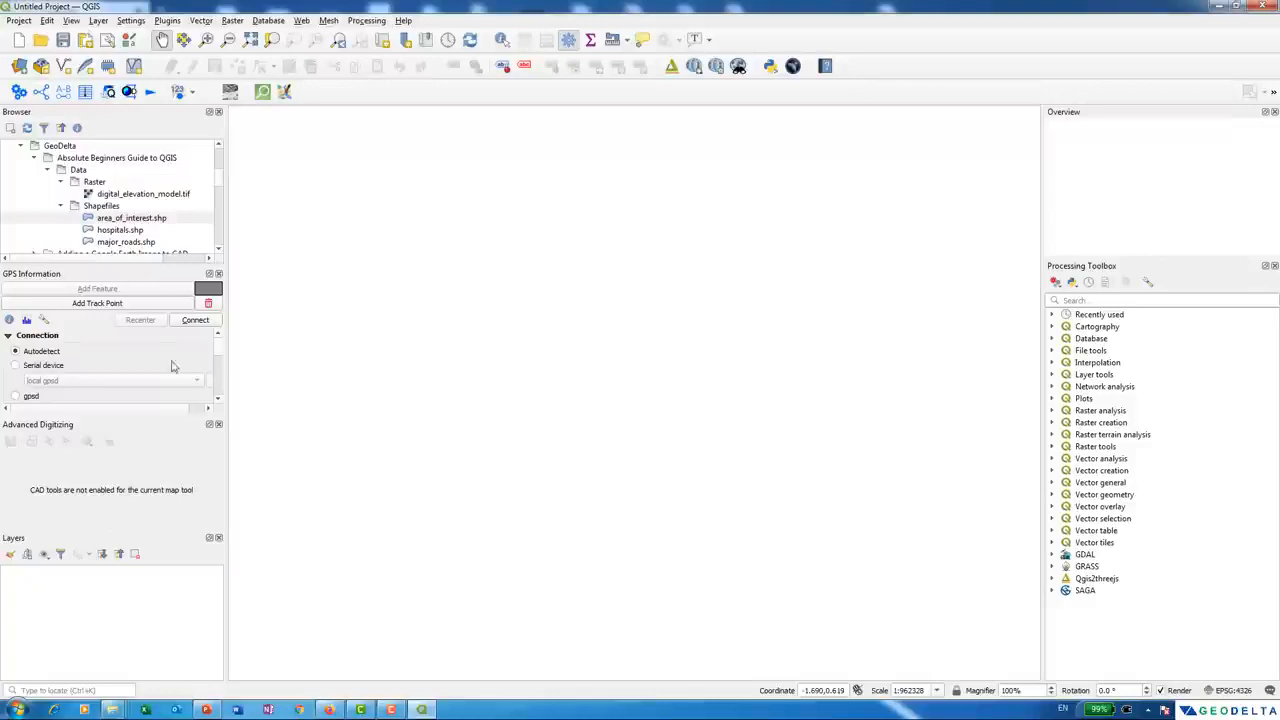
- Close the Layers, Advanced Digitizing and GPS Information panels so that only the Browser stays docked on its side
left_click(218, 539)
left_click(219, 540)
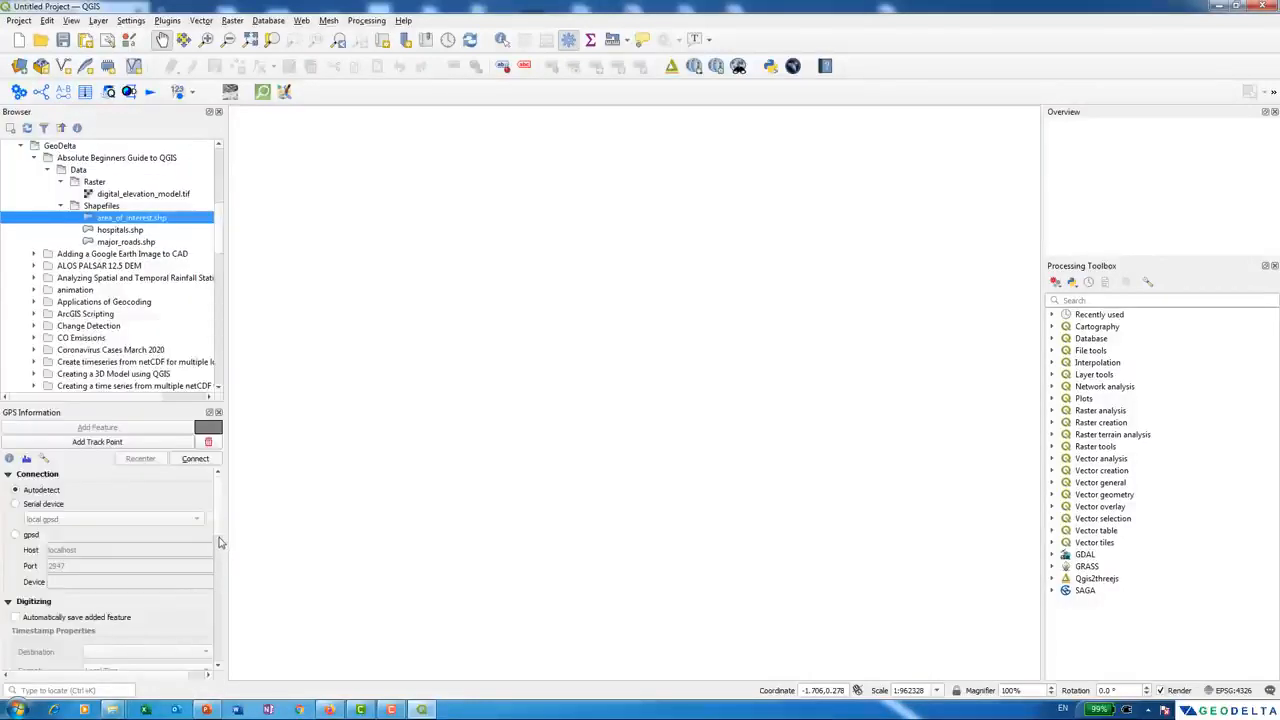
left_click(218, 412)
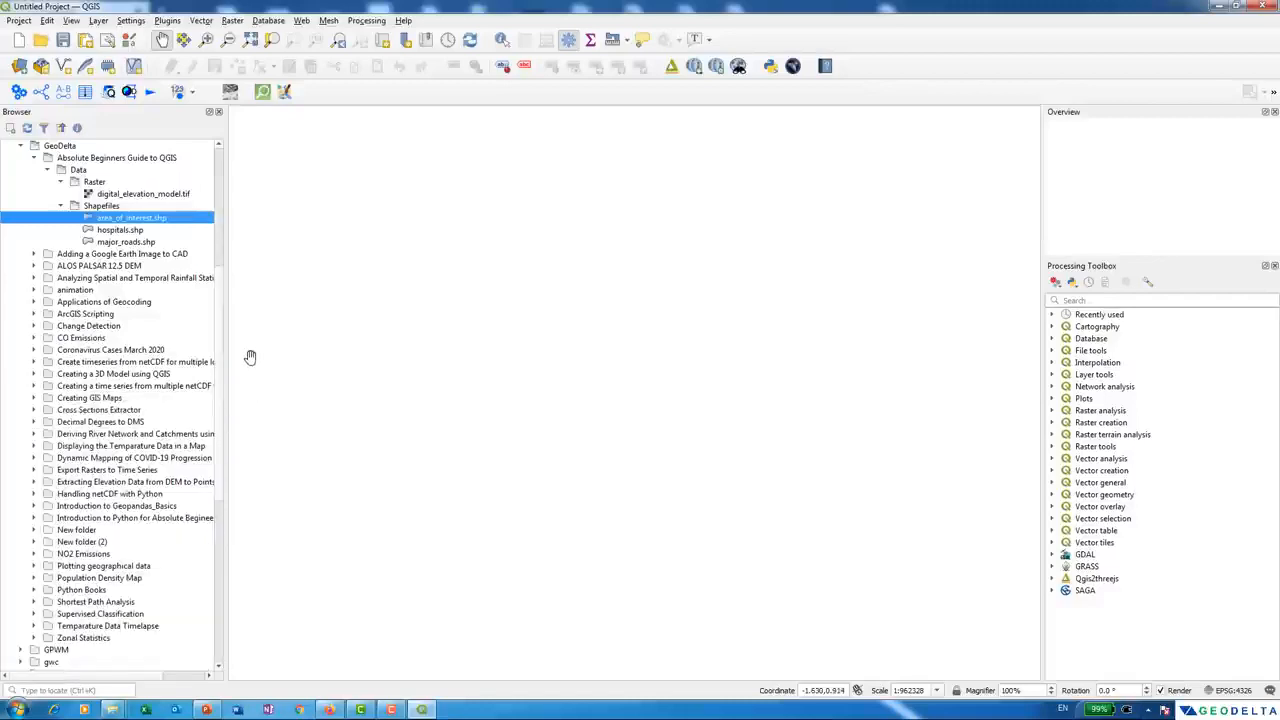
- Show the Layers panel again below the Browser and make it taller
left_click(98, 21)
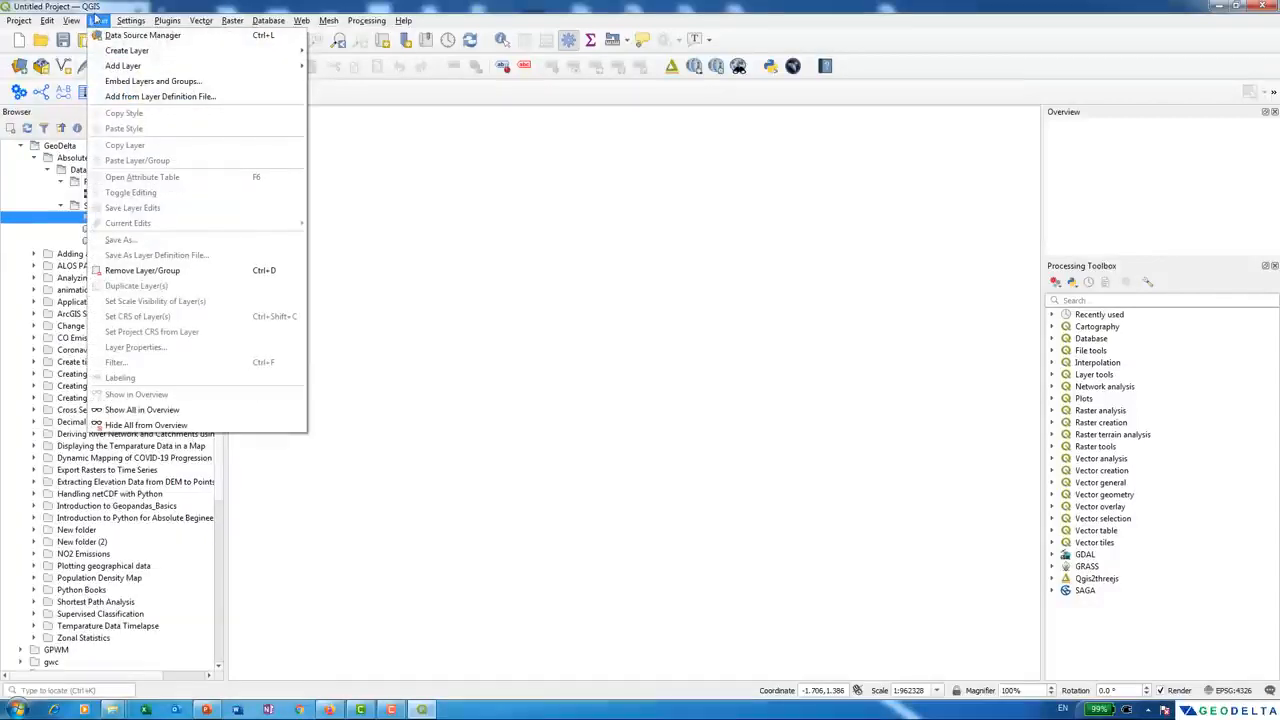
mouse_move(72, 21)
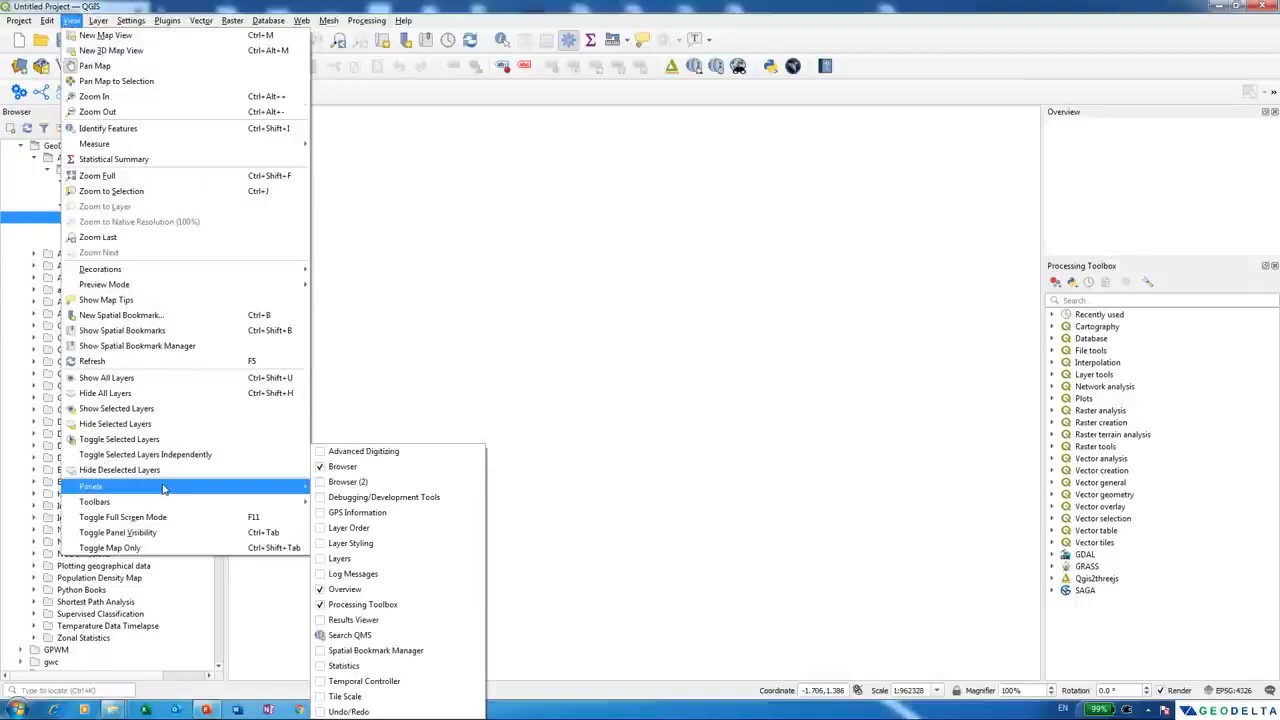
left_click(340, 558)
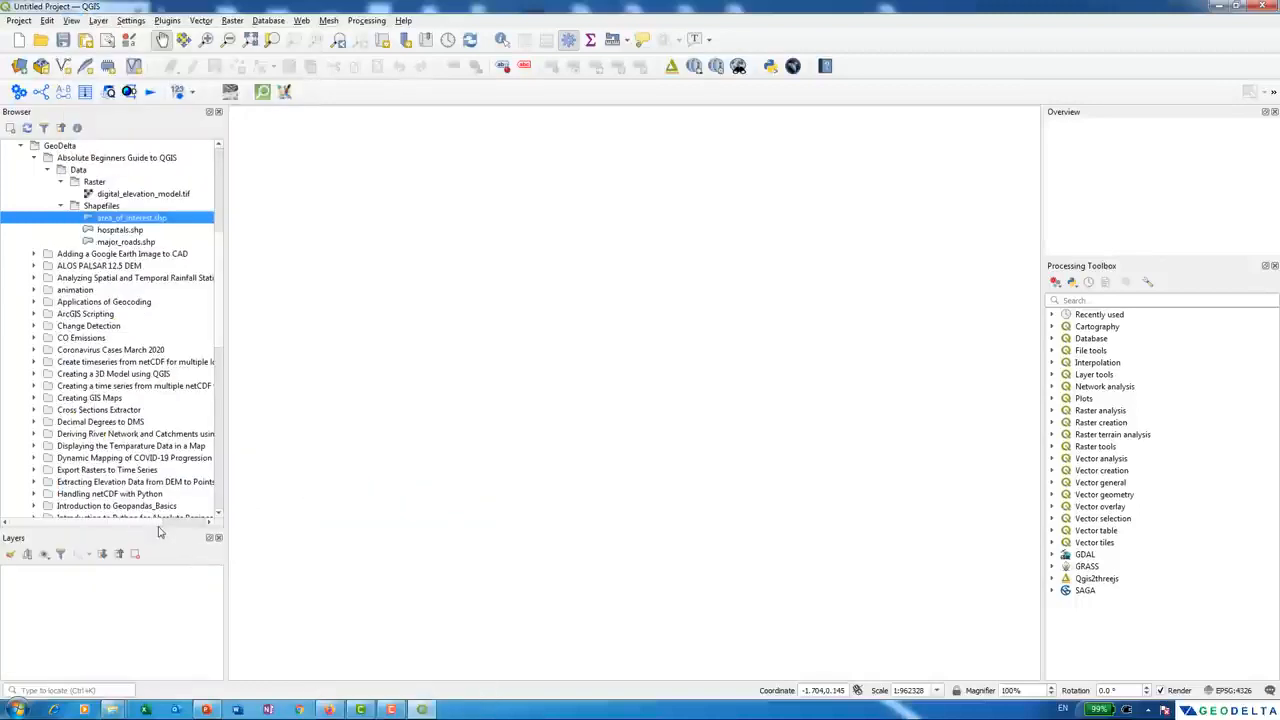
left_click_drag(158, 530, 158, 477)
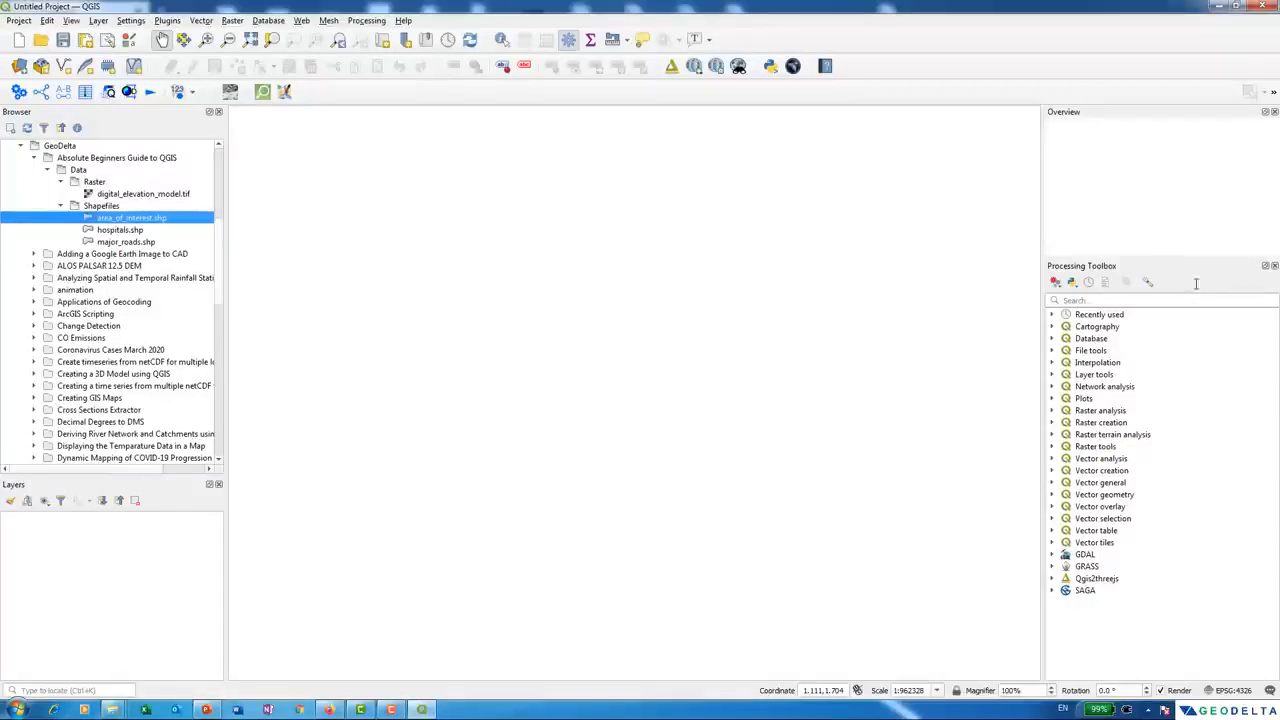
- Close the Processing Toolbox panel and show it again
left_click(1274, 266)
left_click(98, 20)
mouse_move(71, 20)
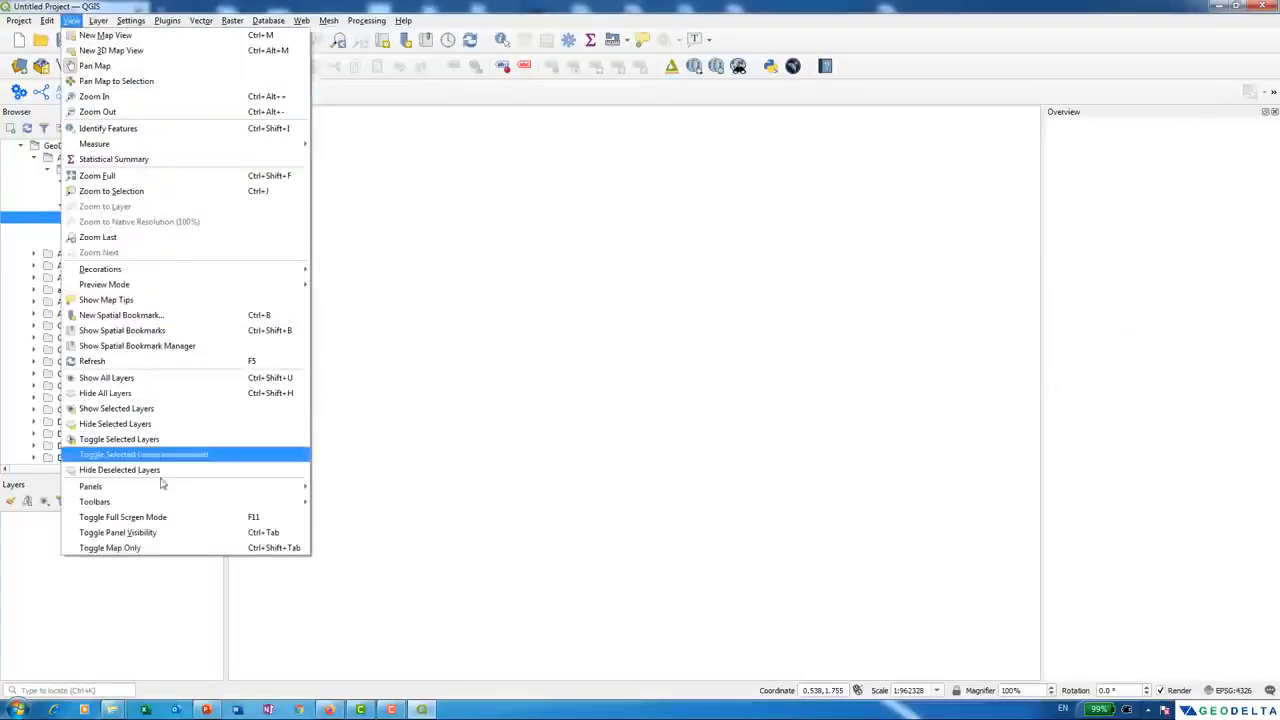
mouse_move(163, 488)
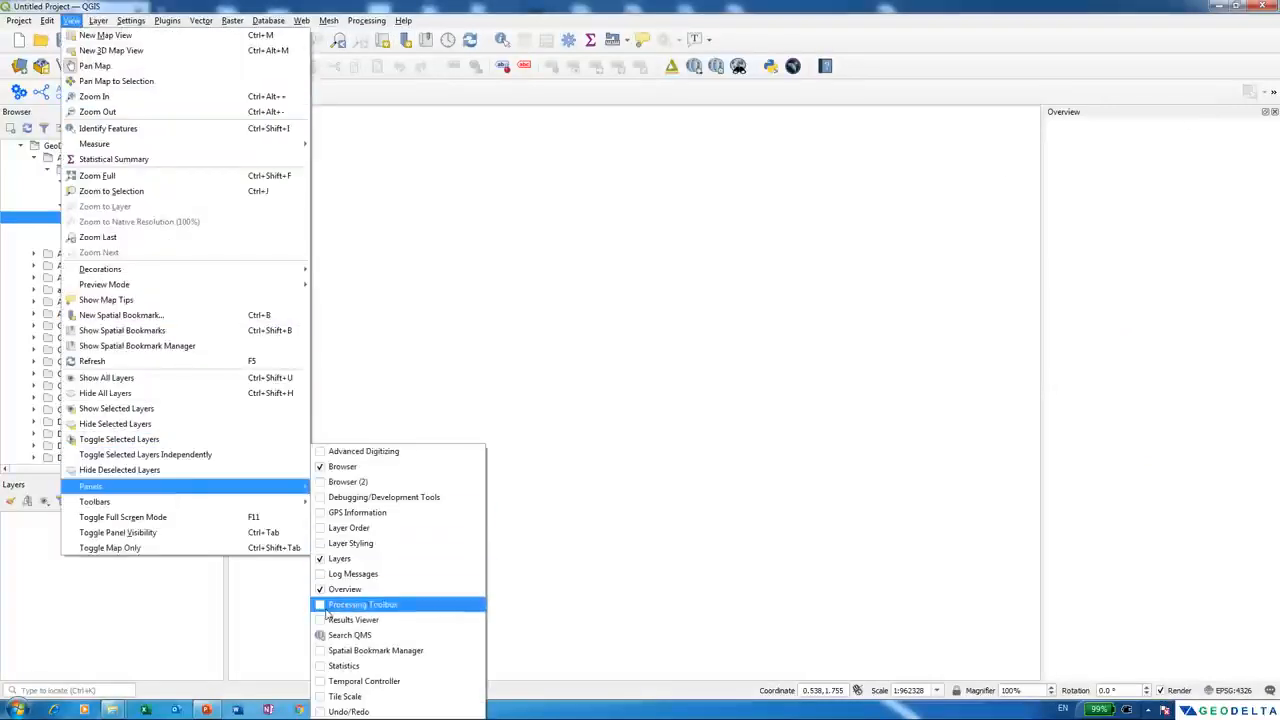
left_click(360, 604)
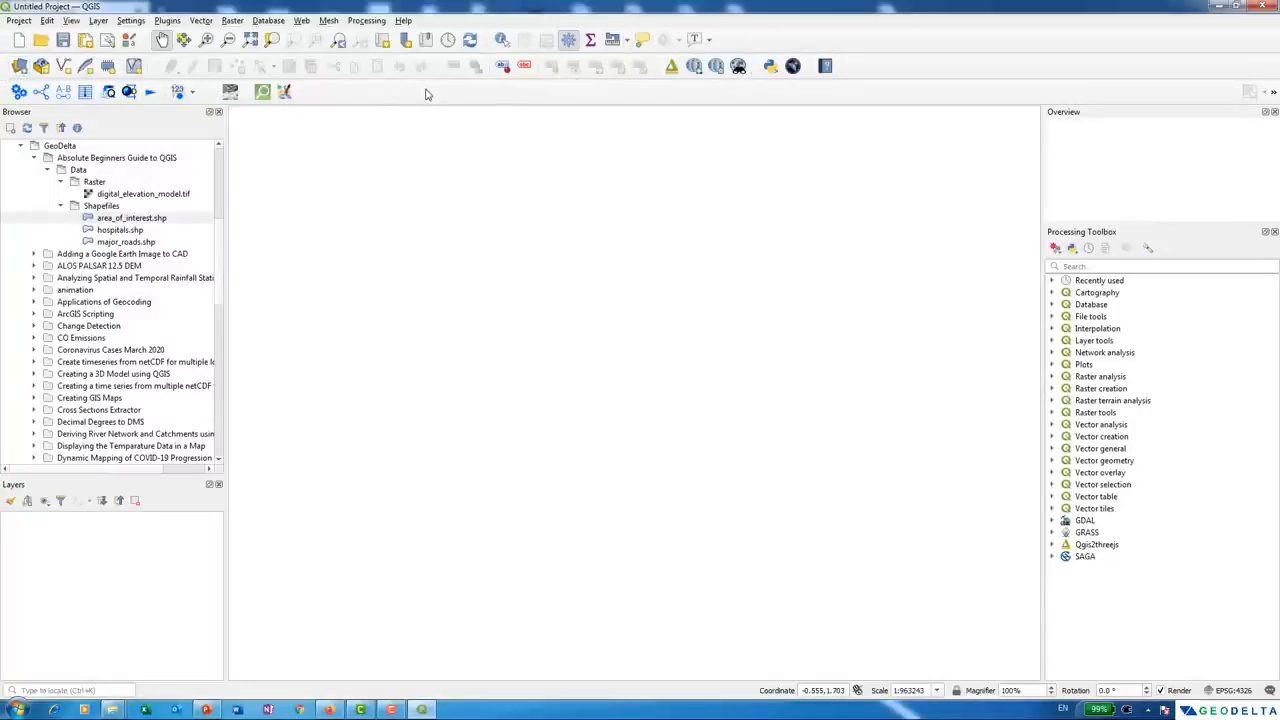
- Undock the QWater toolbar onto the map canvas and hide it
left_click_drag(10, 95, 392, 269)
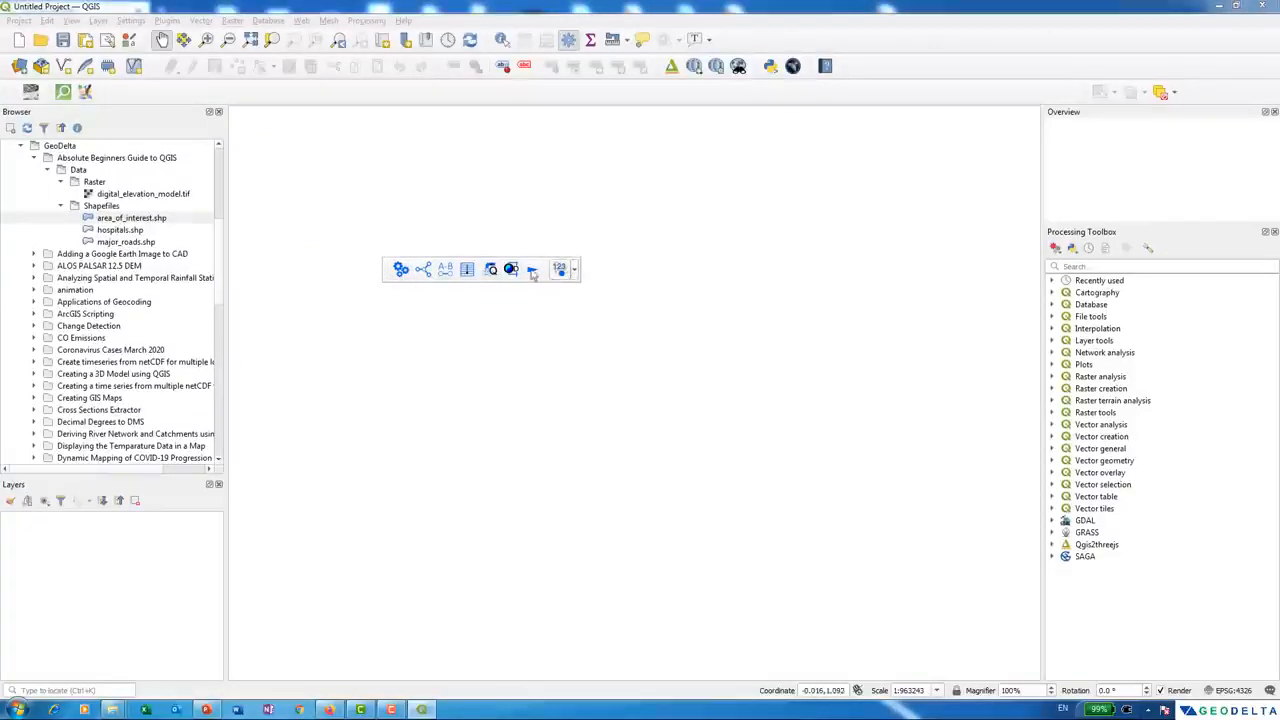
left_click(72, 21)
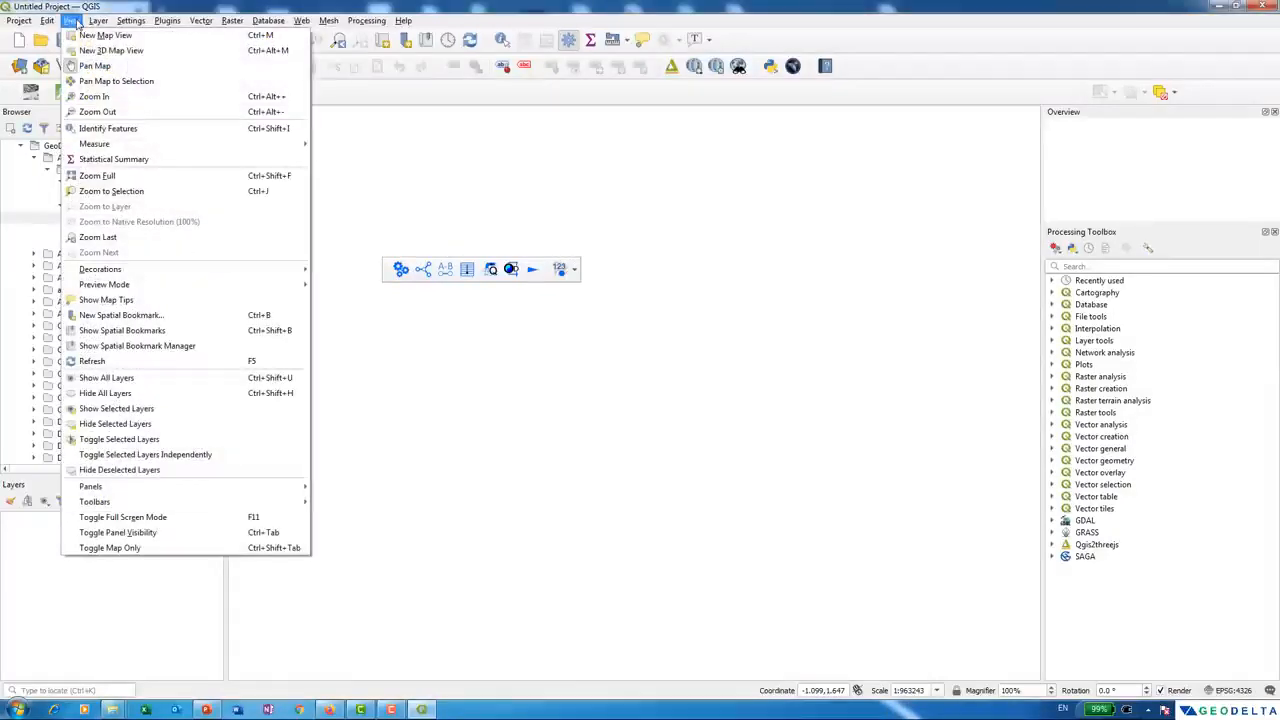
mouse_move(143, 502)
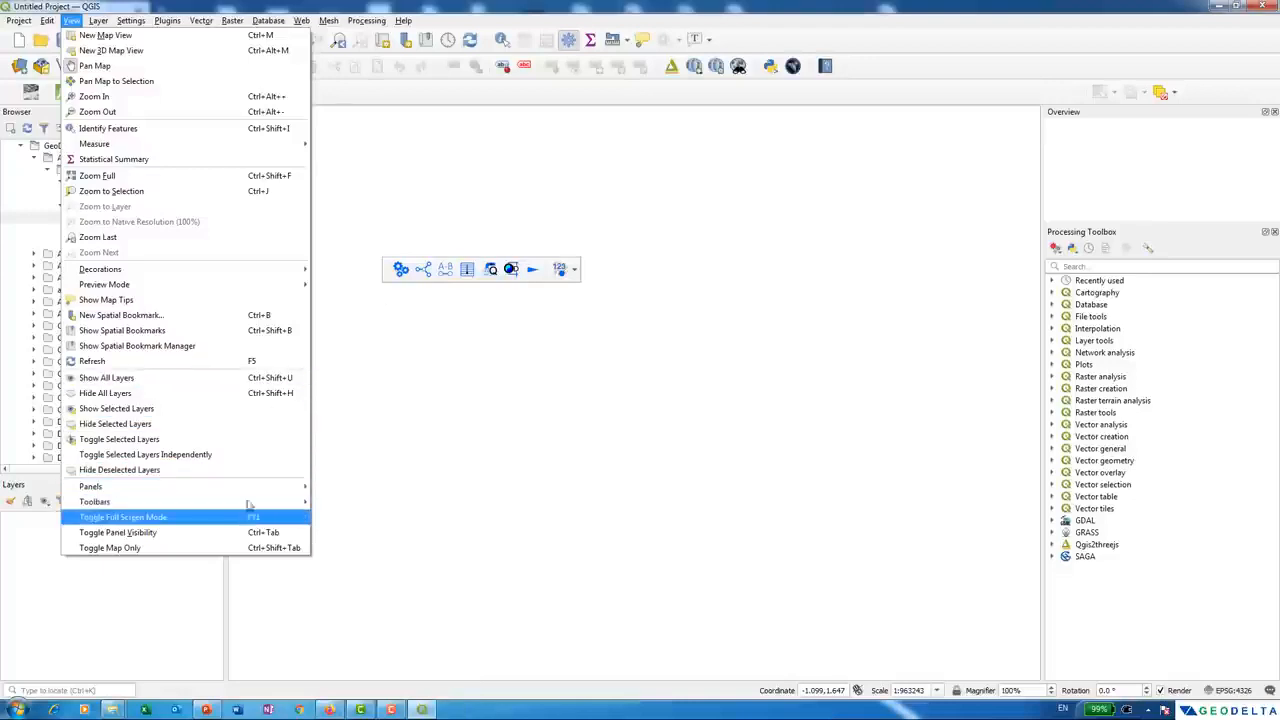
mouse_move(280, 501)
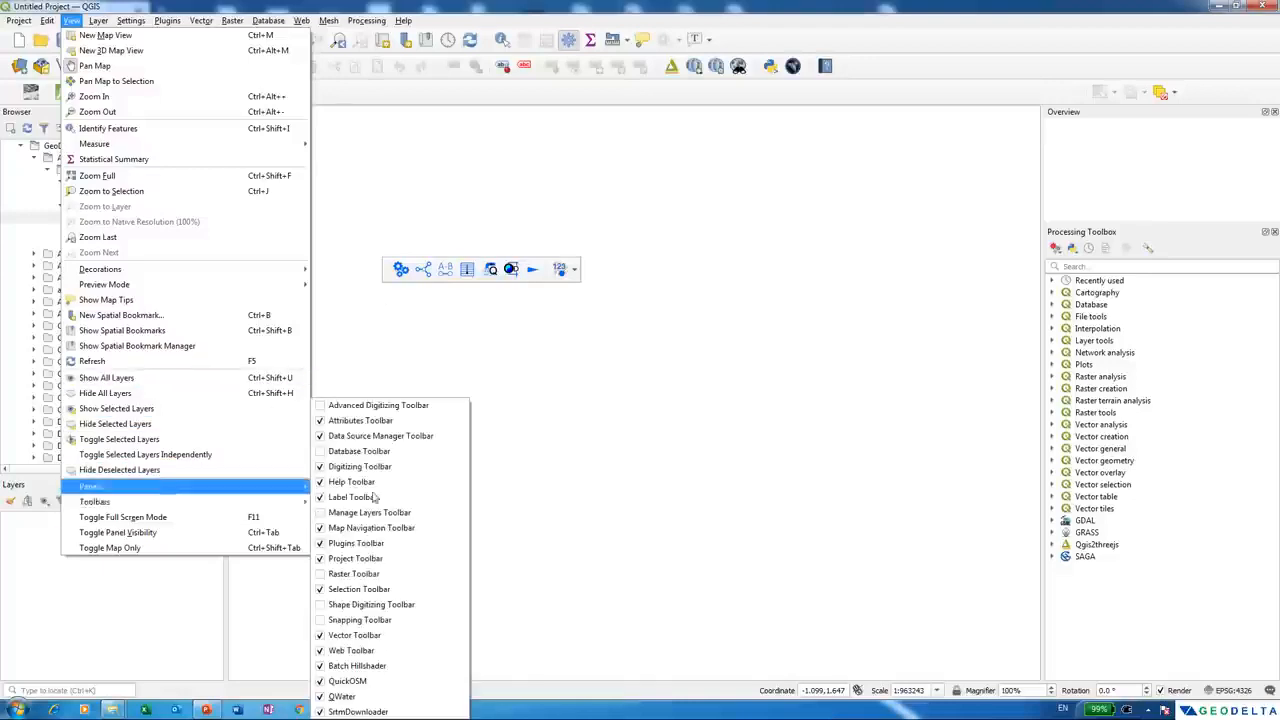
left_click(320, 697)
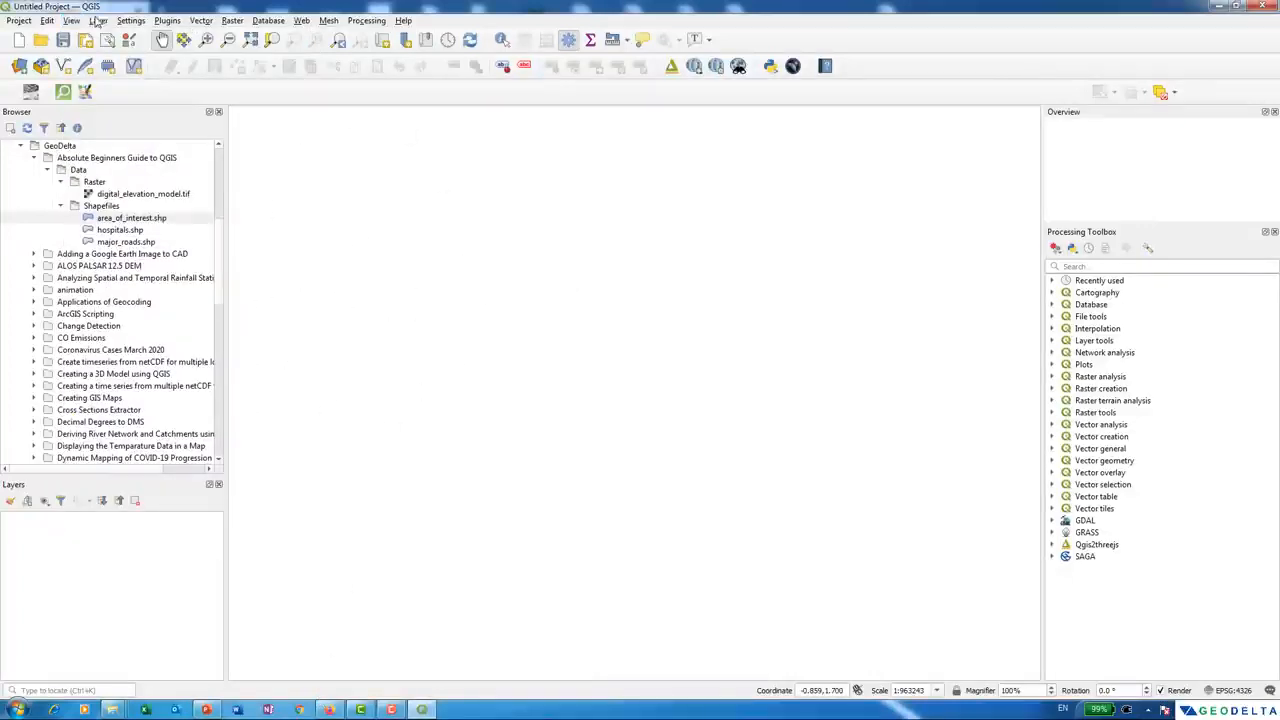
- Hide the Data Source Manager Toolbar and show it again
left_click(72, 21)
mouse_move(52, 22)
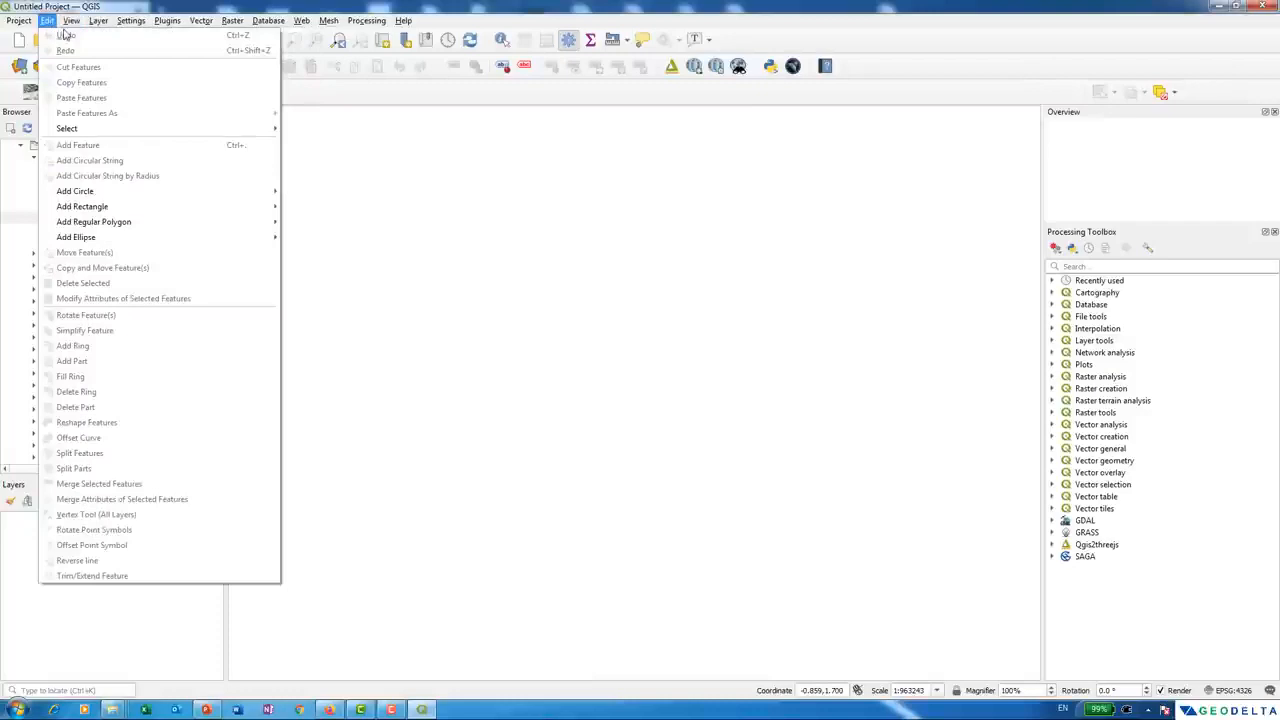
mouse_move(222, 503)
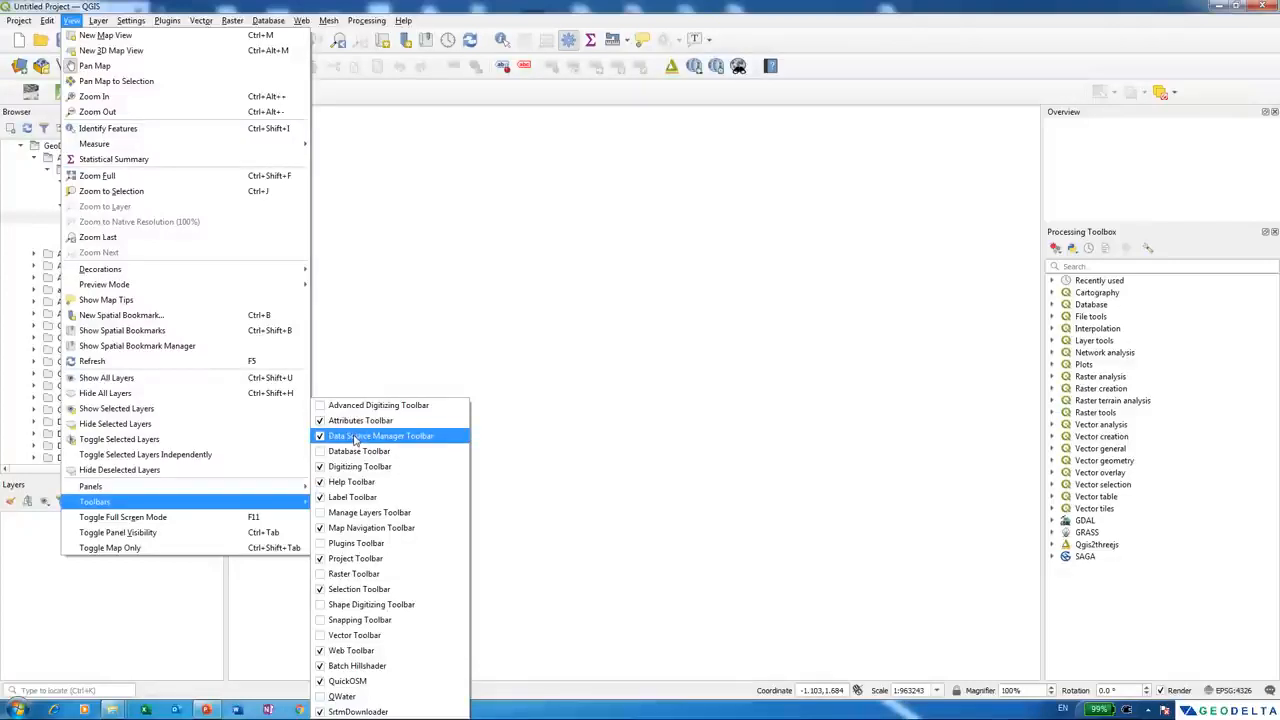
left_click(355, 437)
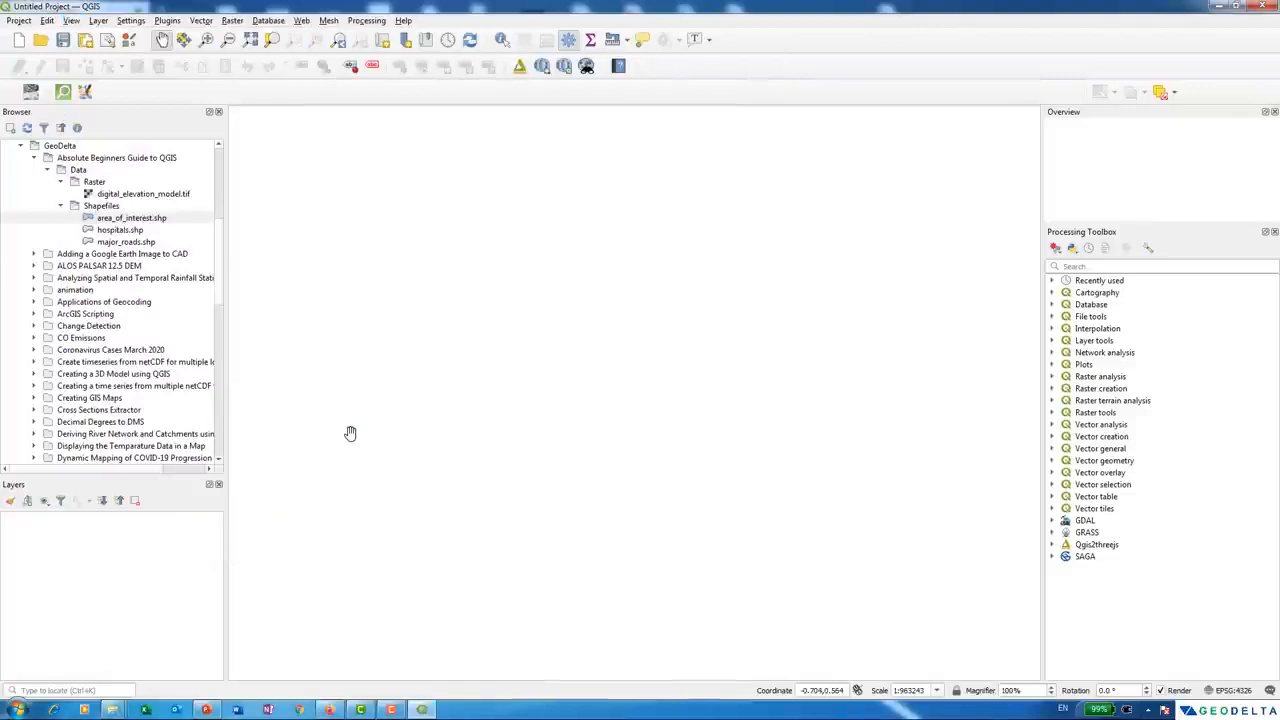
left_click(73, 21)
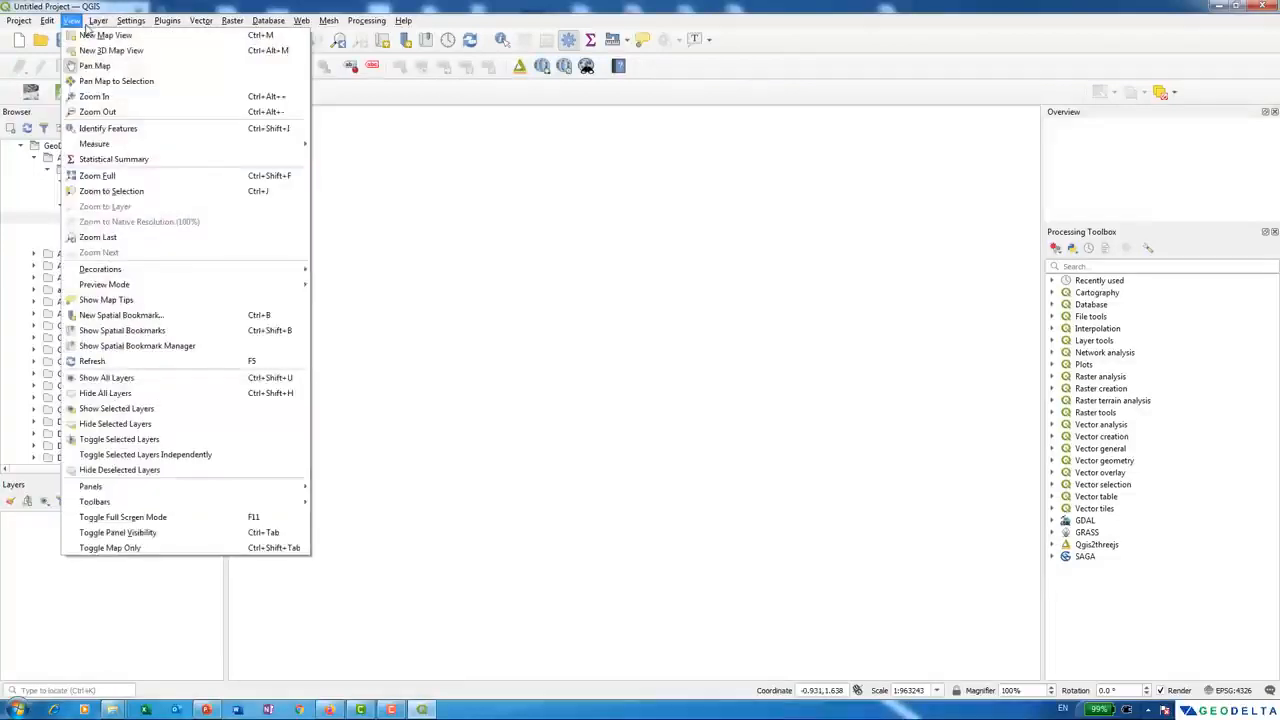
mouse_move(280, 502)
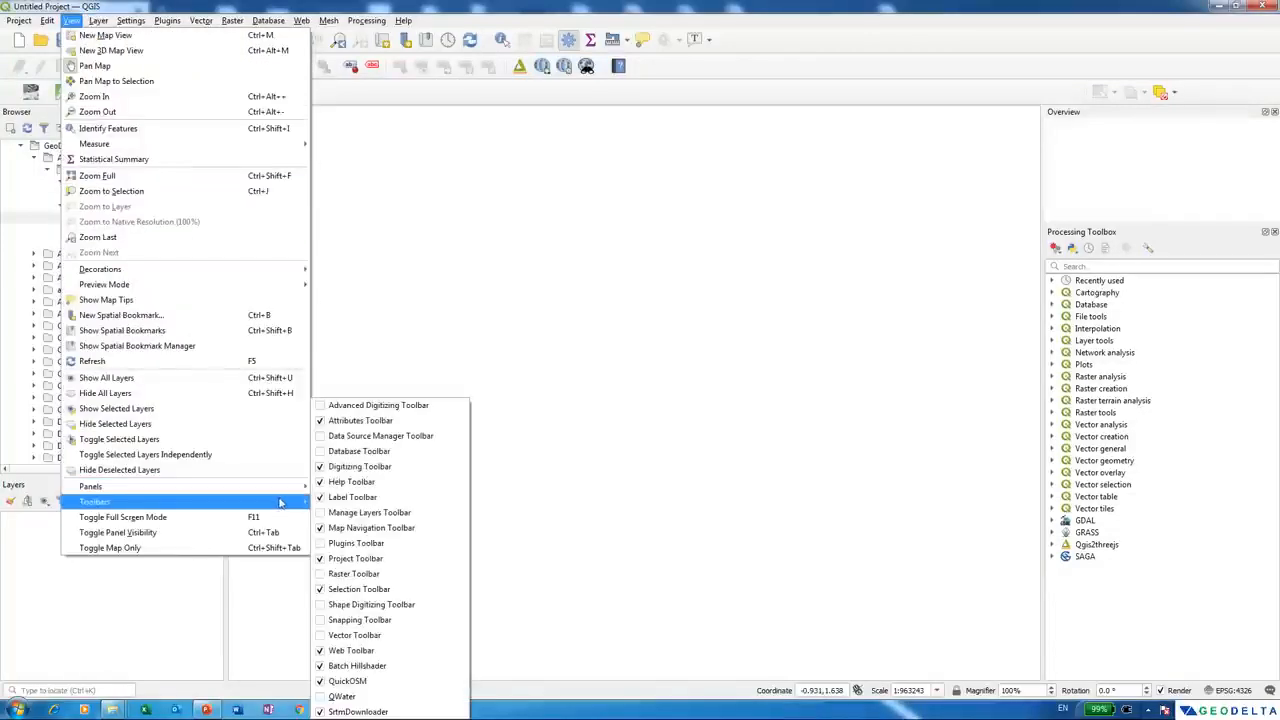
left_click(326, 440)
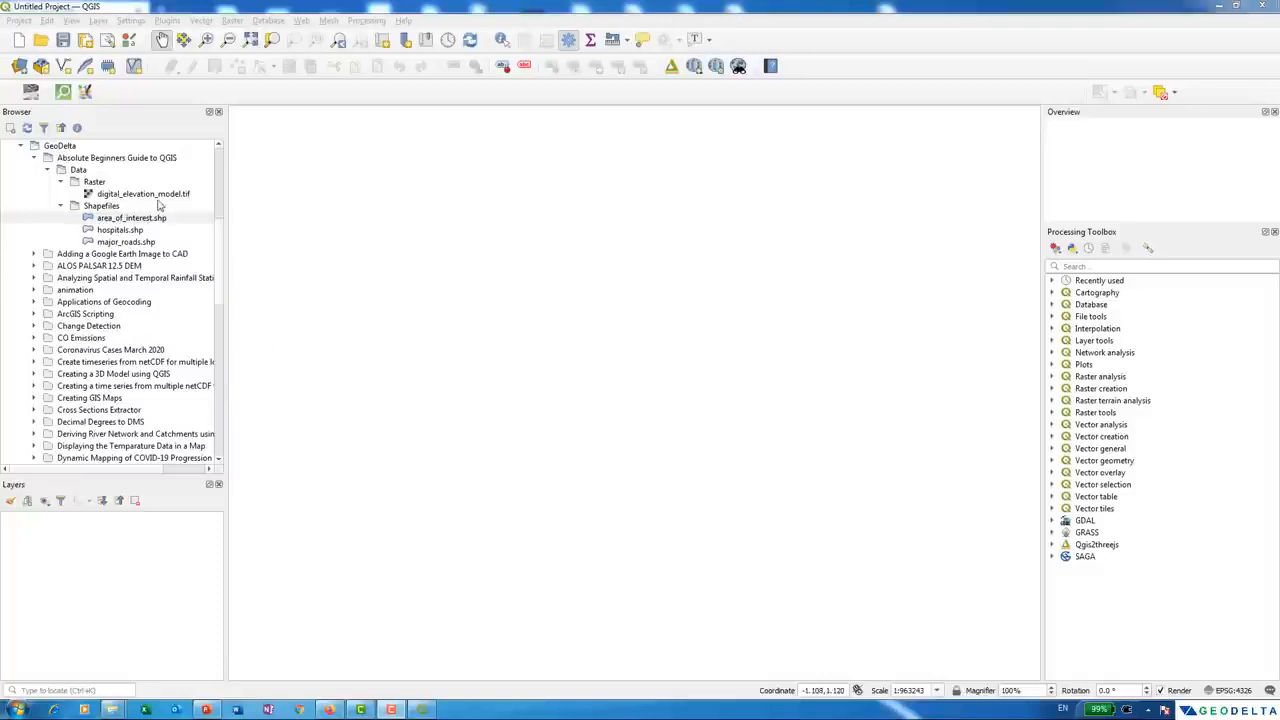
- Bring the Windows Explorer window of the Data\Shapefiles folder over the map canvas and widen its Type column
left_click(102, 207)
scroll(87, 330, "down", 1)
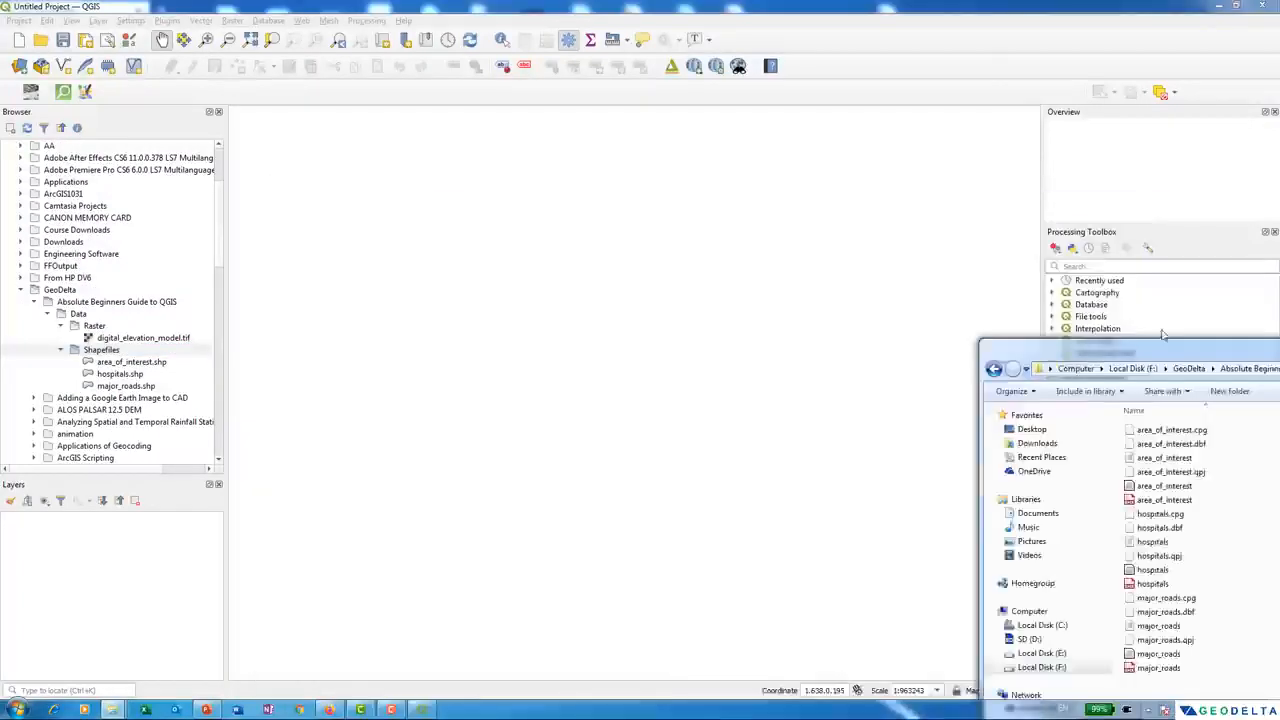
left_click_drag(1163, 334, 711, 180)
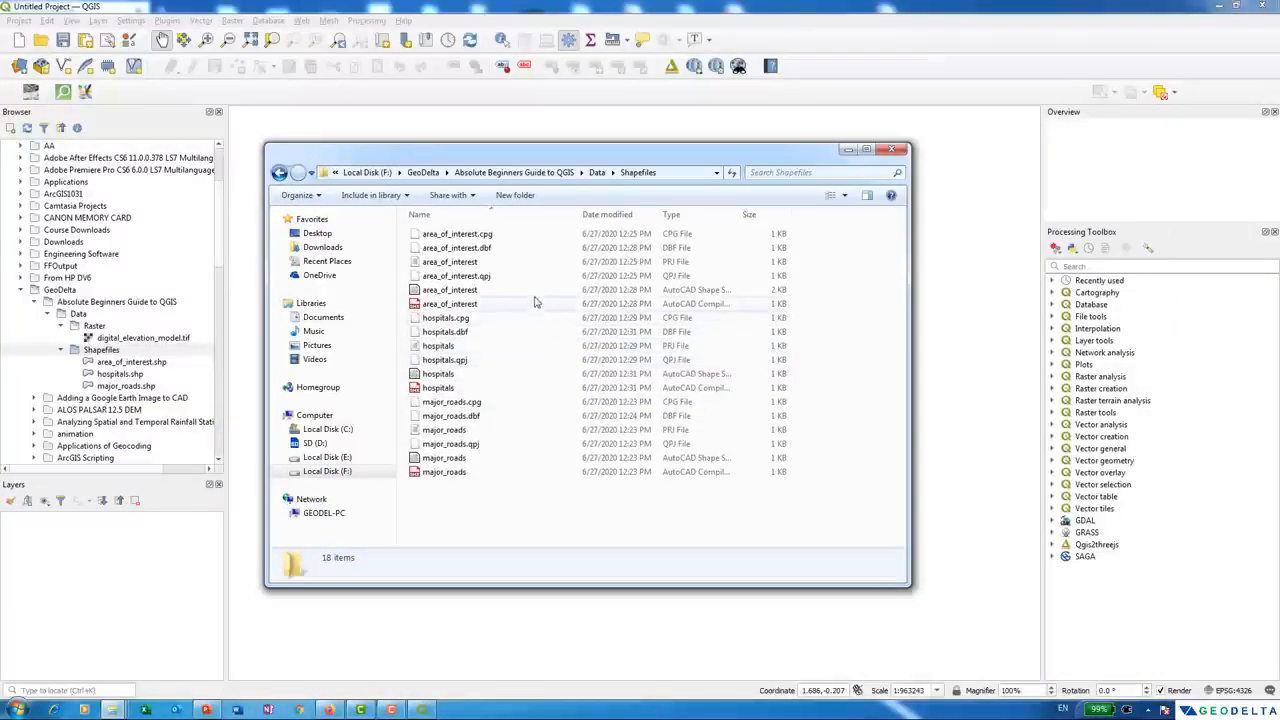
left_click_drag(736, 215, 797, 215)
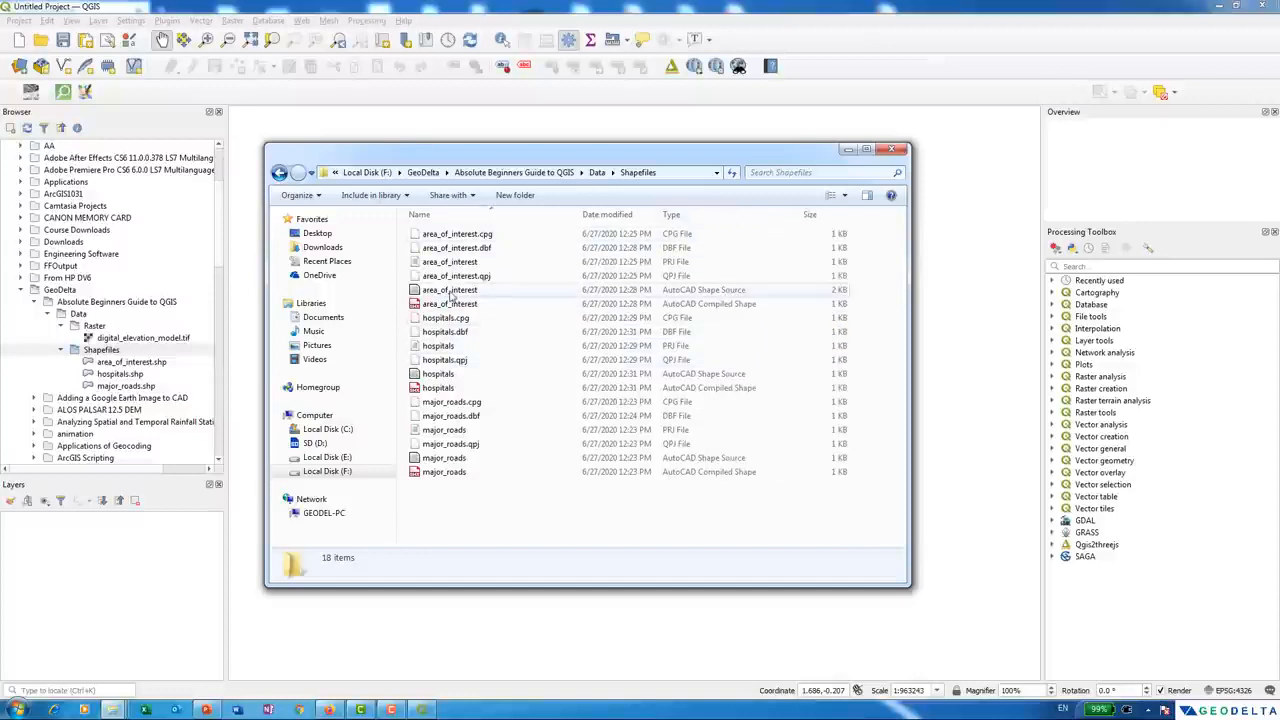
- Open the properties of the area_of_interest AutoCAD Shape Source file to check its file extension
left_click(451, 292)
right_click(450, 291)
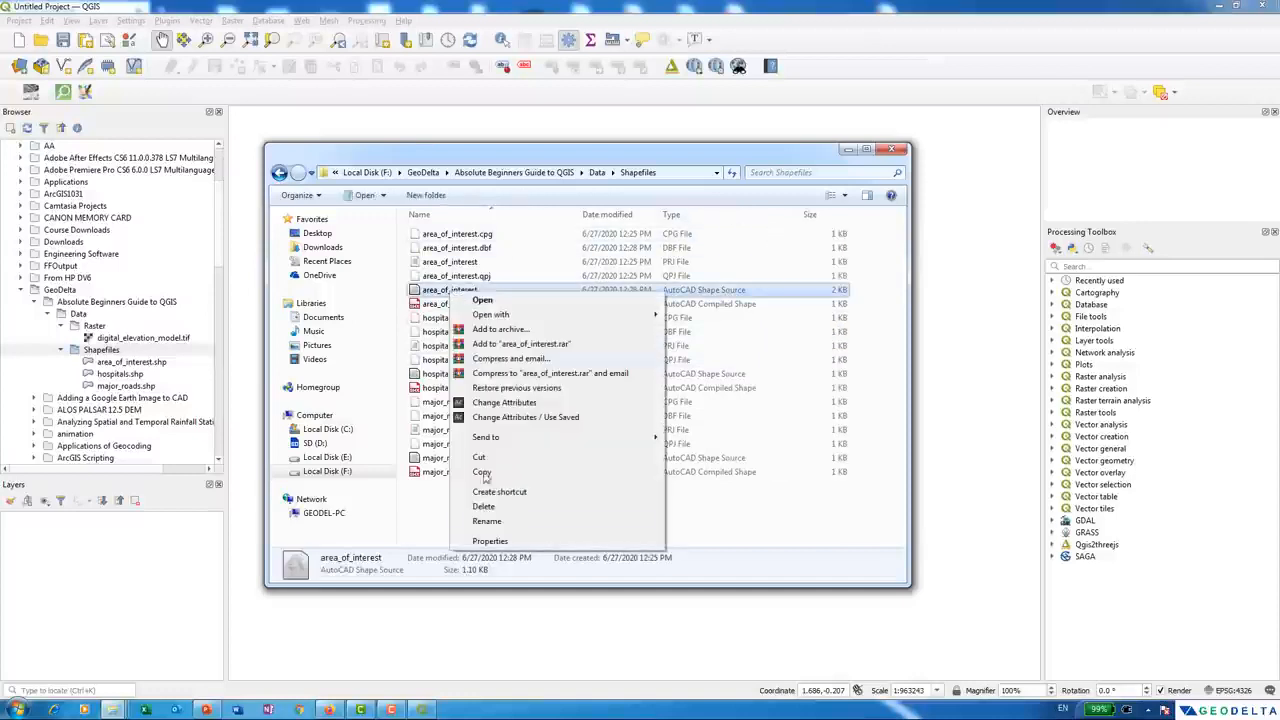
left_click(490, 541)
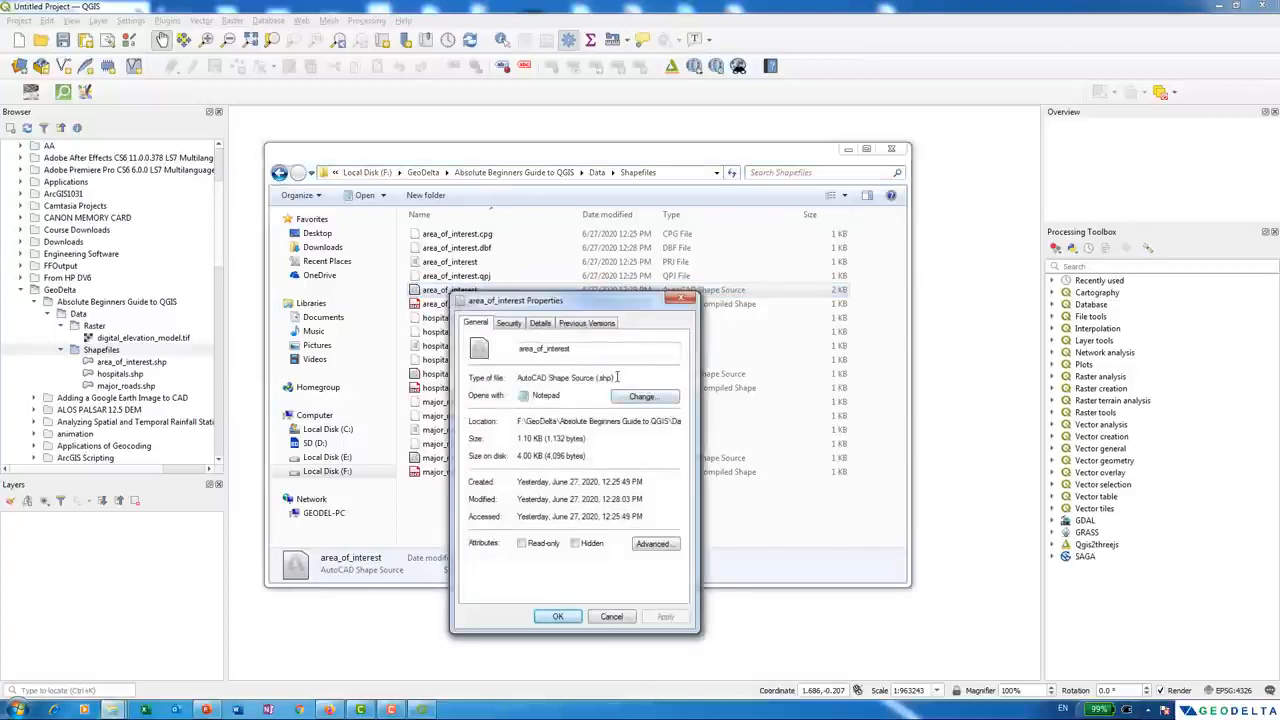
- Close the file properties, select the area_of_interest PRJ file, and switch back to QGIS to compare the Shapefiles folder's contents
left_click(682, 299)
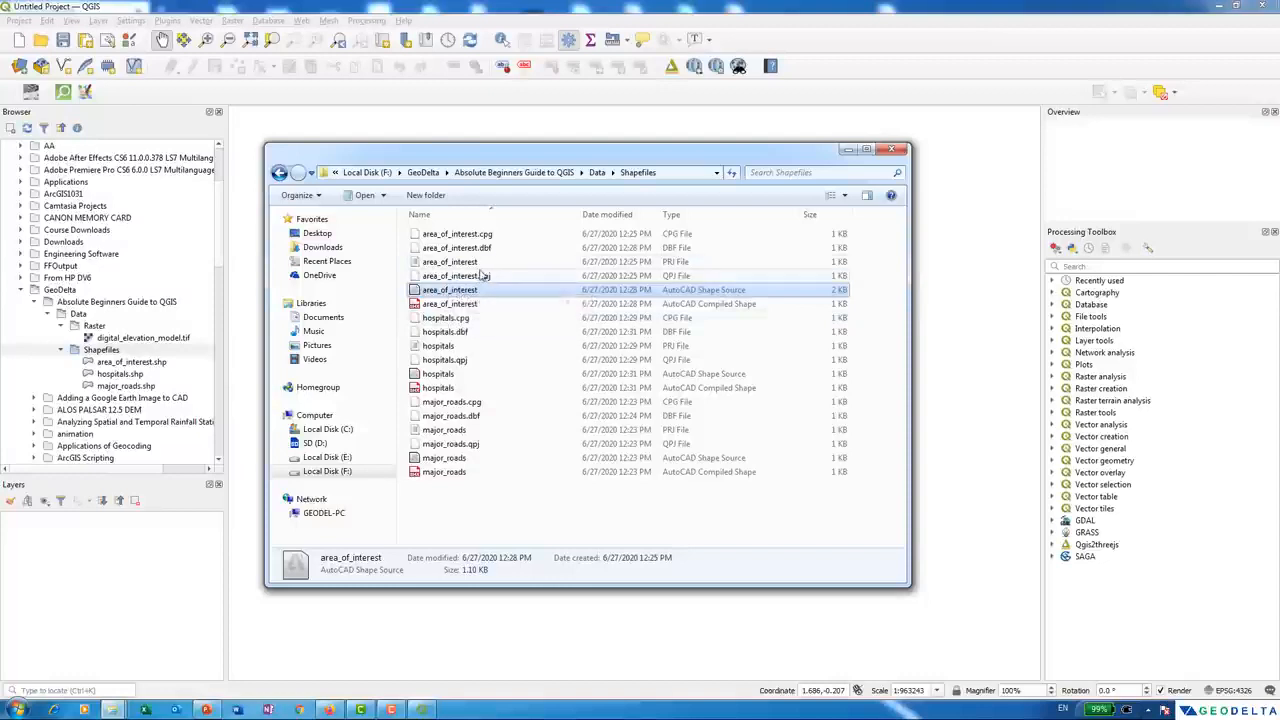
left_click(500, 262)
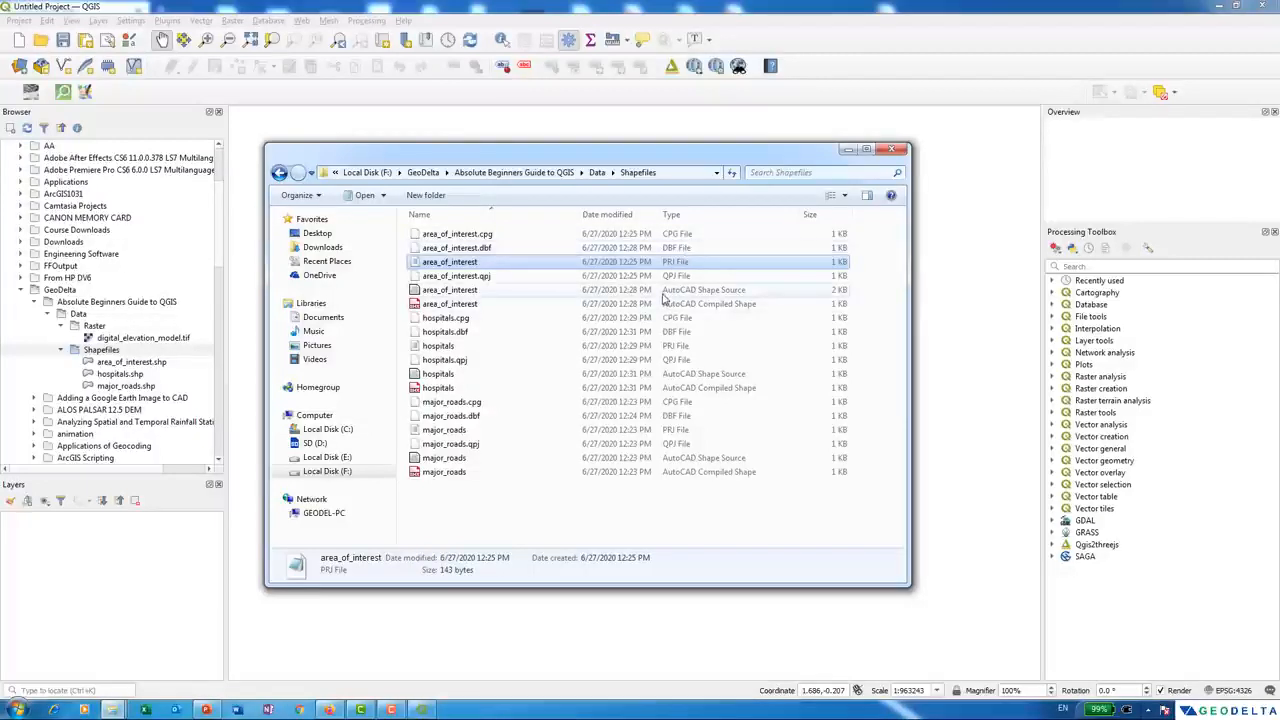
left_click(99, 350)
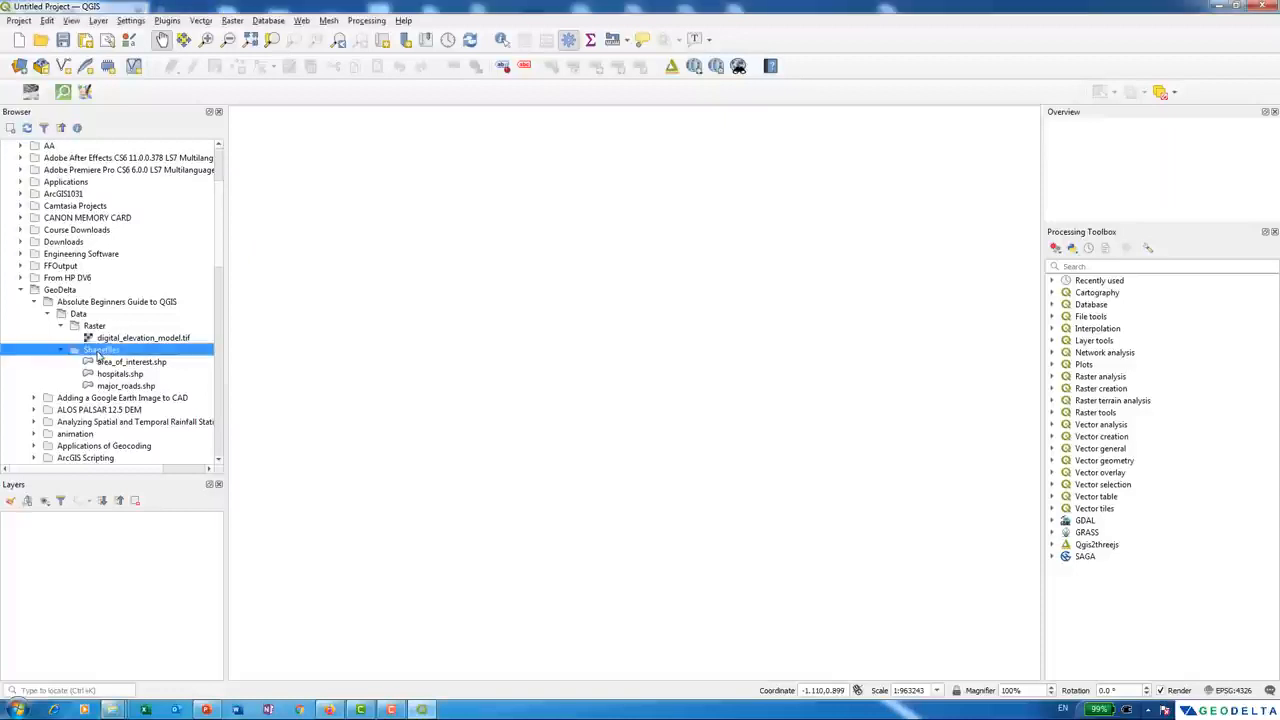
left_click(124, 375)
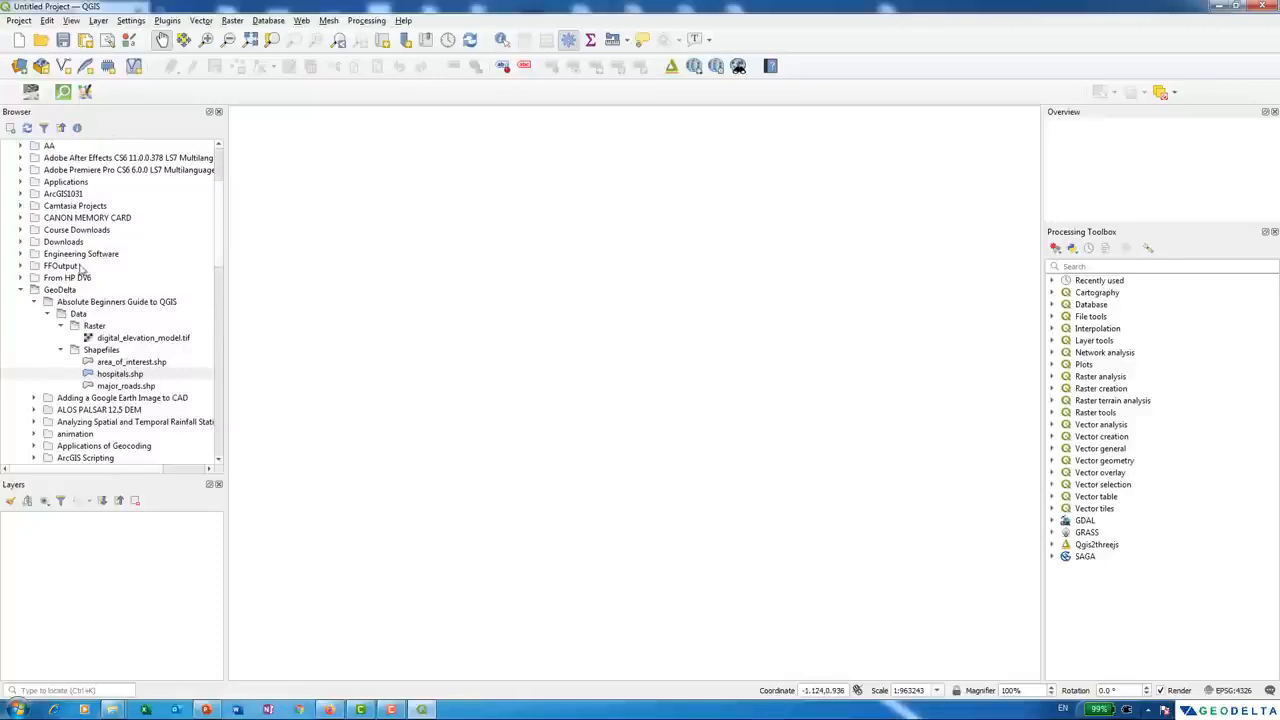
- Add the area_of_interest.shp shapefile from the Data\Shapefiles folder to the map canvas
left_click(128, 363)
left_click_drag(114, 366, 568, 268)
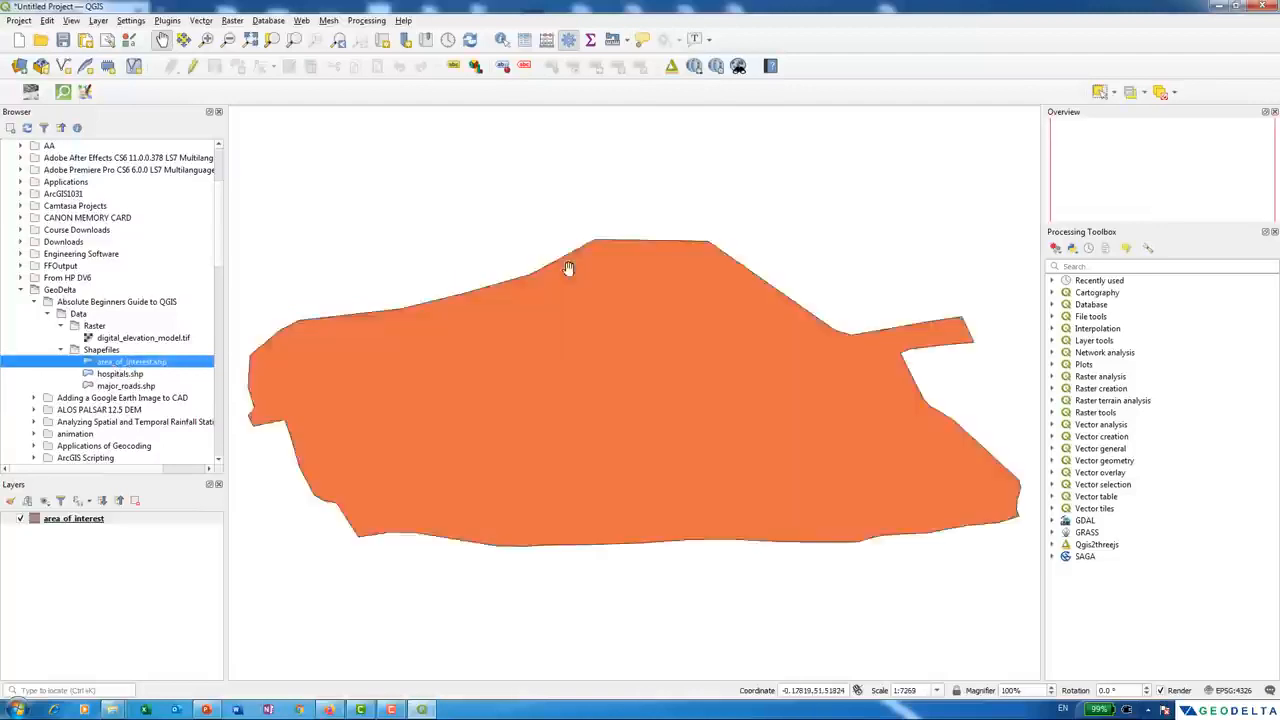
left_click_drag(362, 330, 500, 389)
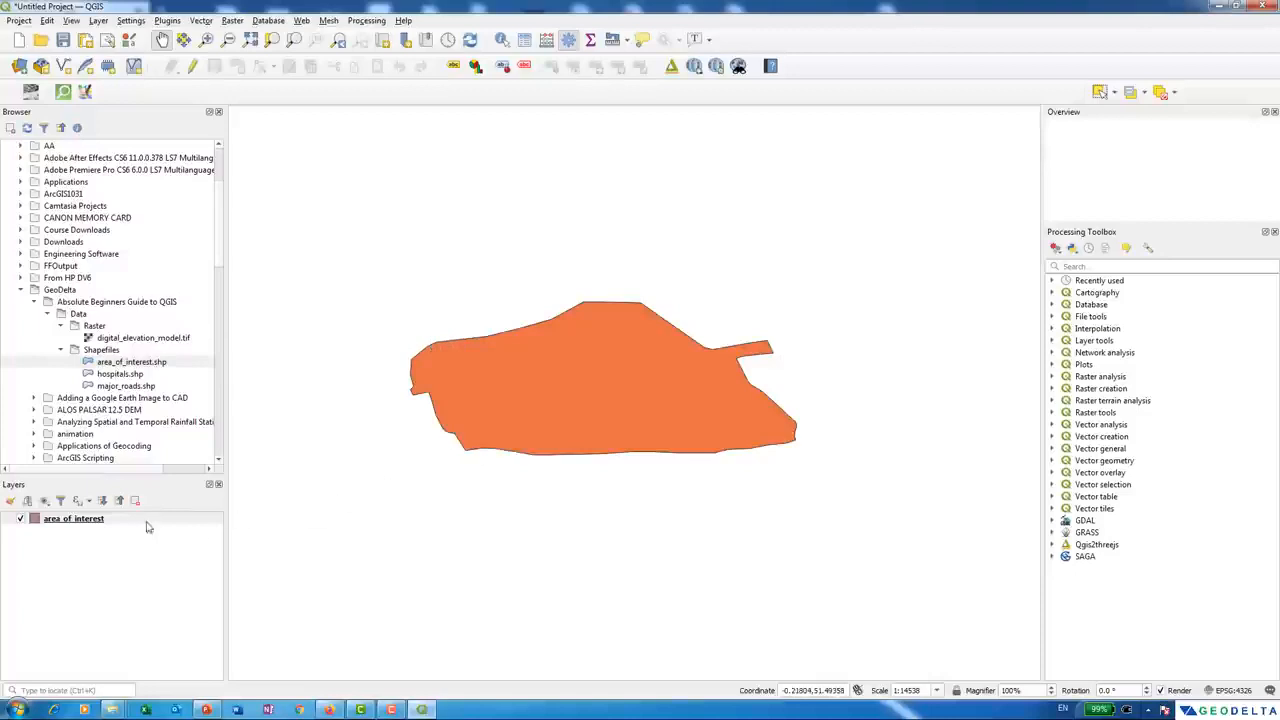
- Review the provider information in the area_of_interest layer's properties, including its path, storage, geometry and CRS, and close them
left_click(98, 521)
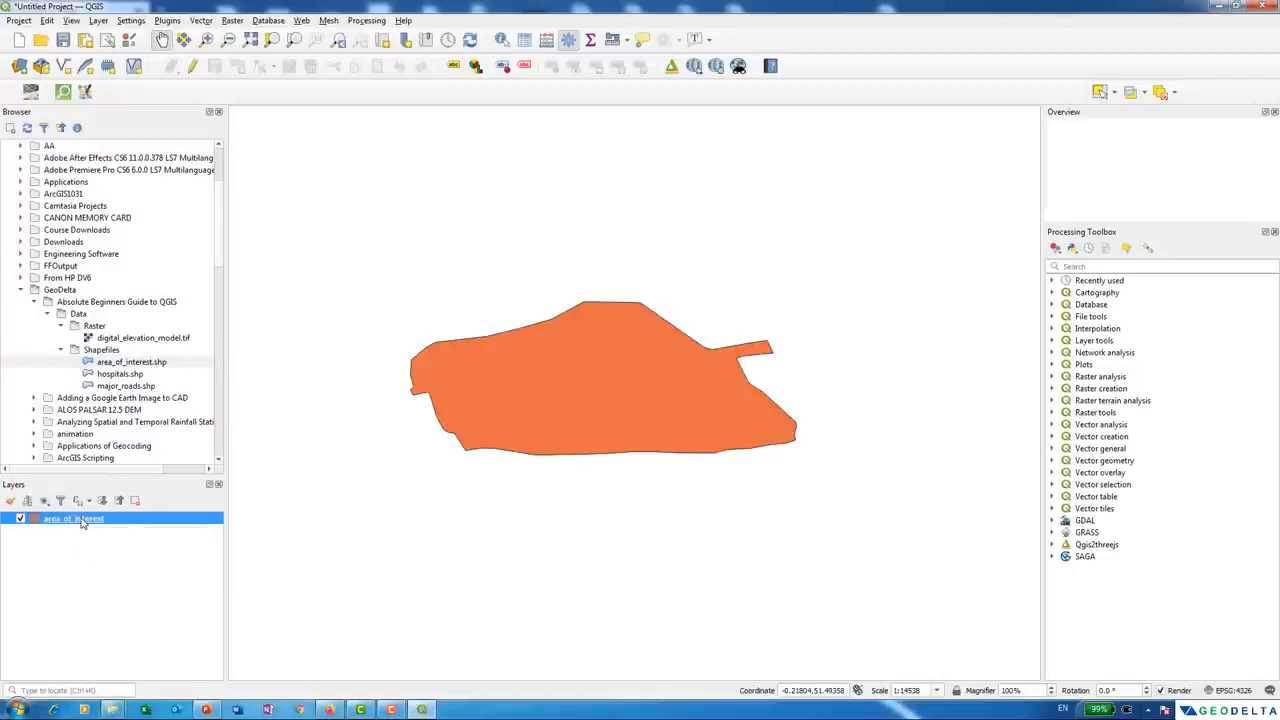
right_click(82, 523)
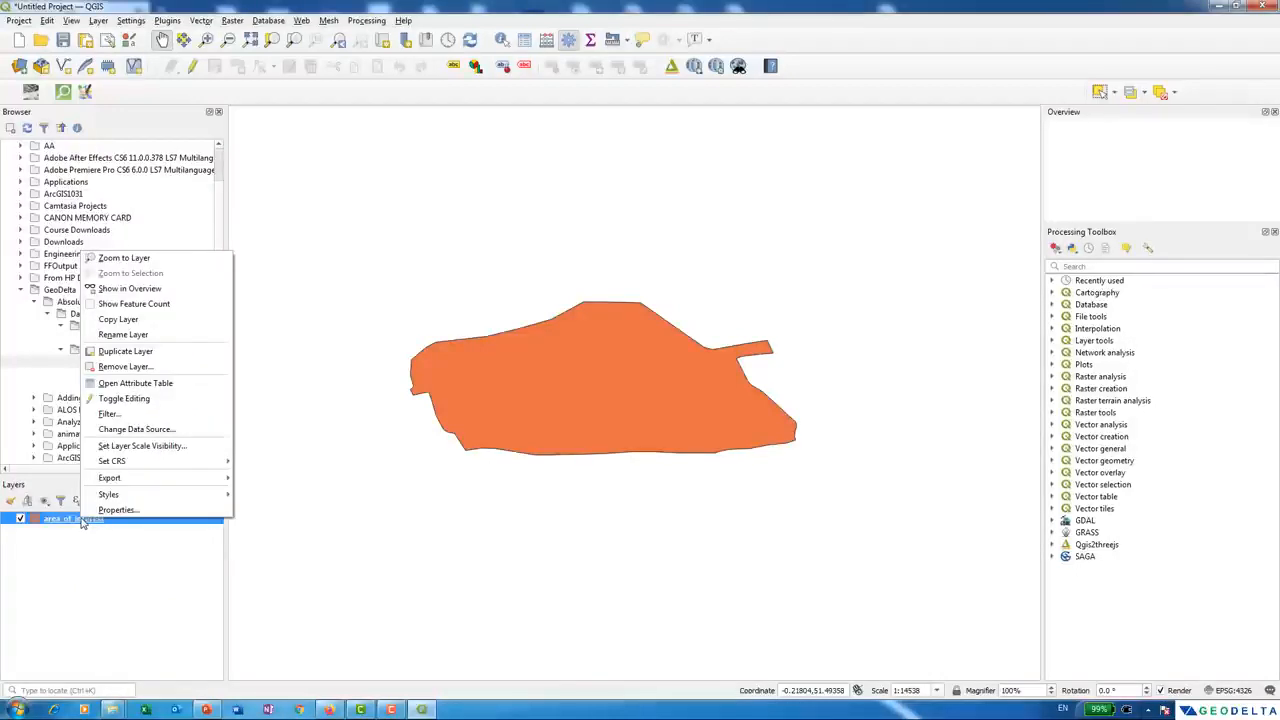
left_click(117, 509)
left_click_drag(530, 90, 722, 116)
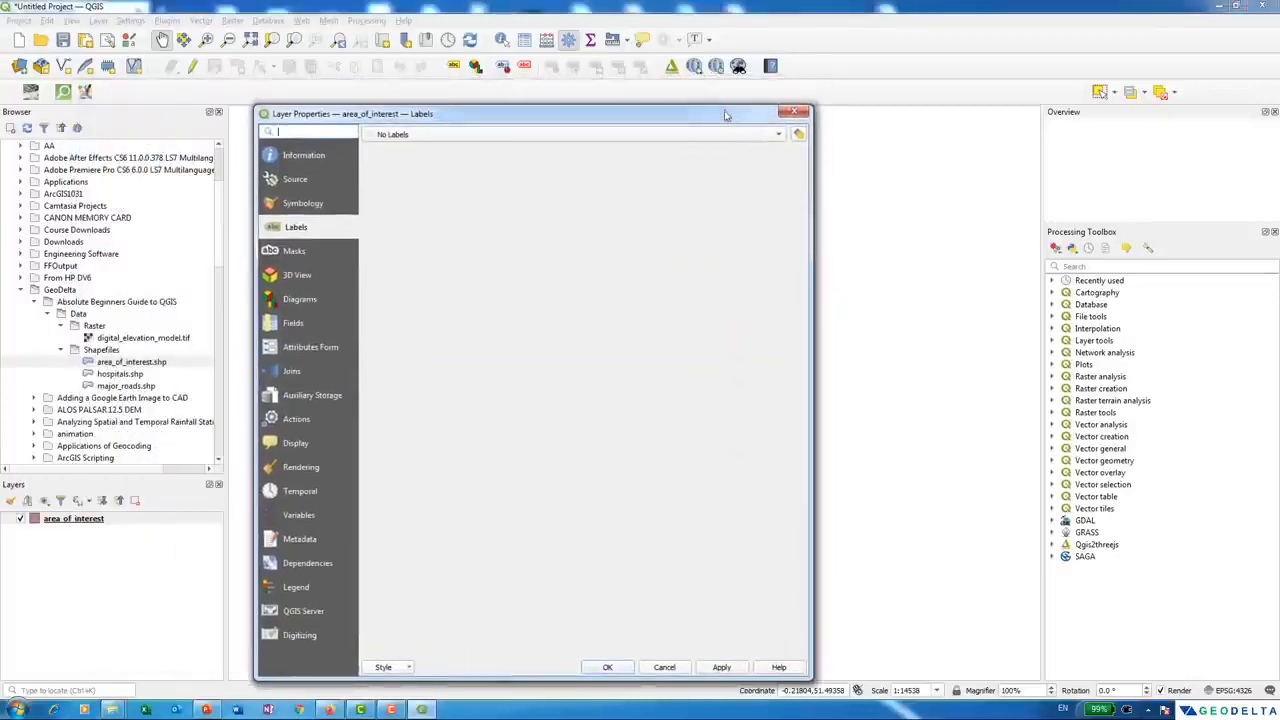
left_click(300, 158)
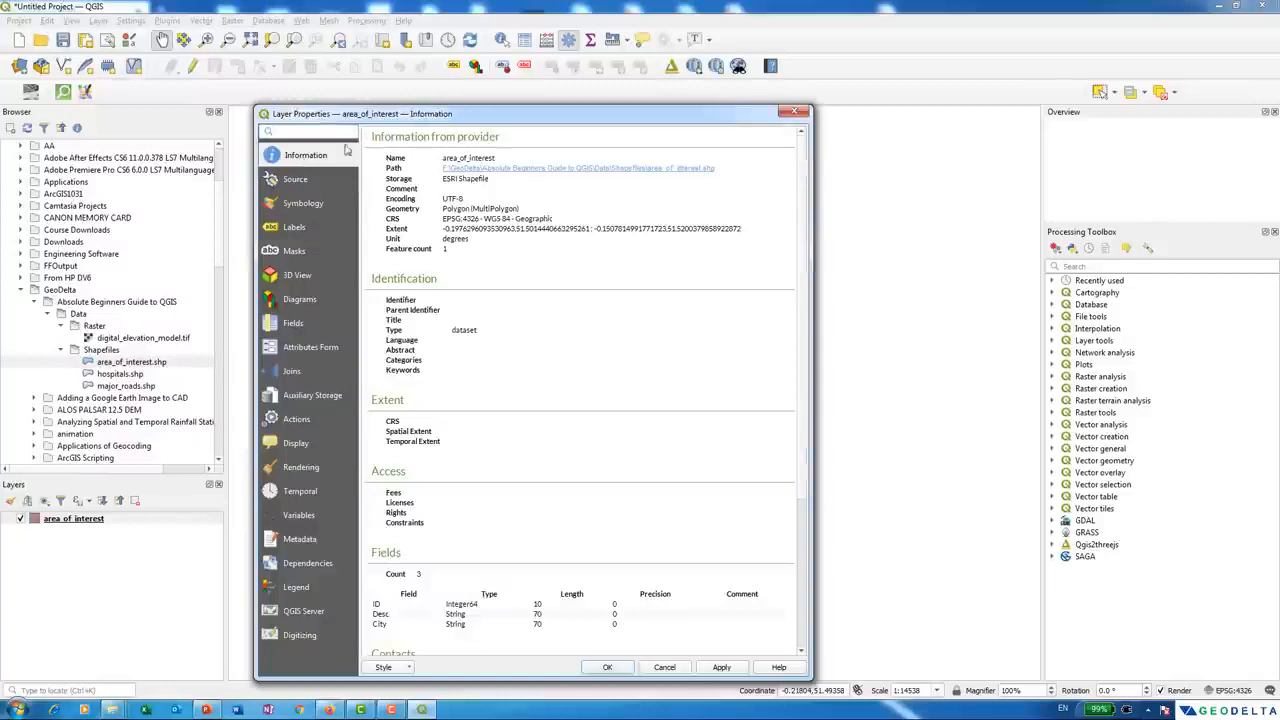
left_click_drag(464, 104, 437, 170)
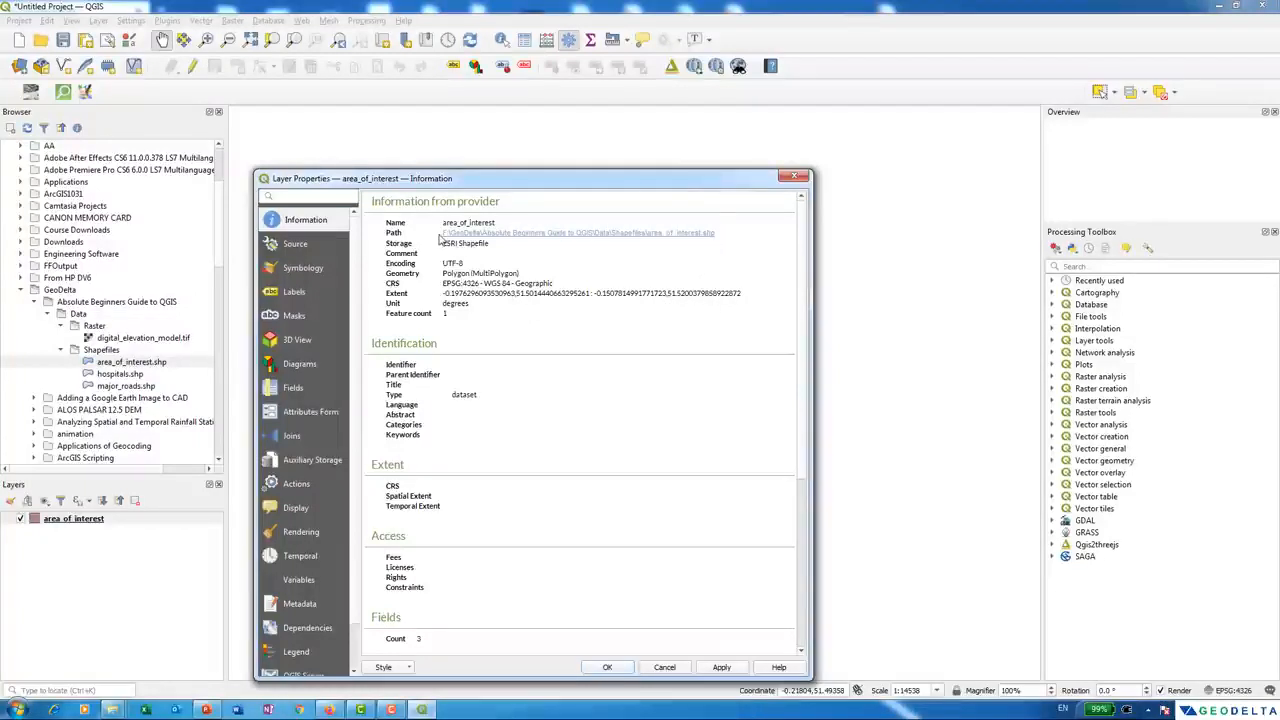
left_click(800, 179)
- Add the hospitals.shp shapefile to the map canvas and bring all its points into view
scroll(560, 413, "up", 1)
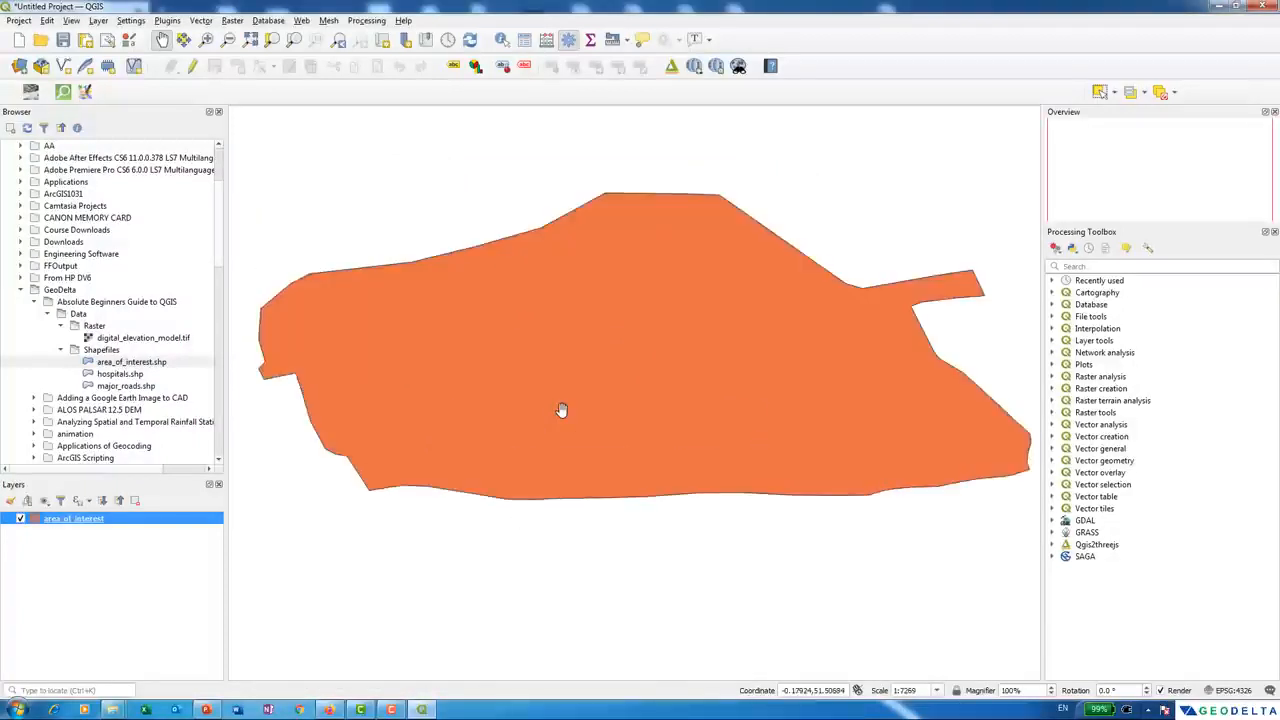
left_click(124, 374)
left_click_drag(120, 378, 594, 265)
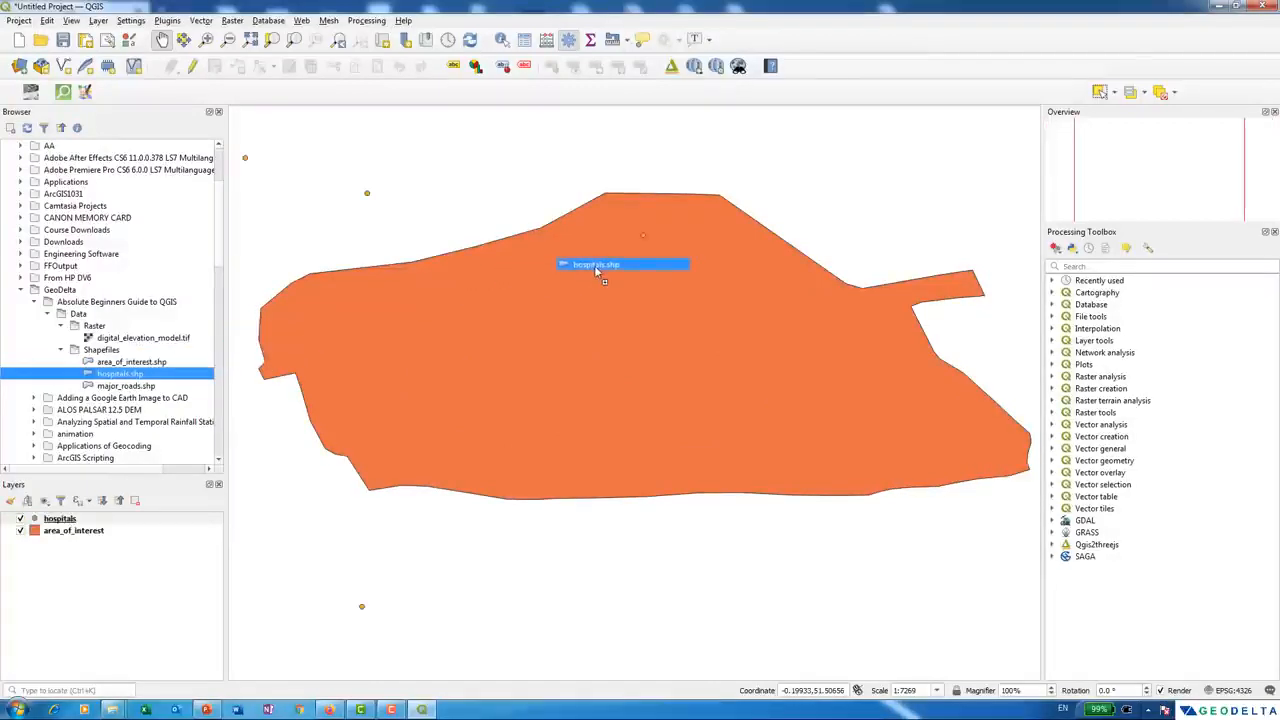
scroll(625, 328, "down", 1)
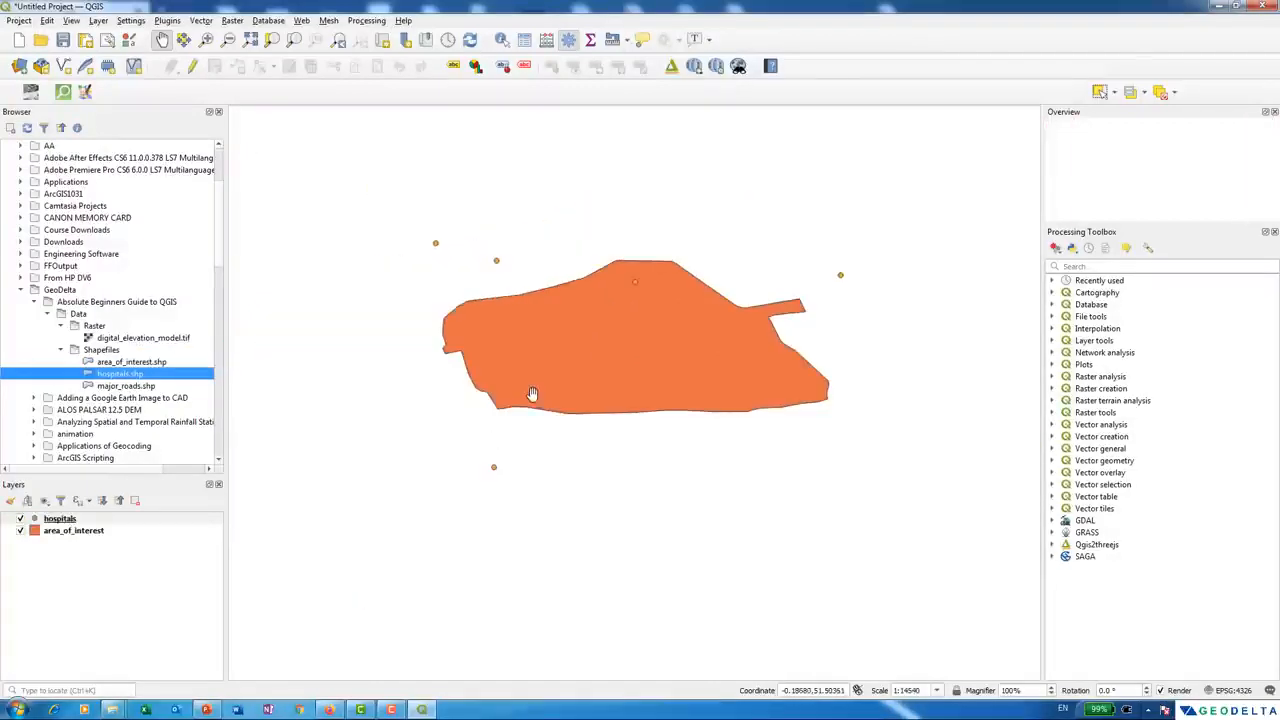
scroll(531, 397, "up", 1)
left_click_drag(531, 397, 510, 499)
- Open the symbology settings of the hospitals layer
right_click(60, 520)
left_click(90, 510)
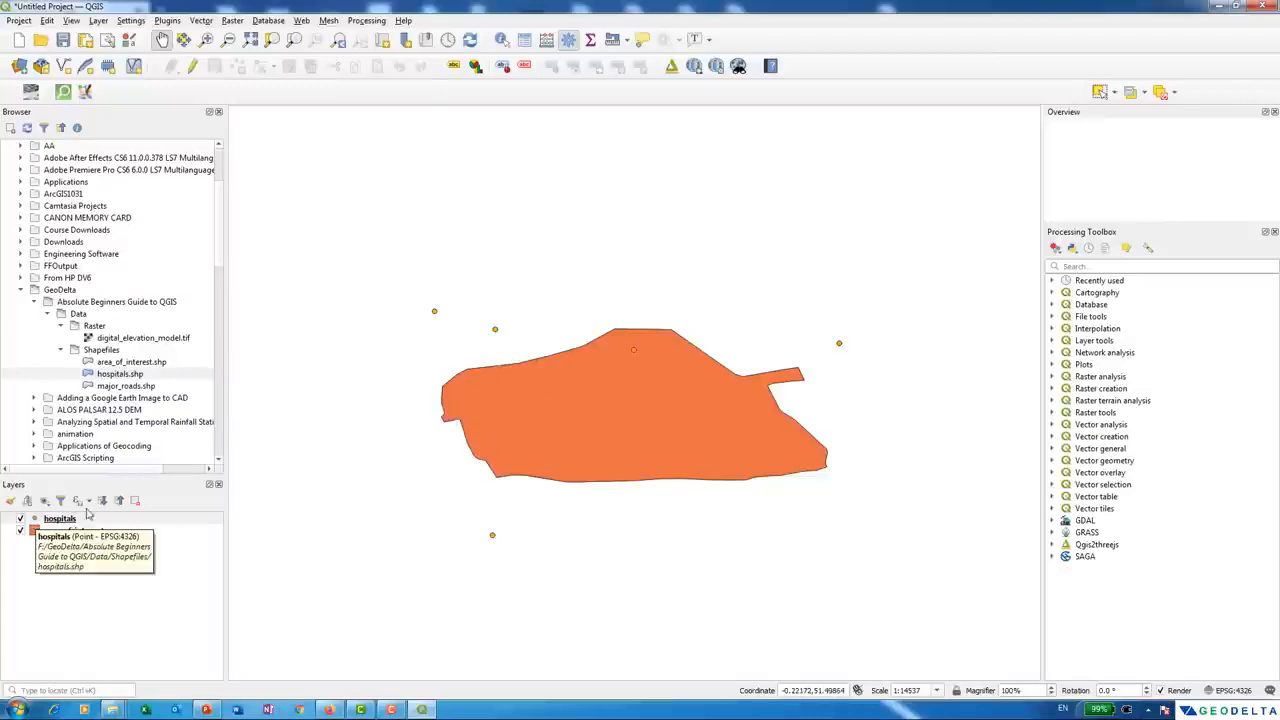
left_click(57, 519)
right_click(56, 521)
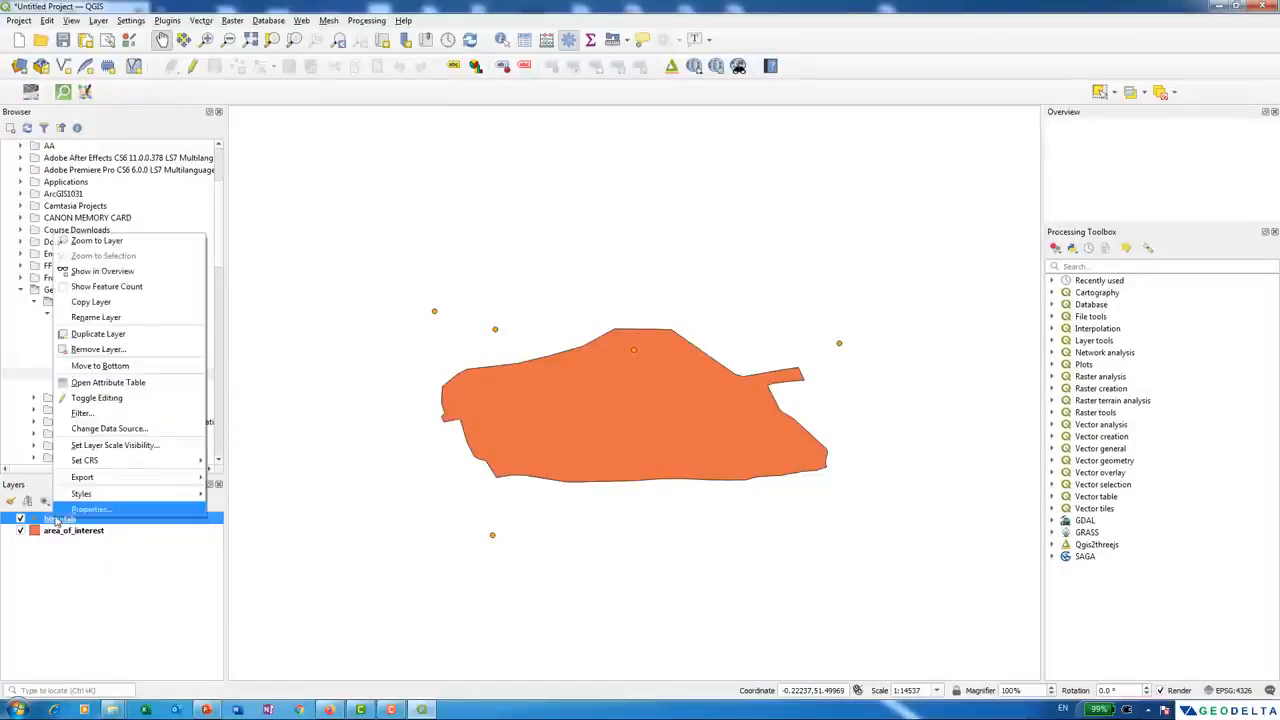
left_click(71, 516)
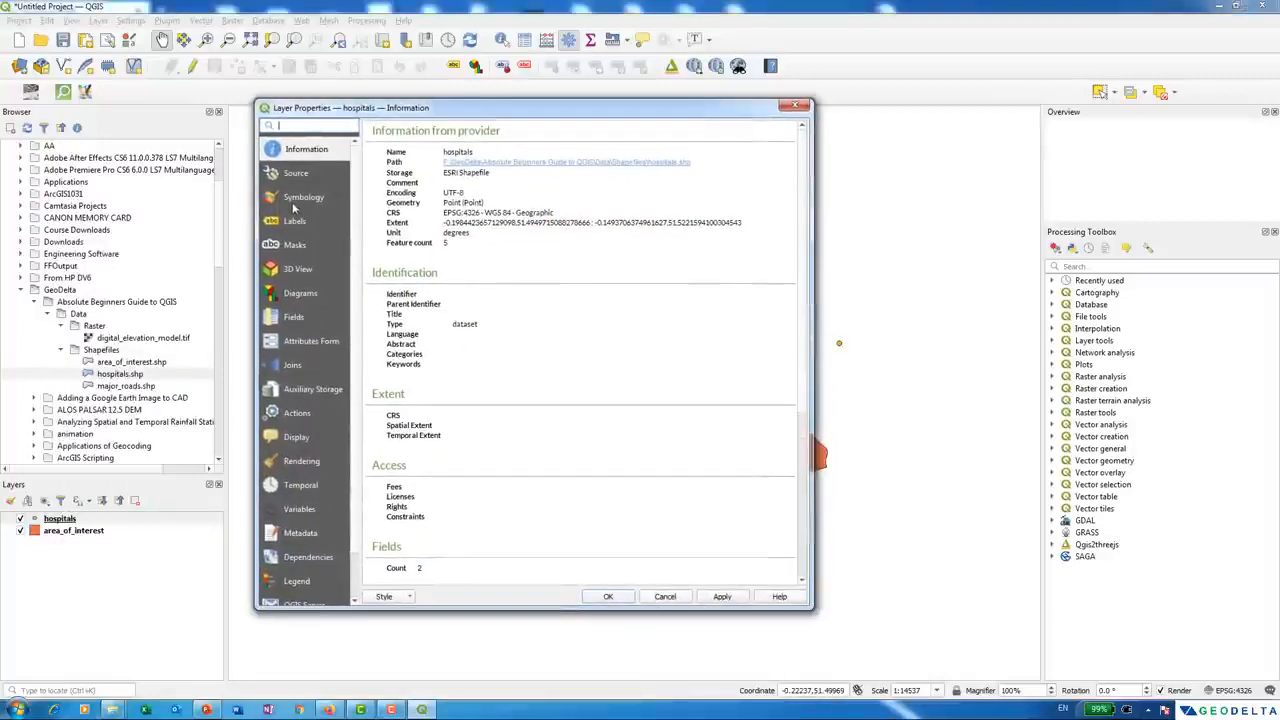
left_click(298, 198)
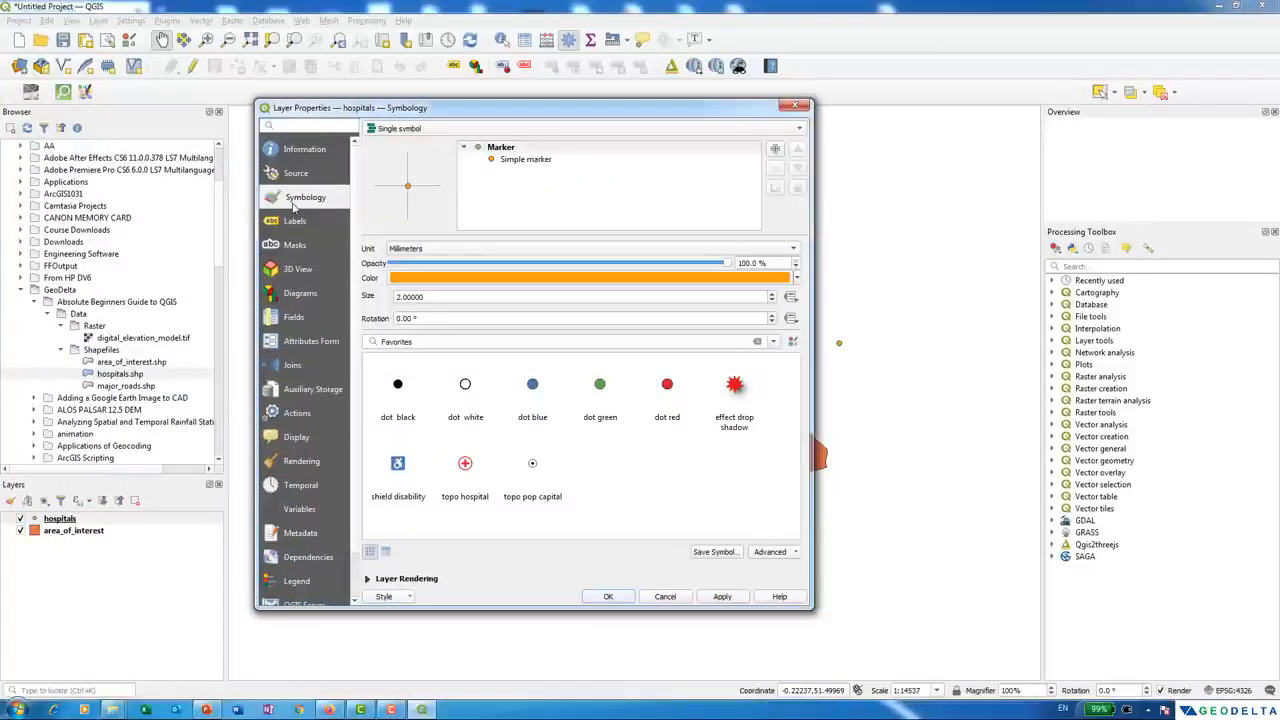
- Change the fill color of the hospitals layer's simple marker to dark blue, apply it, and check the points on the map
left_click(518, 162)
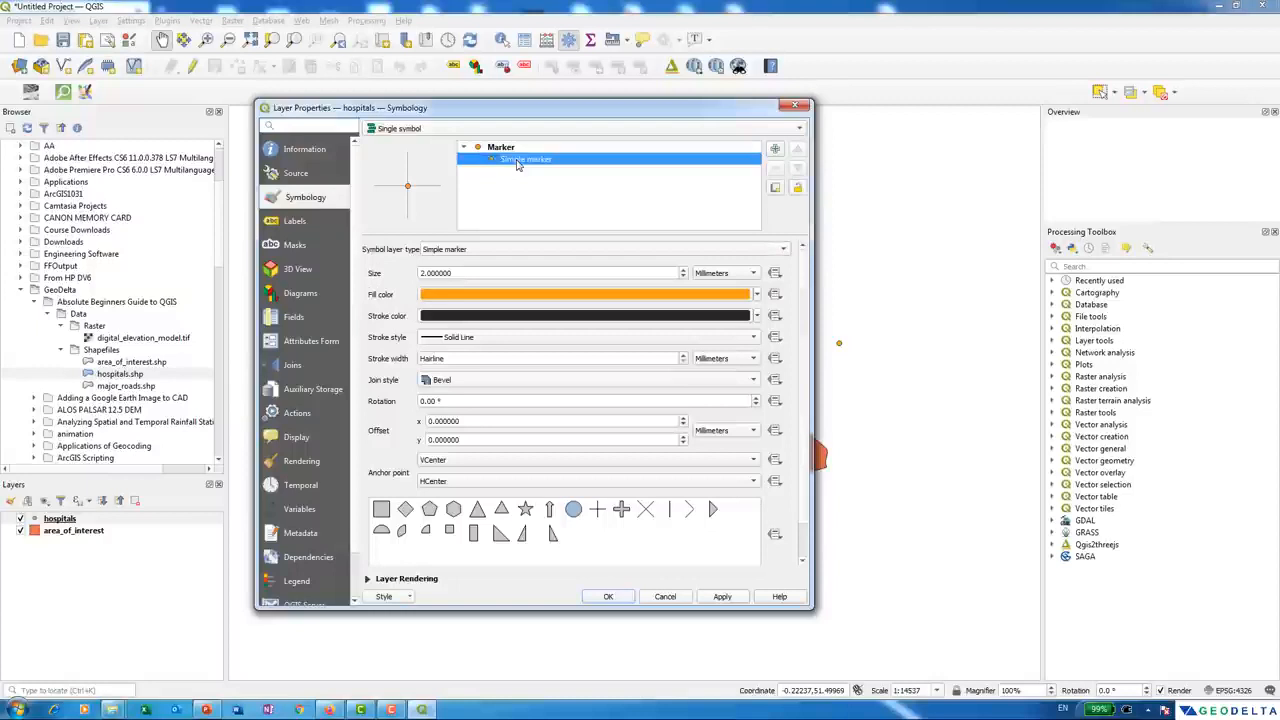
left_click(757, 295)
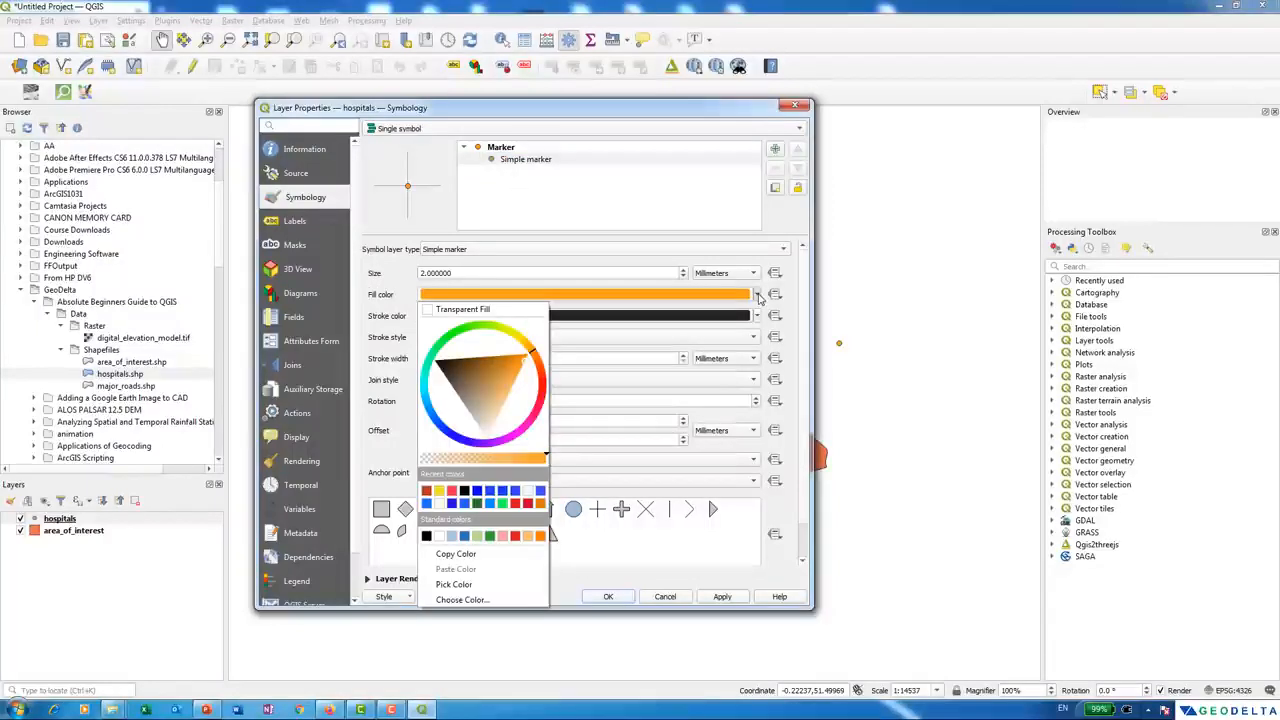
left_click(447, 432)
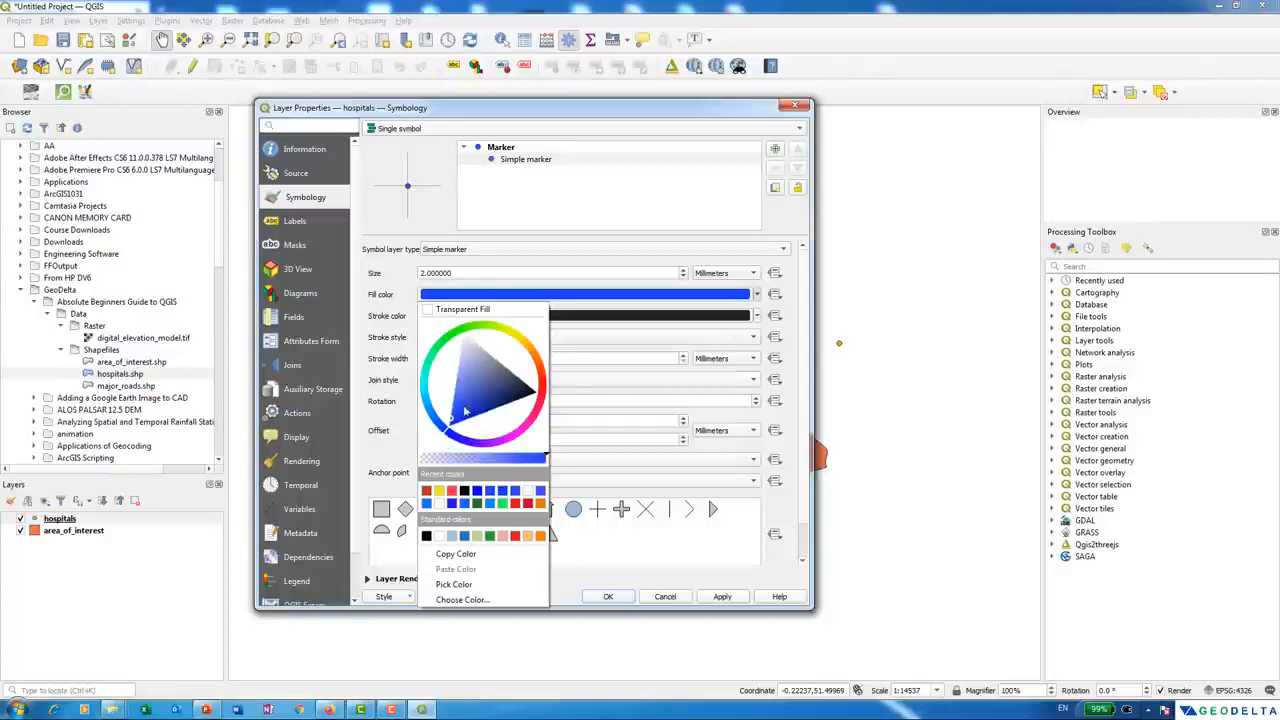
left_click(463, 413)
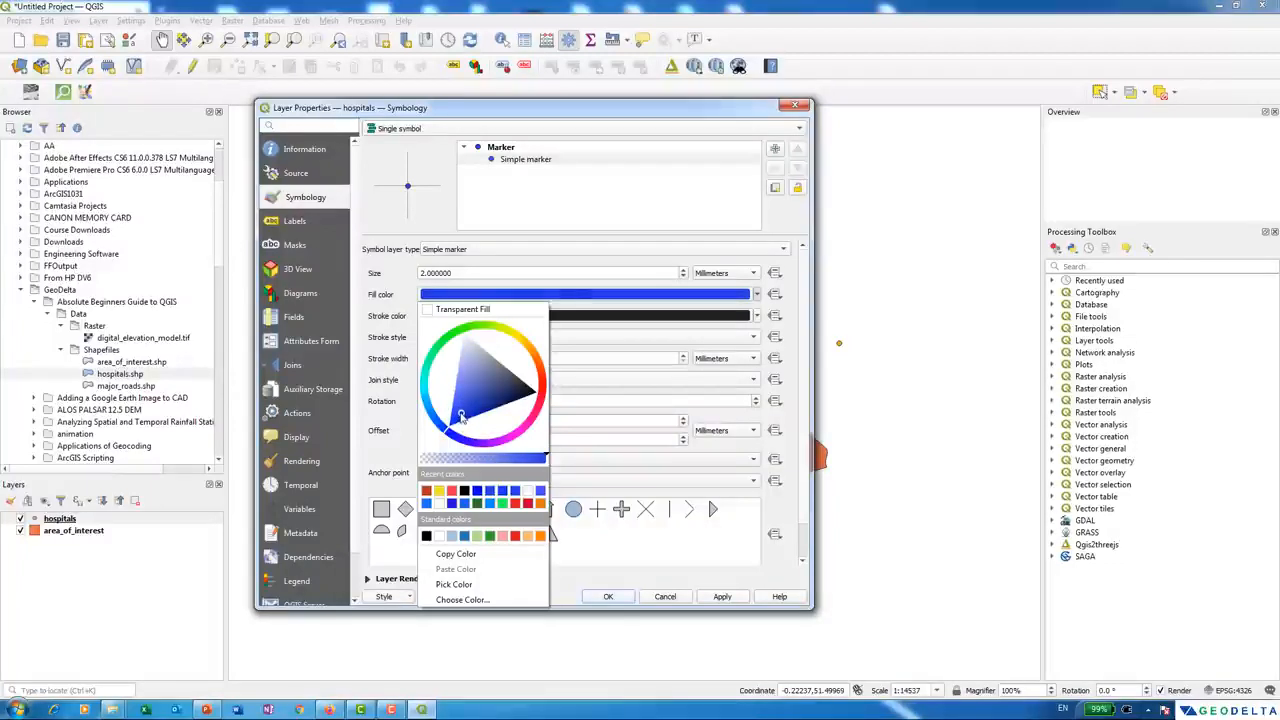
left_click(762, 608)
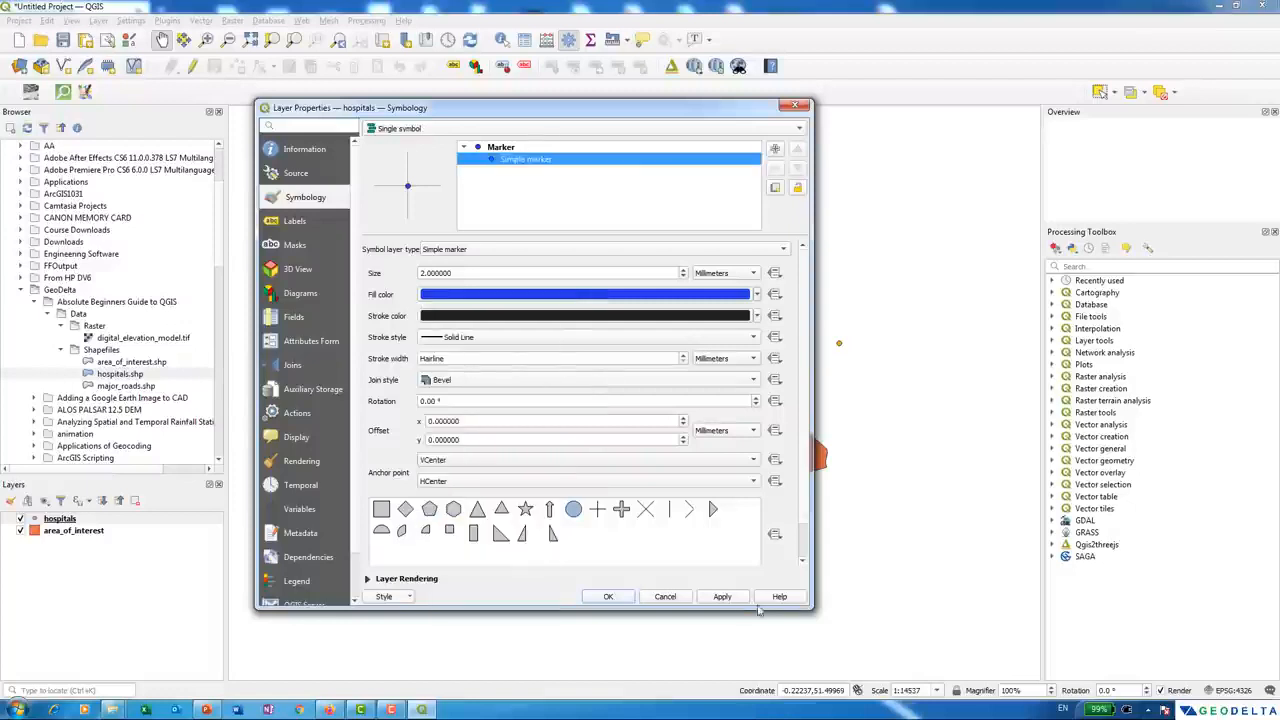
left_click(724, 597)
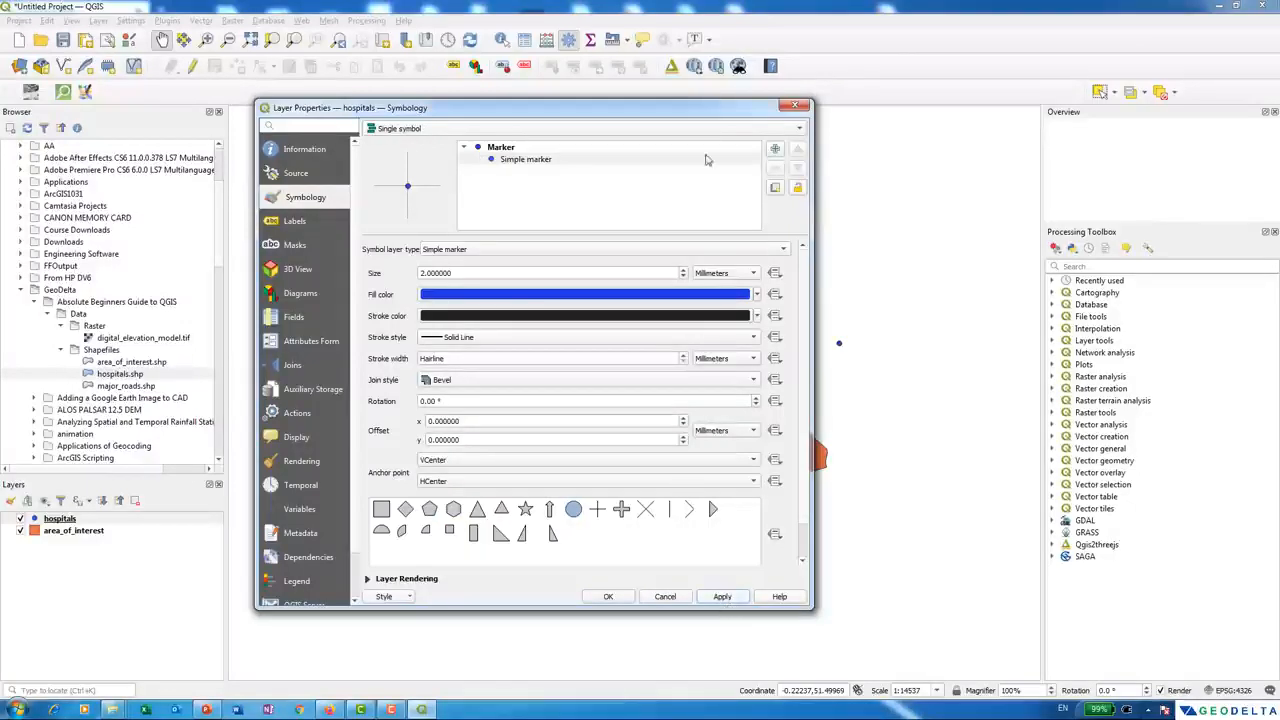
left_click_drag(691, 108, 319, 171)
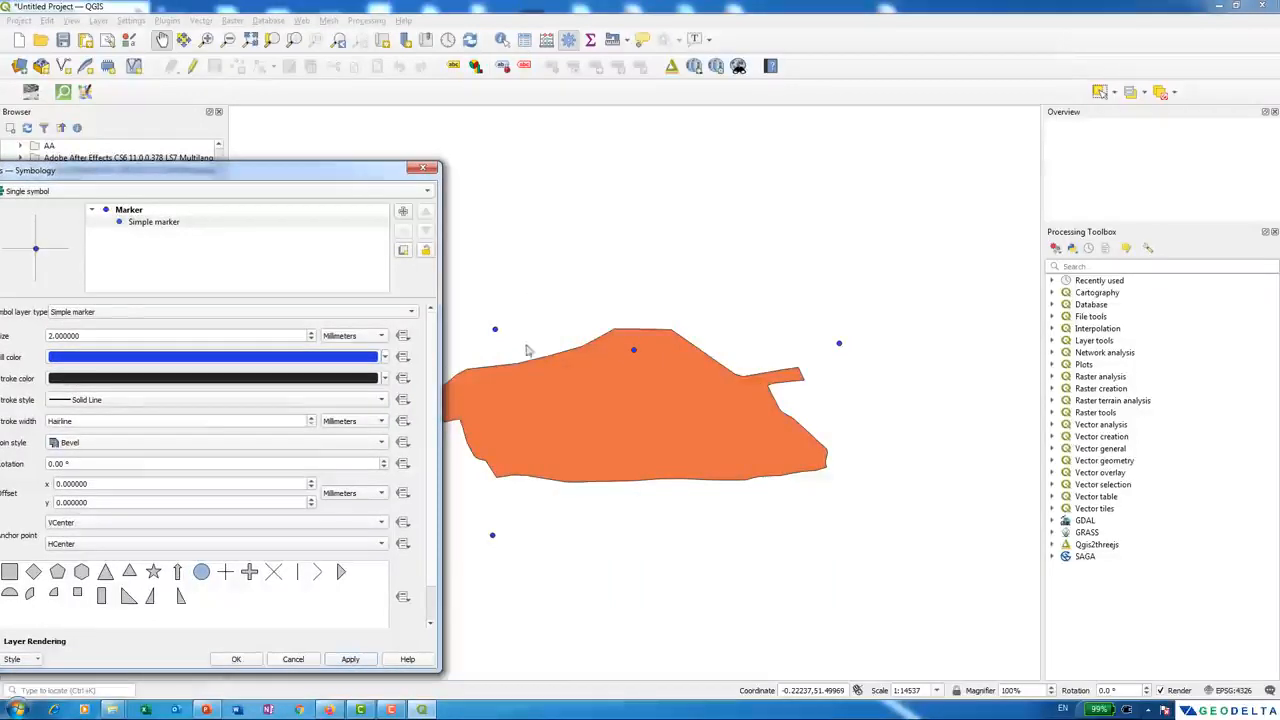
left_click_drag(300, 171, 503, 119)
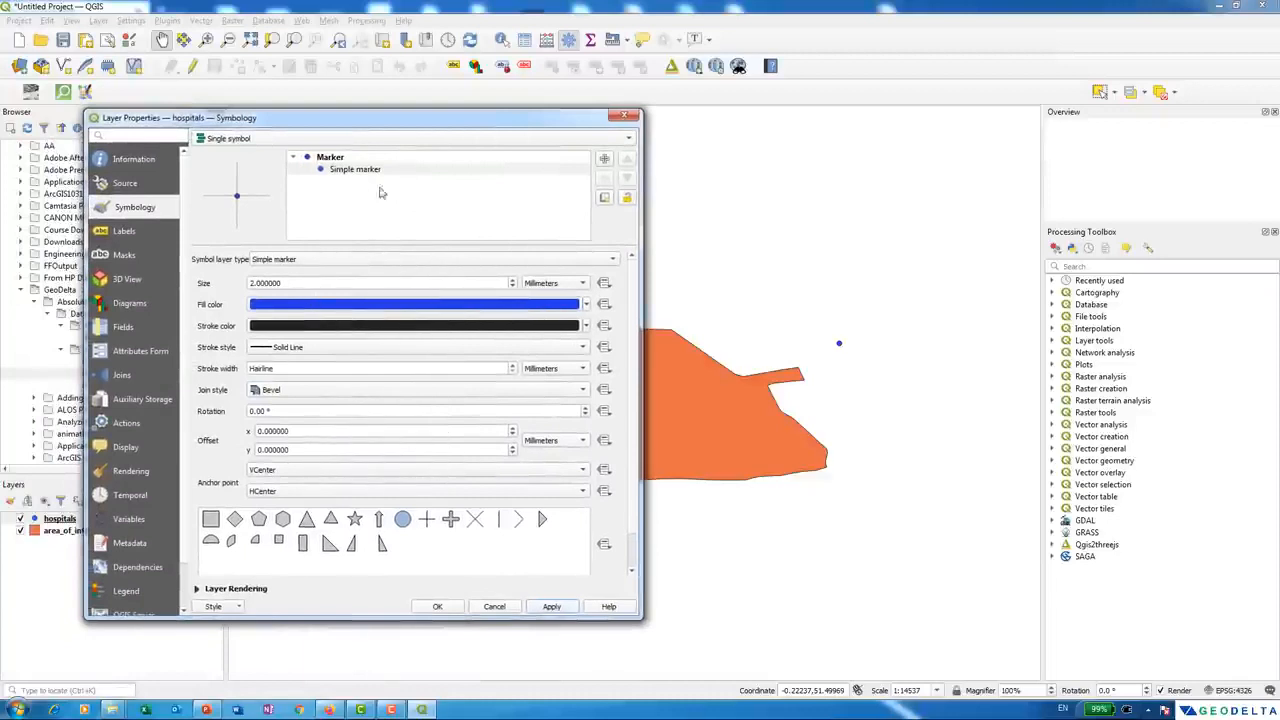
- Apply the topo hospital favorite symbol to the hospitals layer
left_click(330, 157)
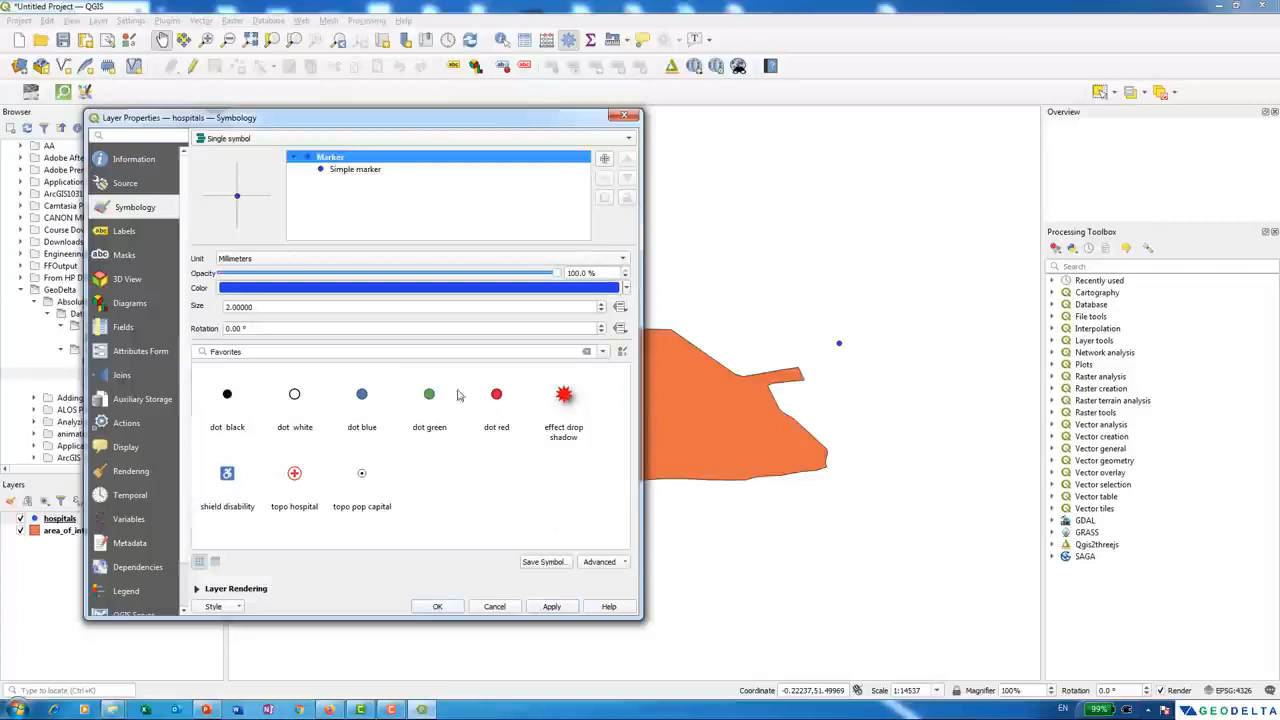
left_click(294, 476)
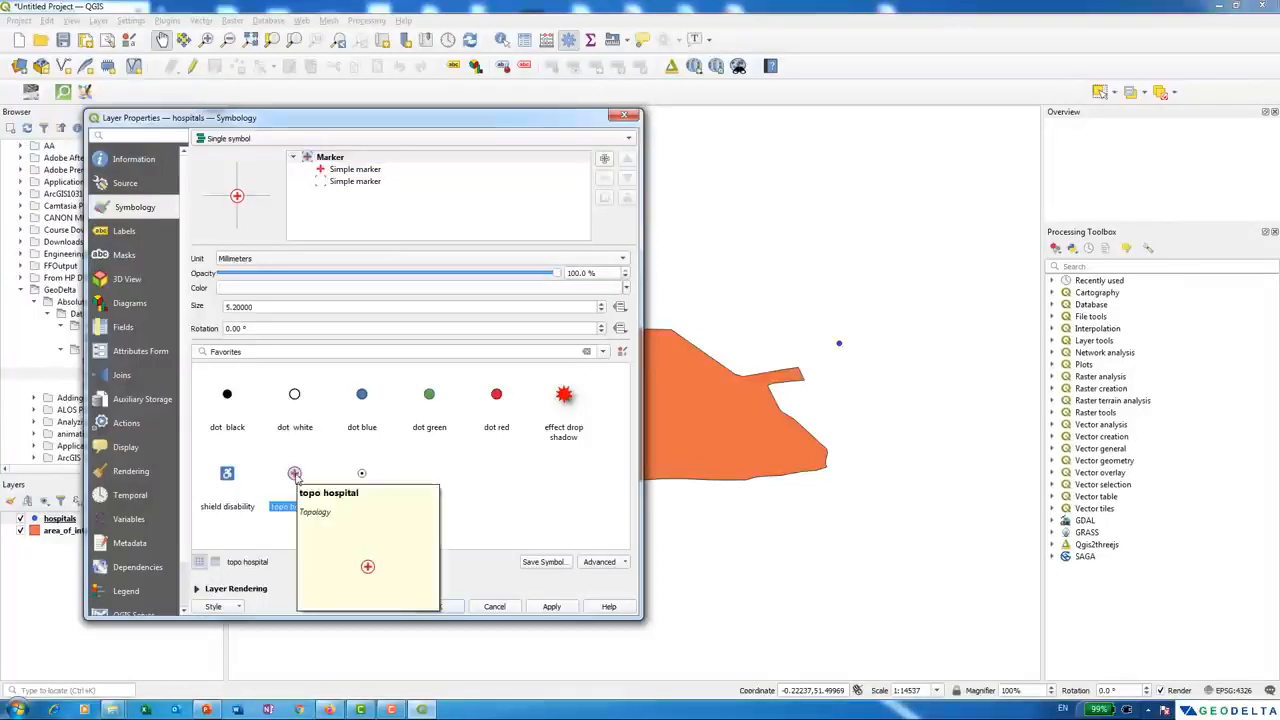
left_click(558, 606)
mouse_move(528, 122)
left_mouse_down()
mouse_move(457, 611)
mouse_move(473, 529)
mouse_move(487, 599)
mouse_move(557, 201)
mouse_move(547, 121)
left_mouse_up()
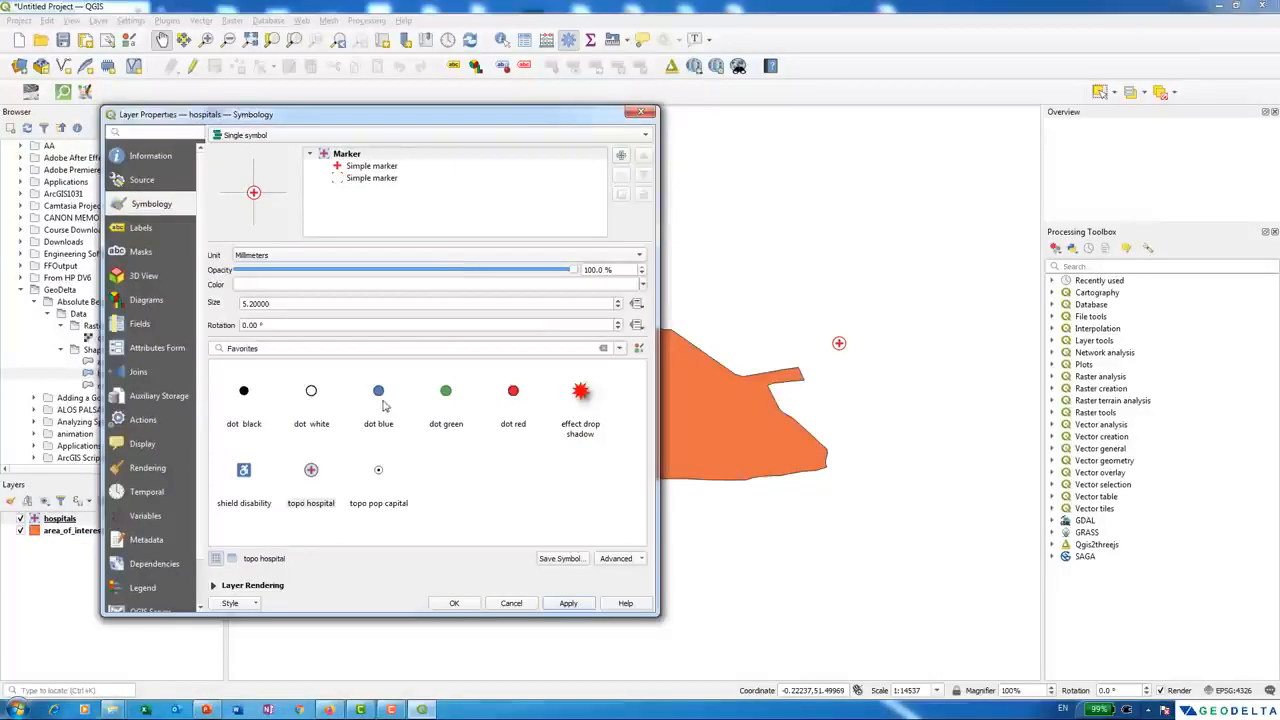
- Switch the hospitals marker to the dot black favorite symbol and give its simple marker a bright blue fill
left_click(242, 395)
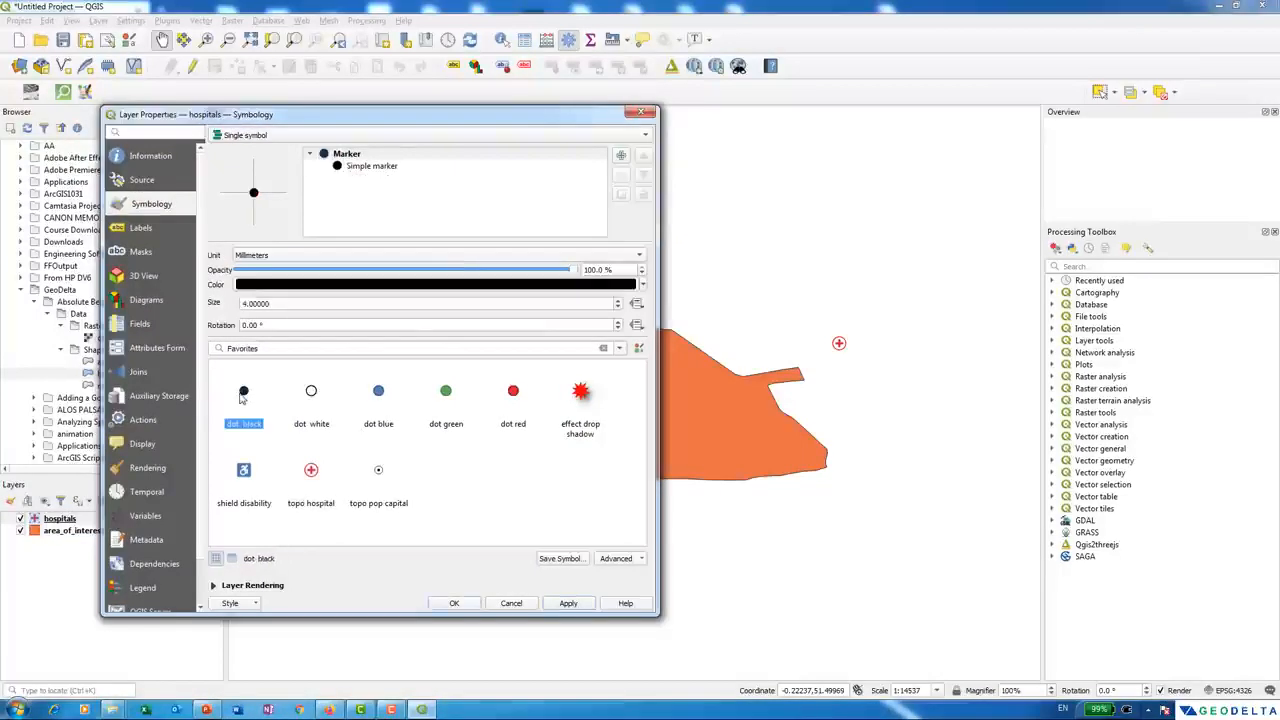
left_click(387, 167)
left_click(574, 302)
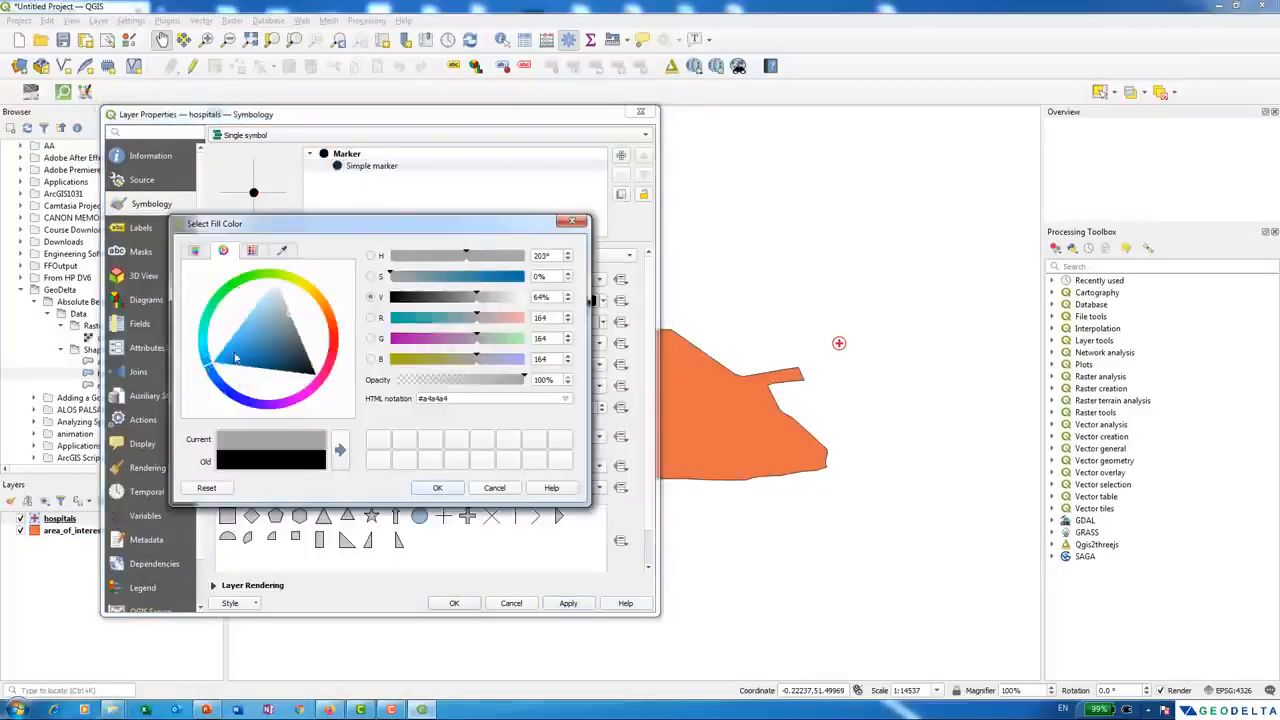
left_click(229, 361)
left_click(437, 487)
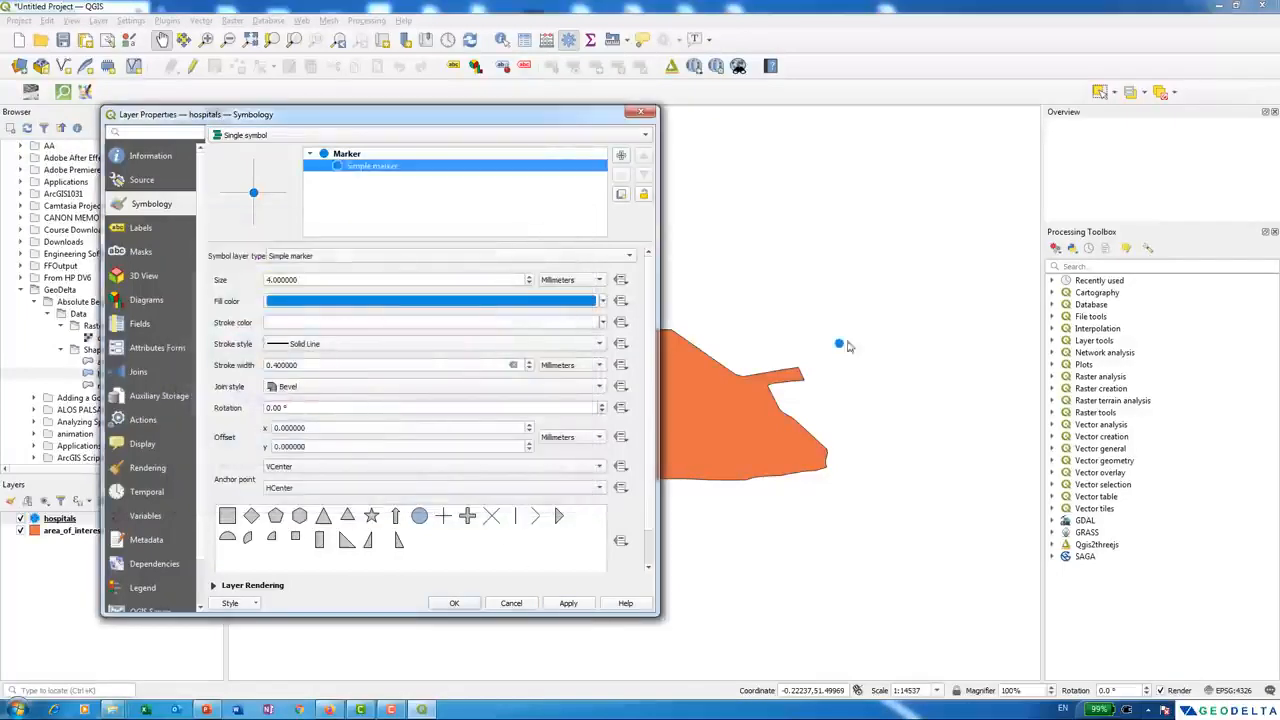
- Set the hospitals marker size to 2.8 millimeters, apply the symbology, and close the layer properties
left_click(530, 278)
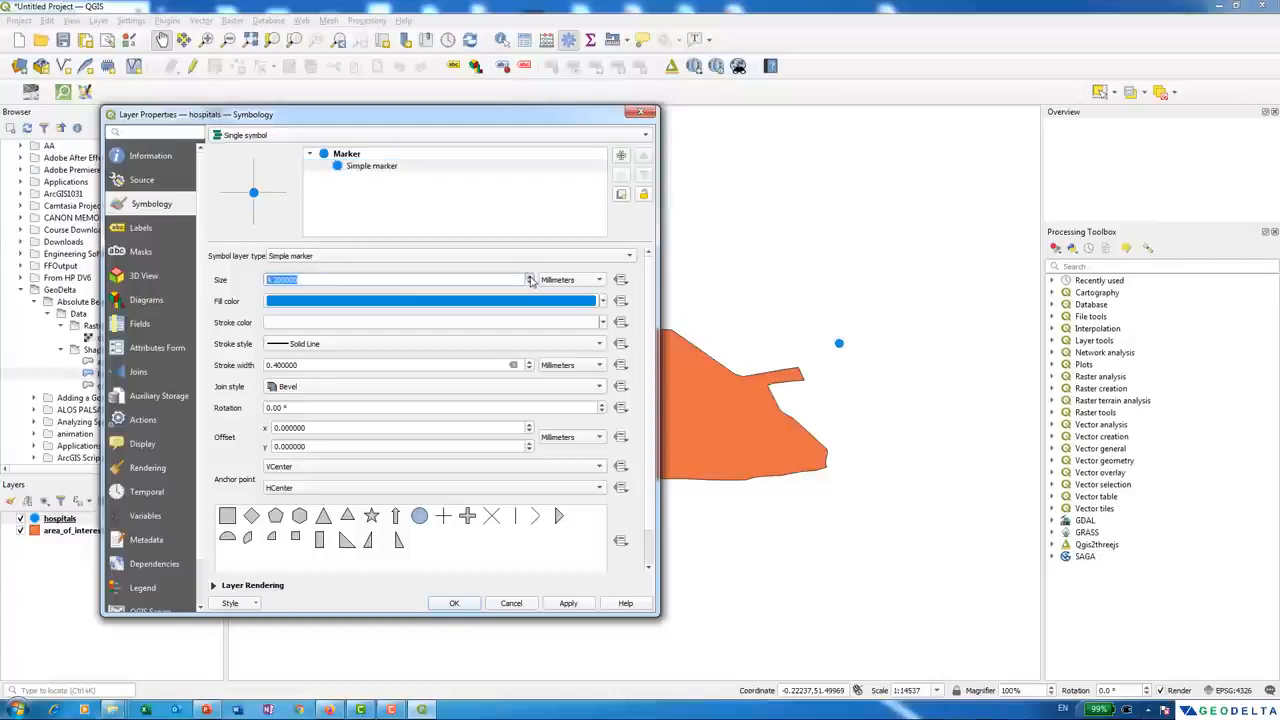
left_click(530, 278)
left_click(530, 278)
type("2.8")
left_click(568, 603)
left_click(453, 603)
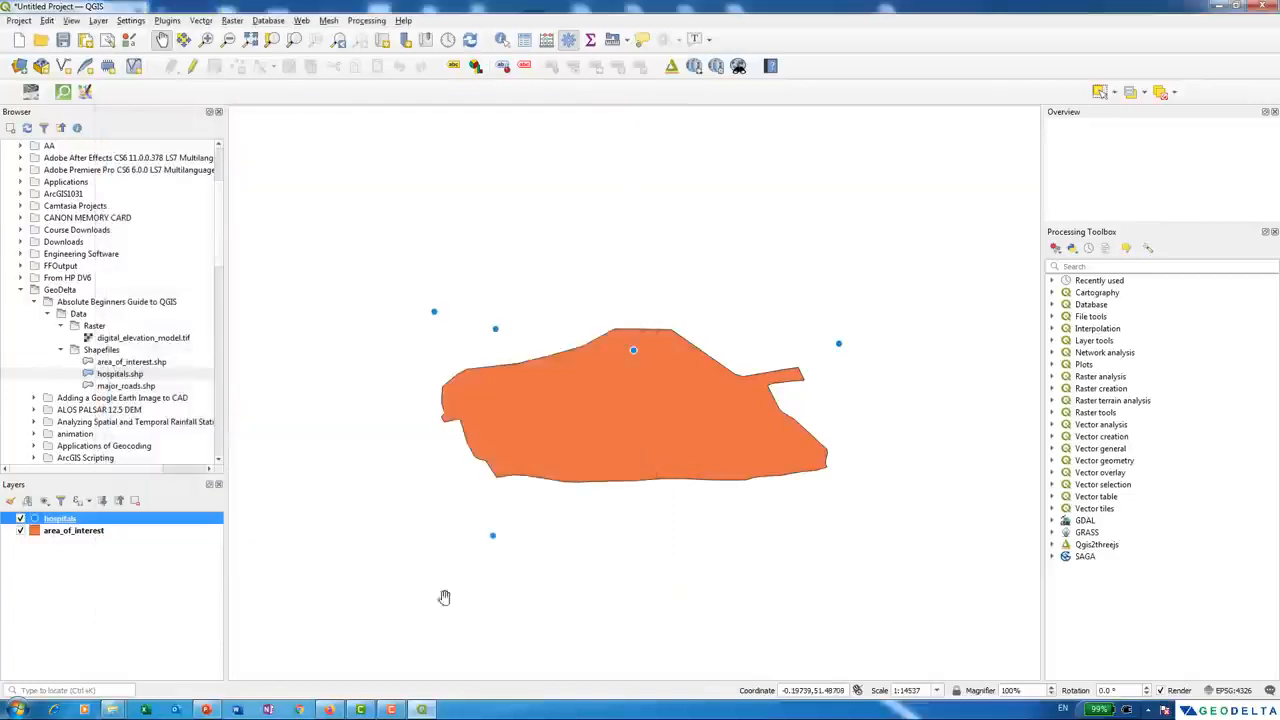
left_click_drag(295, 382, 315, 325)
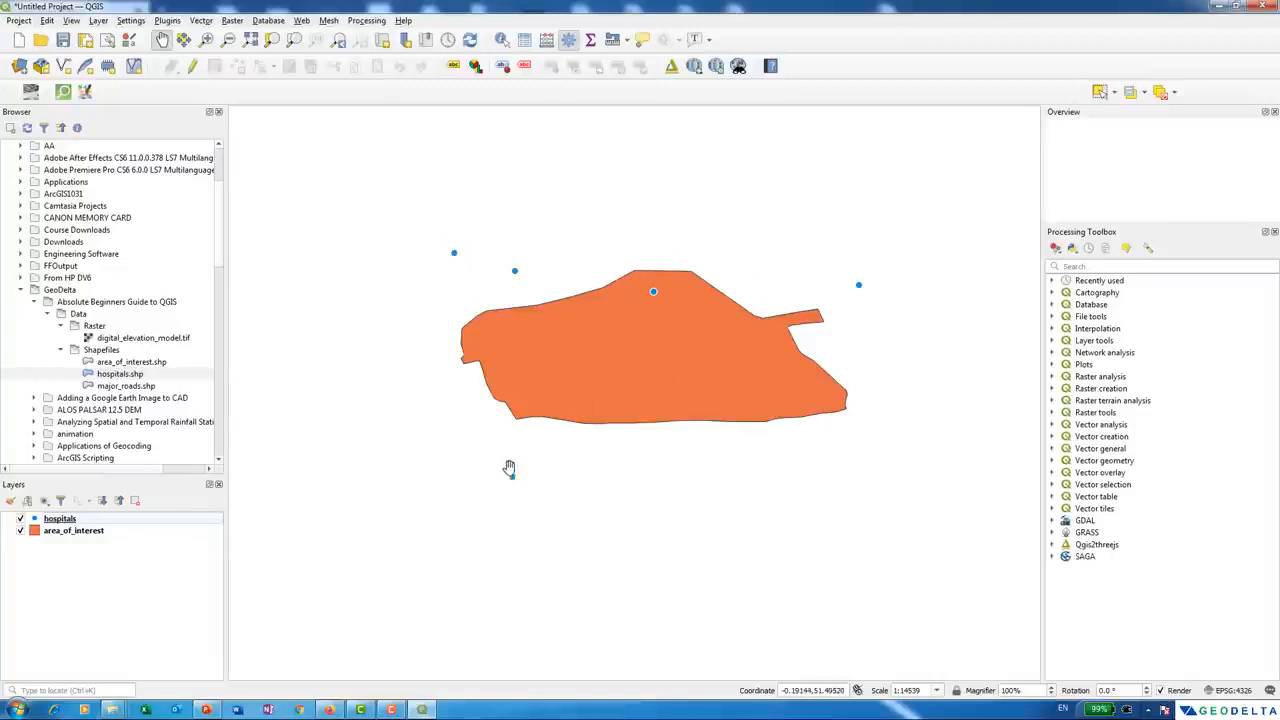
- Open the hospitals layer's attribute table, arrange its window beside the map, and widen the Name column to fit the full names
left_click(62, 519)
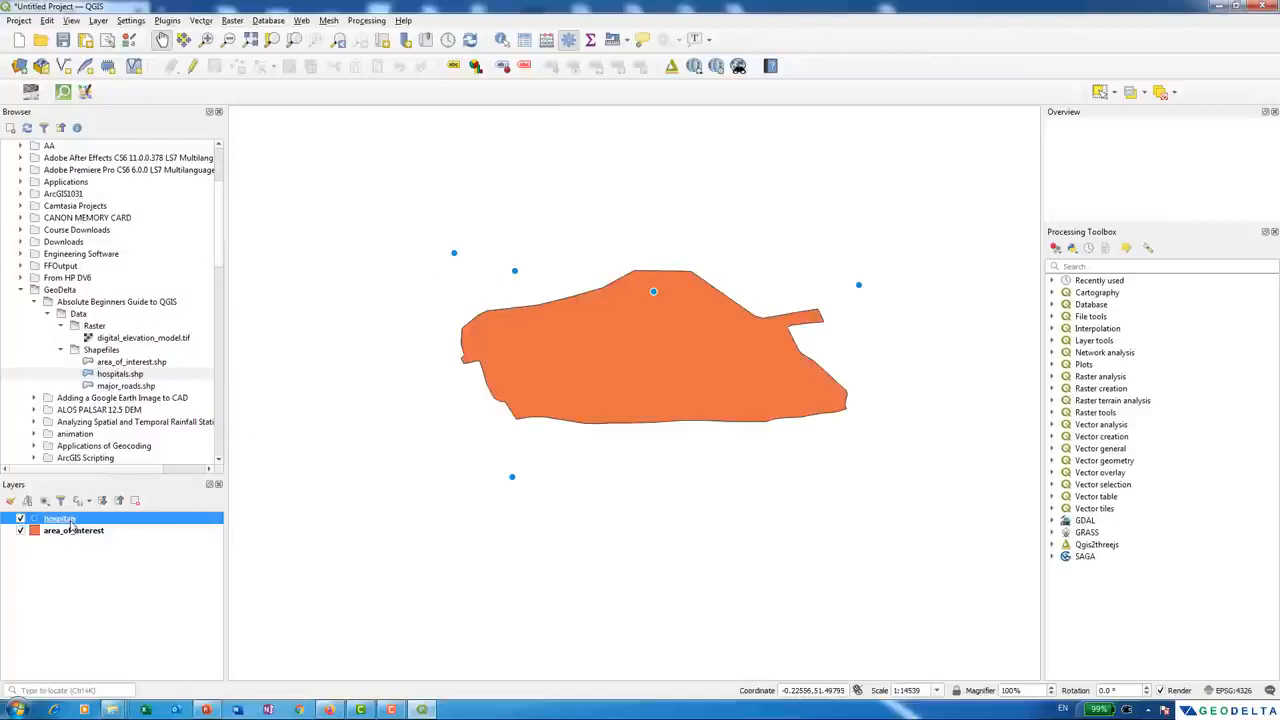
right_click(70, 524)
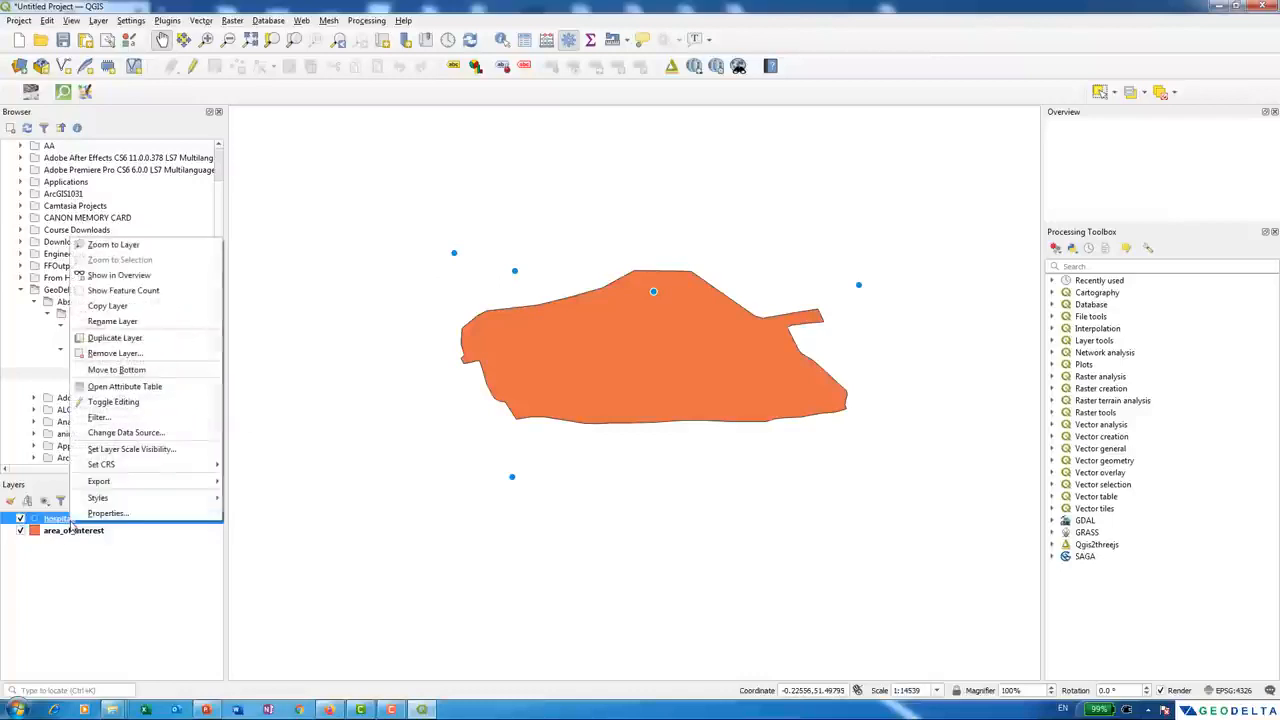
left_click(158, 389)
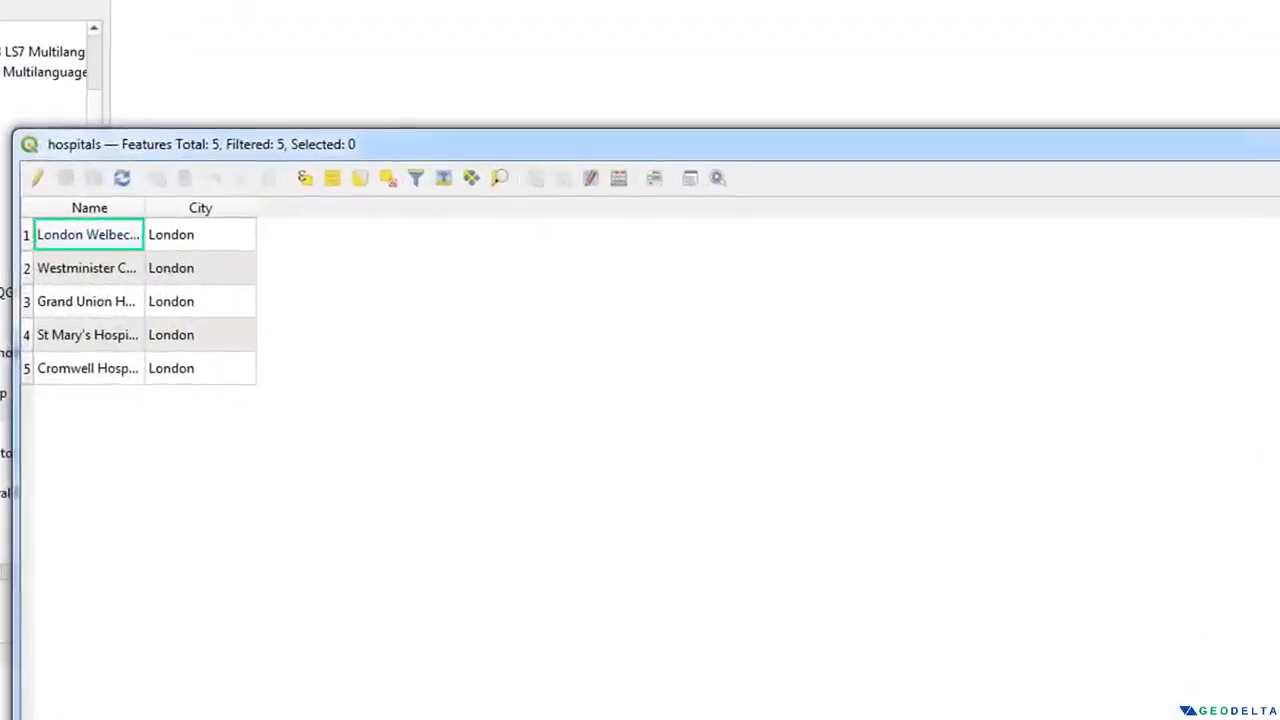
left_click_drag(1279, 466, 425, 474)
left_click_drag(144, 208, 254, 217)
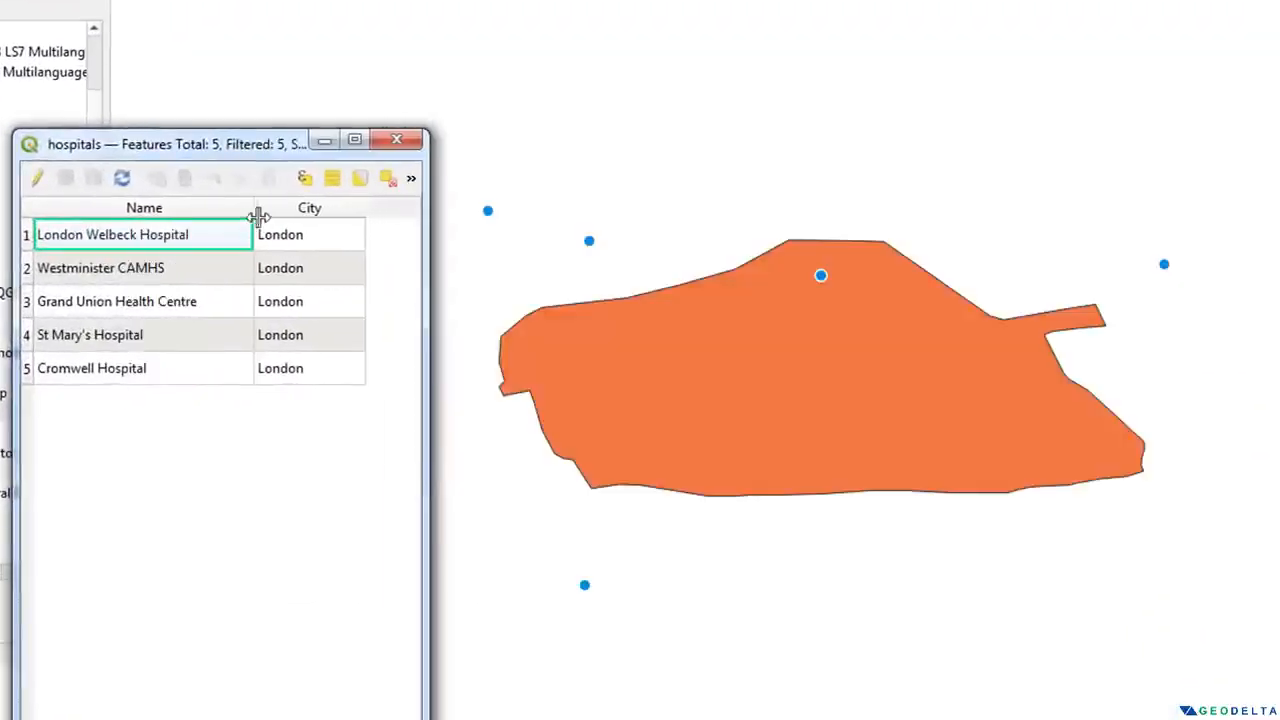
left_click_drag(254, 148, 92, 98)
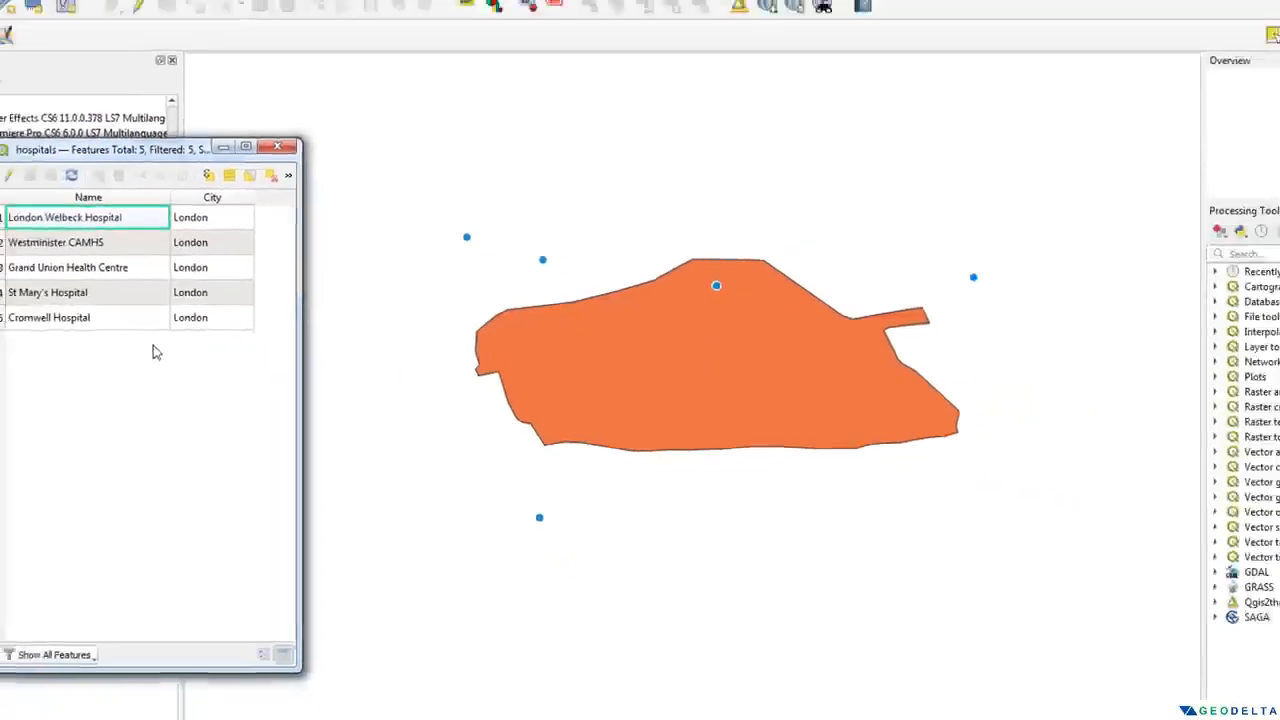
left_click_drag(298, 337, 344, 337)
left_click_drag(163, 202, 238, 229)
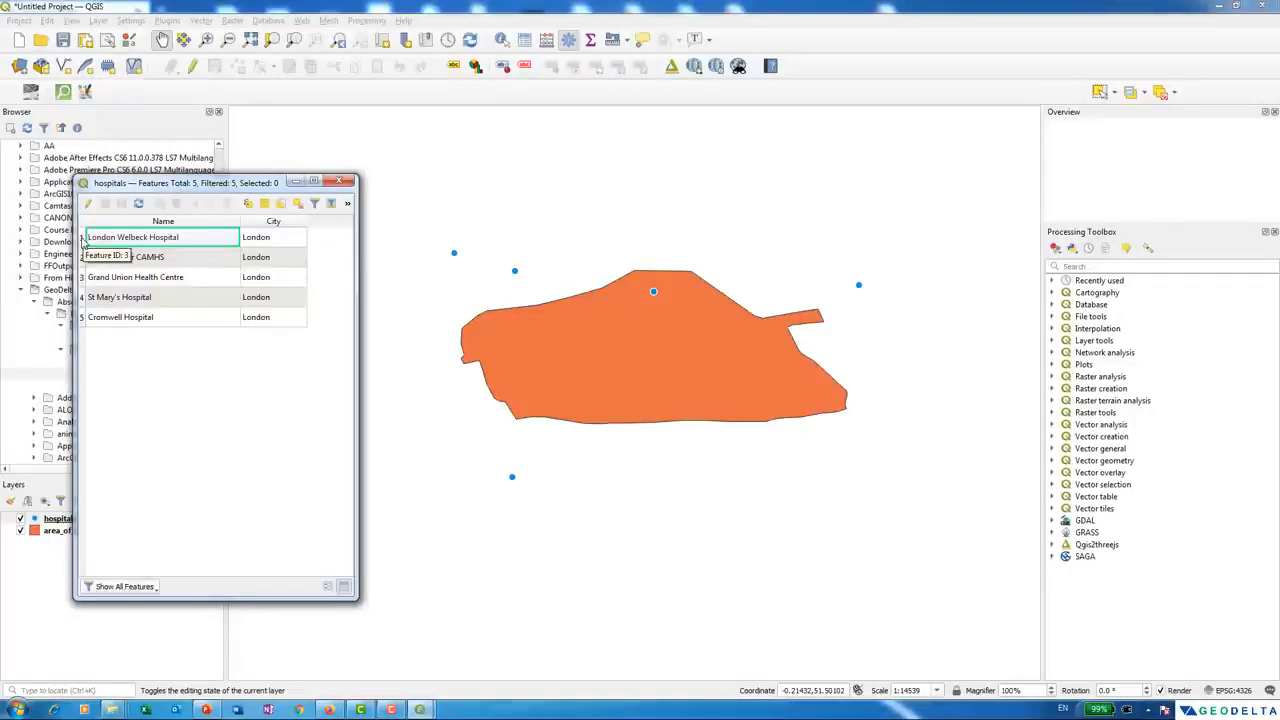
- Select each of the five hospital records one at a time to locate its point on the map
left_click(84, 240)
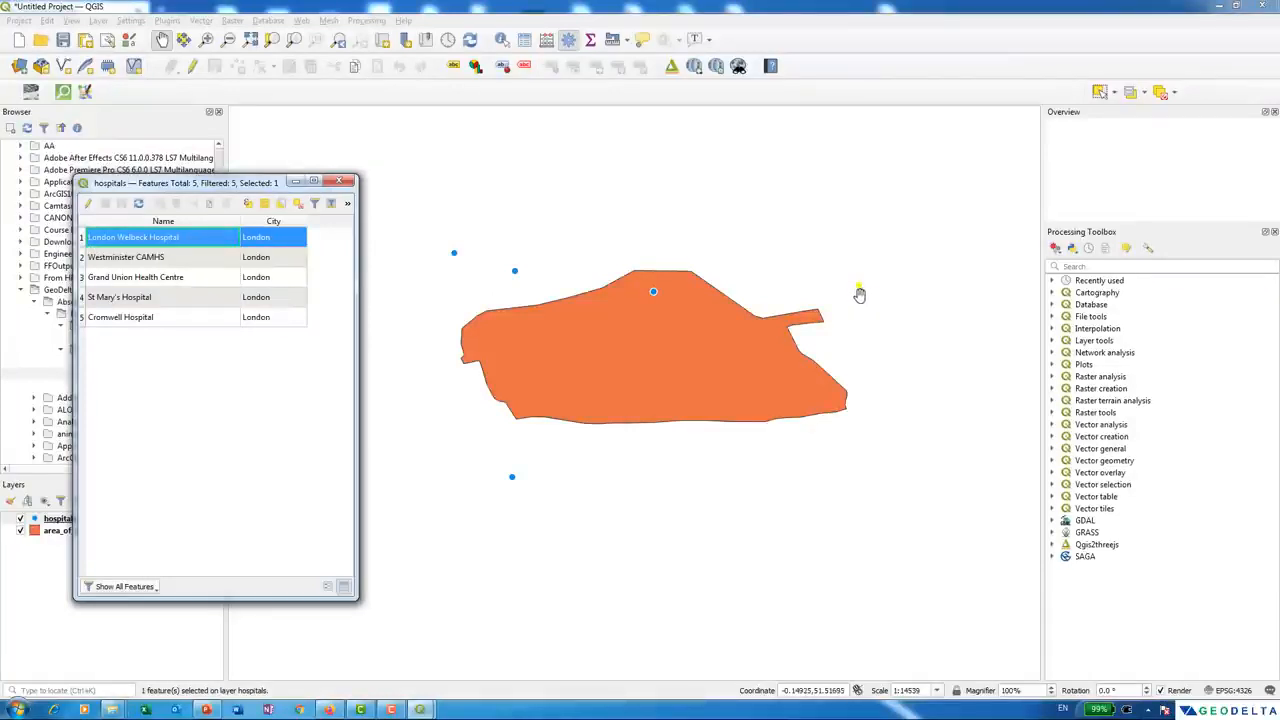
left_click(83, 258)
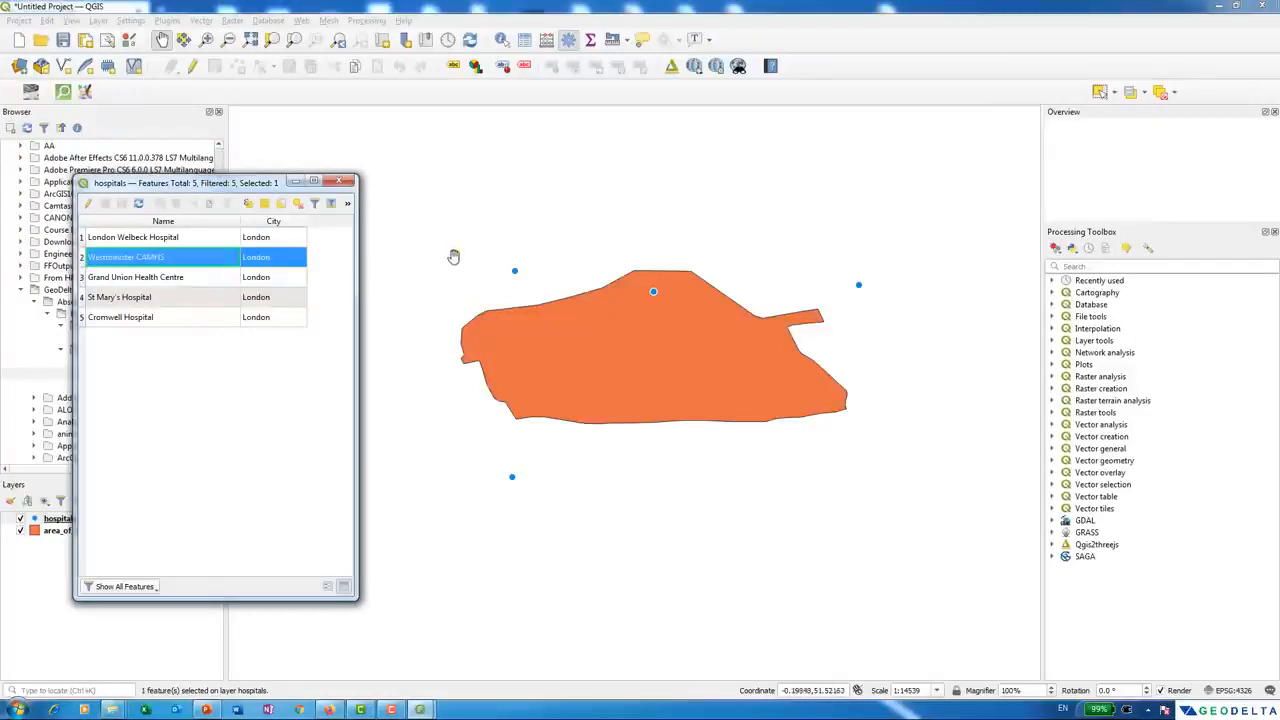
left_click(84, 278)
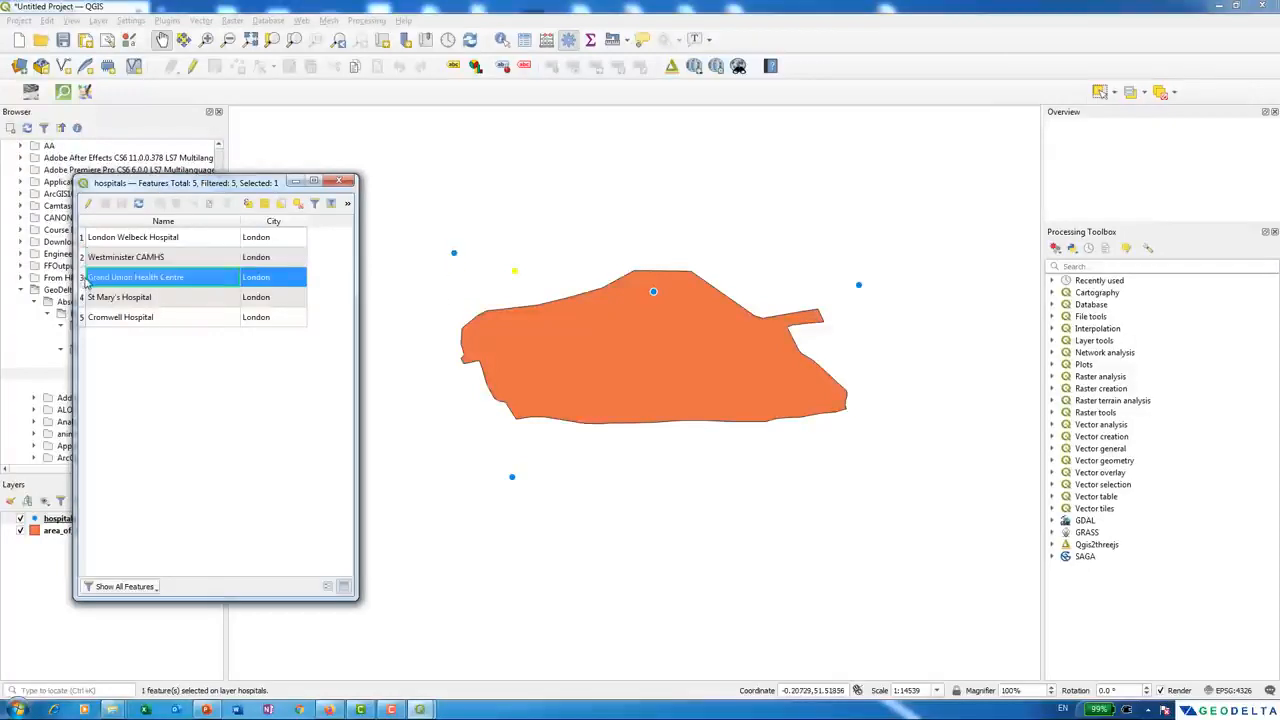
left_click(84, 298)
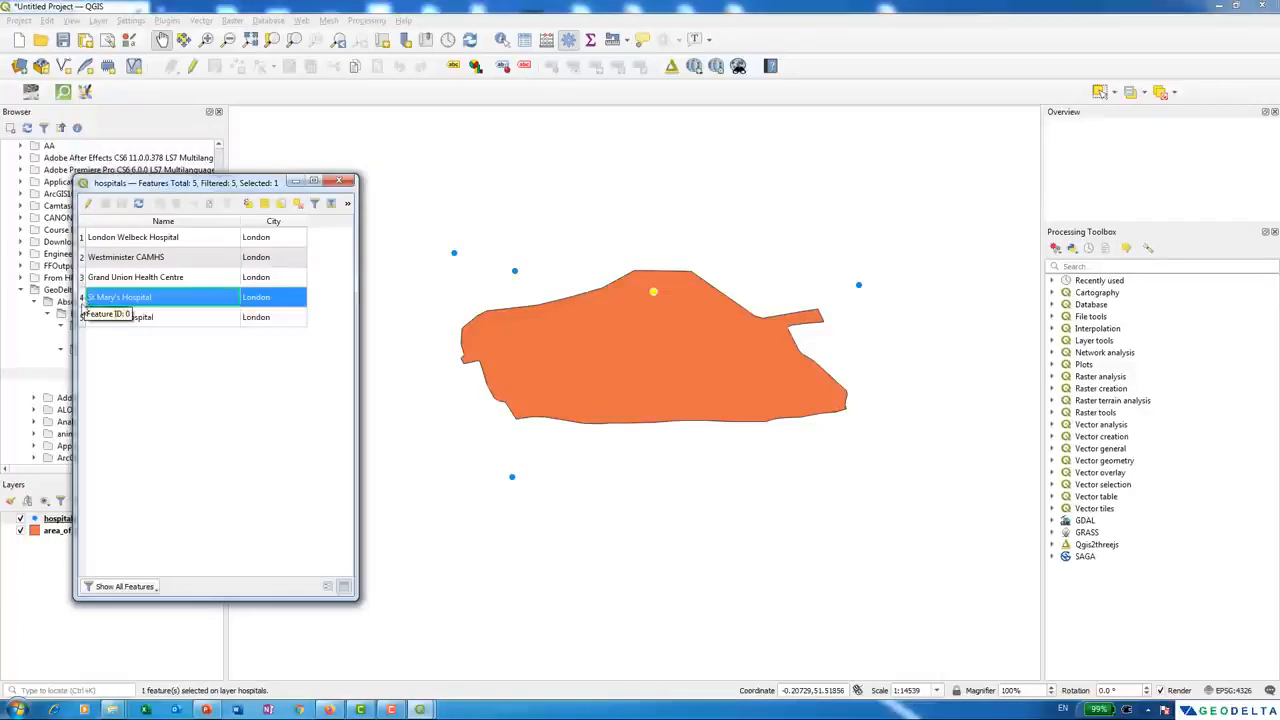
left_click(84, 318)
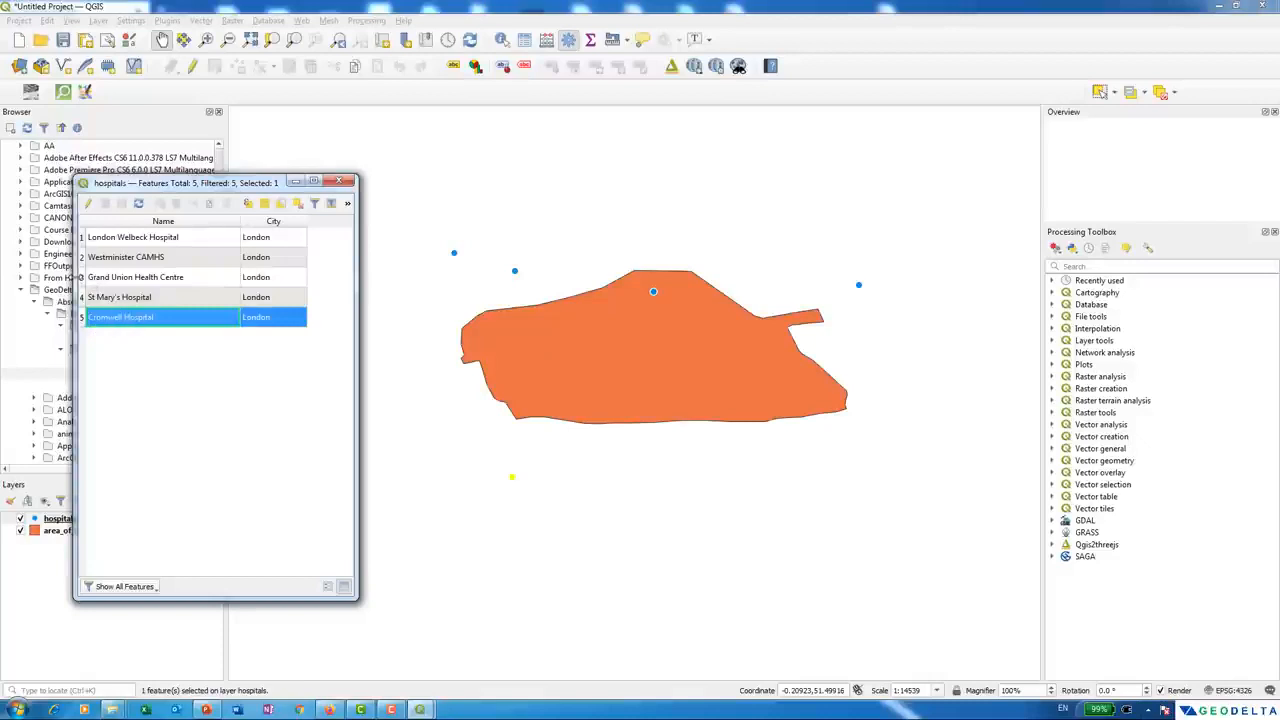
- Add the Grand Union Health Centre record to the selection, deselect all features, and close the hospitals attribute table
left_click(84, 279, "ctrl")
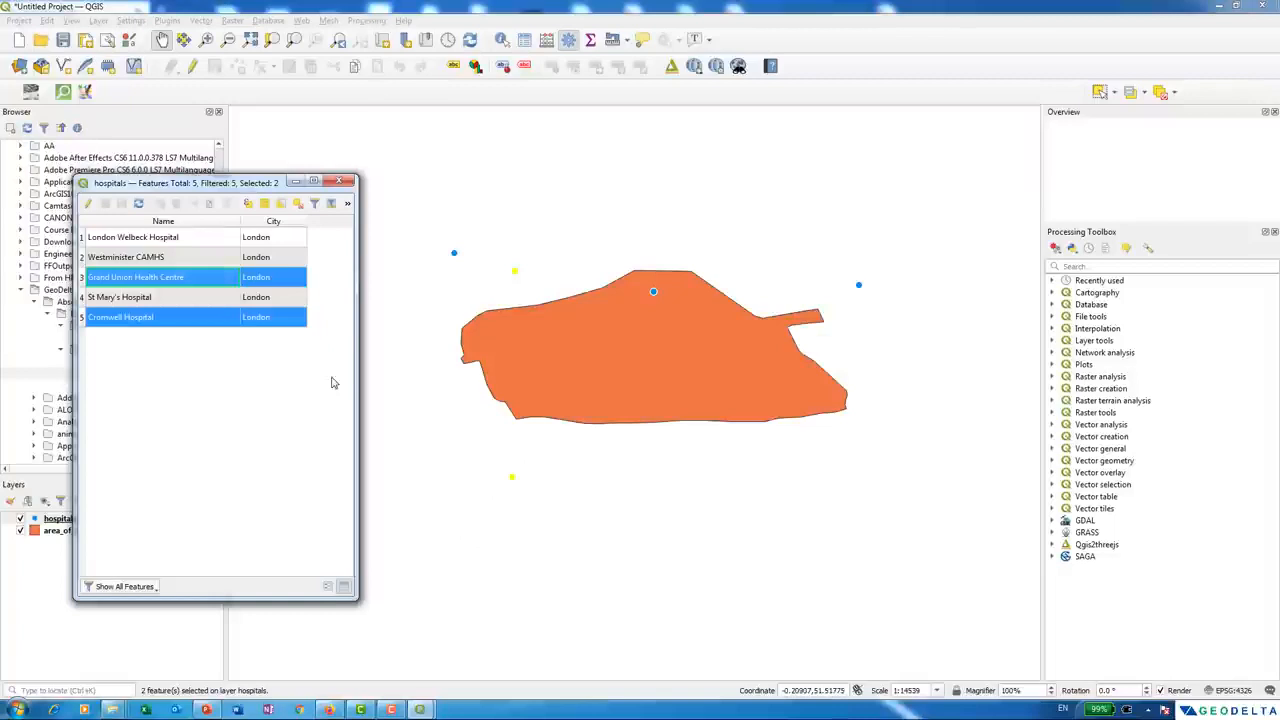
left_click(298, 204)
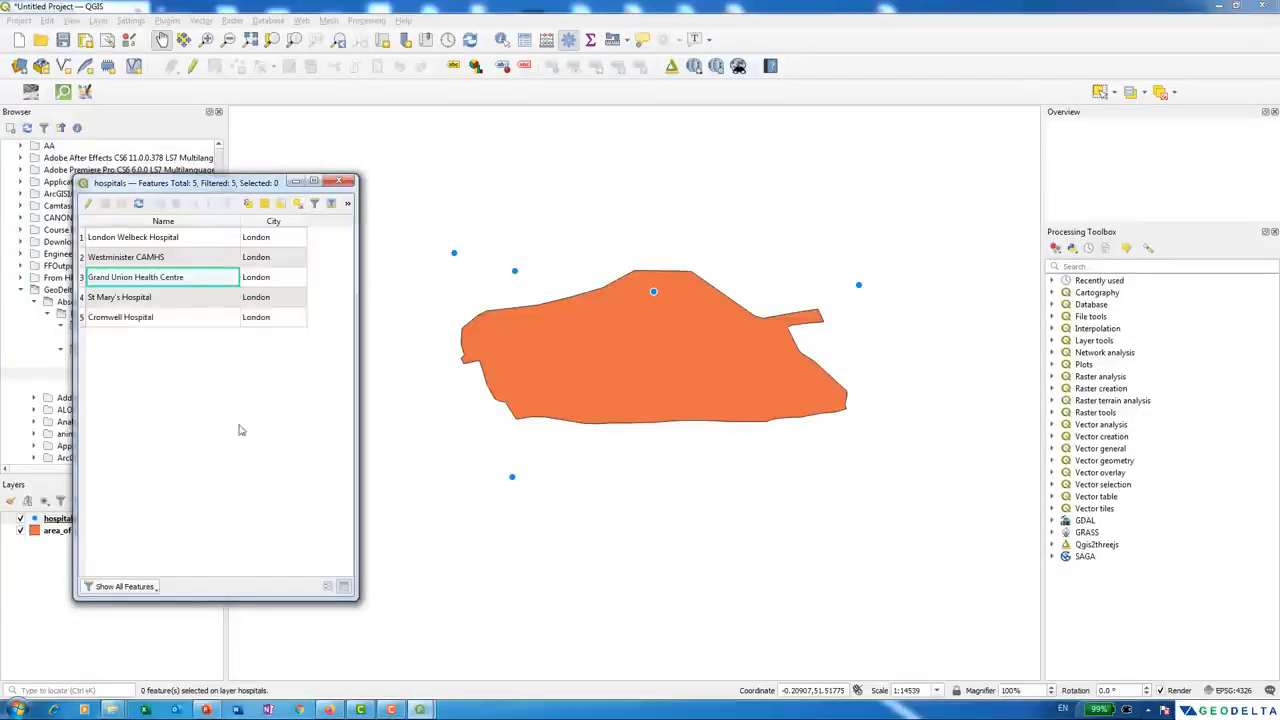
left_click(347, 181)
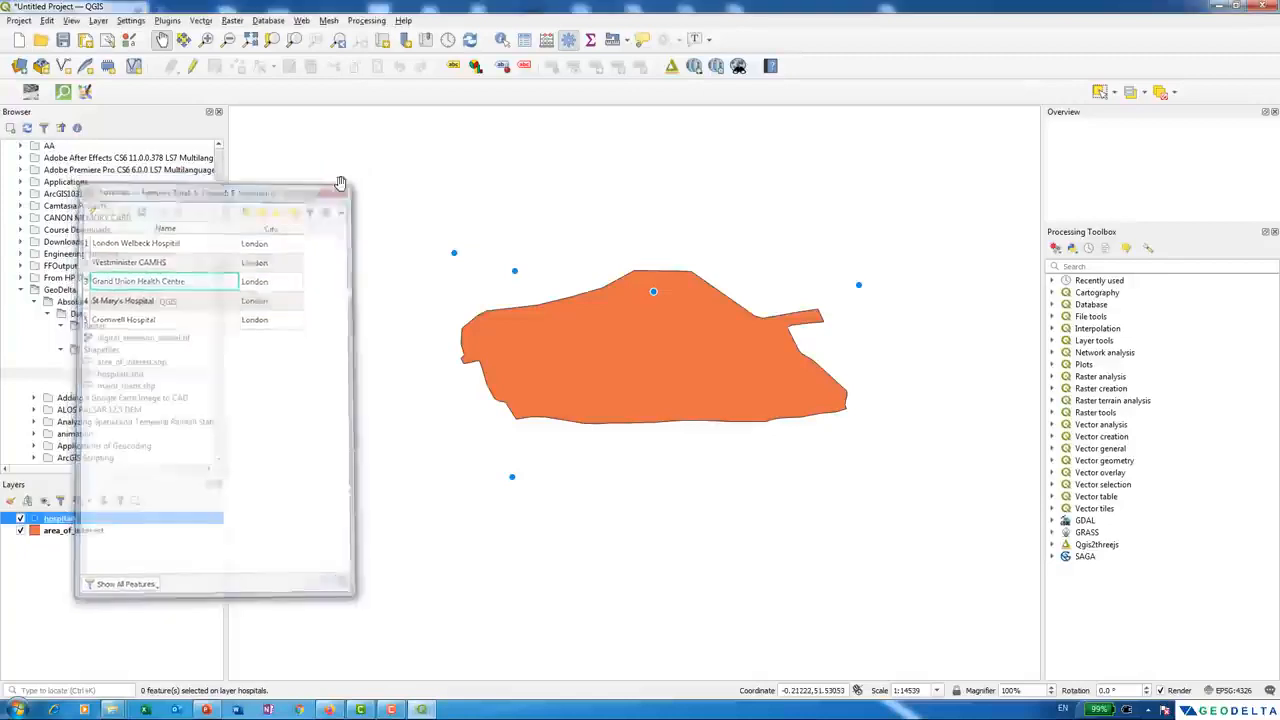
- Open the area_of_interest attribute table, inspect its Desc. and City values, and close the table
right_click(92, 535)
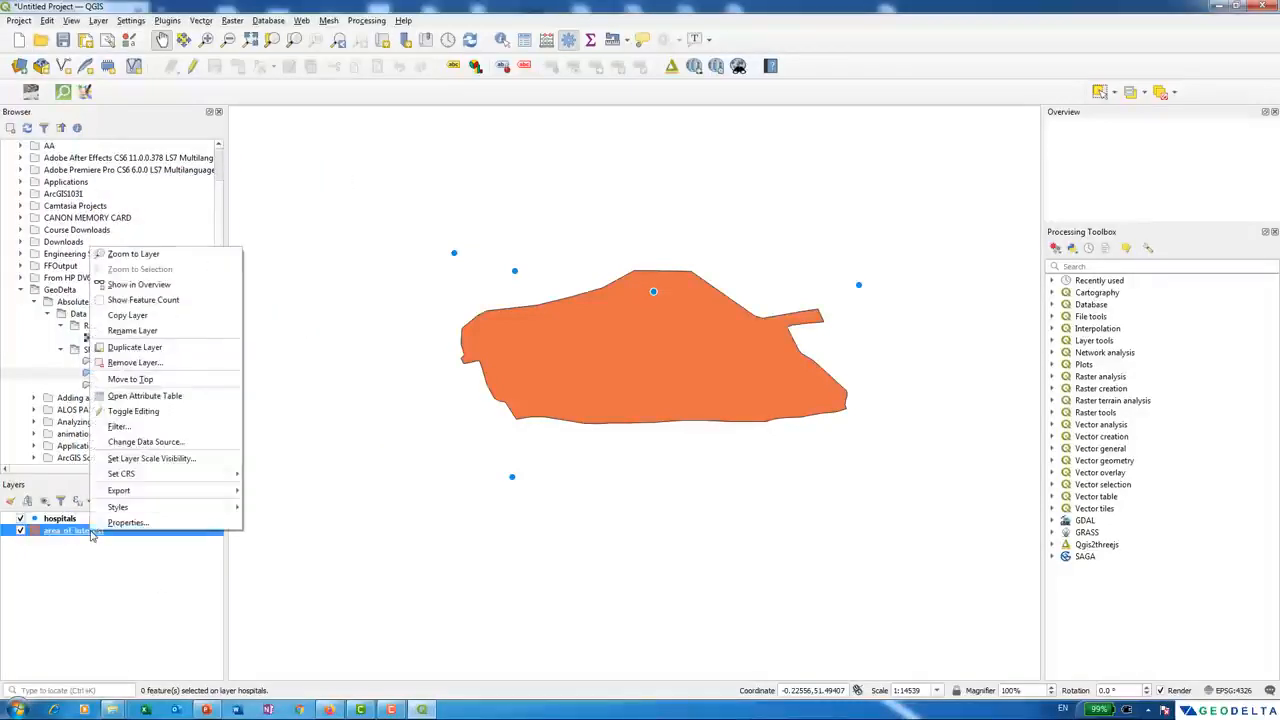
left_click(155, 400)
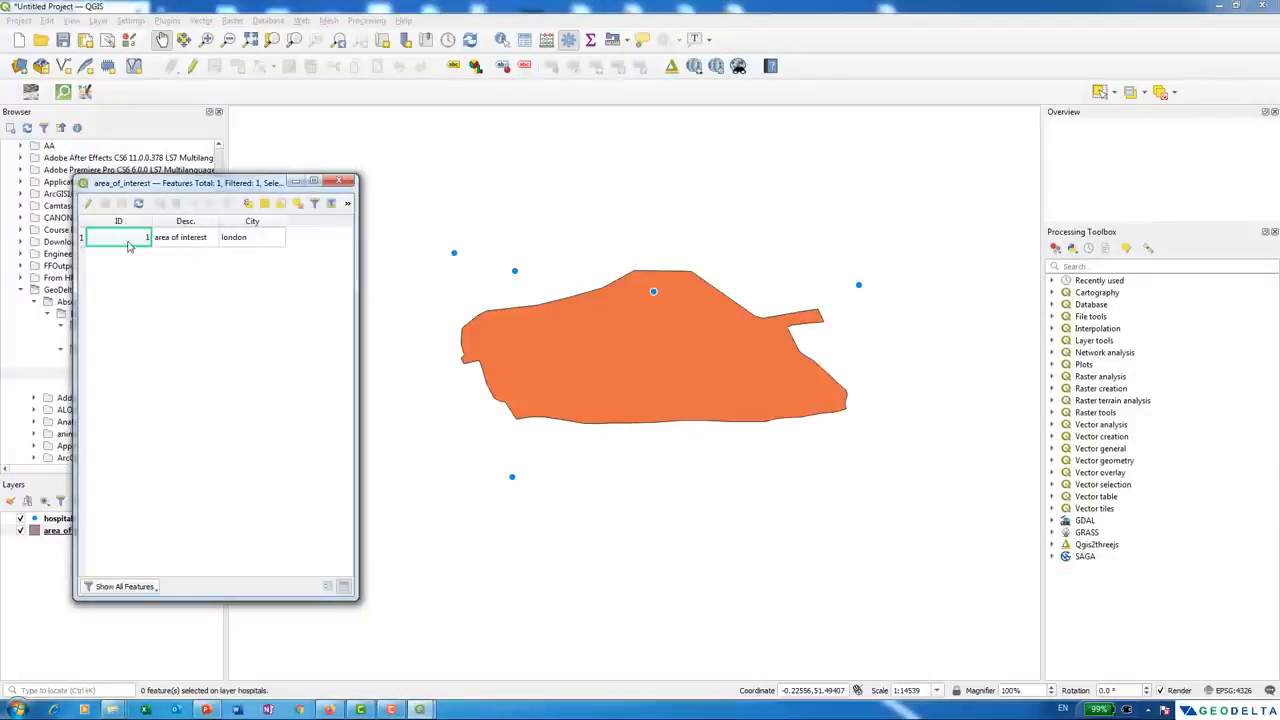
left_click(187, 246)
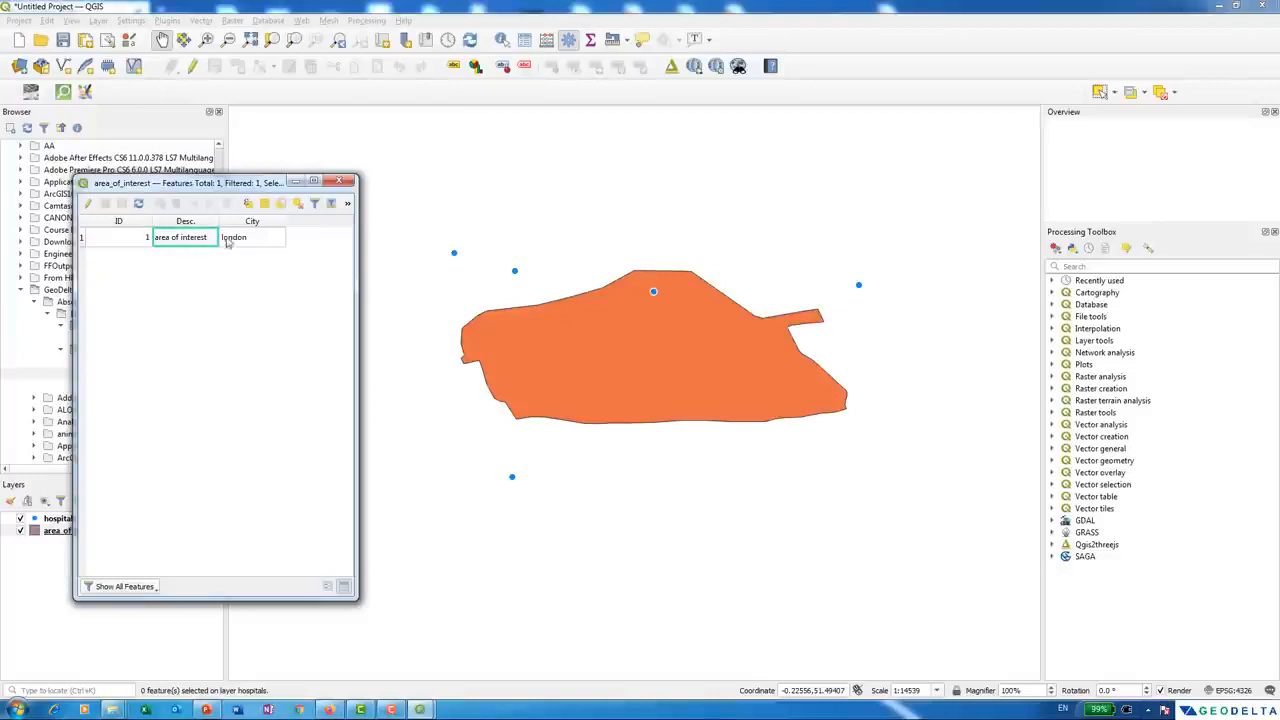
left_click(240, 245)
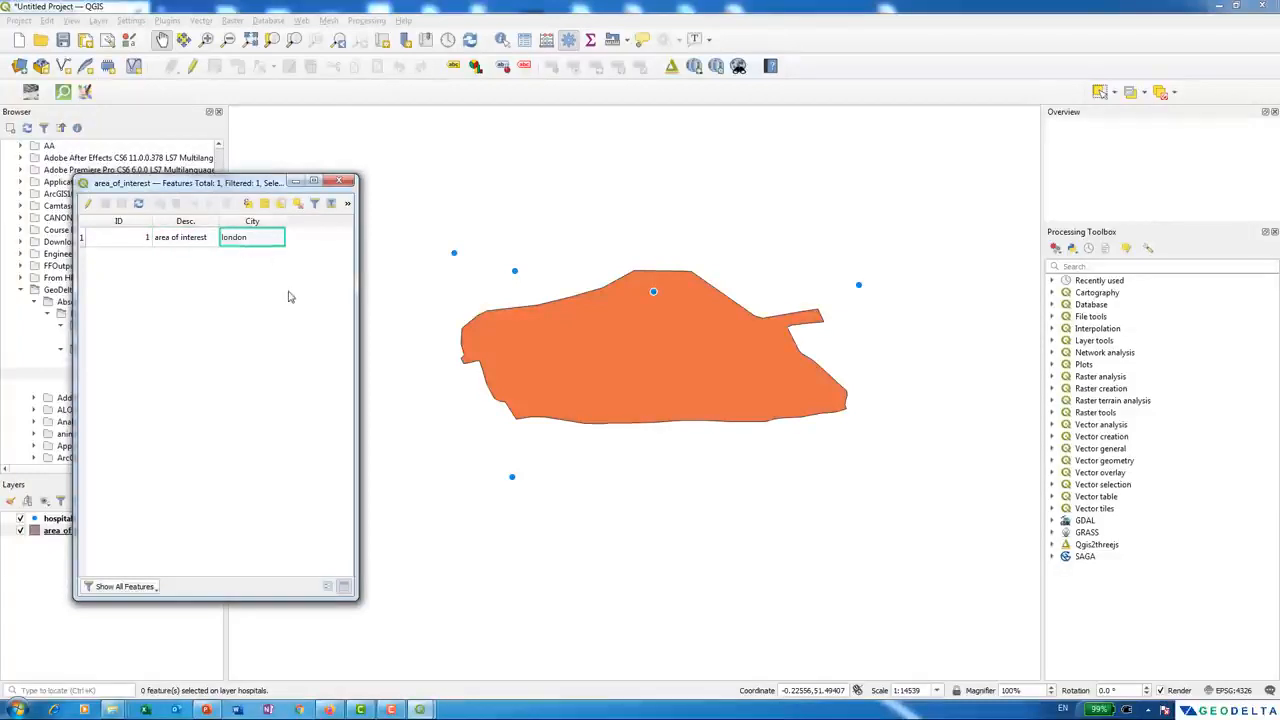
left_click(339, 181)
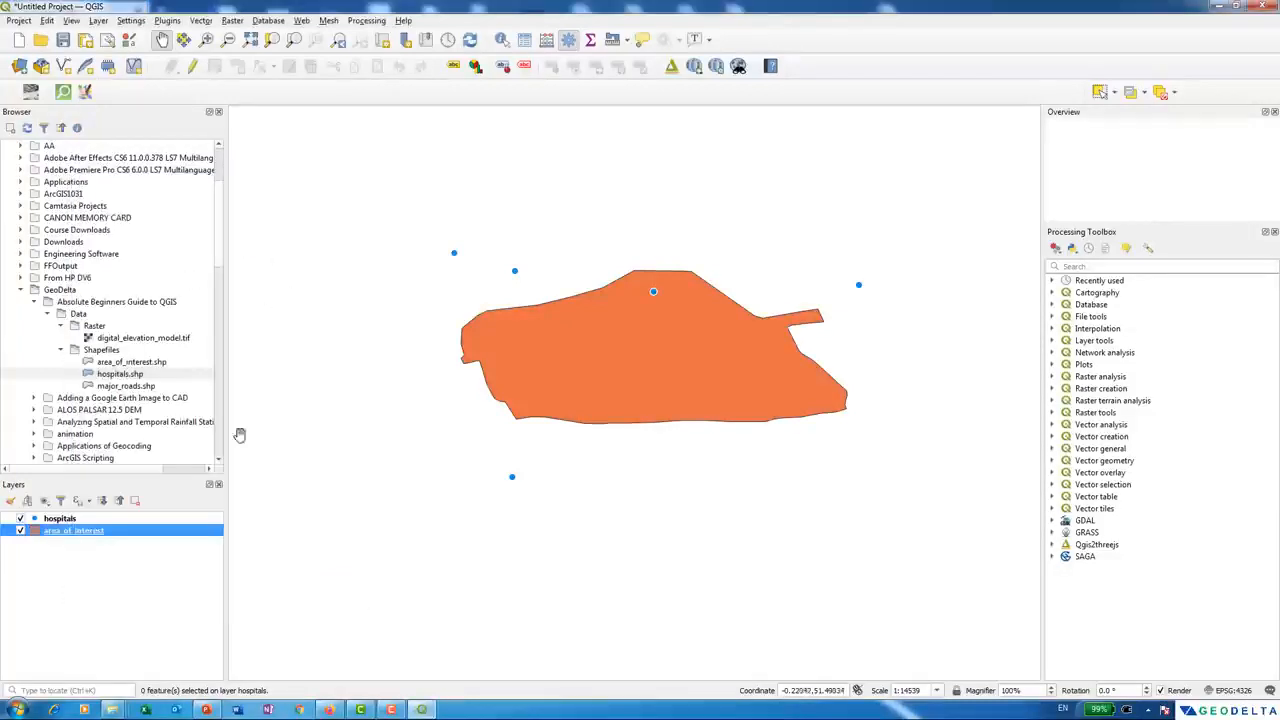
- Add the major_roads.shp shapefile from the Shapefiles folder to the map
left_click(127, 386)
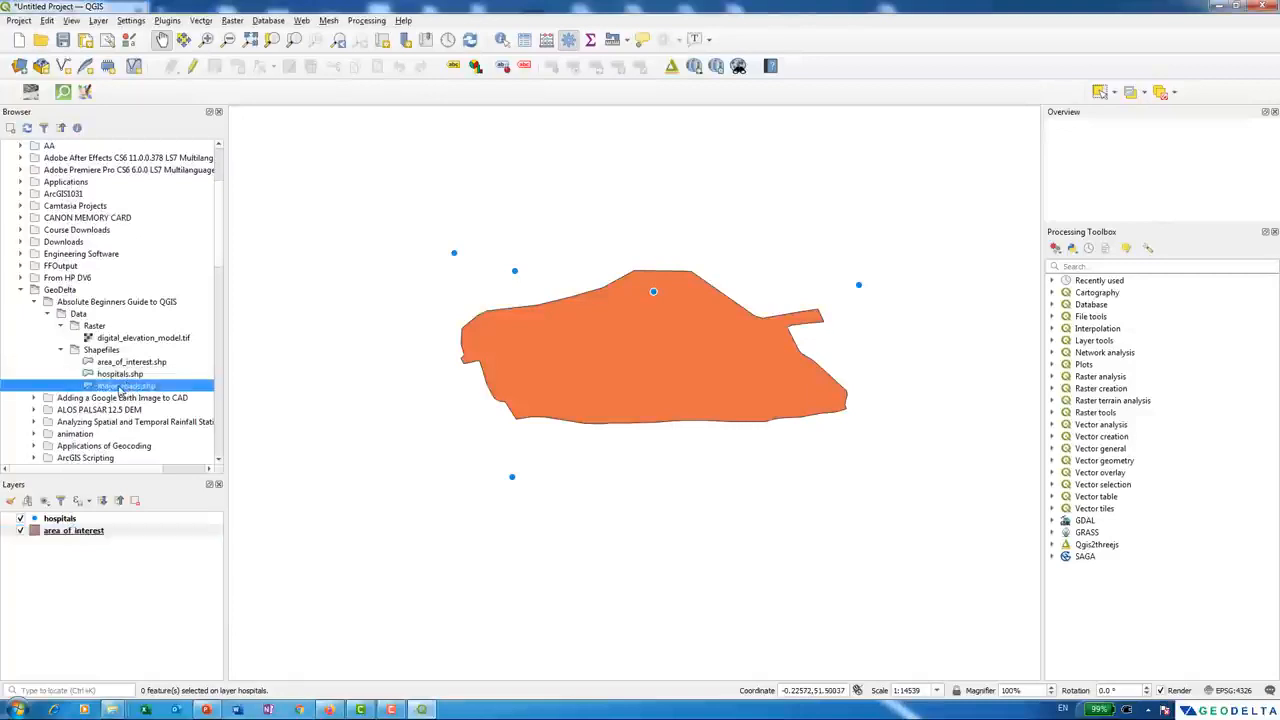
left_click_drag(118, 388, 253, 343)
left_click_drag(496, 324, 560, 350)
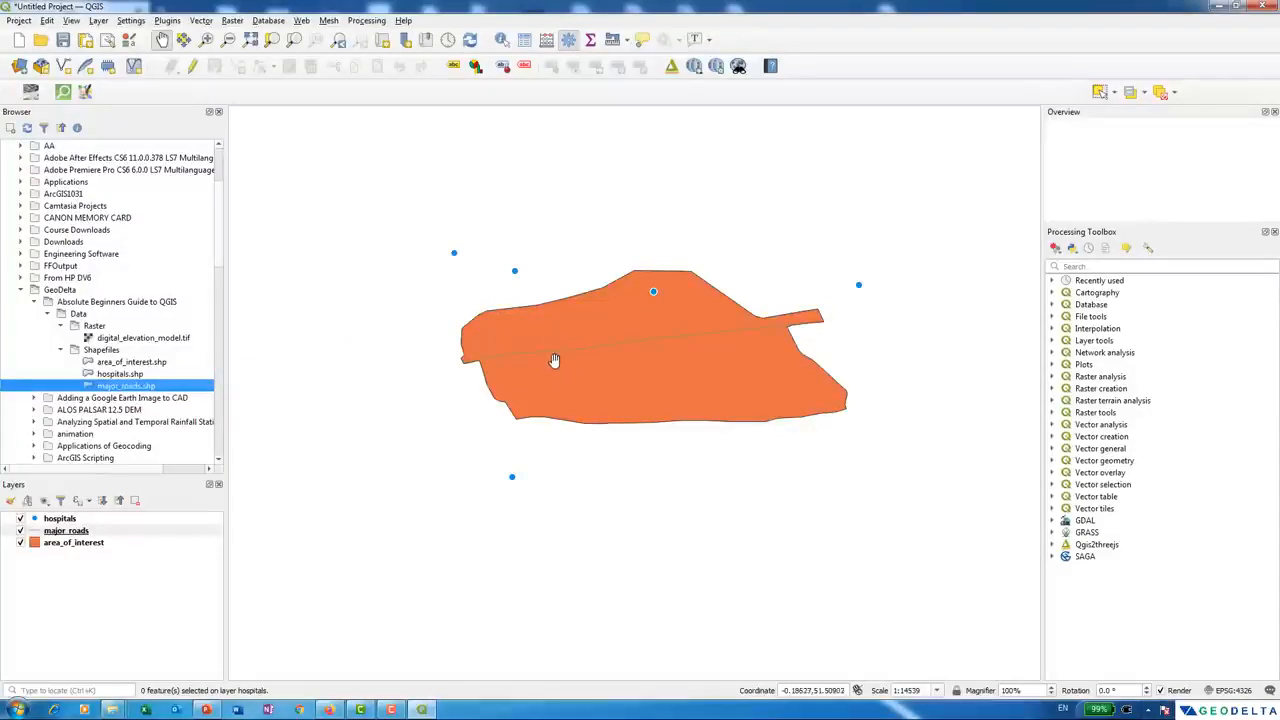
- Examine the major roads line across the area of interest at different zoom levels
scroll(546, 371, "up", 1)
scroll(547, 373, "down", 1)
left_click_drag(547, 373, 524, 379)
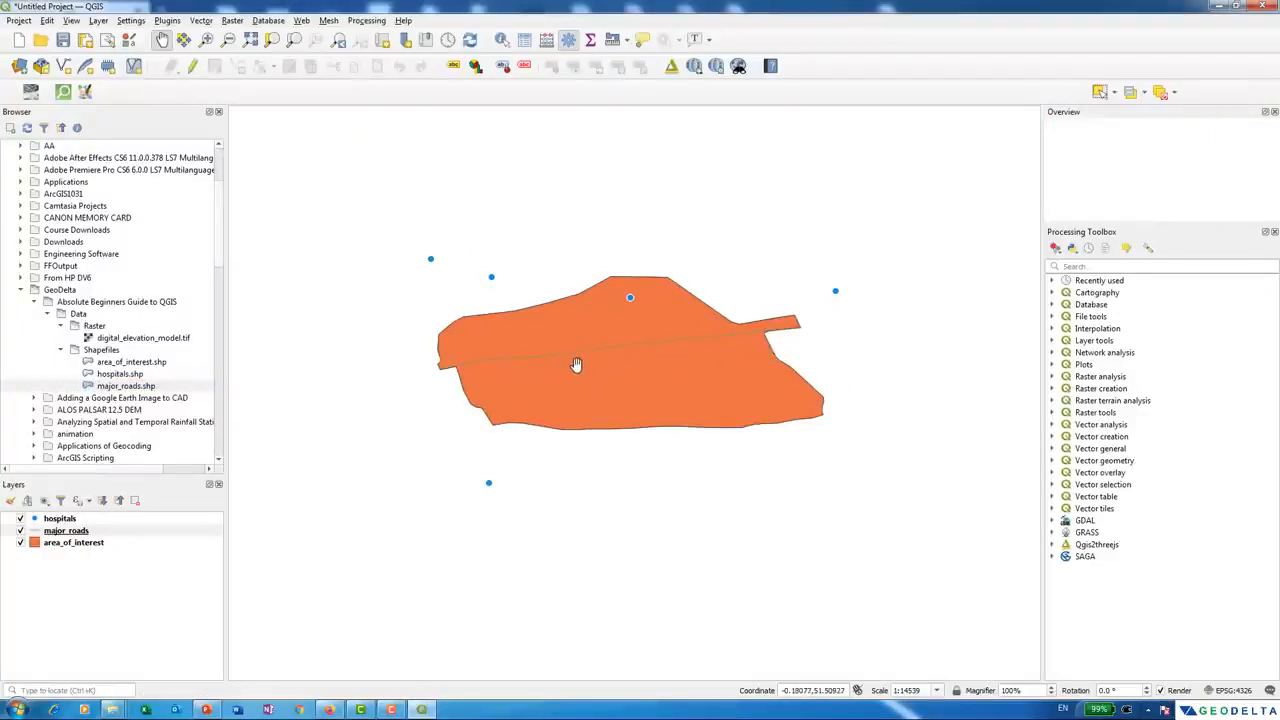
scroll(575, 368, "up", 1)
scroll(577, 369, "down", 1)
scroll(575, 370, "up", 1)
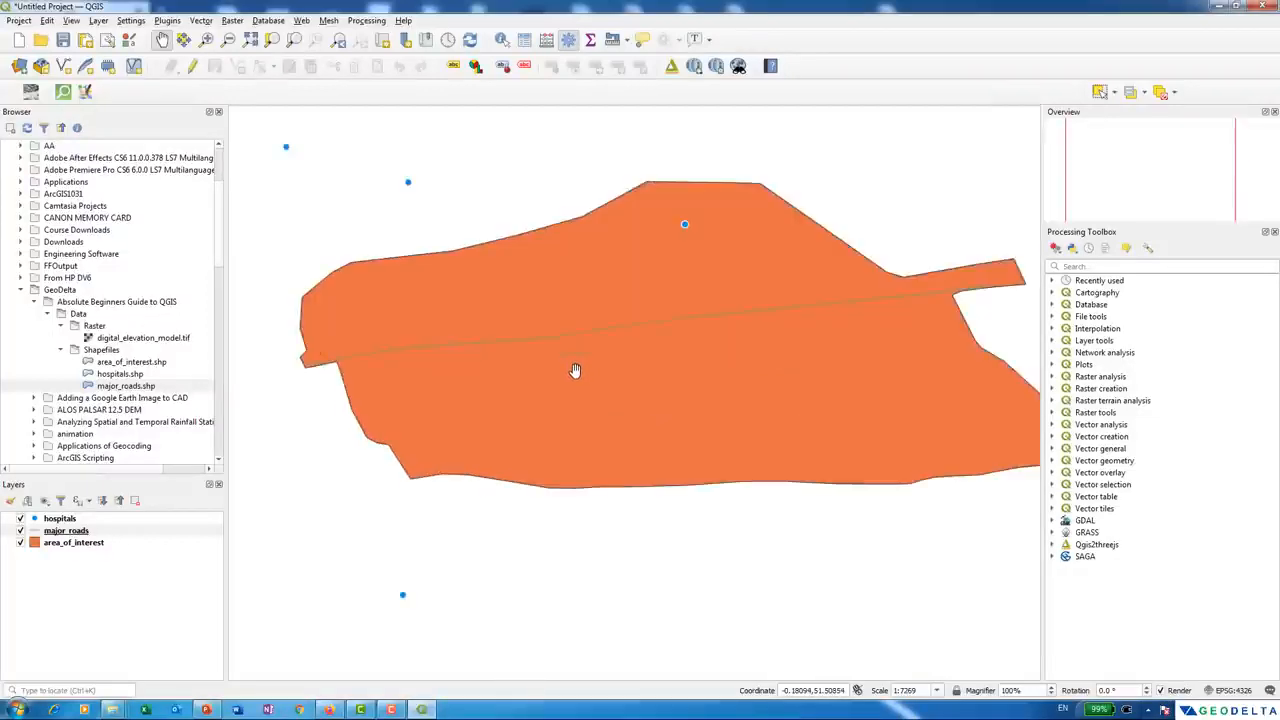
left_click_drag(597, 357, 574, 369)
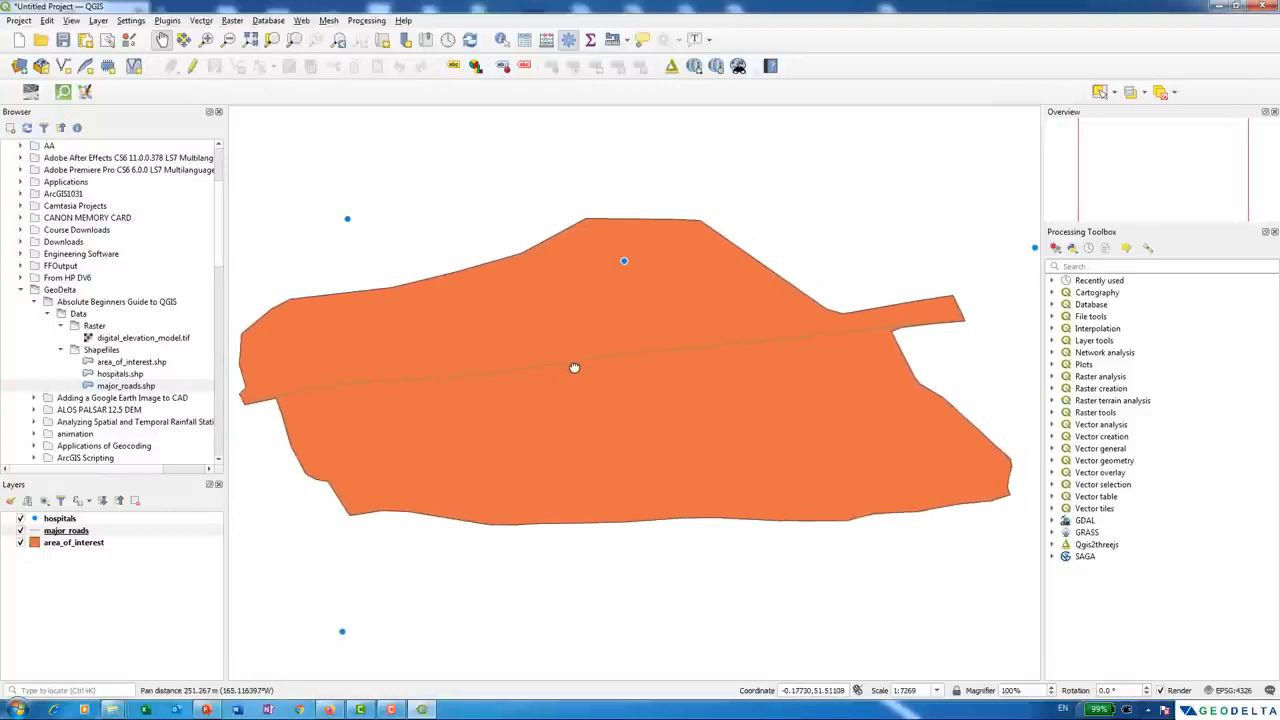
scroll(574, 369, "down", 1)
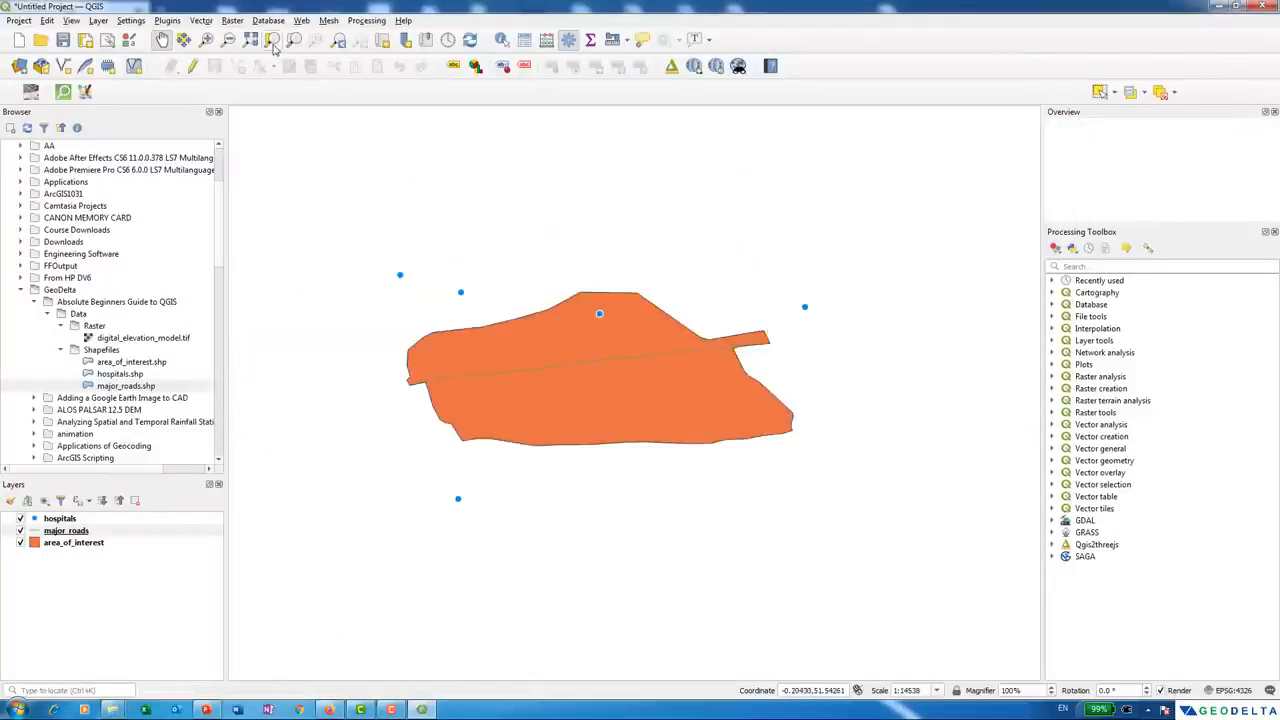
- Zoom in to a rectangle around the area of interest and the hospital points, and recenter the map
left_click(206, 40)
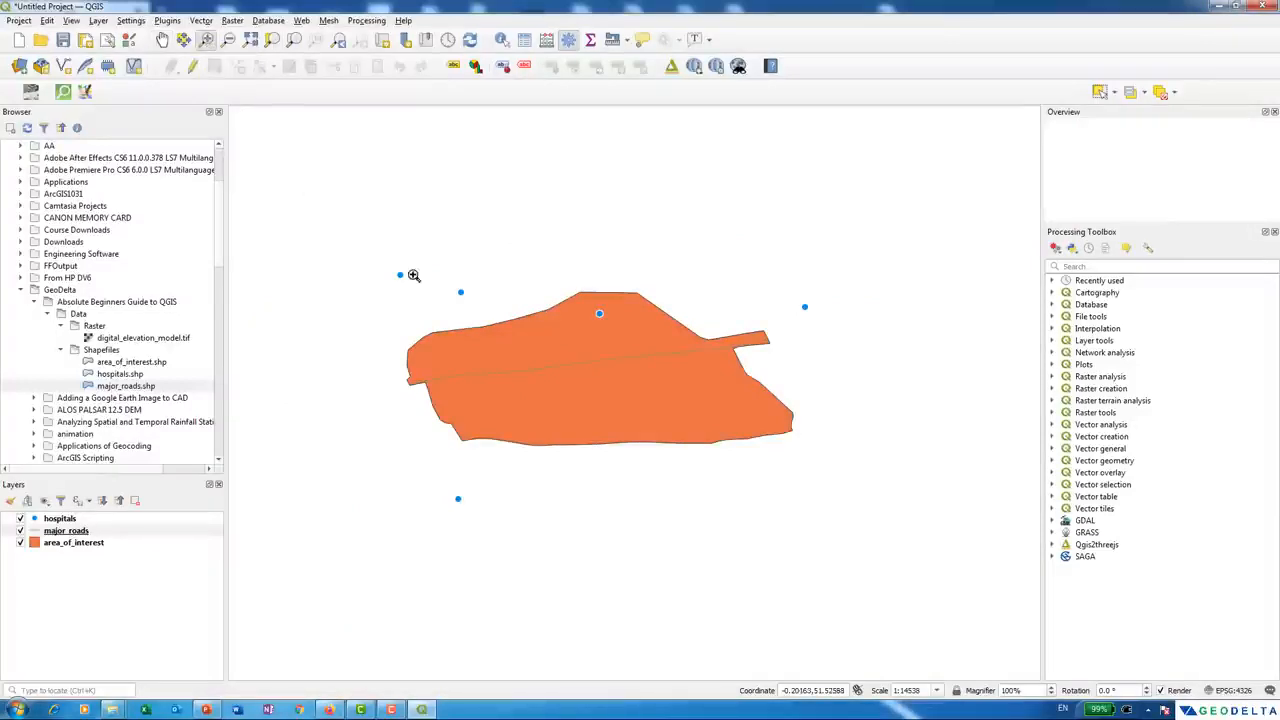
mouse_move(314, 189)
left_mouse_down()
mouse_move(826, 505)
mouse_move(887, 527)
left_mouse_up()
left_click_drag(326, 246, 956, 612)
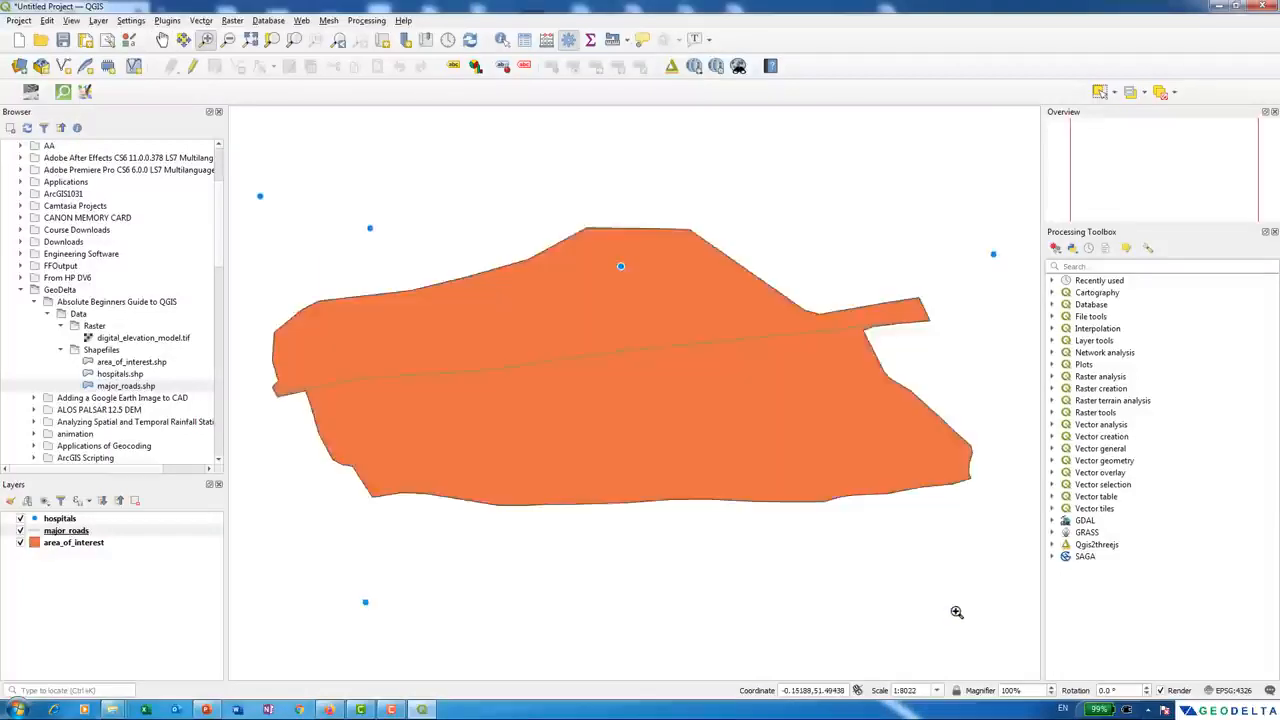
left_click(159, 42)
left_click_drag(489, 331, 528, 372)
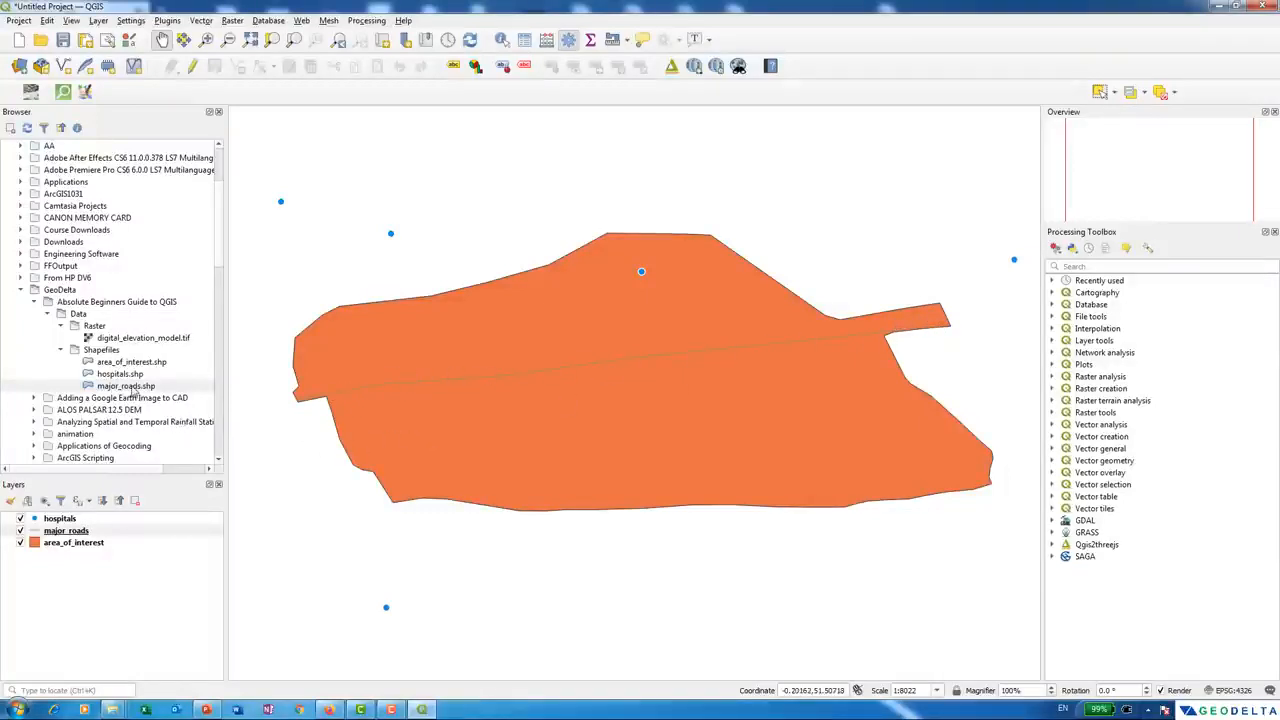
- Set the major_roads simple line color to near-black and its stroke width to 0.66 mm, and apply the style
left_click(67, 531)
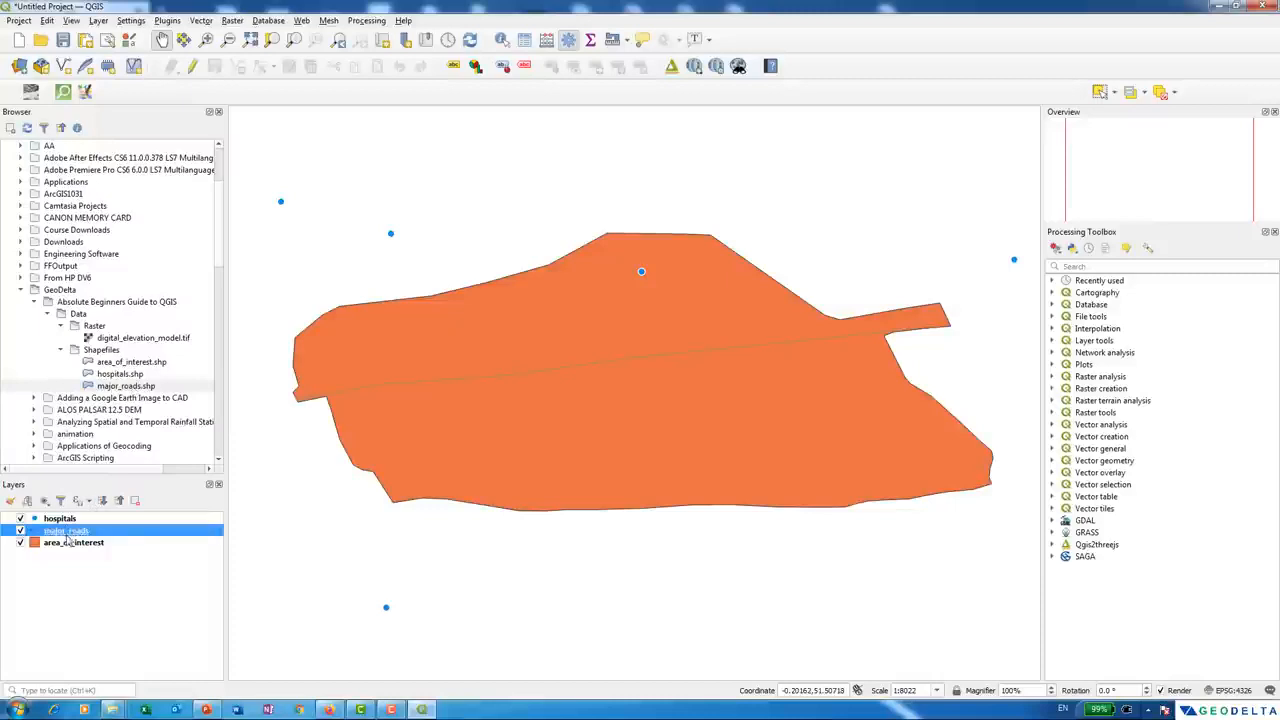
right_click(67, 533)
left_click(85, 531)
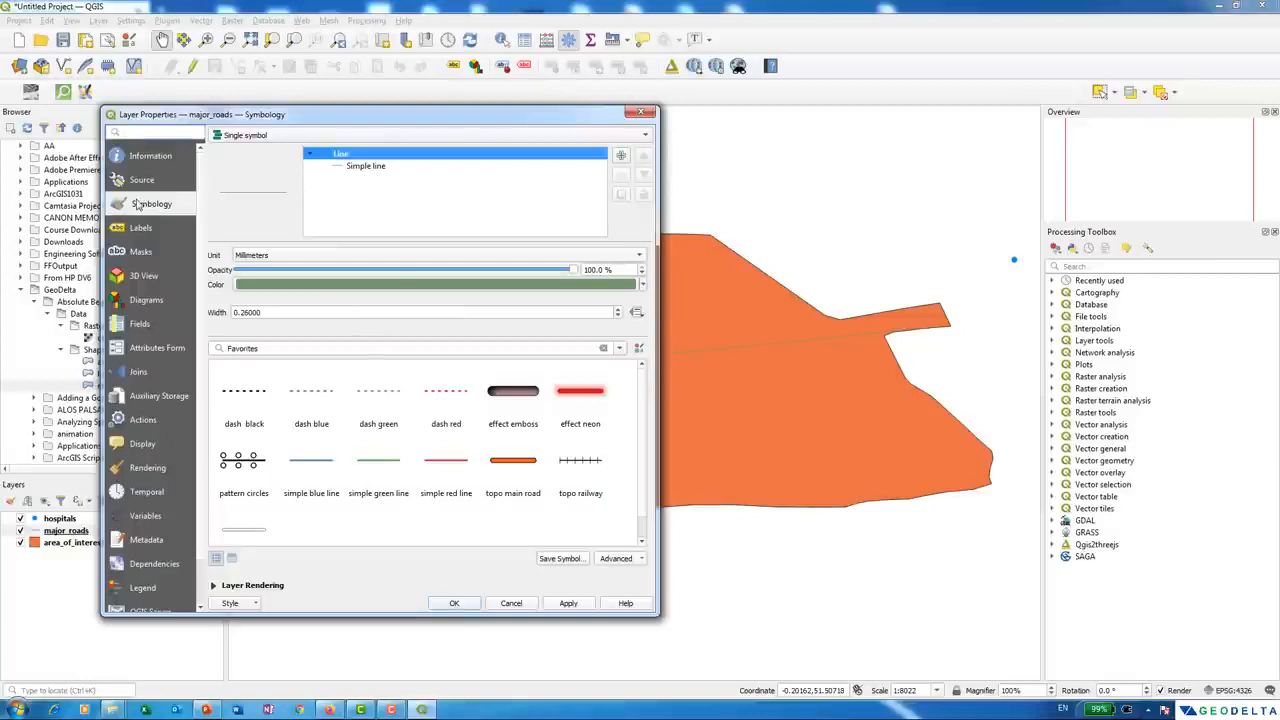
left_click(366, 166)
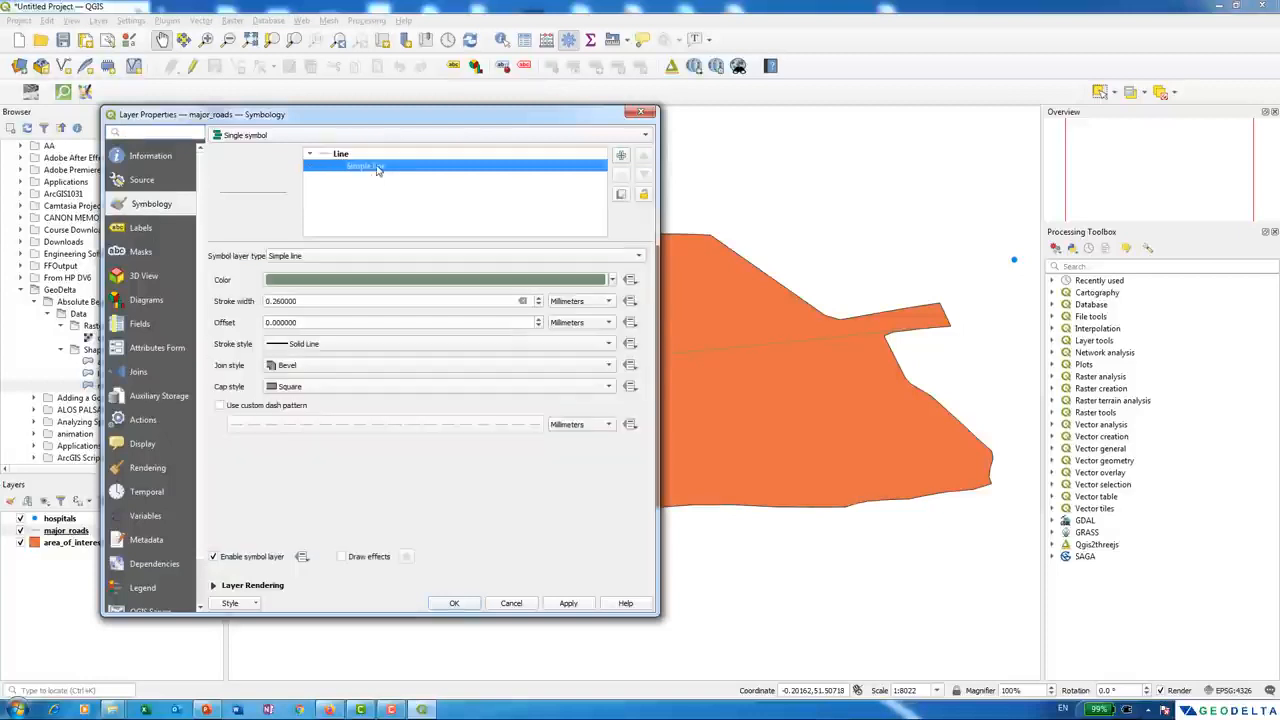
left_click(613, 279)
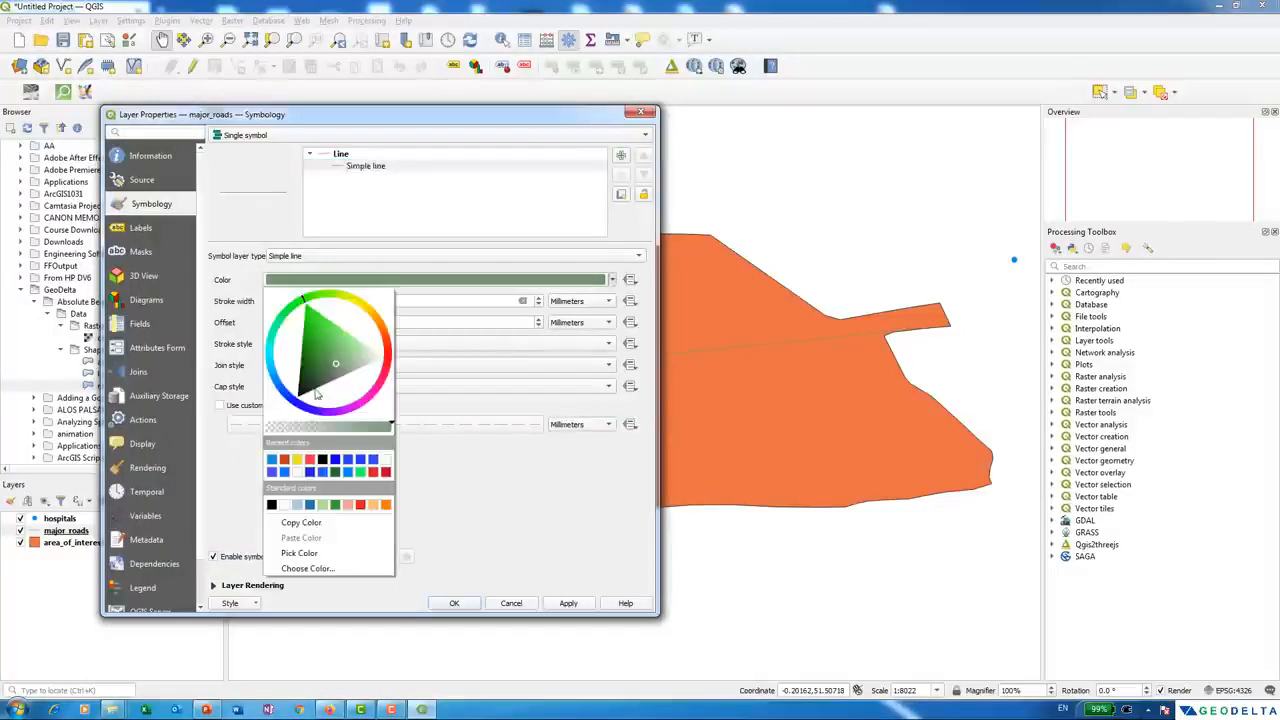
left_click(315, 395)
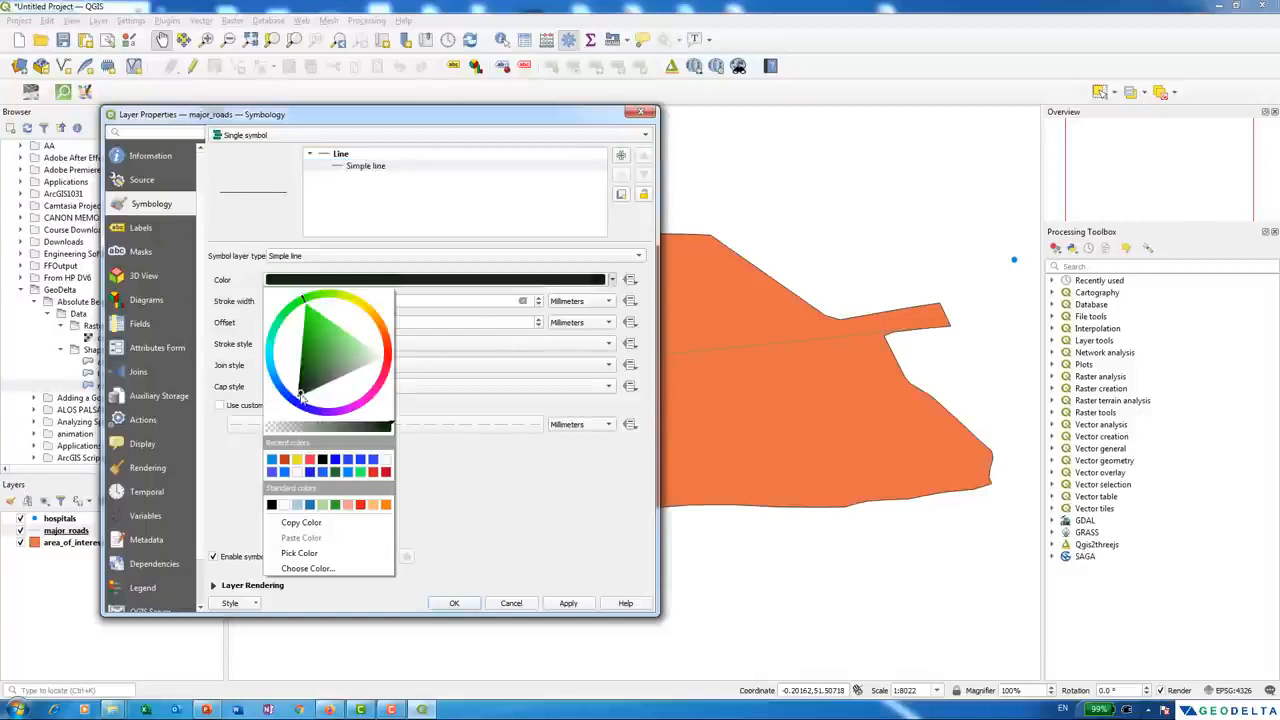
left_click(457, 463)
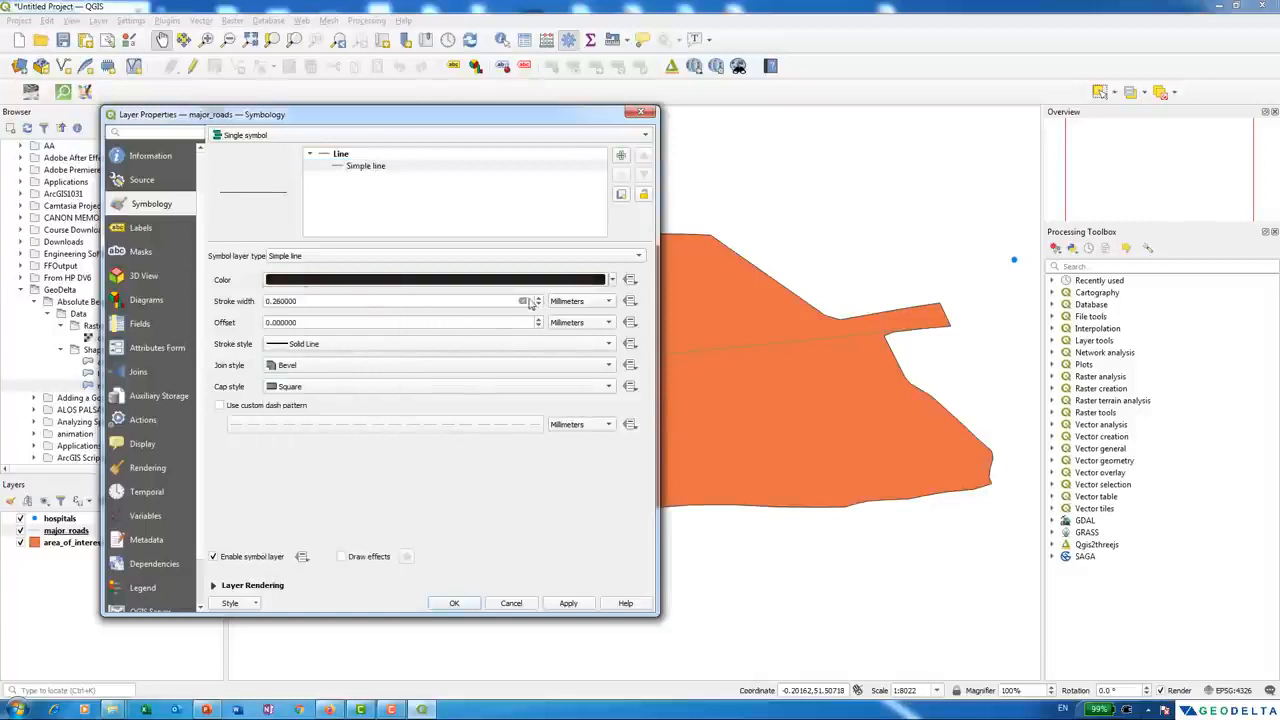
left_click(538, 299)
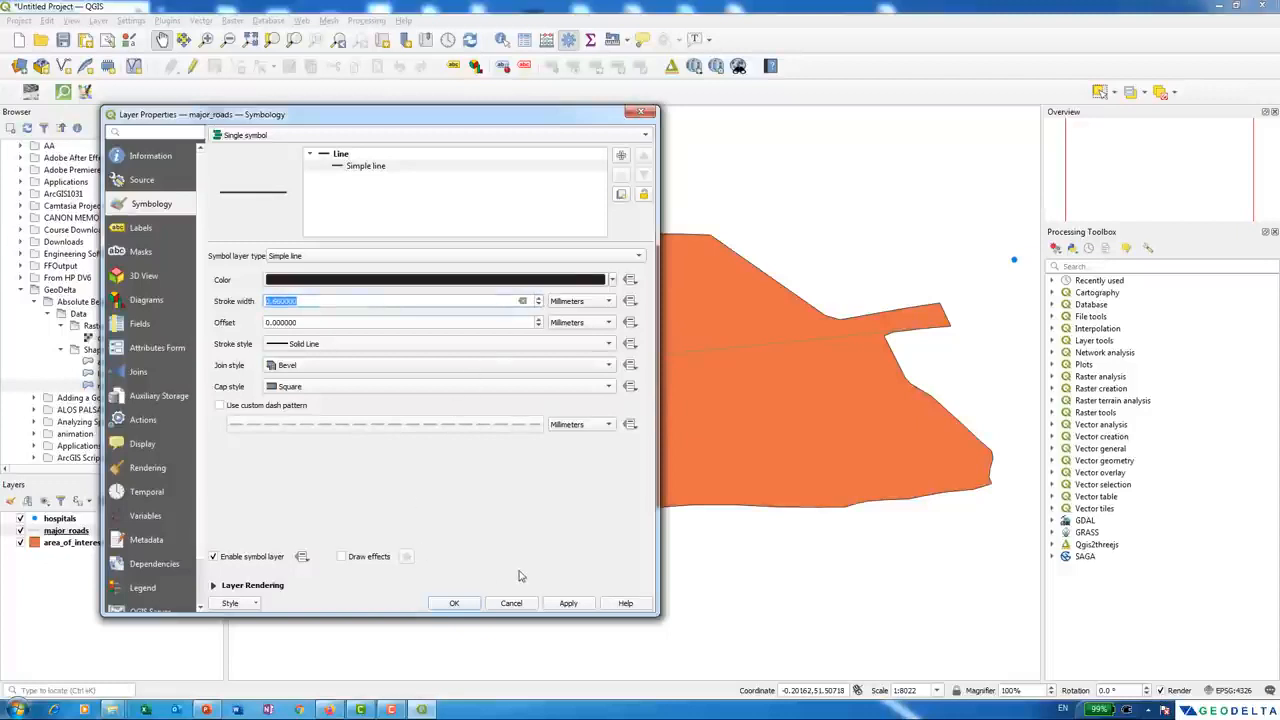
left_click(561, 604)
- Look through the preset line symbols for the major_roads layer, and accept and close its properties
left_click_drag(527, 120, 540, 162)
left_click(333, 205)
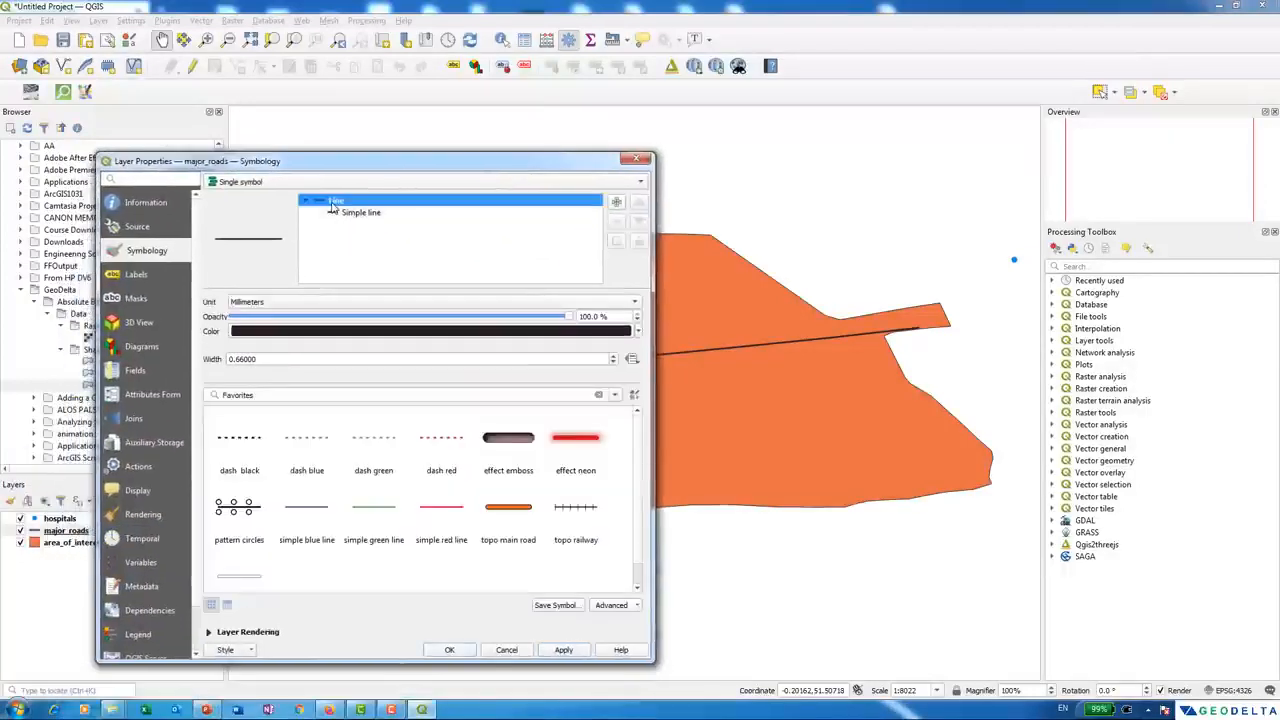
mouse_move(638, 443)
left_mouse_down()
mouse_move(631, 488)
mouse_move(648, 445)
left_mouse_up()
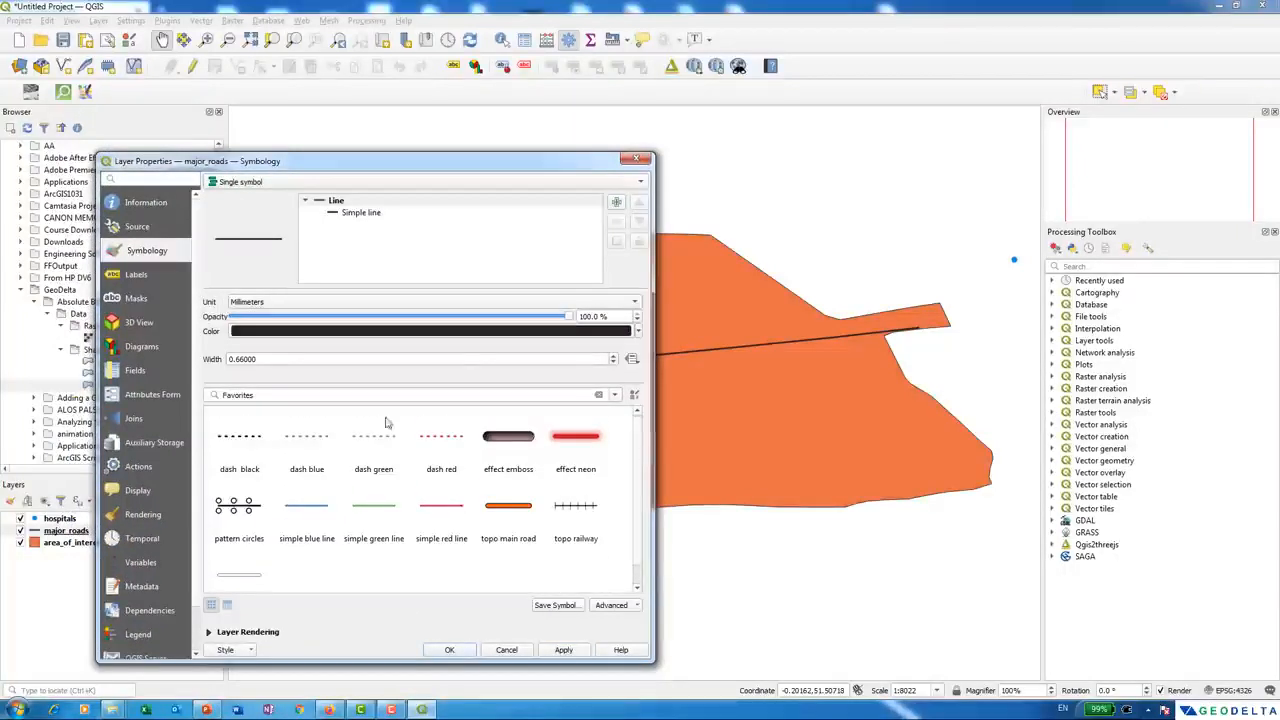
left_click(340, 199)
left_click(449, 650)
- Open the major_roads attribute table, inspect its Name and City values, and close the table
right_click(90, 533)
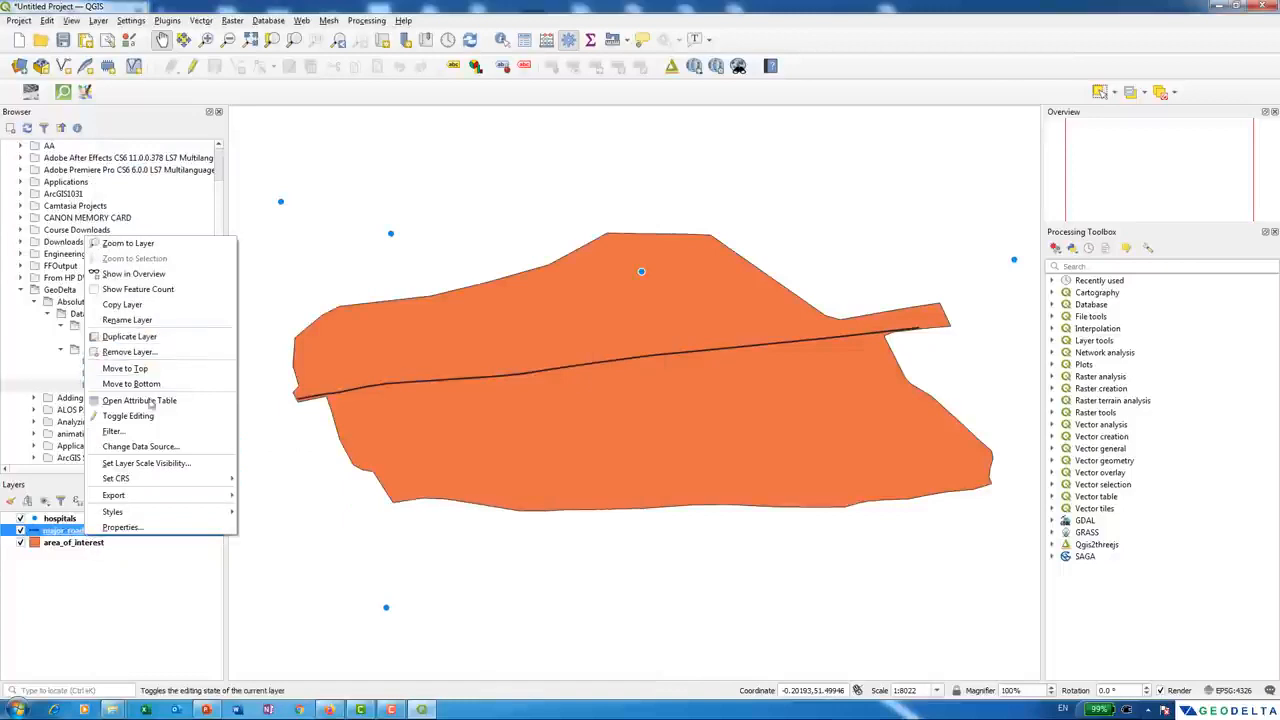
left_click(140, 400)
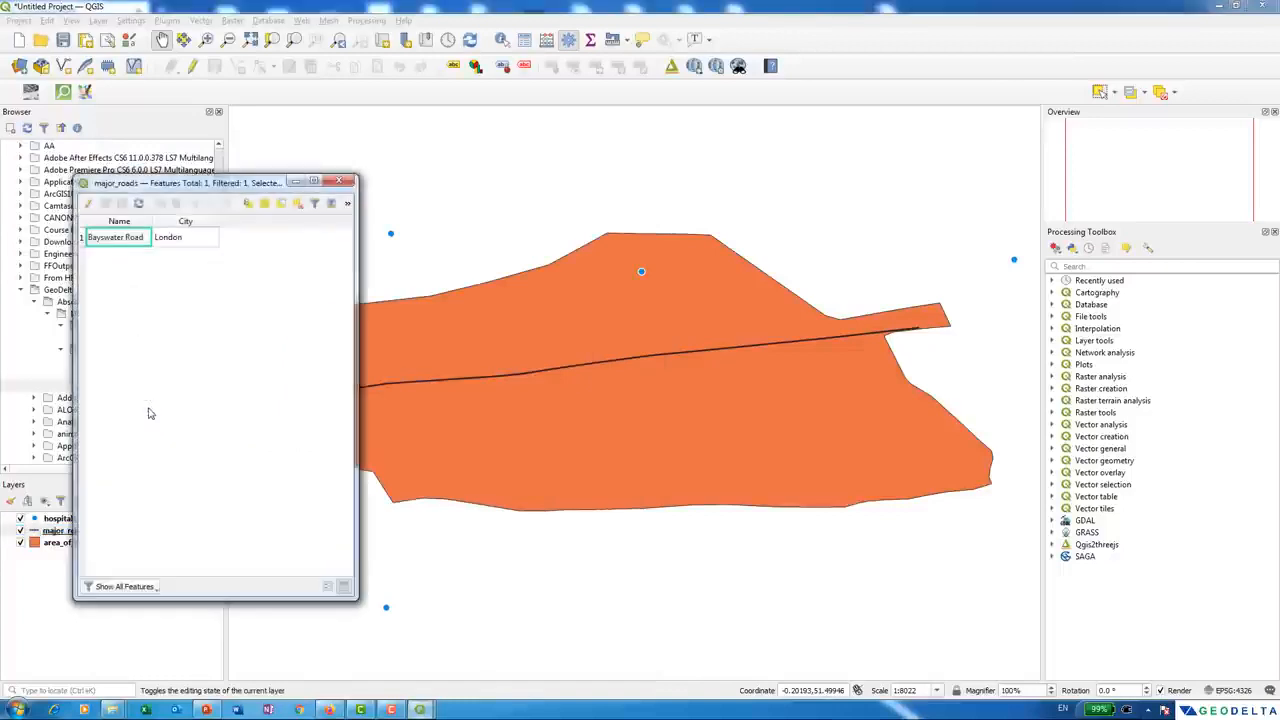
double_click(151, 220)
left_click(219, 242)
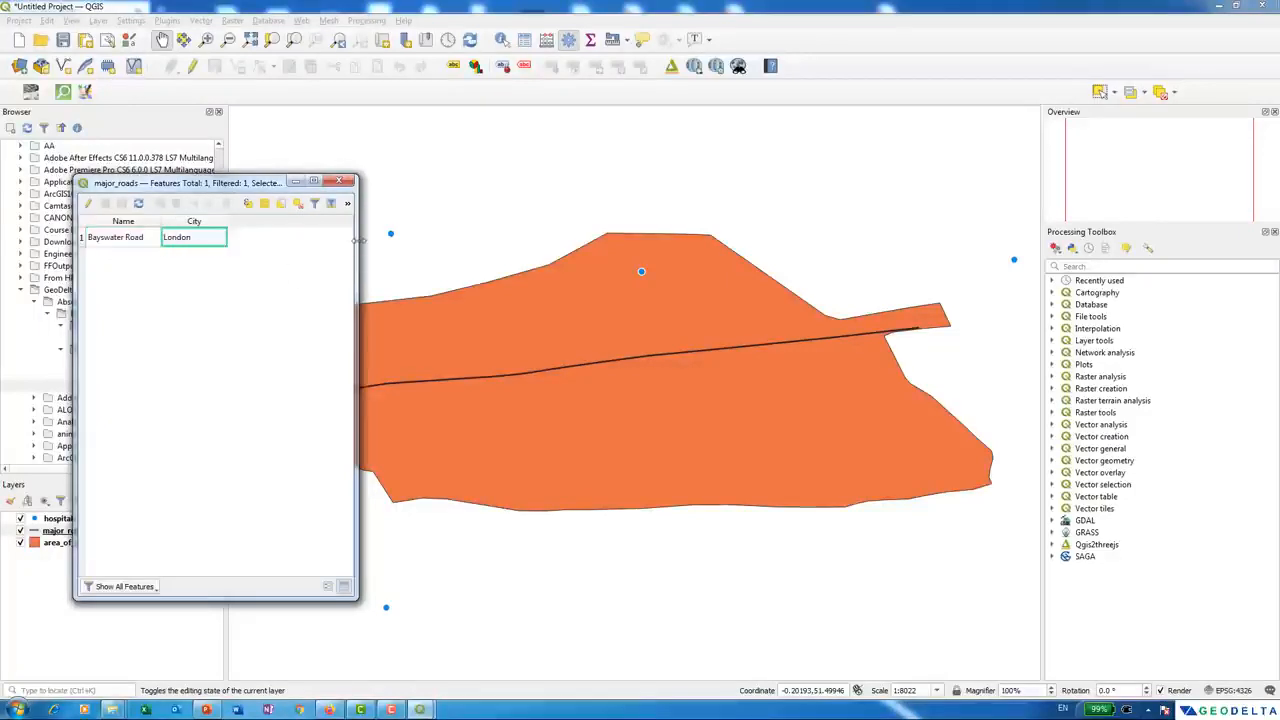
left_click(340, 180)
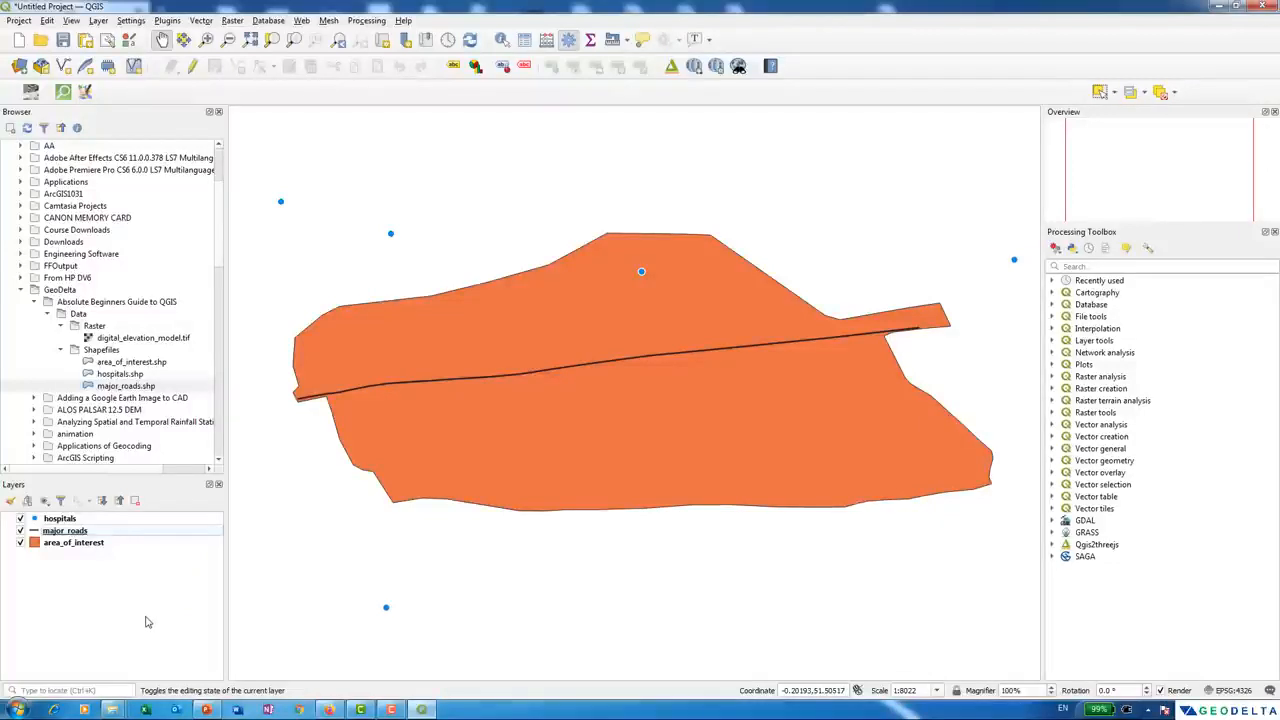
- Reorder the layers so major_roads and hospitals both lie below area_of_interest, toggling area_of_interest off and on to check what it covers
left_click(100, 533)
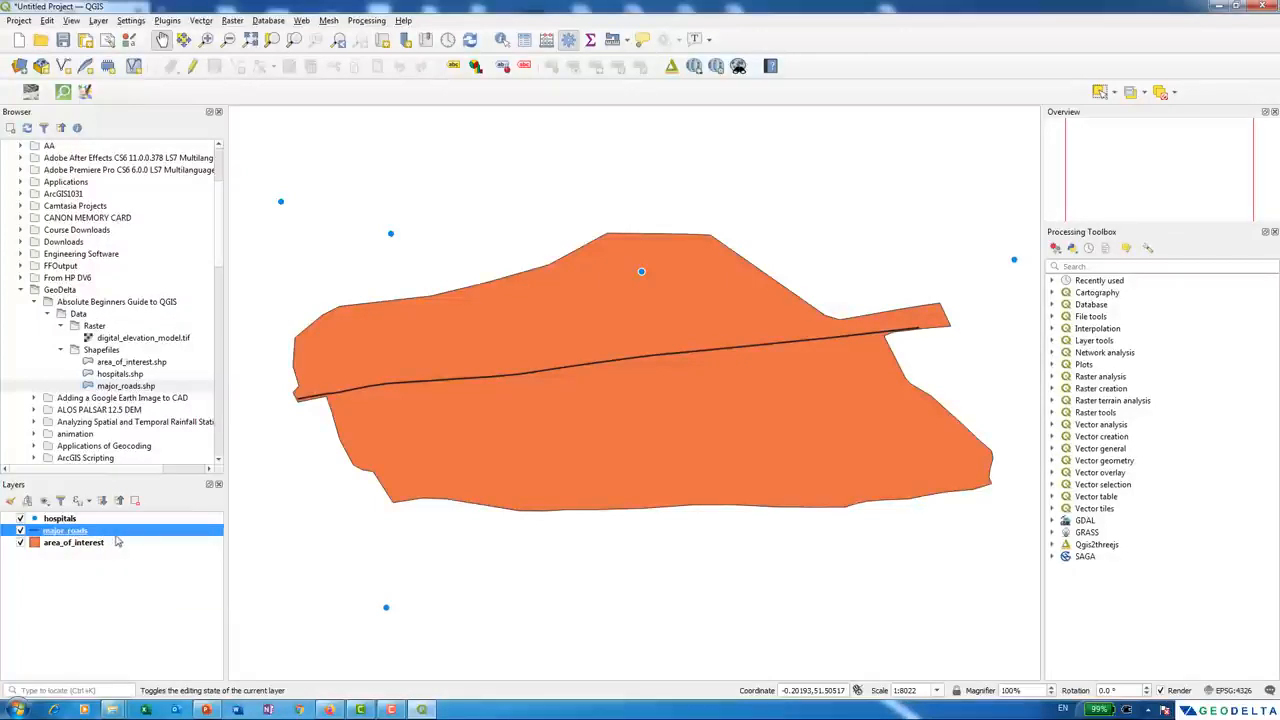
left_click_drag(115, 535, 113, 570)
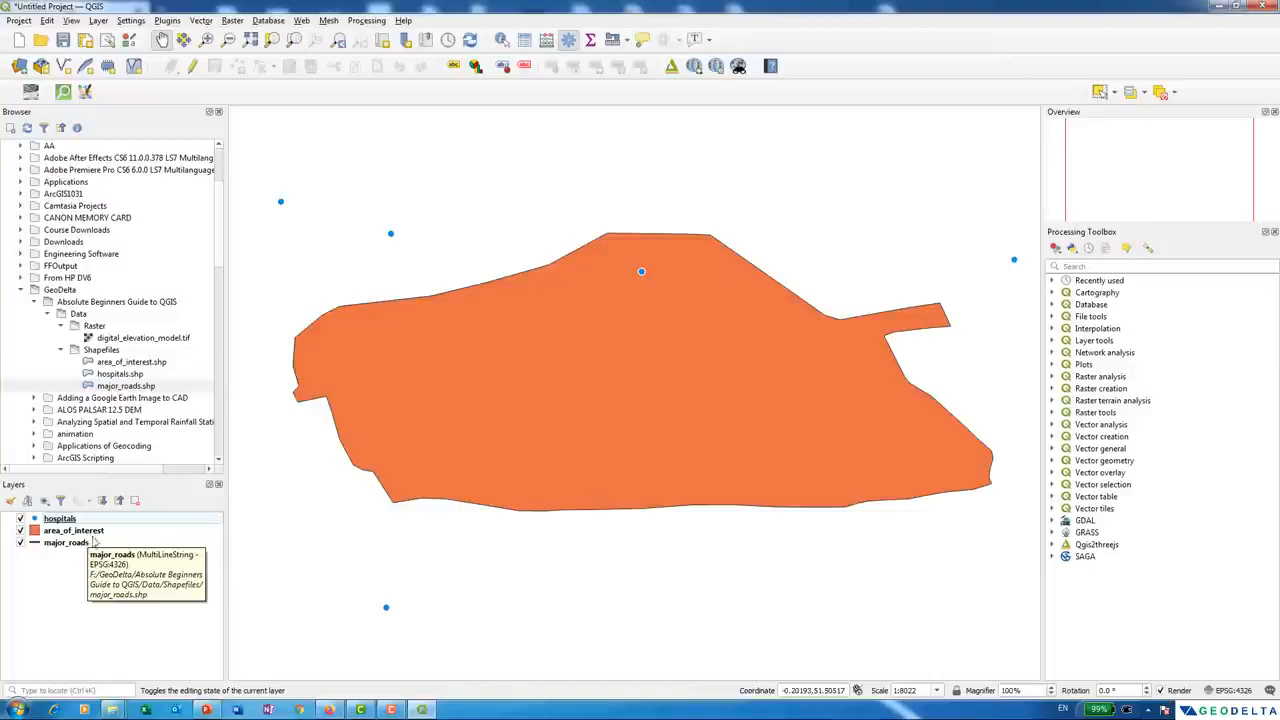
left_click(21, 532)
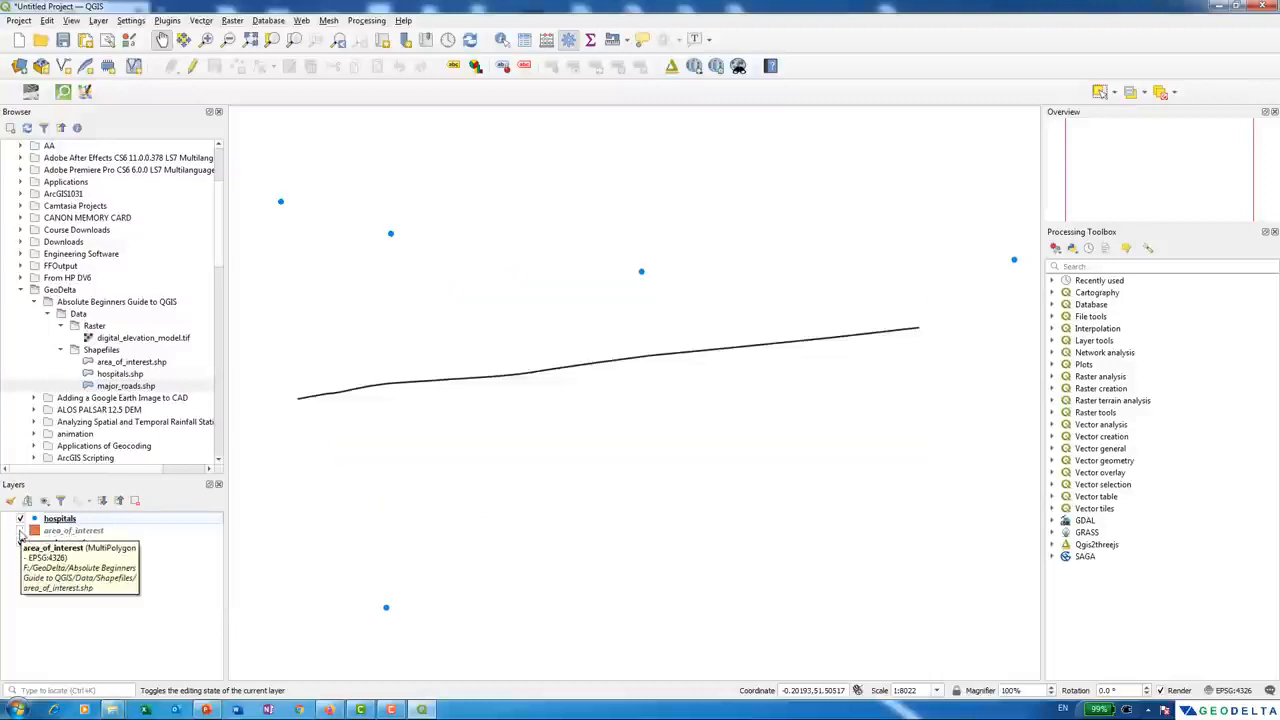
left_click(21, 532)
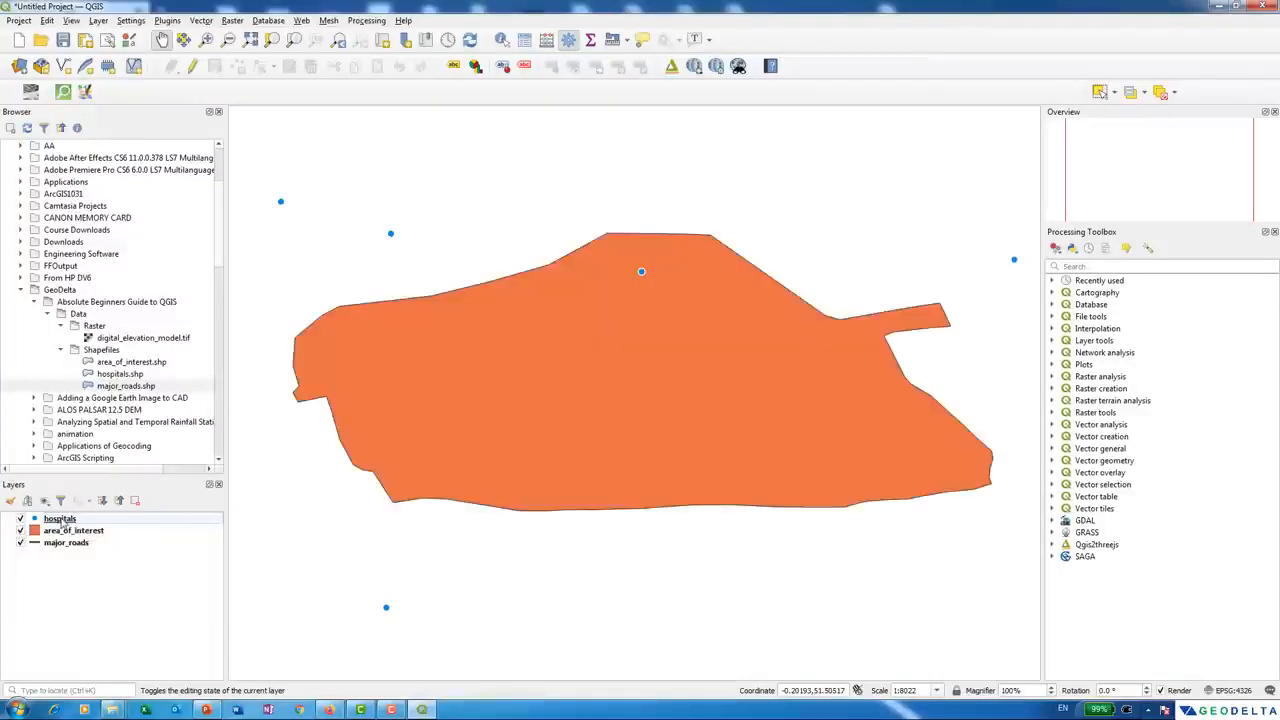
left_click(66, 519)
left_click_drag(70, 519, 77, 543)
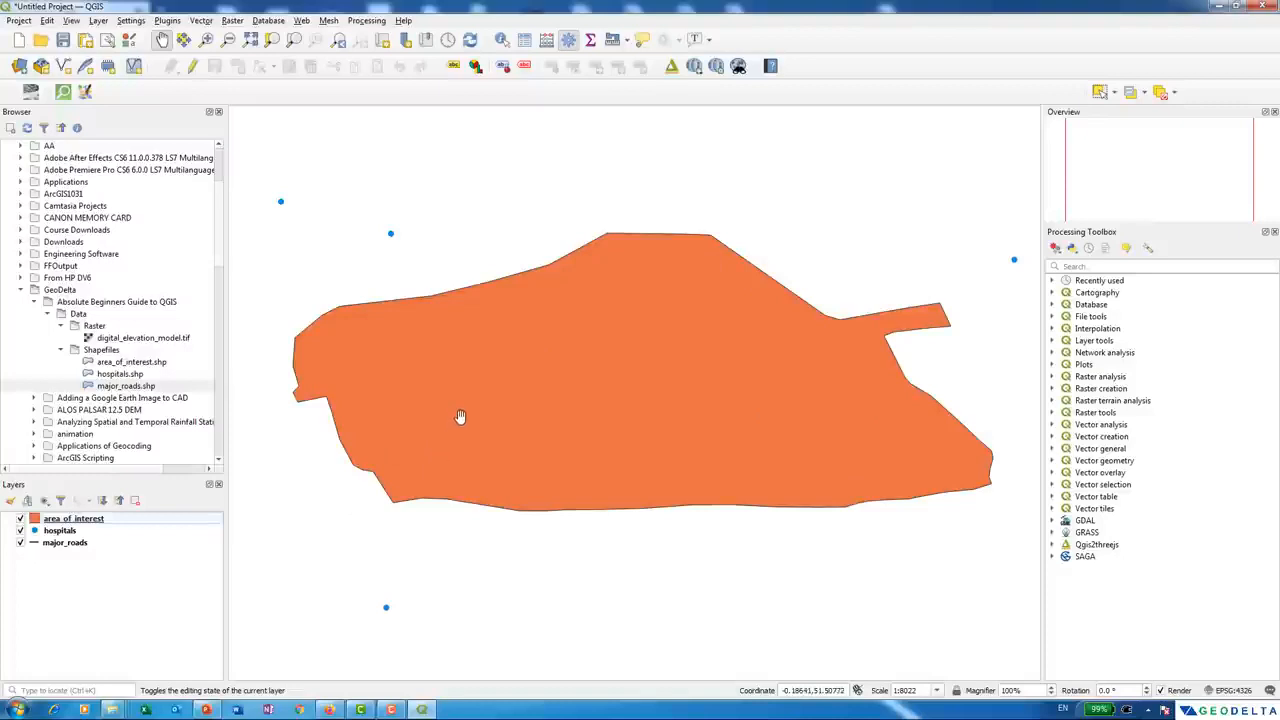
- Change the area_of_interest symbol layer type from Simple fill to Outline: Simple line
left_click(53, 519)
right_click(53, 519)
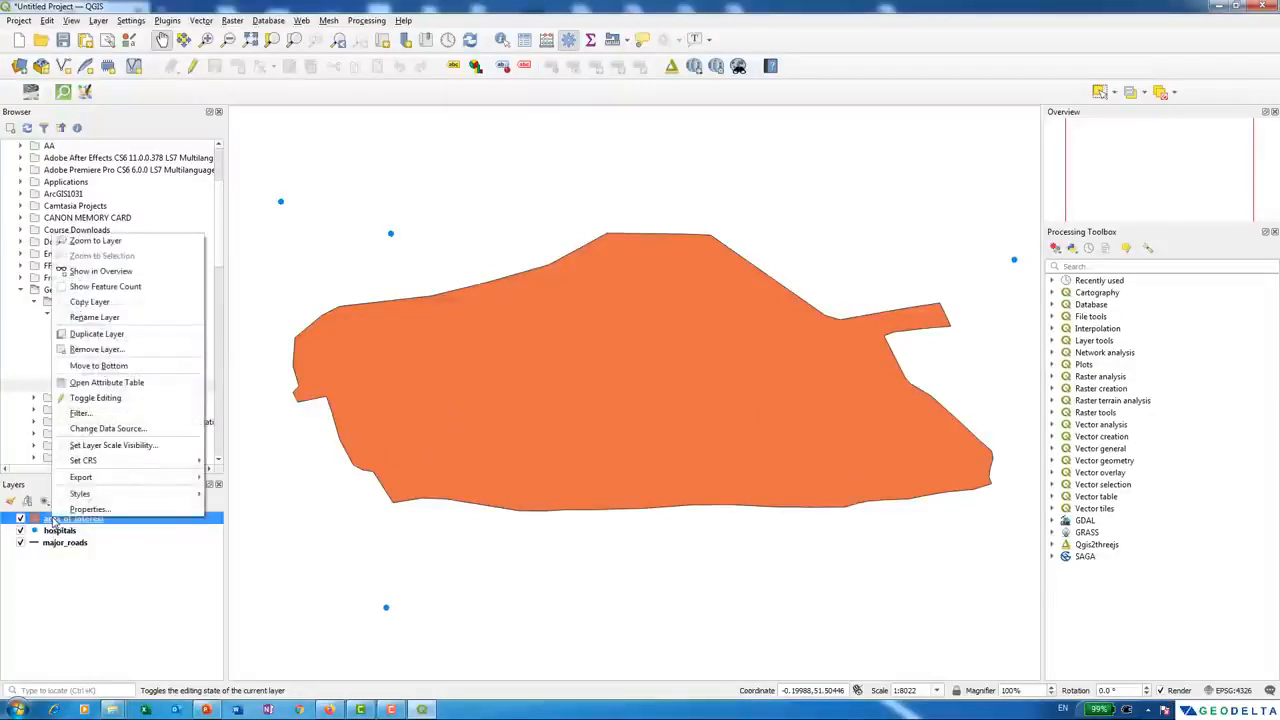
left_click(83, 510)
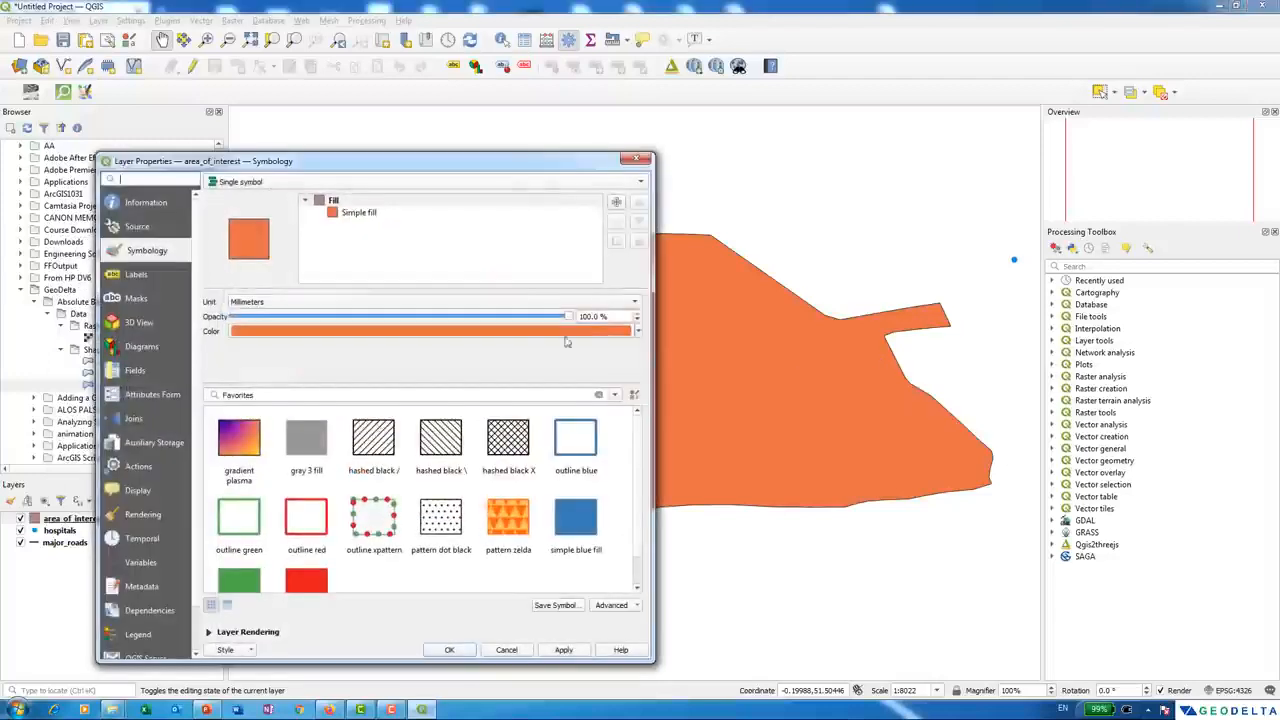
left_click_drag(516, 143, 642, 145)
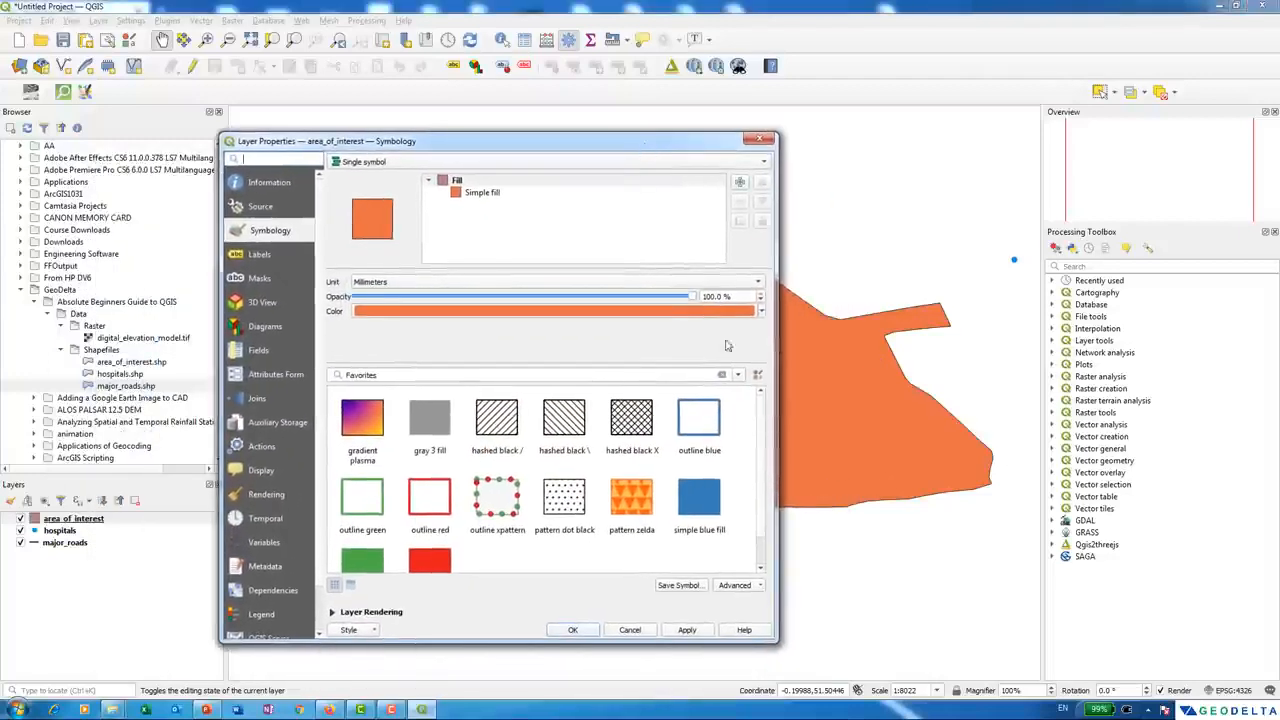
left_click(481, 194)
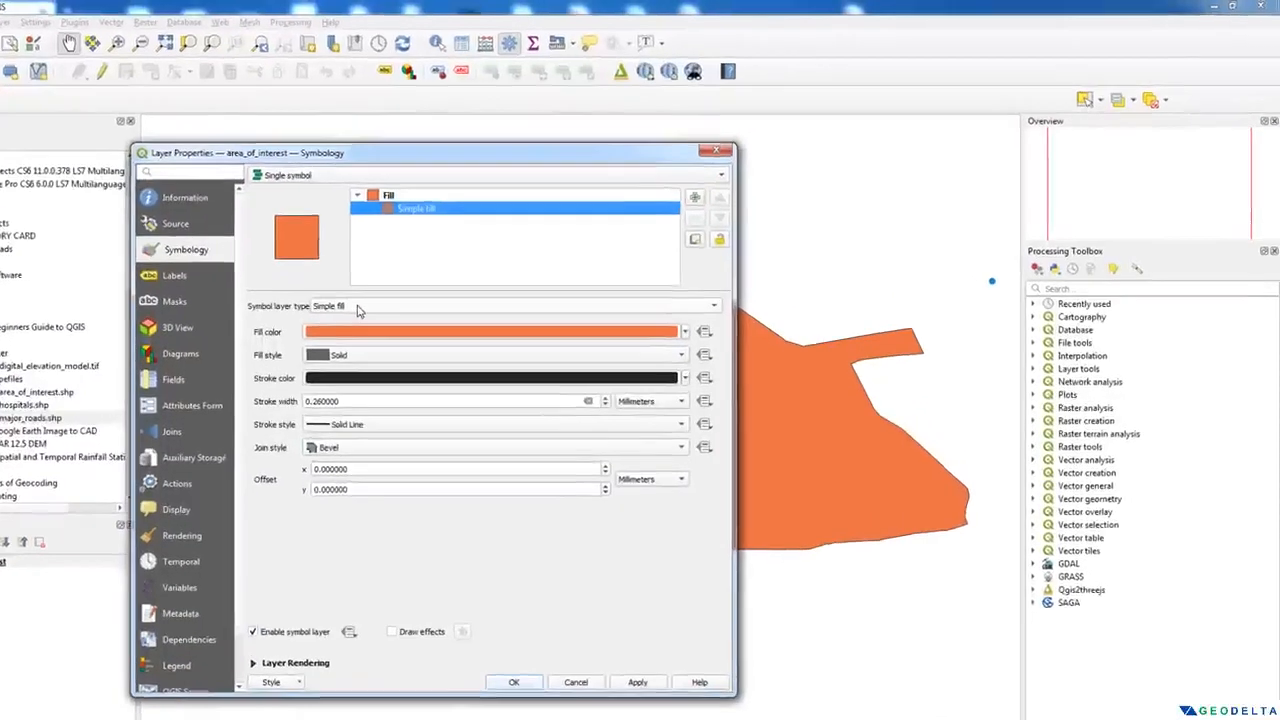
left_click(432, 285)
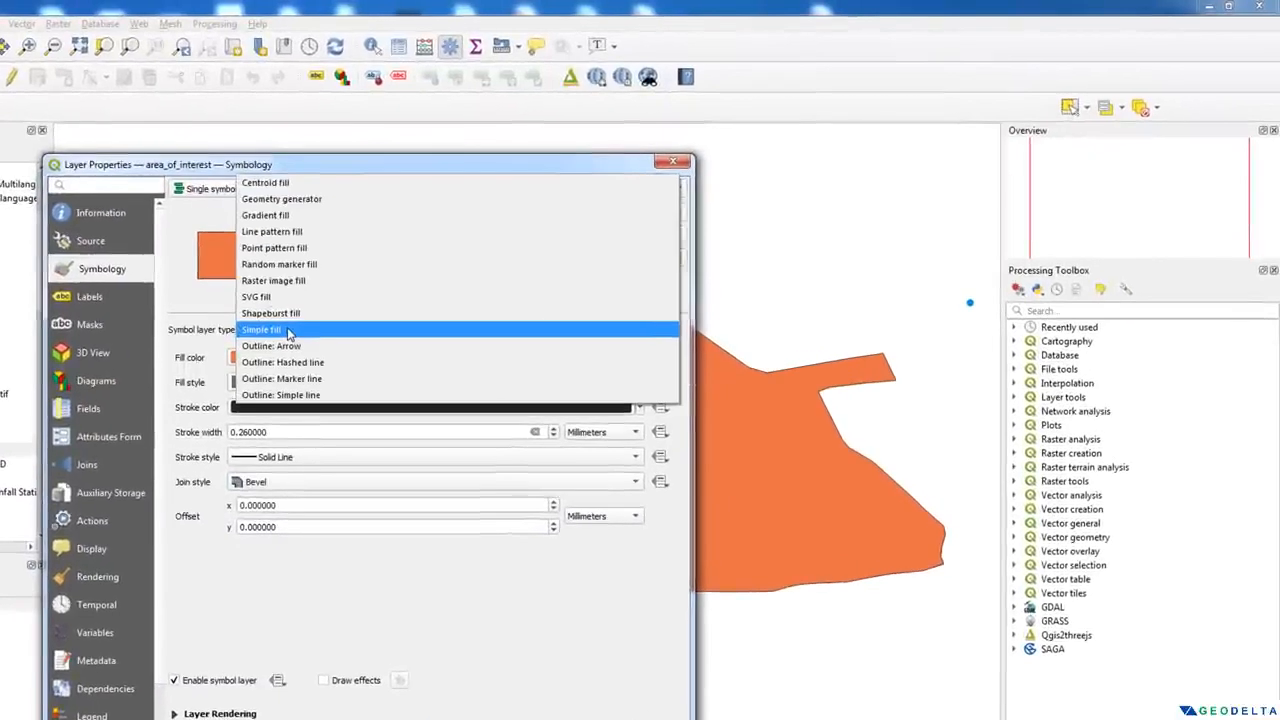
left_click(304, 396)
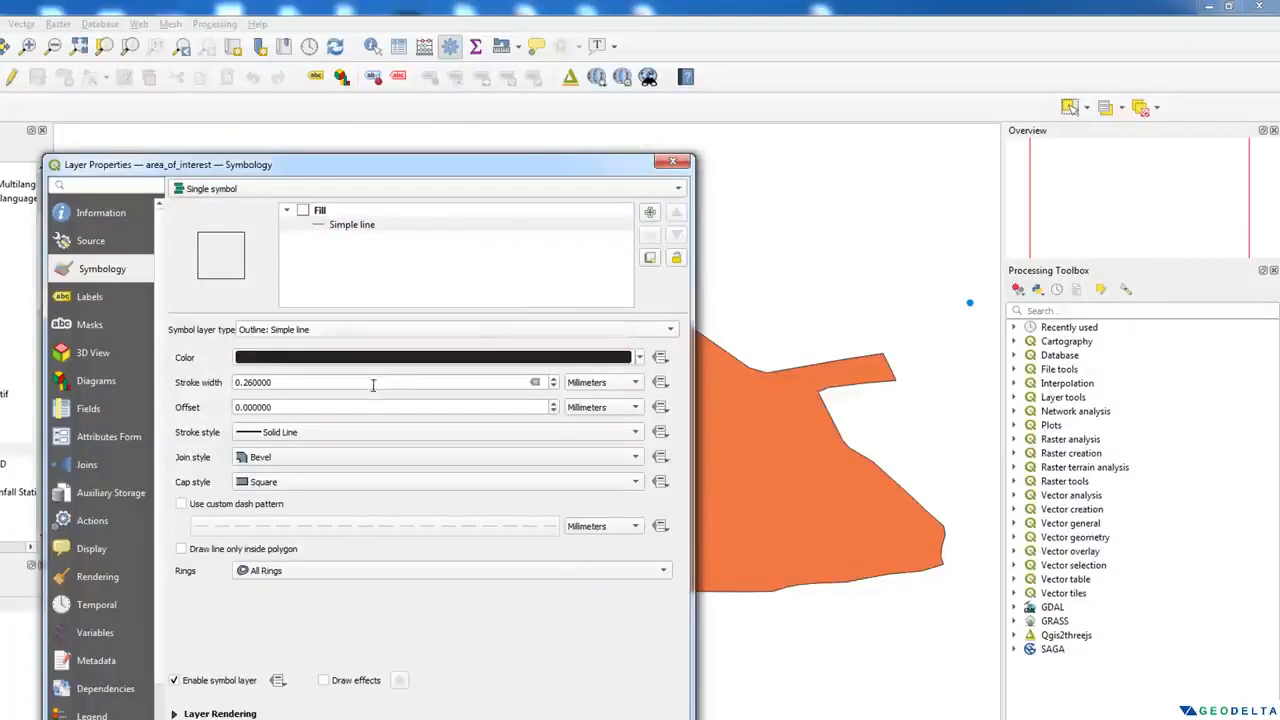
- Set the area_of_interest outline color to magenta and its stroke width to 0.46 mm, and accept the style
left_click(640, 358)
left_click(338, 507)
left_click(323, 484)
left_click(480, 602)
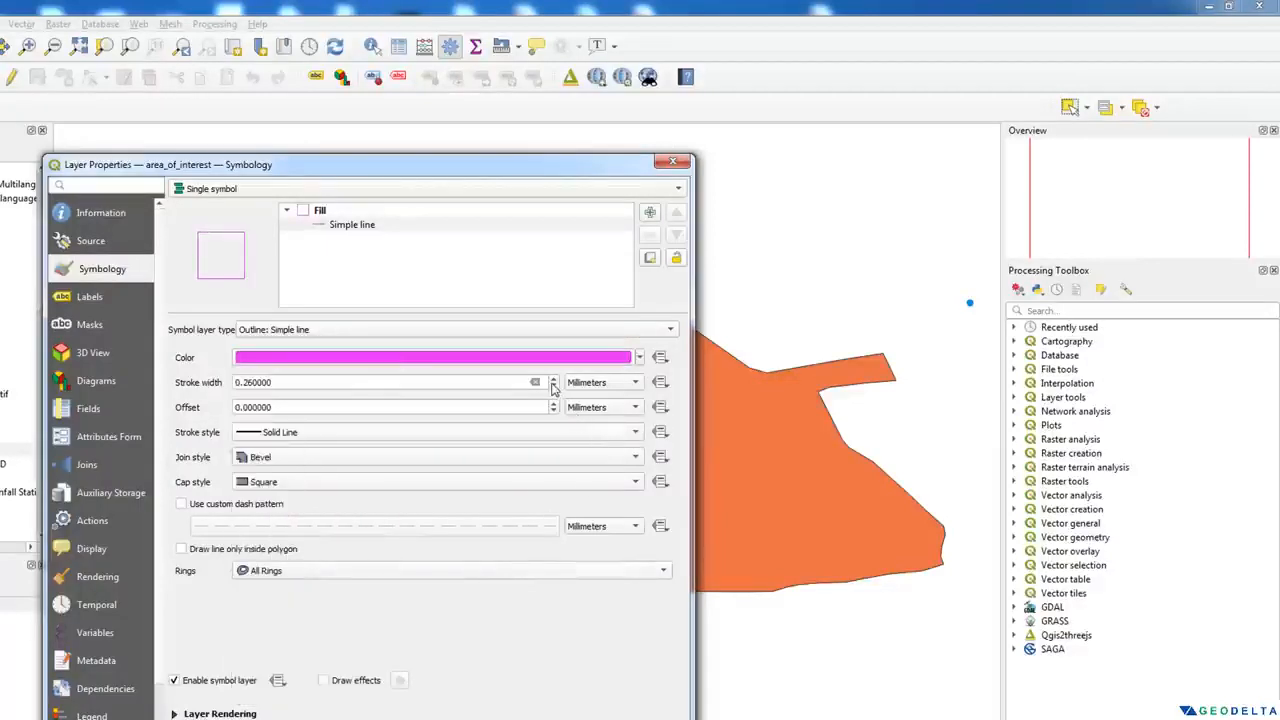
left_click(553, 378)
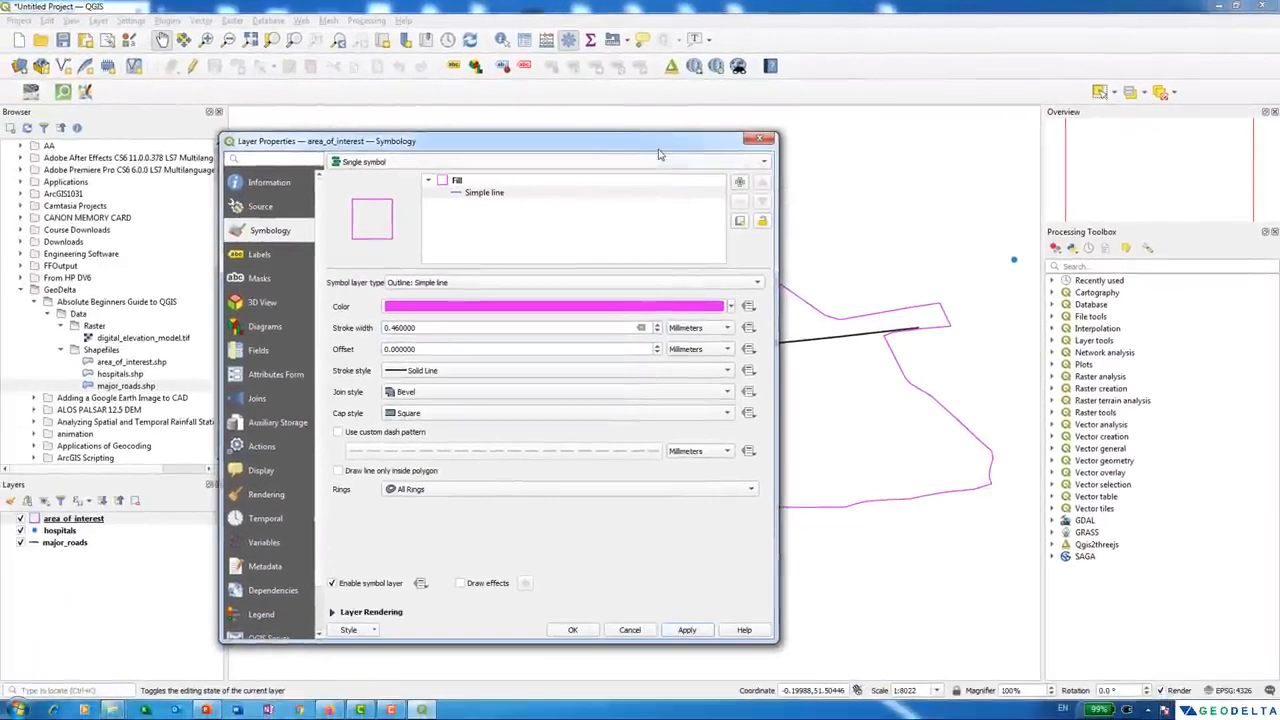
left_click_drag(665, 146, 604, 160)
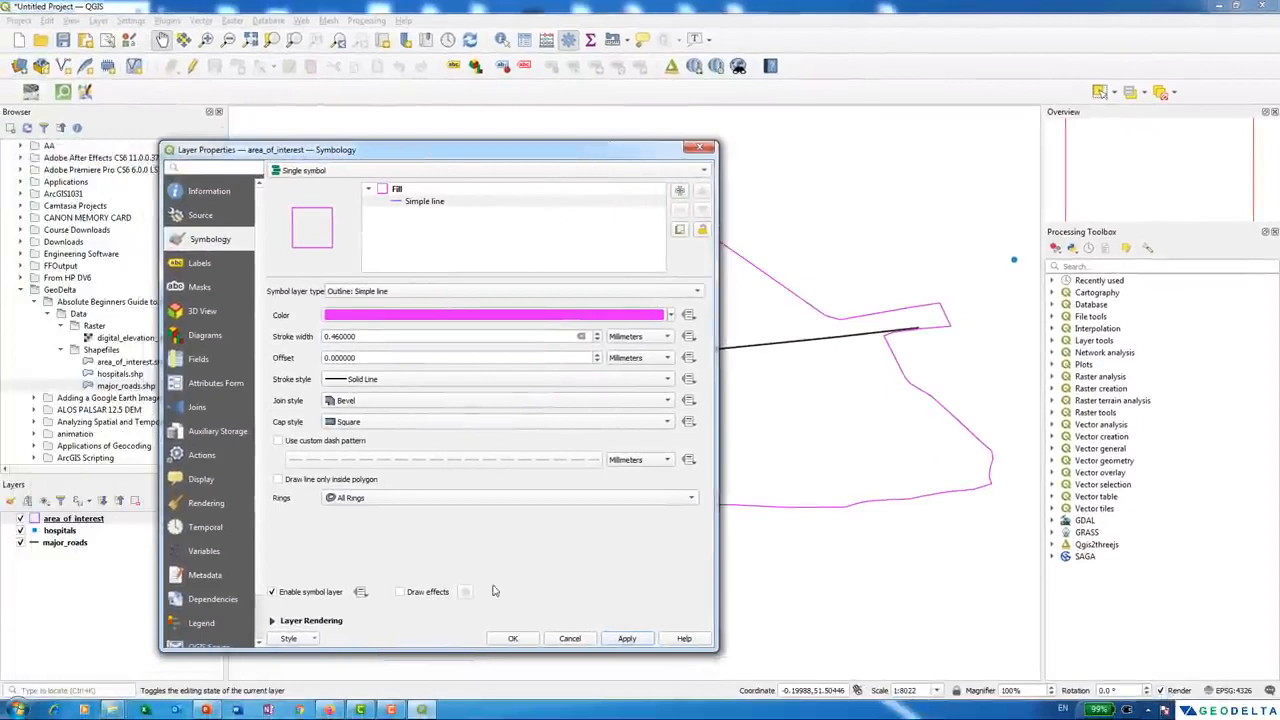
left_click(511, 639)
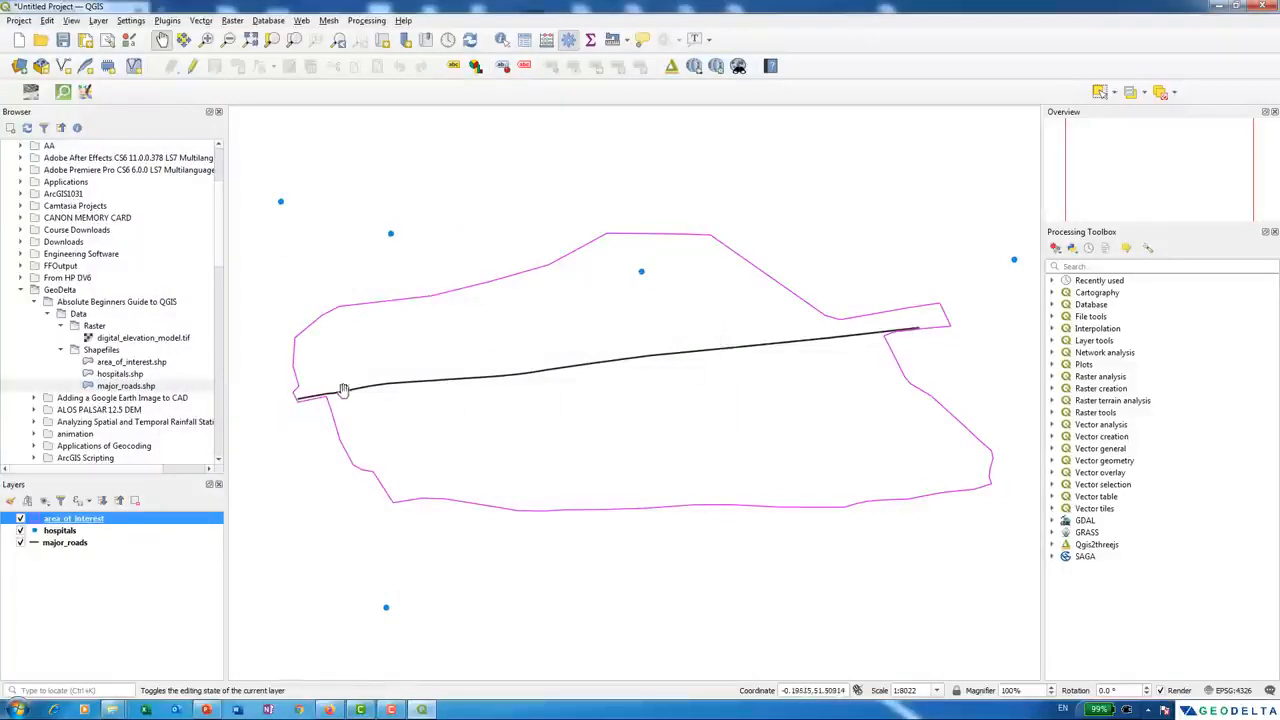
- Open the hospitals attribute table, inspect the Name and City values of its features, and close the table
left_click_drag(371, 409, 361, 404)
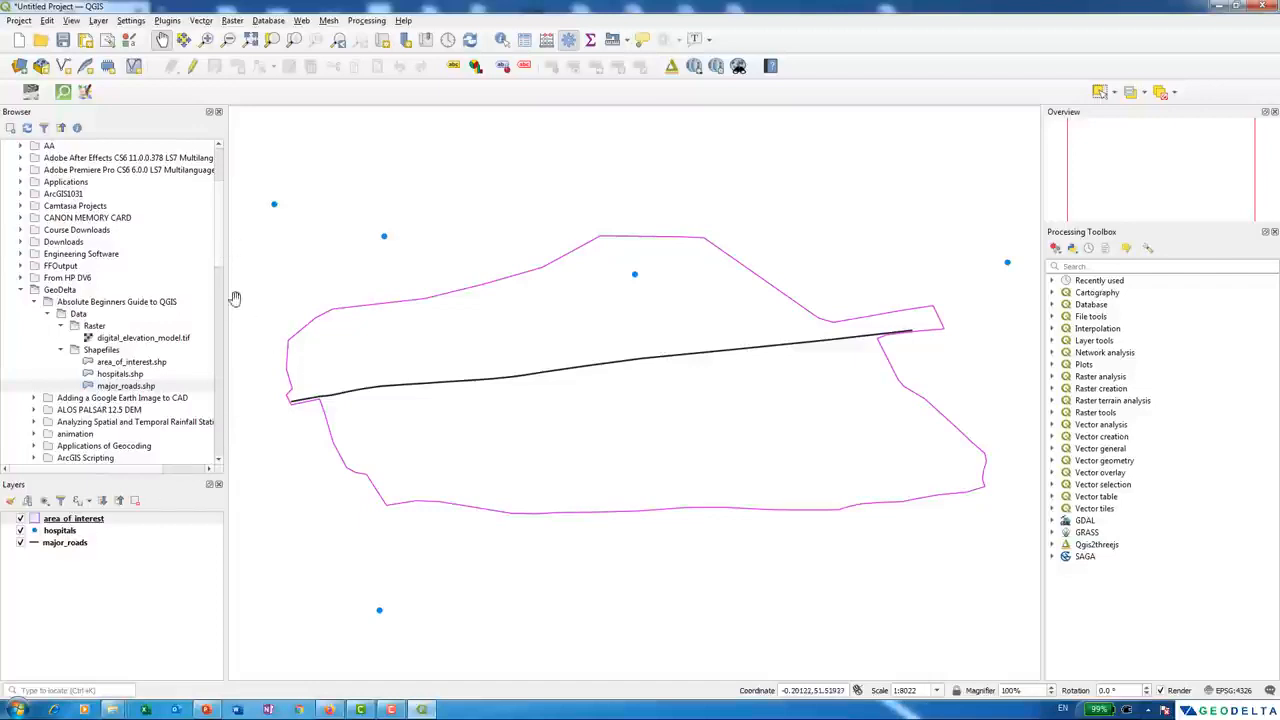
right_click(80, 530)
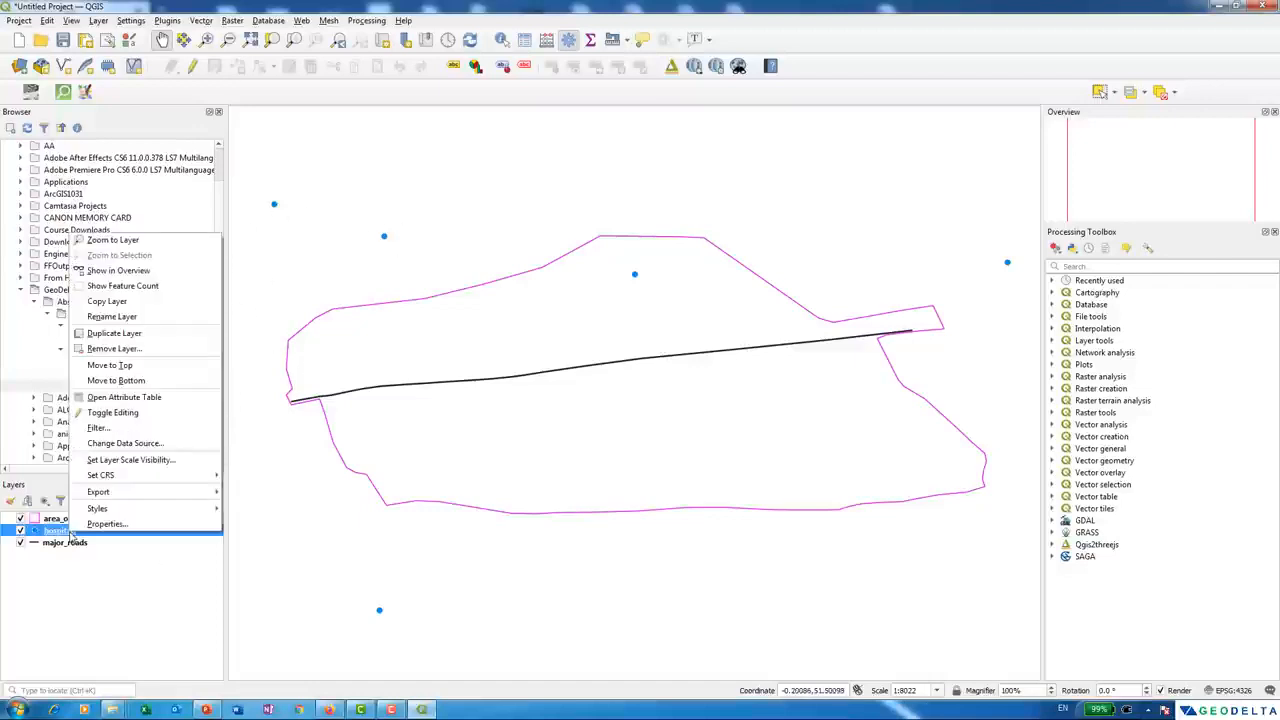
left_click(110, 394)
left_click_drag(200, 182, 162, 261)
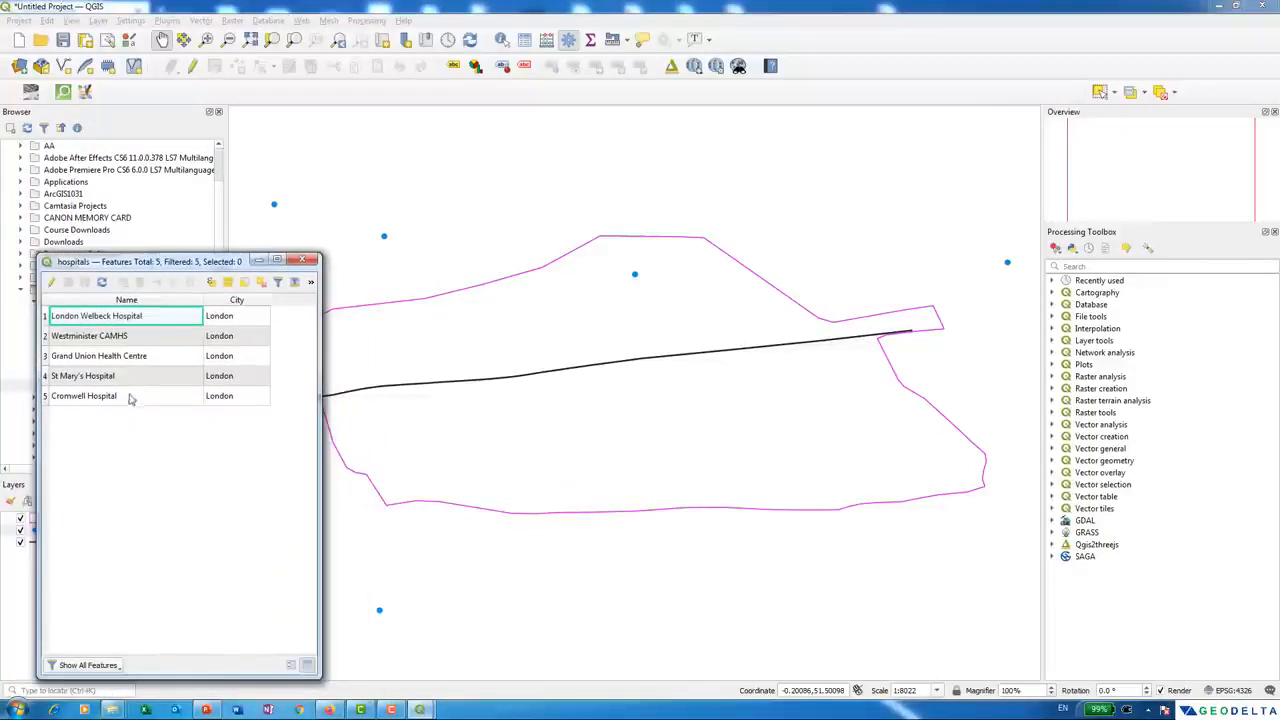
left_click(303, 260)
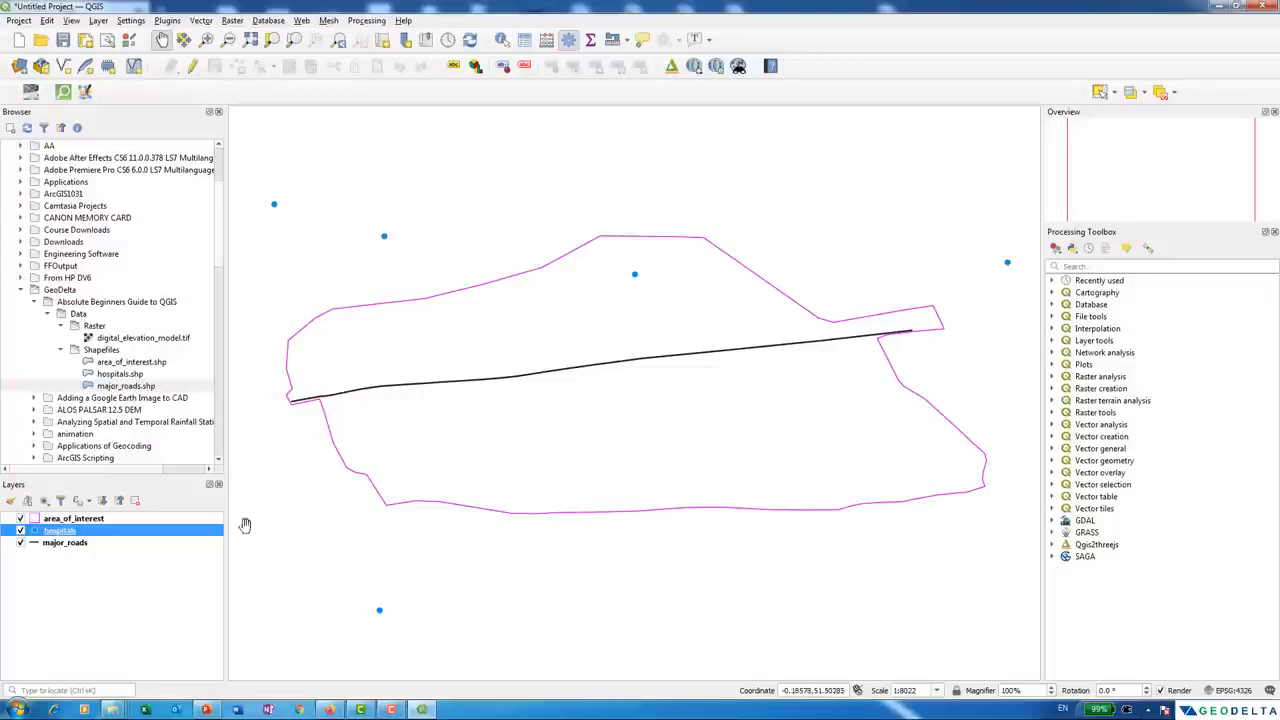
right_click(57, 533)
key("Escape")
double_click(62, 532)
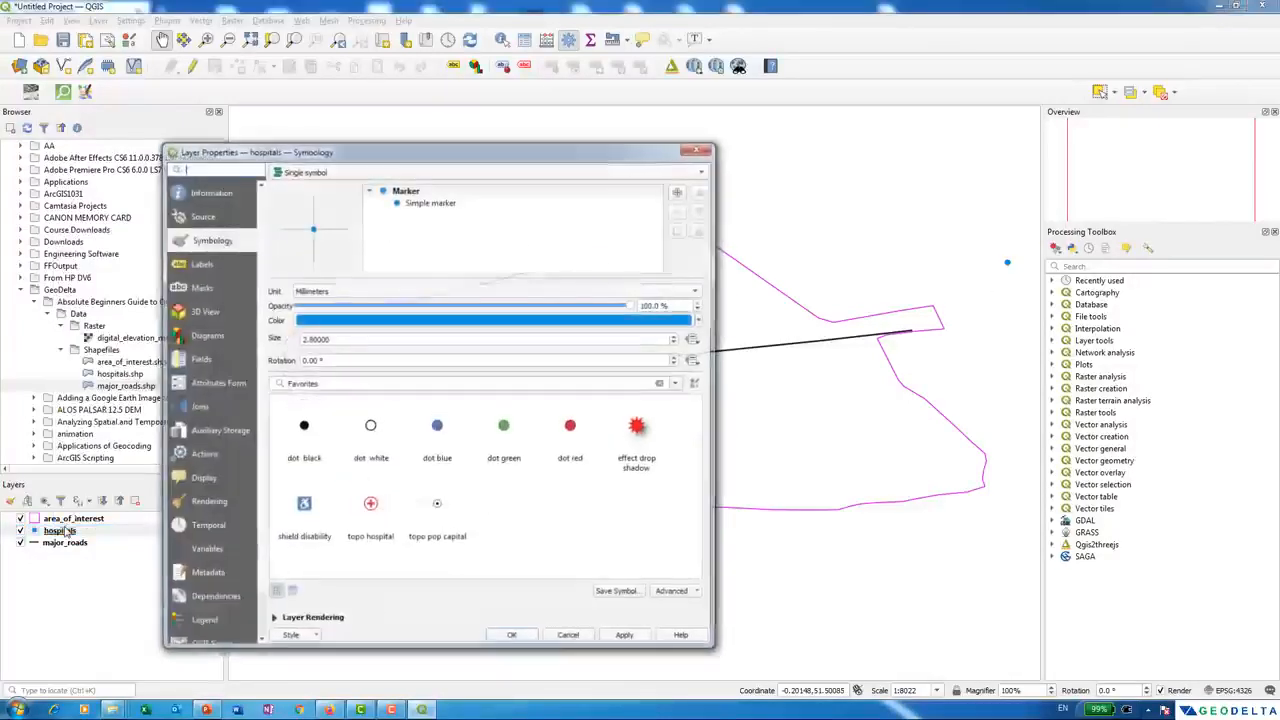
left_click(201, 265)
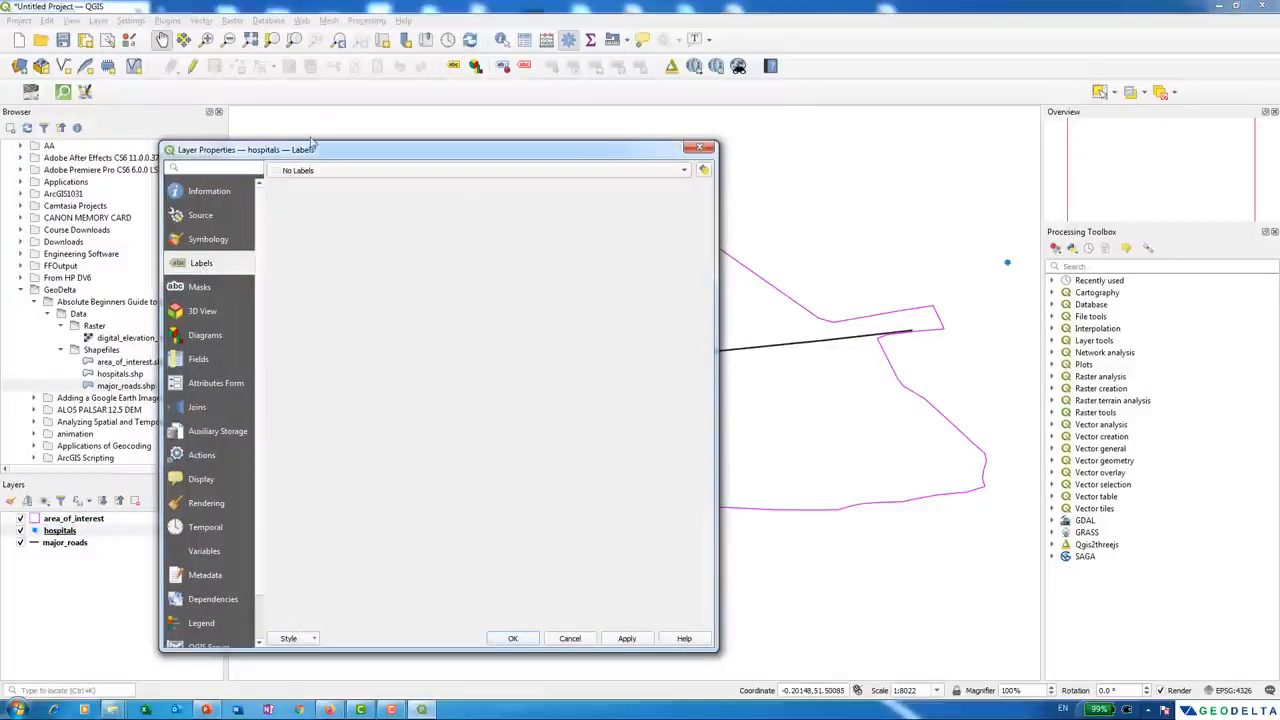
left_click_drag(302, 150, 245, 108)
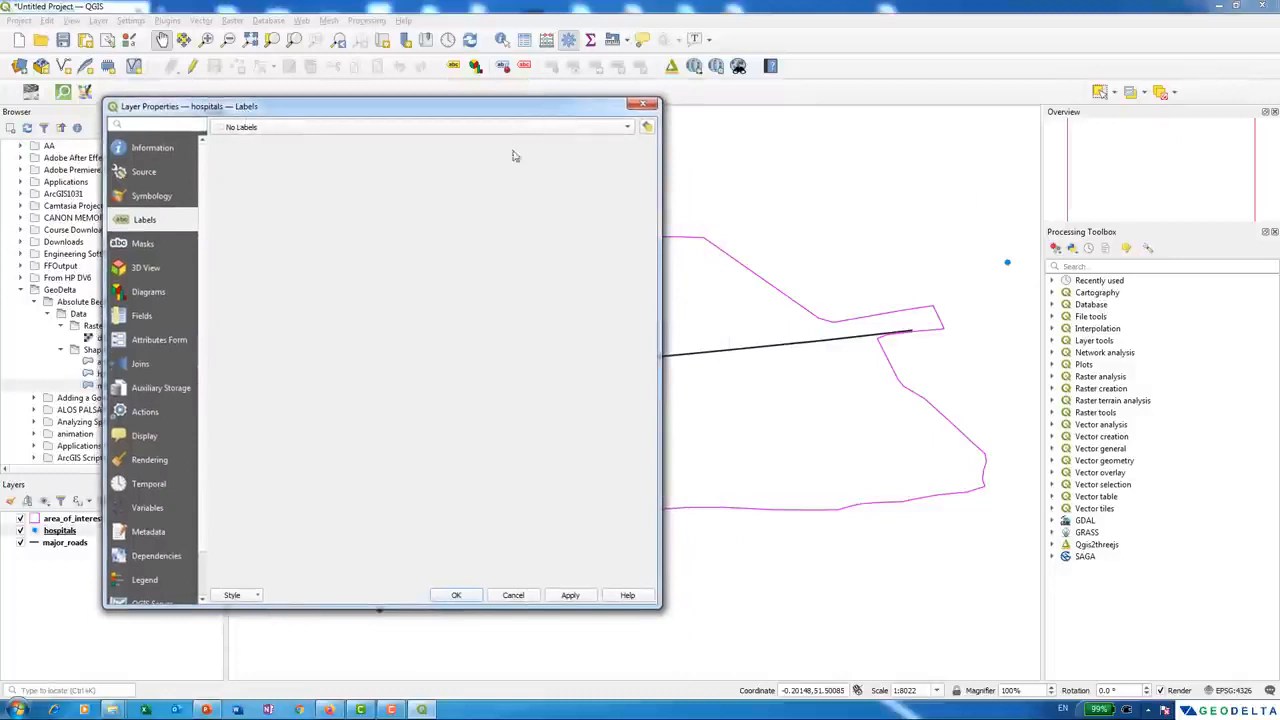
left_click(373, 130)
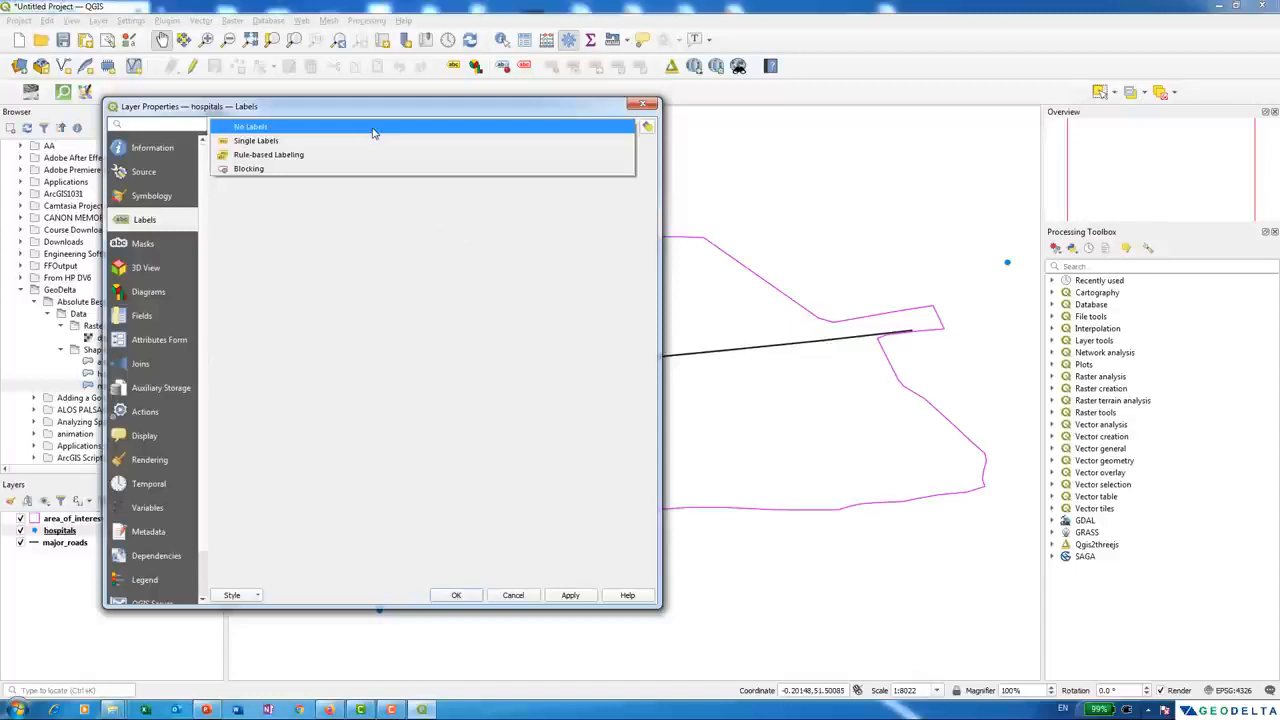
left_click(262, 141)
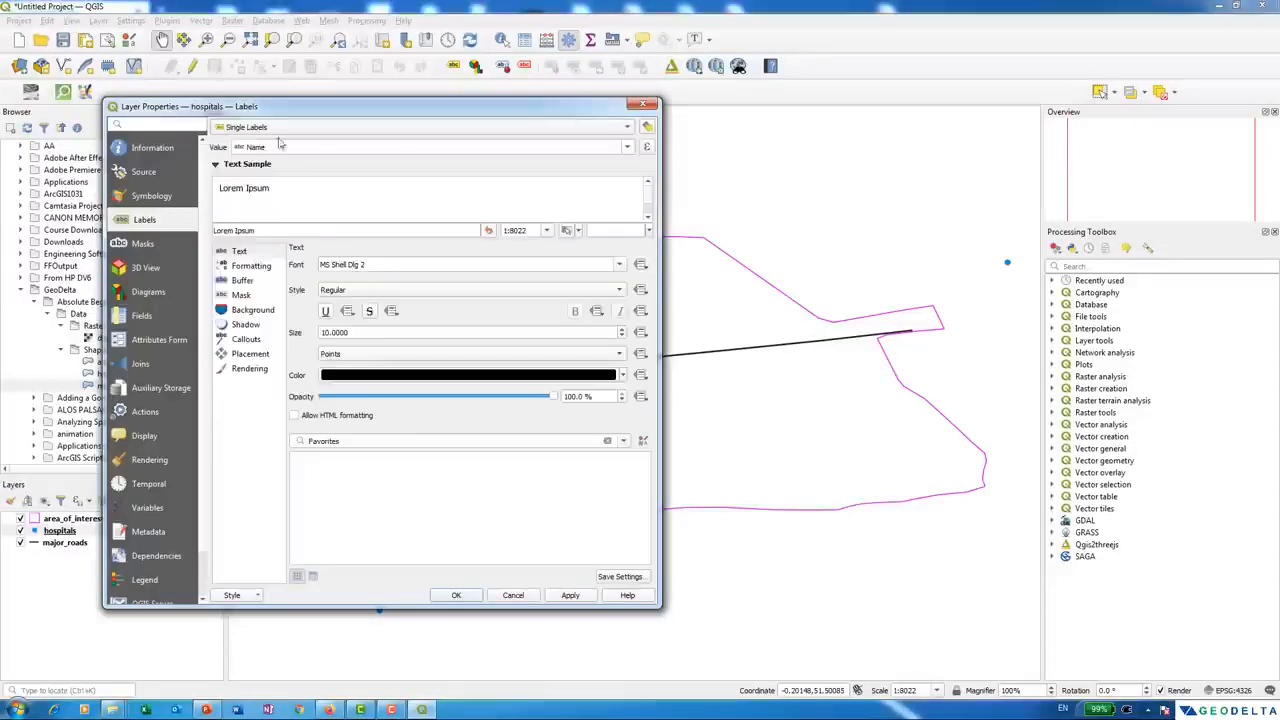
left_click_drag(310, 106, 702, 101)
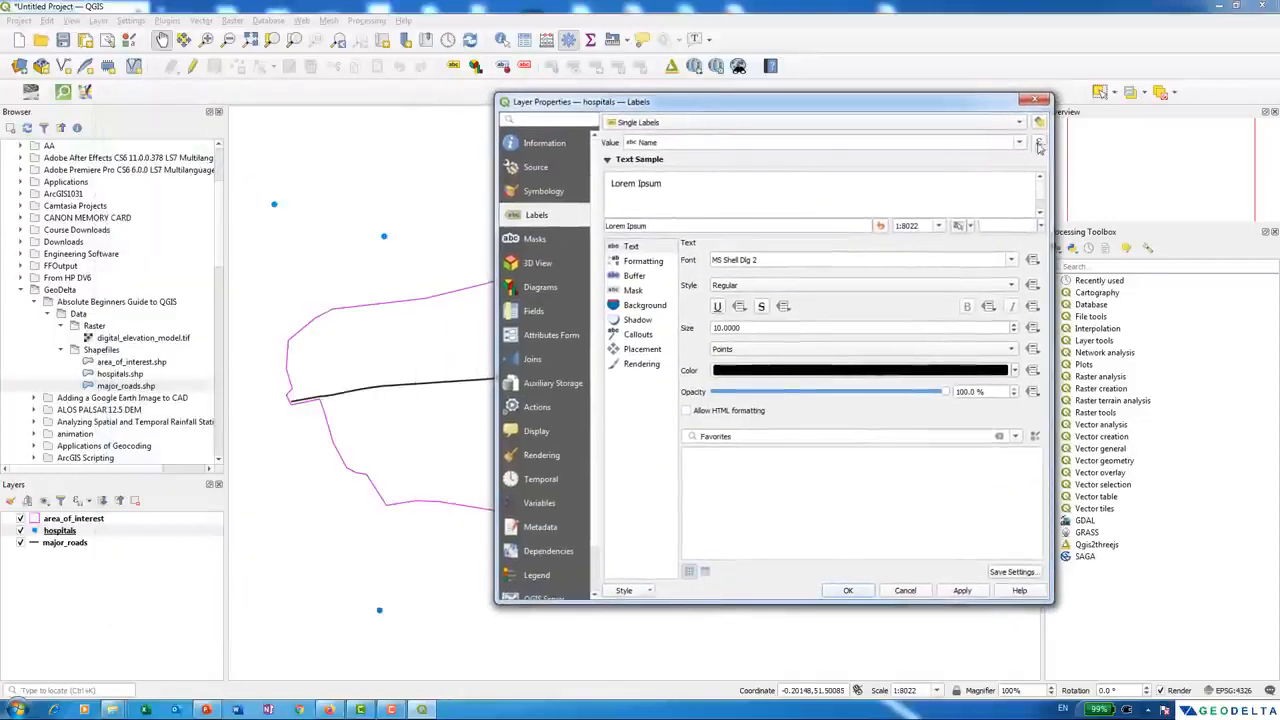
left_click(905, 590)
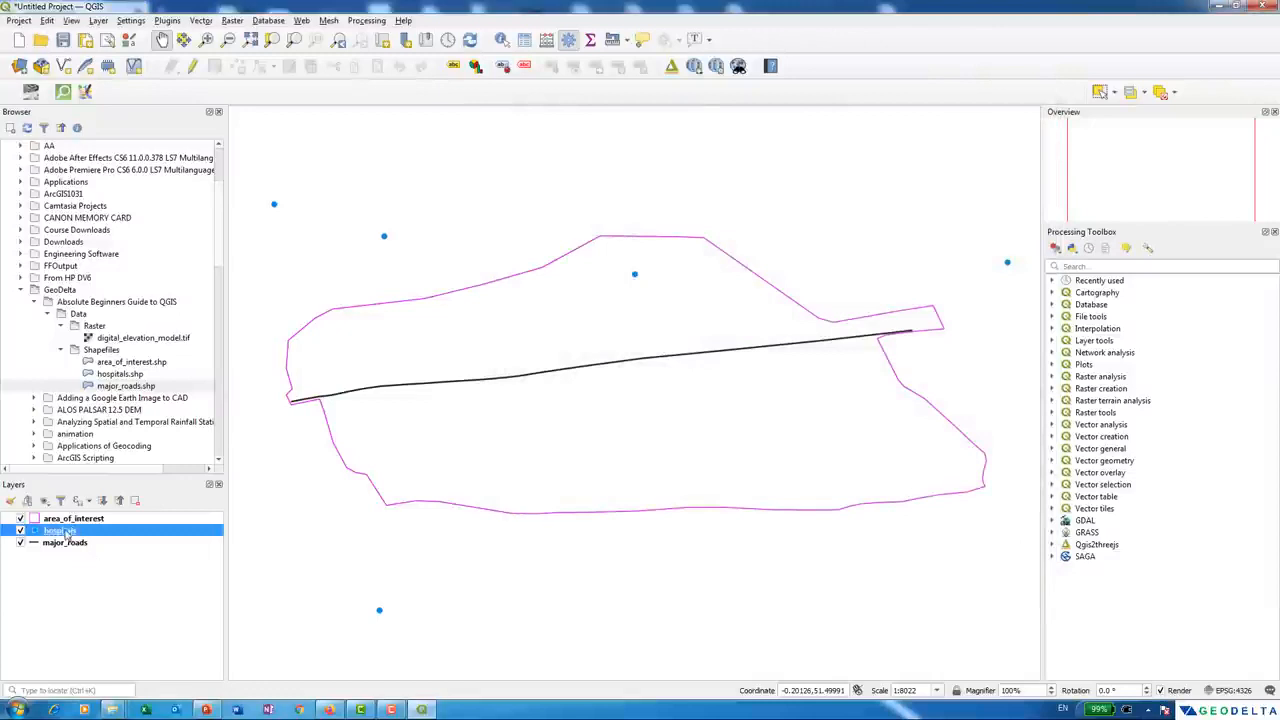
- Open the hospitals attribute table to examine its Name field as a source for labels, and close the table
right_click(66, 533)
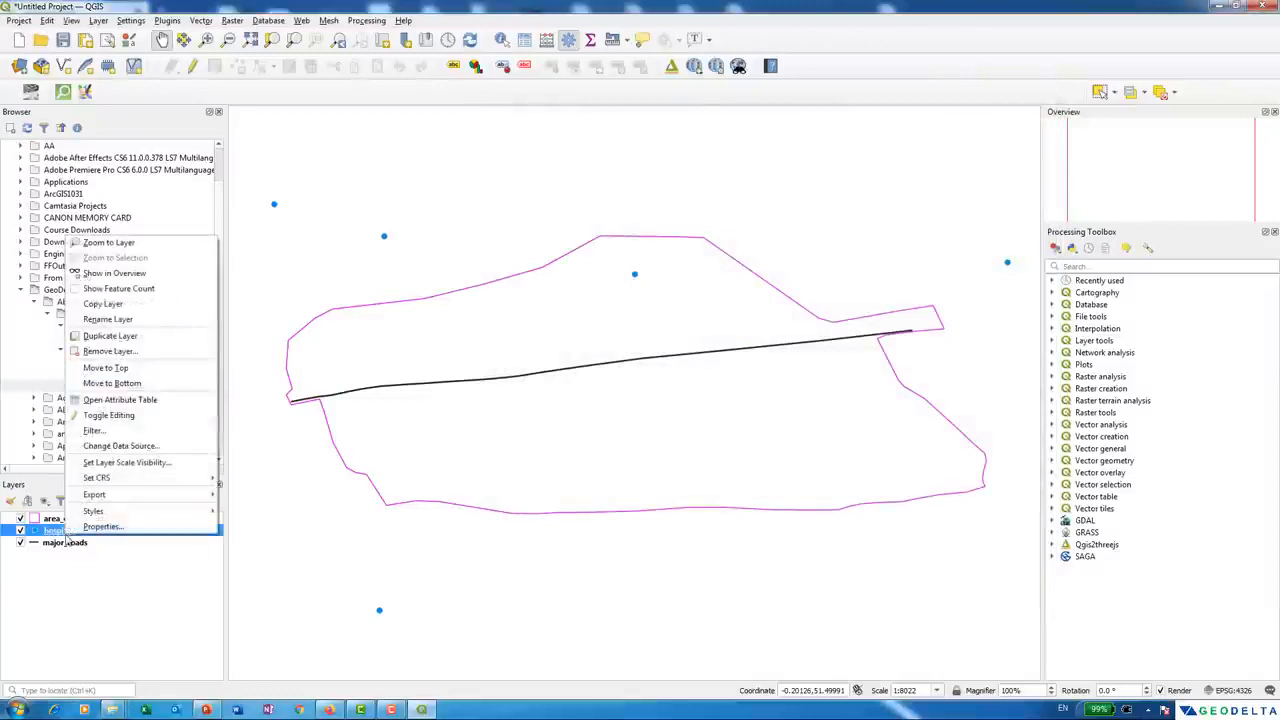
left_click(131, 400)
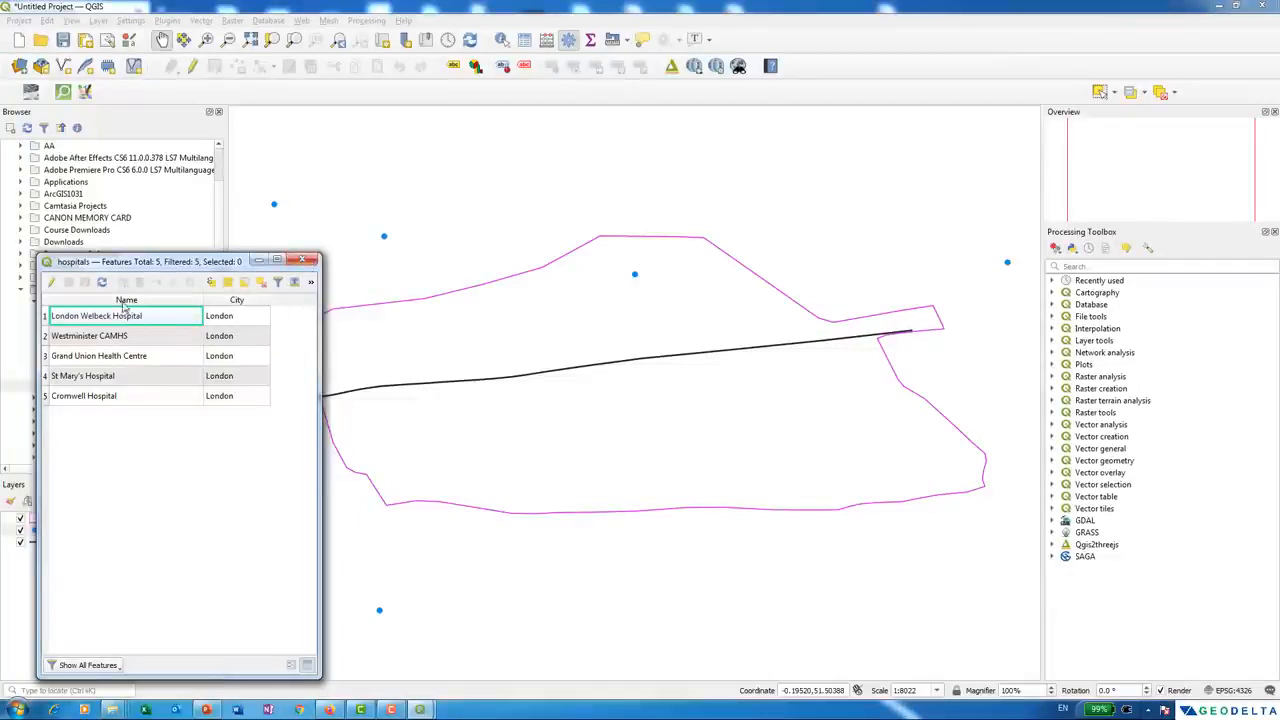
left_click(302, 260)
- Turn on Single Labels for the hospitals layer with the Name field as the label value
right_click(58, 530)
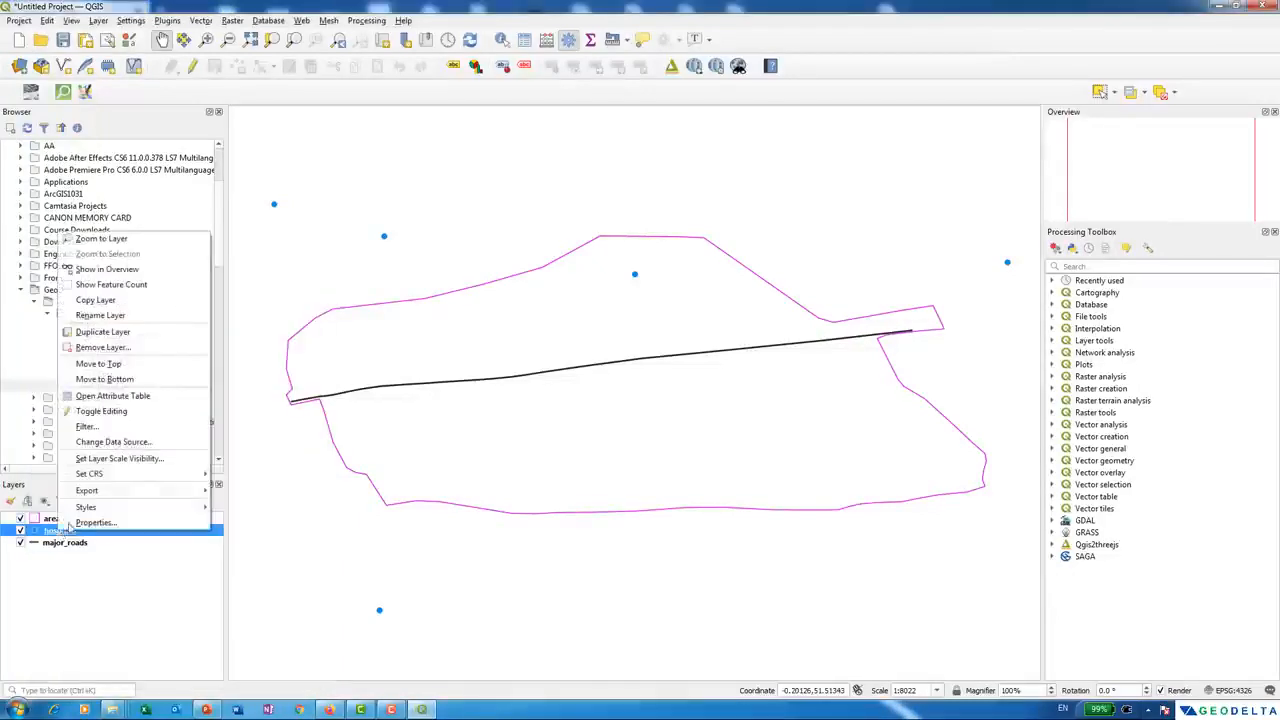
left_click(80, 524)
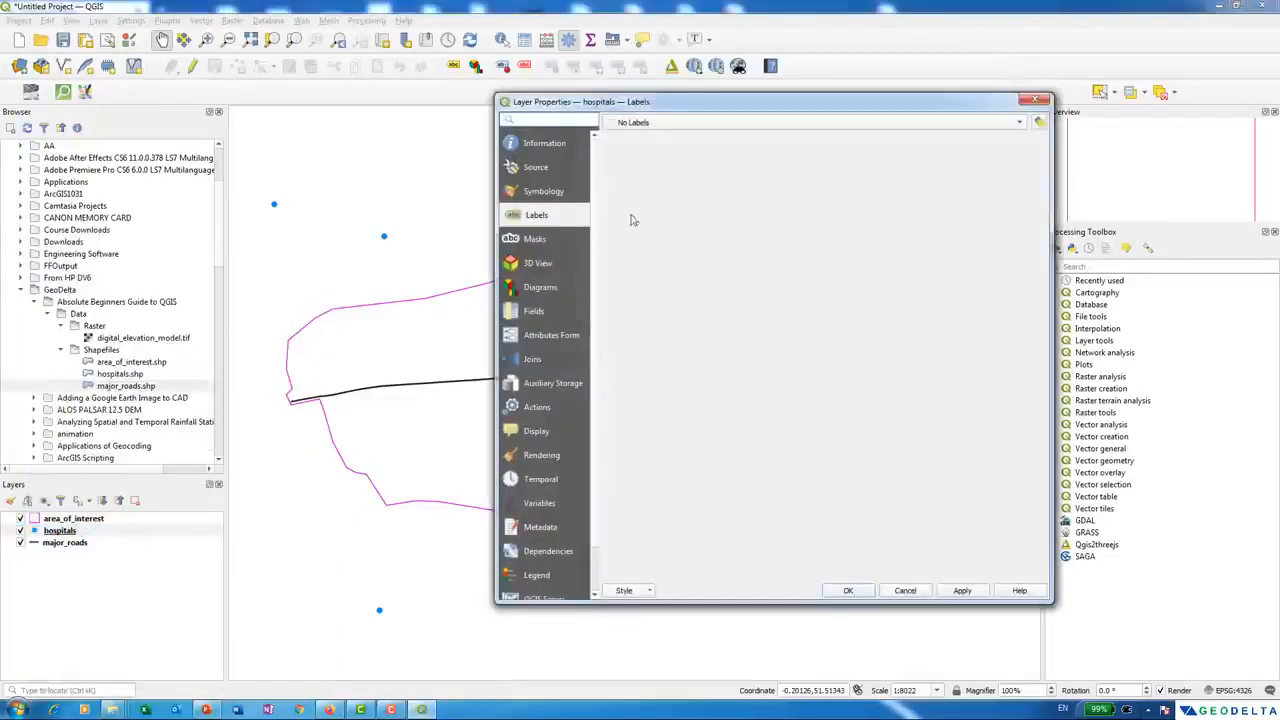
left_click(645, 122)
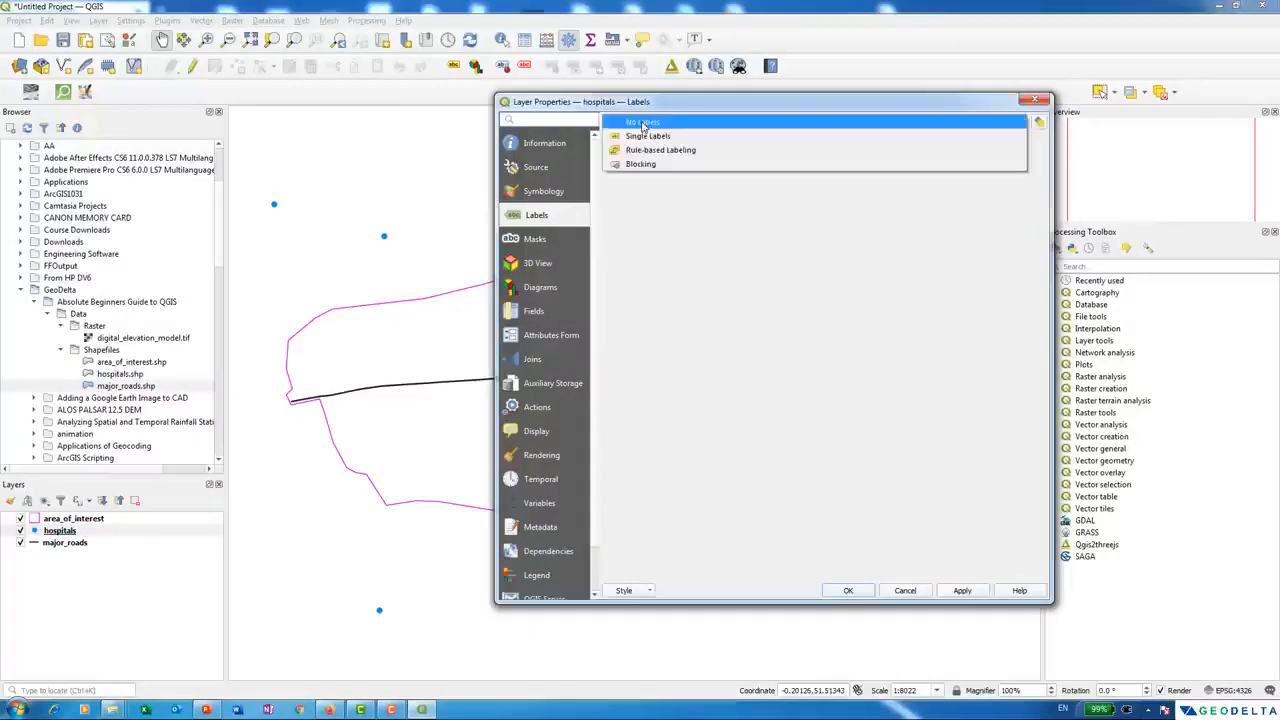
left_click(654, 137)
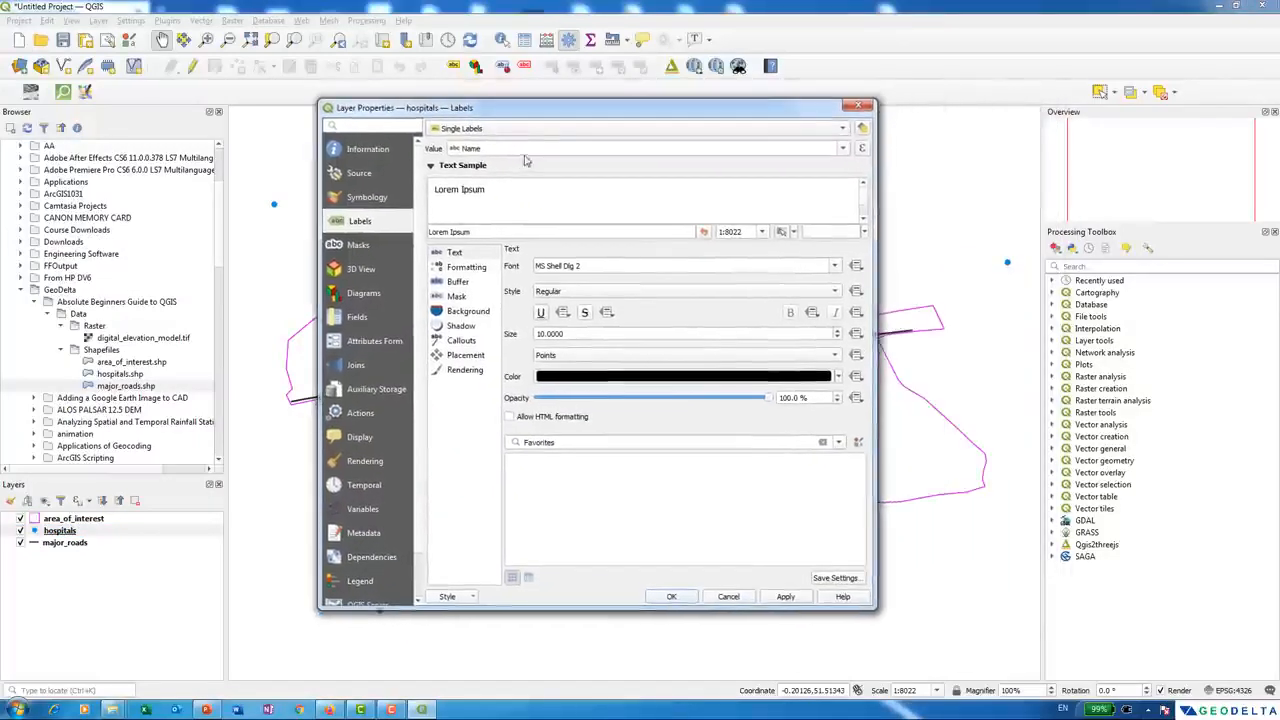
left_click(573, 150)
left_click(479, 171)
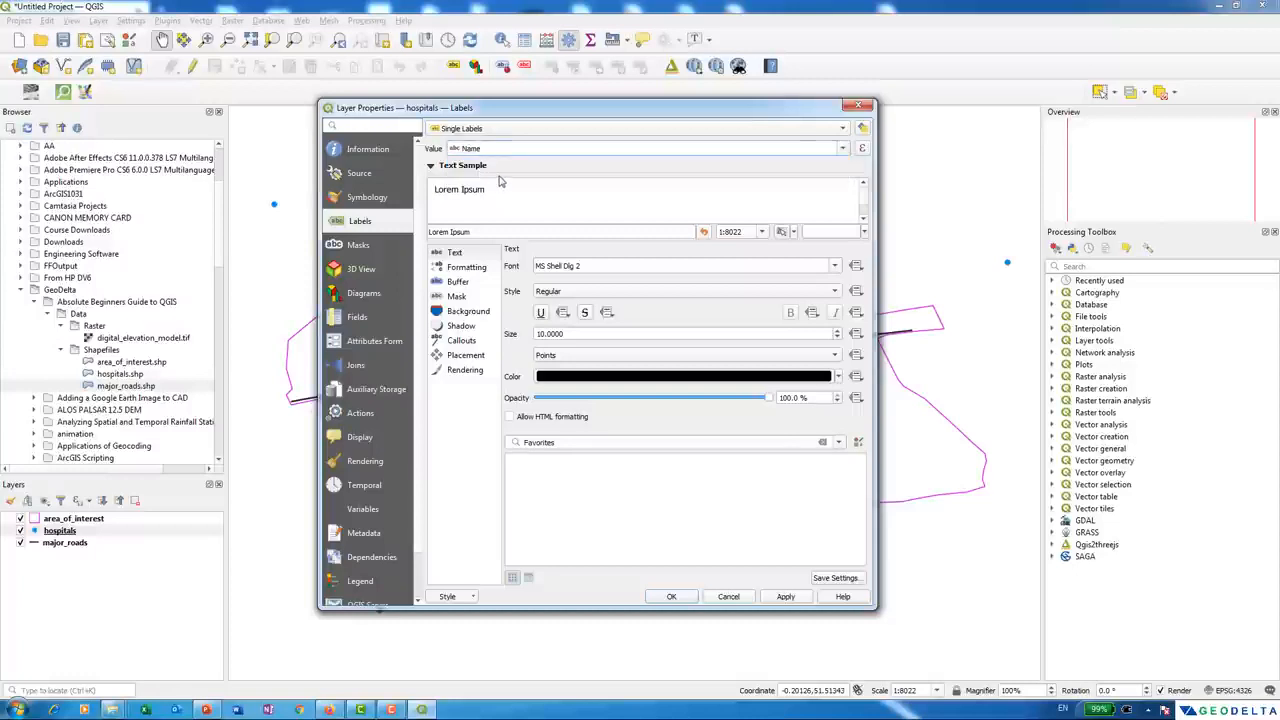
- Check the font and style choices for the hospitals labels, keep the Regular style, and apply the labels to the map
left_click_drag(547, 116, 356, 258)
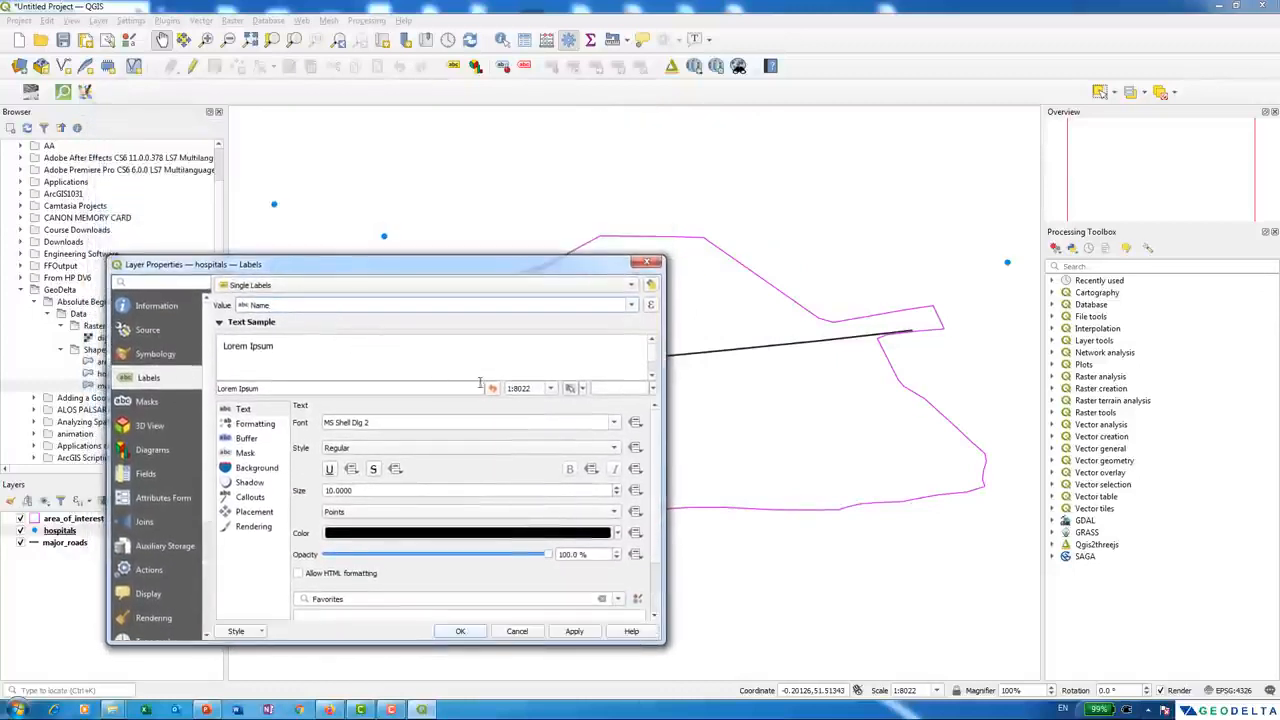
left_click(615, 422)
left_click(617, 423)
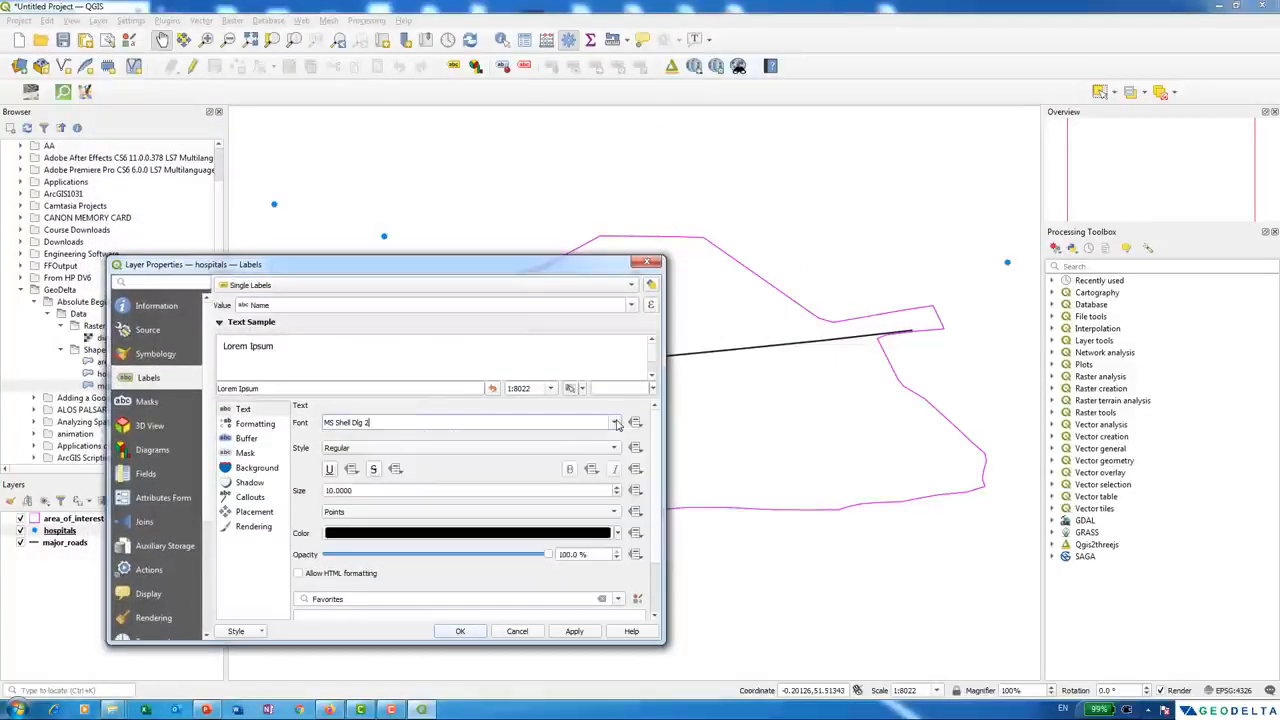
left_click(615, 448)
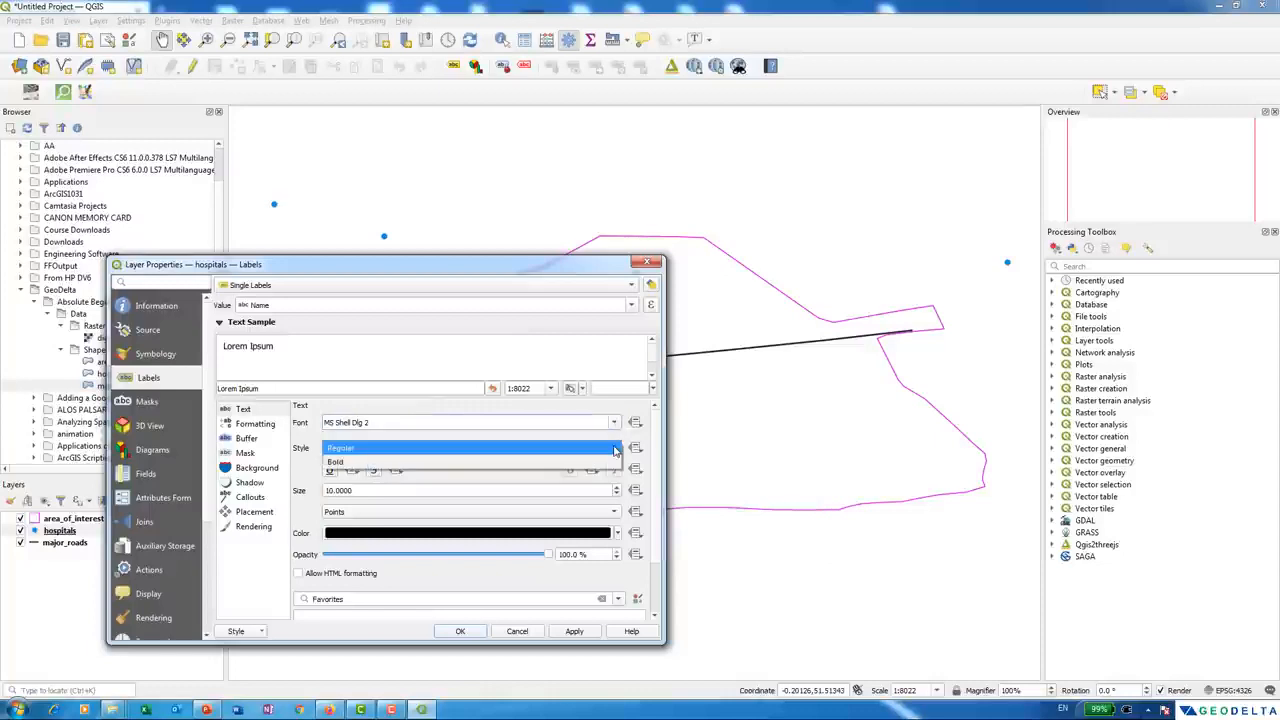
left_click(615, 451)
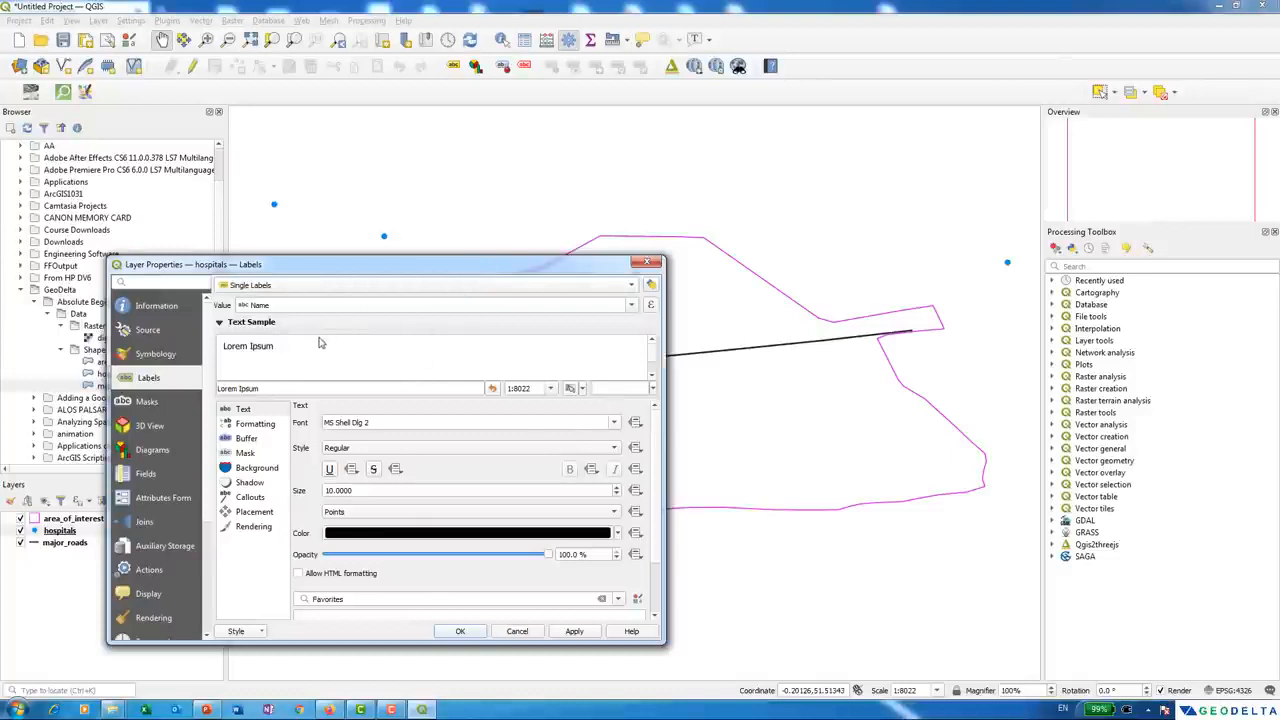
left_click(575, 634)
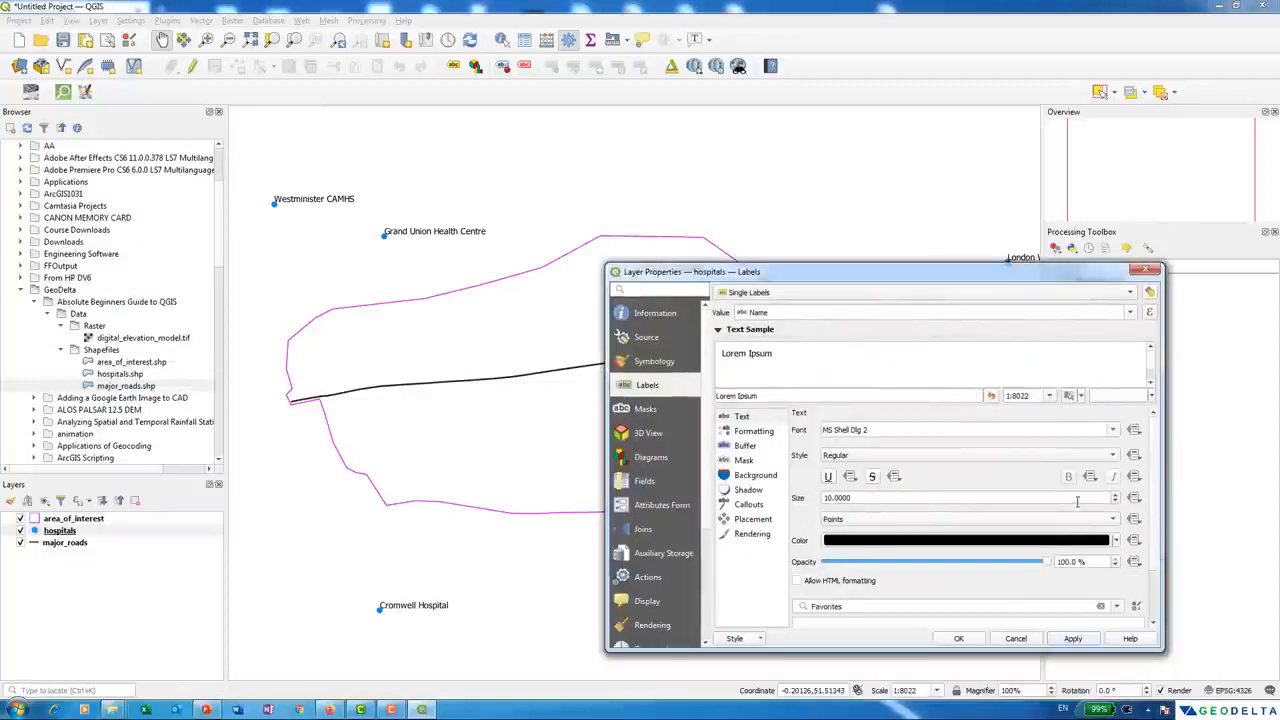
- Set the hospitals label size to 12 points and the text color to red, and accept the label settings
left_click(1116, 495)
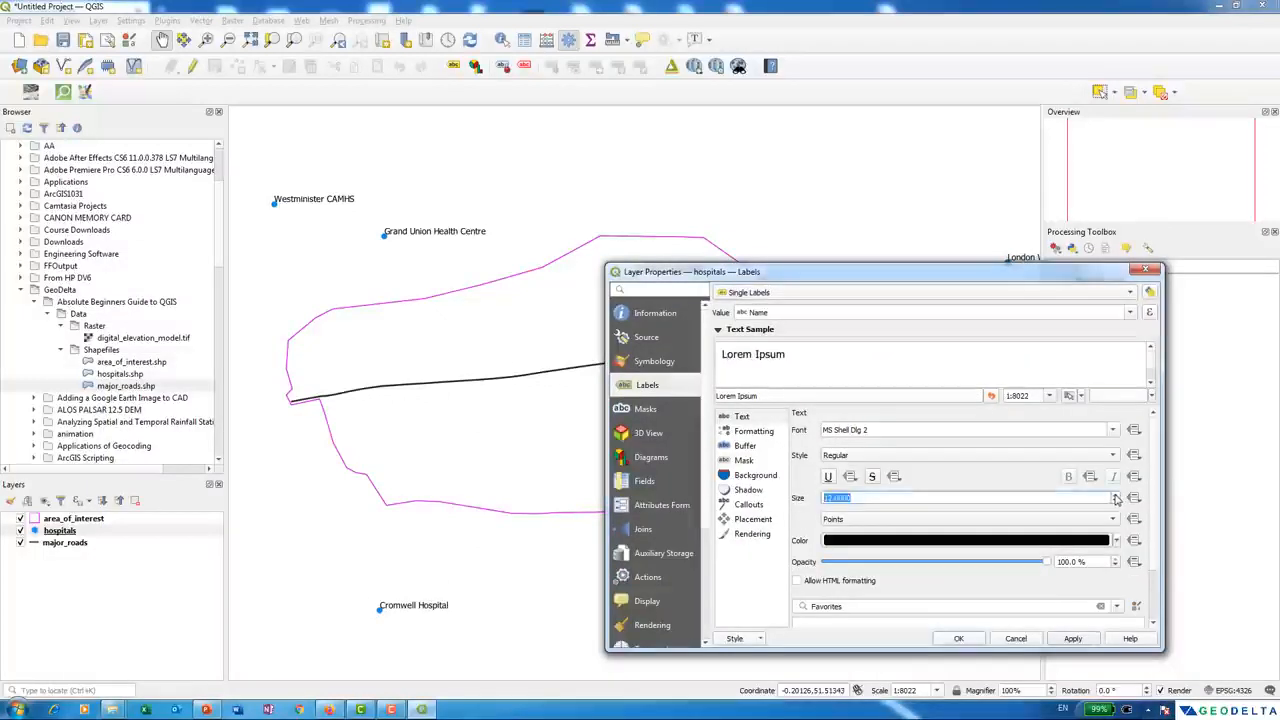
left_click(857, 496)
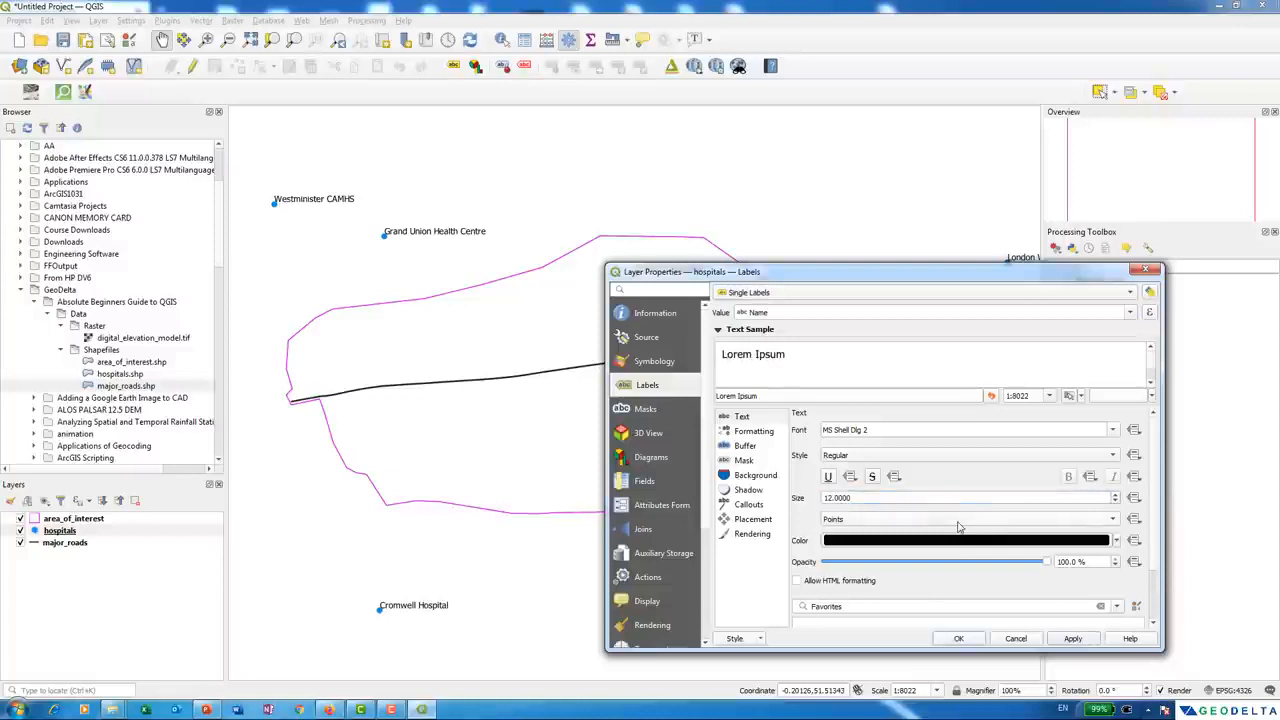
left_click(1117, 541)
left_click_drag(919, 515, 937, 515)
left_click(945, 617)
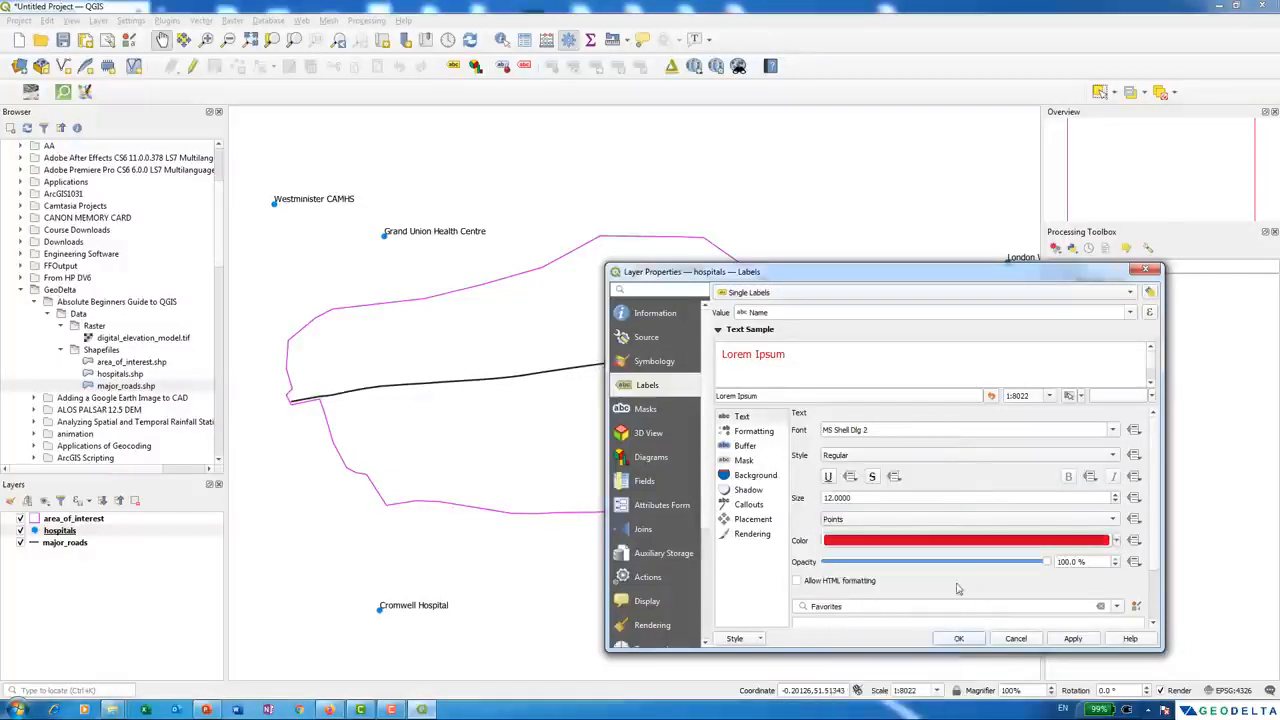
left_click(1071, 639)
left_click(955, 639)
- Zoom and pan the map to examine the hospital labels around the area of interest
left_click(716, 550)
scroll(661, 545, "down", 1)
scroll(661, 545, "up", 1)
left_click_drag(705, 539, 654, 420)
scroll(764, 523, "down", 1)
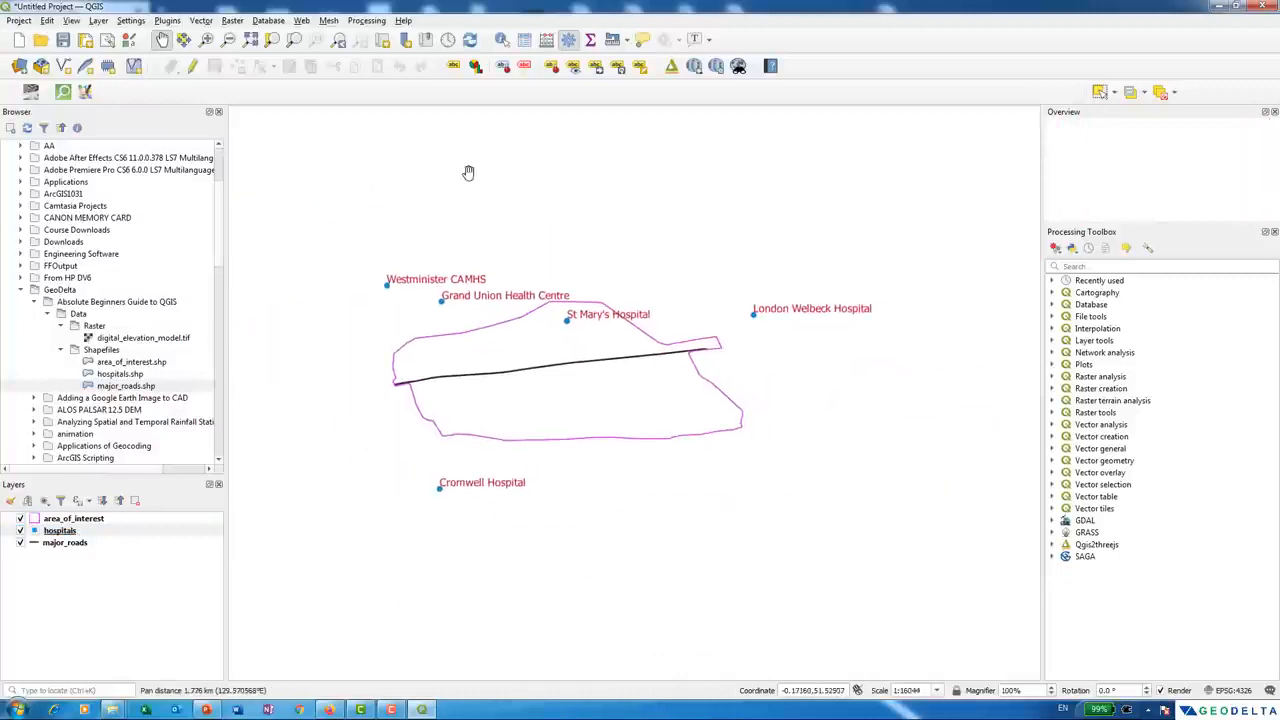
left_click(208, 40)
left_click_drag(358, 262, 1014, 494)
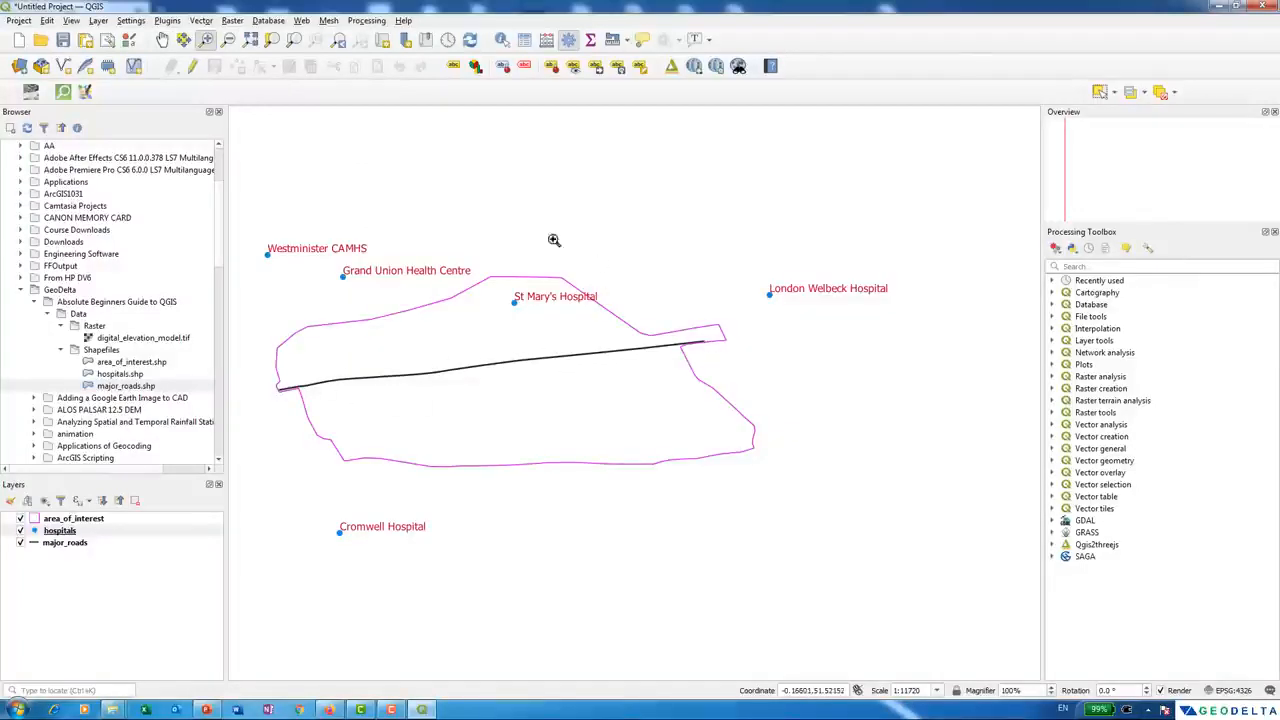
left_click(162, 40)
left_click_drag(431, 254, 490, 252)
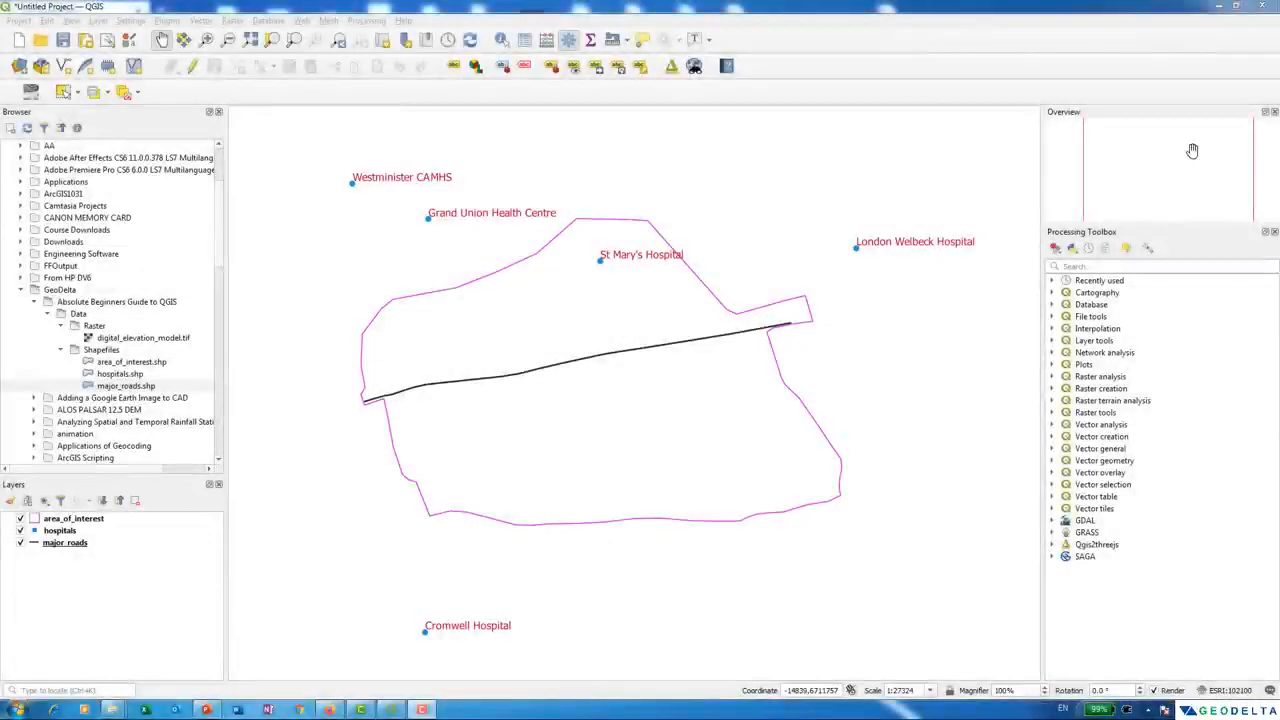
- Find the QuickMapServices plugin in the plugin manager, install it, and close the manager
left_click(167, 20)
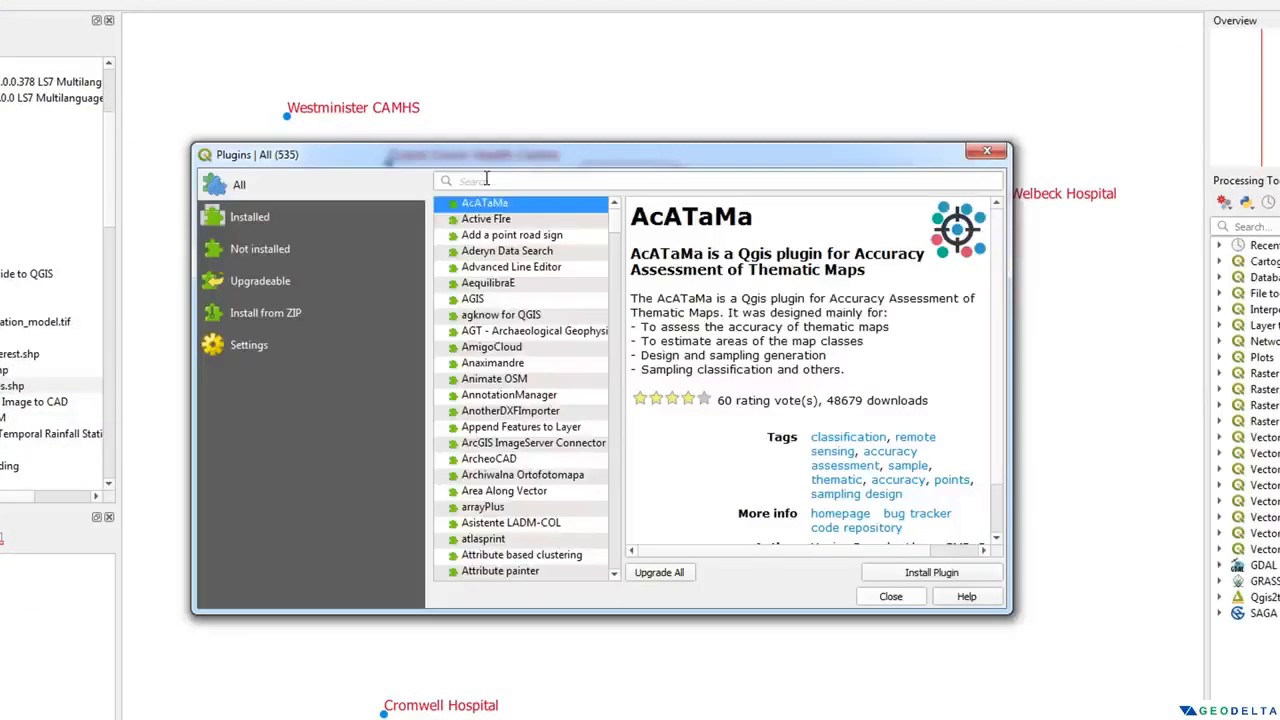
left_click(486, 179)
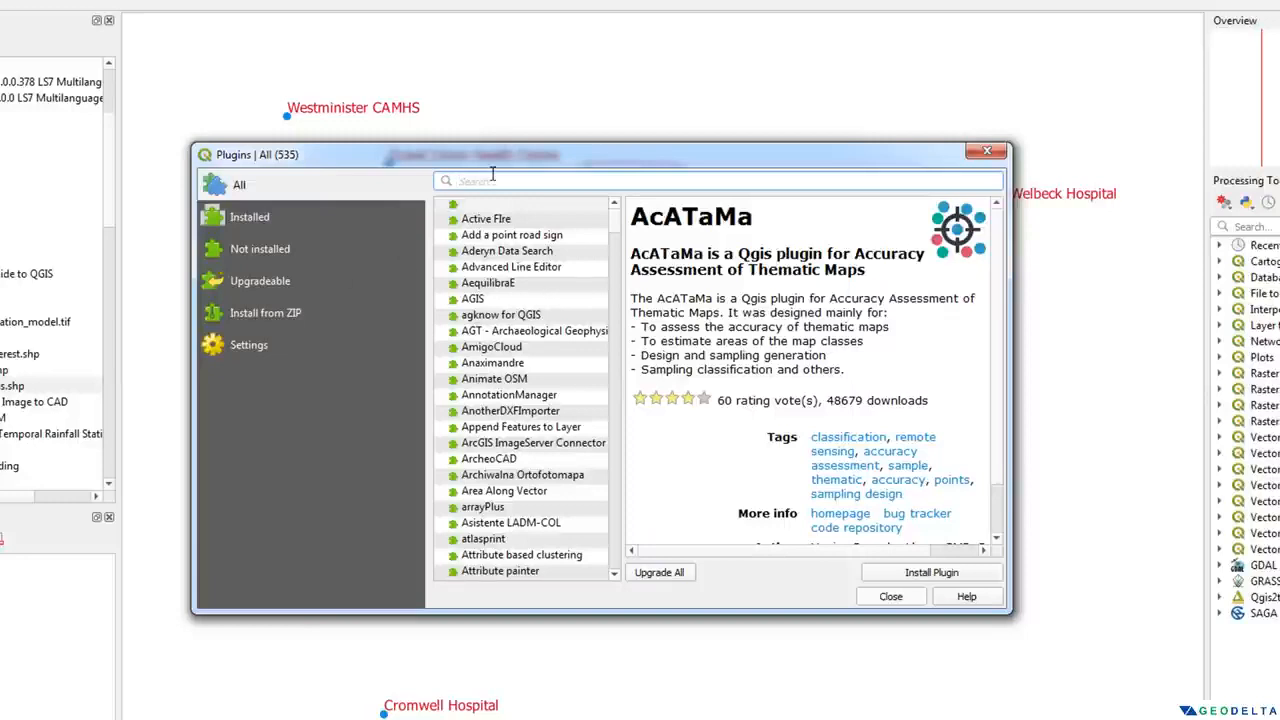
type("quickm")
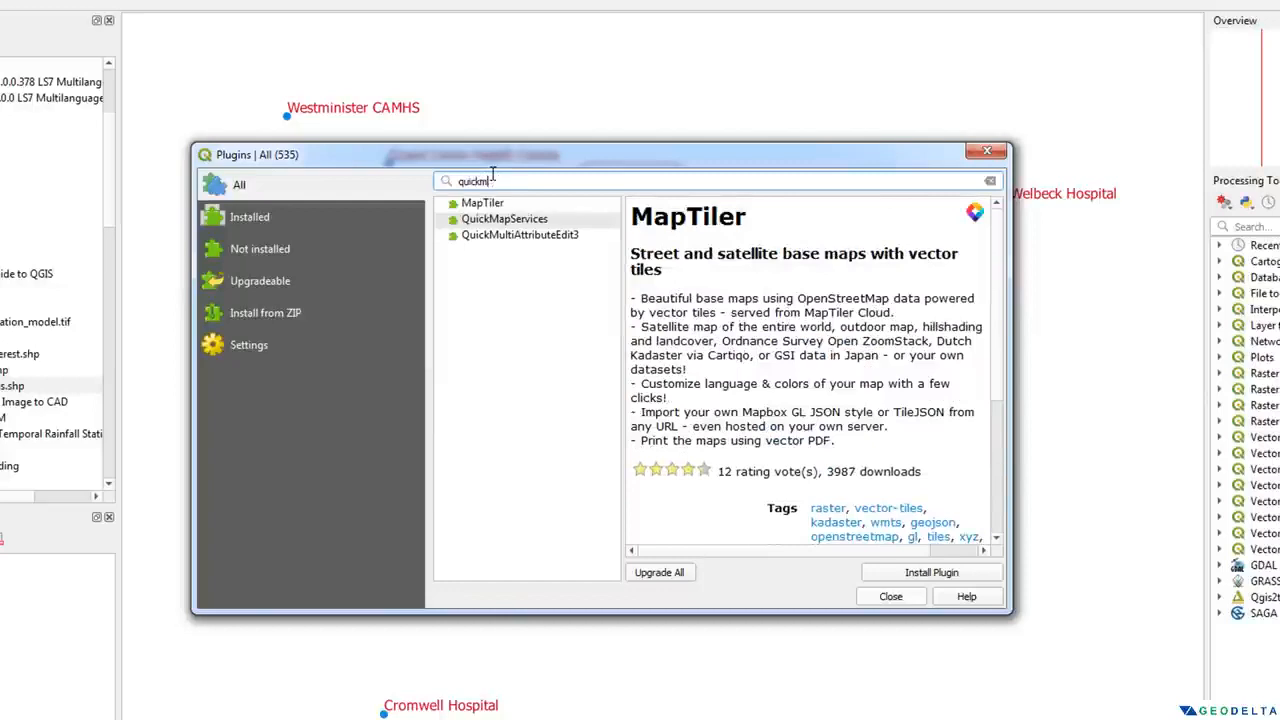
key("BackSpace")
type("mapservices")
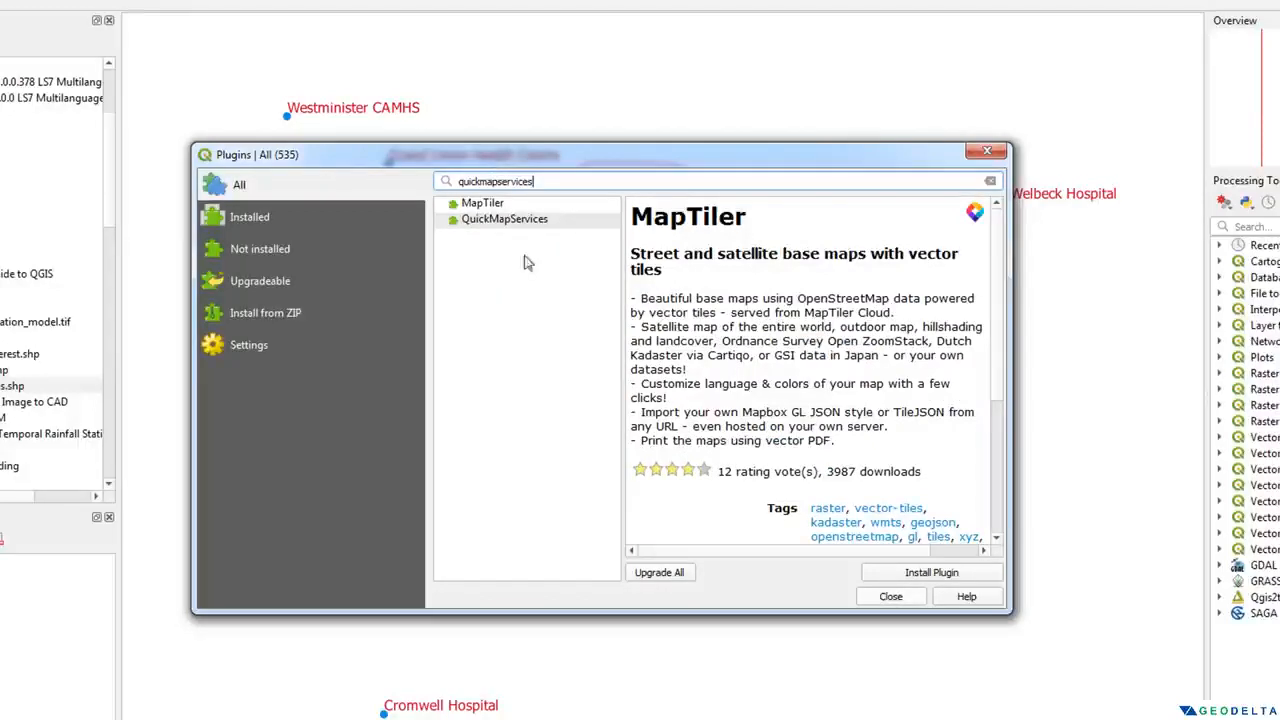
left_click(508, 222)
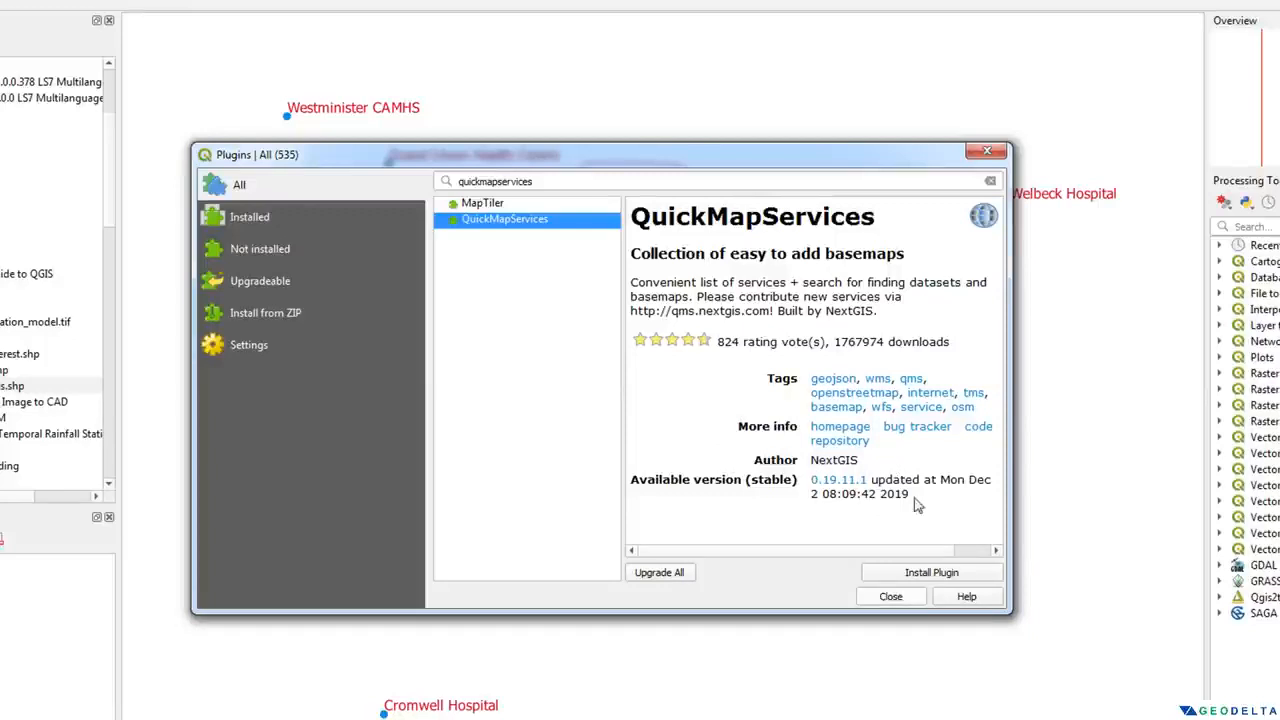
left_click(911, 579)
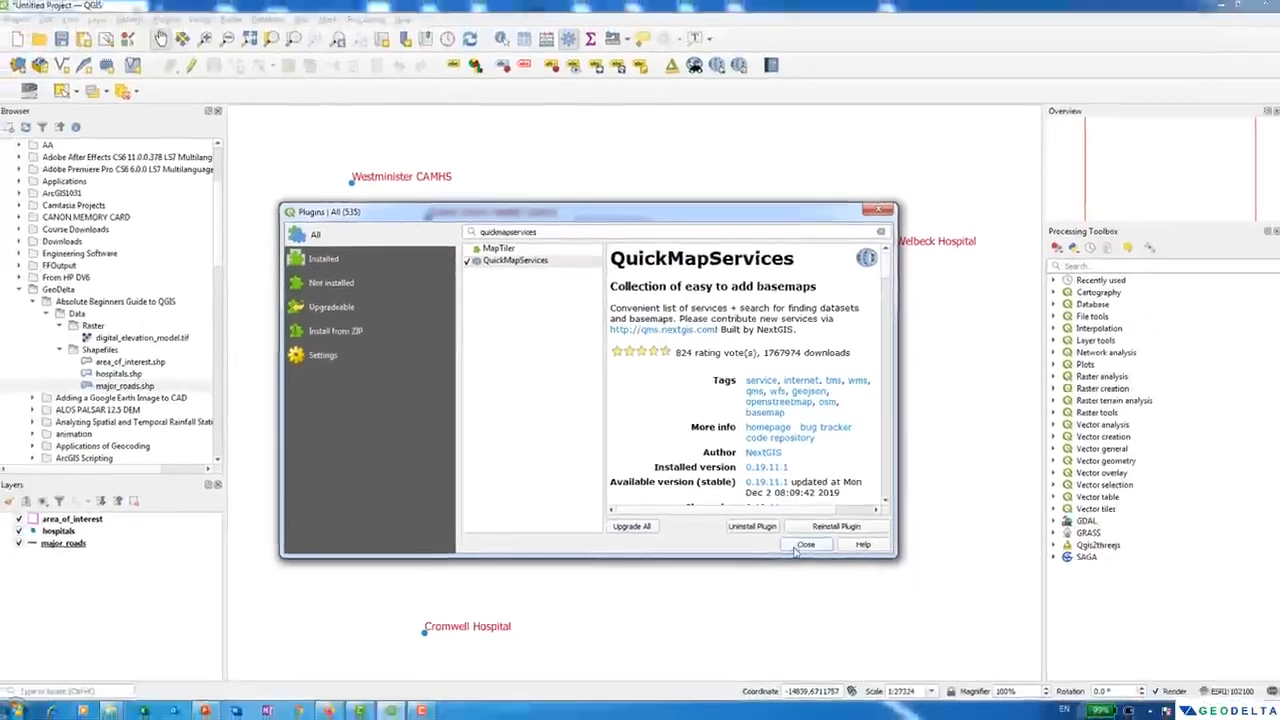
left_click(805, 545)
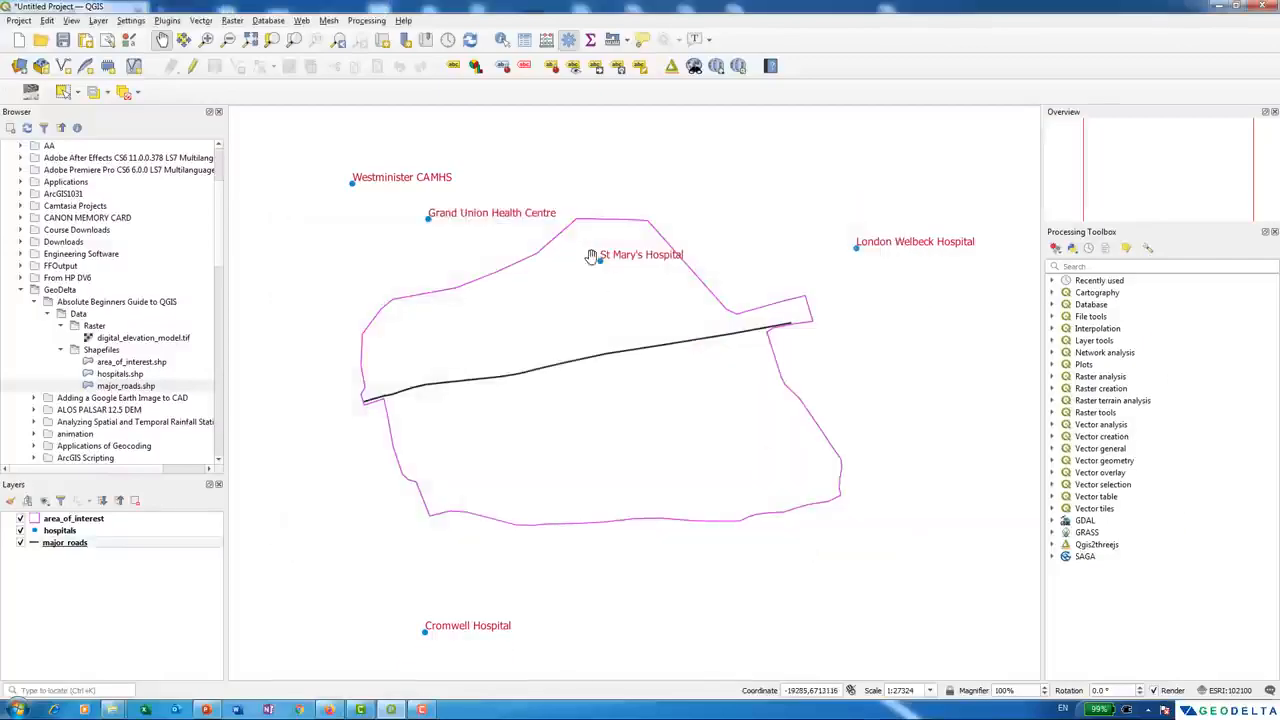
- Add the OSM Standard basemap to the project from QuickMapServices
left_click(303, 22)
mouse_move(320, 68)
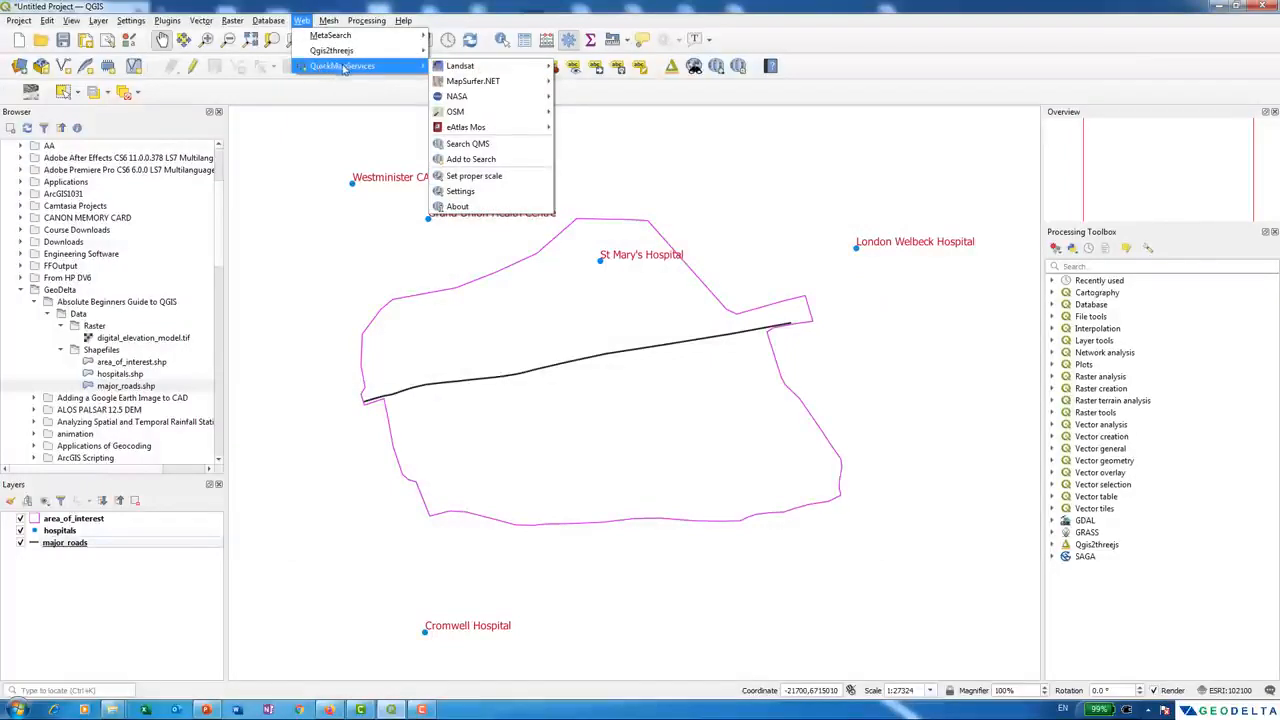
mouse_move(493, 112)
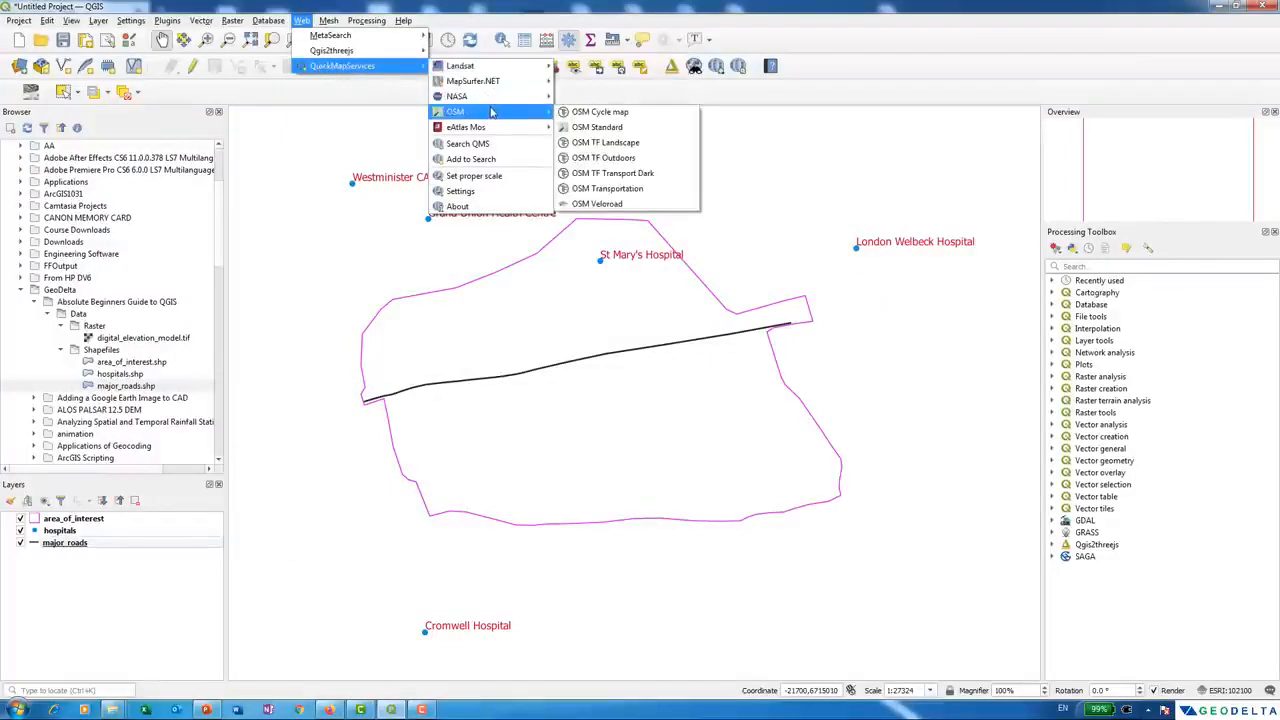
left_click(622, 131)
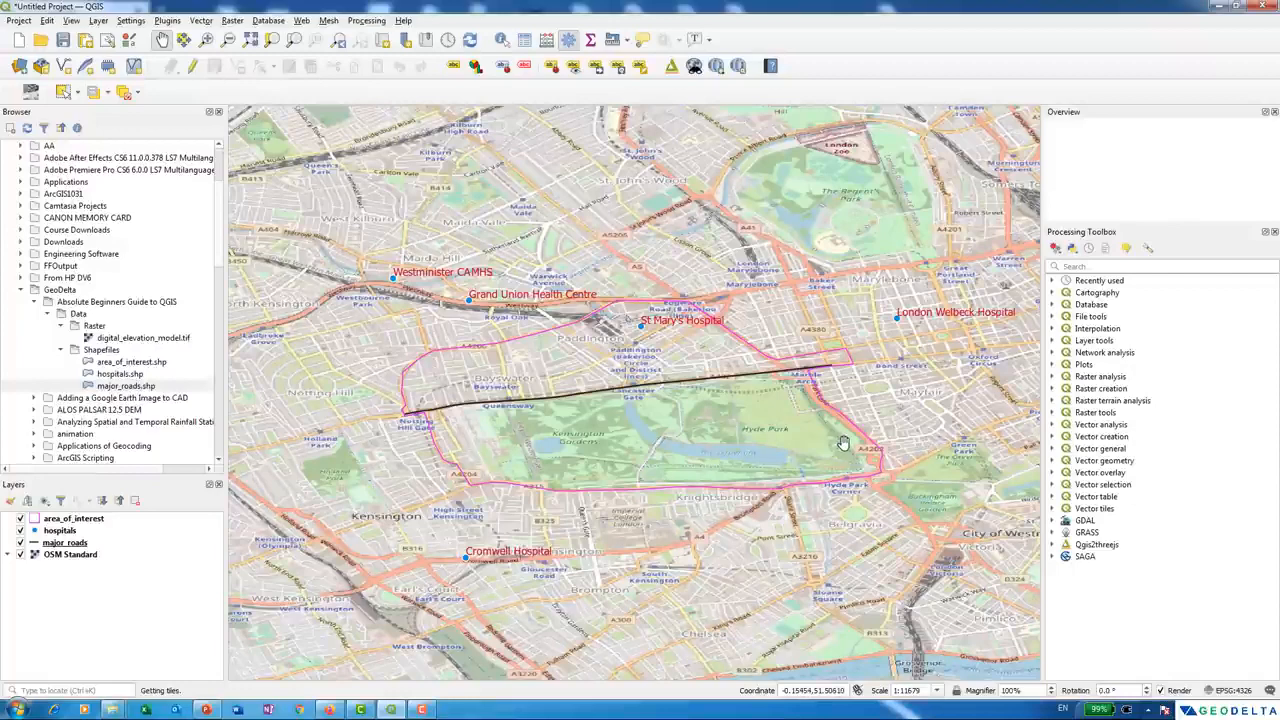
- Examine how the OSM Standard basemap lines up with the London layers, from street level out to all of Europe
left_click_drag(785, 442, 860, 521)
scroll(717, 456, "up", 1)
scroll(717, 457, "down", 1)
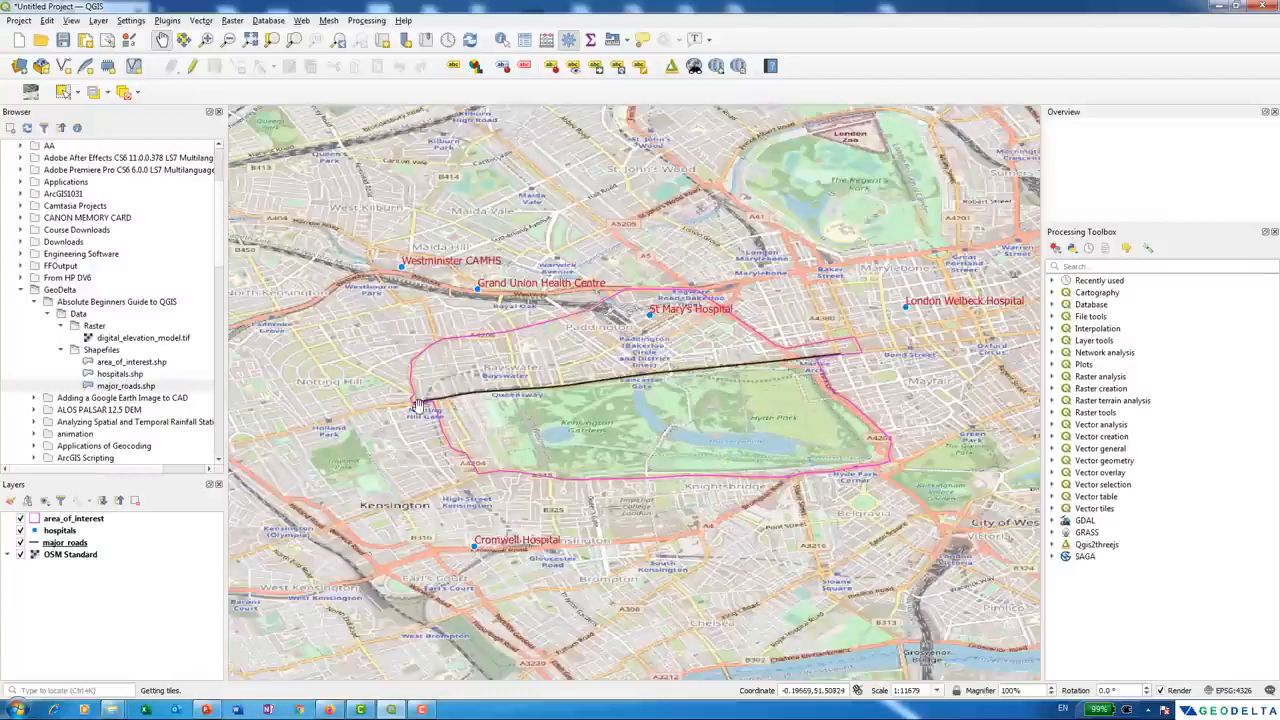
scroll(698, 370, "up", 1)
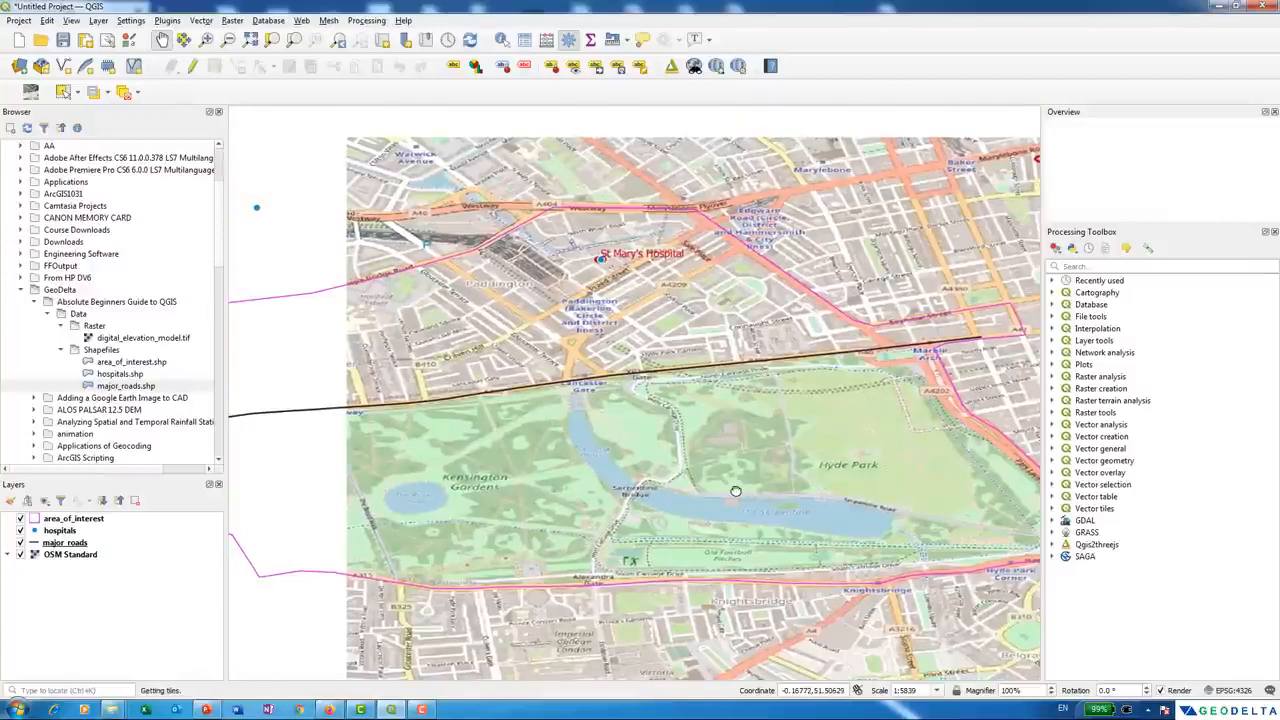
scroll(735, 491, "down", 1)
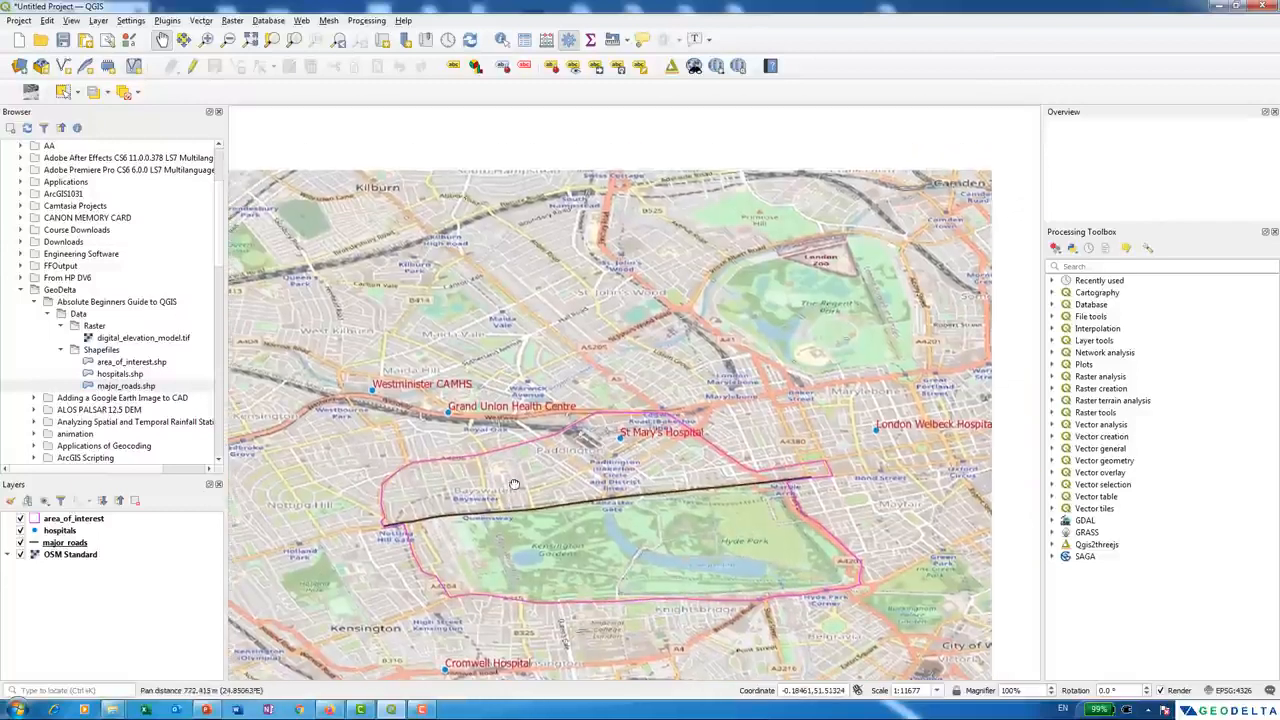
scroll(540, 450, "up", 1)
scroll(535, 475, "down", 1)
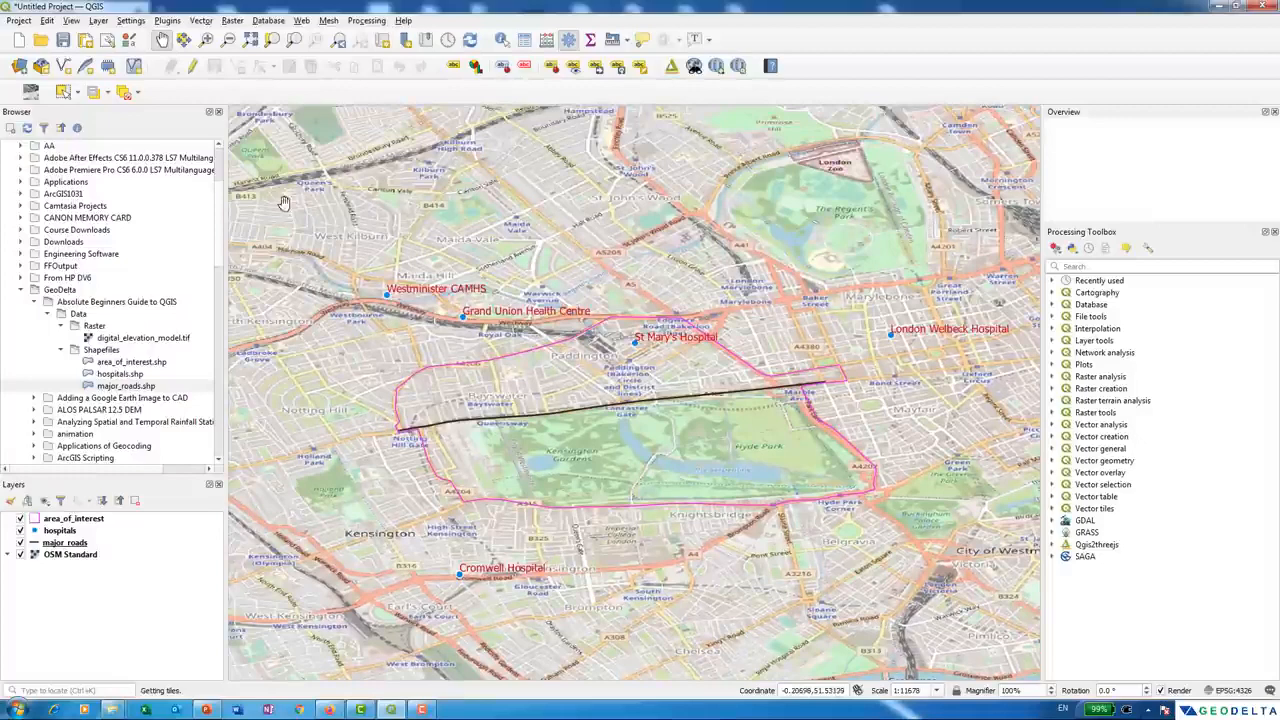
scroll(694, 417, "down", 3)
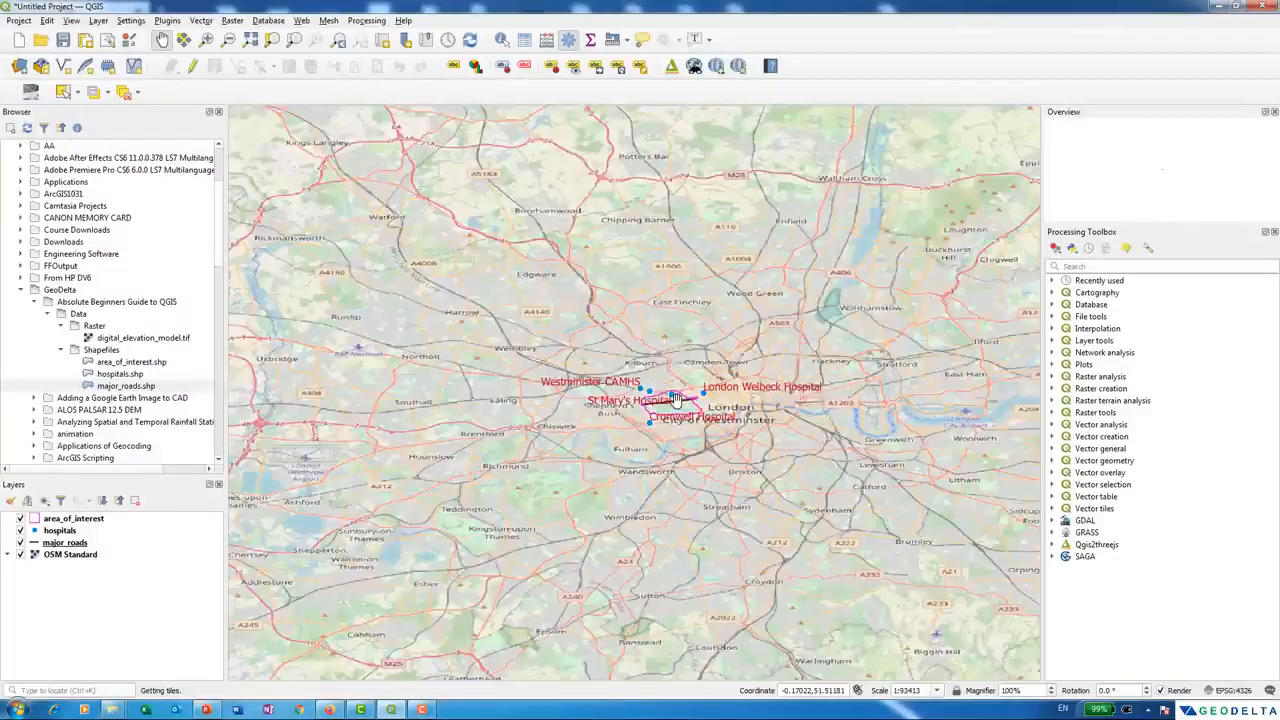
scroll(675, 398, "down", 9)
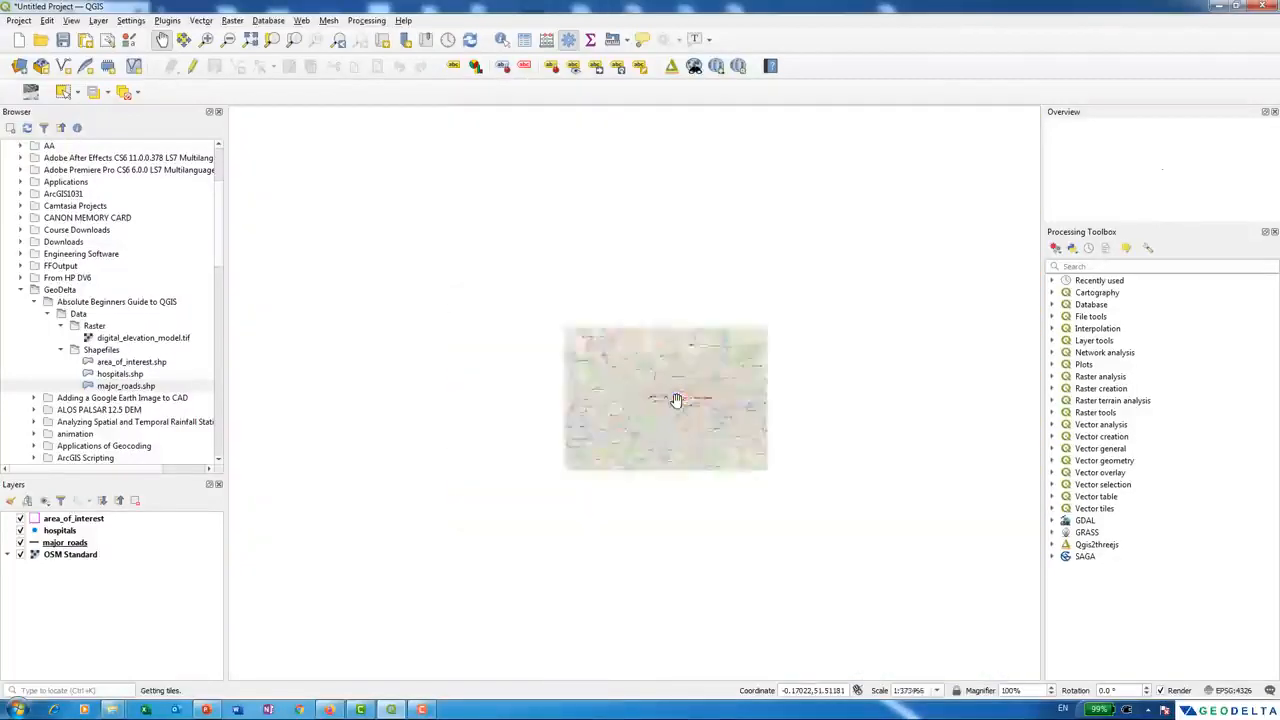
scroll(726, 397, "up", 4)
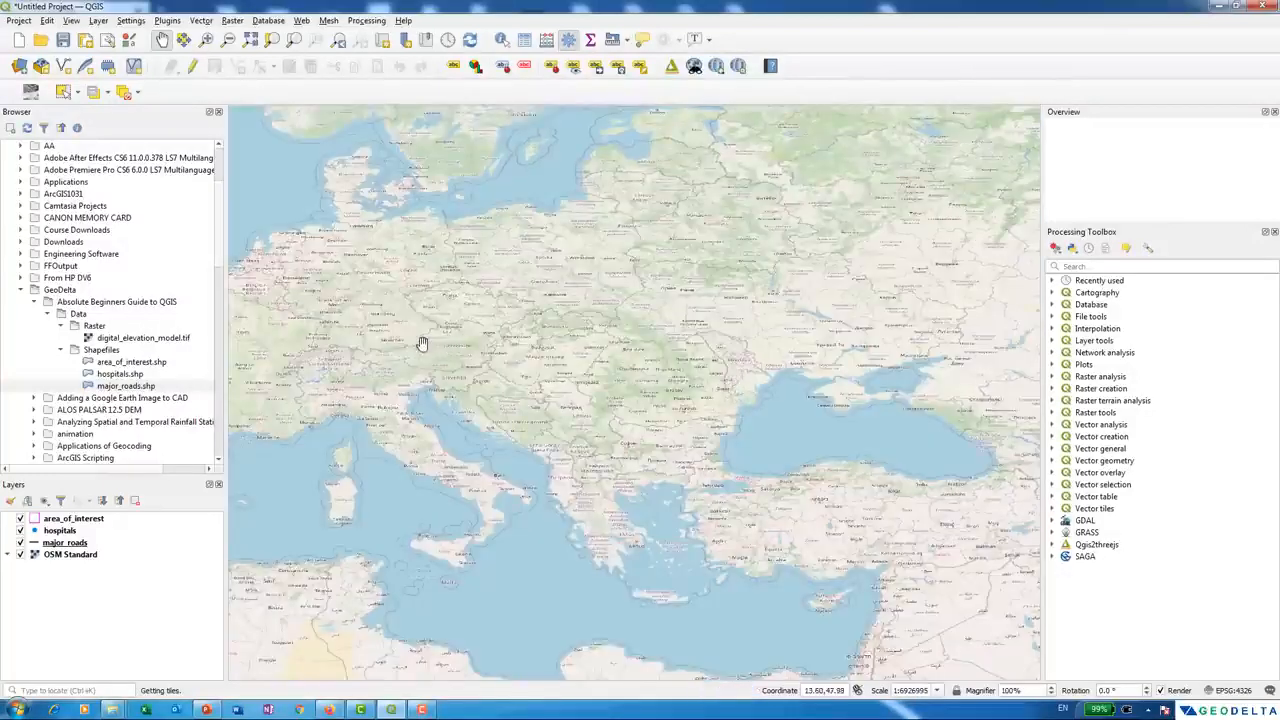
- Zoom the map to the extent of the area_of_interest layer
left_click(90, 519)
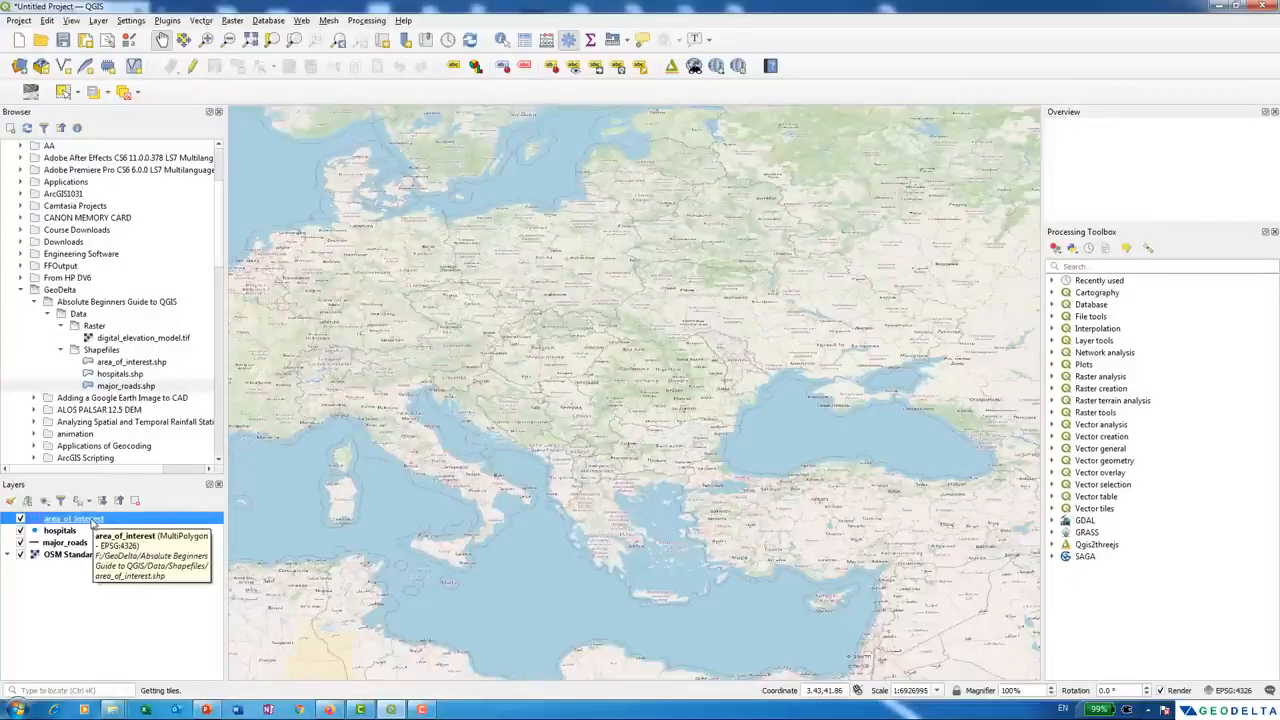
right_click(93, 521)
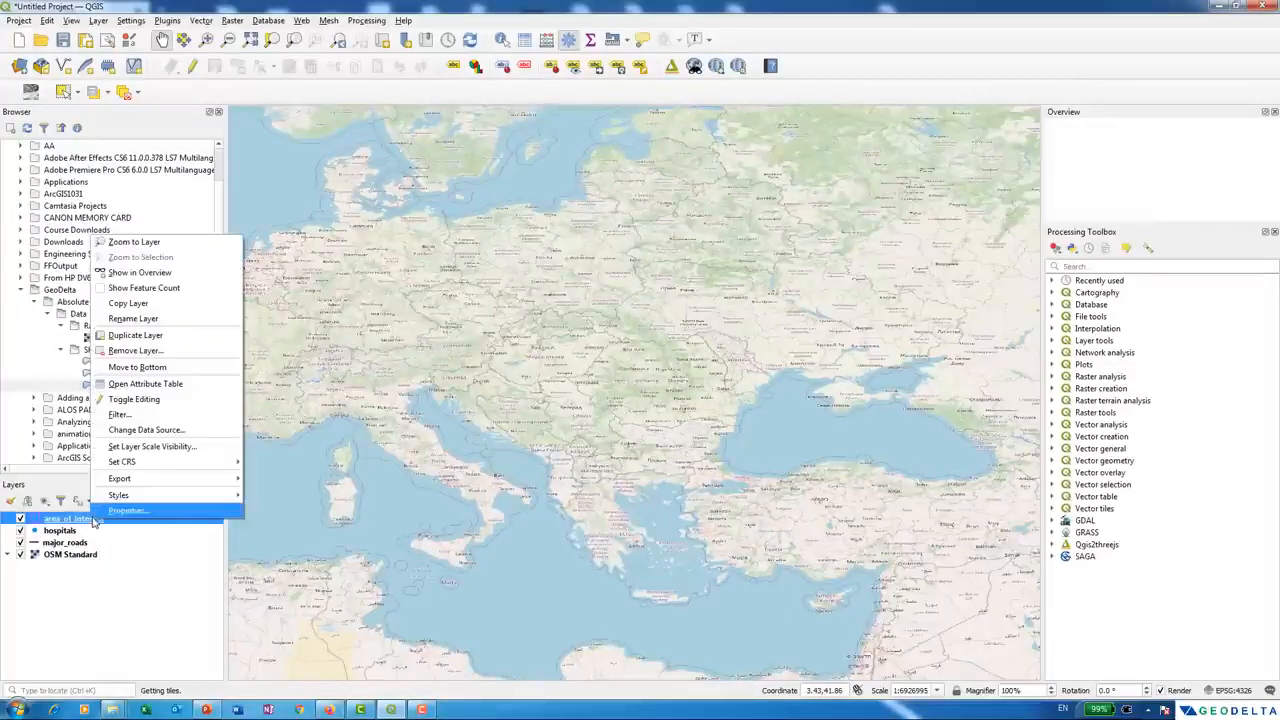
left_click(156, 243)
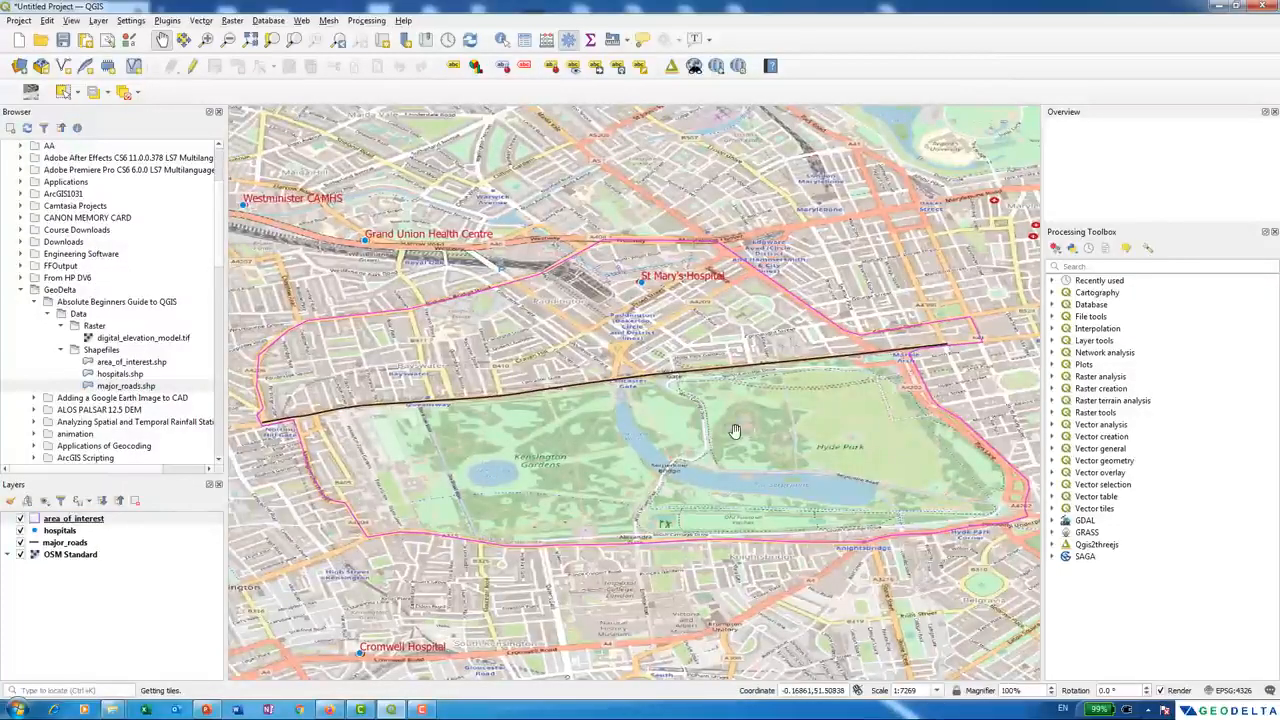
left_click_drag(475, 402, 472, 393)
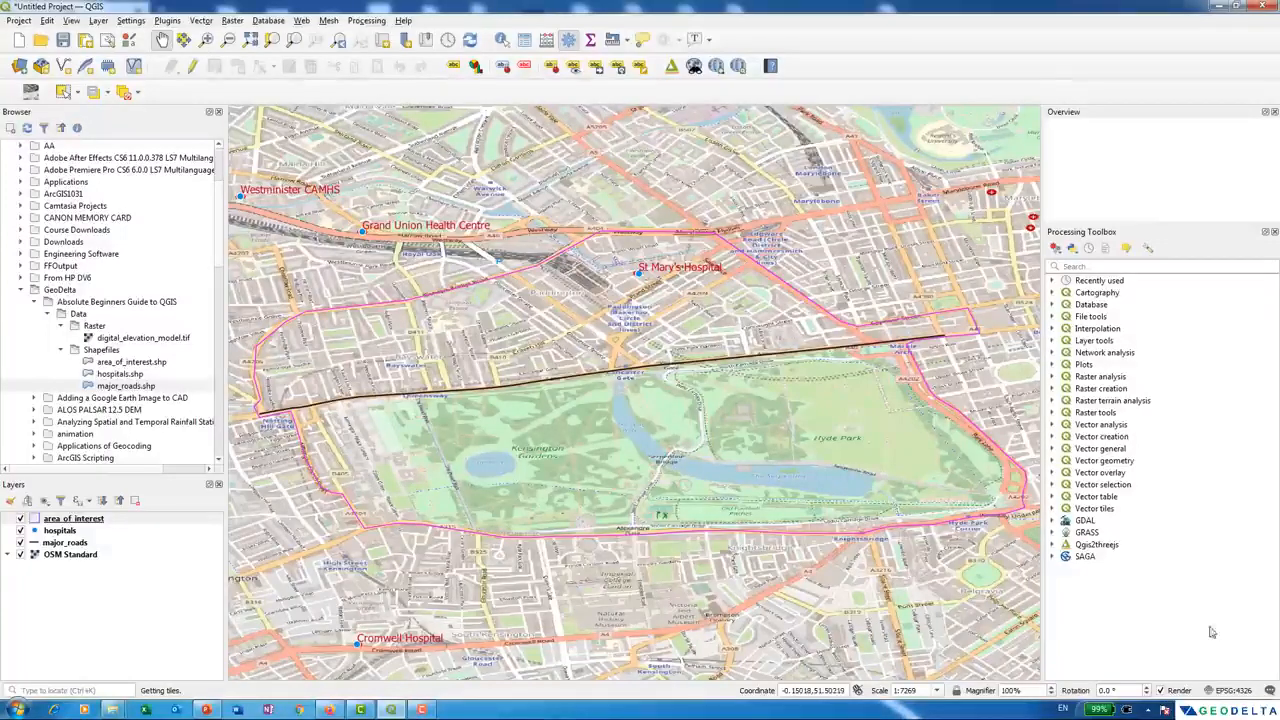
- Find the web mercator systems and set the project CRS to WGS_1984_Web_Mercator_Auxiliary_Sphere (ESRI:102100)
left_click(1233, 690)
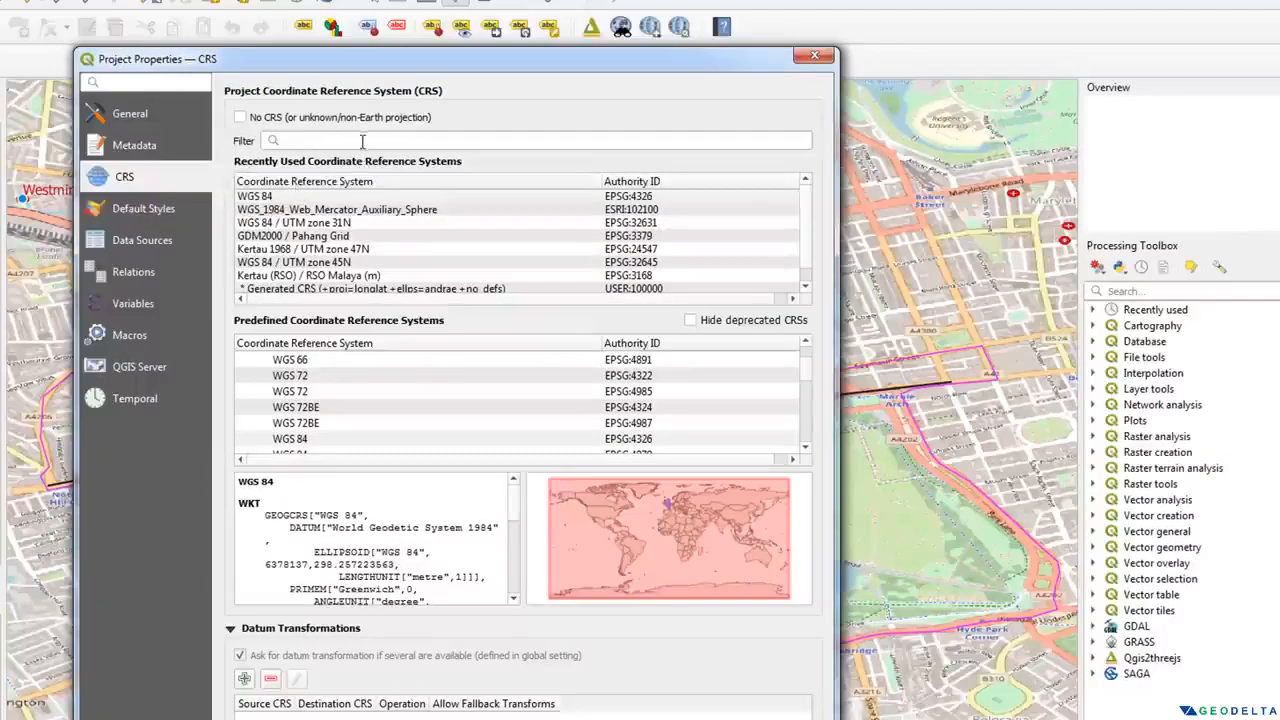
left_click(362, 140)
type("web mercator")
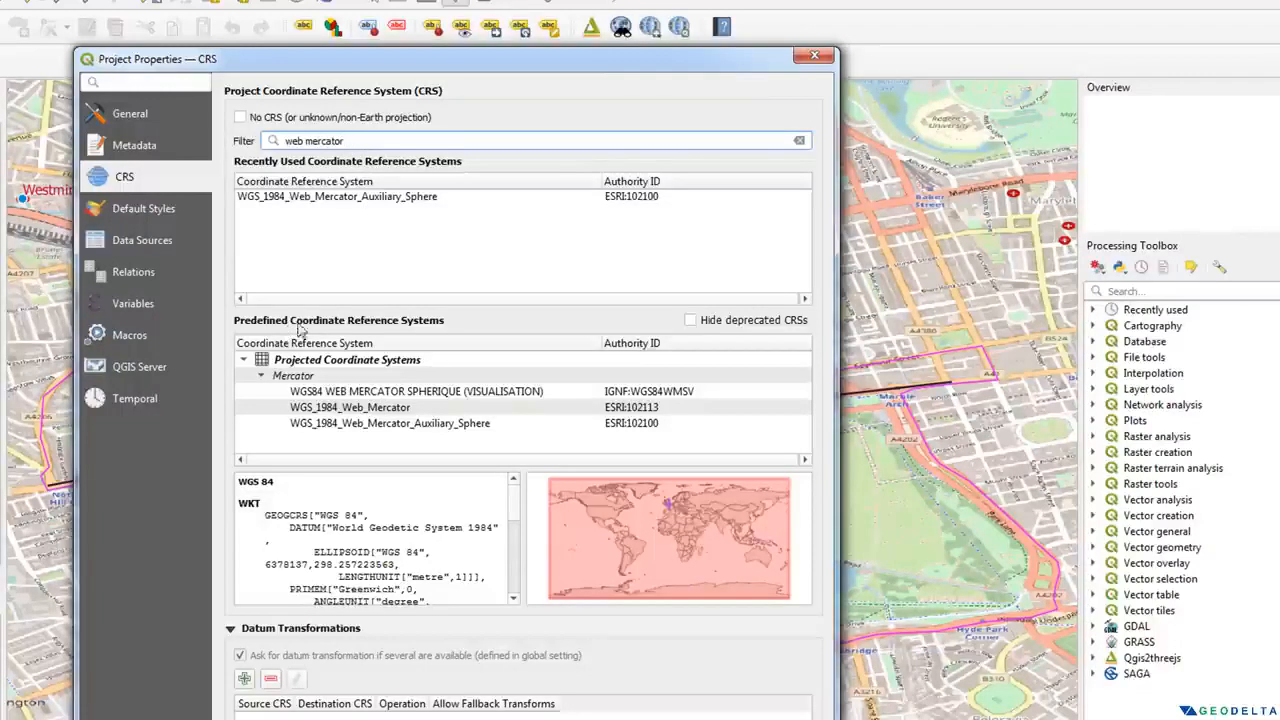
left_click(378, 426)
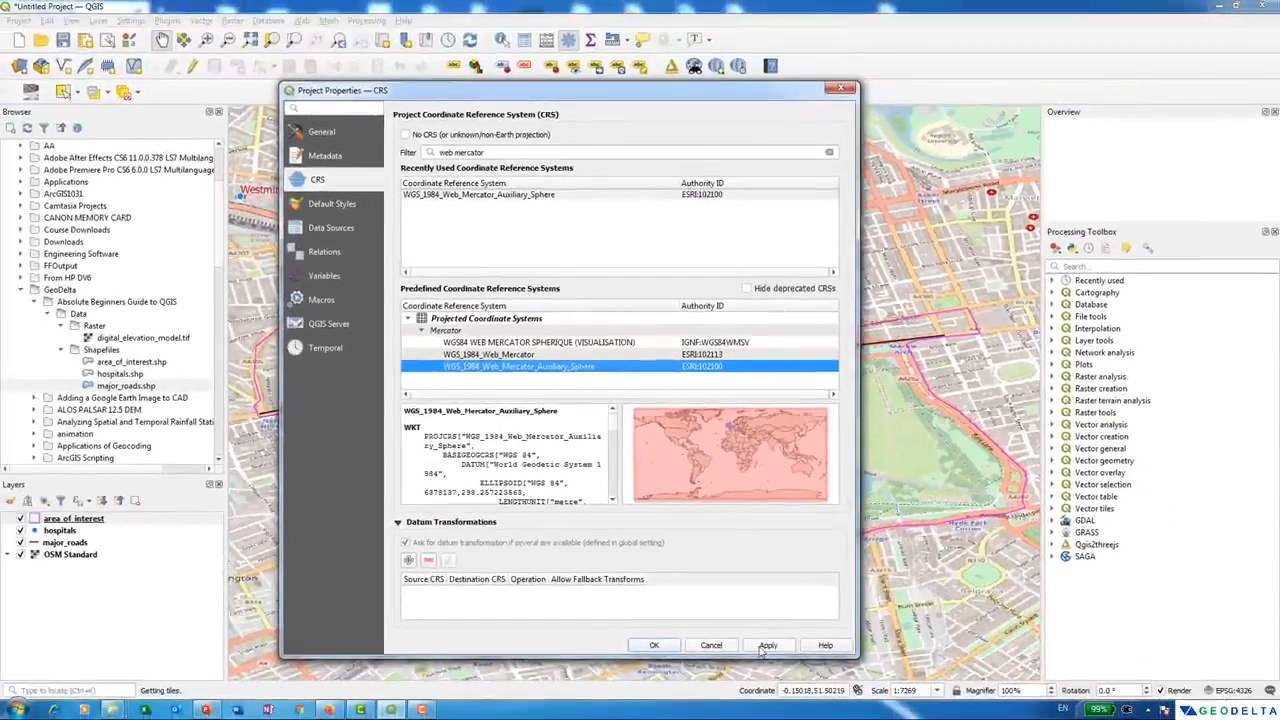
left_click(767, 645)
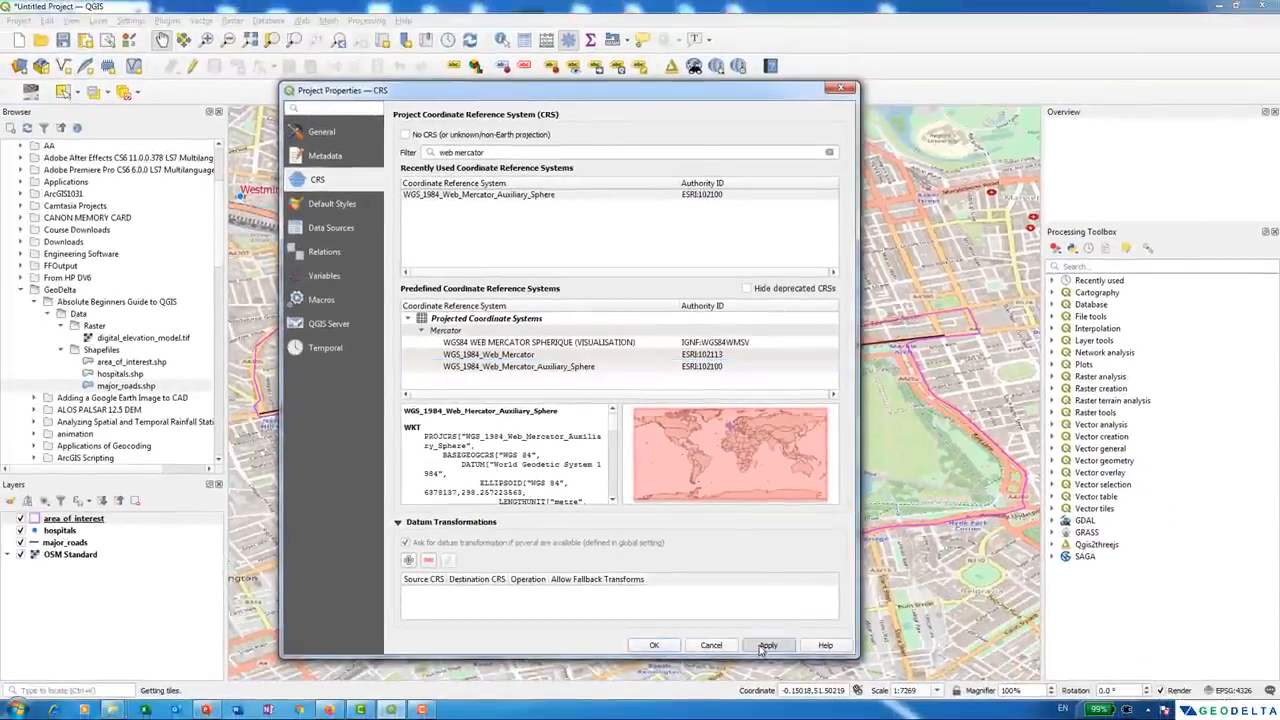
left_click(654, 645)
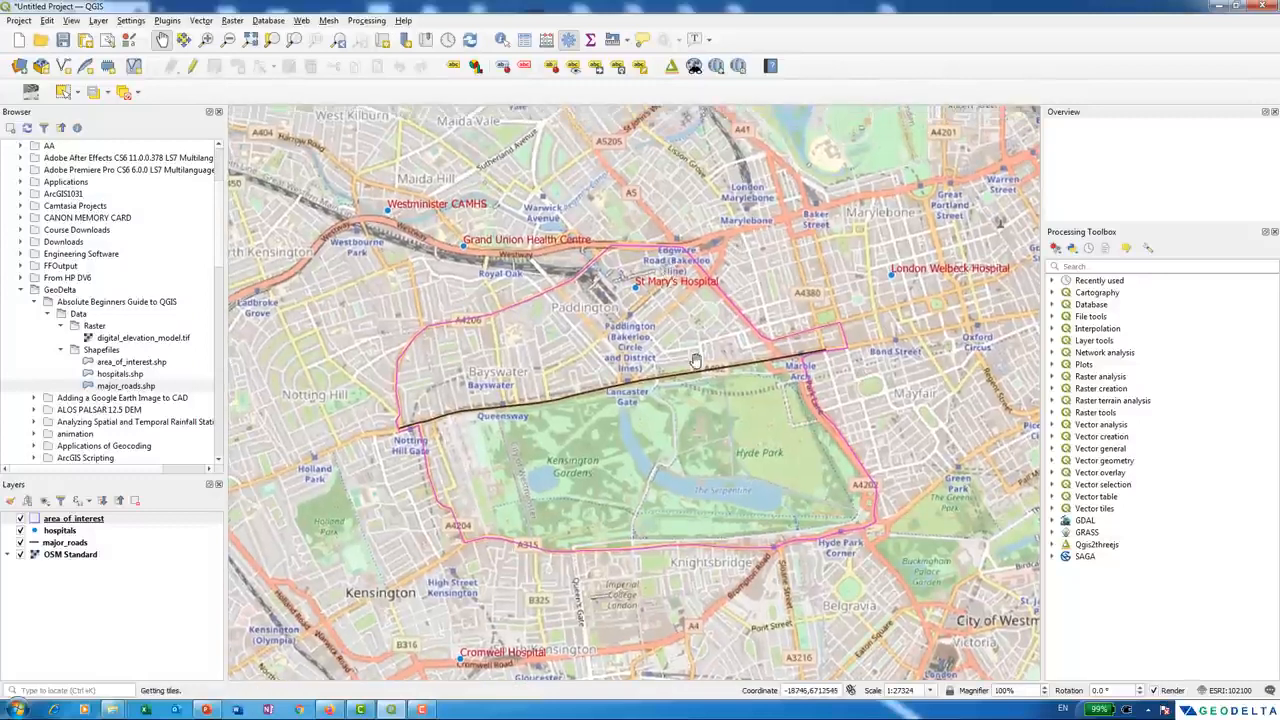
- Examine the reprojected basemap's streets and labels around Paddington, Hyde Park and the area of interest boundary
left_click_drag(720, 416, 656, 406)
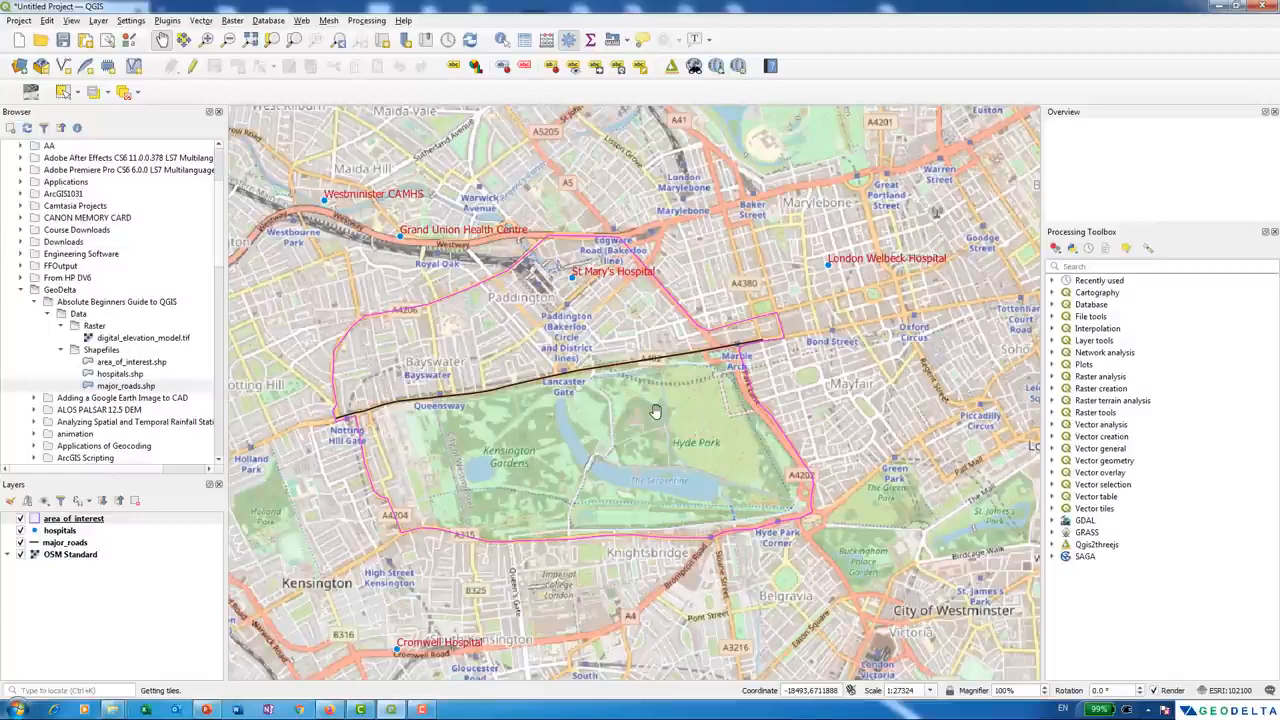
scroll(655, 411, "up", 3)
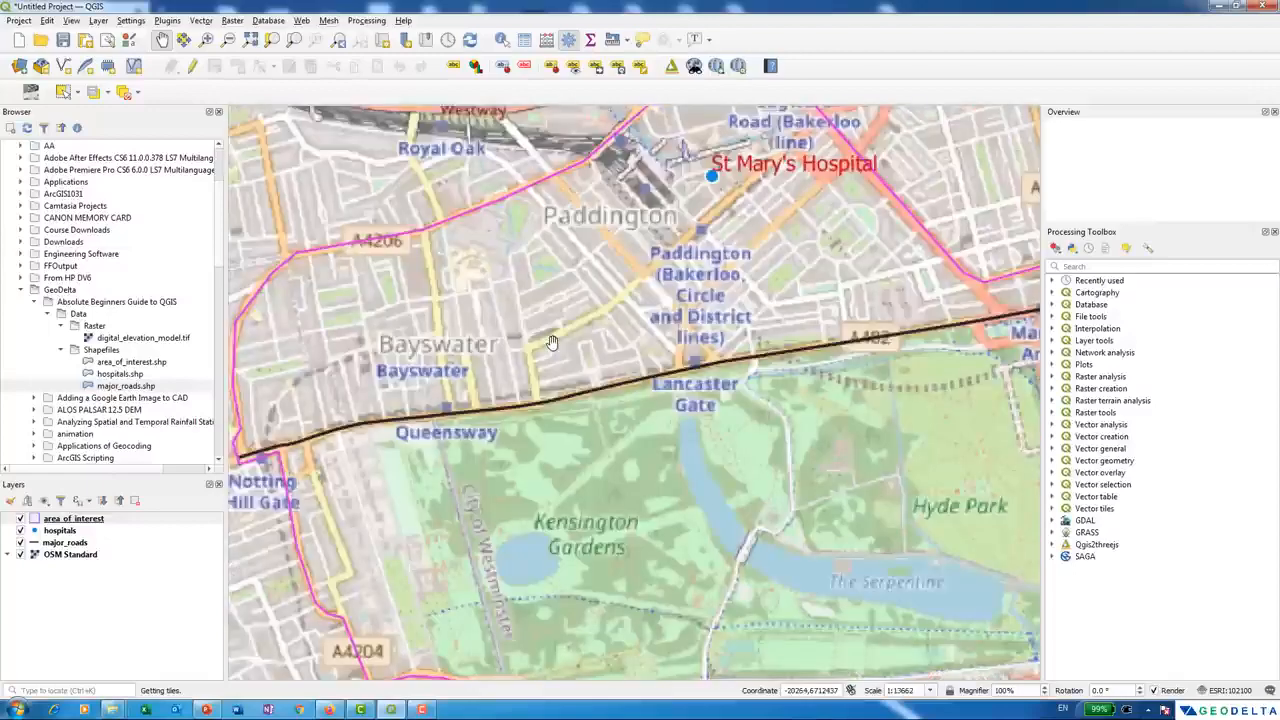
scroll(658, 428, "down", 2)
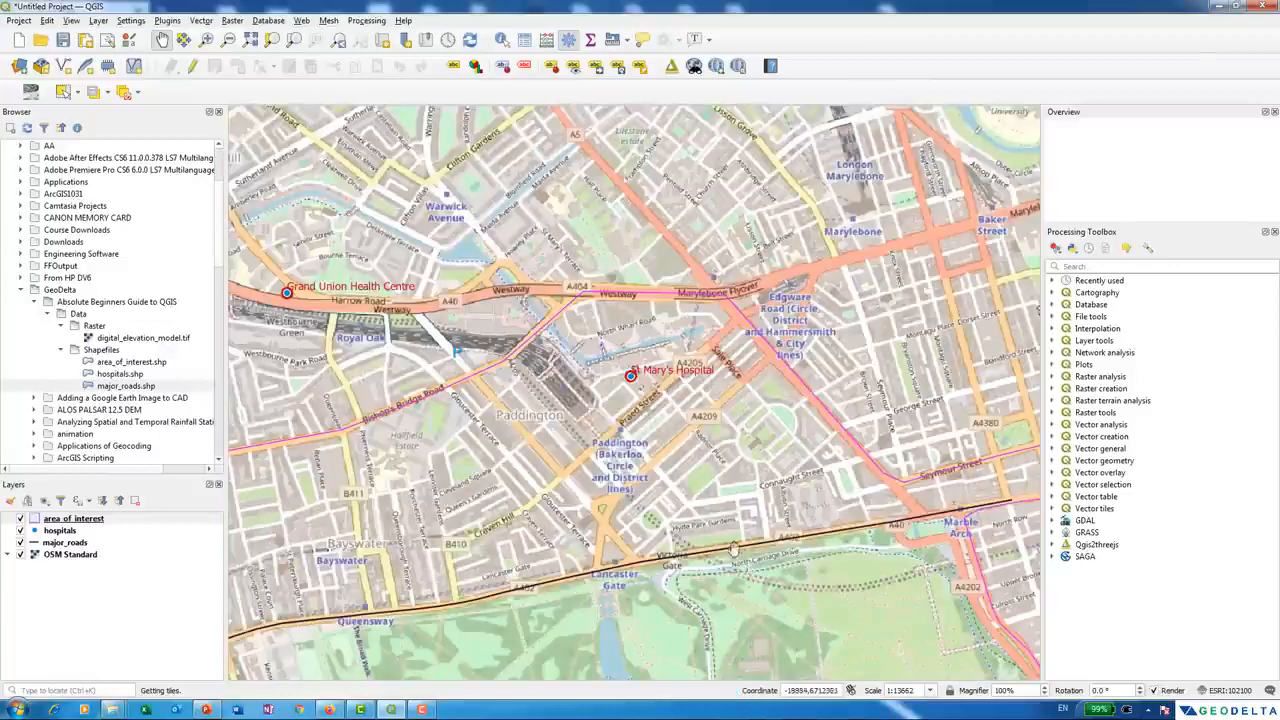
left_click_drag(733, 549, 727, 480)
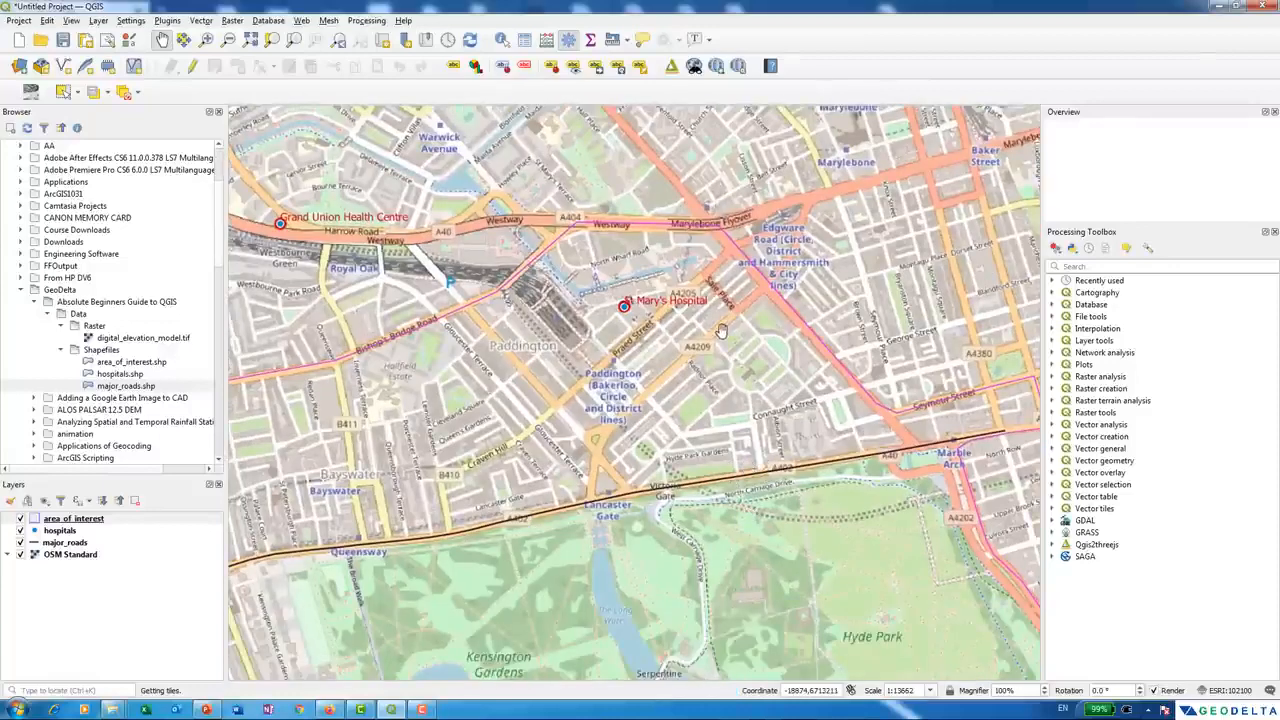
left_click_drag(721, 330, 729, 385)
scroll(738, 511, "up", 2)
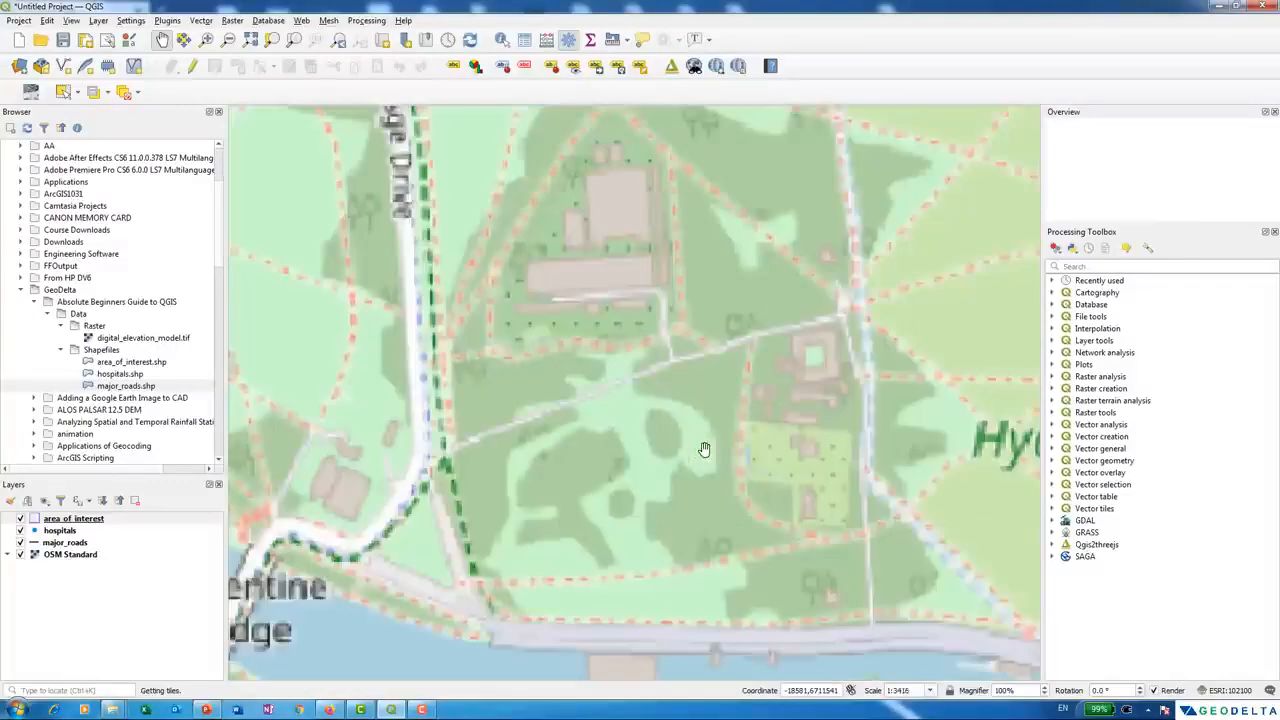
scroll(723, 431, "down", 1)
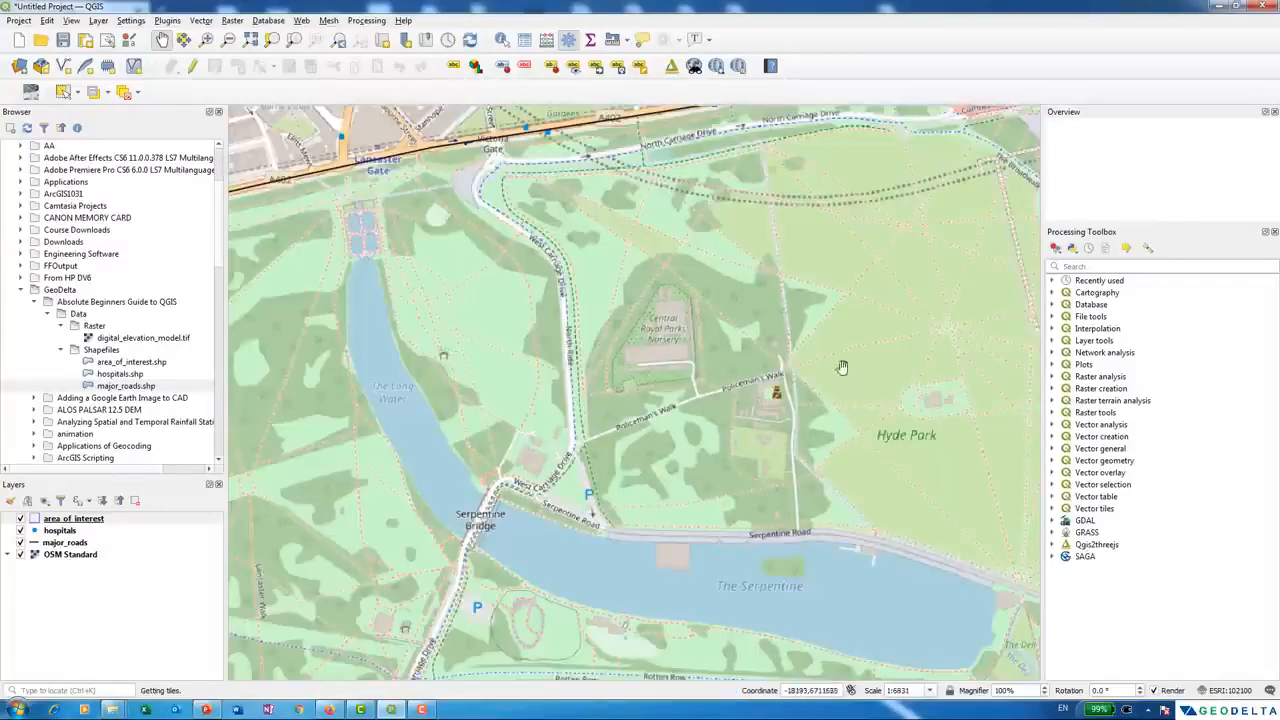
left_click_drag(500, 494, 708, 362)
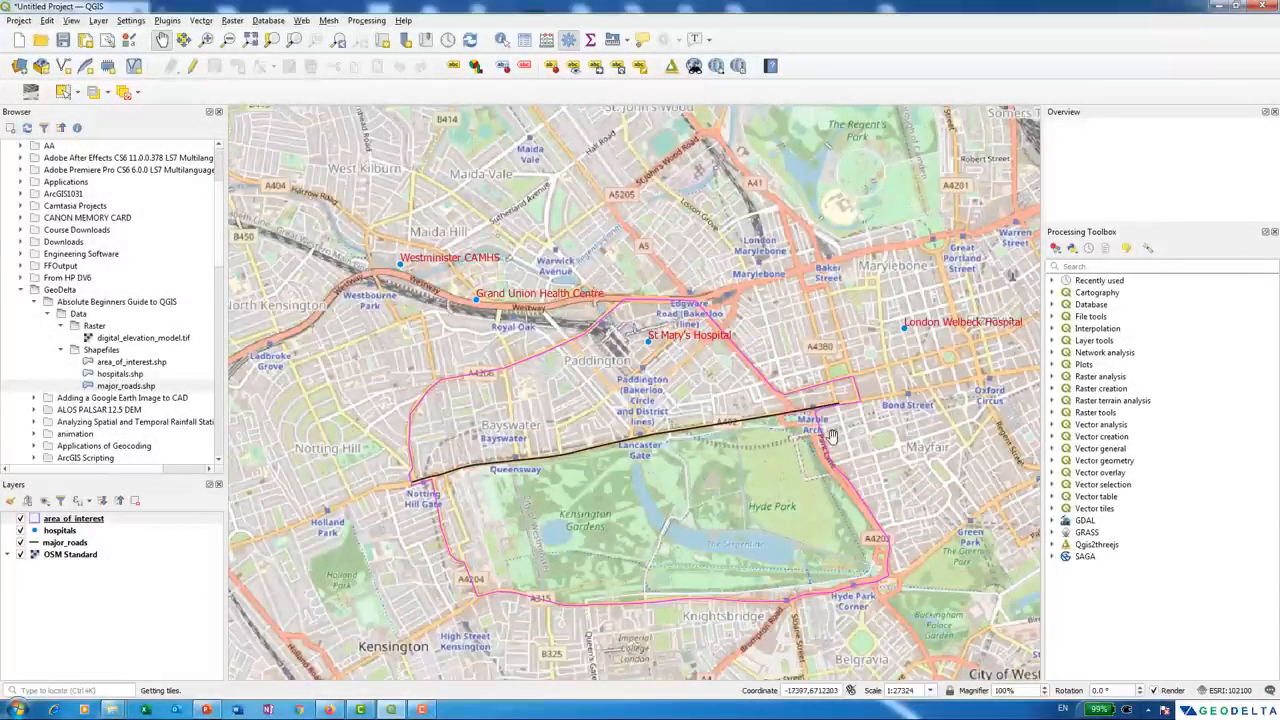
left_click_drag(834, 436, 831, 414)
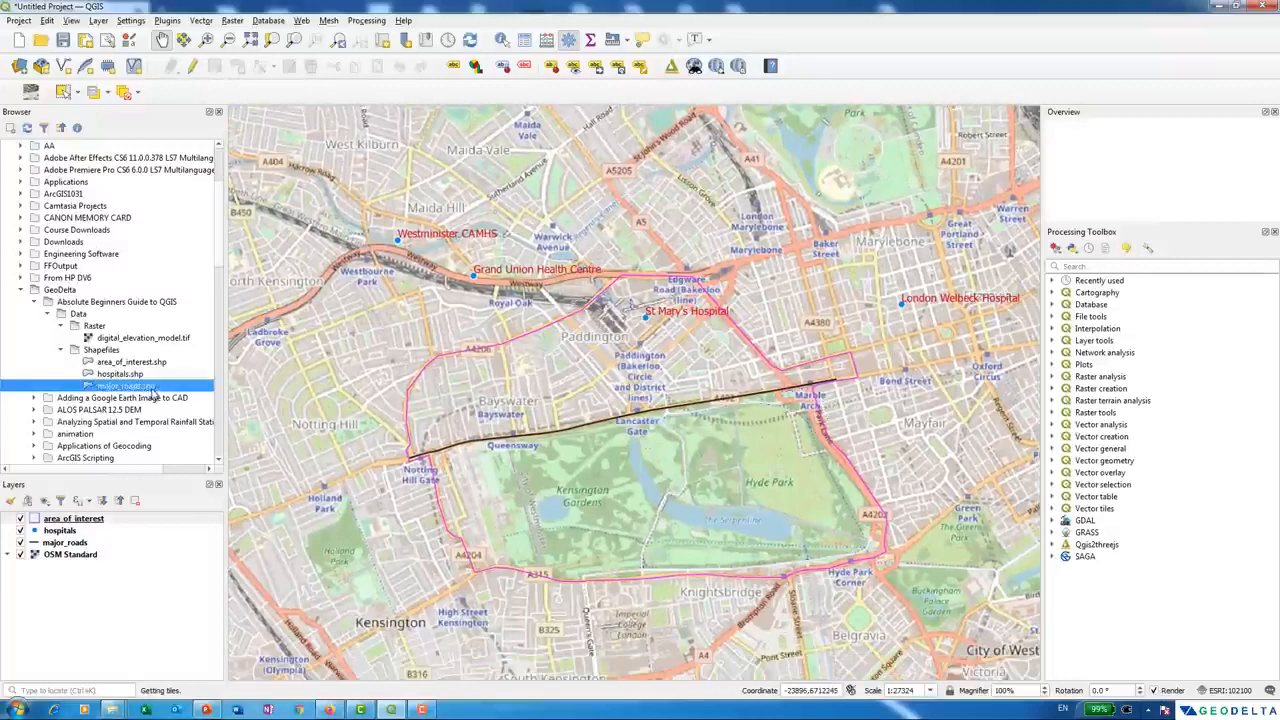
- Examine the water bodies inside the area of interest: The Round Pond, The Long Water, The Serpentine and the Italian Gardens pools
left_click(146, 365)
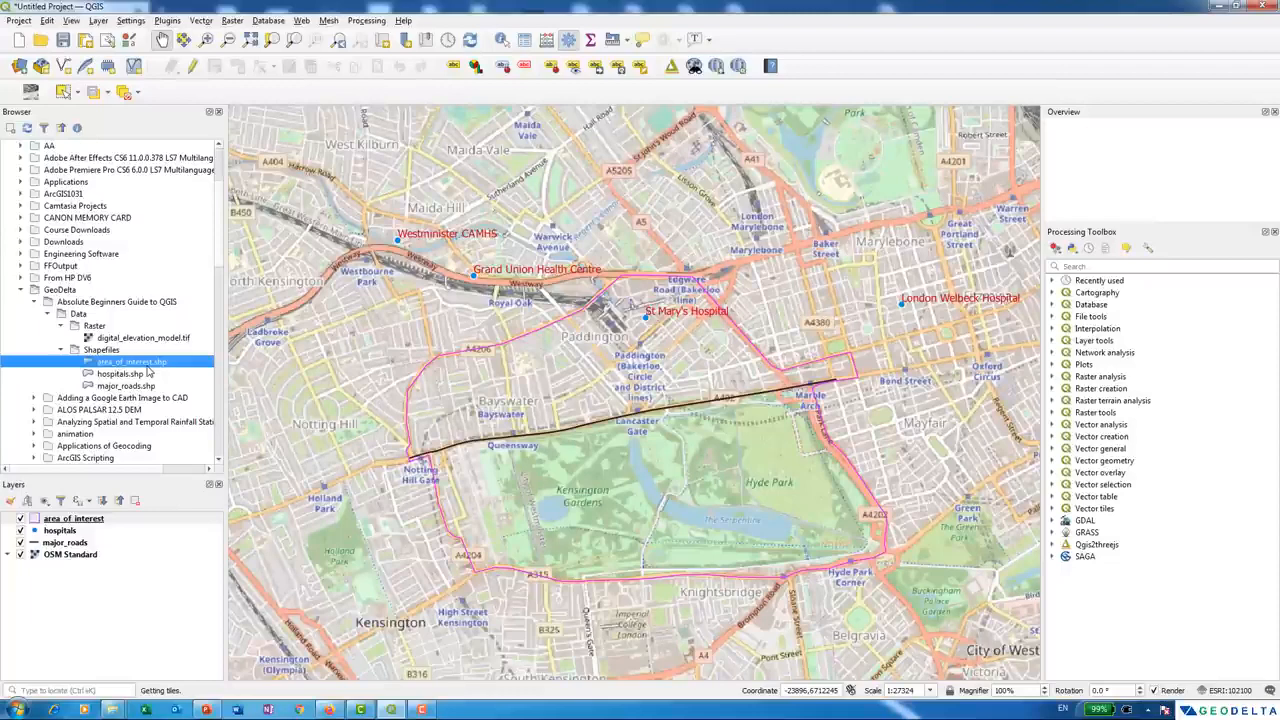
scroll(528, 478, "up", 2)
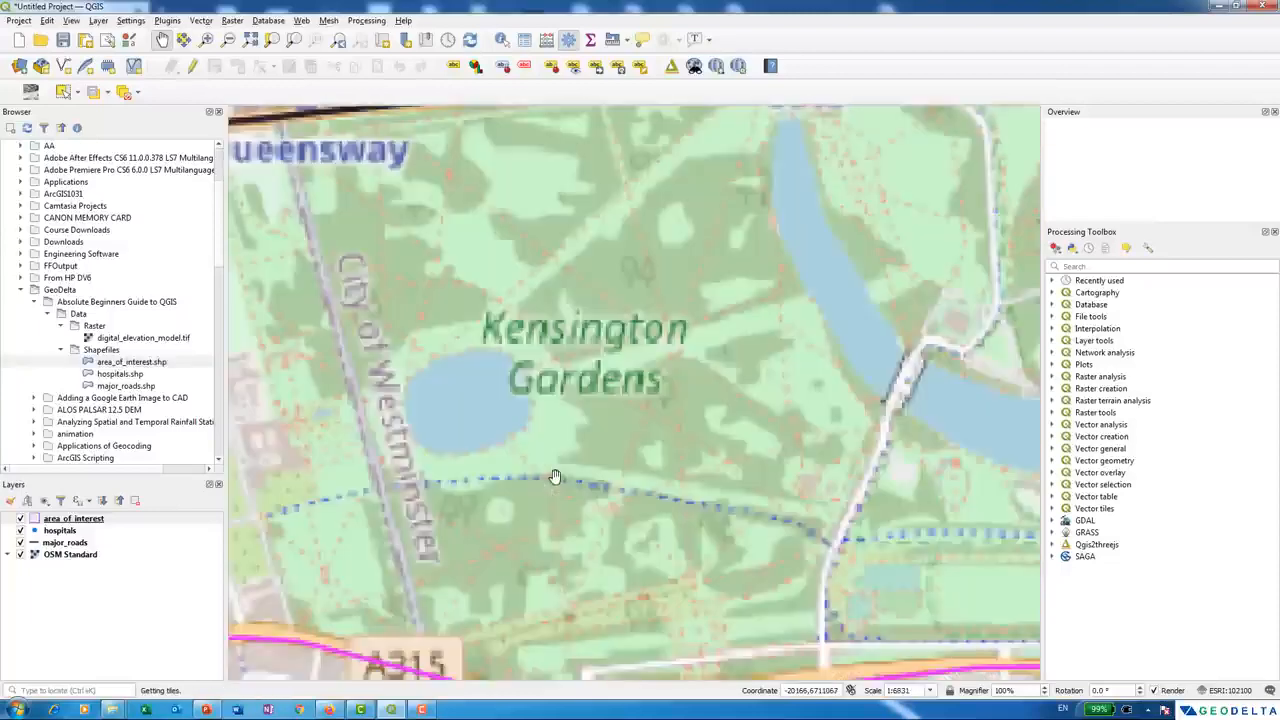
scroll(580, 448, "down", 1)
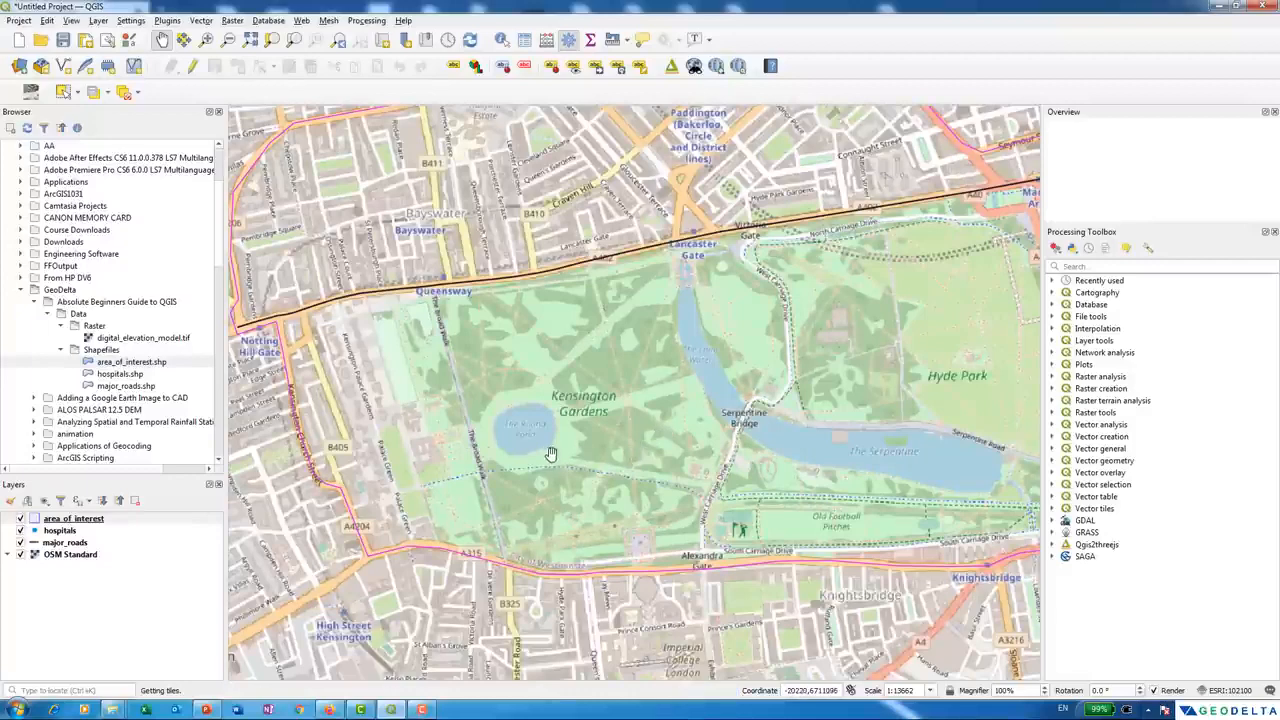
scroll(471, 474, "up", 1)
scroll(585, 447, "down", 2)
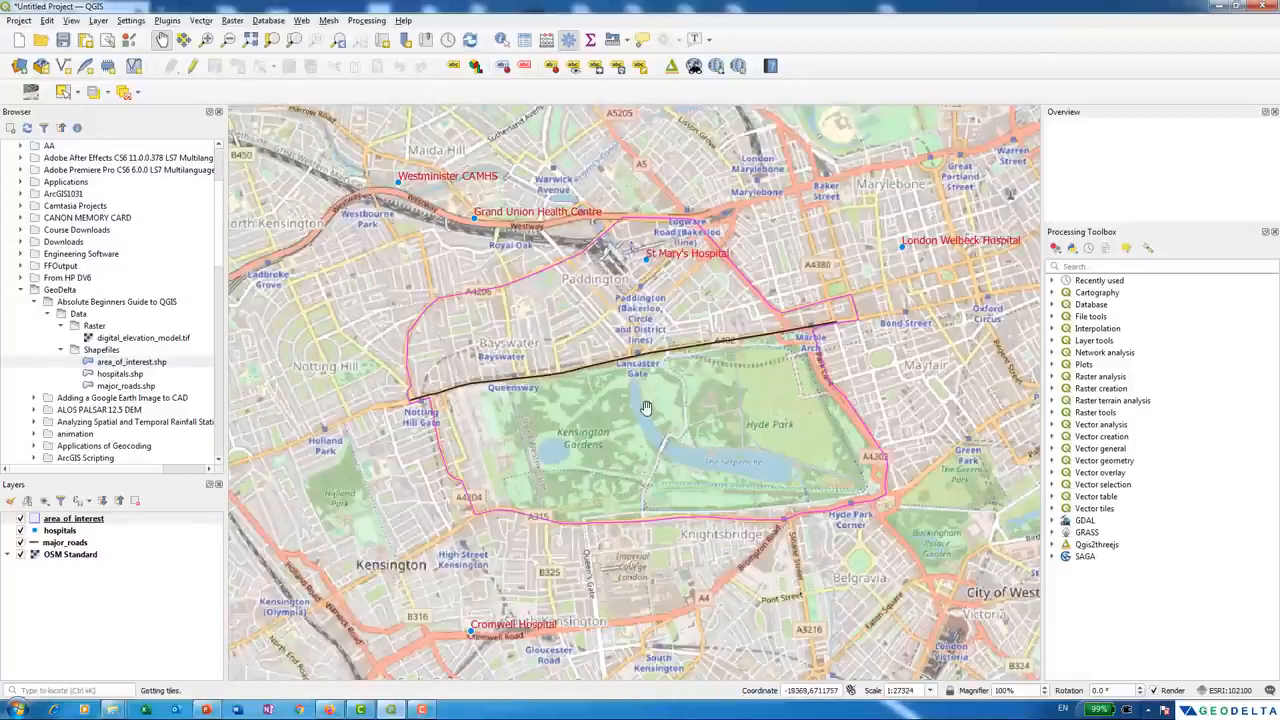
scroll(605, 445, "up", 3)
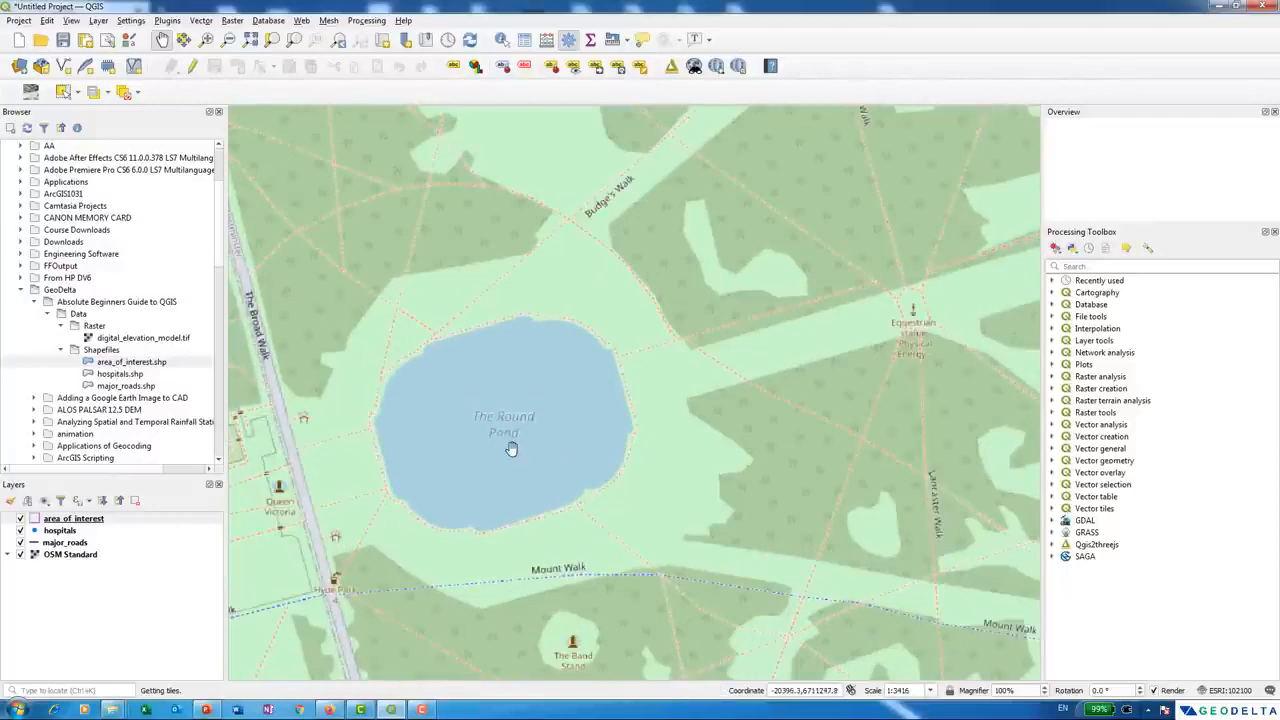
scroll(674, 443, "down", 2)
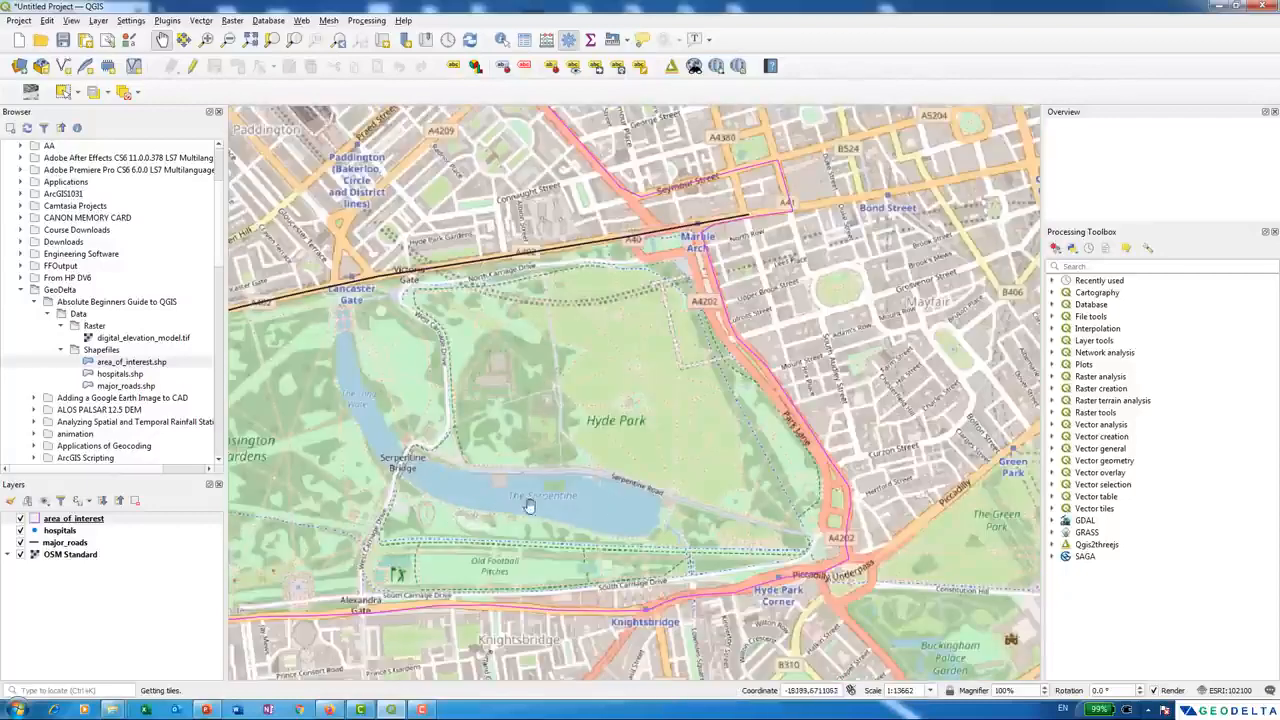
left_click_drag(446, 518, 607, 594)
scroll(531, 517, "up", 1)
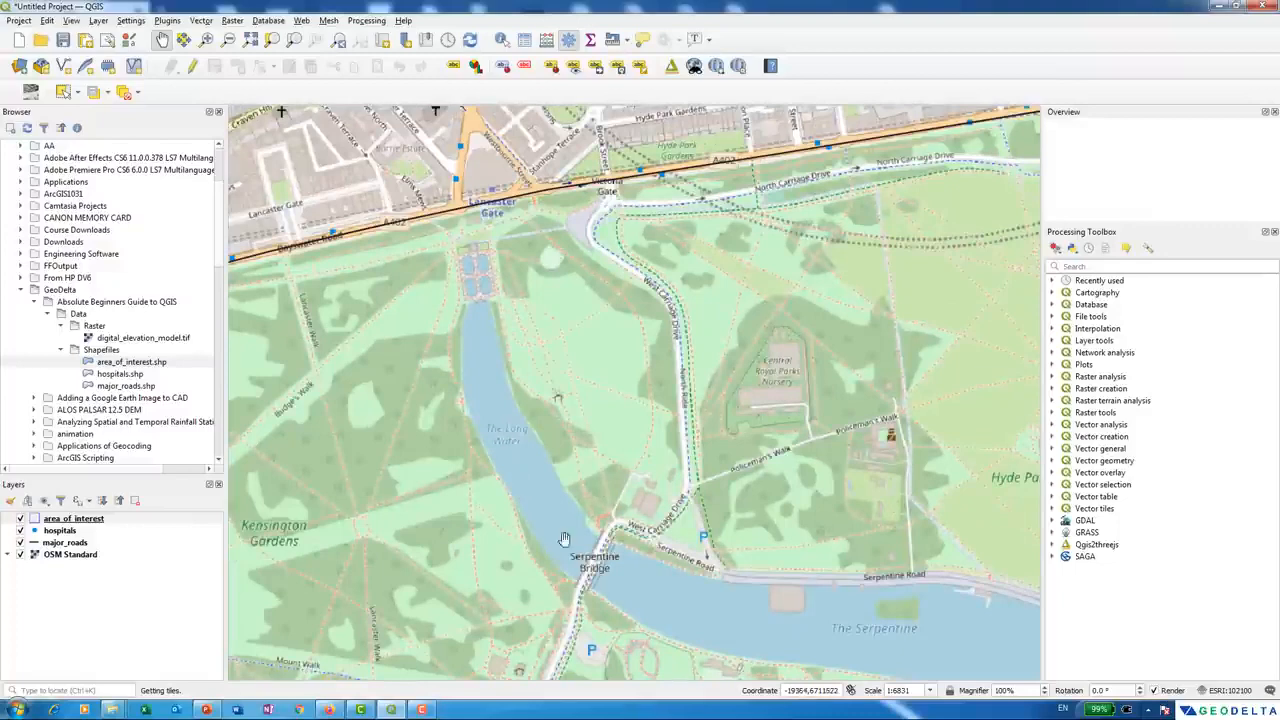
left_click_drag(517, 316, 489, 399)
scroll(511, 462, "up", 2)
scroll(551, 460, "up", 1)
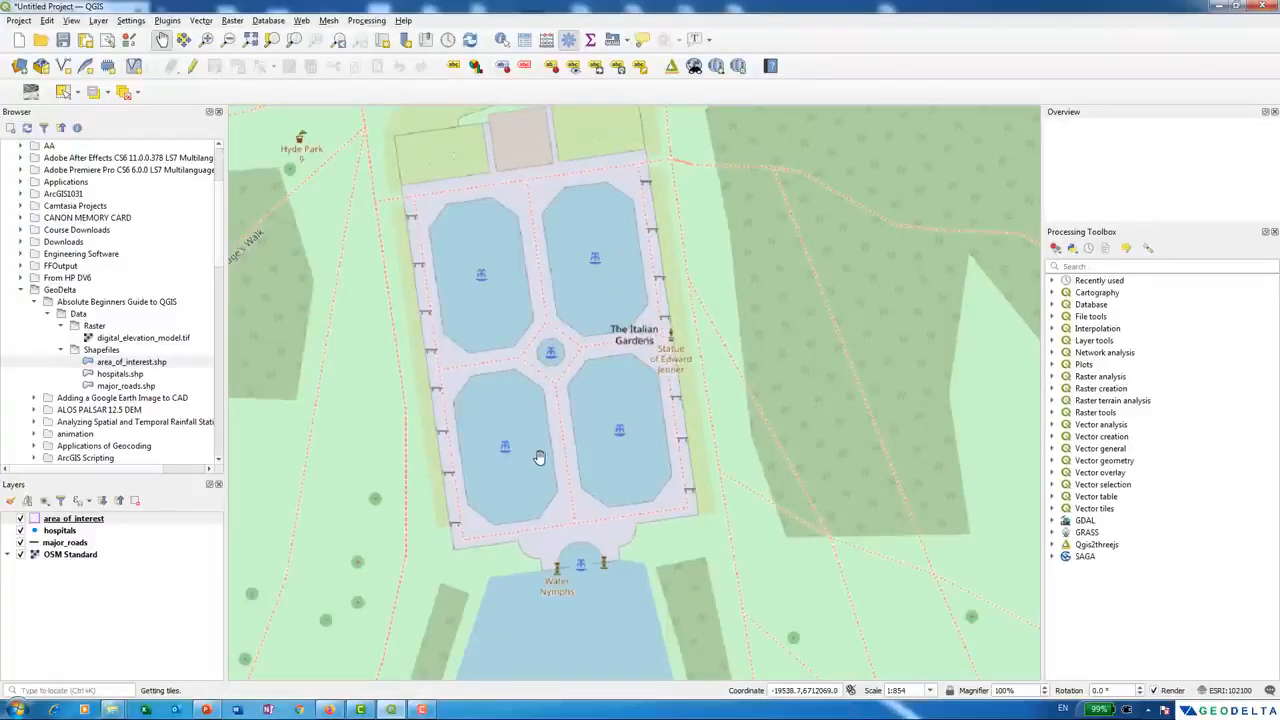
scroll(539, 457, "down", 3)
scroll(539, 457, "down", 1)
left_click_drag(539, 457, 583, 383)
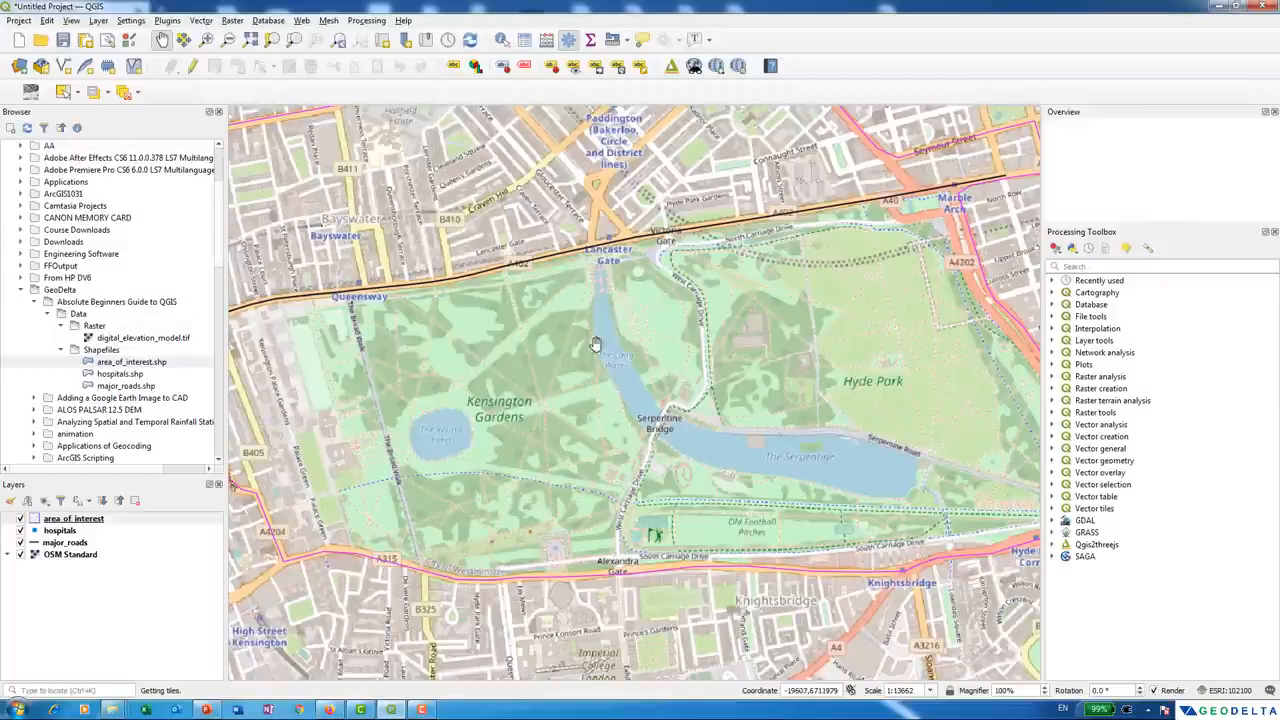
scroll(712, 500, "down", 1)
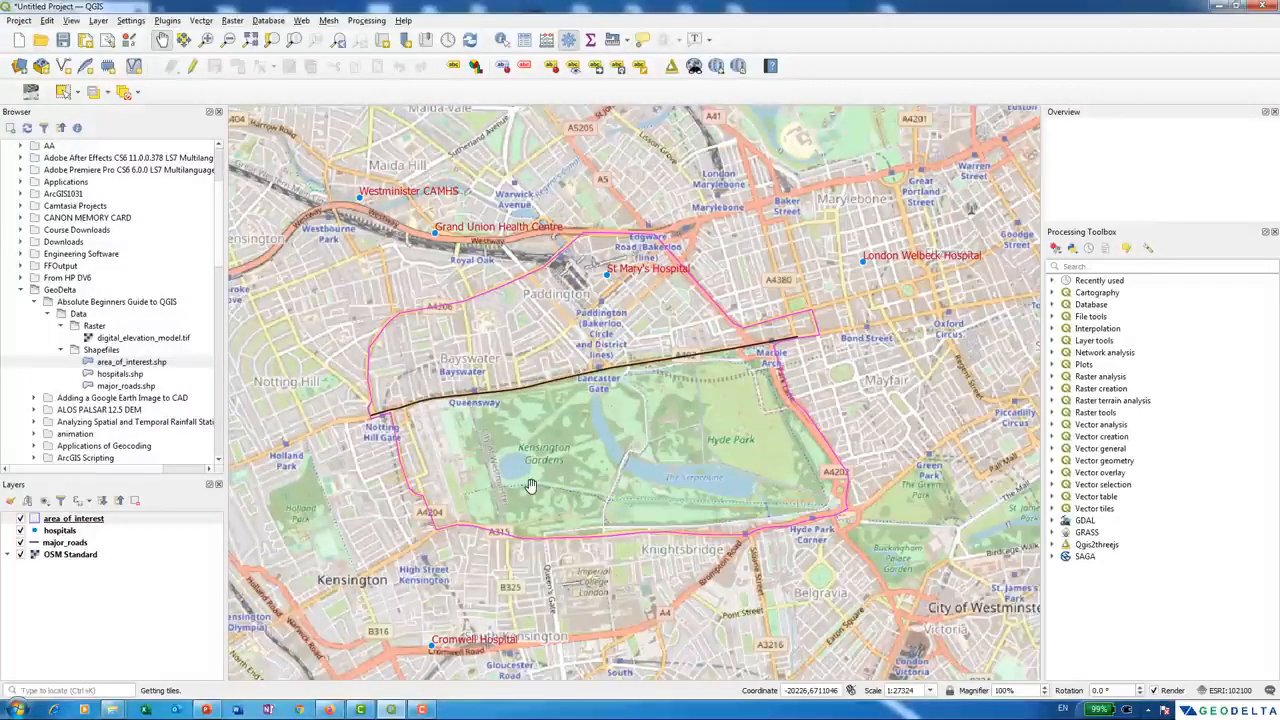
scroll(531, 486, "up", 1)
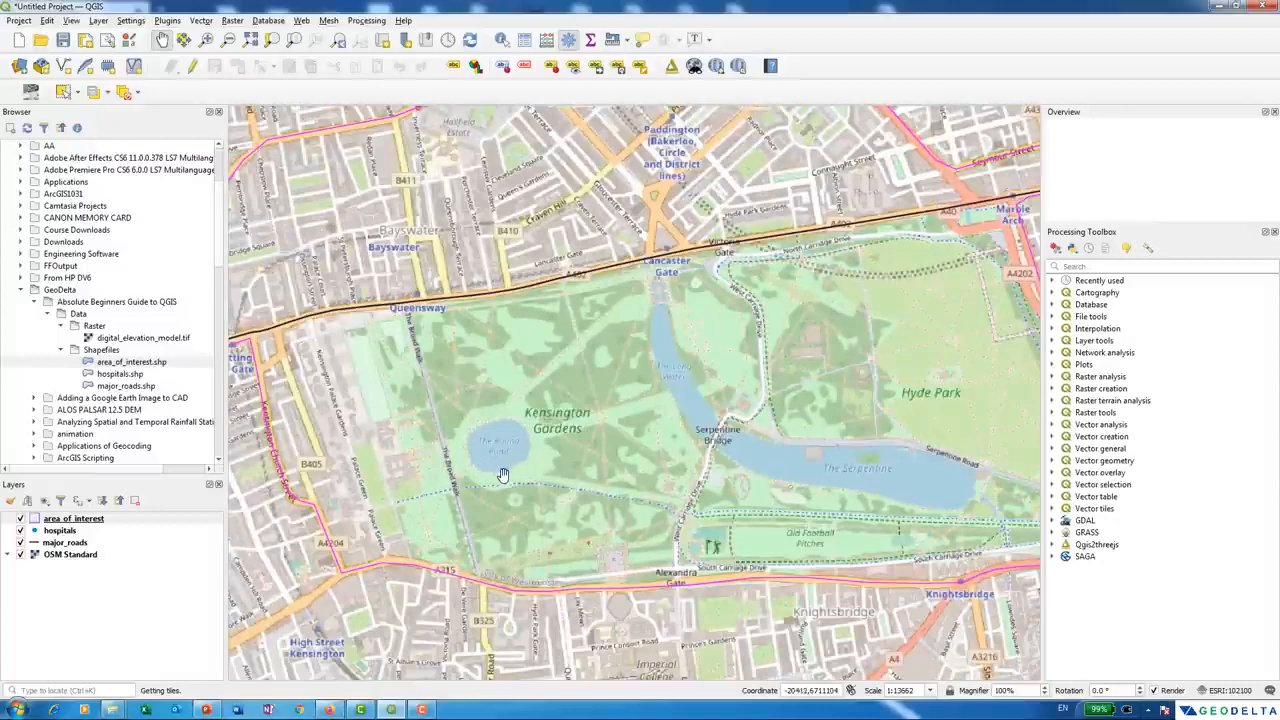
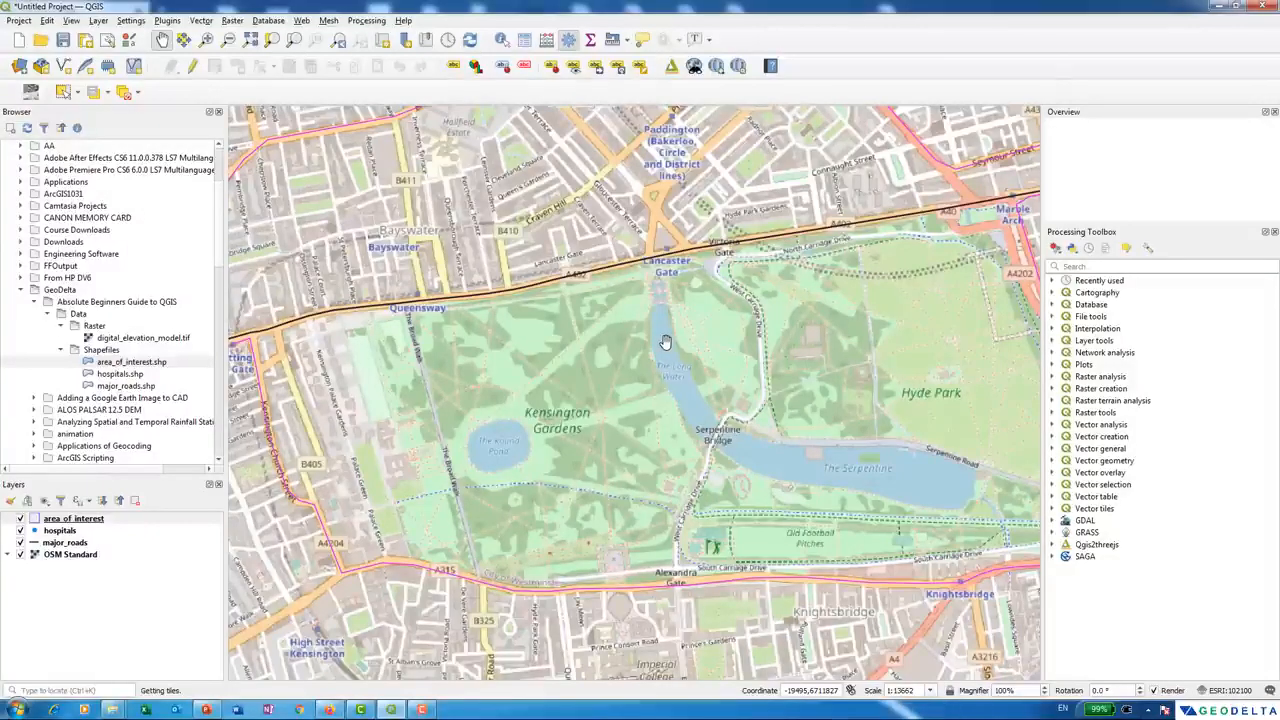
scroll(665, 343, "down", 1)
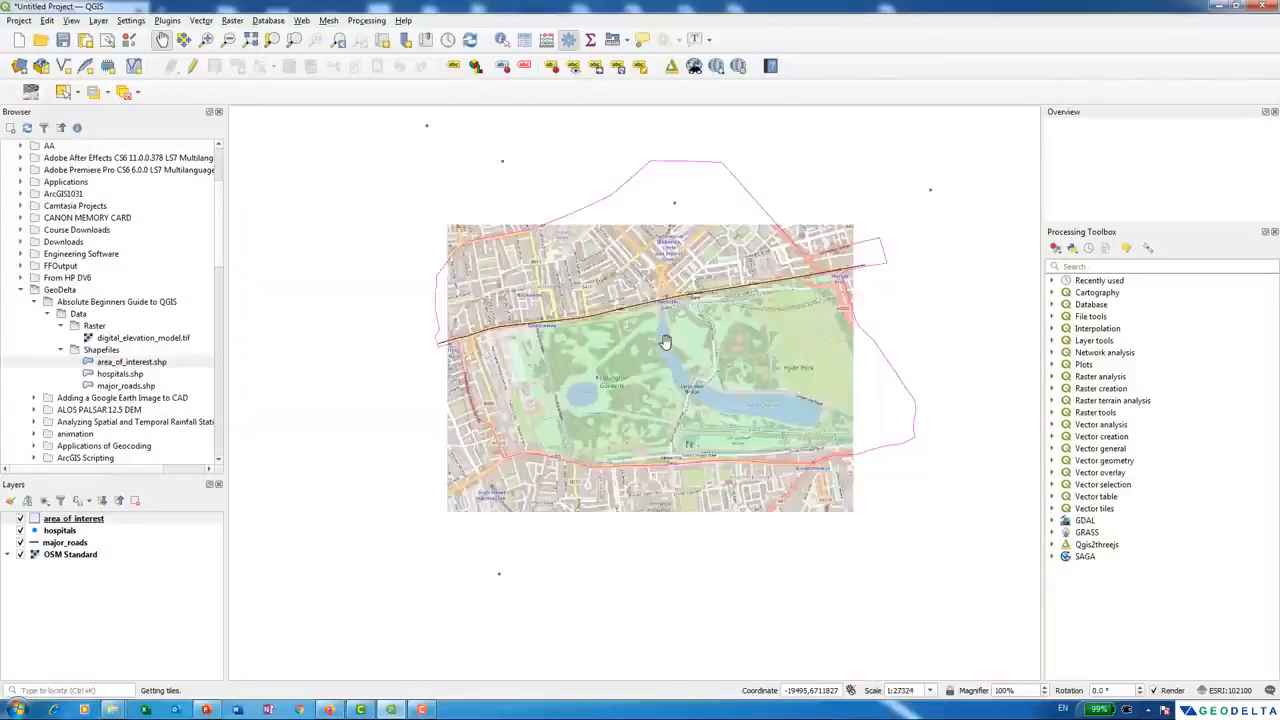
scroll(665, 343, "up", 1)
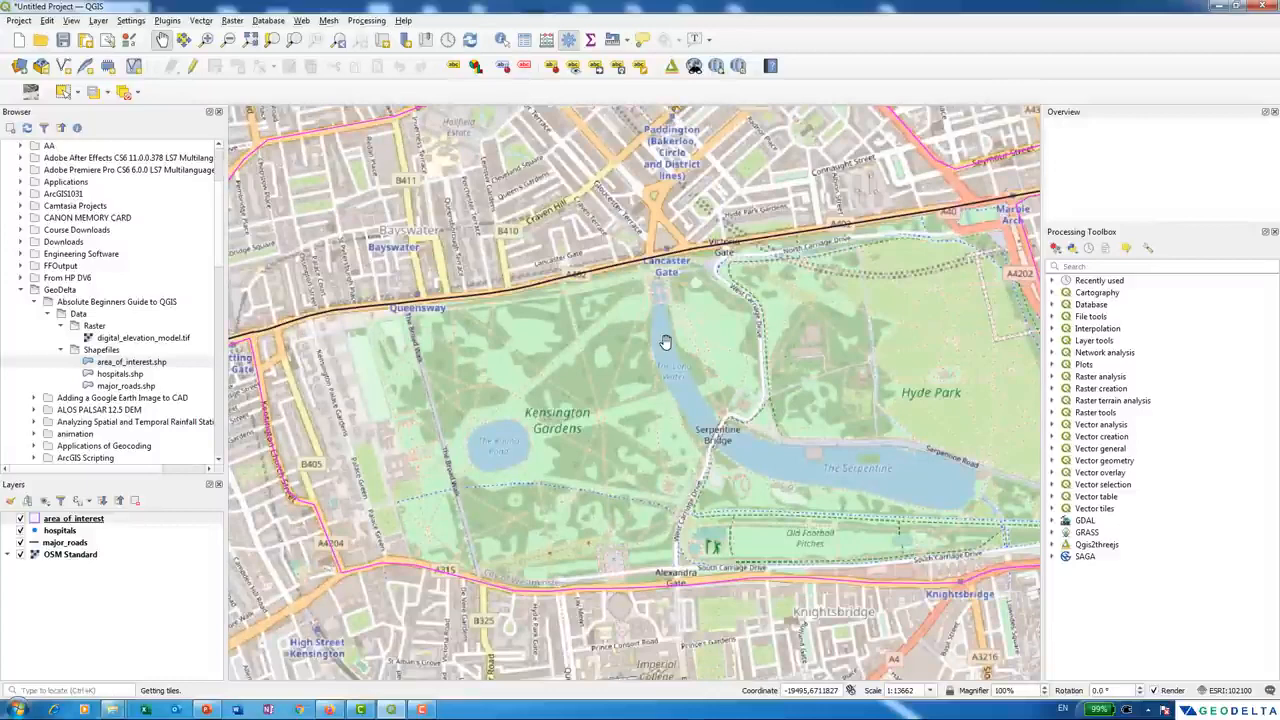
left_click_drag(665, 343, 604, 347)
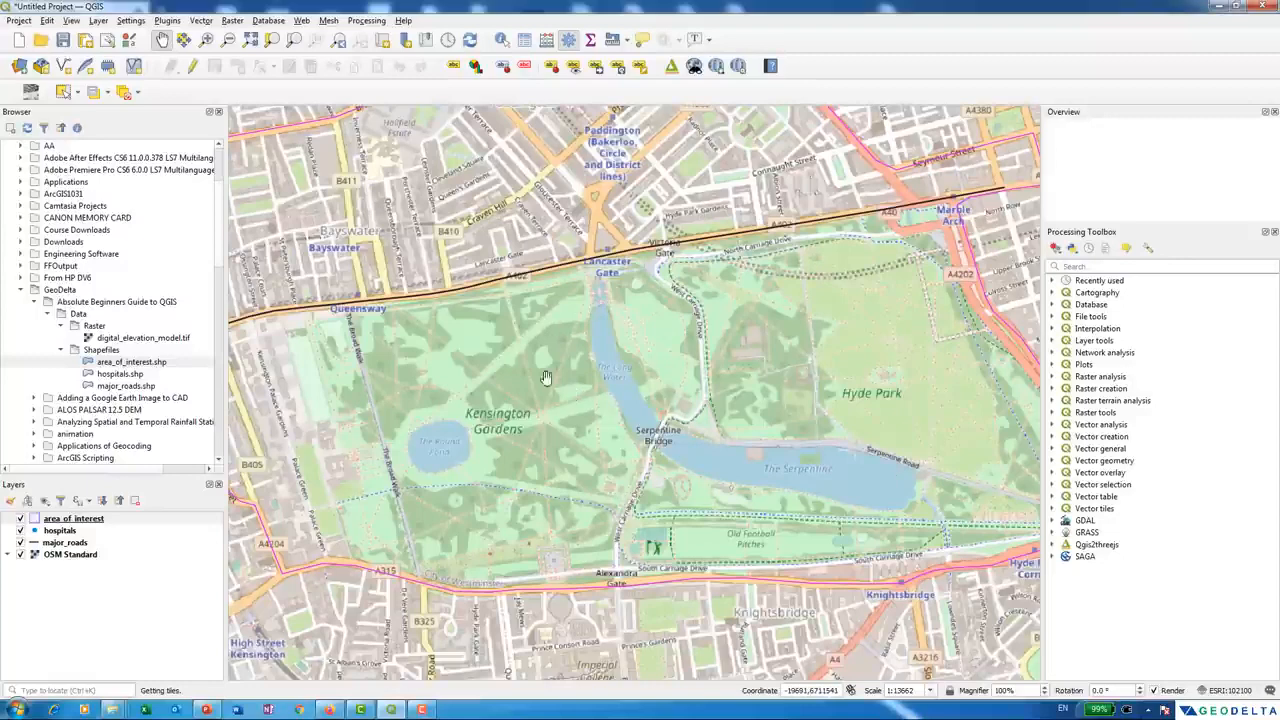
- Start a new shapefile layer and set its file to water_bodies in the Data\Shapefiles folder
left_click(98, 21)
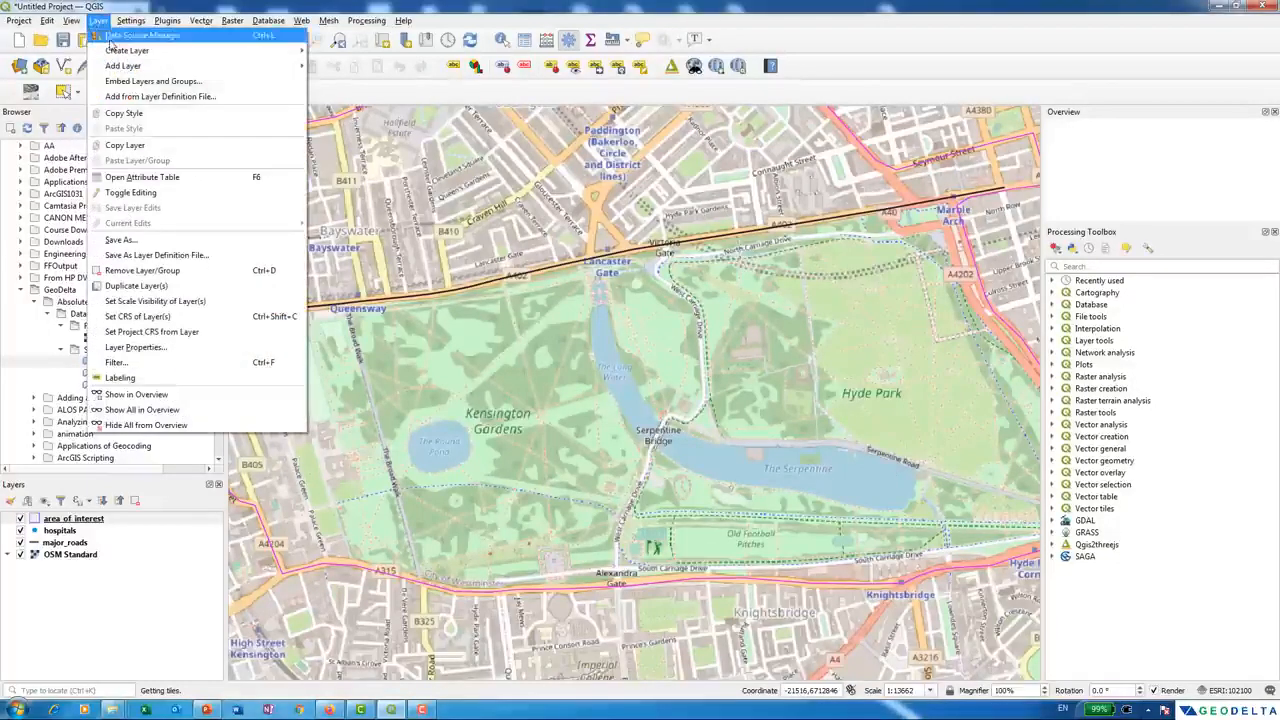
mouse_move(130, 50)
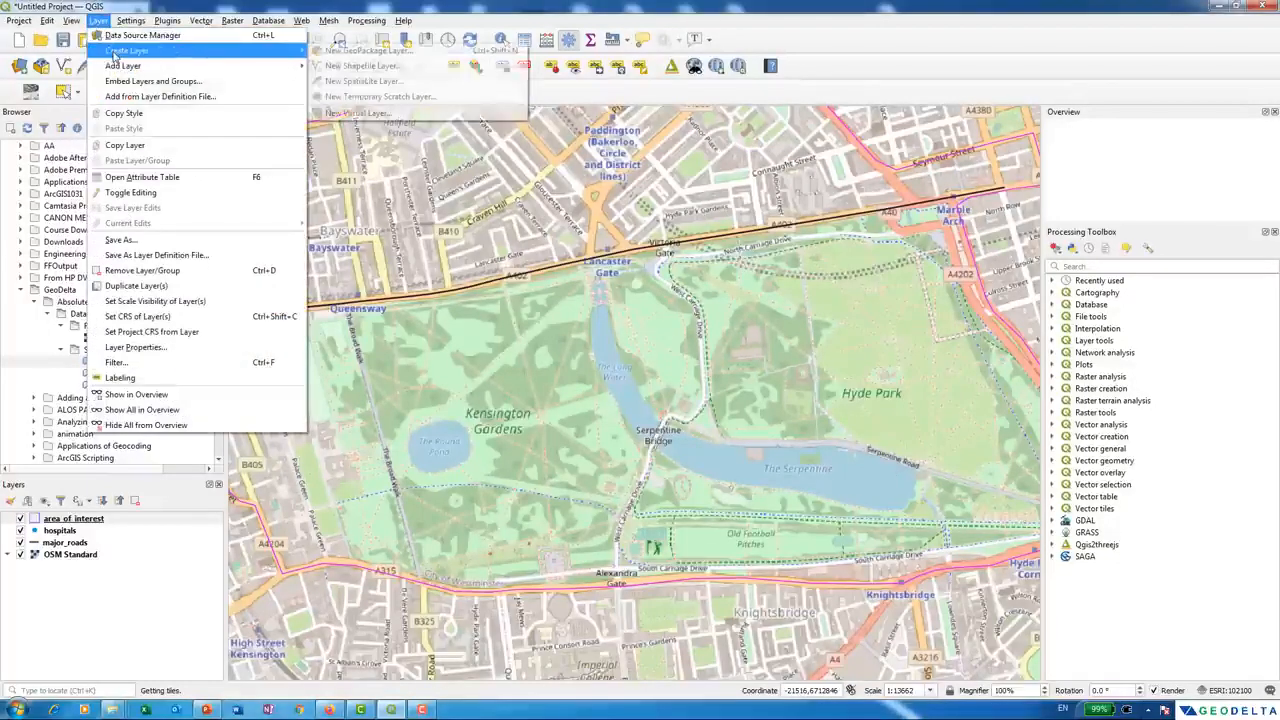
left_click(362, 66)
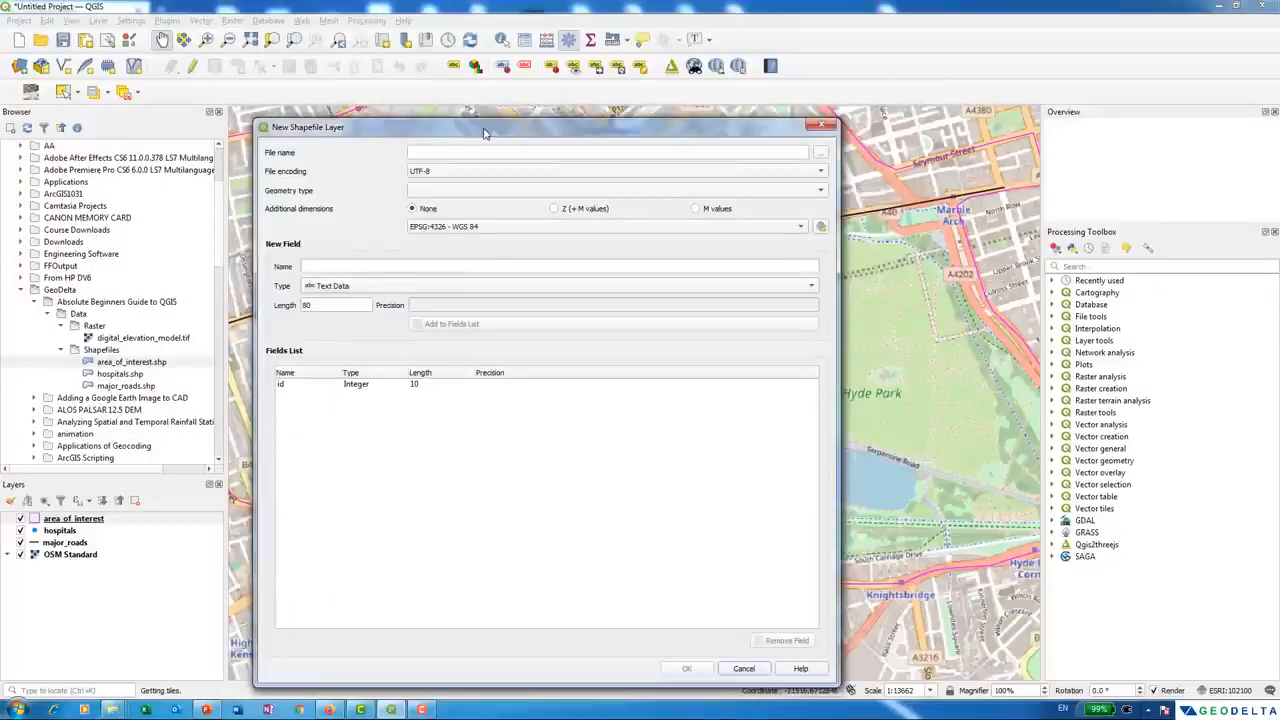
left_click(448, 150)
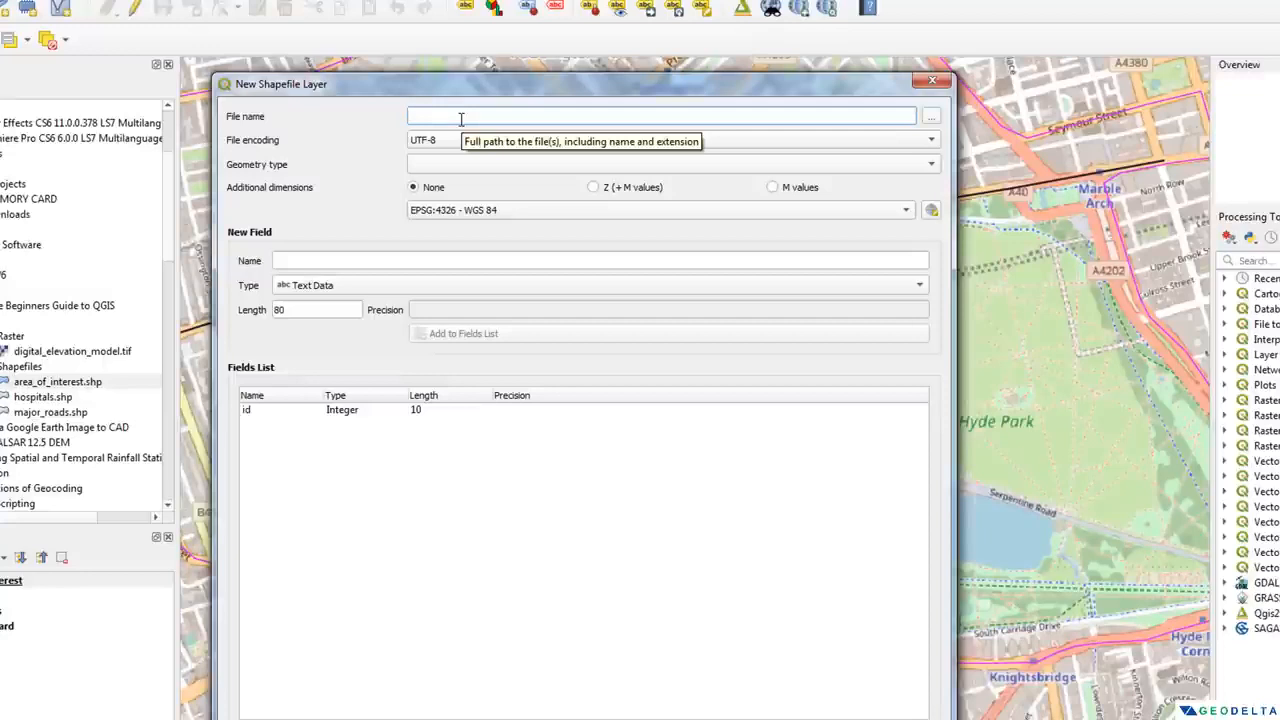
left_click(931, 121)
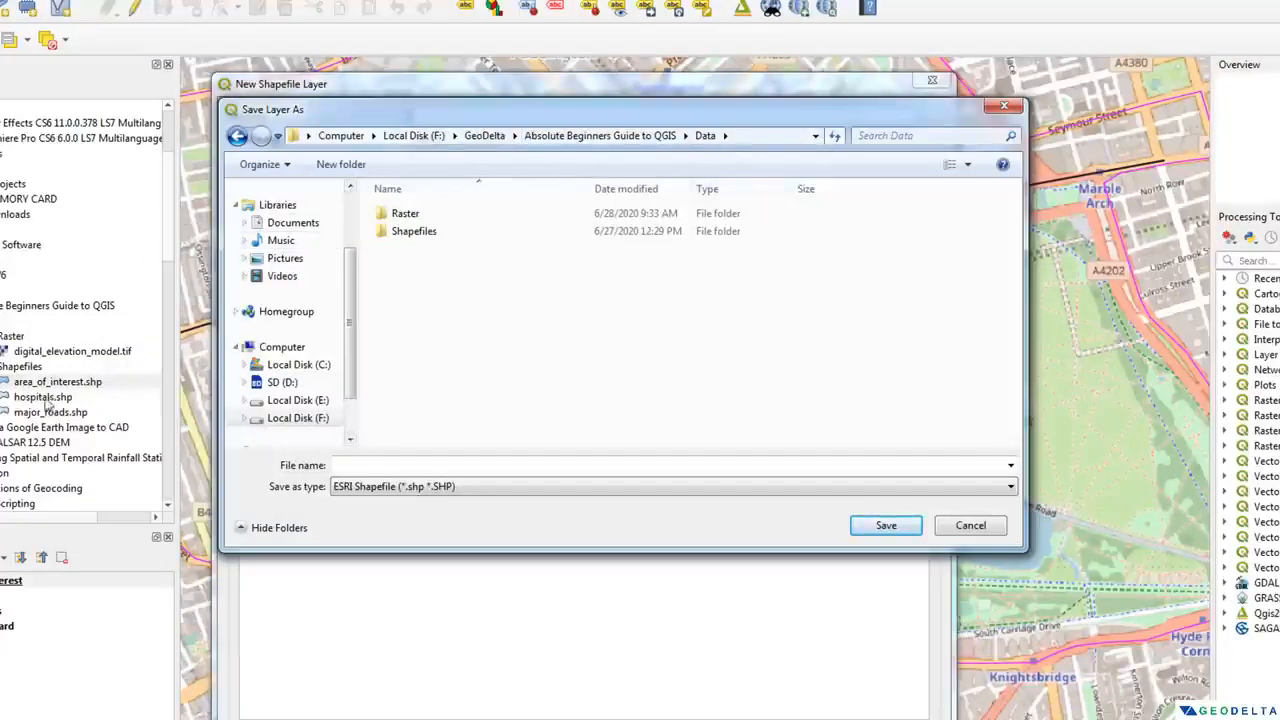
double_click(436, 233)
left_click(414, 460)
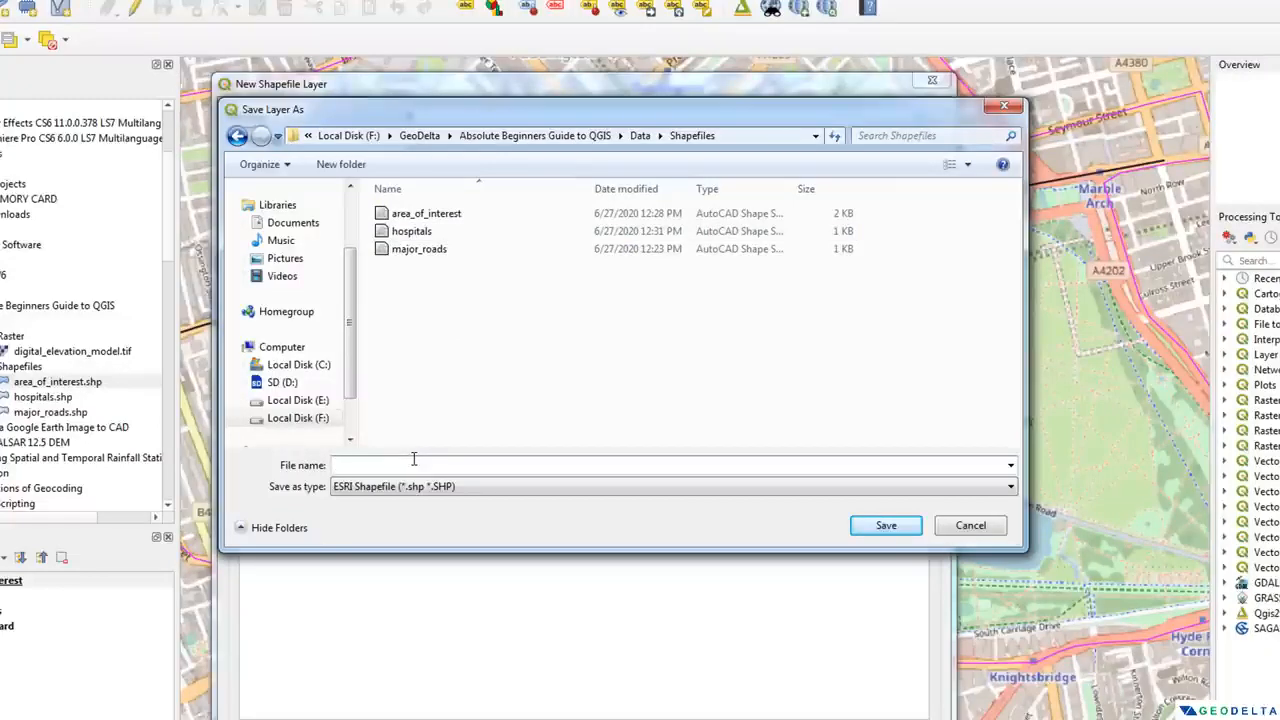
type("water_bodies")
left_click(343, 490)
left_click(391, 502)
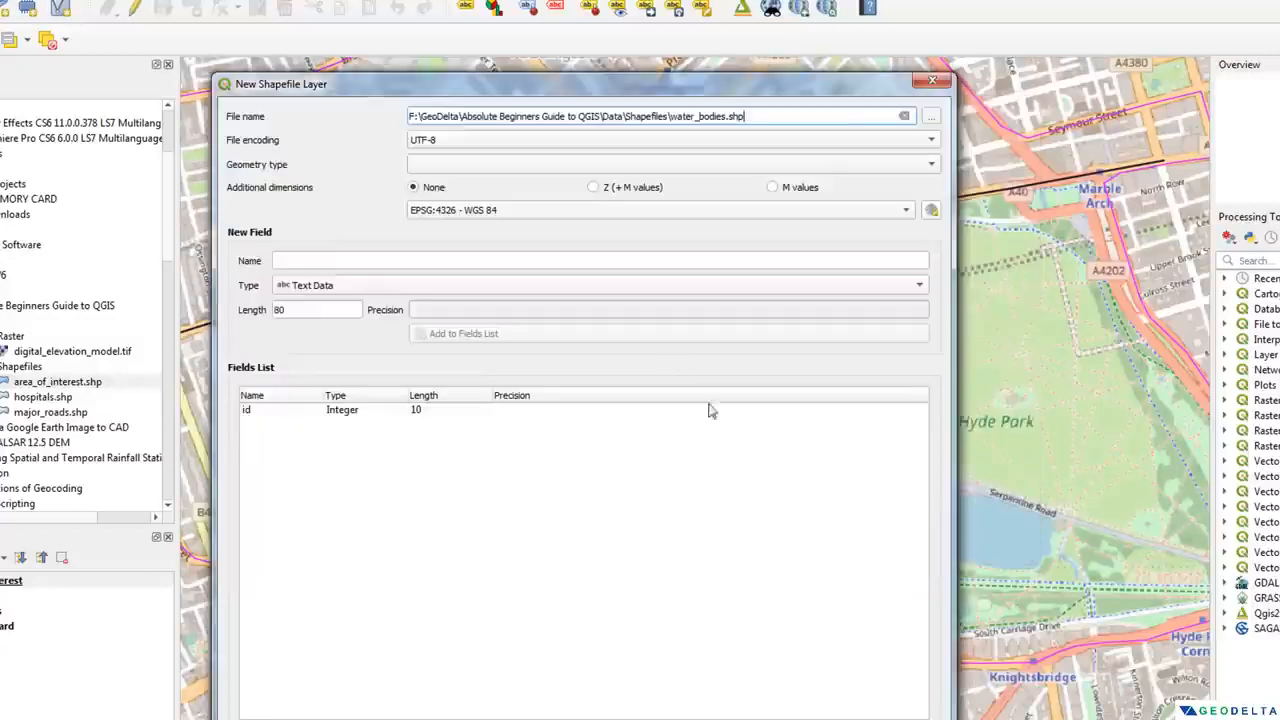
left_click(880, 525)
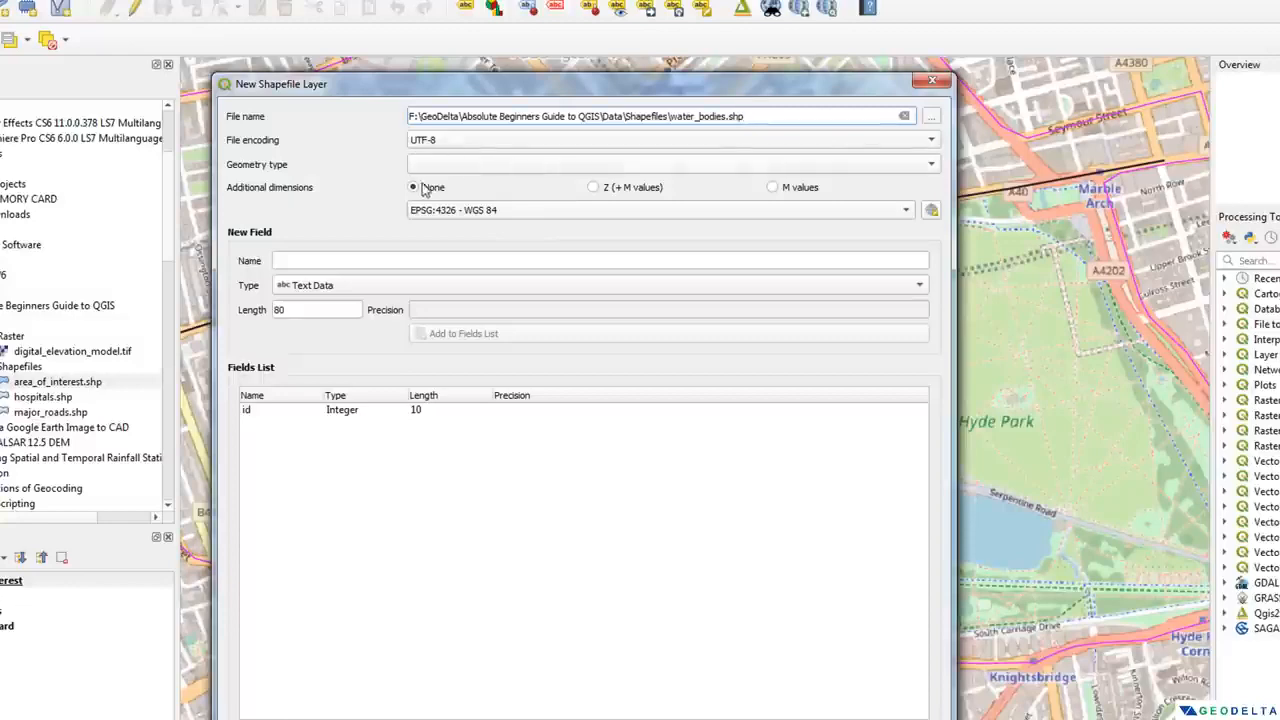
- Set the new shapefile's geometry type to Point
left_click(450, 167)
left_click(338, 110)
left_click_drag(615, 80, 147, 73)
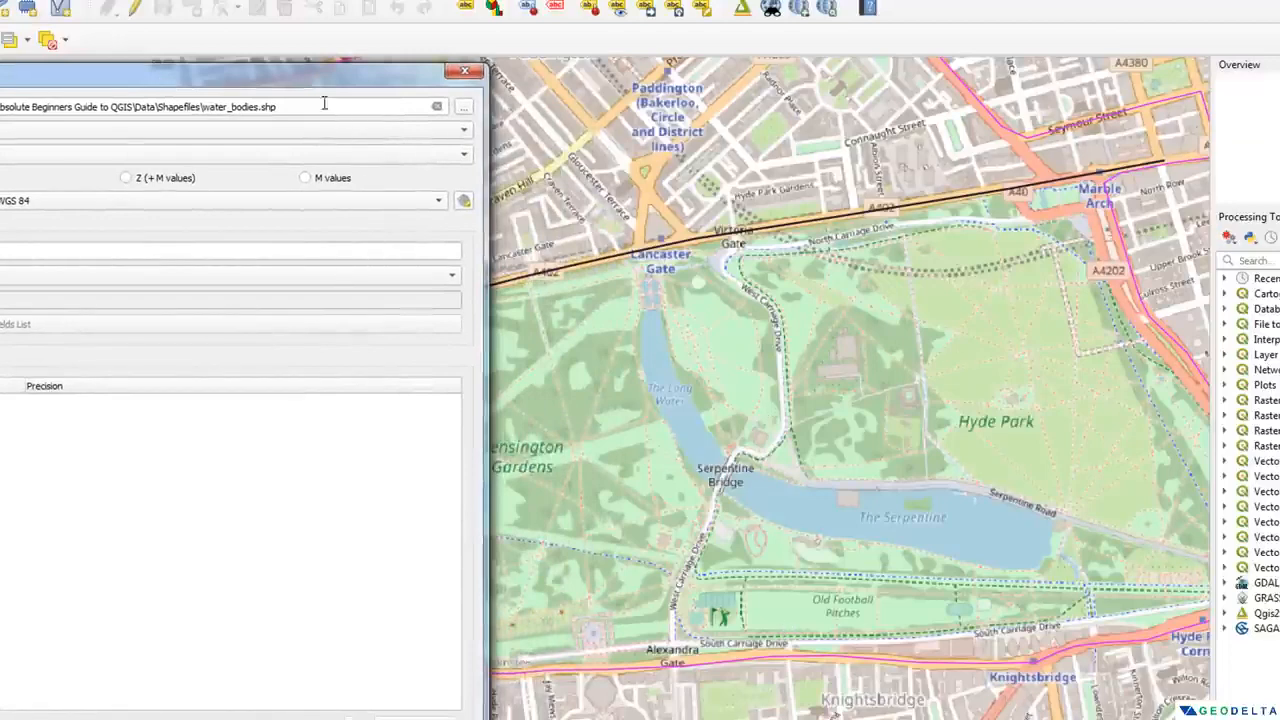
left_click_drag(365, 72, 647, 93)
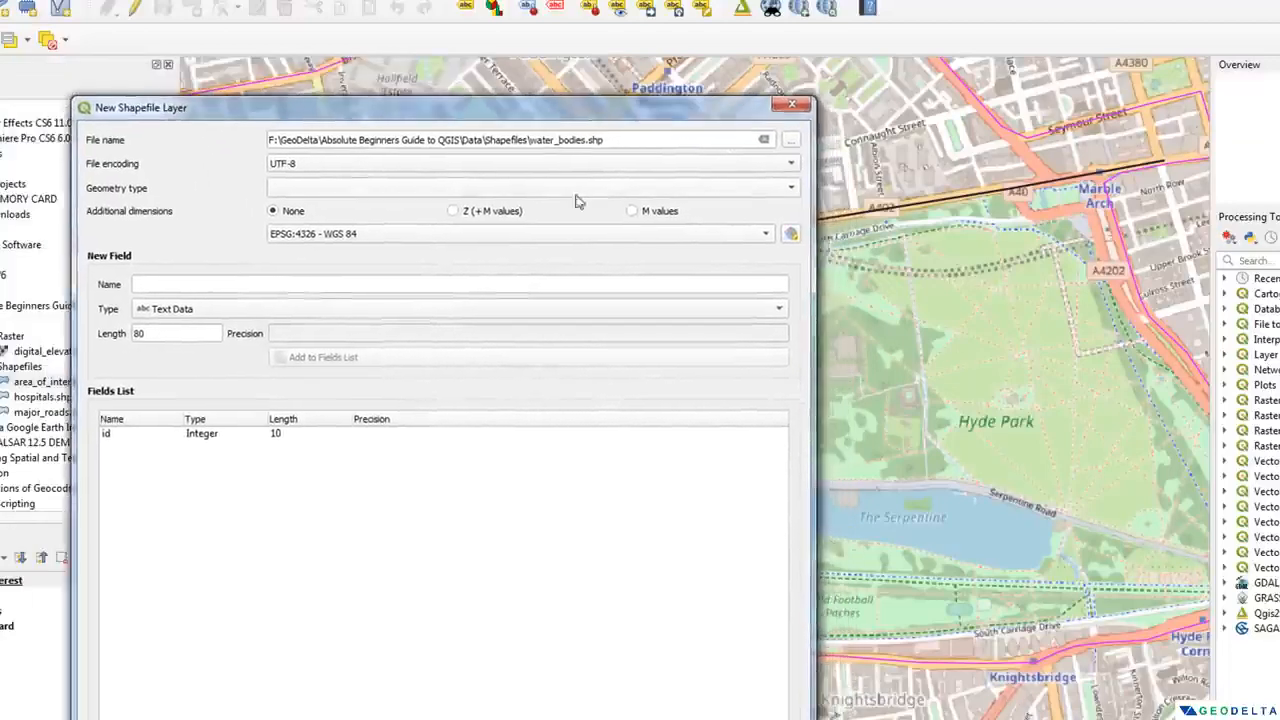
left_click(443, 189)
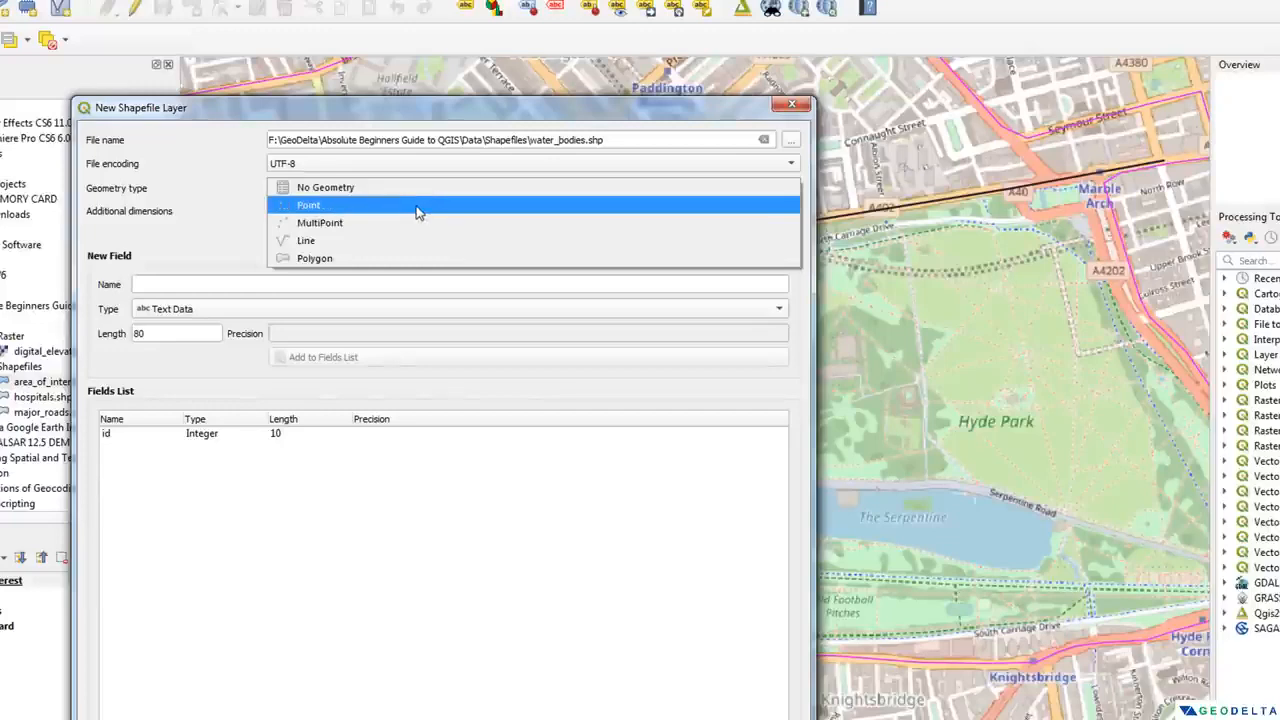
left_click(418, 205)
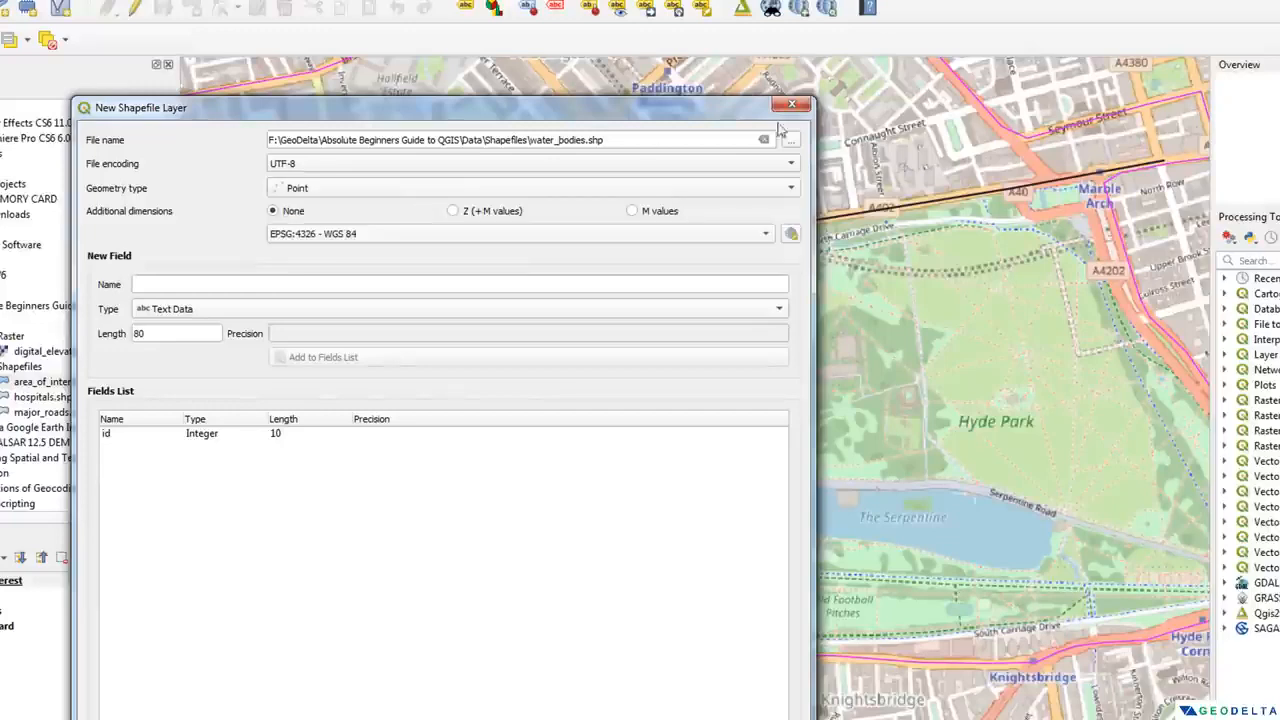
left_click_drag(738, 116, 898, 571)
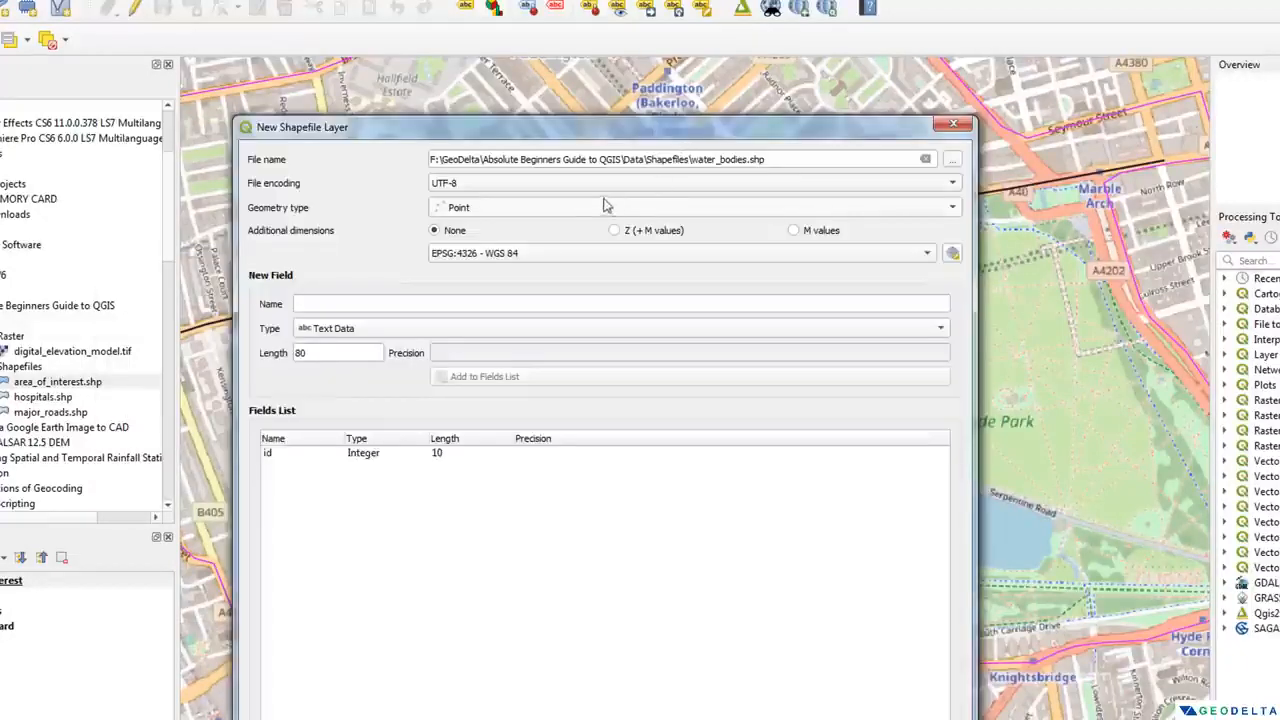
- Set the water_bodies shapefile's geometry type to Polygon
left_click(608, 207)
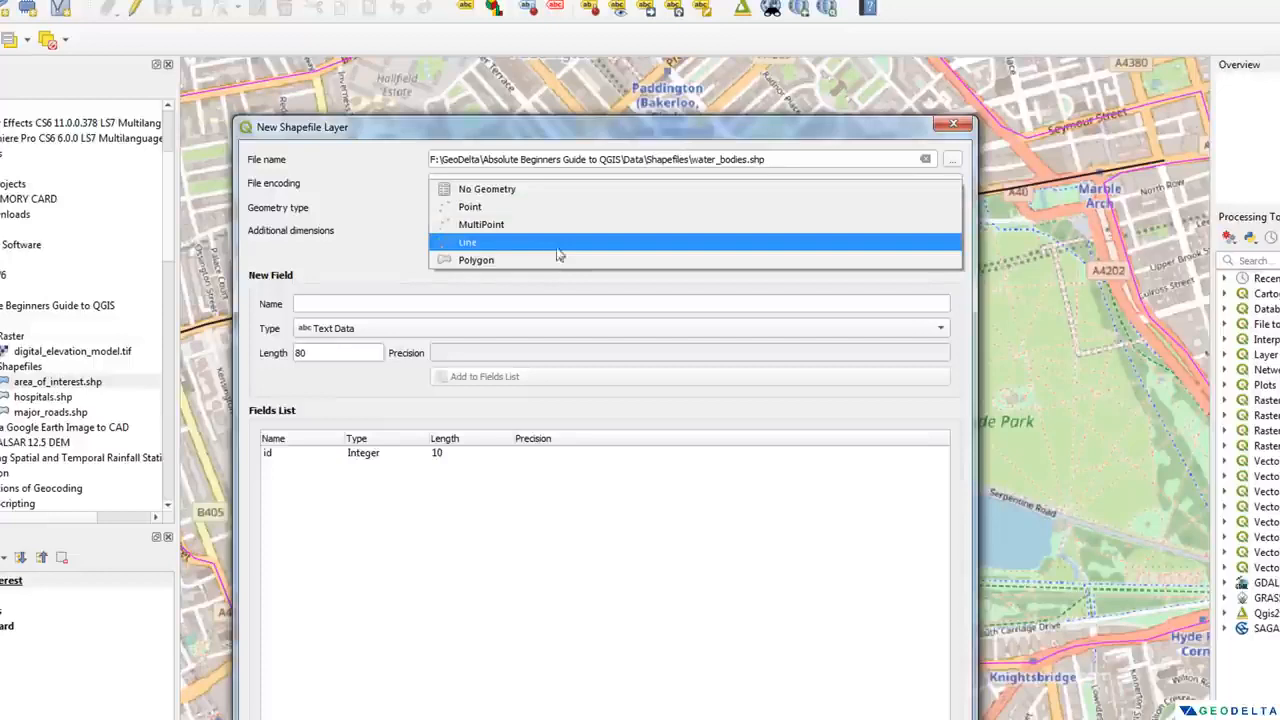
left_click(470, 206)
left_click_drag(803, 130, 762, 162)
left_click(481, 241)
left_click(480, 303)
left_click_drag(440, 160, 404, 34)
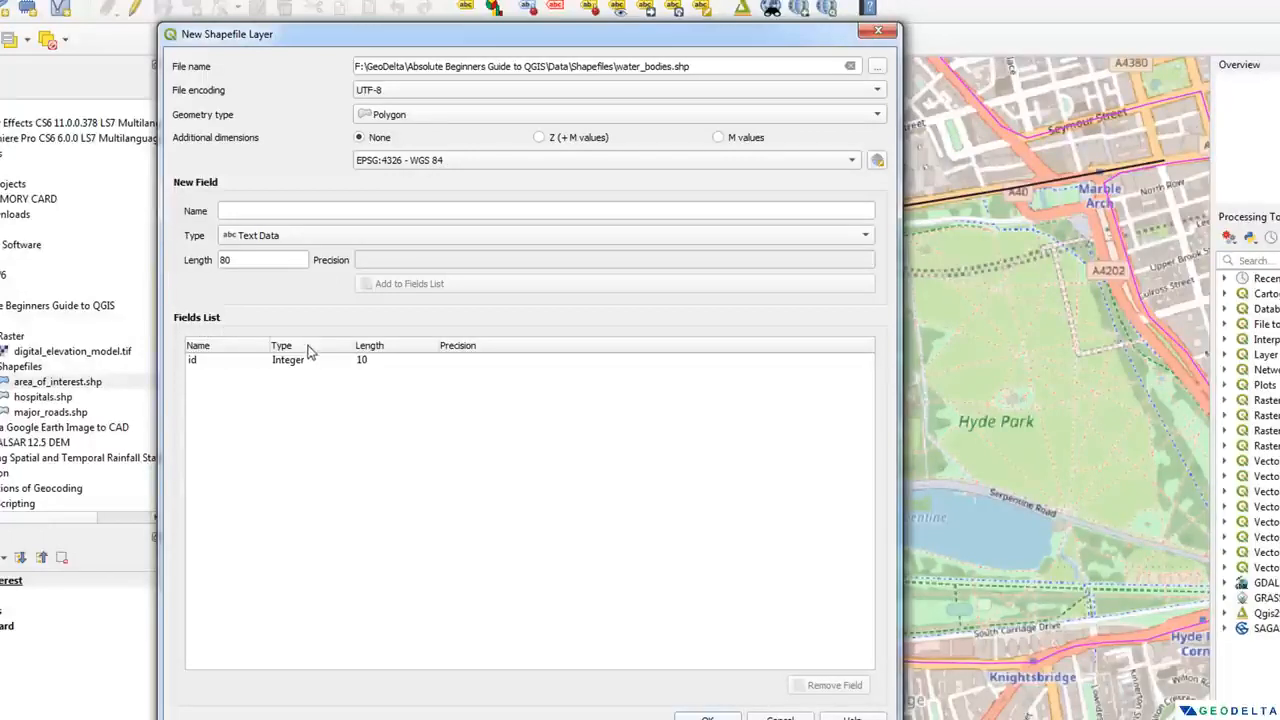
- Remove the default id field from the new shapefile's fields list
left_click(210, 362)
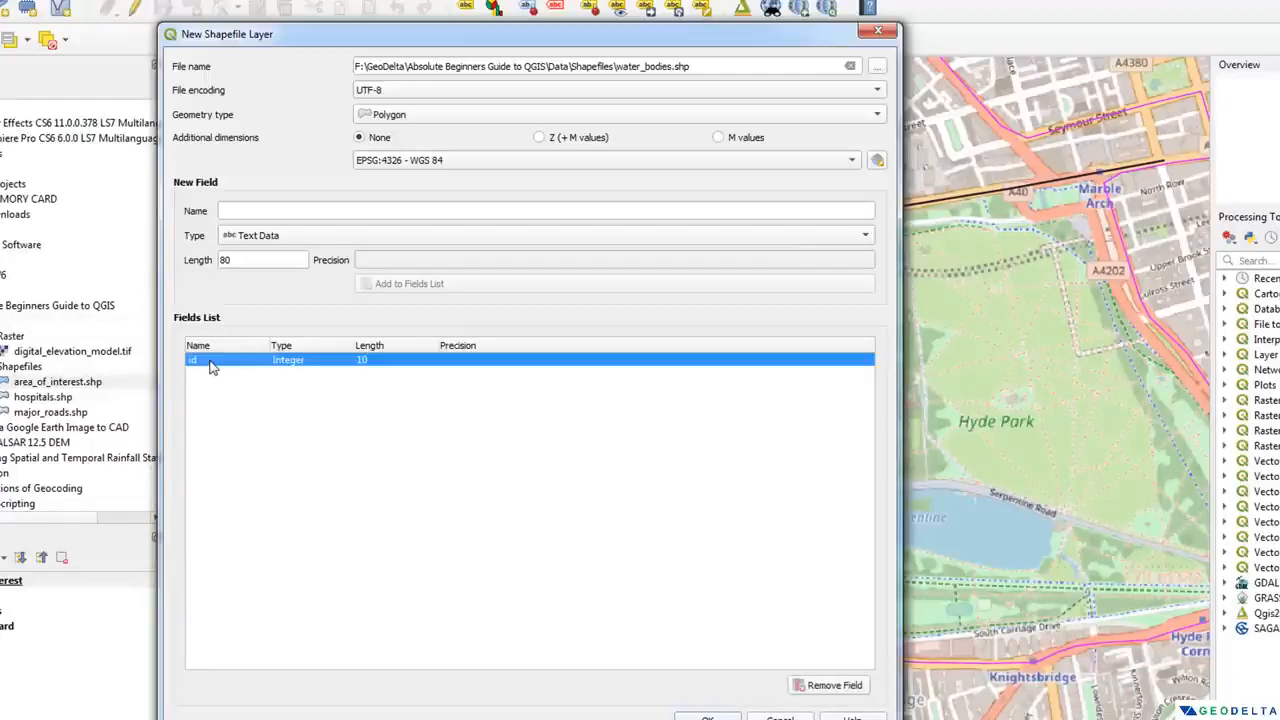
left_click(838, 686)
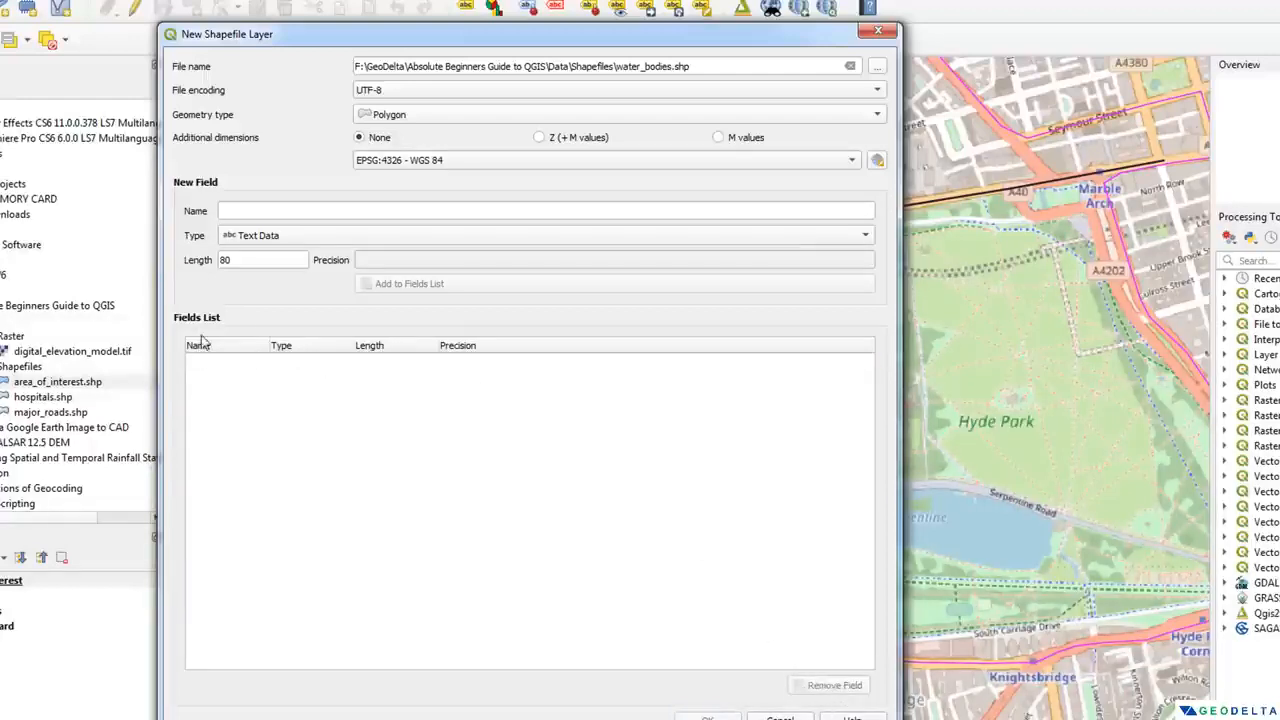
left_click_drag(665, 36, 575, 648)
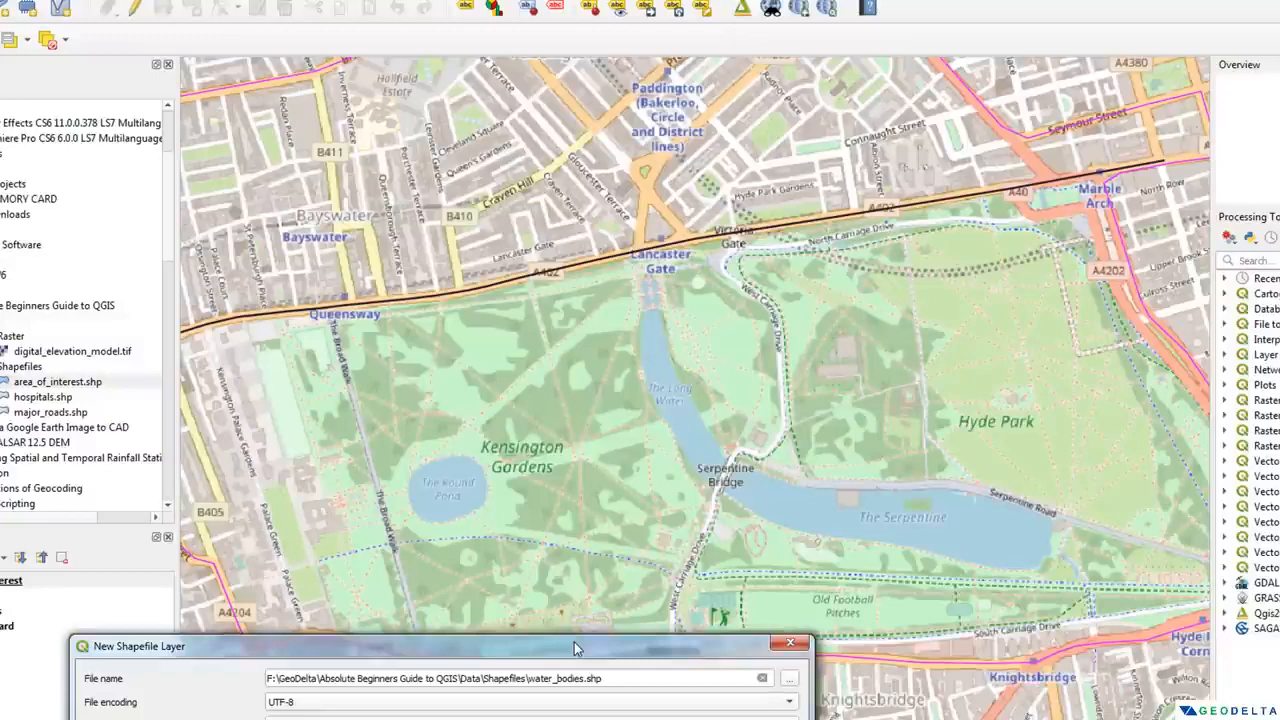
left_click_drag(489, 660, 540, 68)
- Define a new attribute field called Name with Text Data as its type
left_click(441, 231)
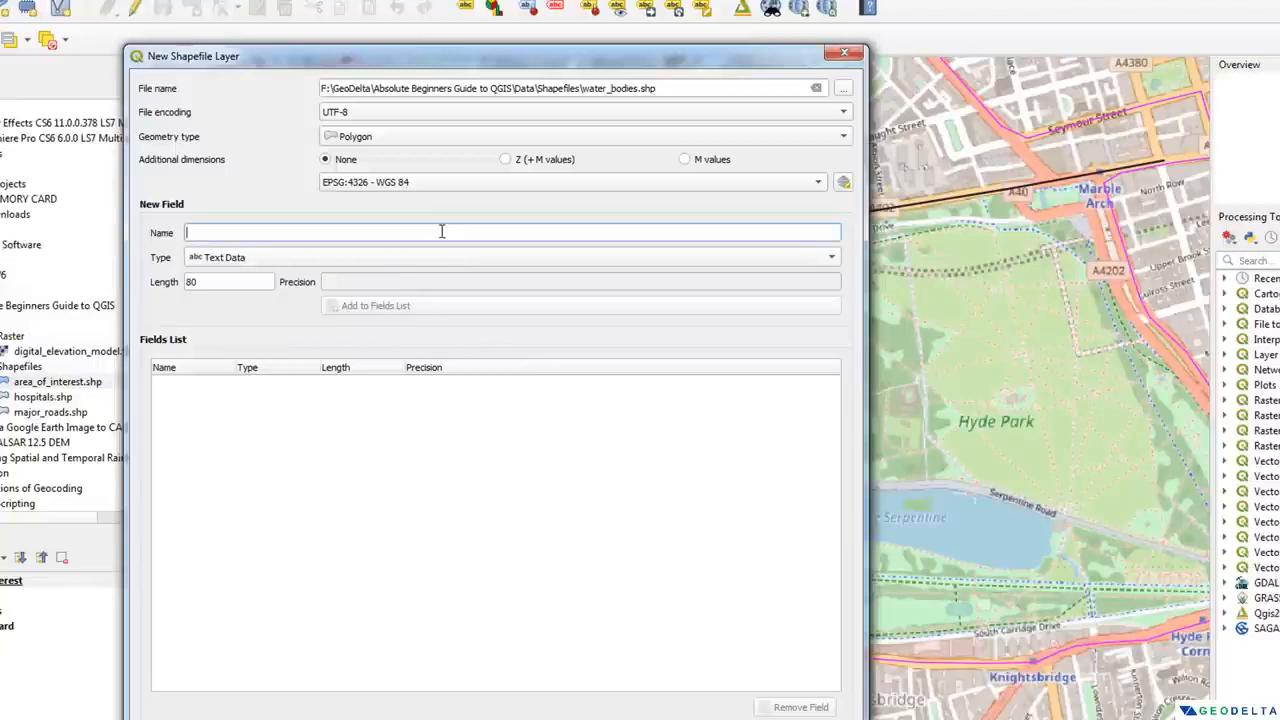
type("Name")
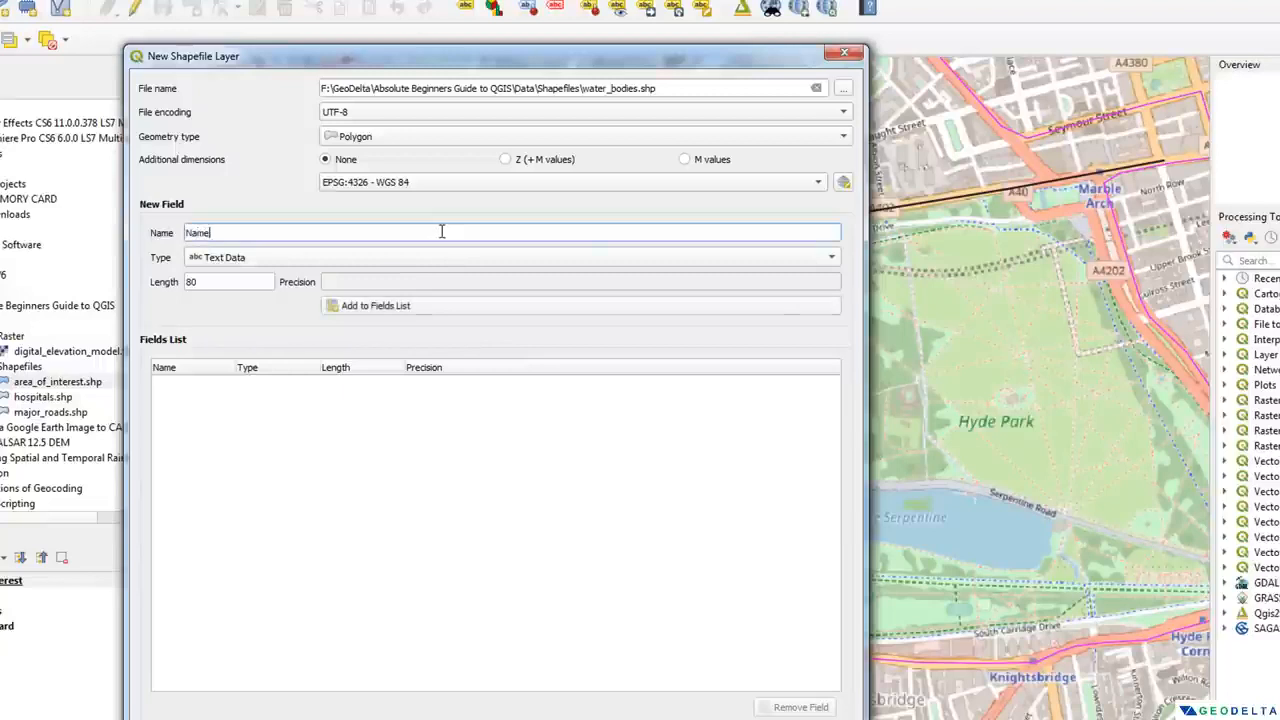
left_click(233, 261)
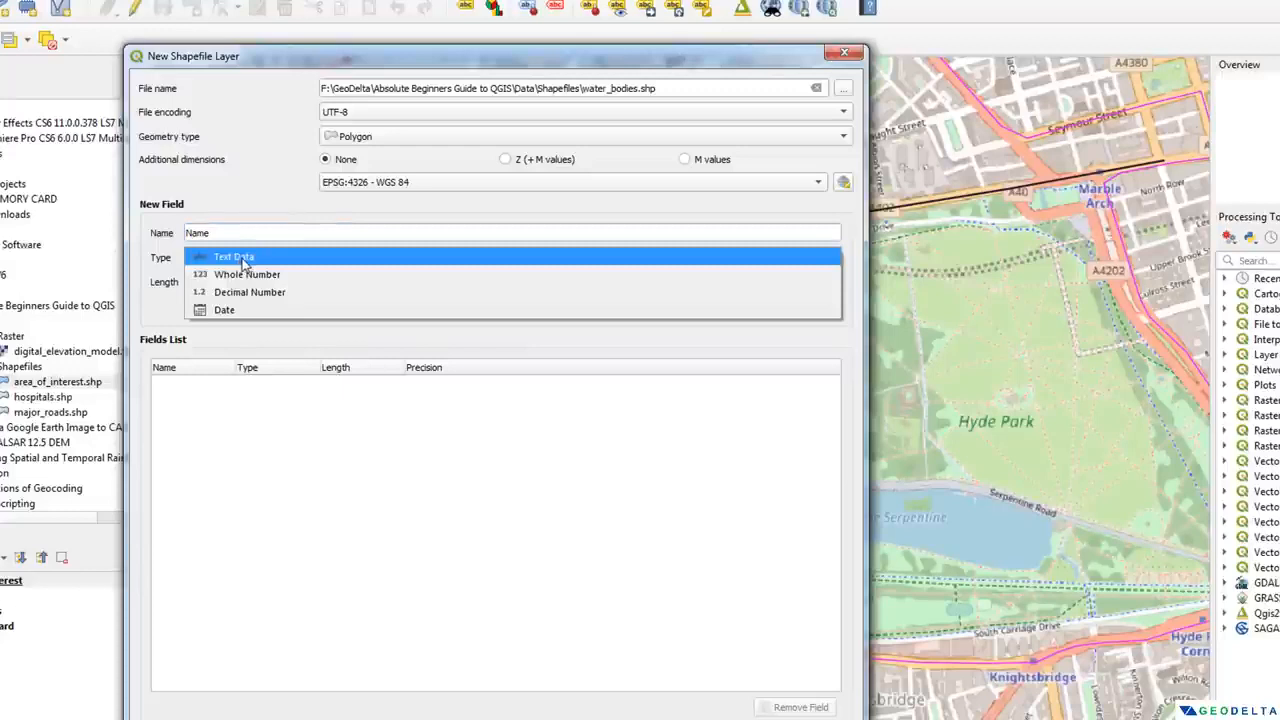
left_click(244, 259)
double_click(208, 232)
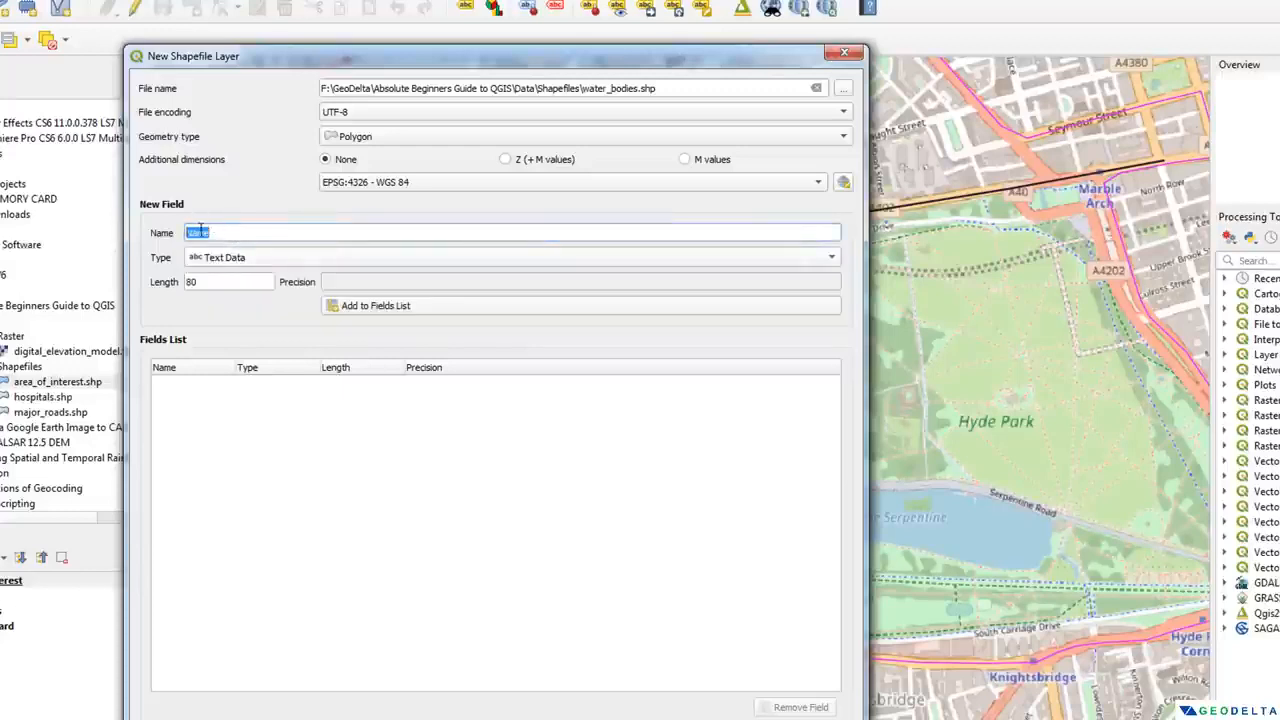
left_click(230, 260)
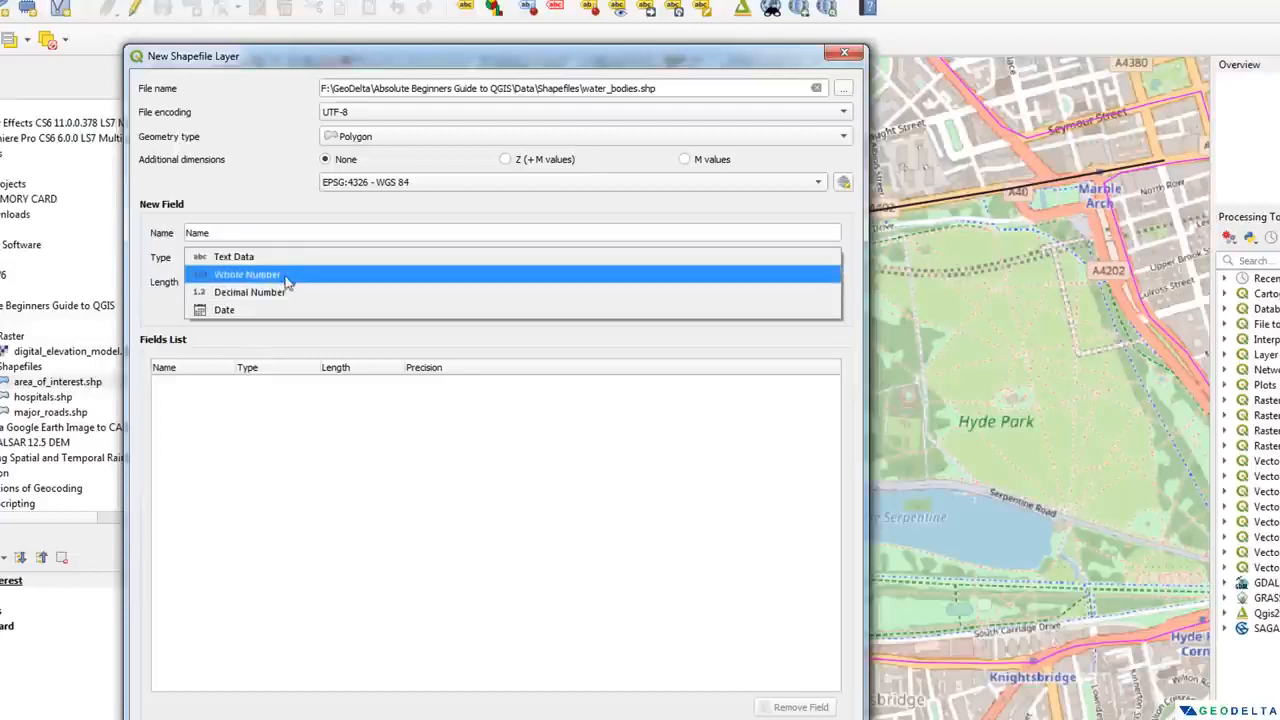
left_click(270, 226)
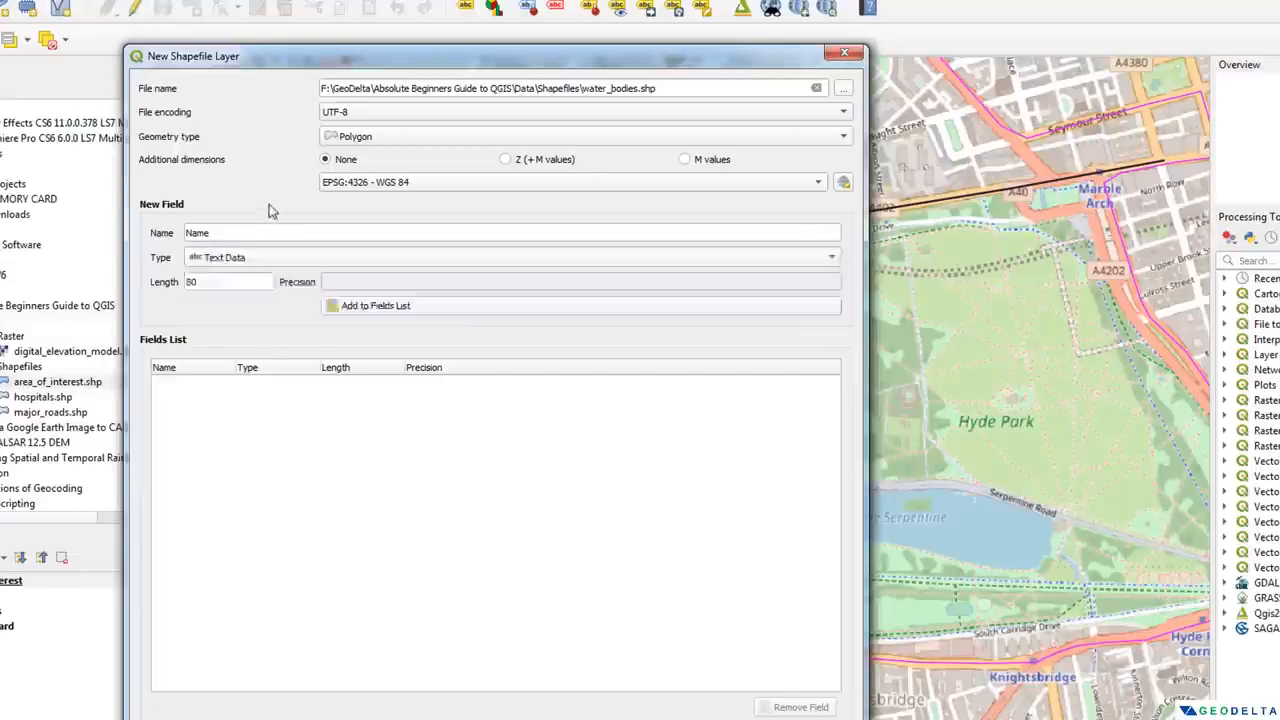
left_click(252, 259)
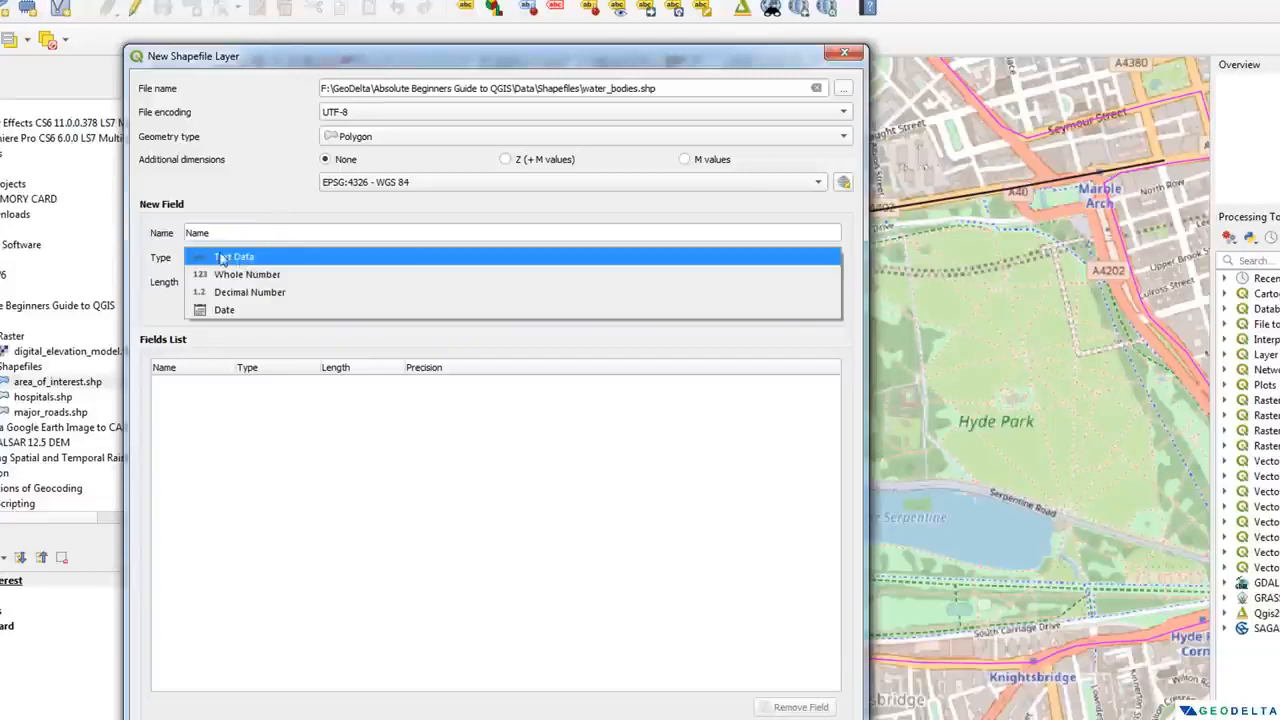
left_click(246, 260)
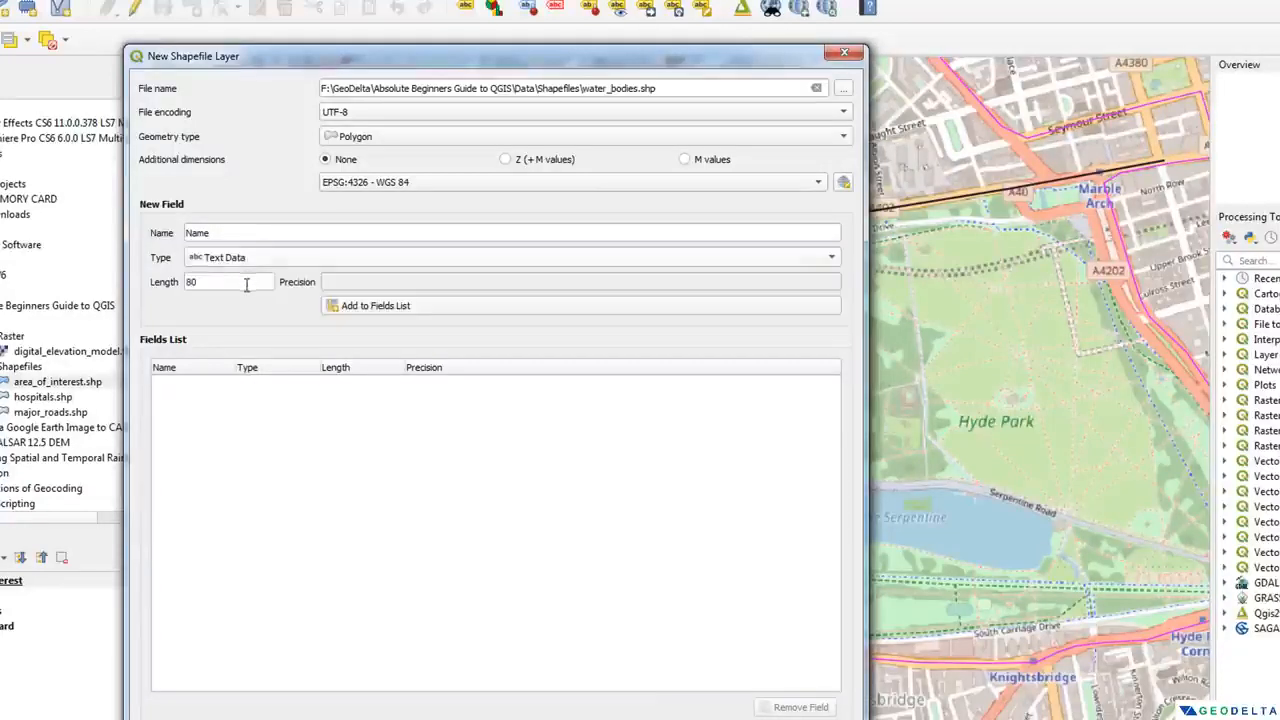
- Set the Name field's length to 100 and add it to the fields list
left_click_drag(229, 285, 186, 284)
left_click(199, 282)
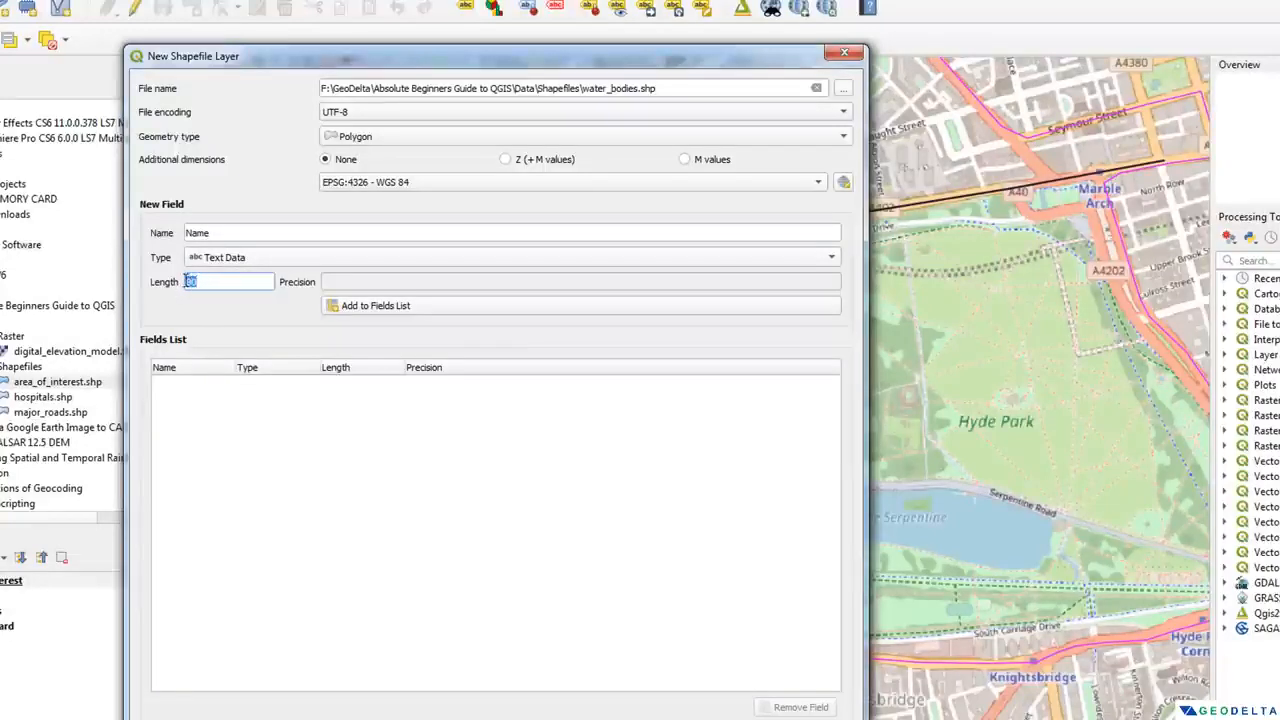
left_click_drag(201, 282, 187, 281)
left_click(357, 312)
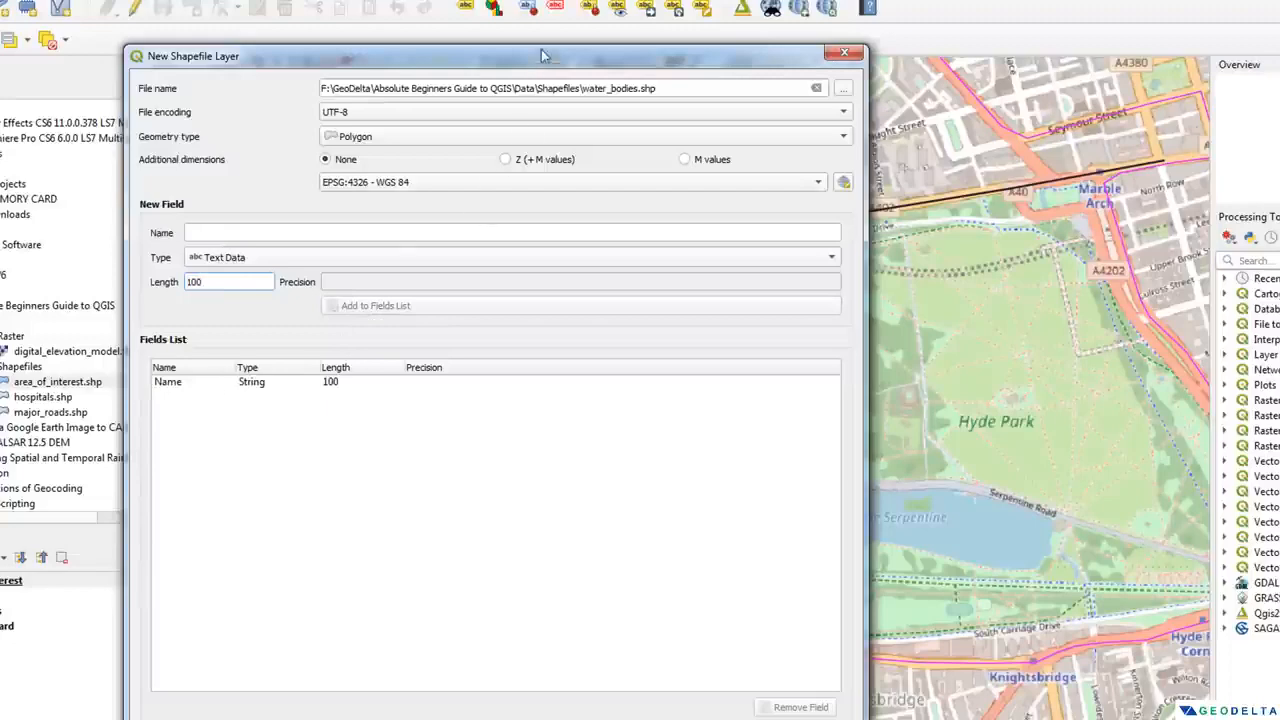
- Add a second Text Data field called Location with a length of 100 to the fields list
left_click_drag(545, 56, 507, 86)
left_click(294, 257)
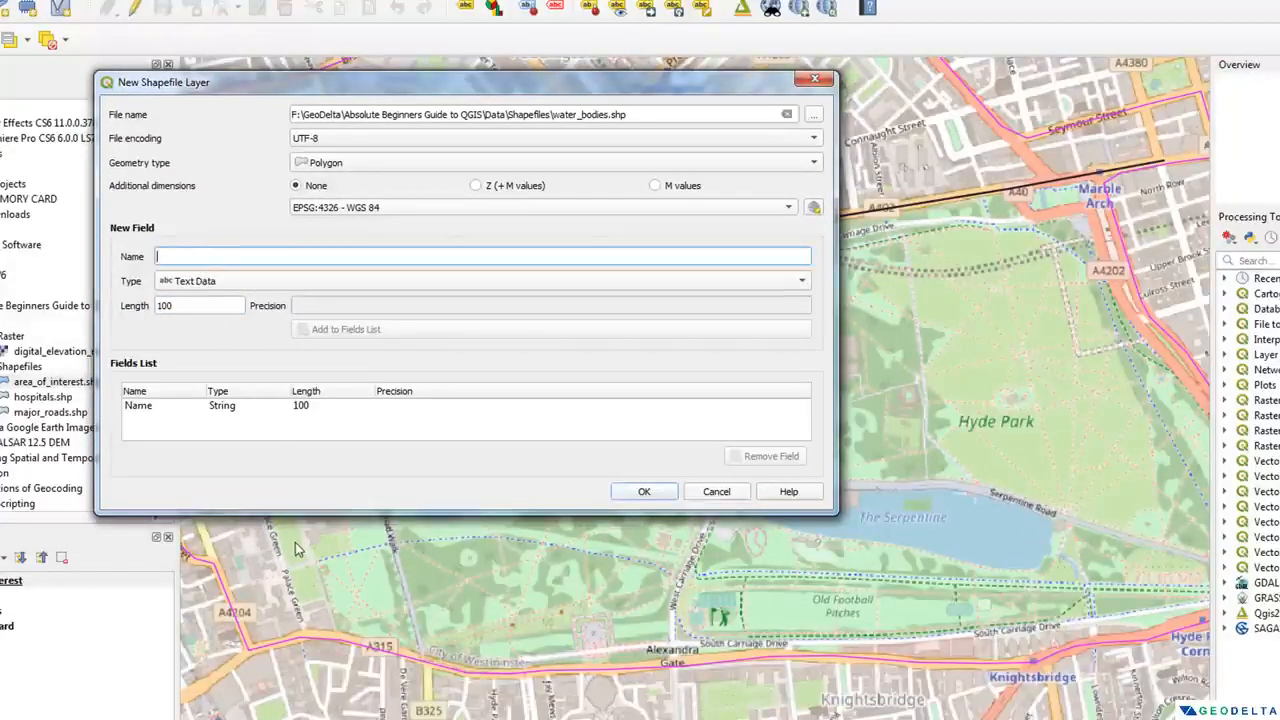
left_click_drag(300, 515, 274, 623)
type("Location")
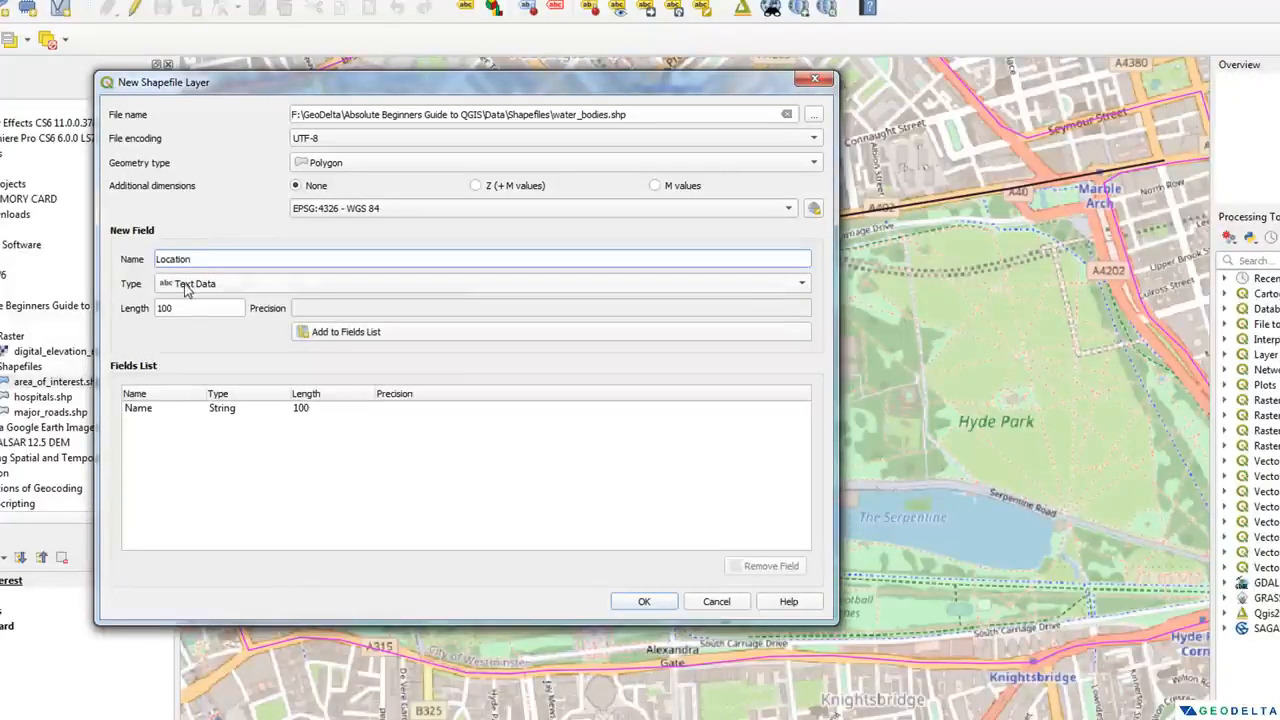
left_click(345, 333)
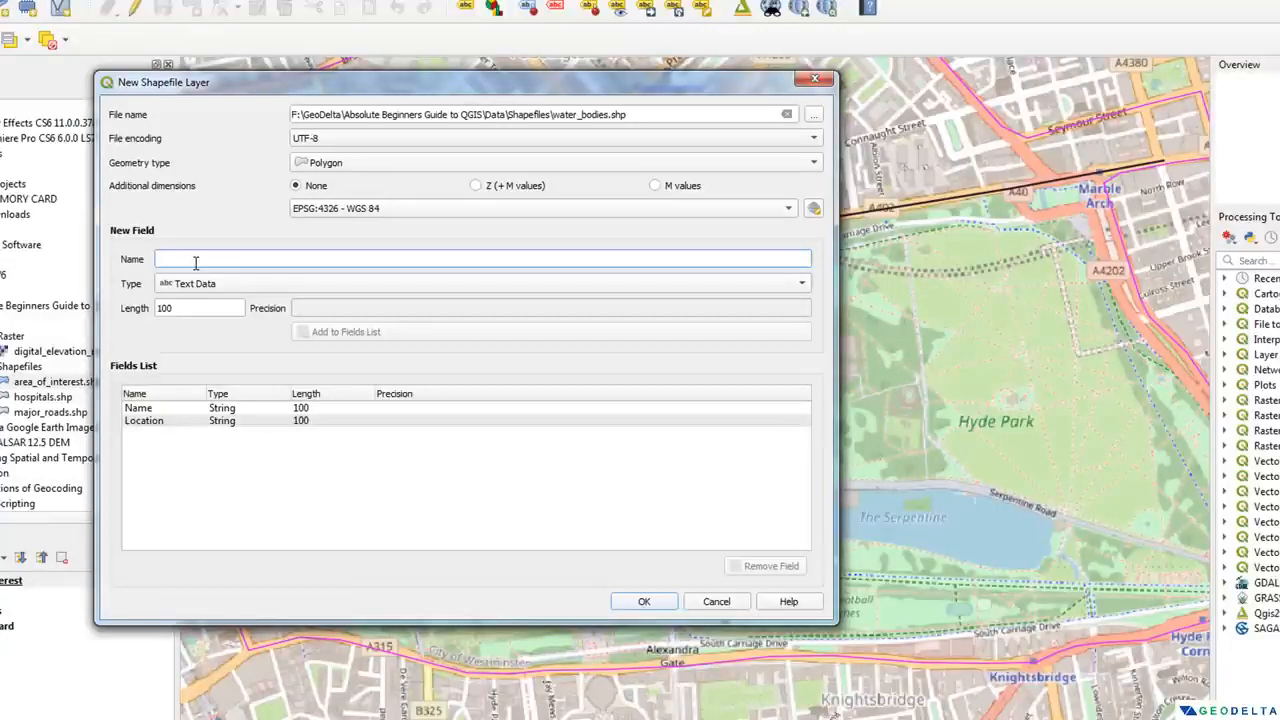
- Define a Whole Number attribute field called Item with a length of 10
type("Item")
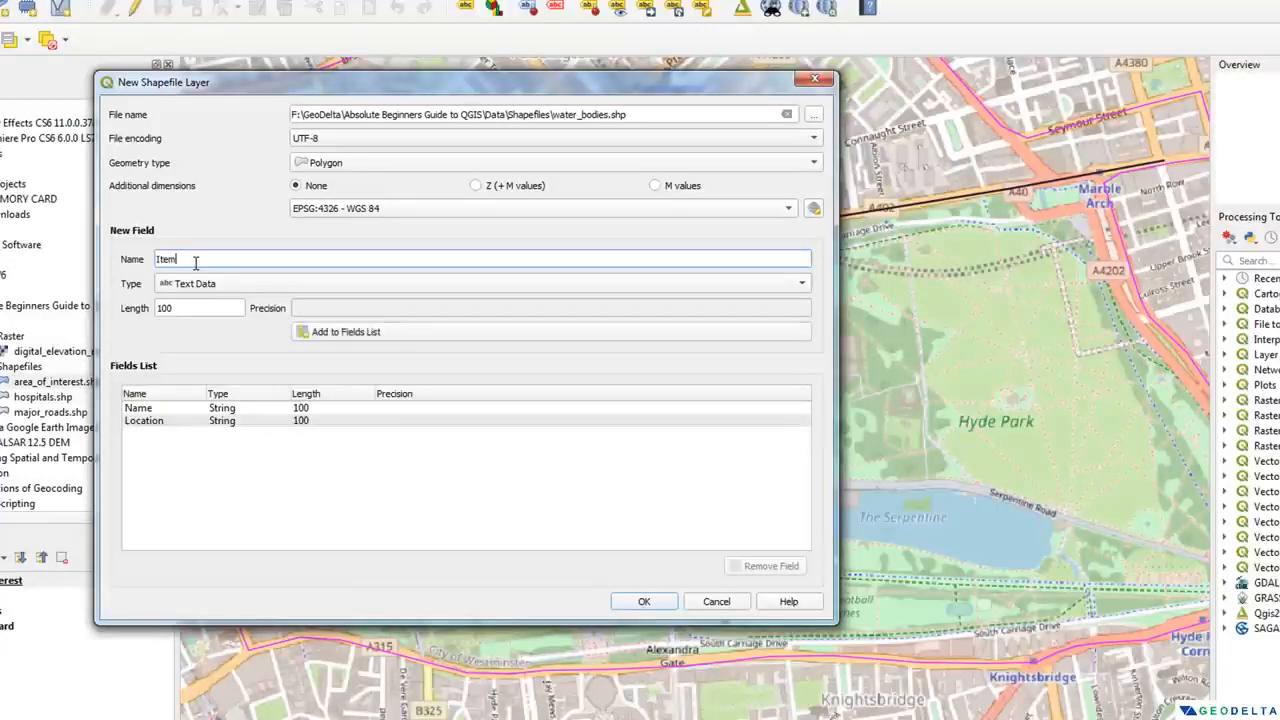
left_click(195, 284)
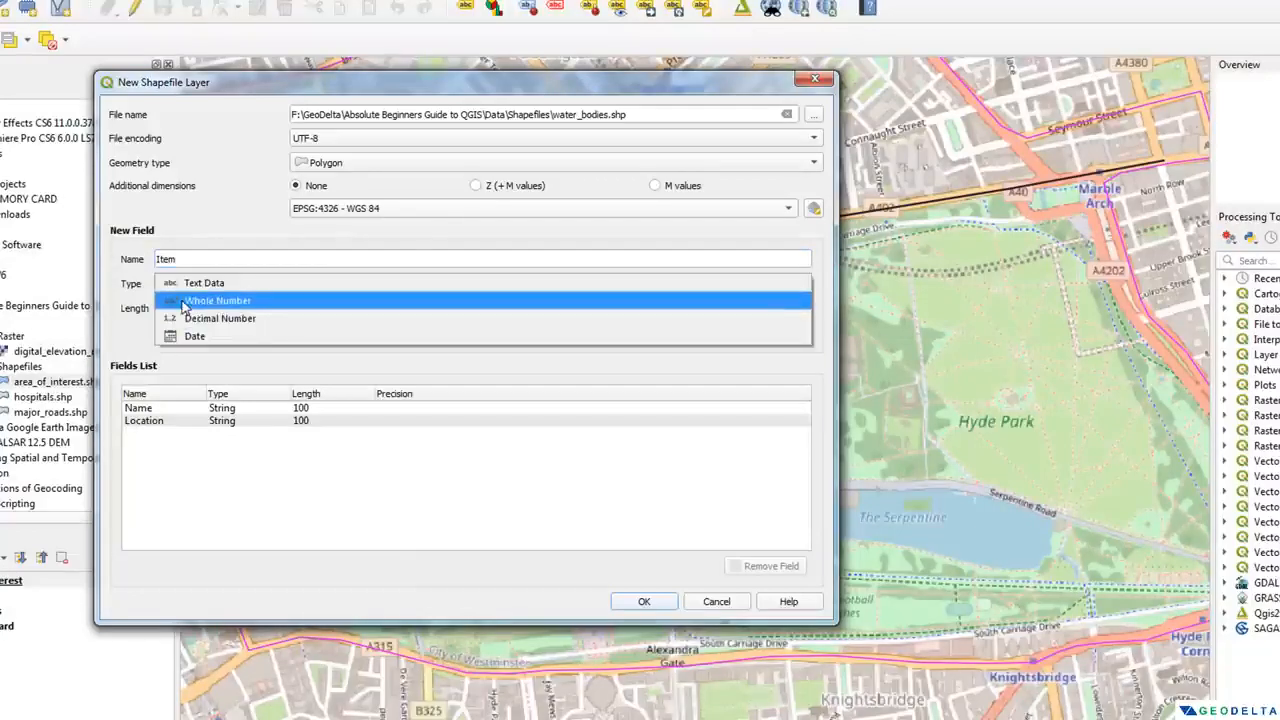
left_click(184, 302)
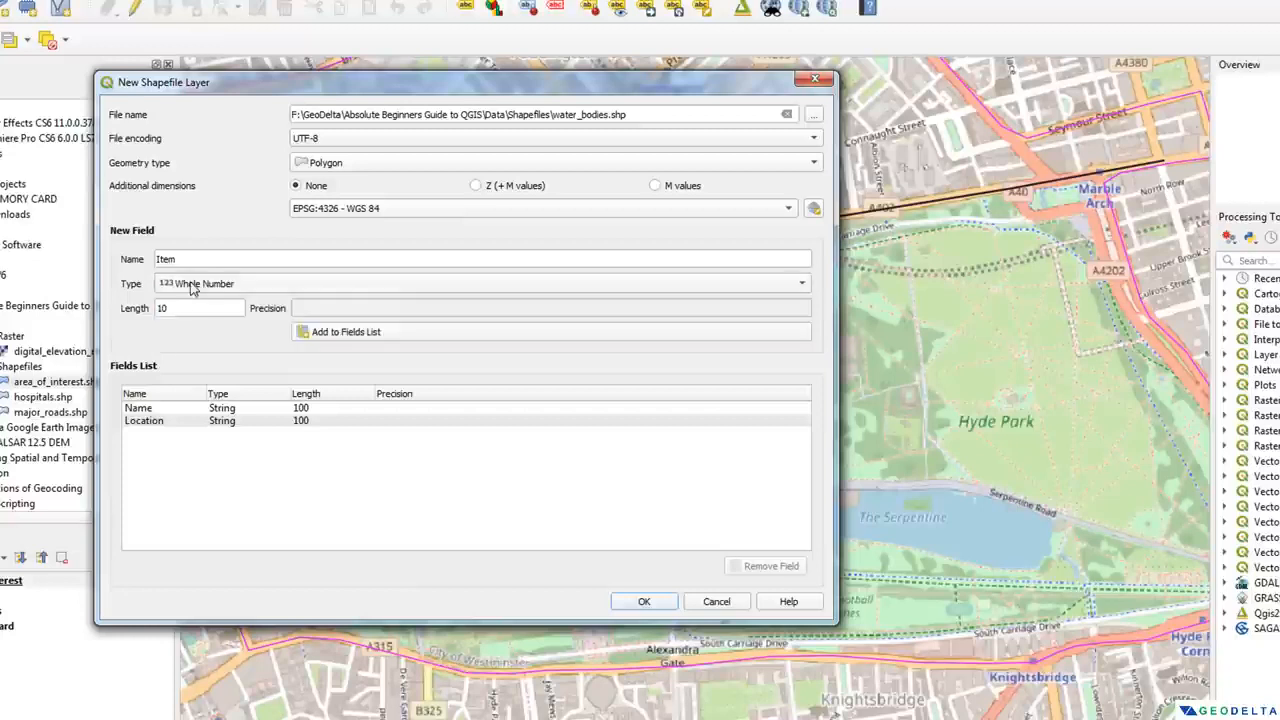
double_click(199, 308)
left_click(224, 312)
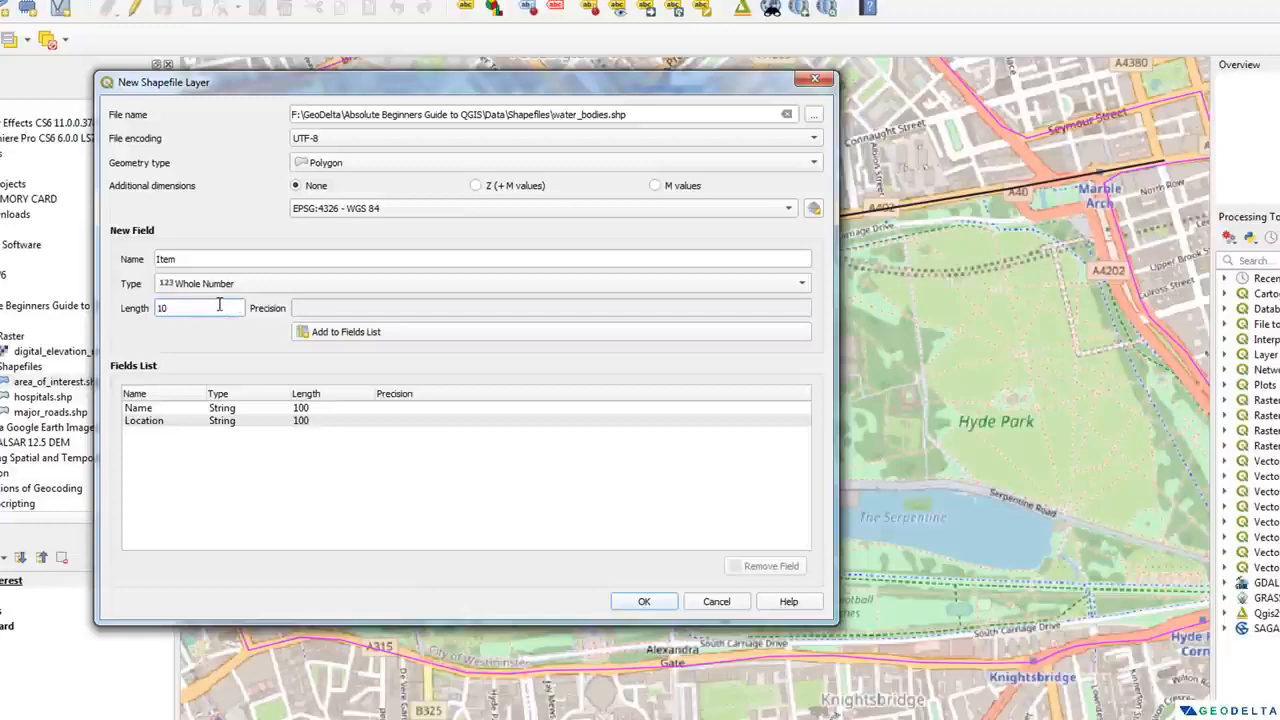
left_click_drag(441, 88, 585, 684)
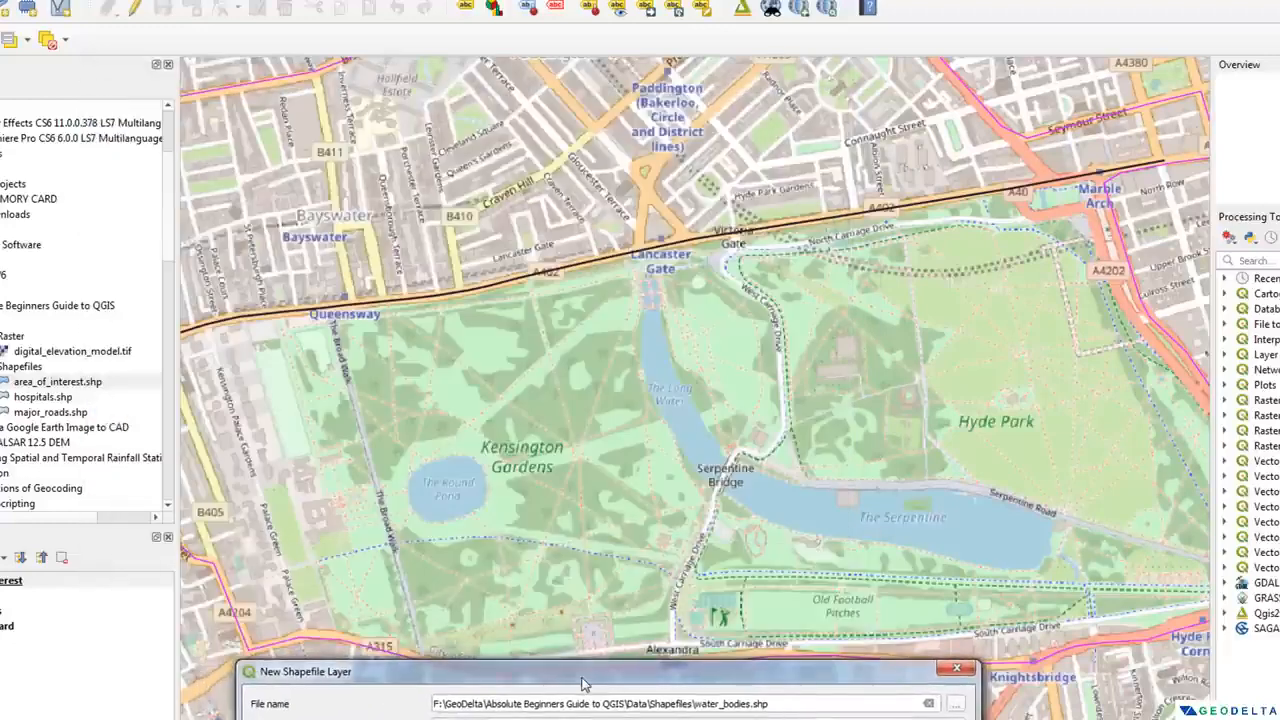
left_click_drag(585, 684, 477, 100)
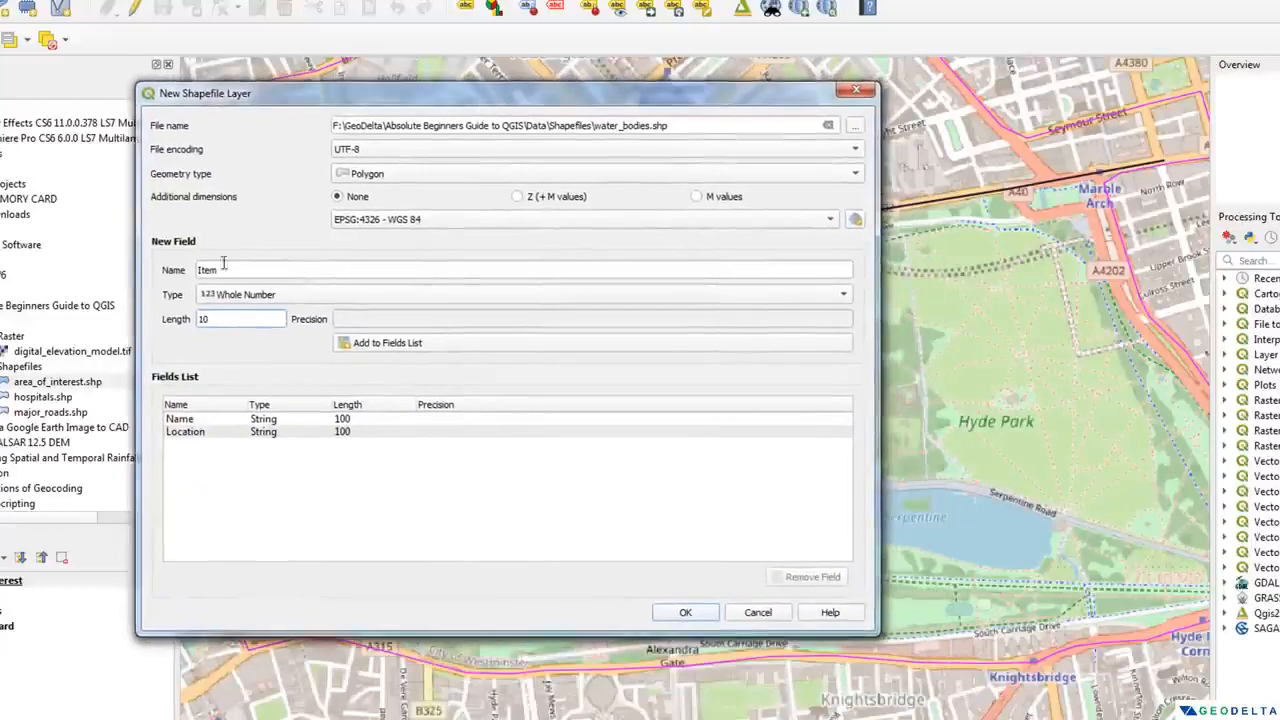
- Add the Item field to the fields list and create the water_bodies shapefile layer
double_click(215, 326)
left_click(367, 347)
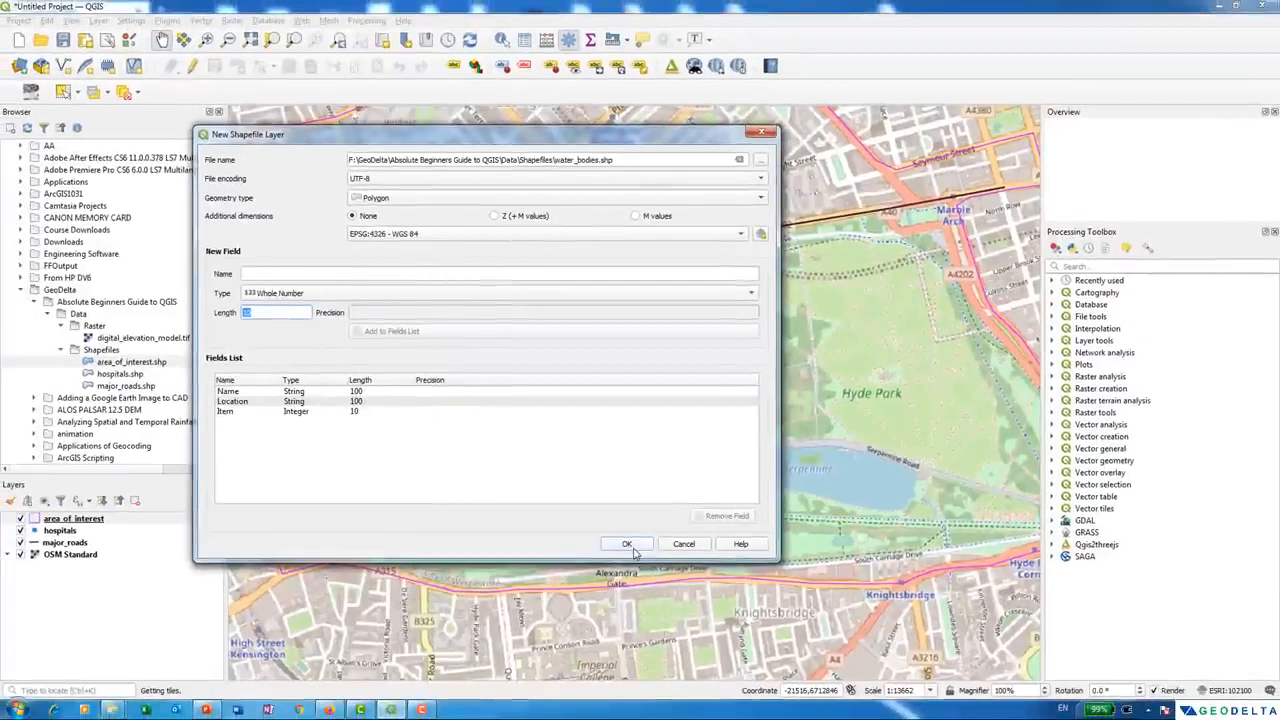
left_click(685, 612)
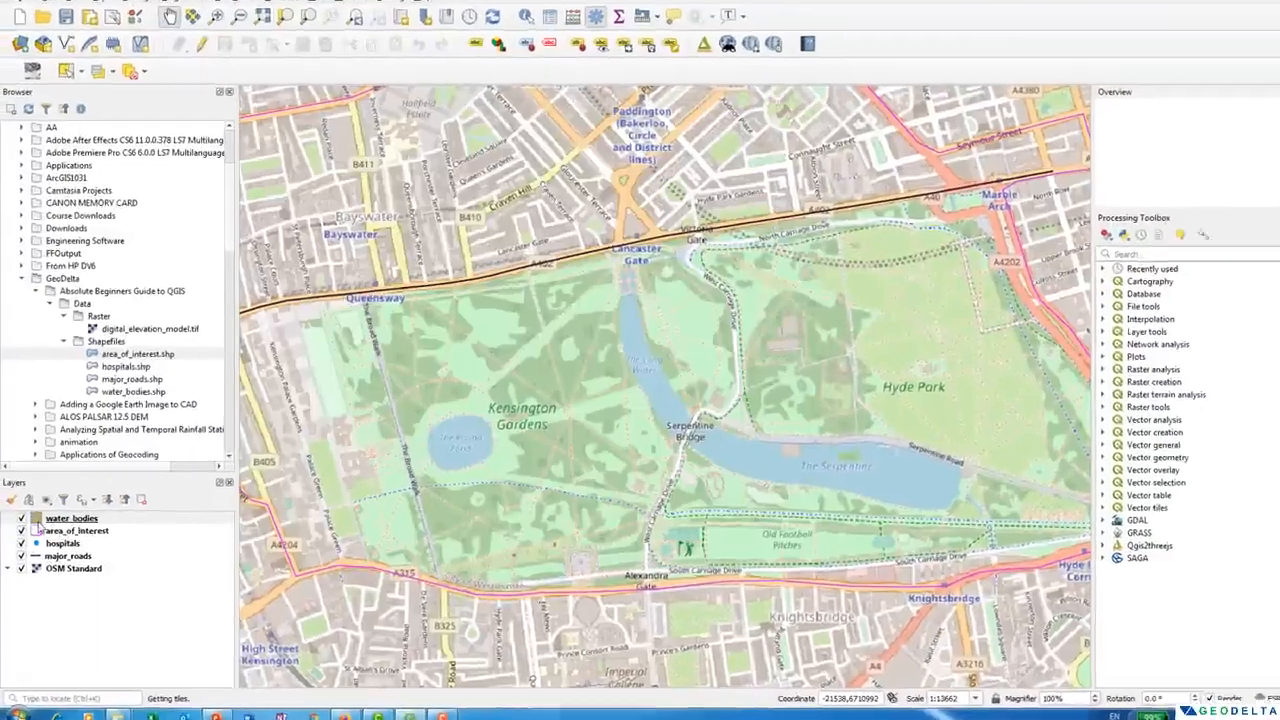
- Check the attribute table of the water_bodies layer for its defined fields, and close the table
left_click(63, 519)
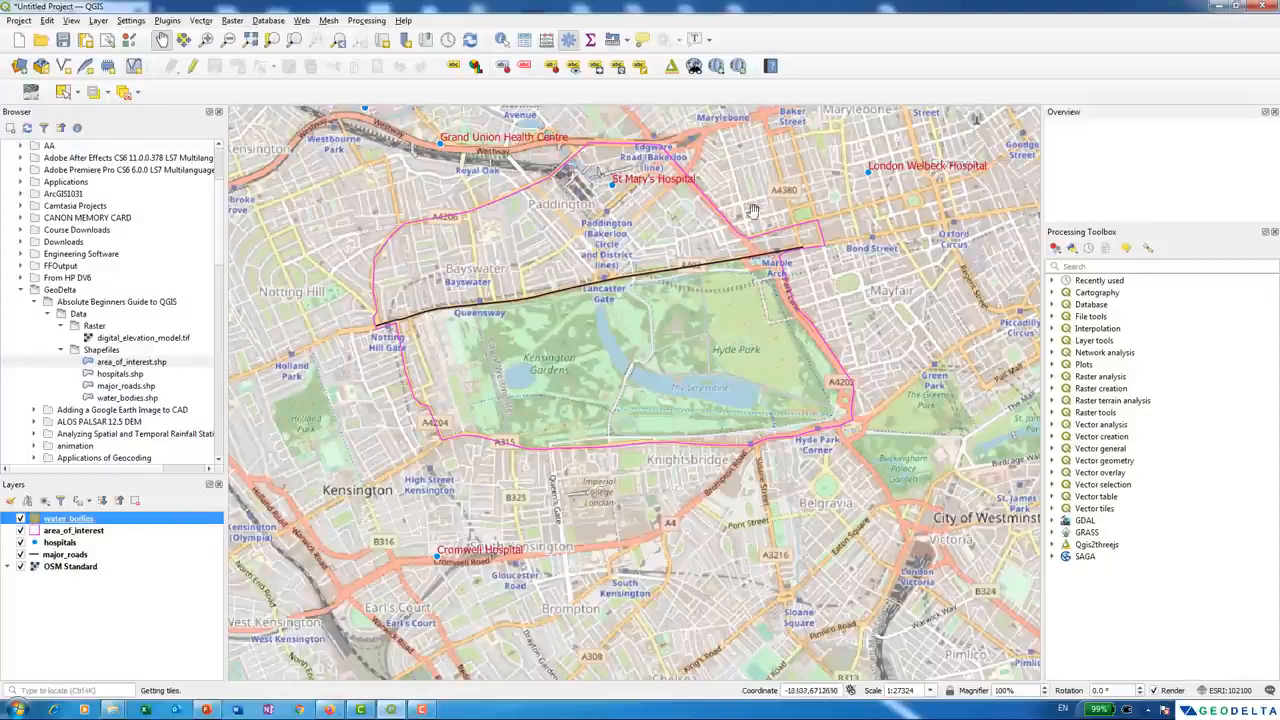
right_click(97, 521)
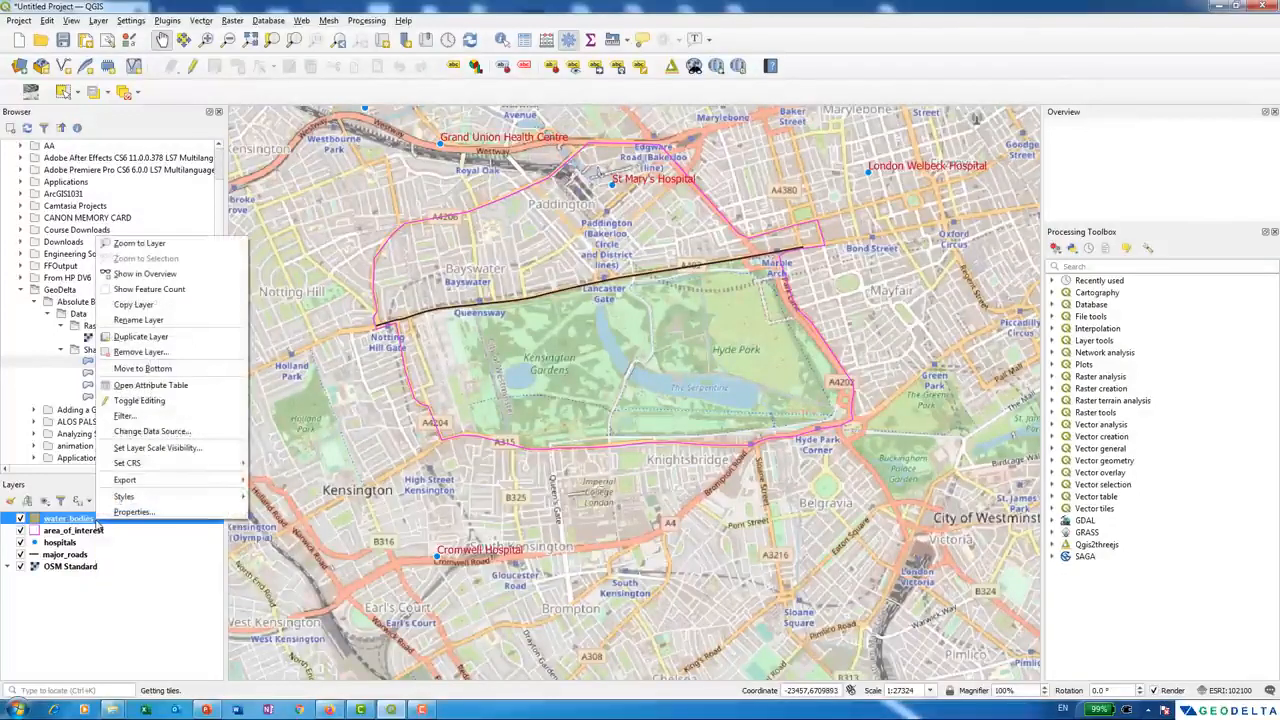
left_click(174, 390)
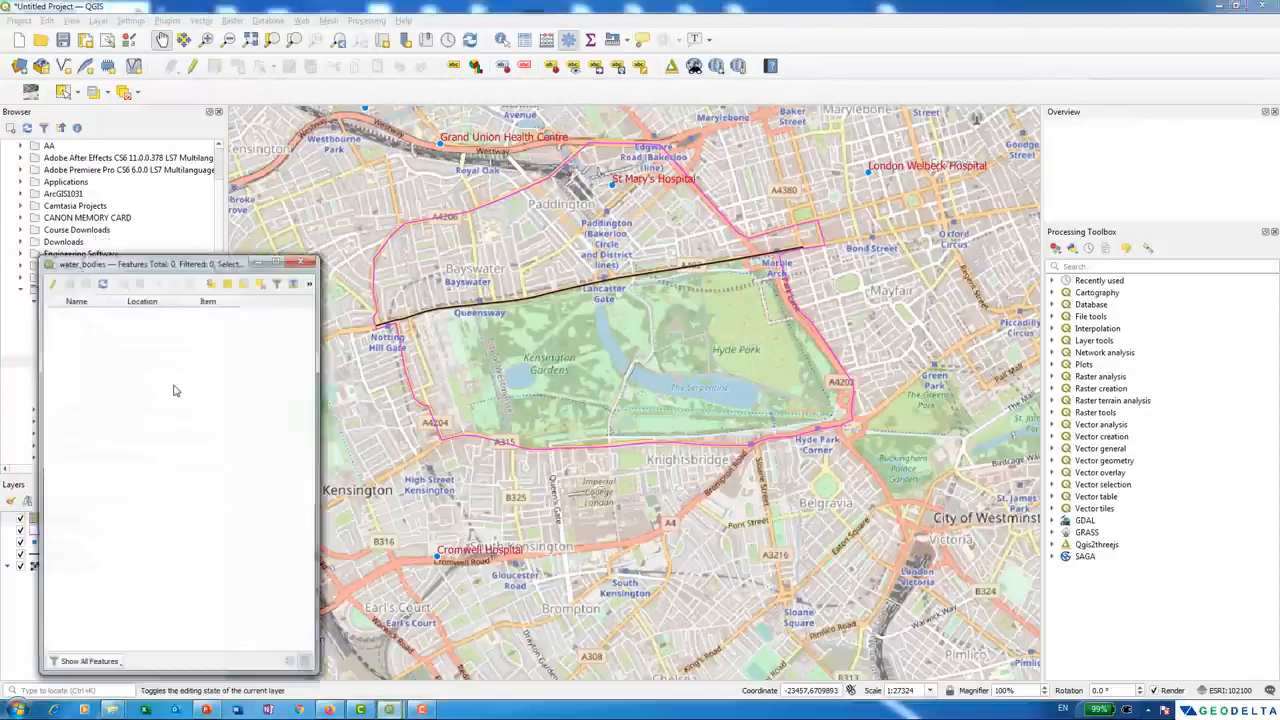
left_click_drag(560, 268, 712, 268)
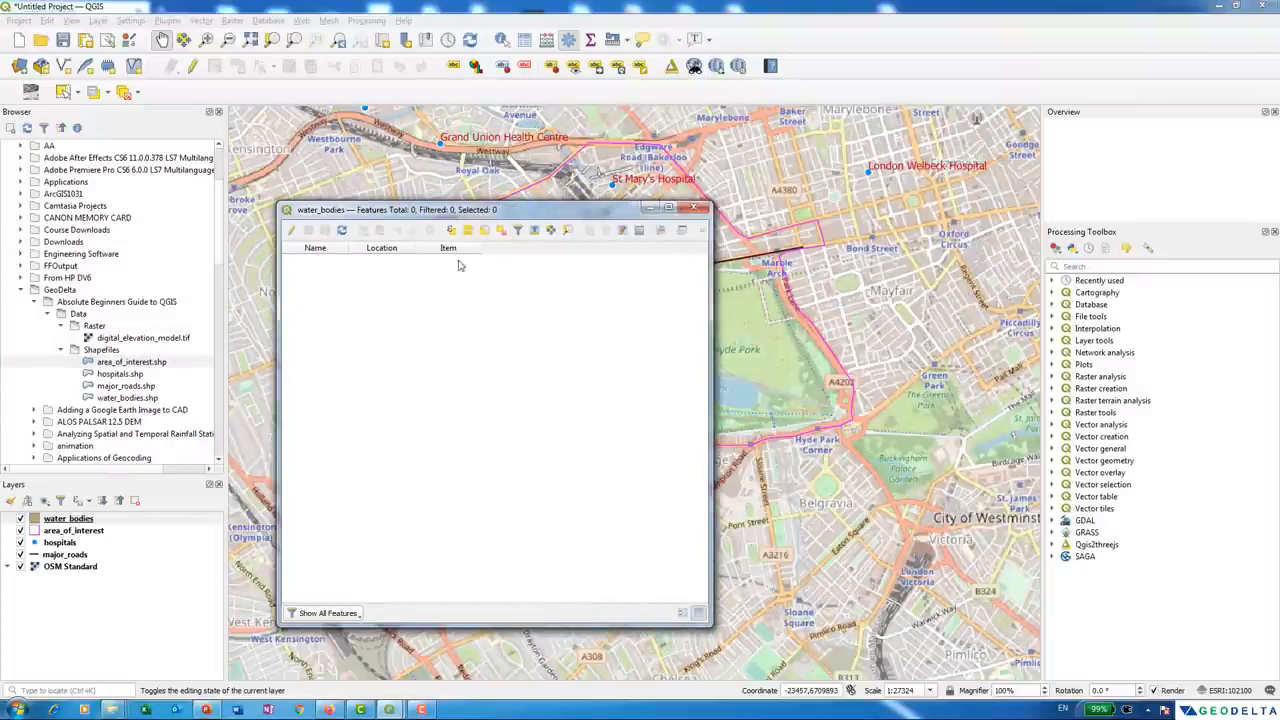
left_click(694, 208)
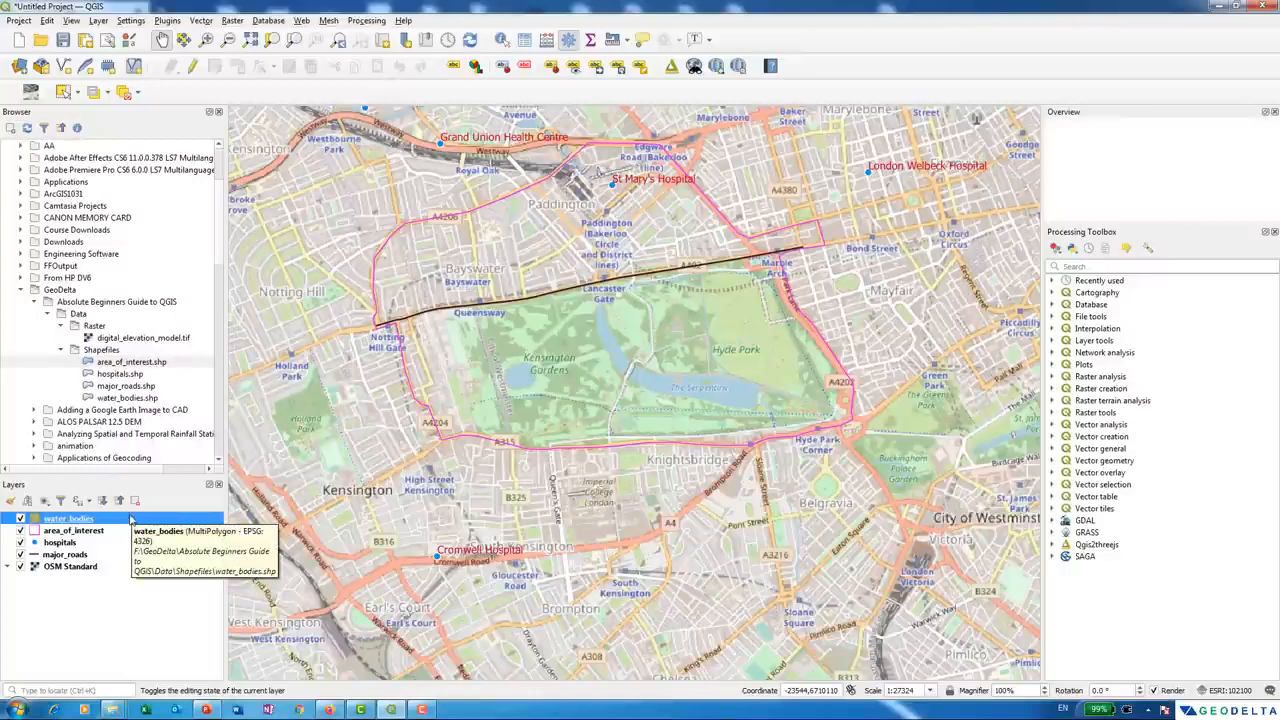
- Set the water_bodies layer's simple fill color to light blue and apply it
right_click(56, 518)
left_click(104, 510)
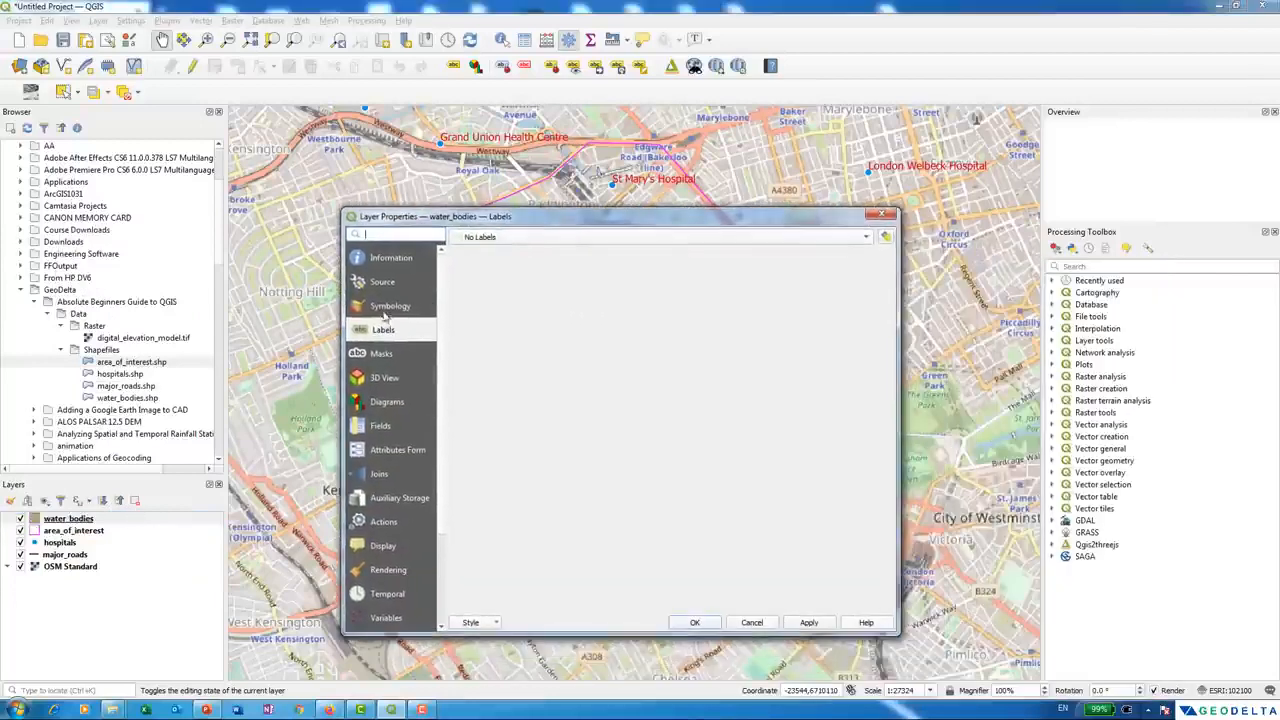
left_click(392, 307)
left_click(605, 268)
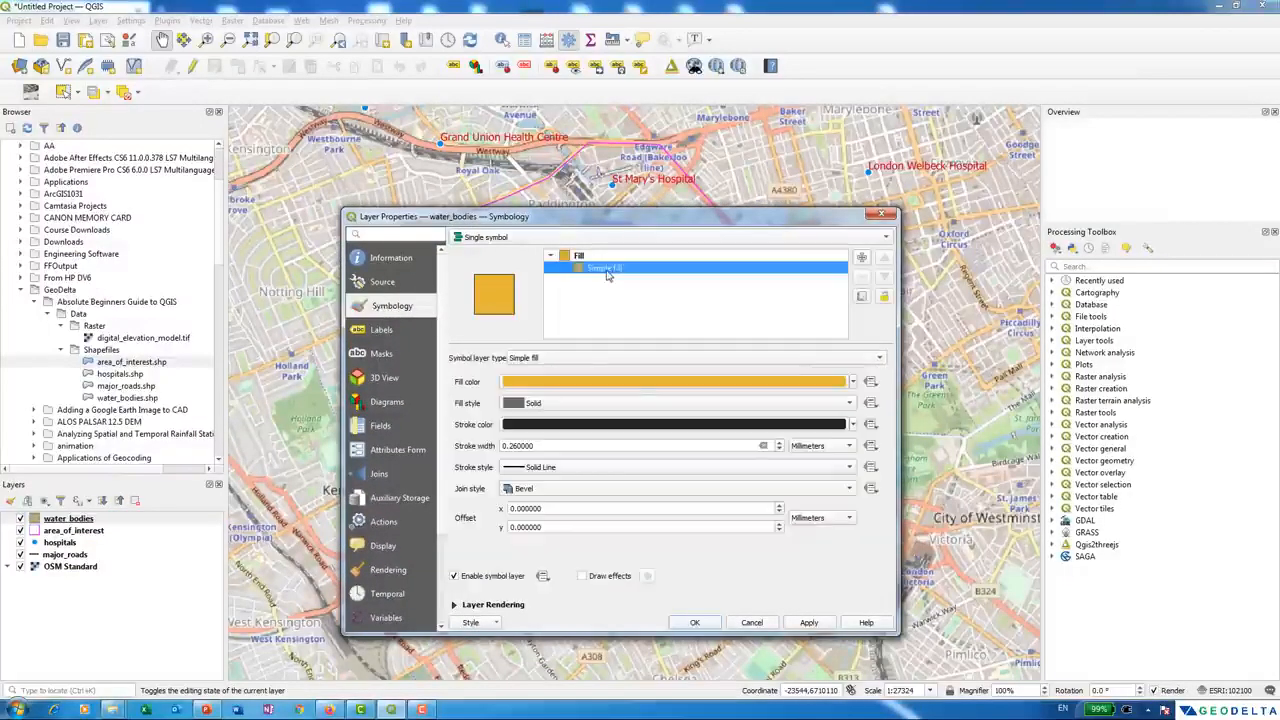
left_click(633, 382)
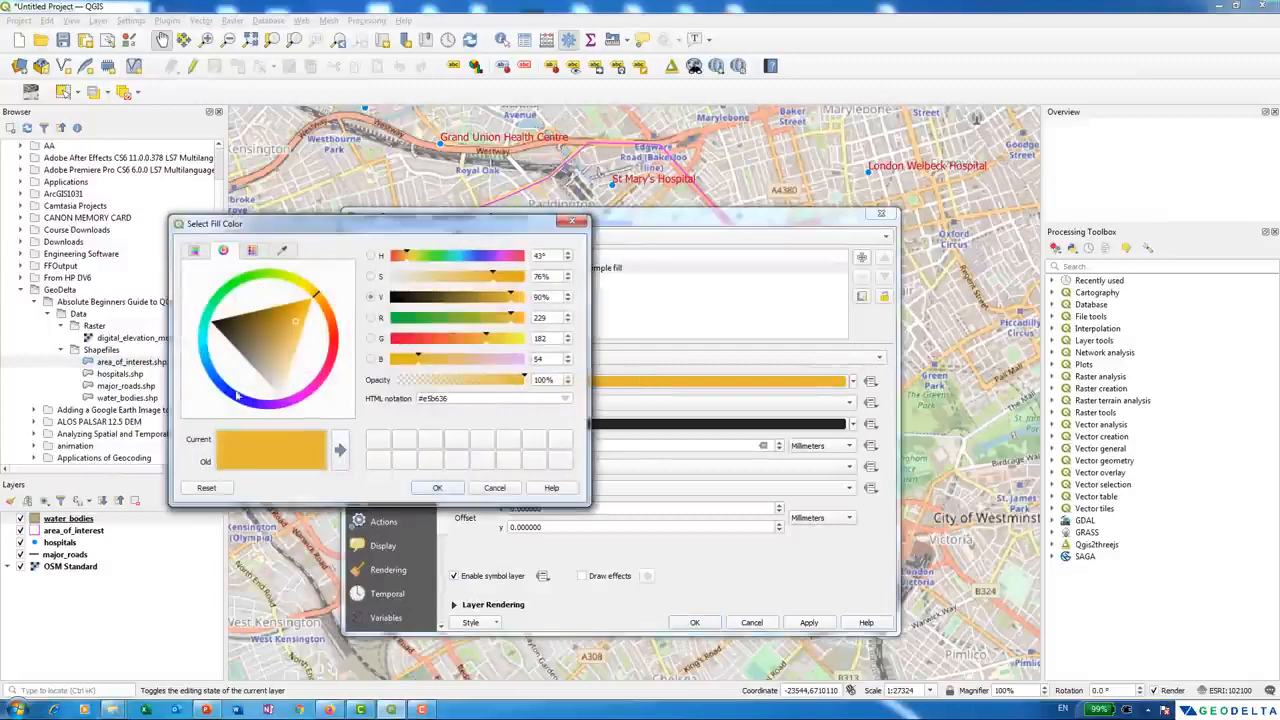
mouse_move(205, 356)
left_mouse_down()
mouse_move(204, 344)
mouse_move(252, 325)
mouse_move(263, 334)
mouse_move(257, 324)
left_mouse_up()
left_click(437, 487)
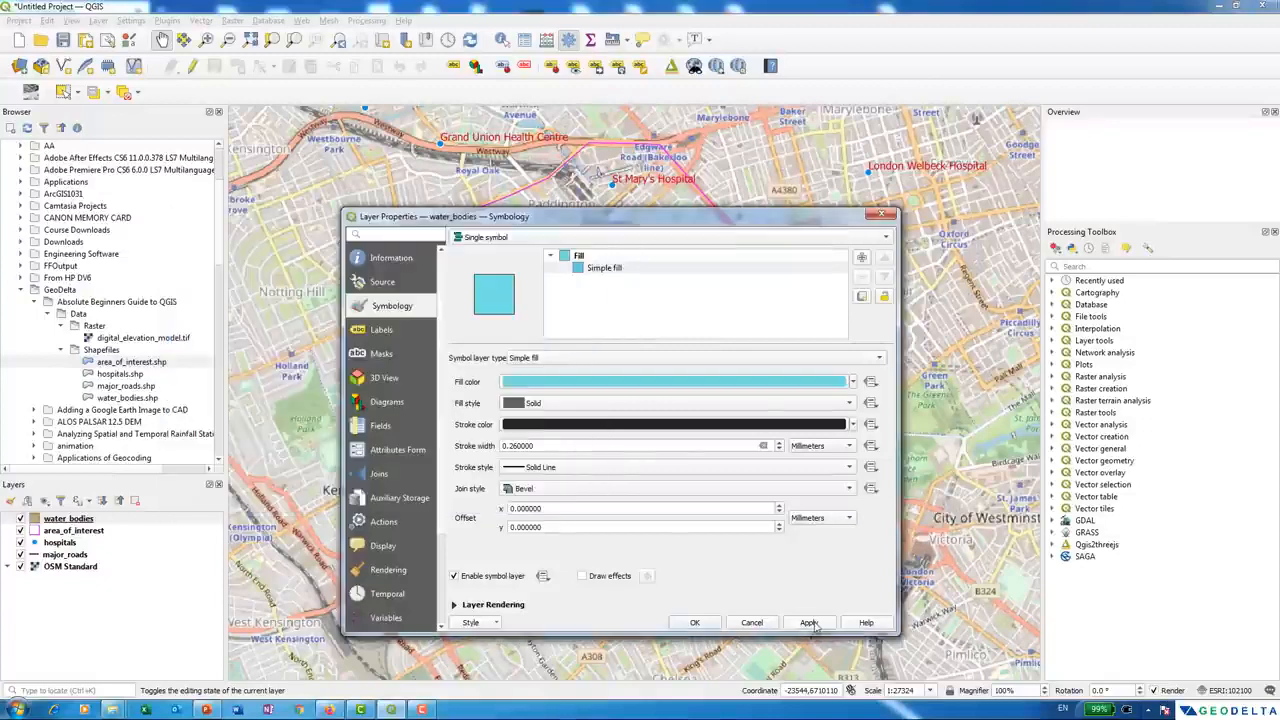
left_click(814, 626)
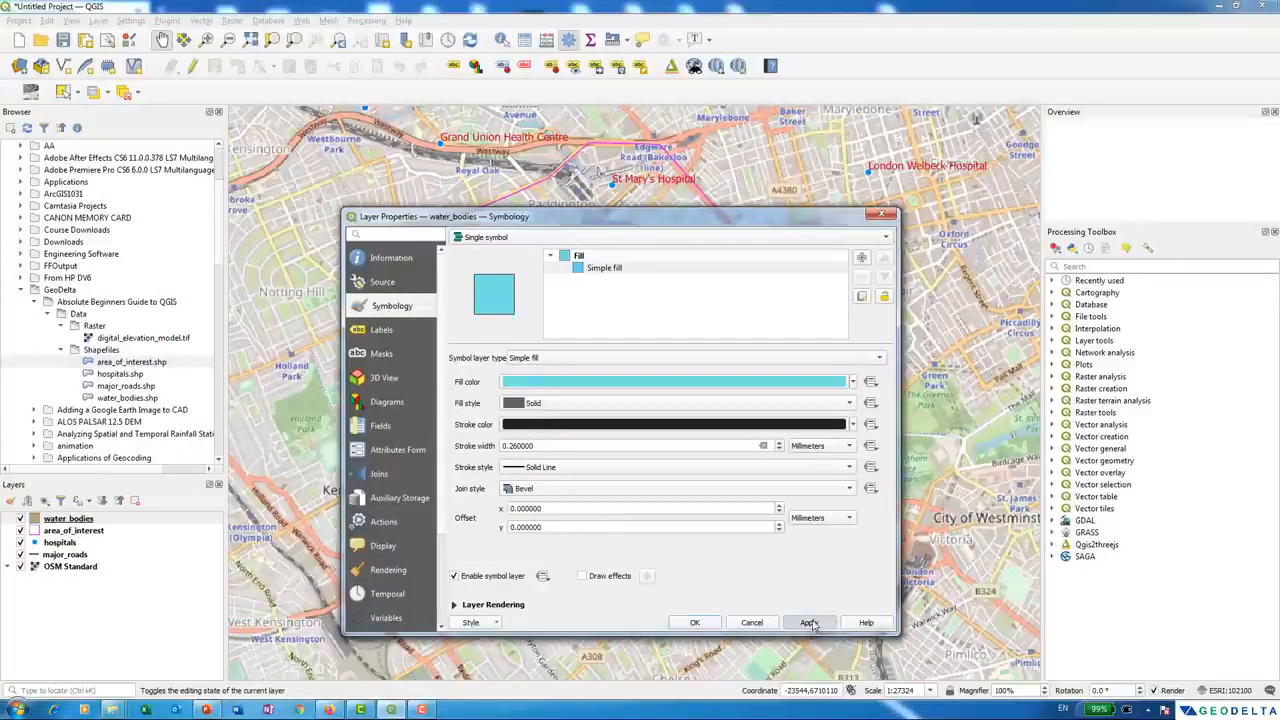
- Set the water_bodies layer's stroke color to a darker blue and apply it
left_click(853, 425)
left_click_drag(538, 538, 538, 524)
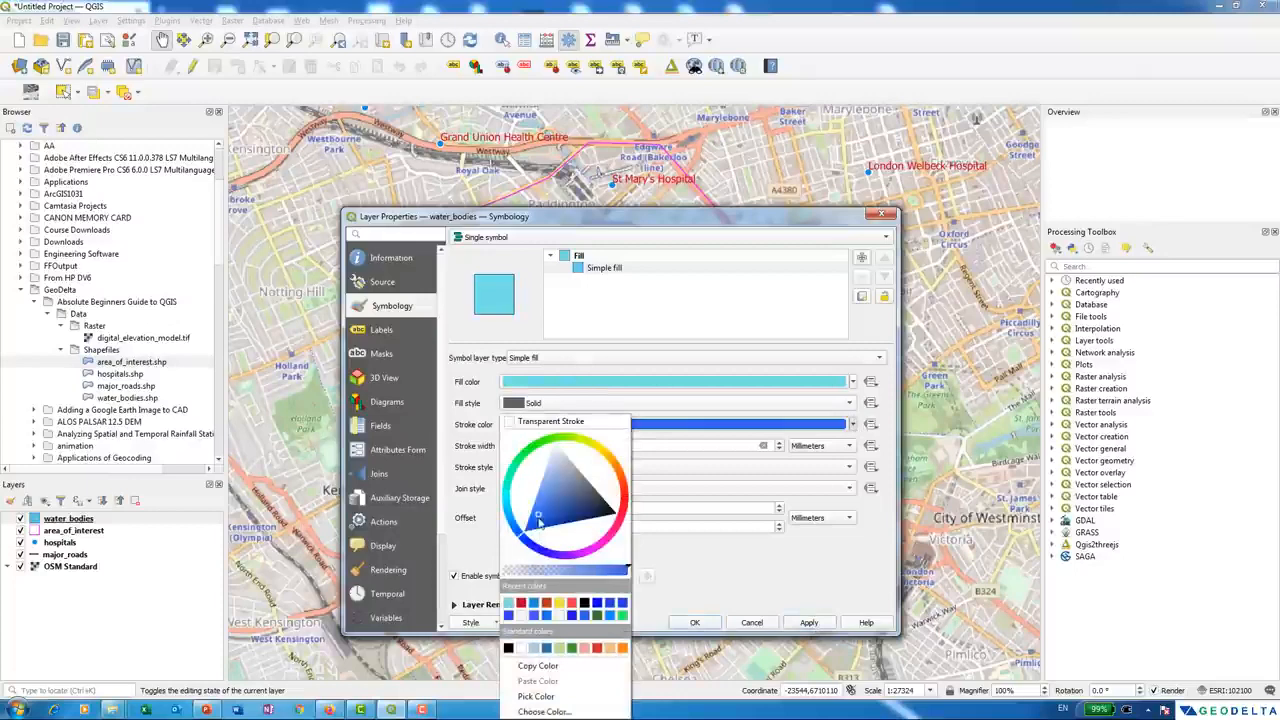
left_click(795, 616)
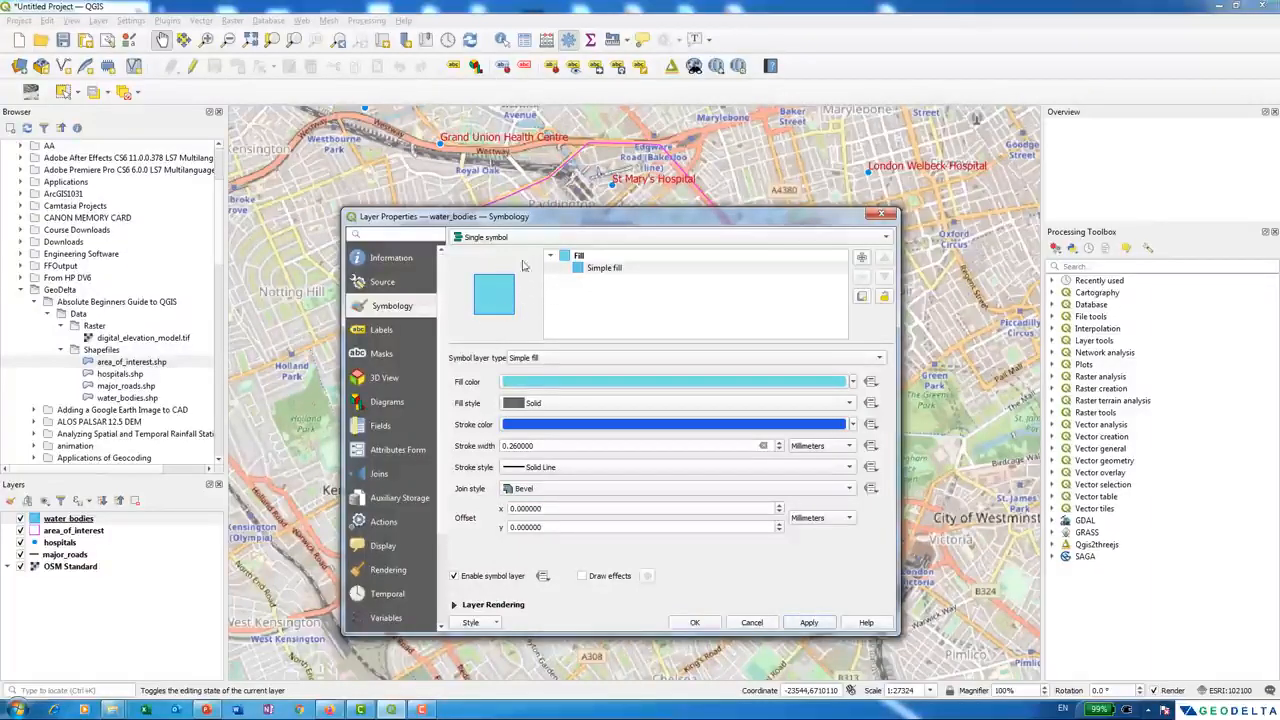
- Turn on editing for the water_bodies layer and activate the Add Polygon Feature tool
left_click_drag(618, 465, 638, 527)
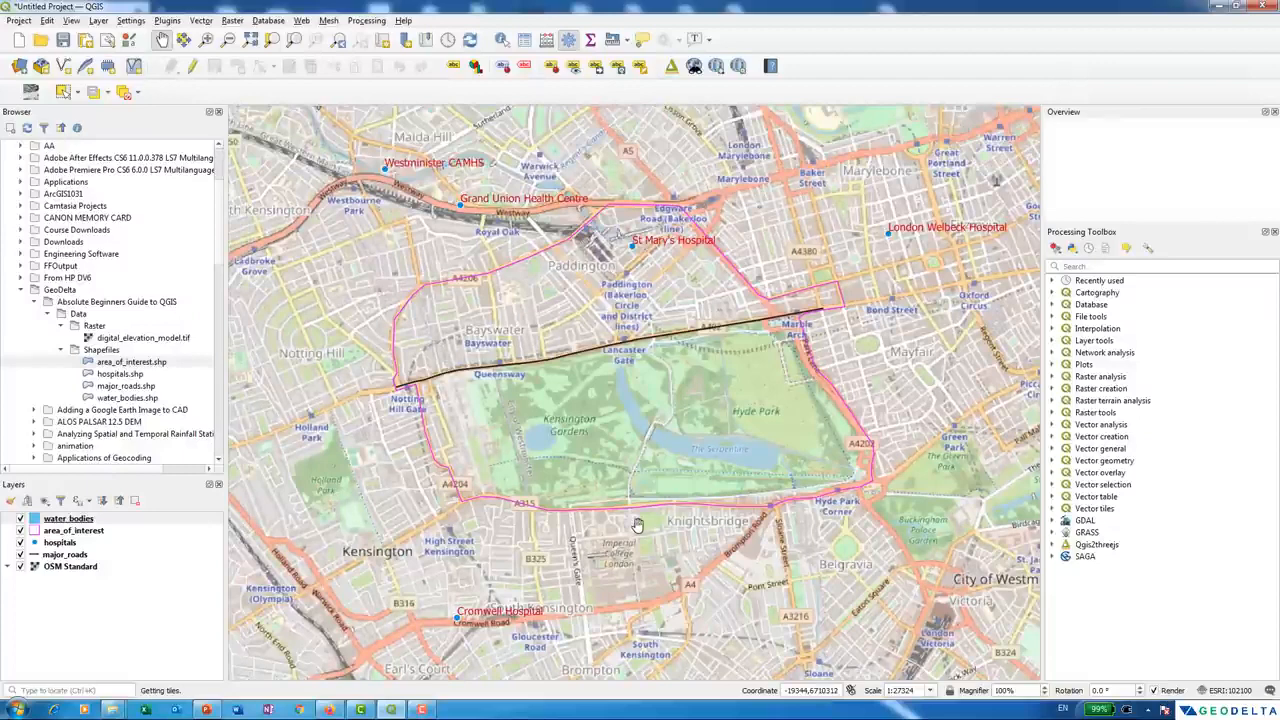
left_click(83, 519)
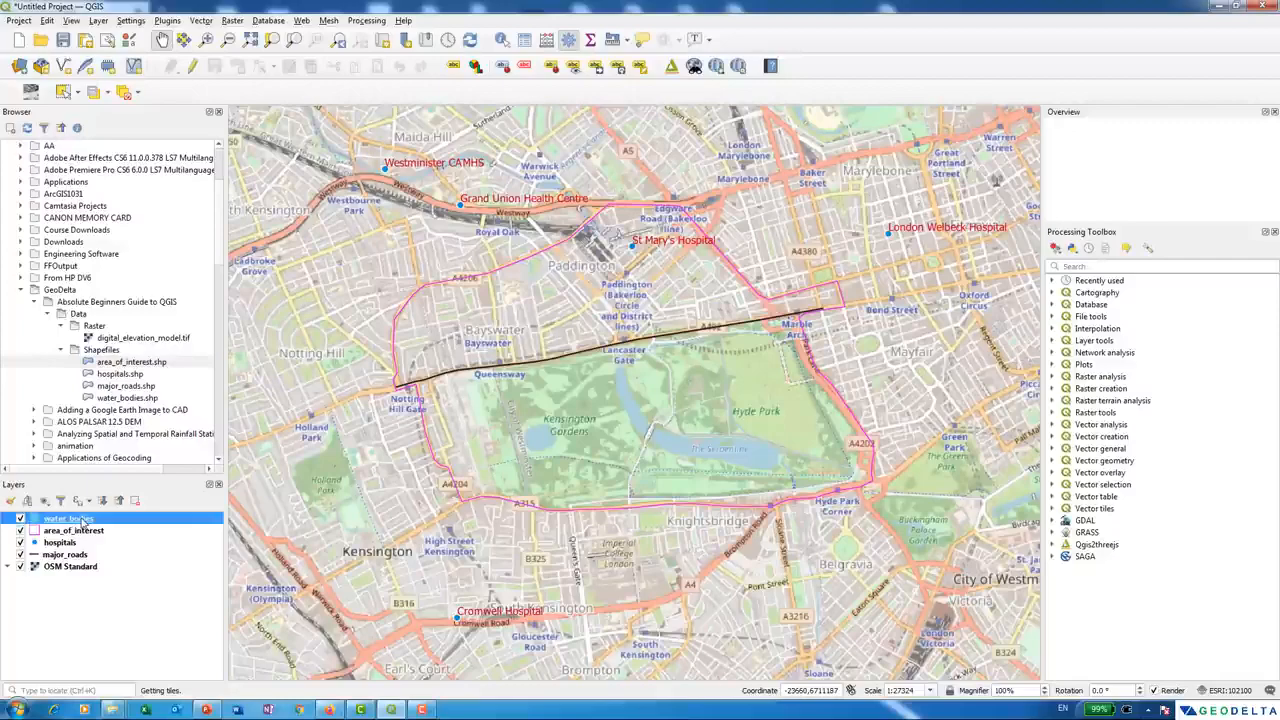
right_click(83, 519)
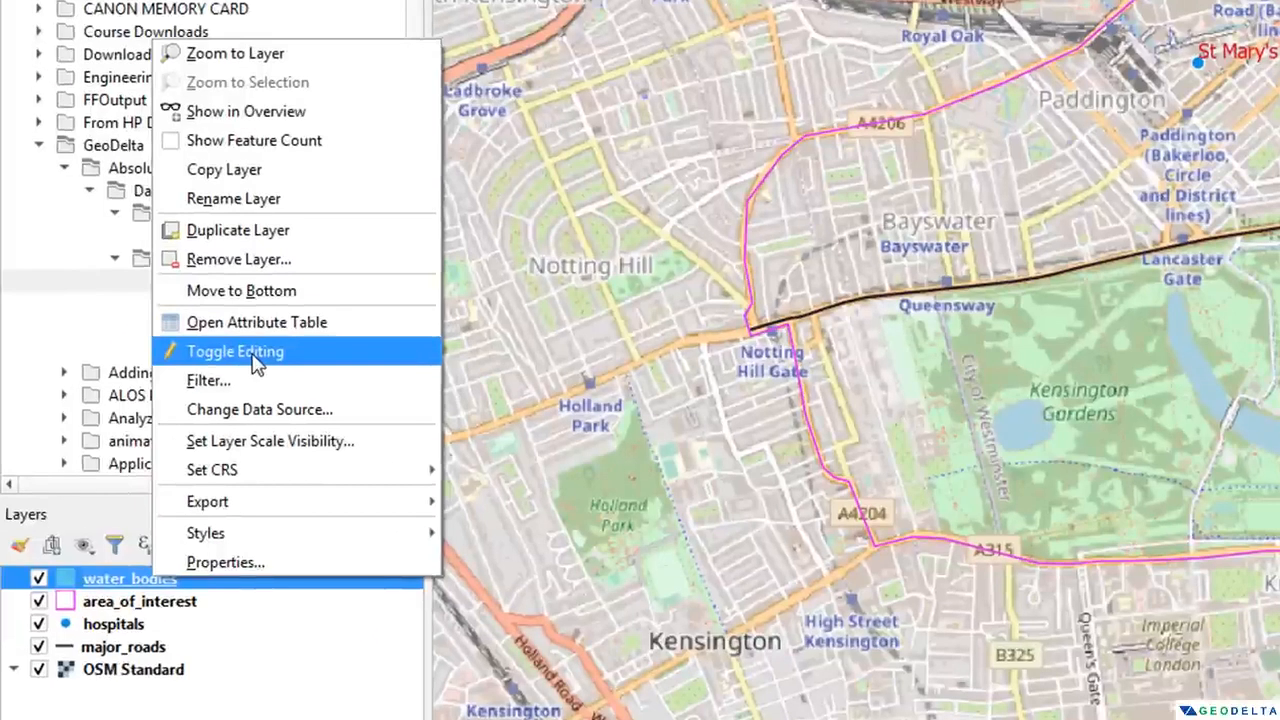
left_click(255, 358)
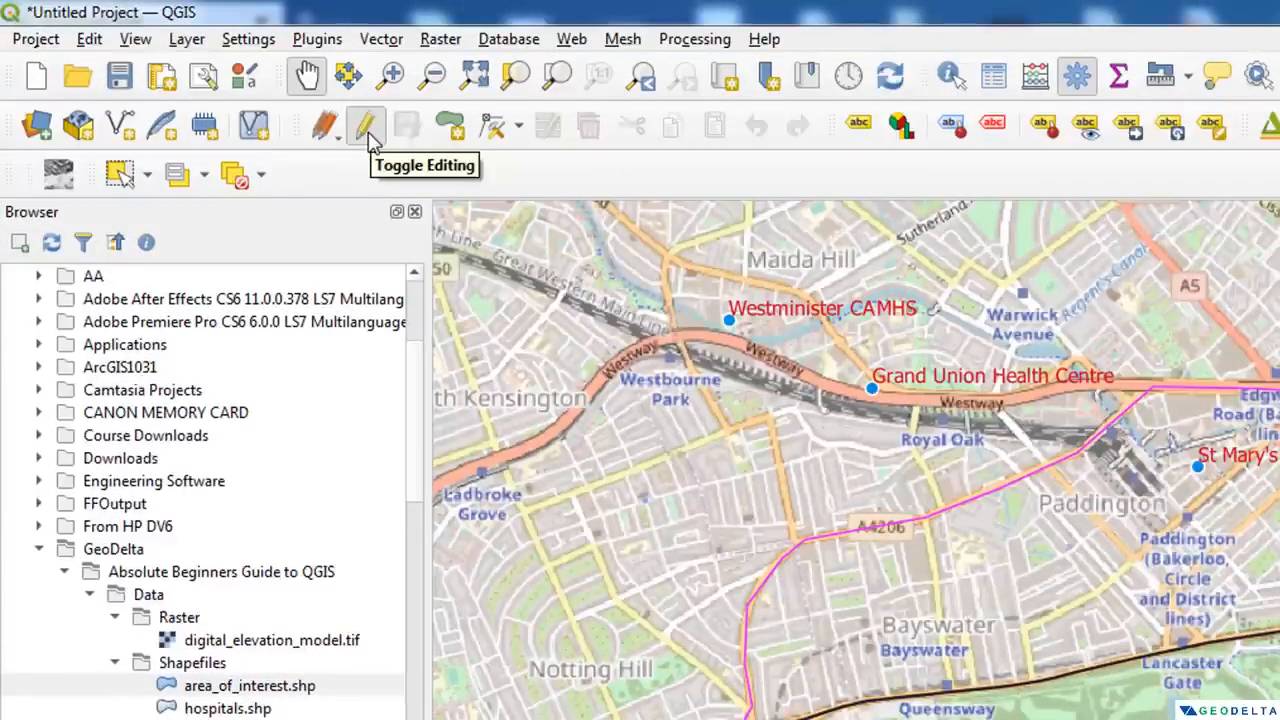
left_click(366, 130)
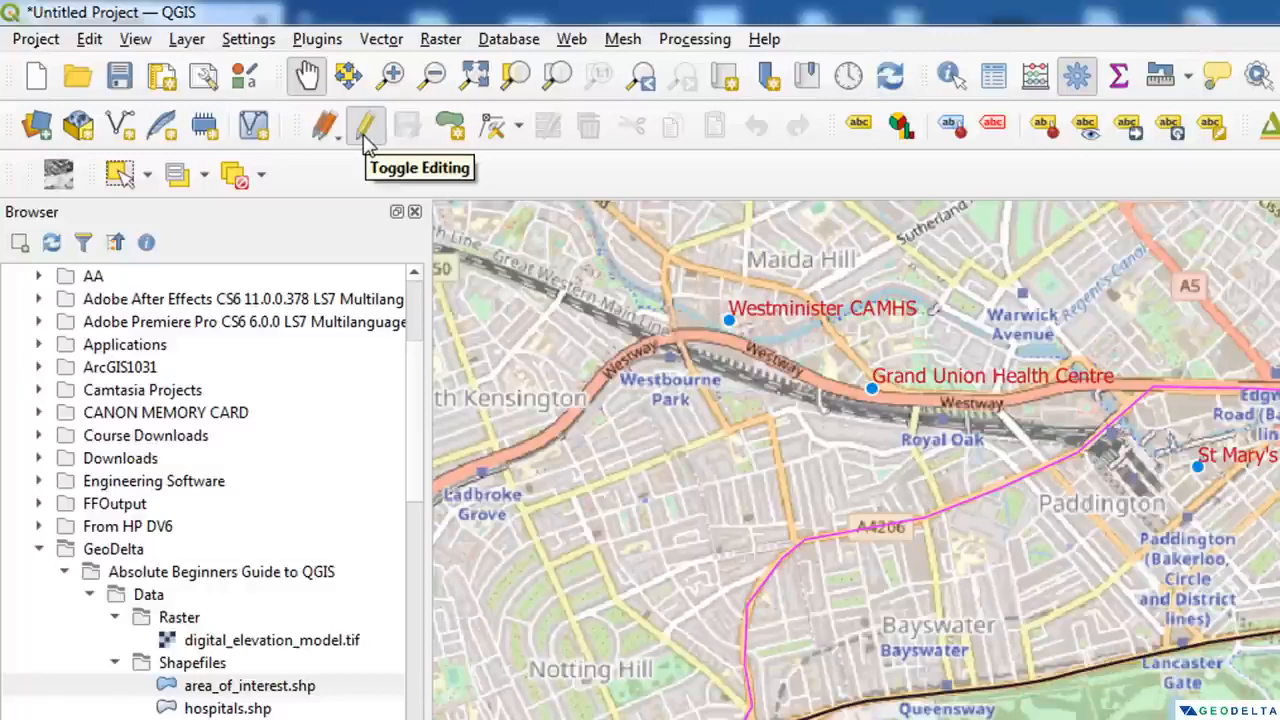
left_click(452, 133)
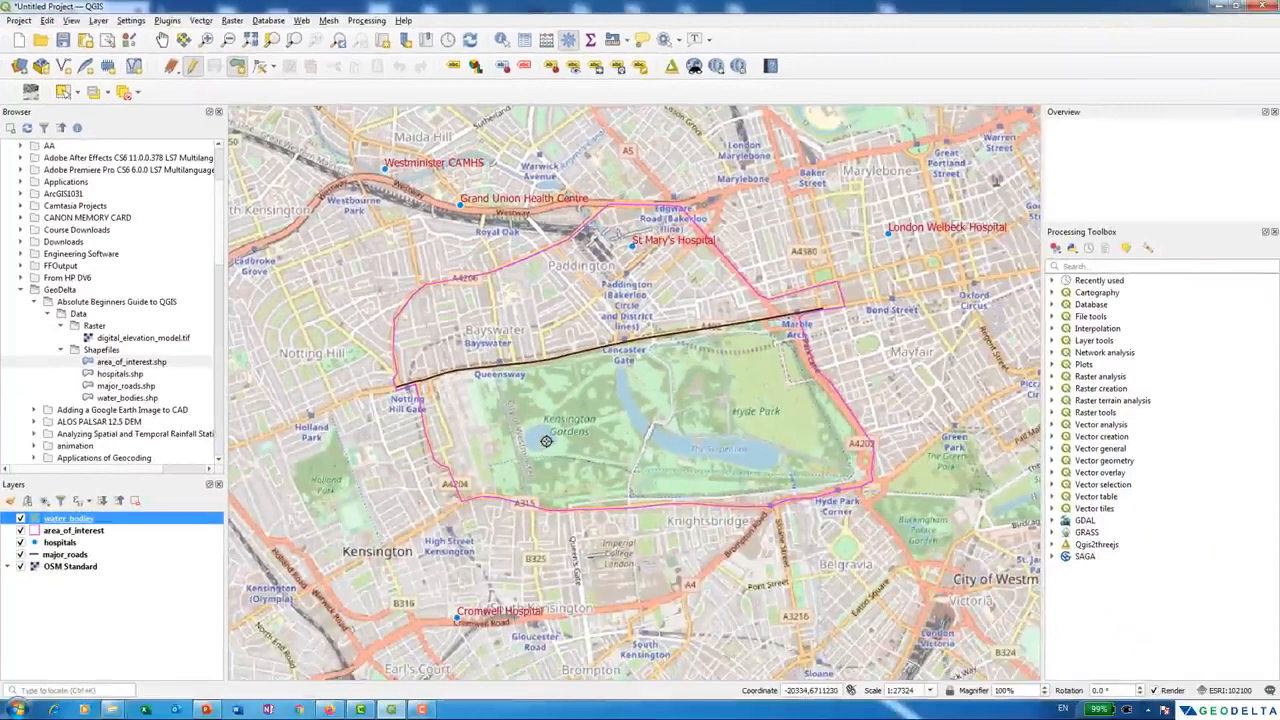
- Digitize a polygon along the whole shoreline of The Round Pond in Kensington Gardens and finish the shape
scroll(546, 441, "up", 3)
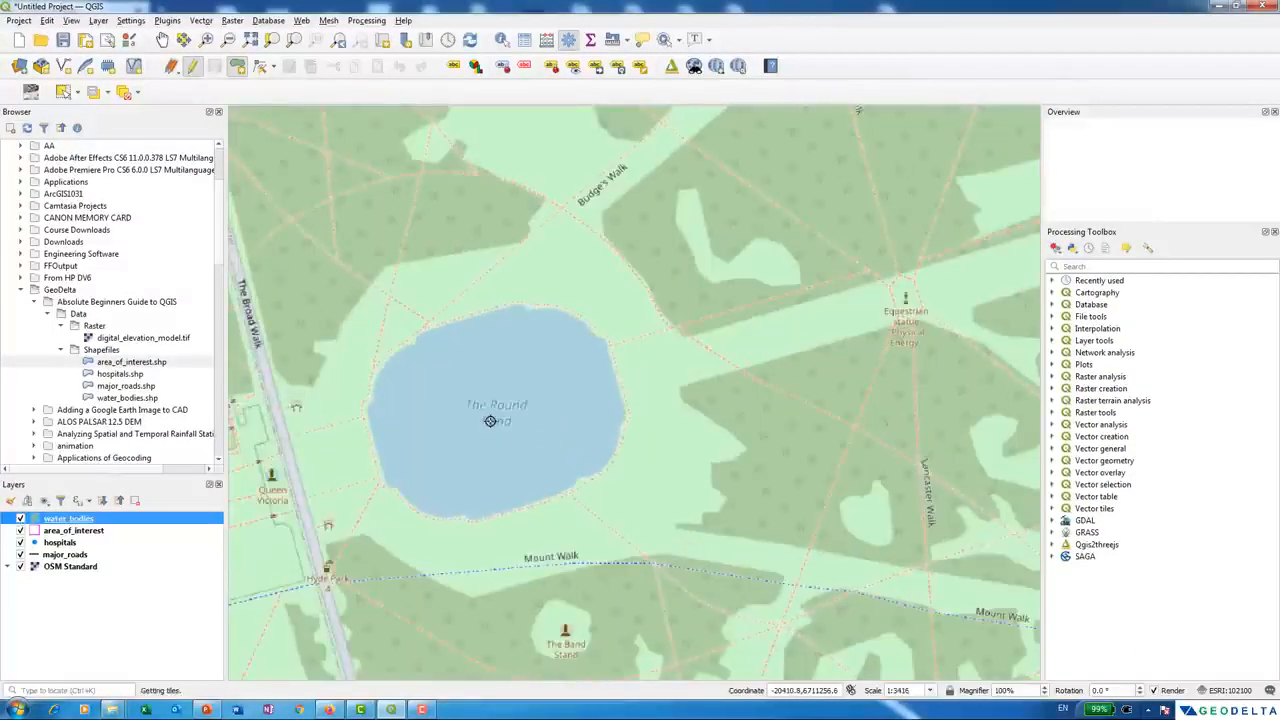
left_click_drag(490, 421, 591, 408)
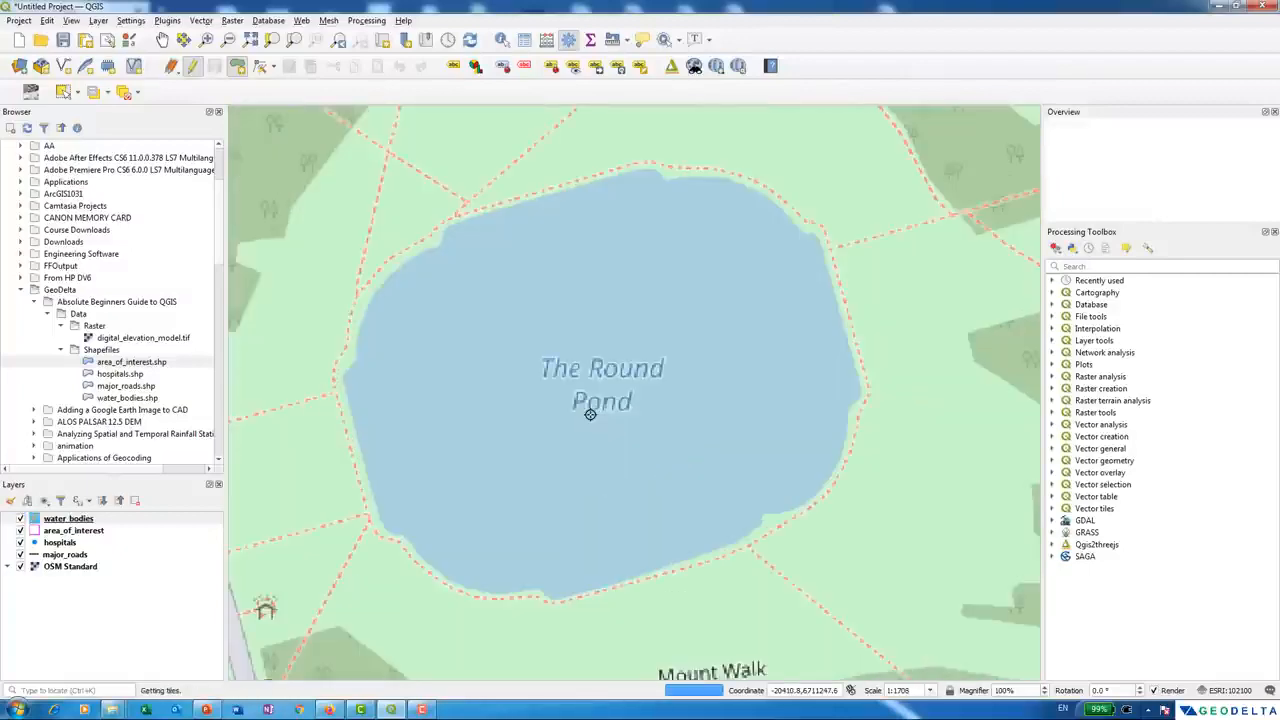
scroll(590, 413, "down", 1)
scroll(590, 413, "up", 1)
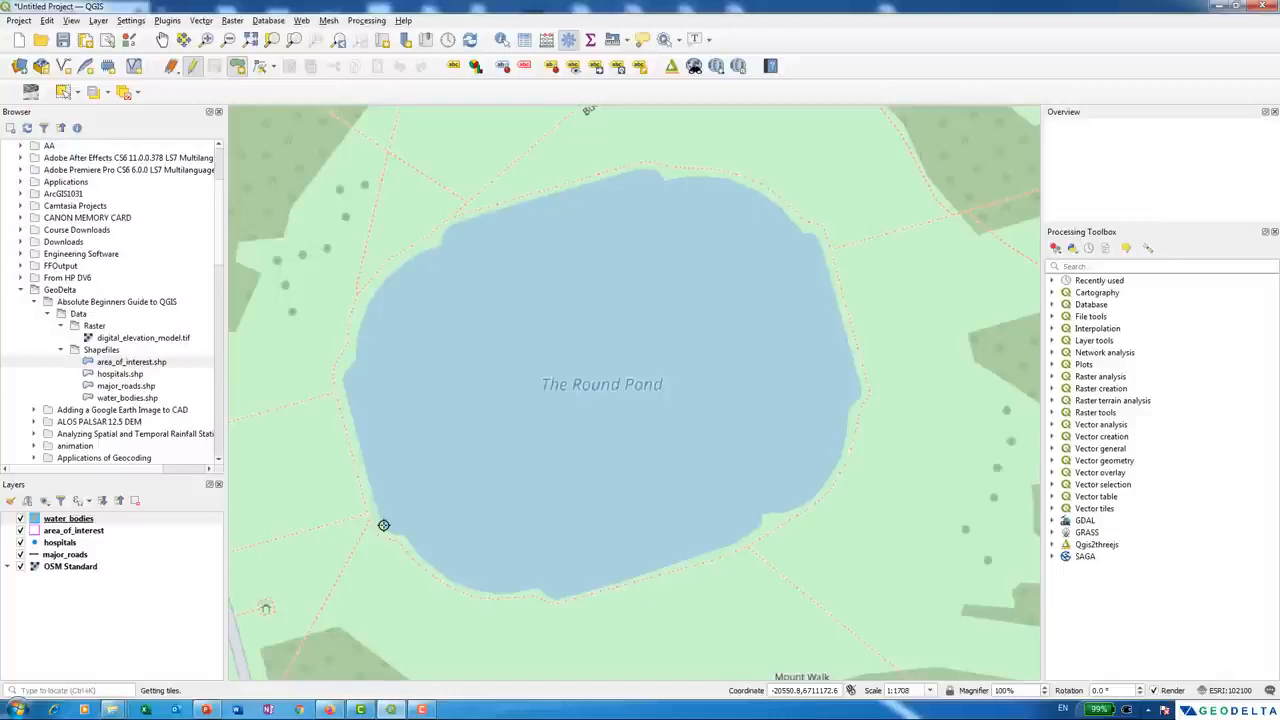
left_click(383, 525)
left_click(343, 375)
left_click(362, 319)
left_click(381, 284)
left_click(424, 251)
left_click(443, 247)
left_click(445, 228)
left_click(586, 185)
left_click(650, 169)
left_click(662, 175)
left_click(705, 178)
left_click(750, 188)
left_click(807, 235)
left_click(818, 236)
left_click(857, 369)
left_click(861, 394)
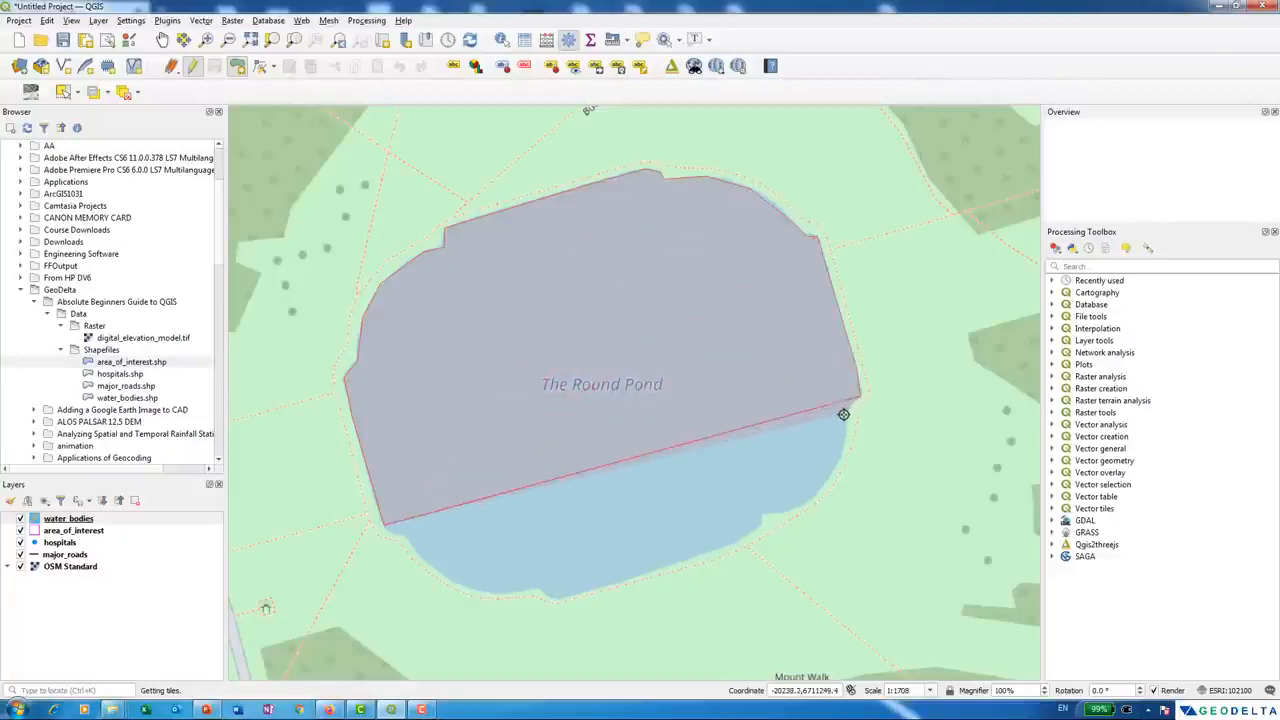
left_click(847, 417)
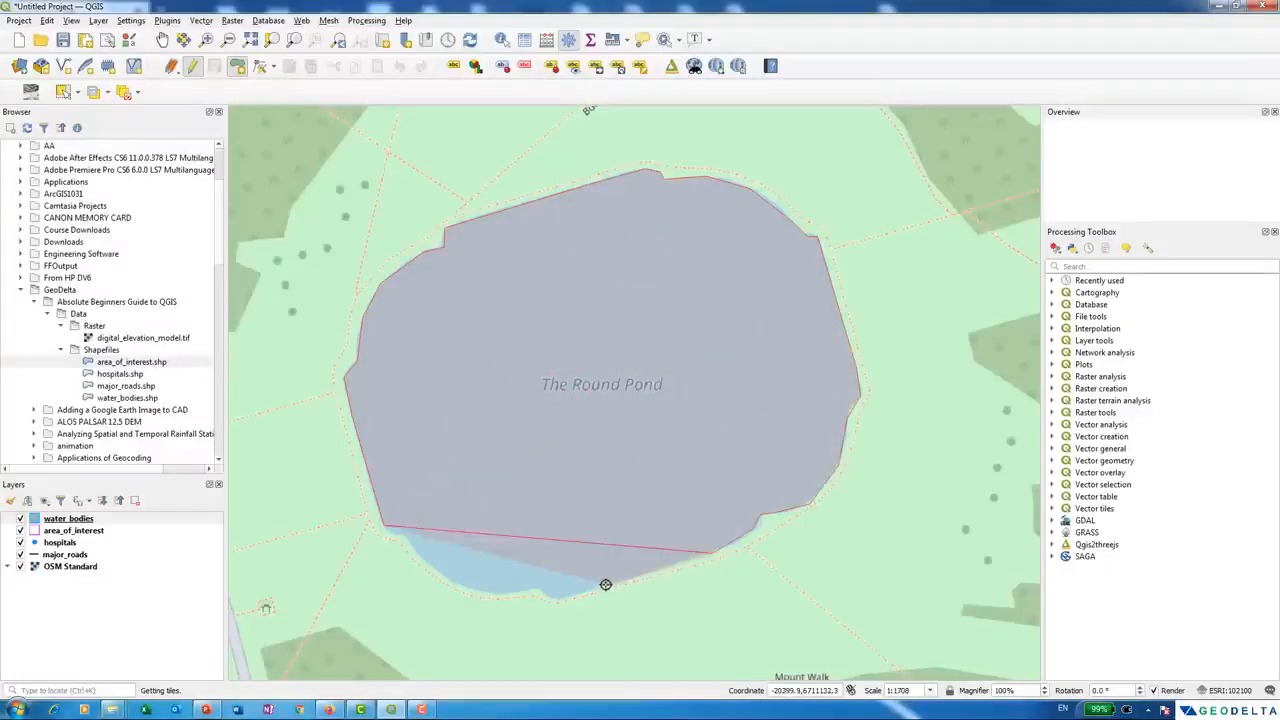
left_click(555, 597)
left_click(511, 593)
left_click(471, 591)
left_click(434, 568)
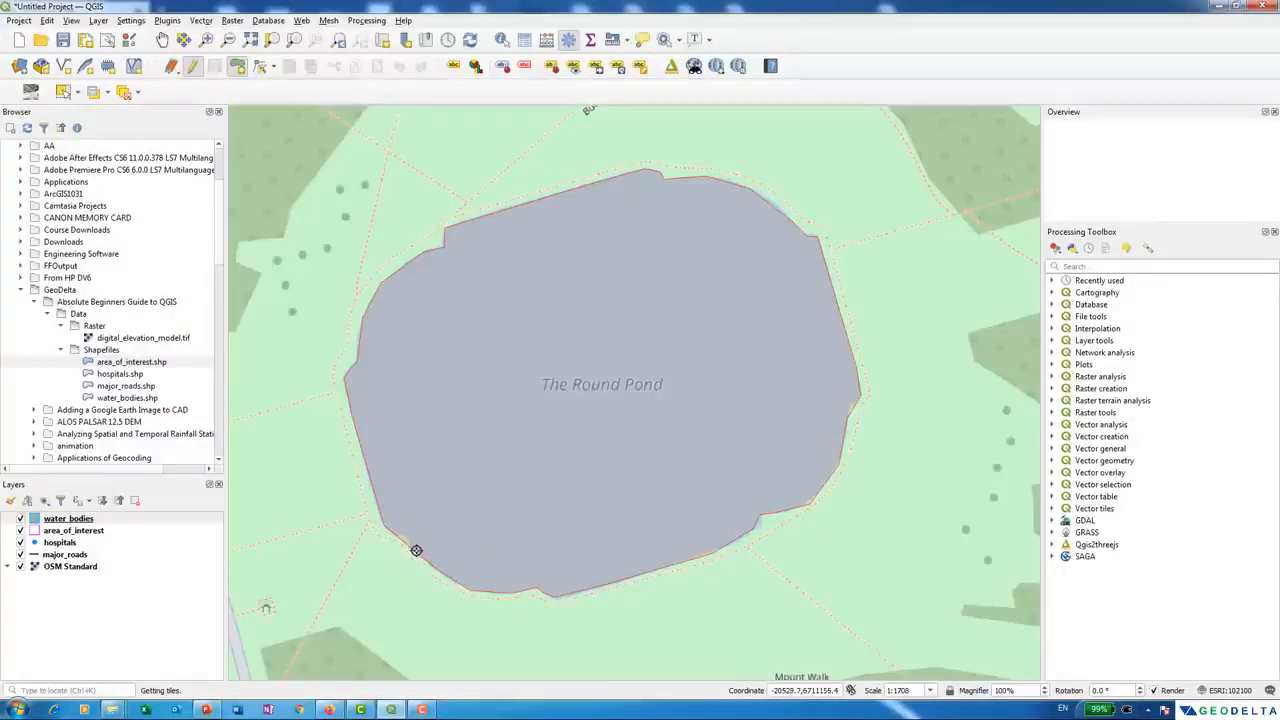
left_click(416, 550)
left_click(409, 537)
right_click(385, 531)
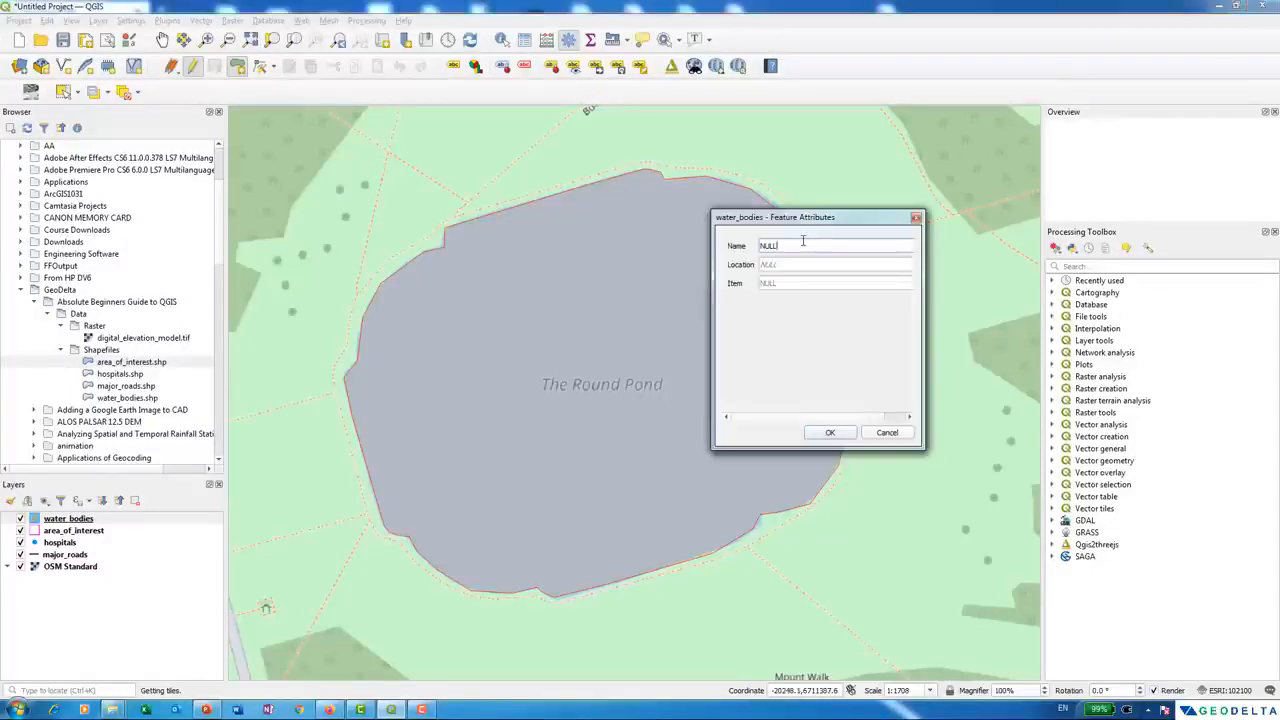
- Enter the new water body's attributes: Name "The Round Pond" and Location "London"
left_click_drag(818, 218, 606, 267)
left_click(580, 314)
left_click(573, 332)
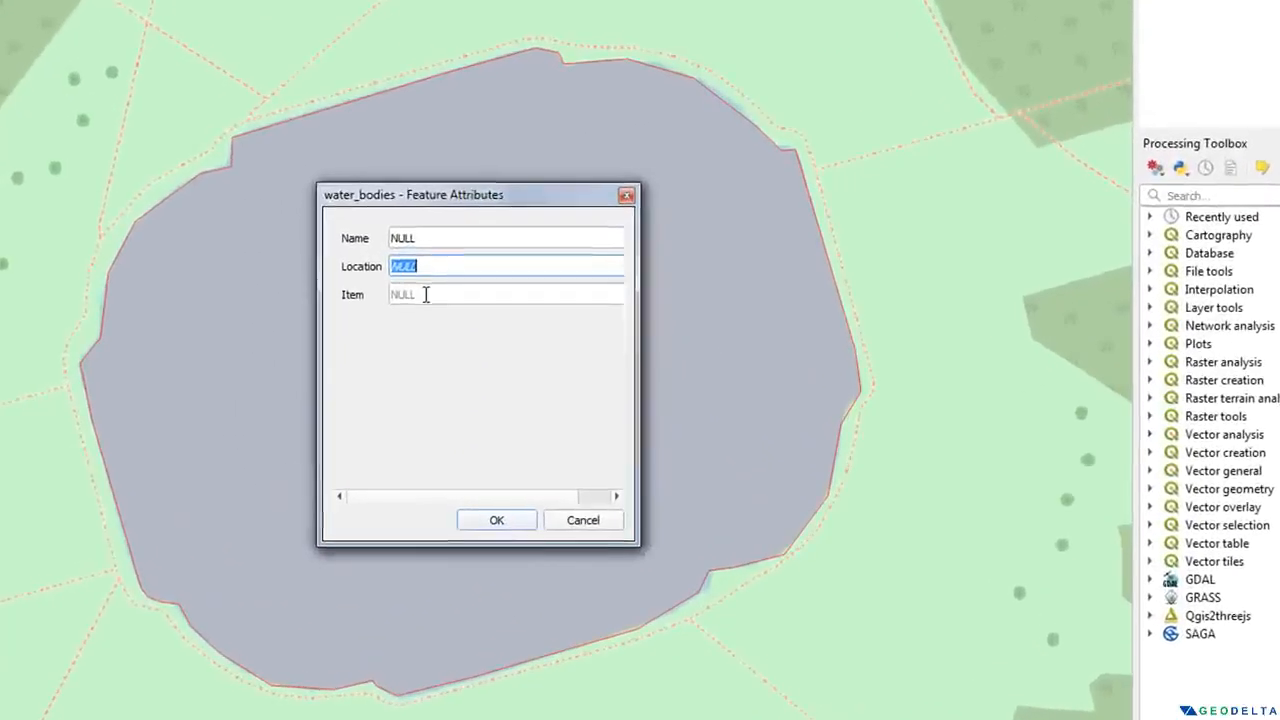
left_click(431, 244)
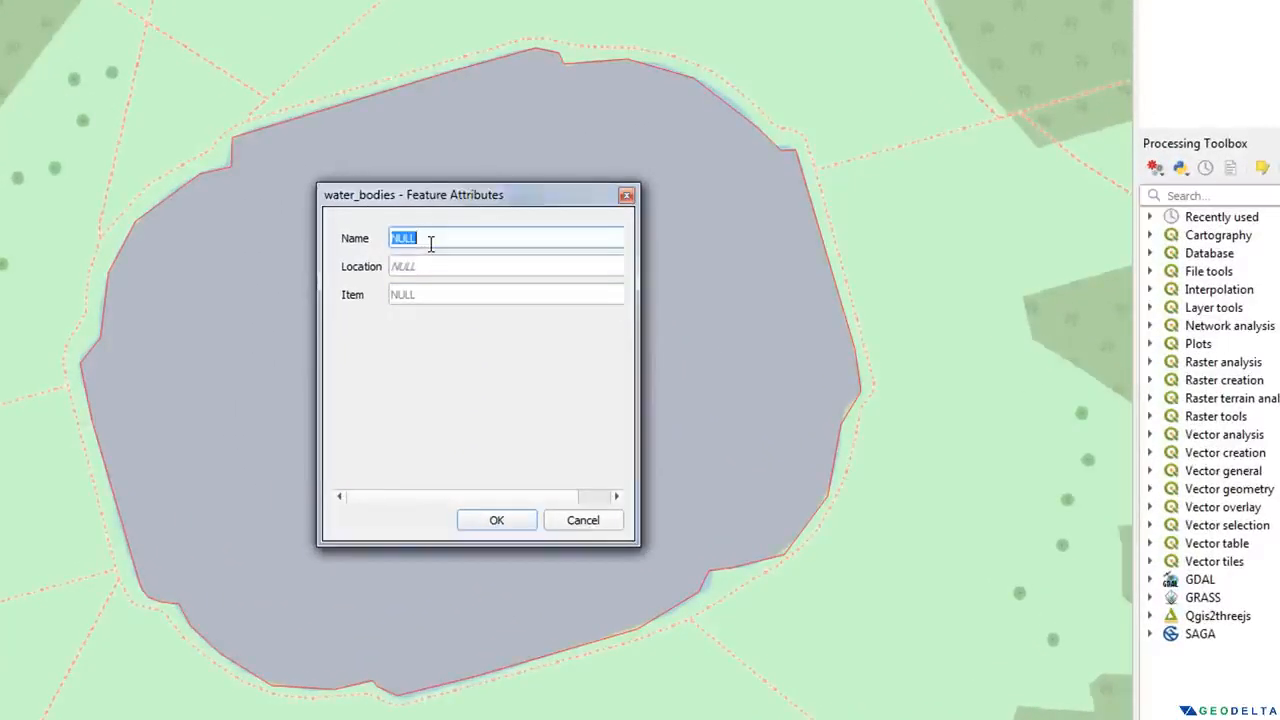
left_click_drag(456, 194, 946, 266)
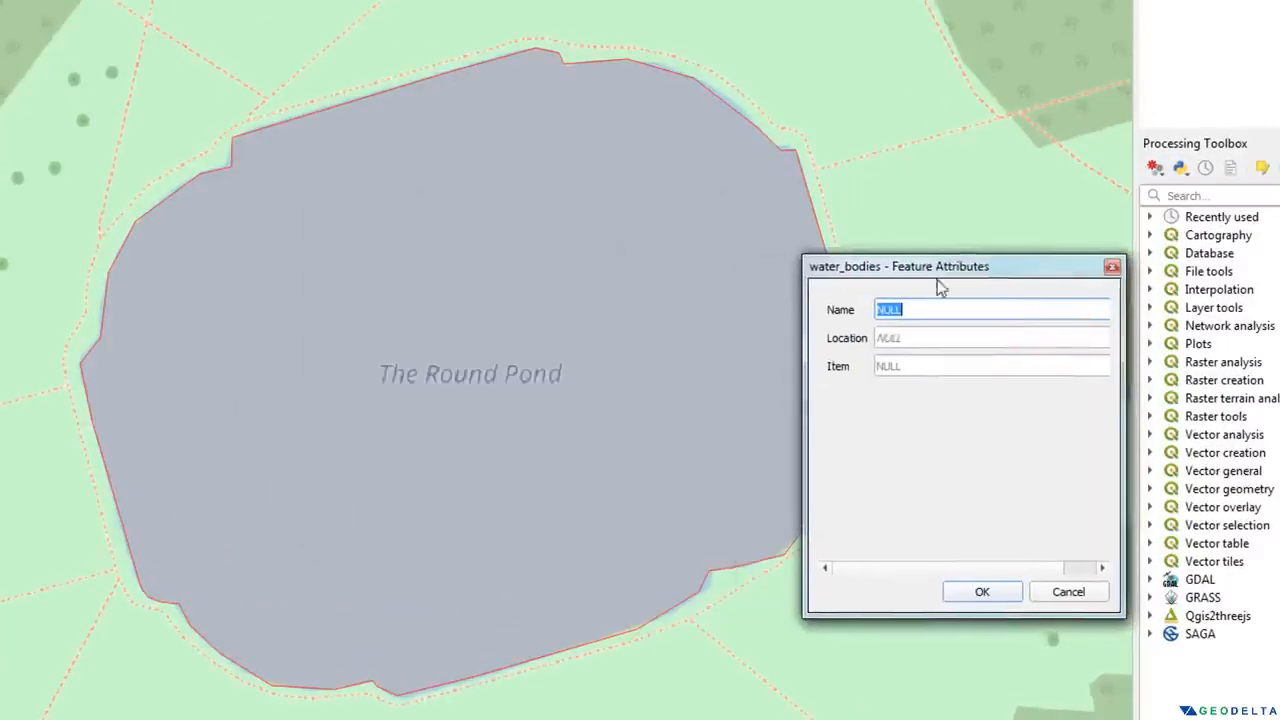
type("Thr")
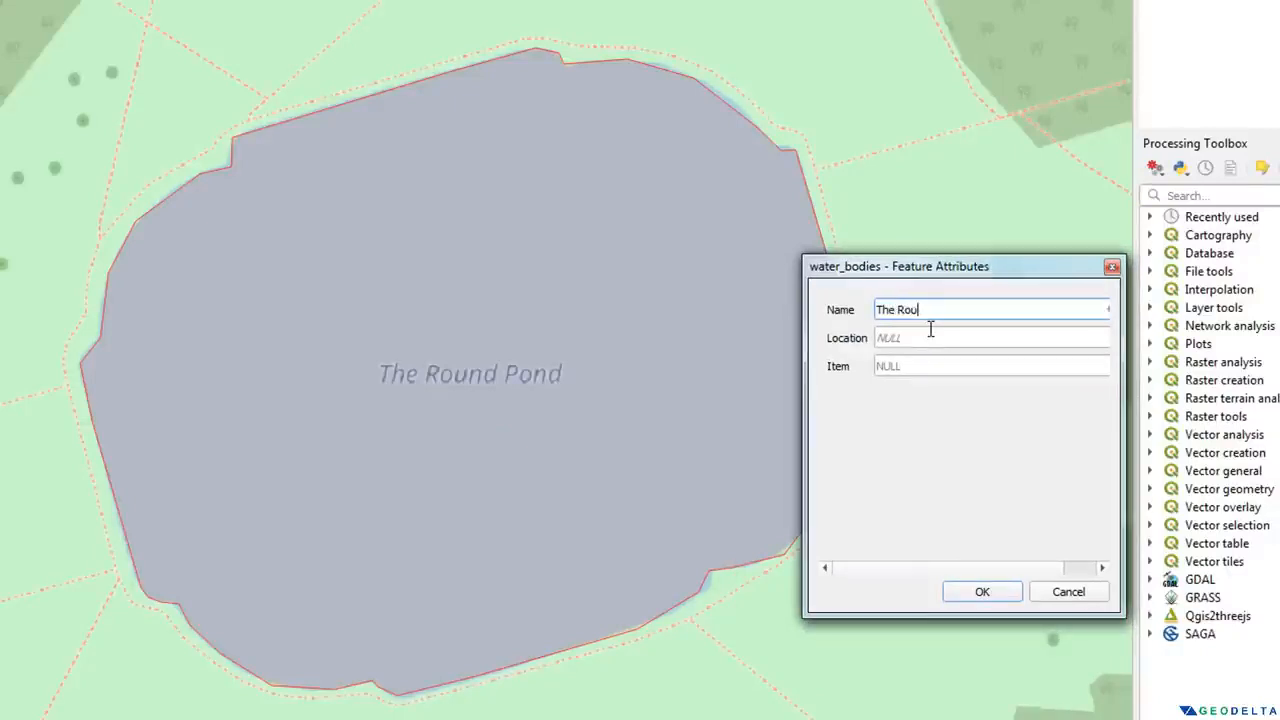
left_click(922, 338)
type("London")
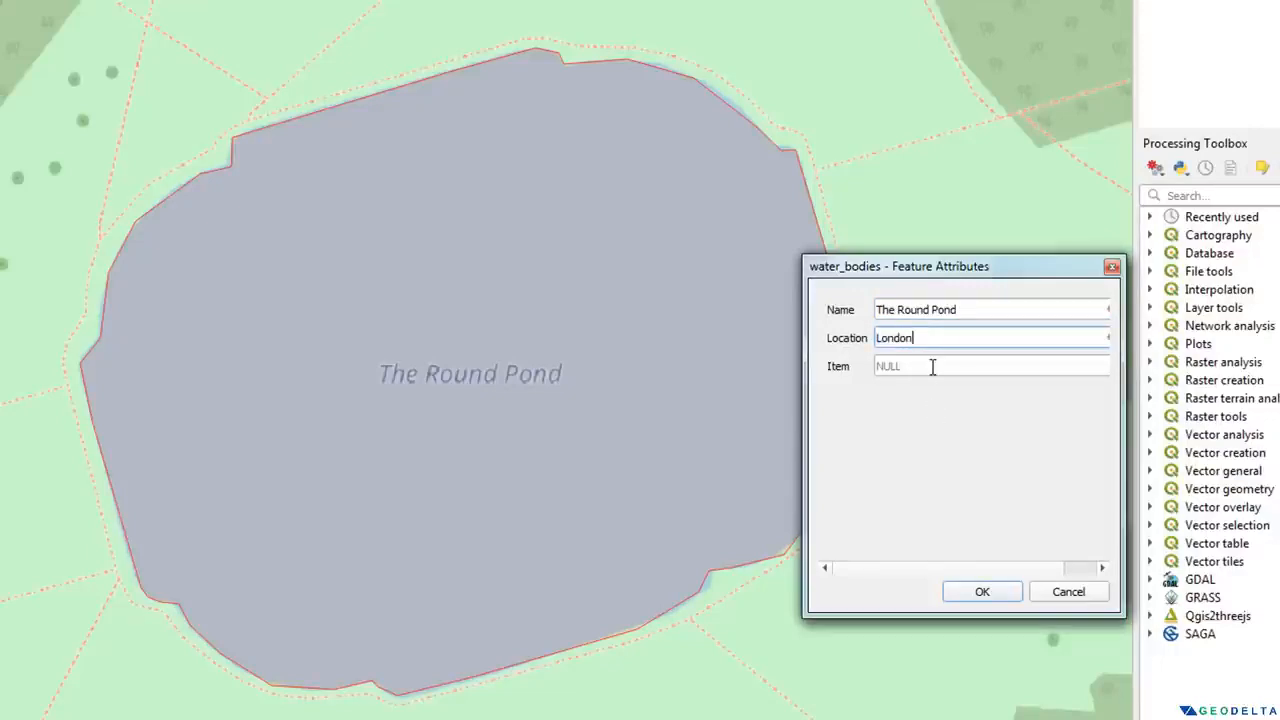
- Set The Round Pond's Item attribute to 1 and save the new polygon feature
left_click(932, 367)
type("1")
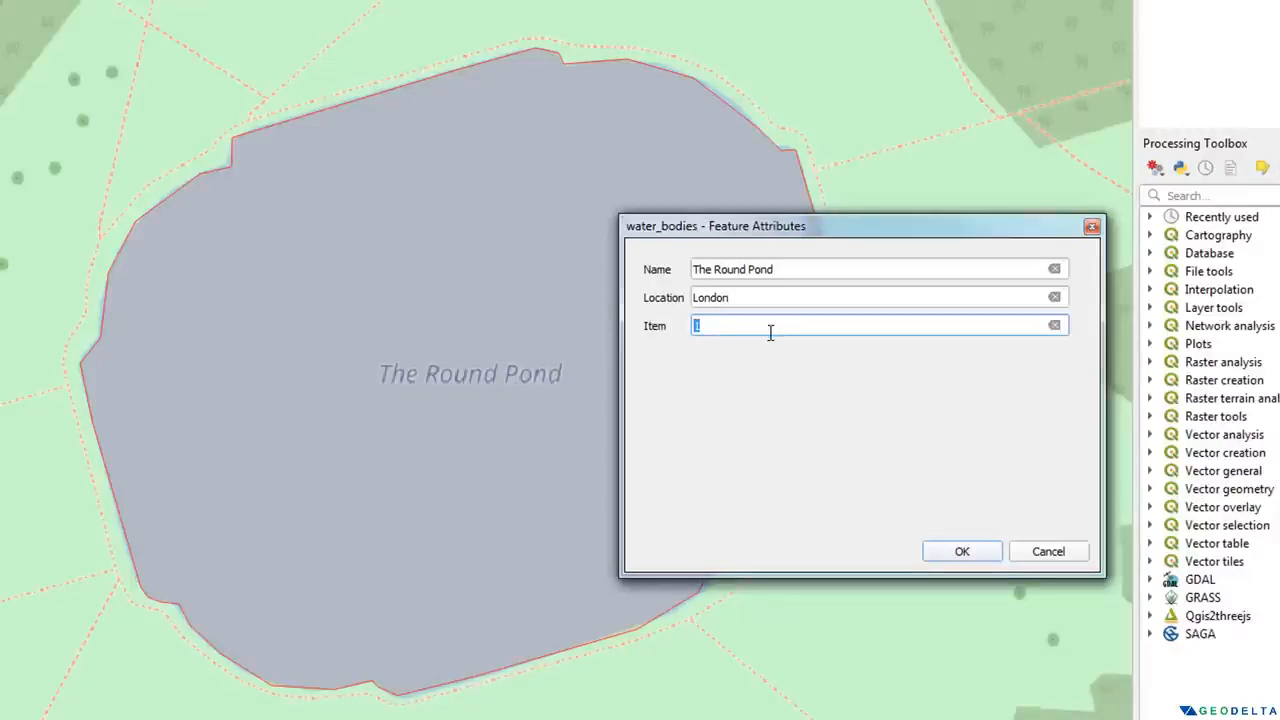
double_click(718, 325)
left_click(722, 325)
left_click_drag(722, 325, 680, 322)
left_click(962, 552)
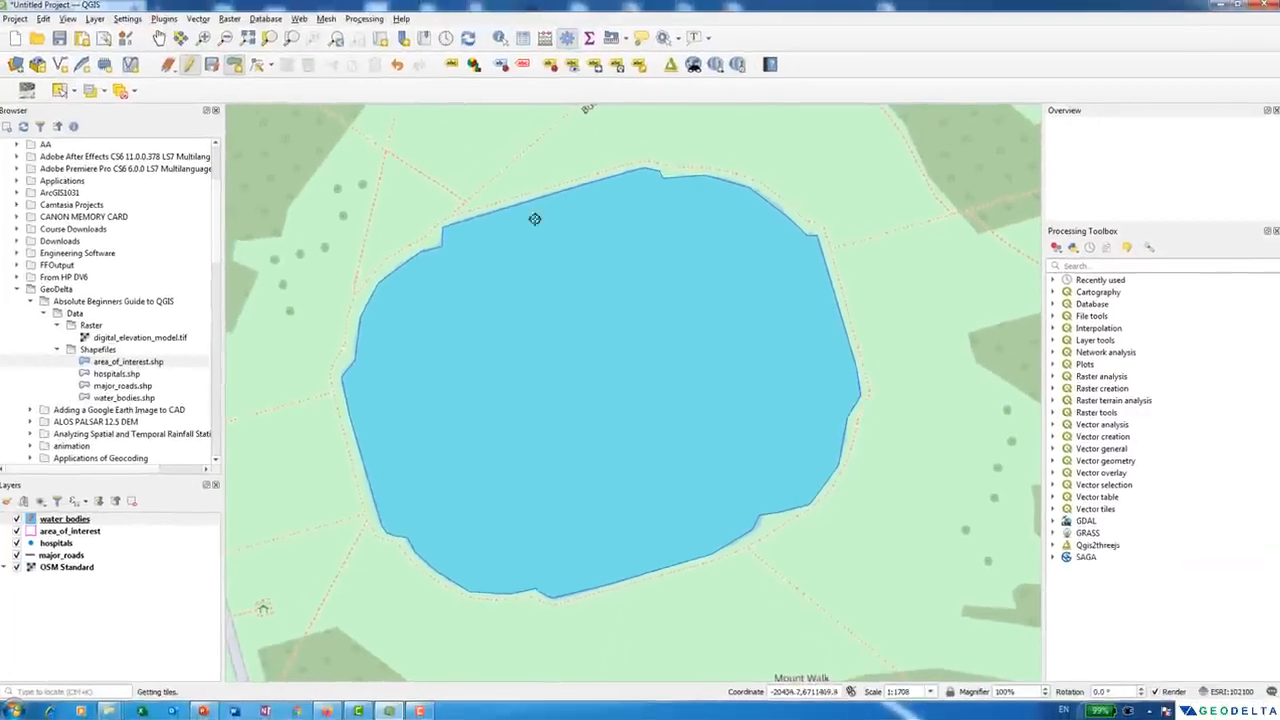
- Review The Round Pond's record in the water_bodies attribute table, then close the table
right_click(92, 520)
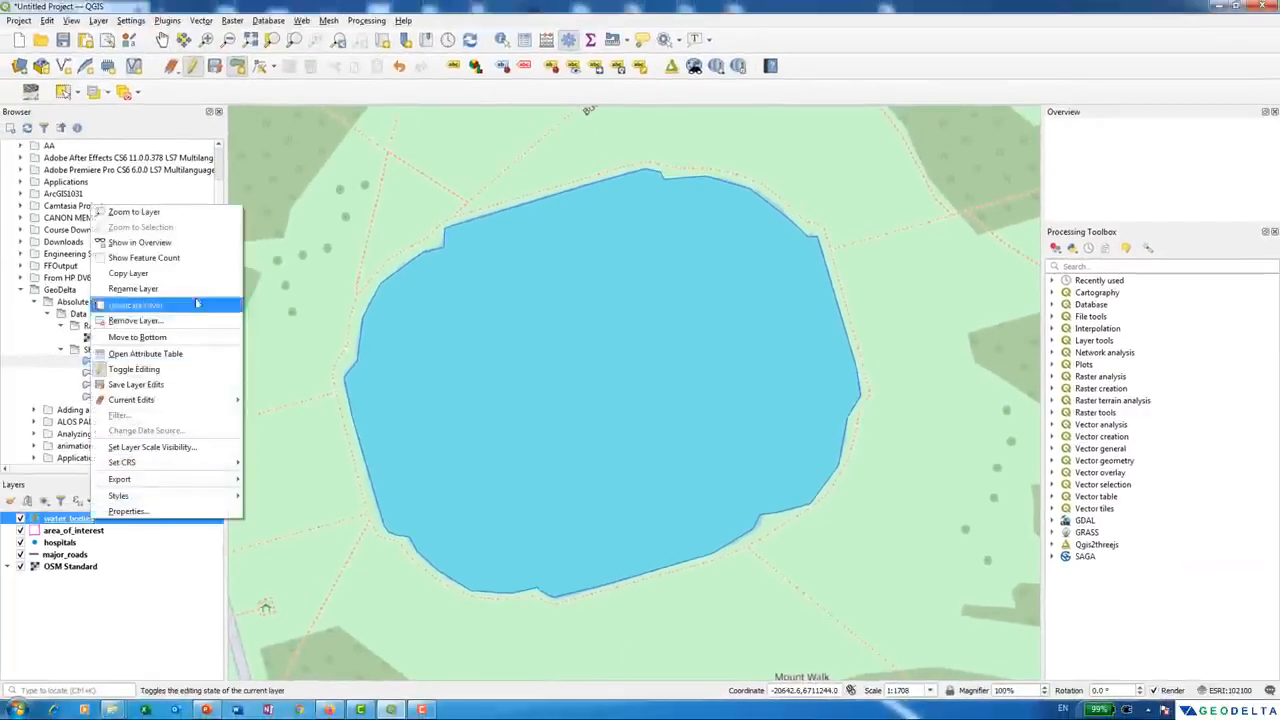
left_click(172, 353)
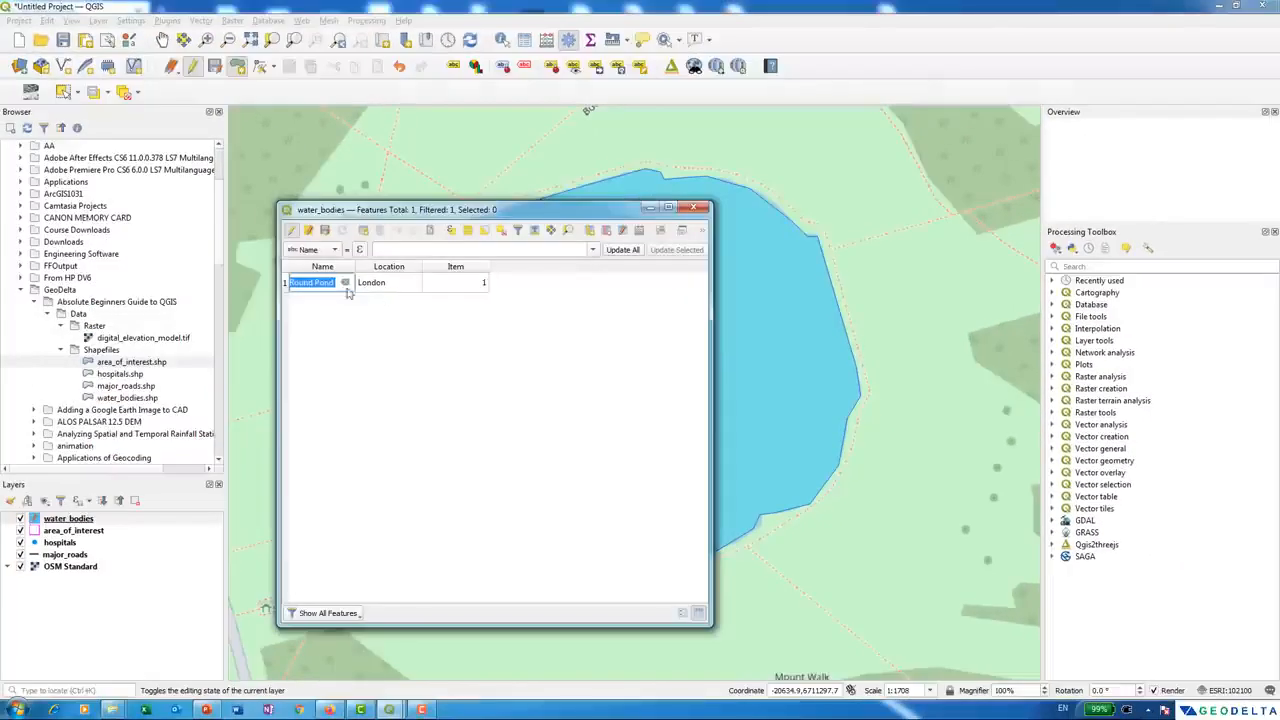
left_click(693, 208)
- Start a water_bodies polygon at the Serpentine Bridge and trace The Serpentine's northern shoreline eastwards along Serpentine Road
scroll(724, 361, "down", 3)
left_click_drag(725, 362, 460, 461)
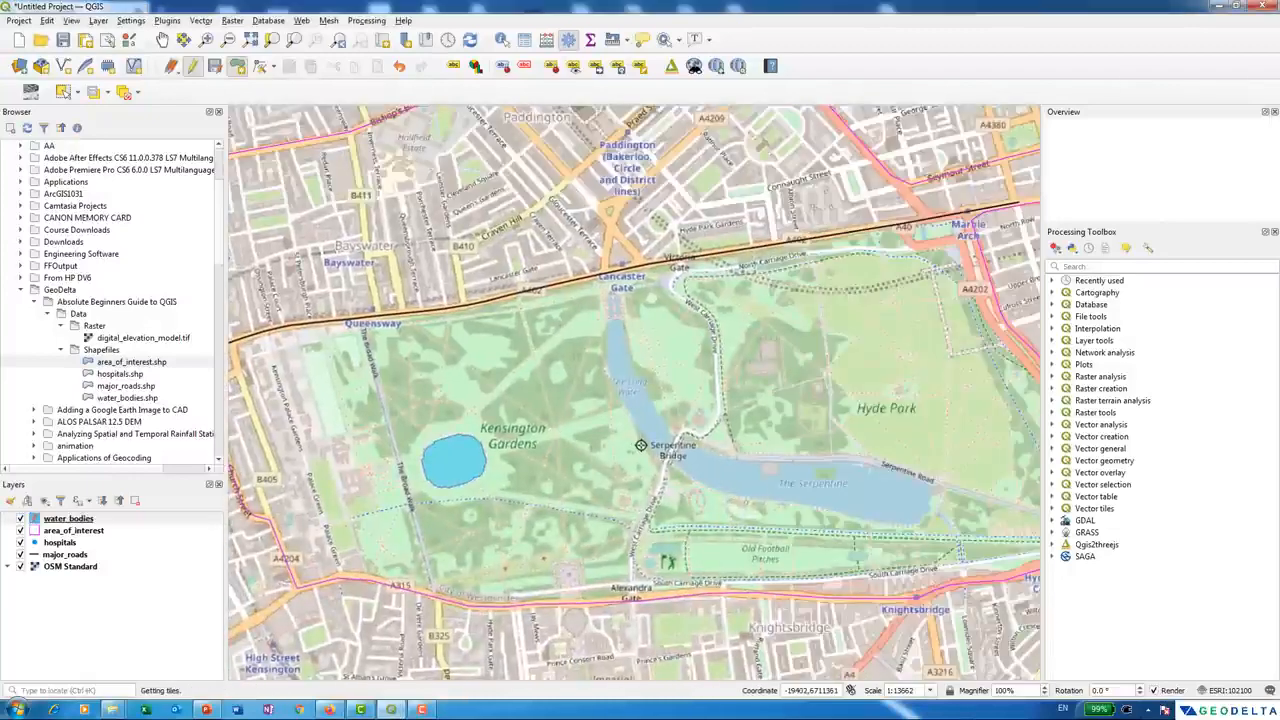
scroll(638, 444, "up", 2)
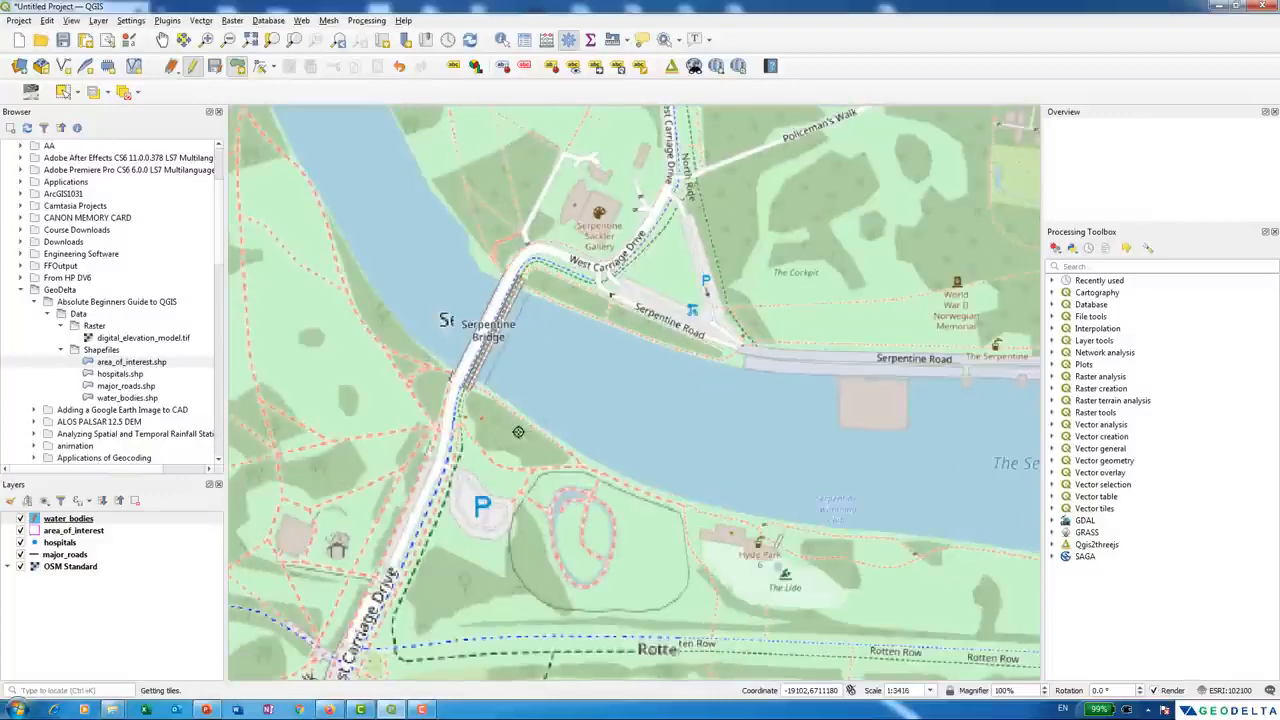
scroll(492, 389, "up", 2)
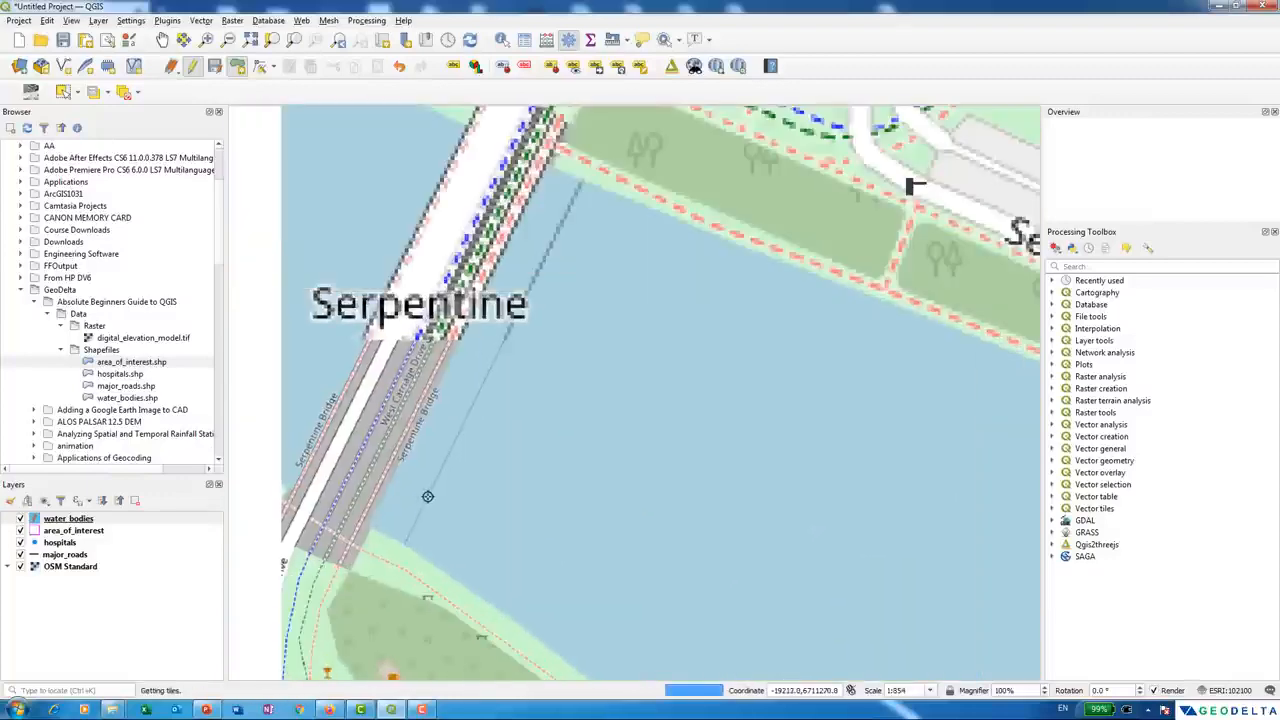
scroll(428, 497, "down", 2)
scroll(408, 518, "up", 2)
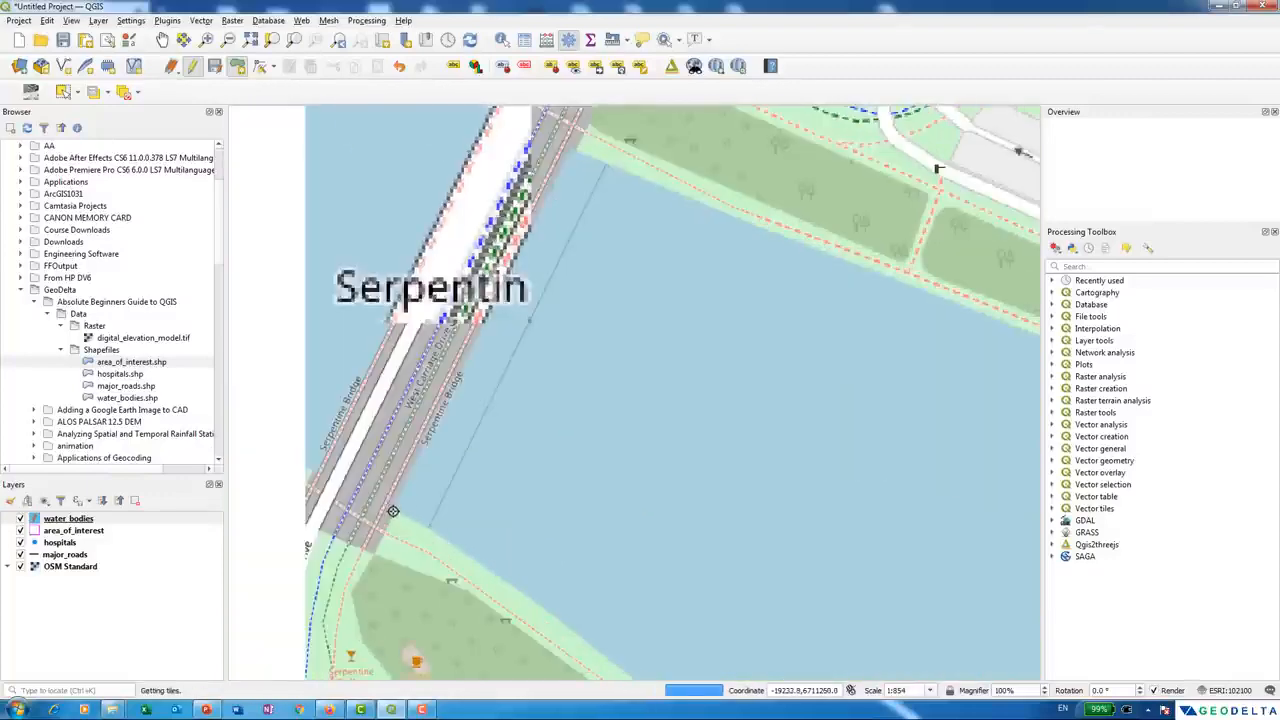
left_click(392, 510)
left_click(579, 151)
left_click(741, 222)
left_click_drag(741, 222, 330, 227)
left_click(680, 366)
left_click(932, 438)
left_click_drag(932, 438, 473, 325)
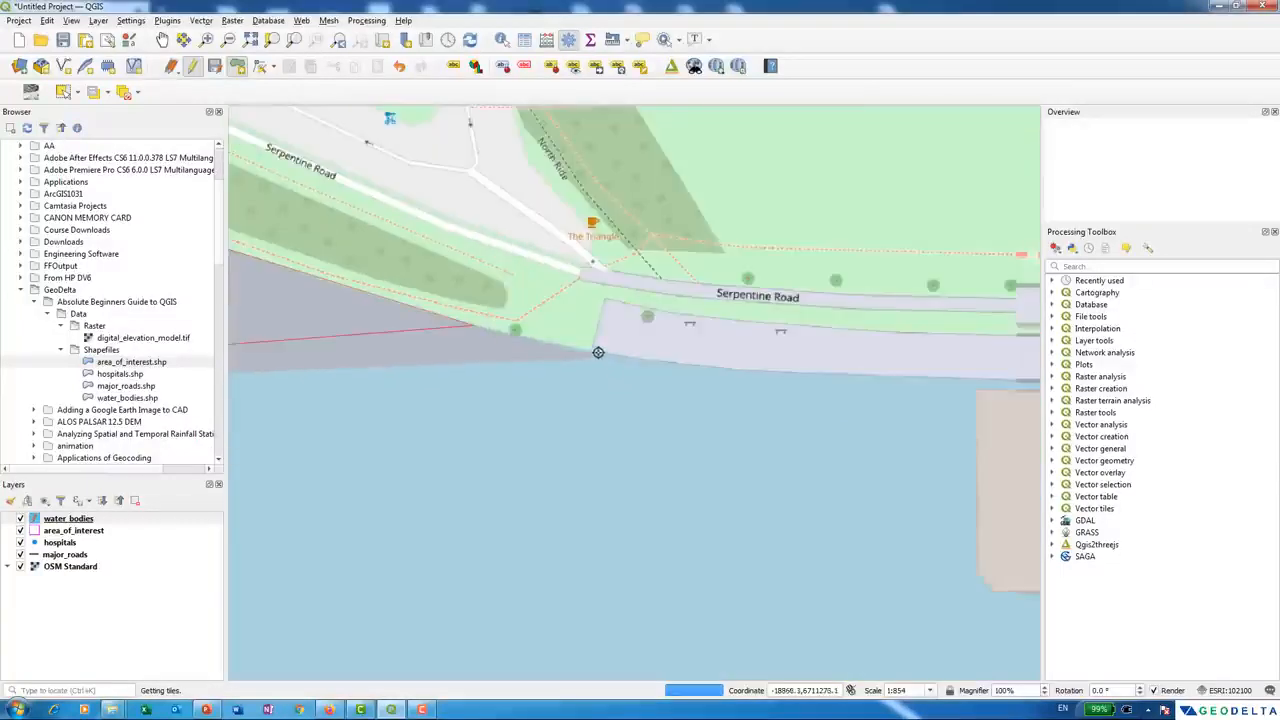
left_click(590, 349)
left_click(718, 368)
left_click_drag(998, 389, 577, 420)
left_click(581, 411)
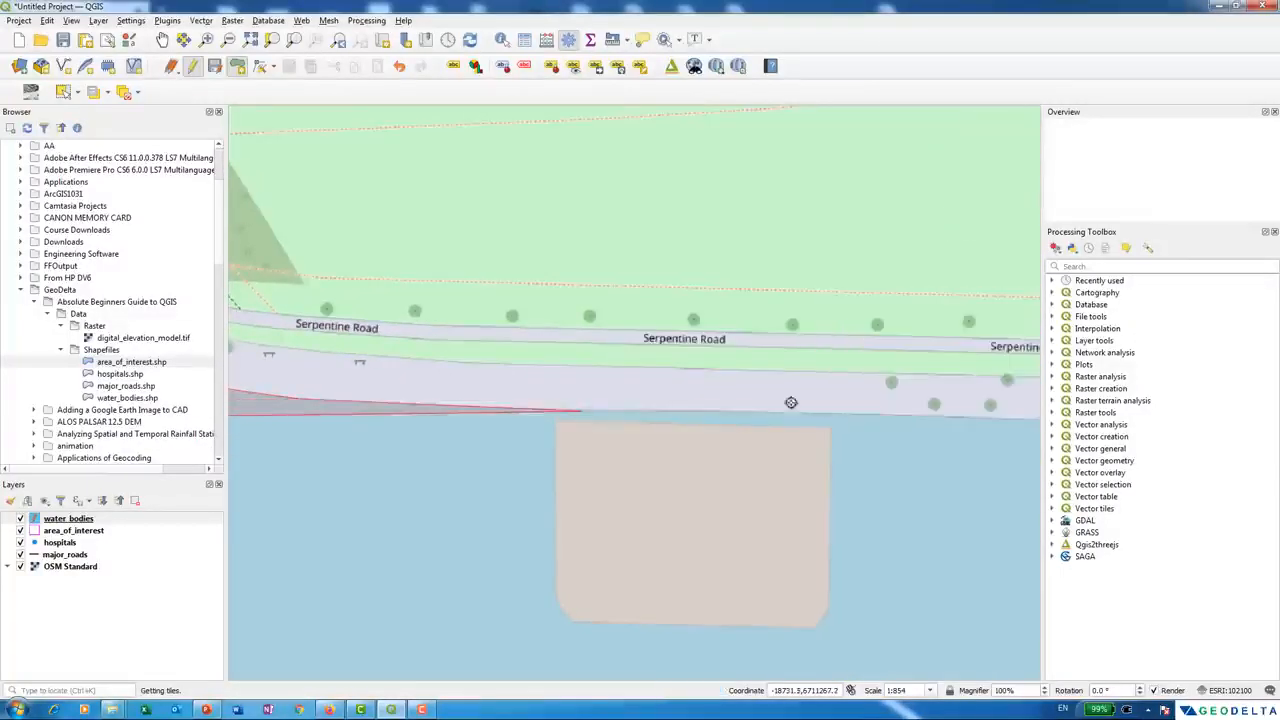
- Continue the polygon past the Boathouse and around the eastern end of The Serpentine
scroll(838, 406, "down", 2)
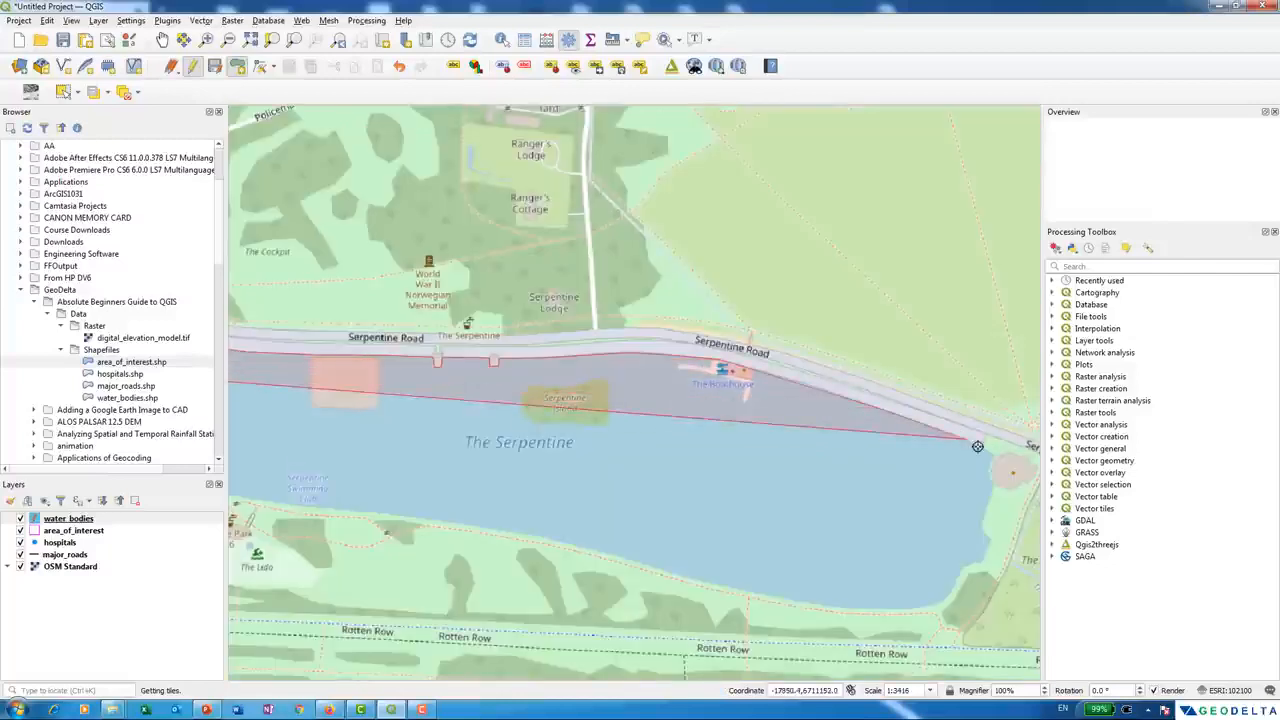
left_click(994, 479)
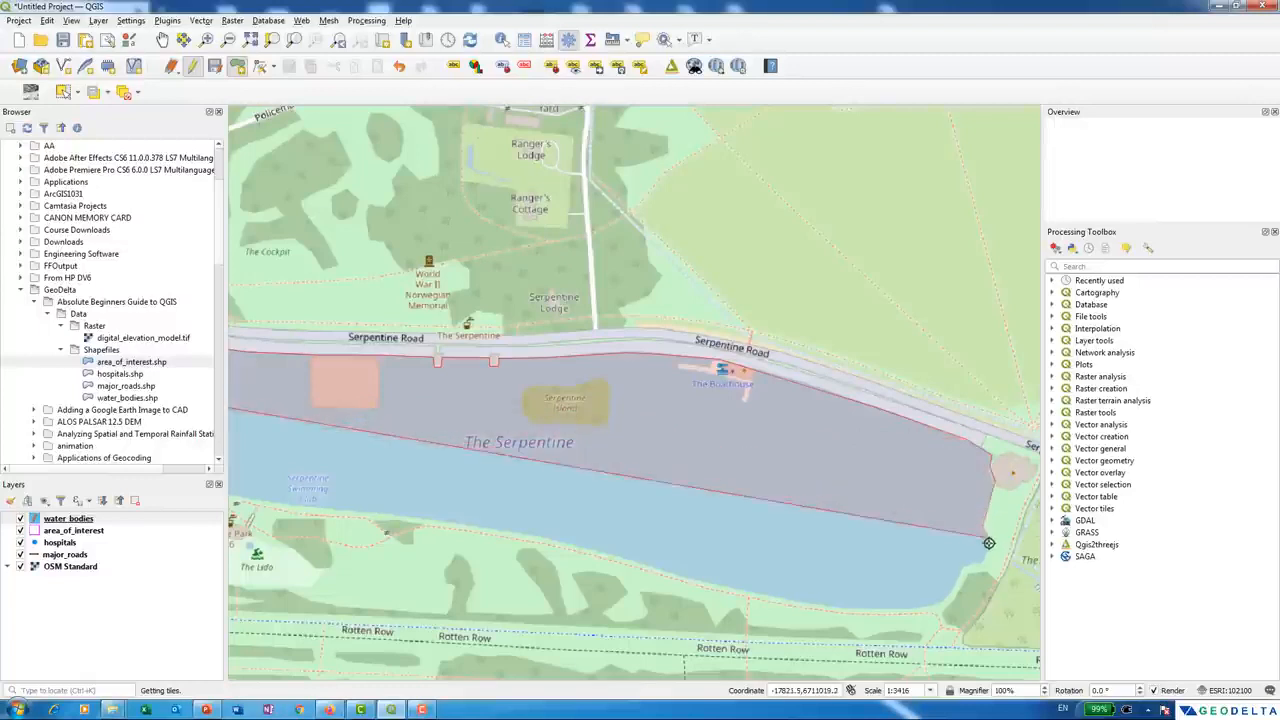
left_click(985, 560)
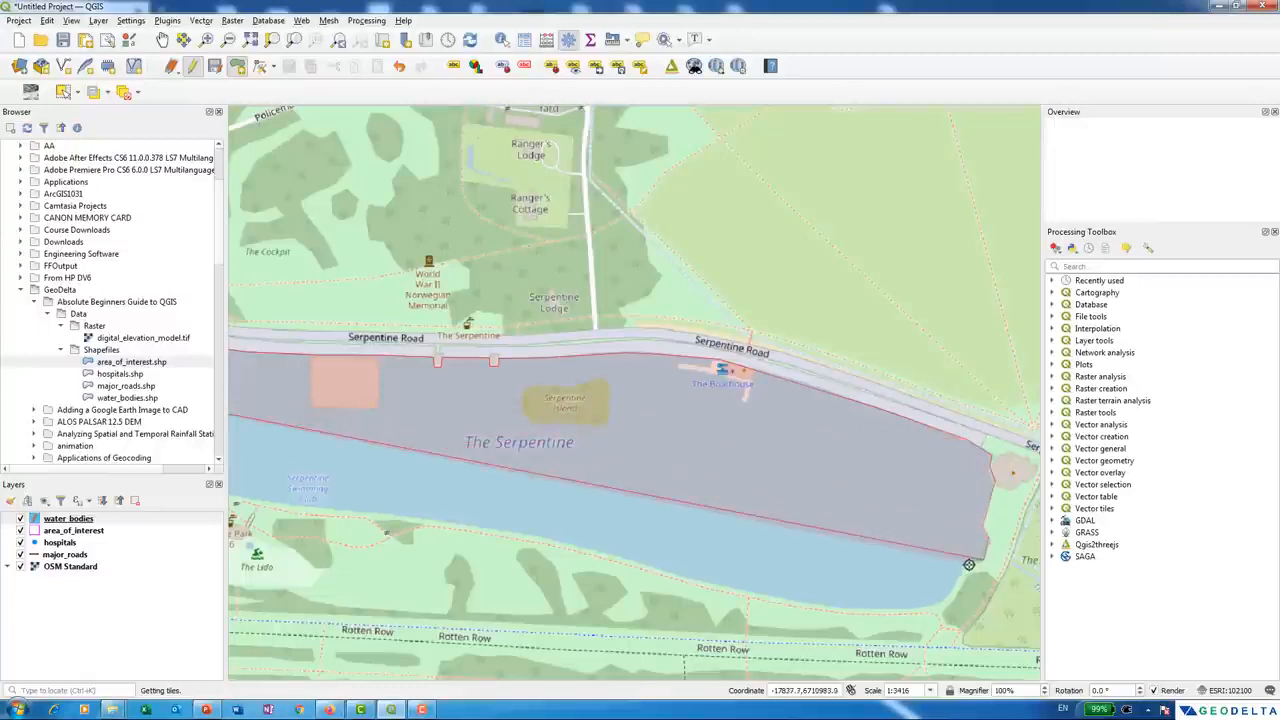
left_click(922, 606)
left_click(869, 610)
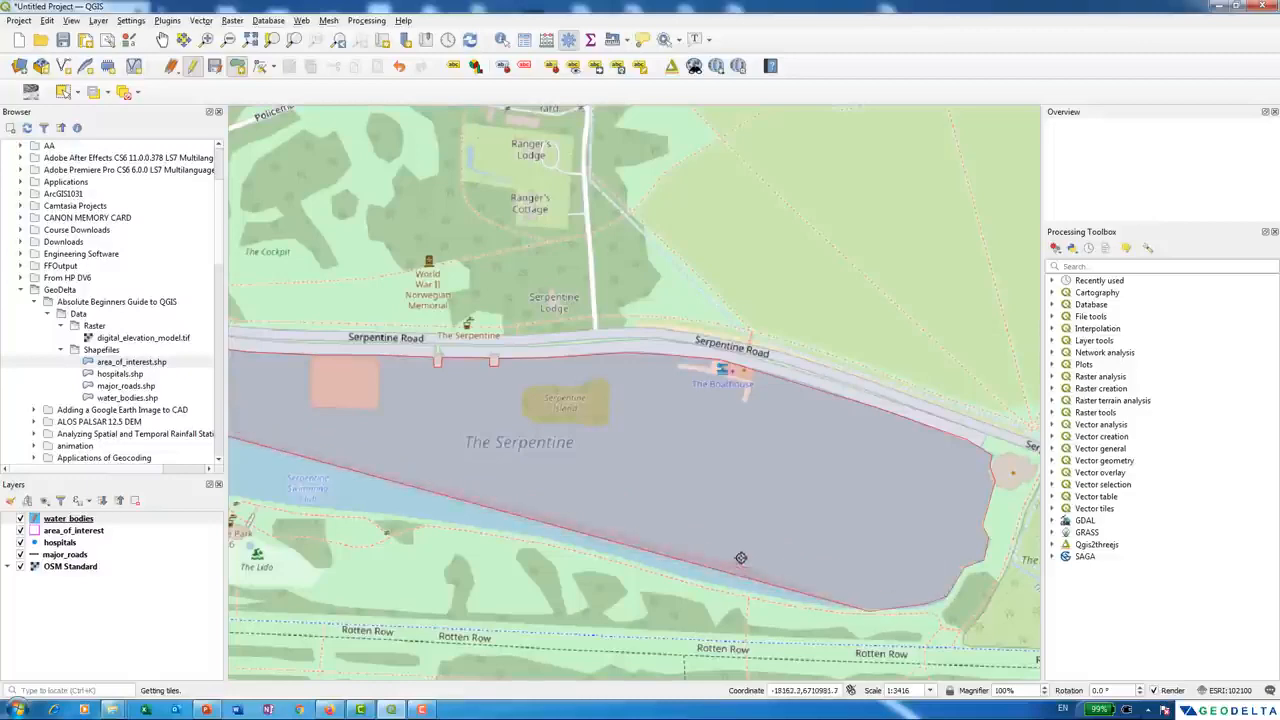
- Trace The Serpentine's southern shoreline past The Lido back to the Serpentine Bridge and finish the polygon
left_click_drag(733, 606, 1005, 480)
left_click(970, 471)
left_click(910, 437)
left_click_drag(668, 383, 728, 555)
left_click(675, 556)
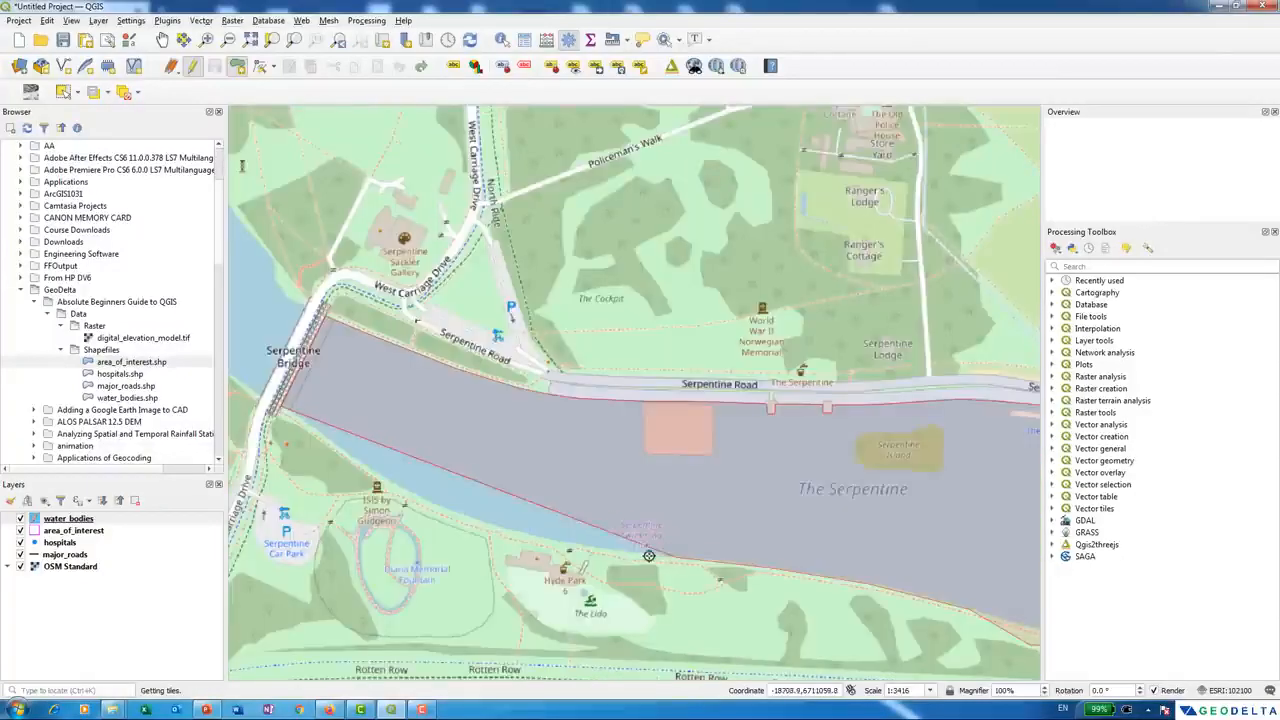
left_click(635, 553)
left_click(563, 545)
left_click_drag(510, 529, 669, 580)
left_click(613, 561)
left_click(536, 519)
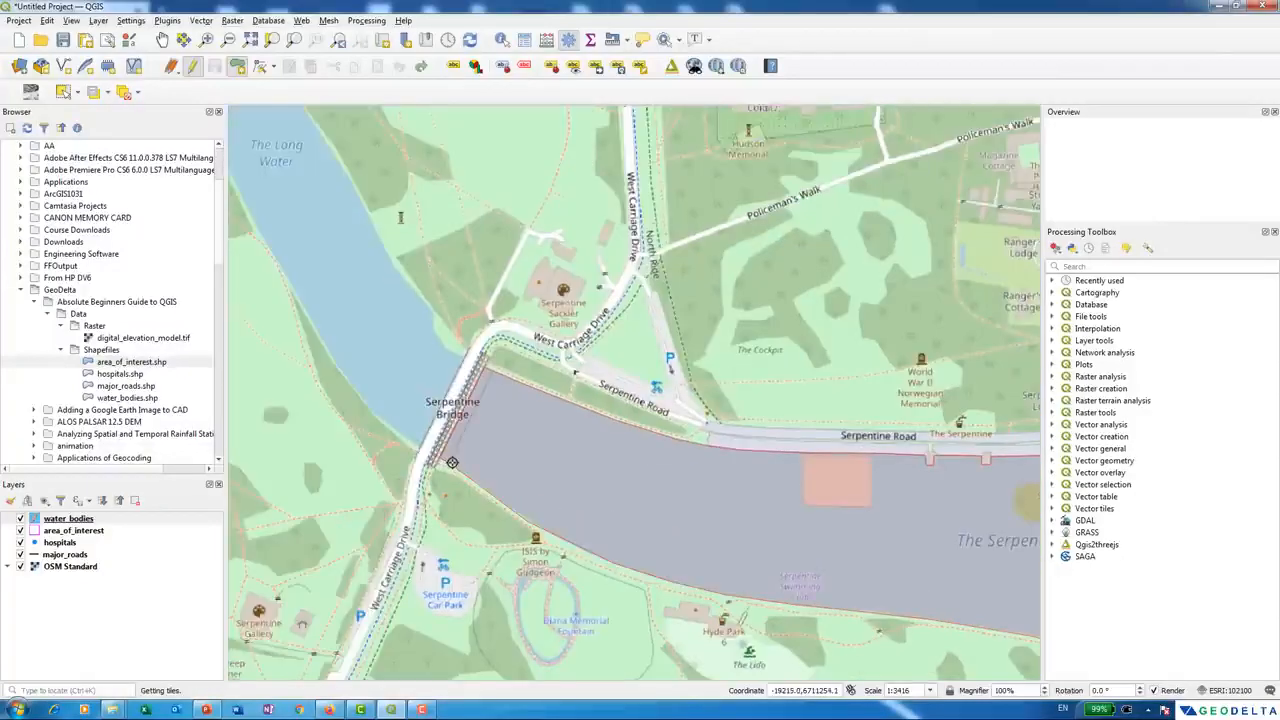
right_click(452, 462)
- Fill in the new polygon's attributes with Name "The Serpentine", Location "London" and Item 2, and save the feature
left_click(818, 316)
type("The Serpe")
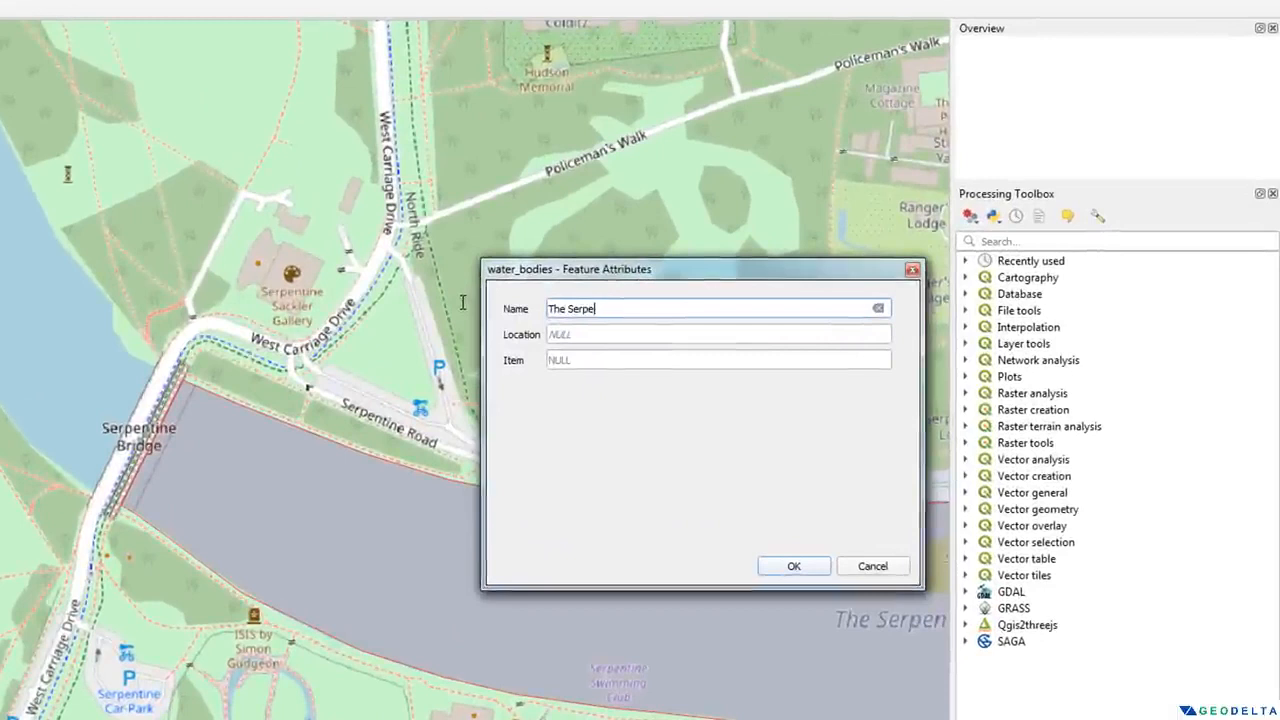
type("ine")
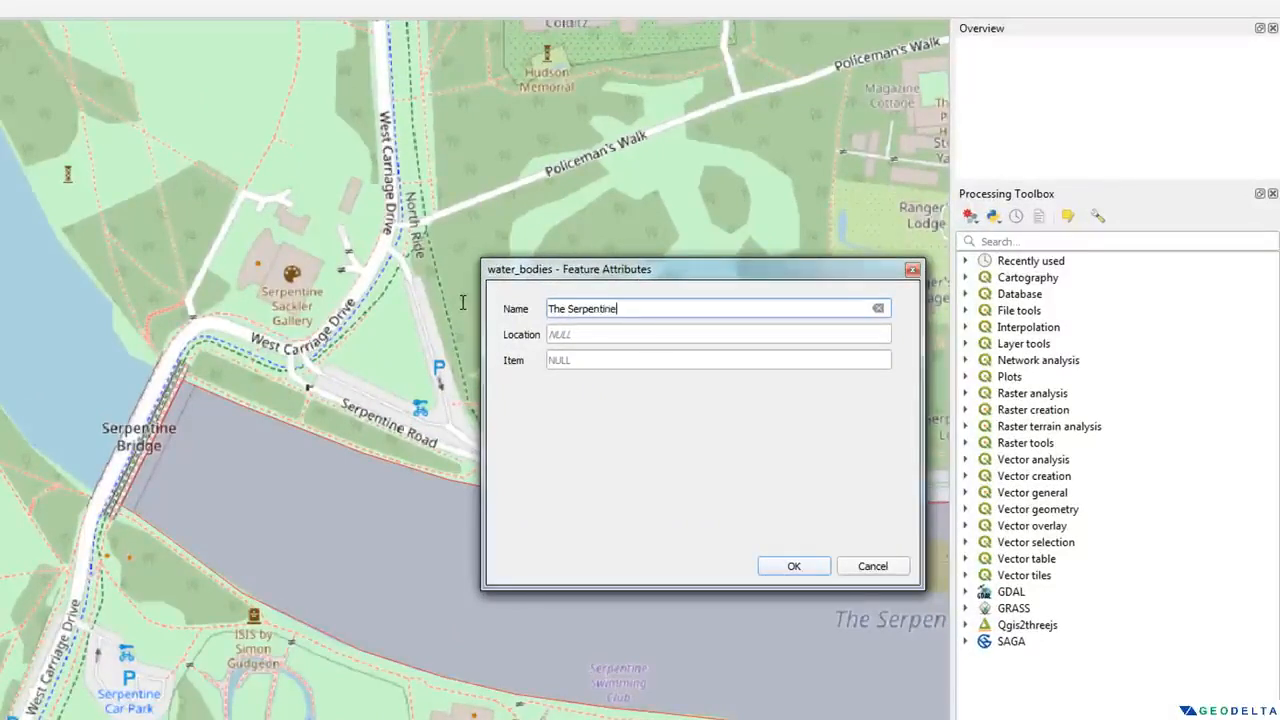
left_click(597, 333)
type("Loca")
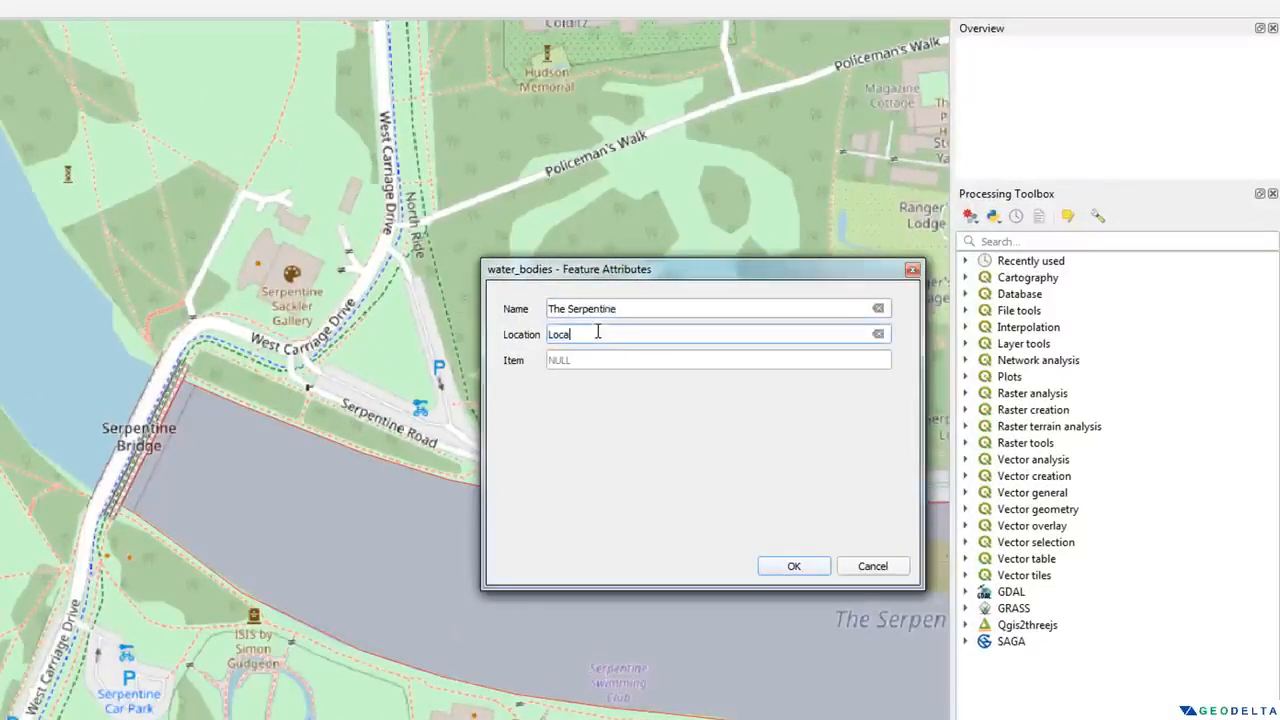
key("BackSpace")
key("BackSpace")
key("BackSpace")
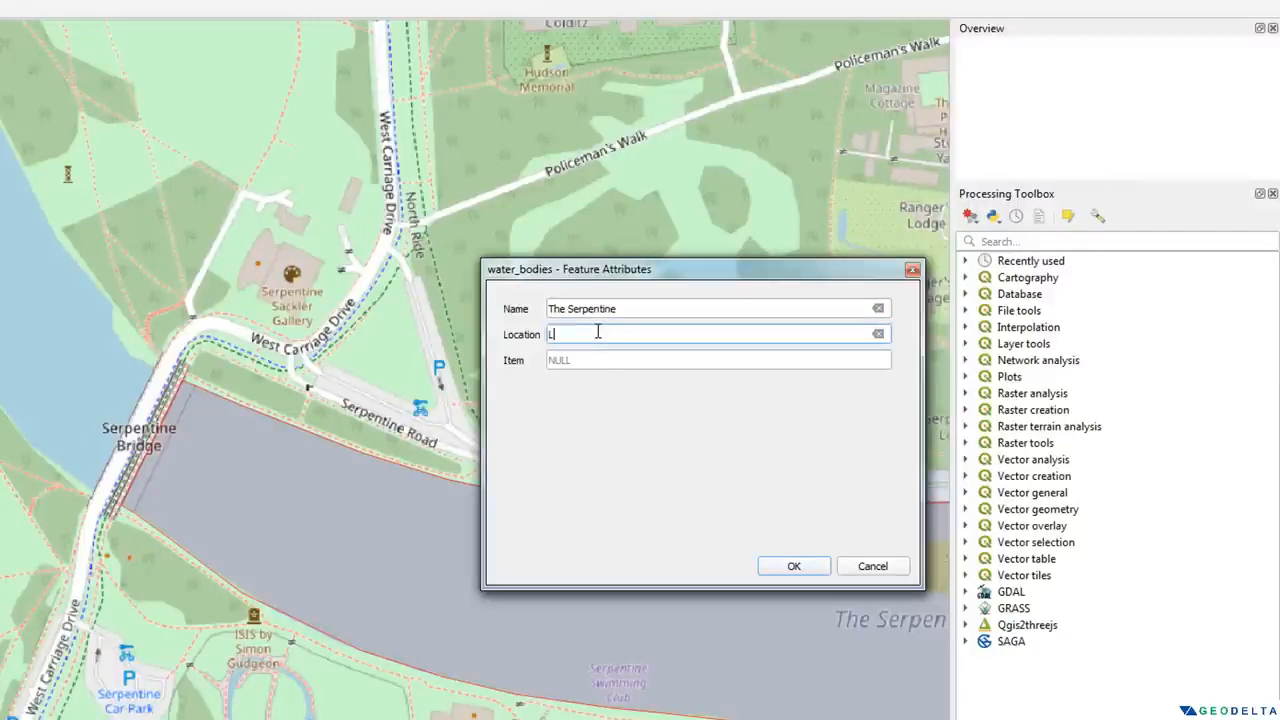
left_click(612, 358)
type("2")
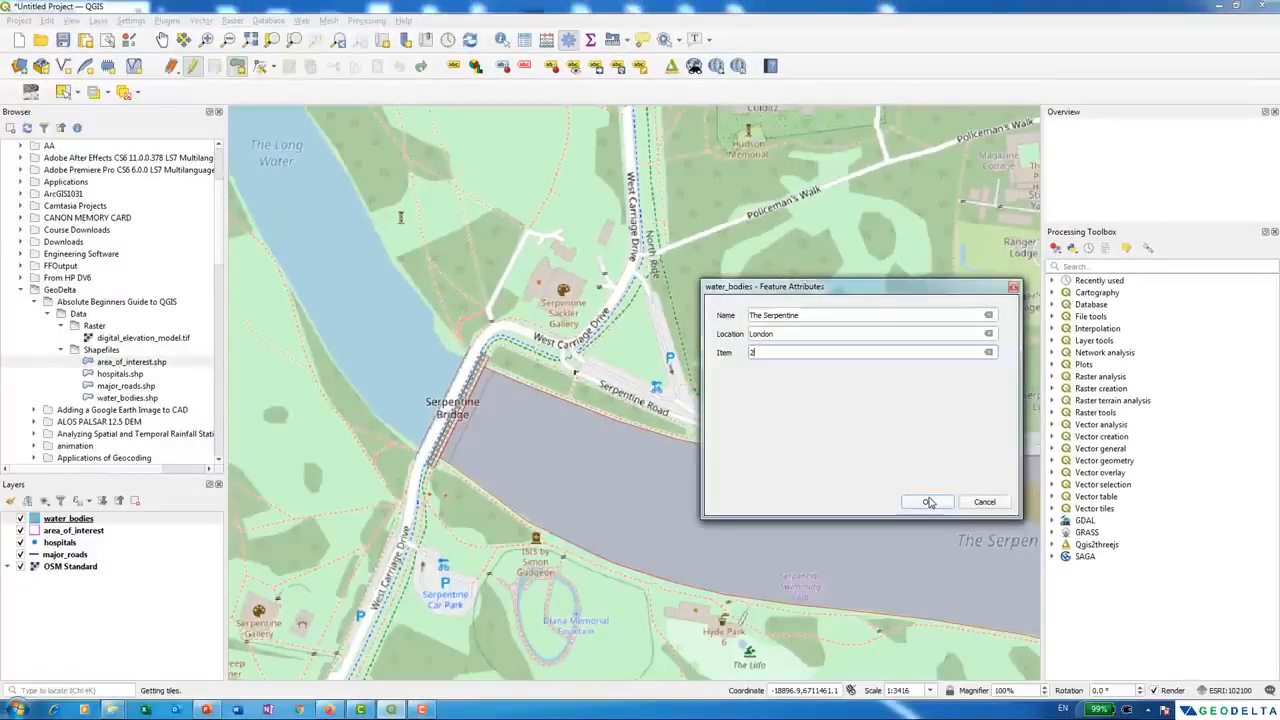
left_click(928, 502)
- Start a polygon for The Long Water along the Serpentine Bridge and trace its western bank northwards
scroll(700, 504, "down", 1)
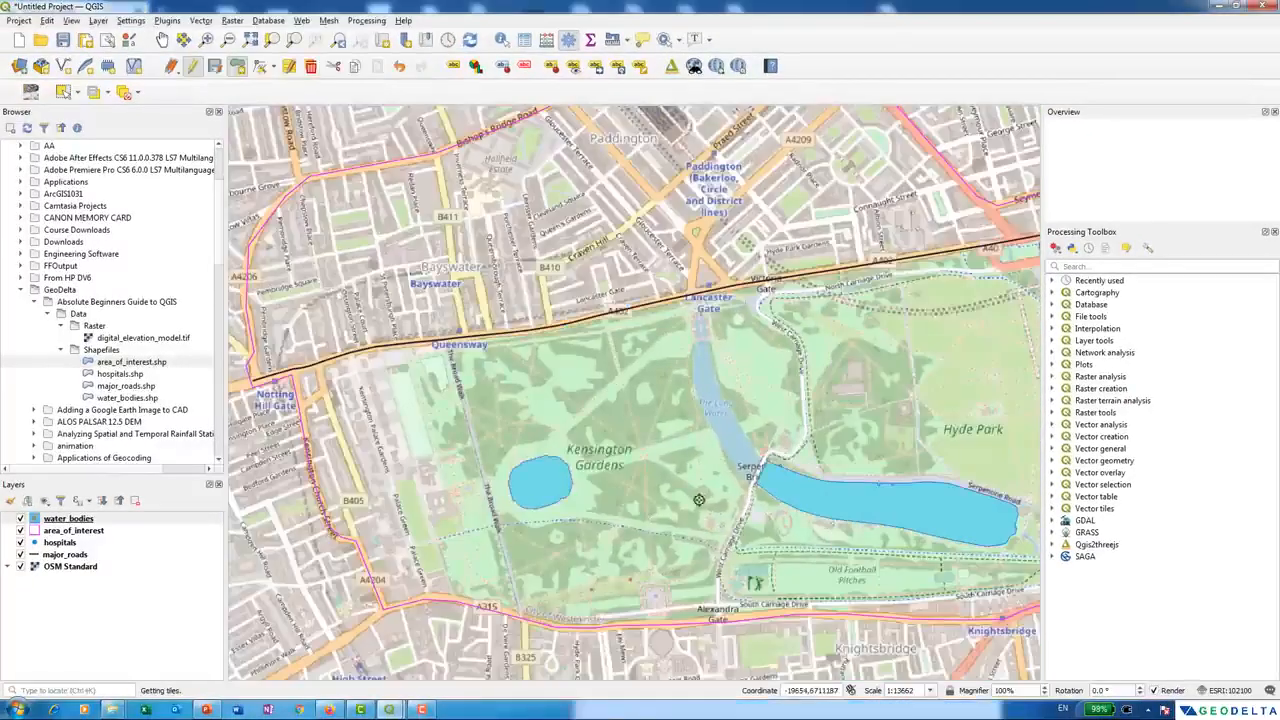
scroll(636, 487, "down", 1)
left_click_drag(643, 487, 552, 456)
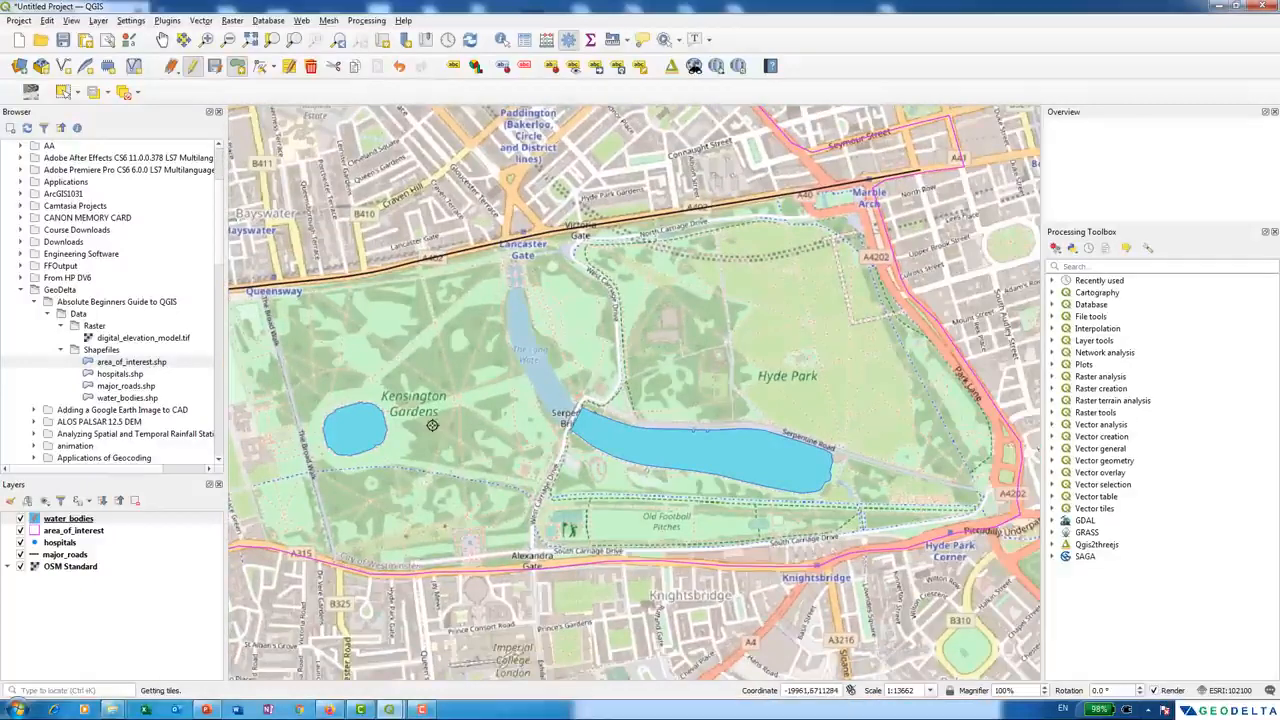
scroll(545, 406, "up", 3)
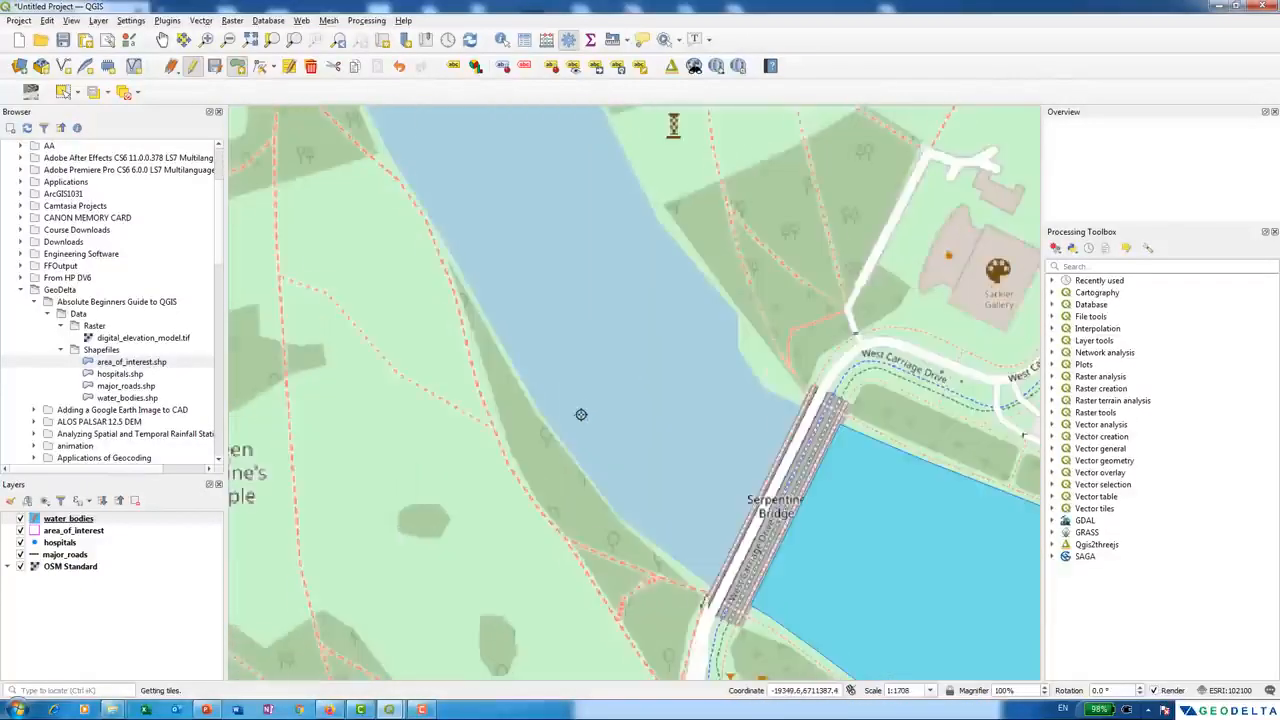
scroll(627, 405, "down", 1)
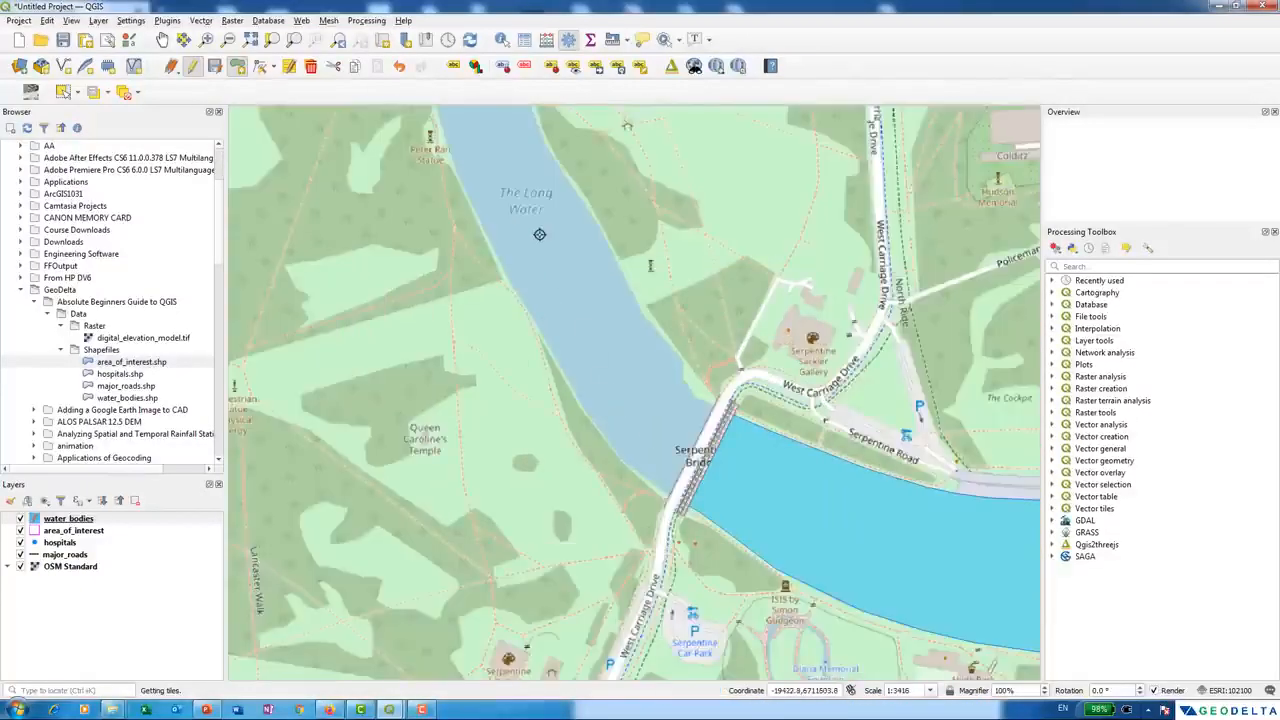
scroll(678, 437, "up", 2)
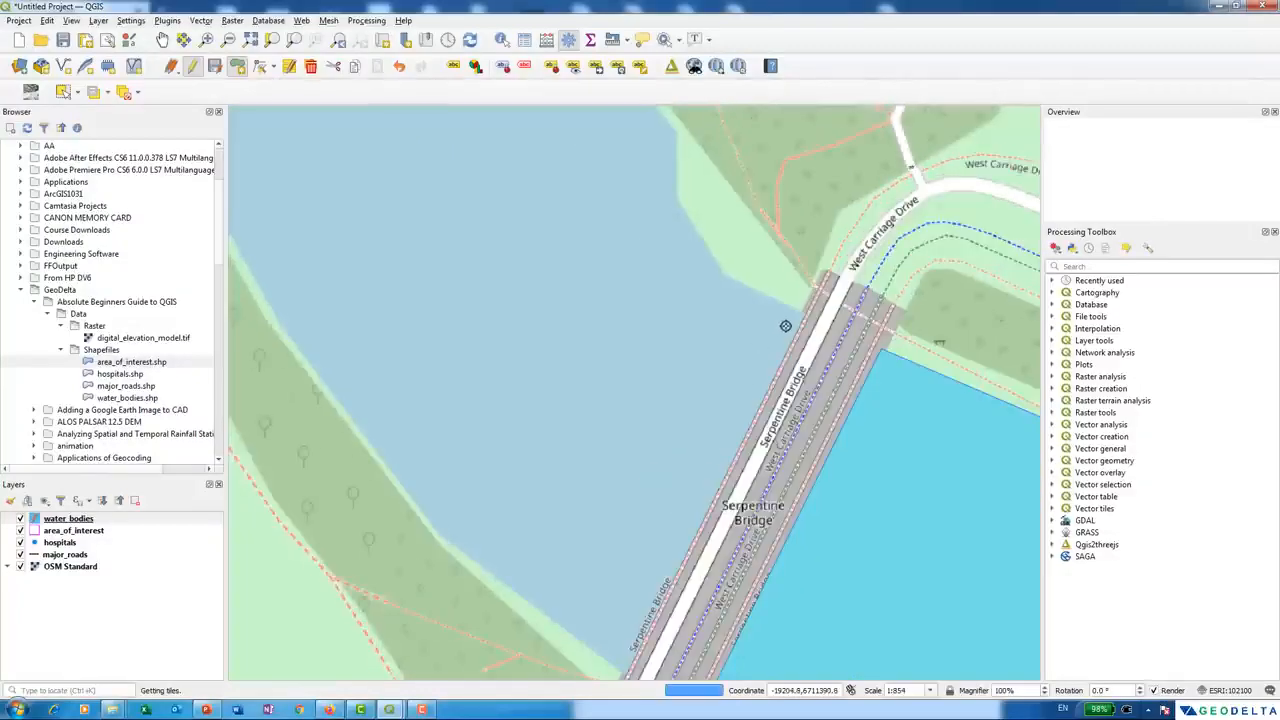
left_click_drag(742, 378, 698, 257)
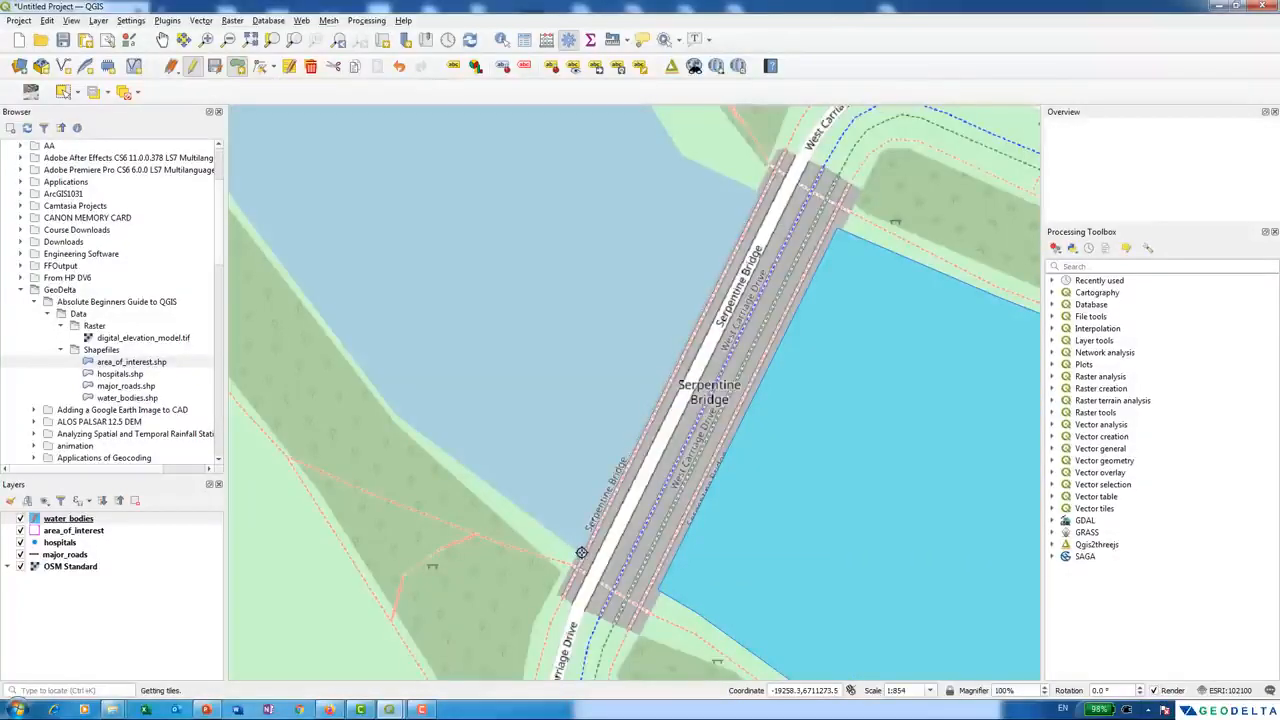
left_click(581, 552)
left_click(468, 466)
left_click(391, 410)
left_click_drag(357, 290, 625, 515)
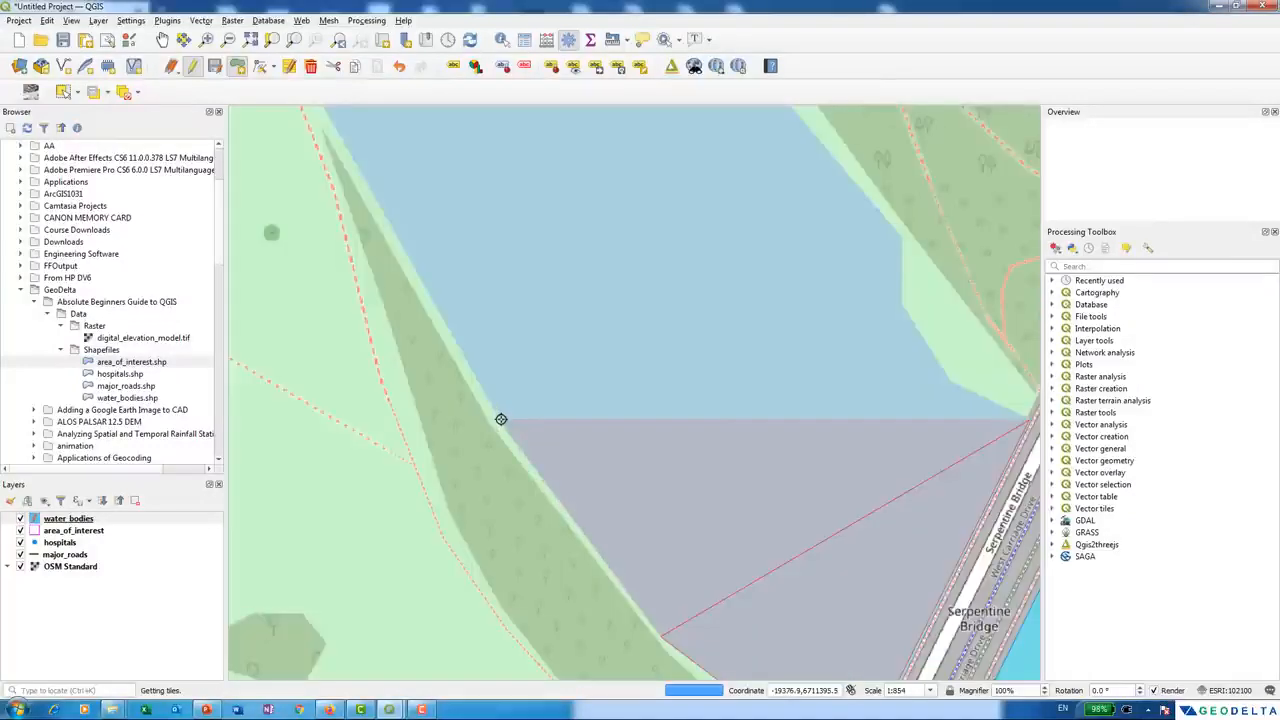
left_click(404, 249)
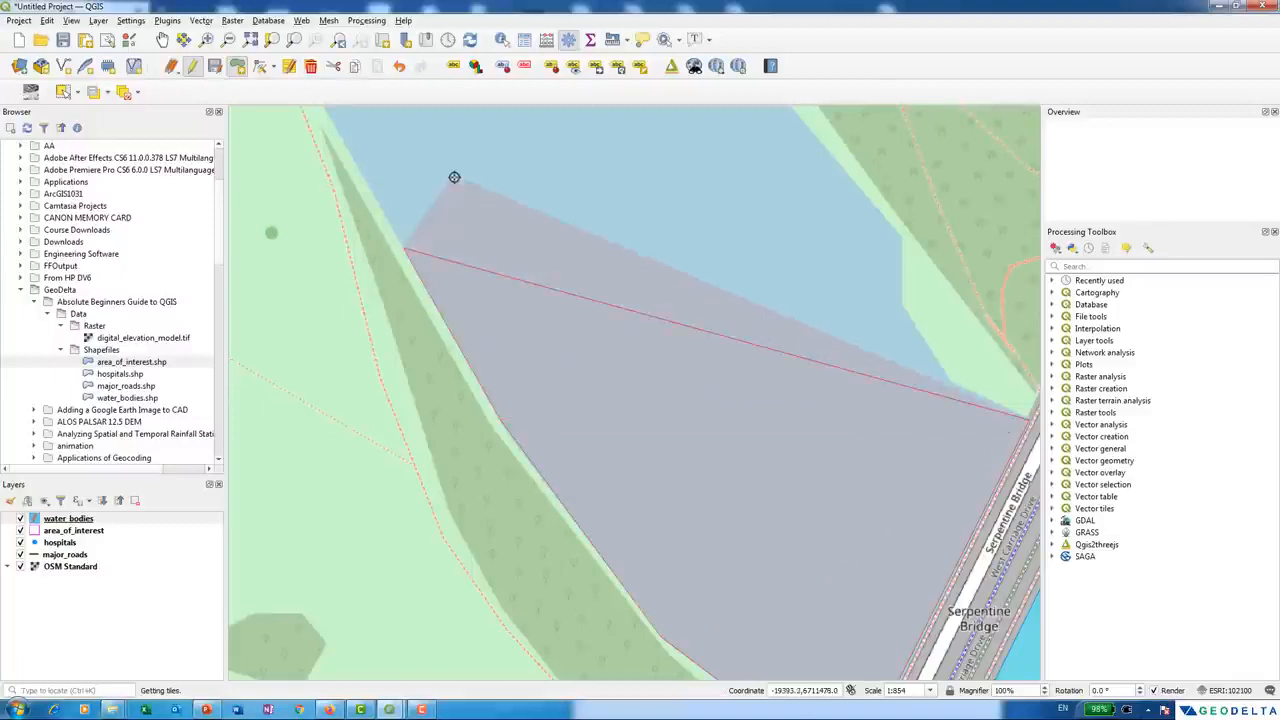
- Trace The Long Water's northern end around the curved inlet beside the Water Nymphs
scroll(454, 176, "up", 2)
left_click(438, 332)
left_click(451, 268)
left_click(502, 231)
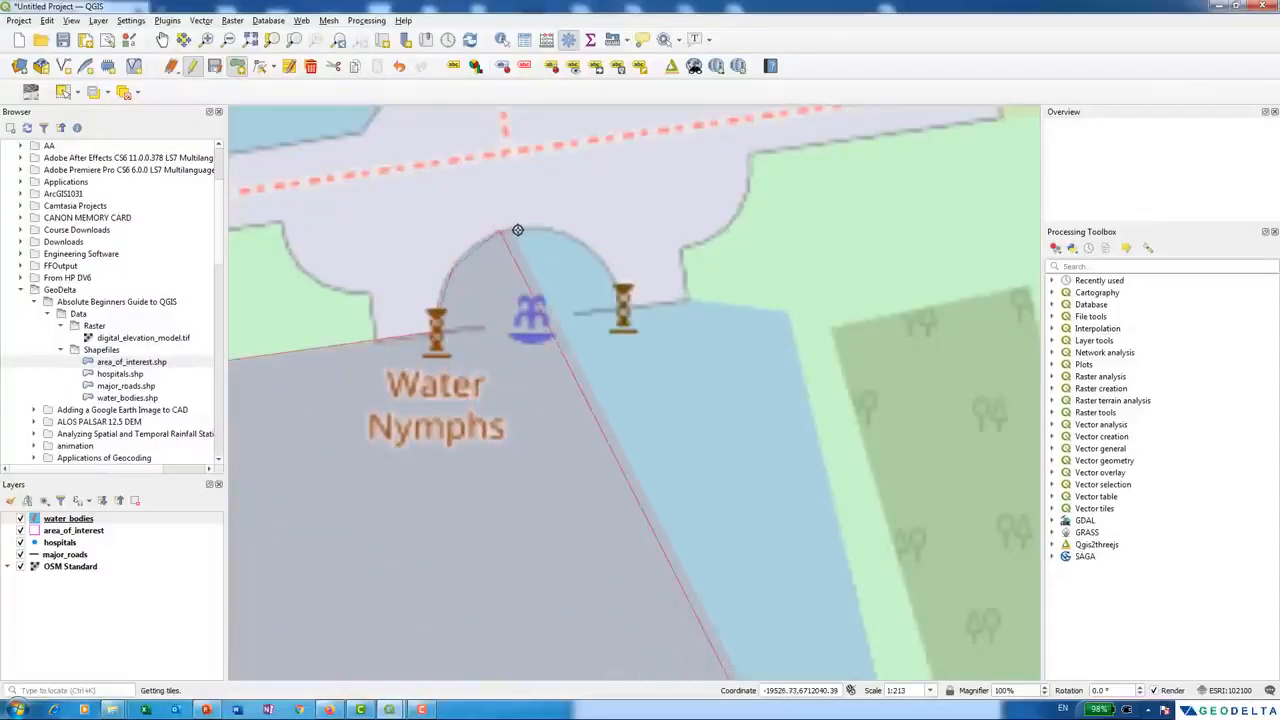
- Trace The Long Water's eastern bank southwards to the Serpentine Bridge and finish the polygon
scroll(535, 345, "down", 3)
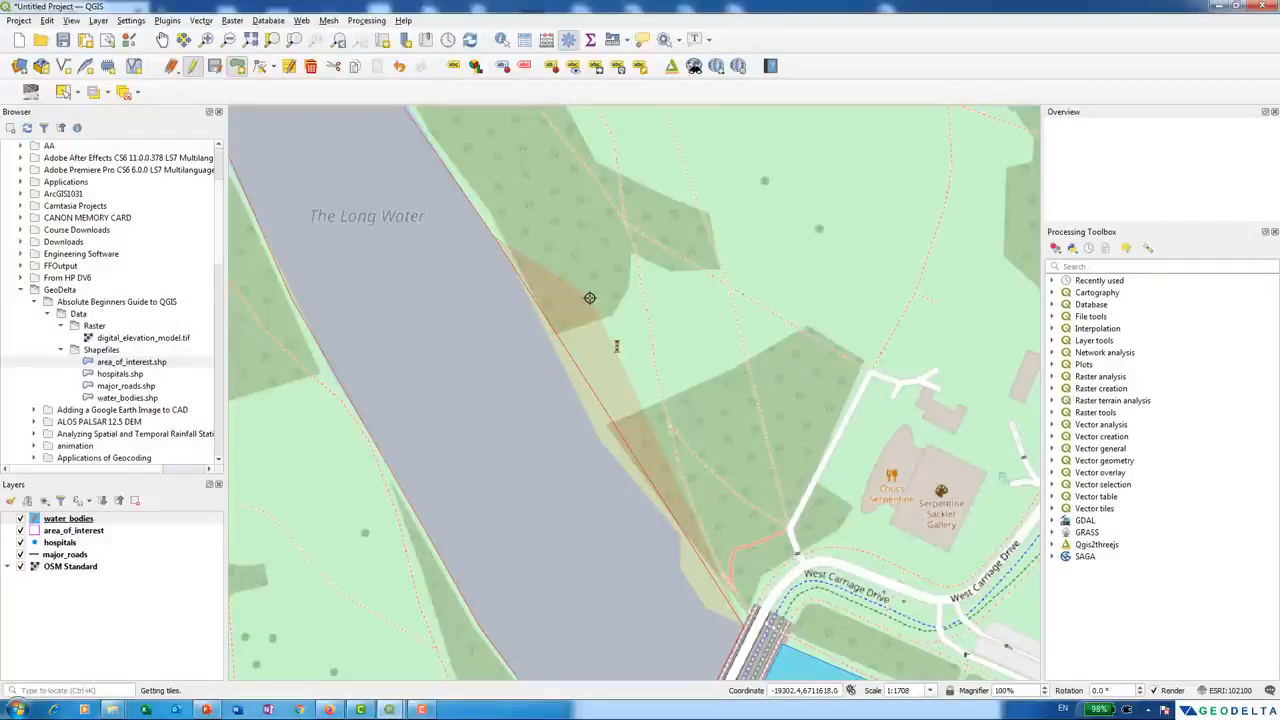
left_click(675, 203)
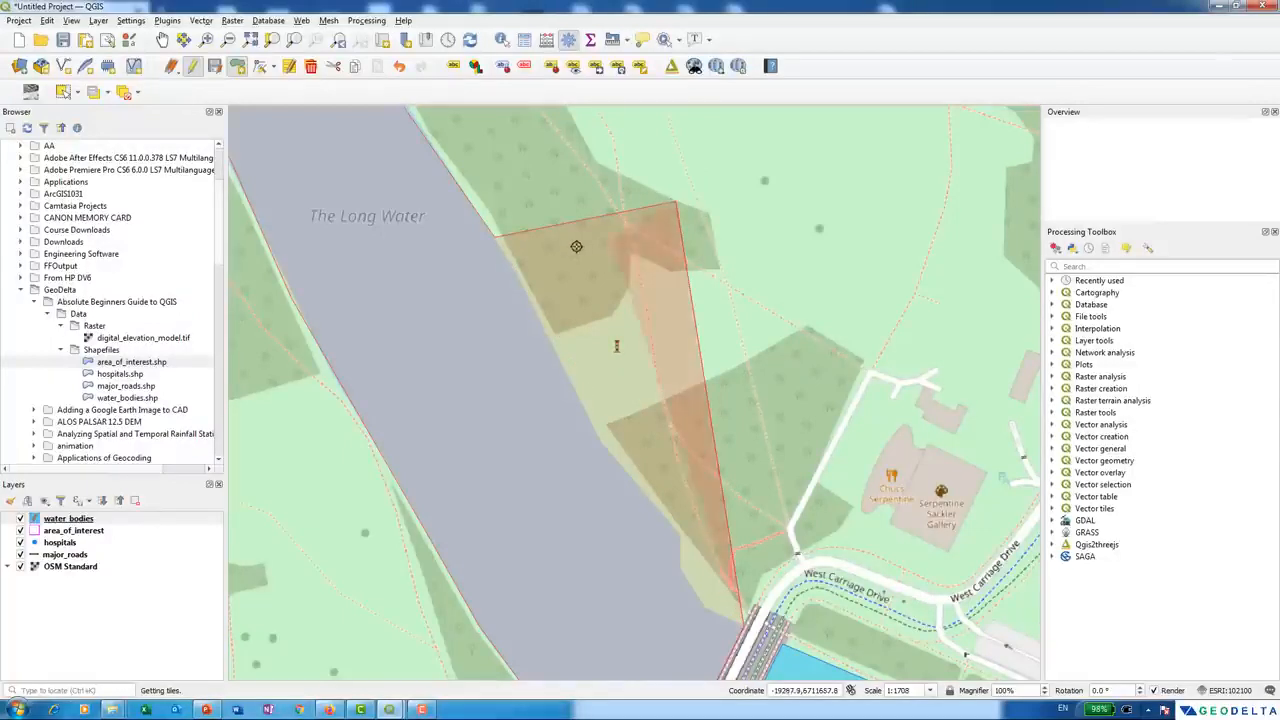
left_click(515, 273)
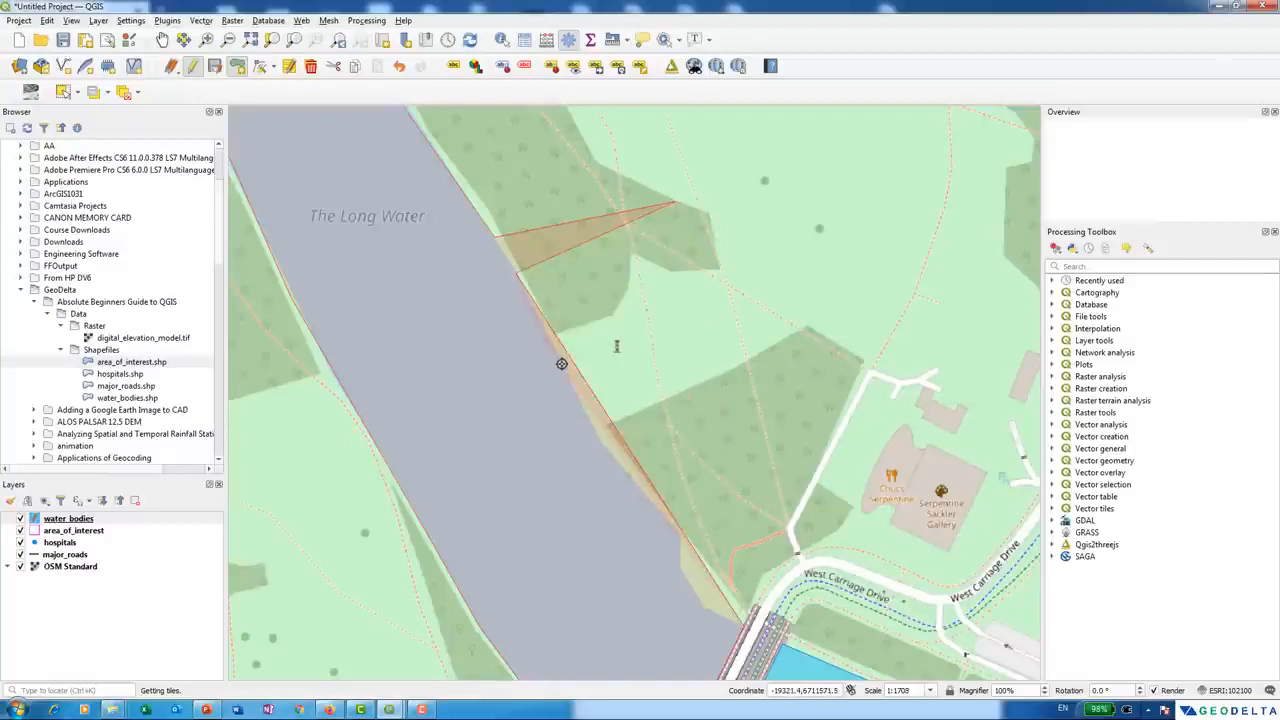
left_click(593, 433)
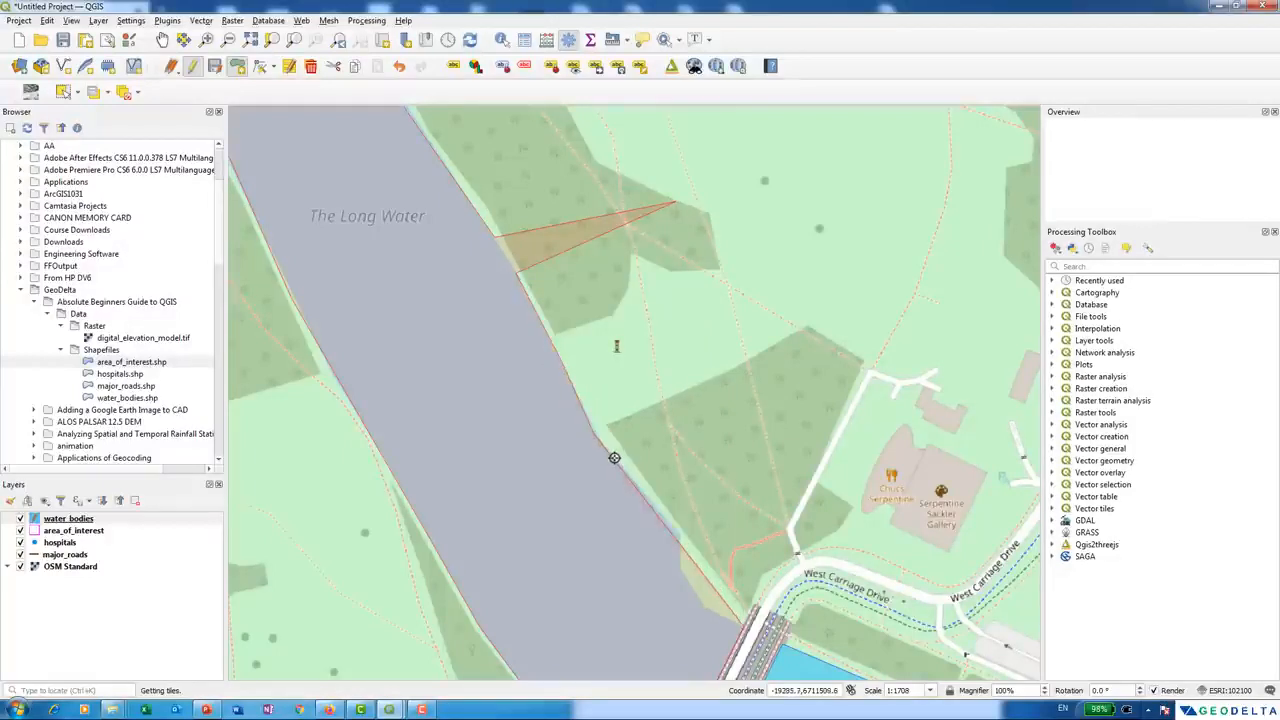
left_click_drag(724, 502, 665, 358)
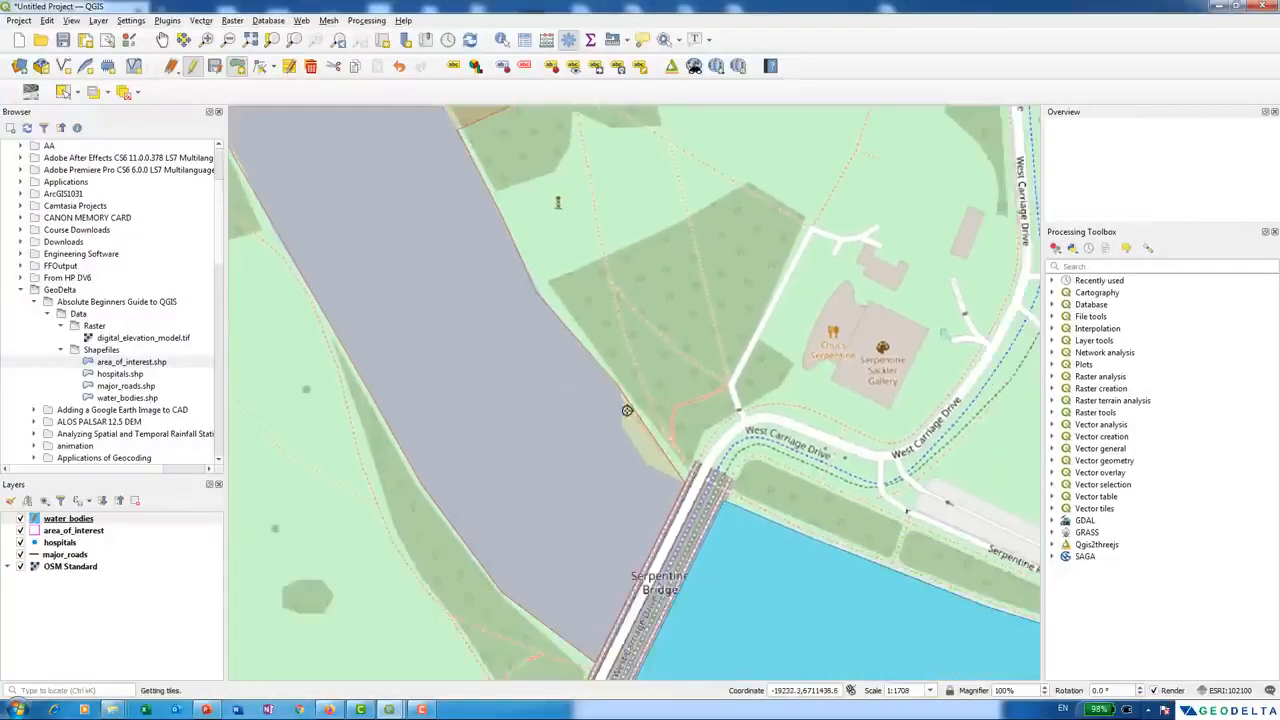
left_click(622, 389)
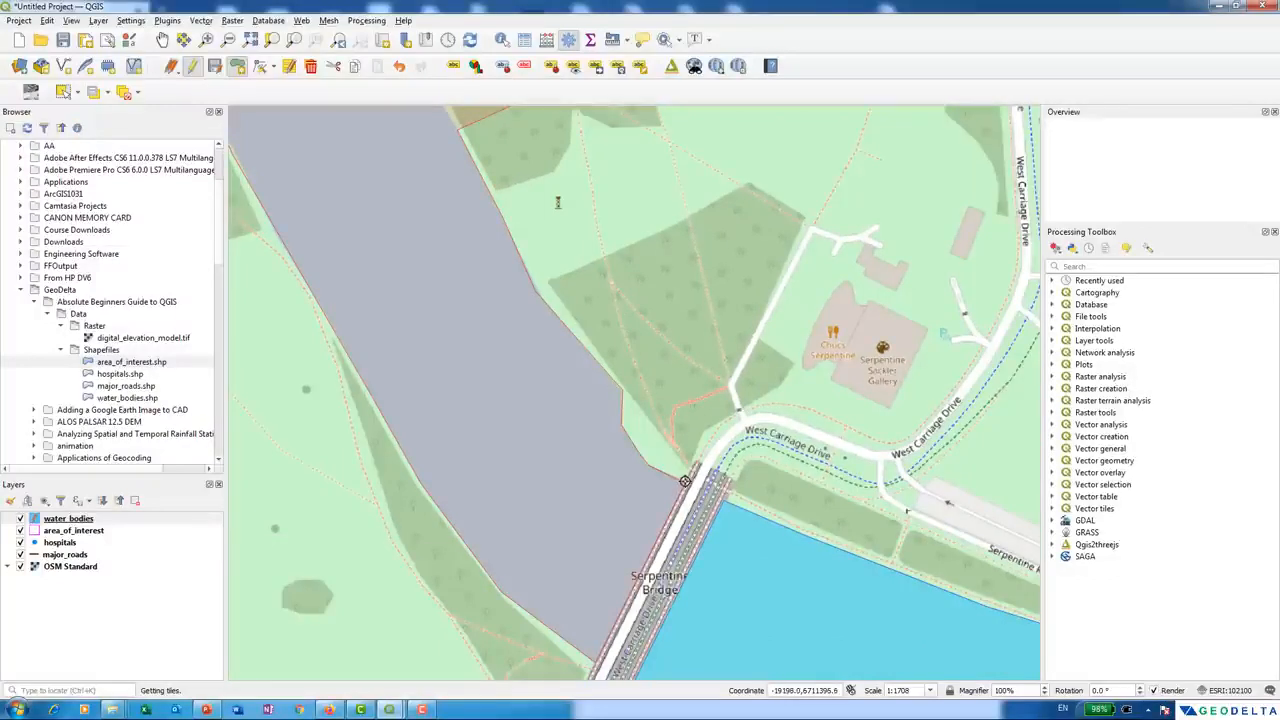
right_click(686, 482)
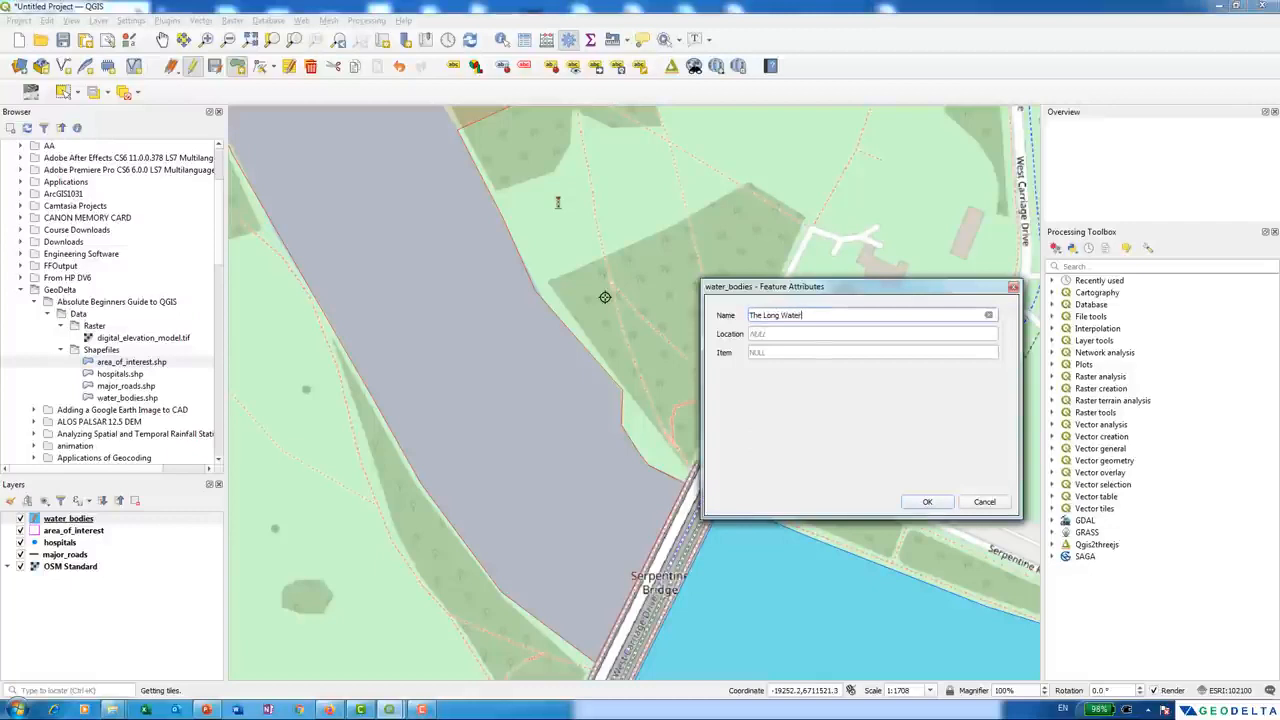
- Fill in the polygon's attributes with Name "The Long Water" and Location "London", and save the feature
left_click(759, 332)
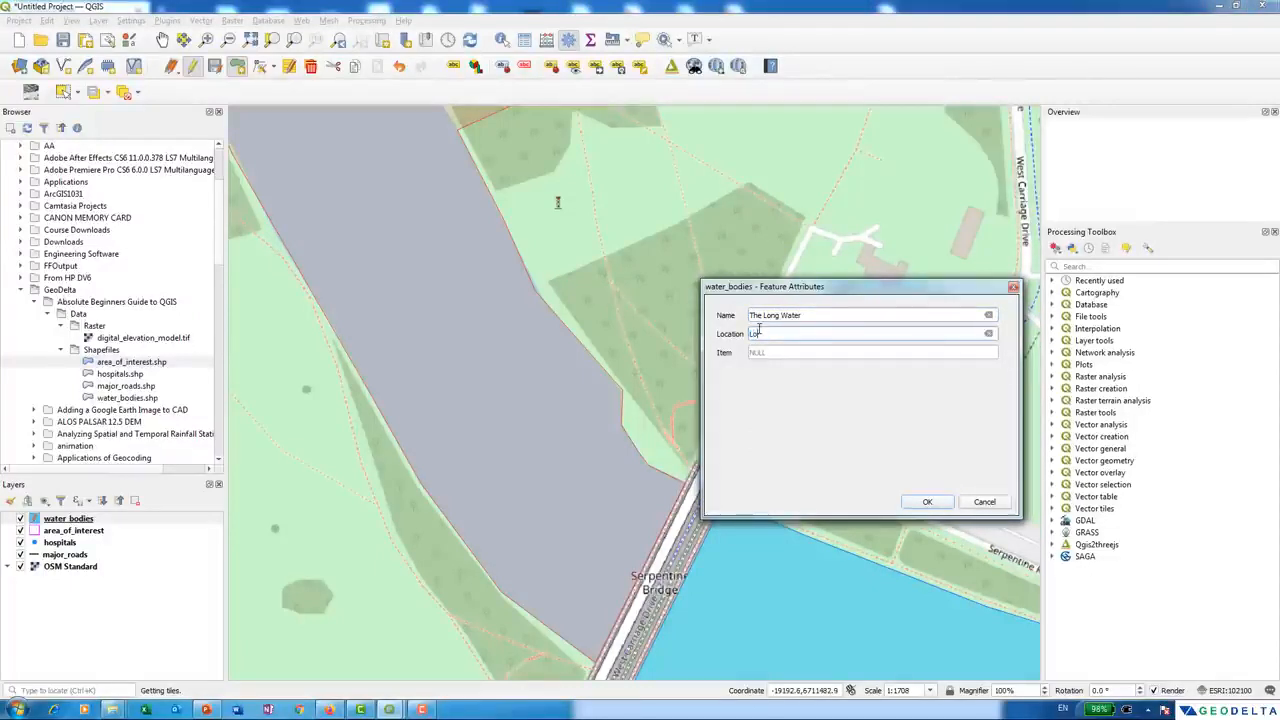
left_click(768, 352)
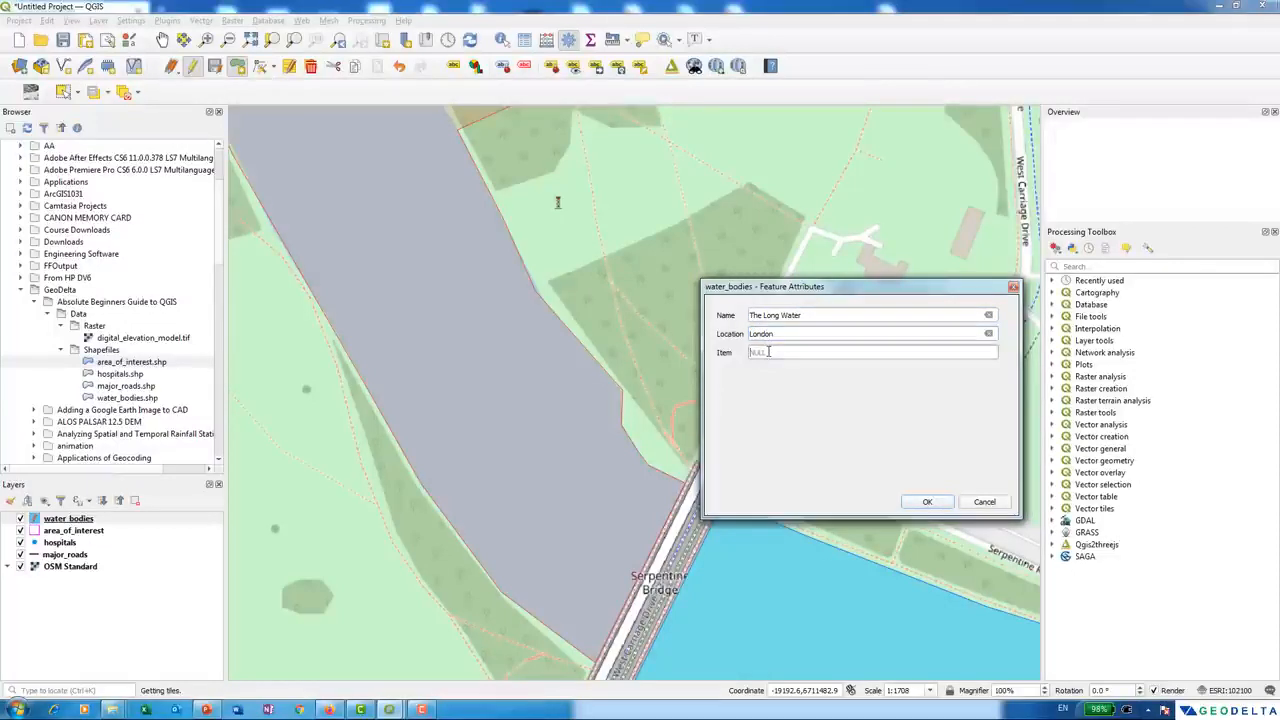
left_click(927, 502)
- Digitize the southwestern pond of The Italian Gardens as a polygon and save it with Name "Pond 1"
scroll(850, 560, "down", 3)
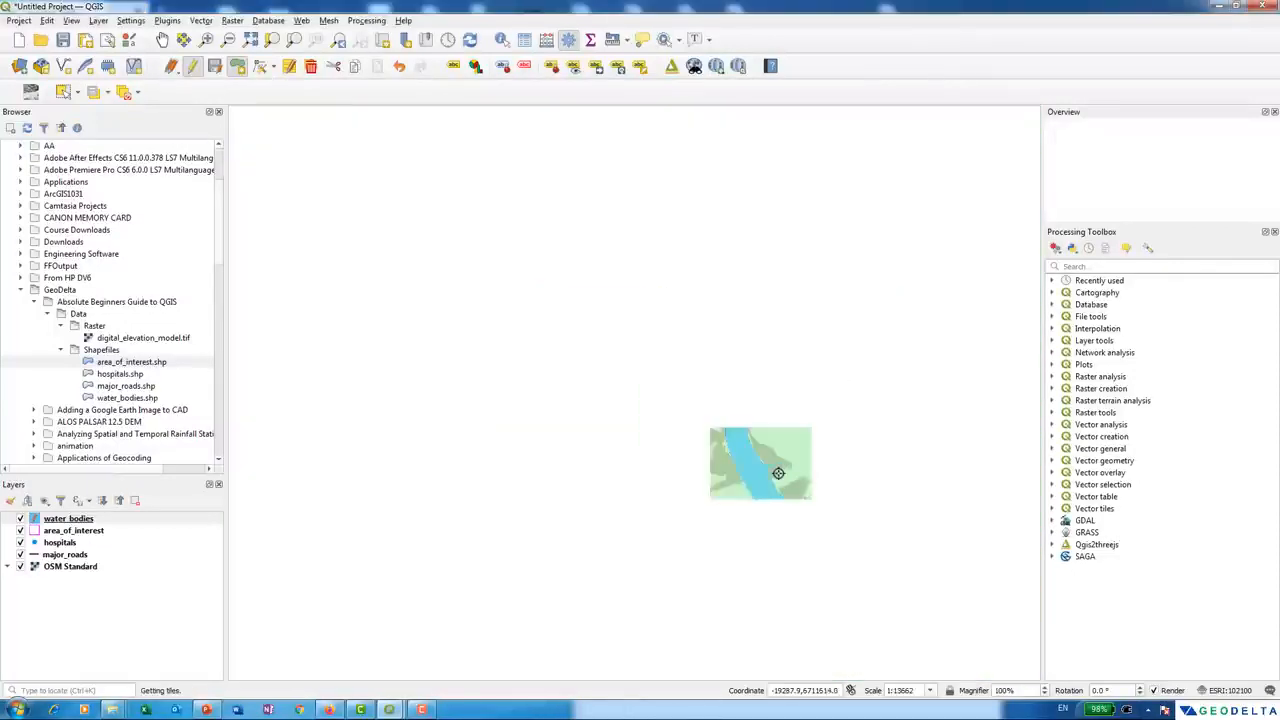
scroll(782, 488, "up", 3)
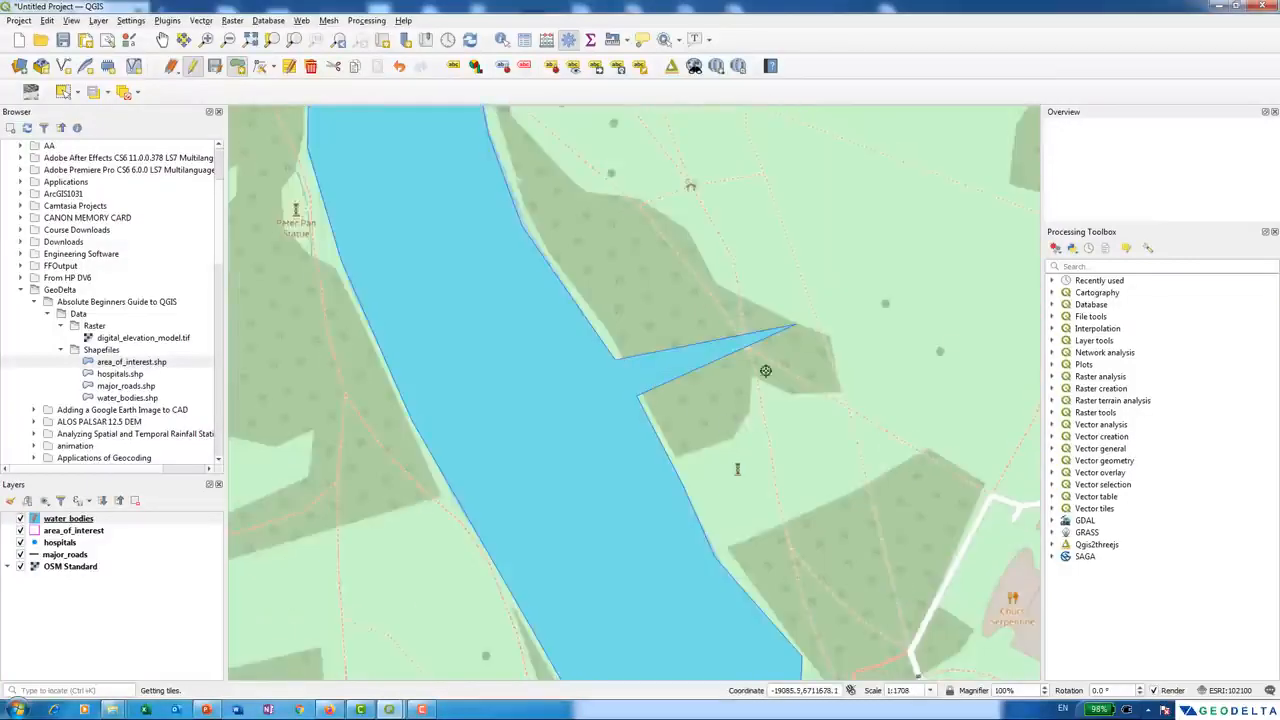
scroll(748, 377, "down", 2)
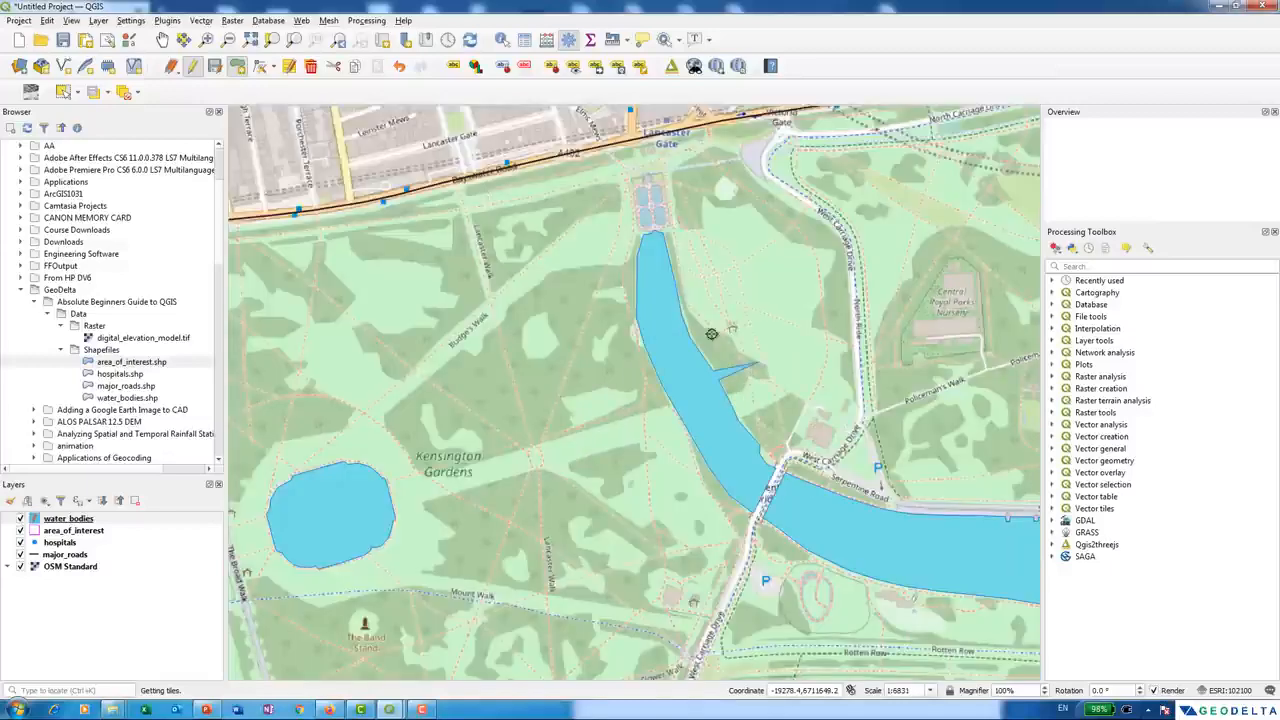
scroll(742, 370, "up", 3)
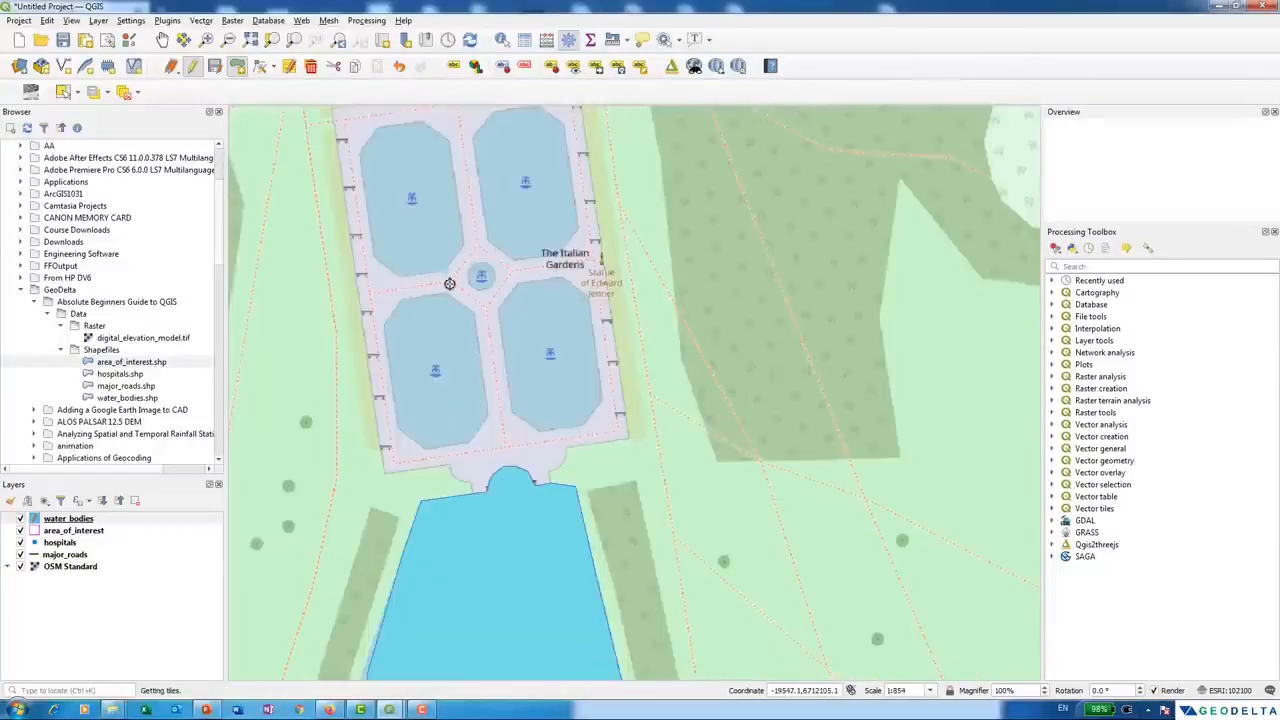
left_click_drag(425, 270, 457, 356)
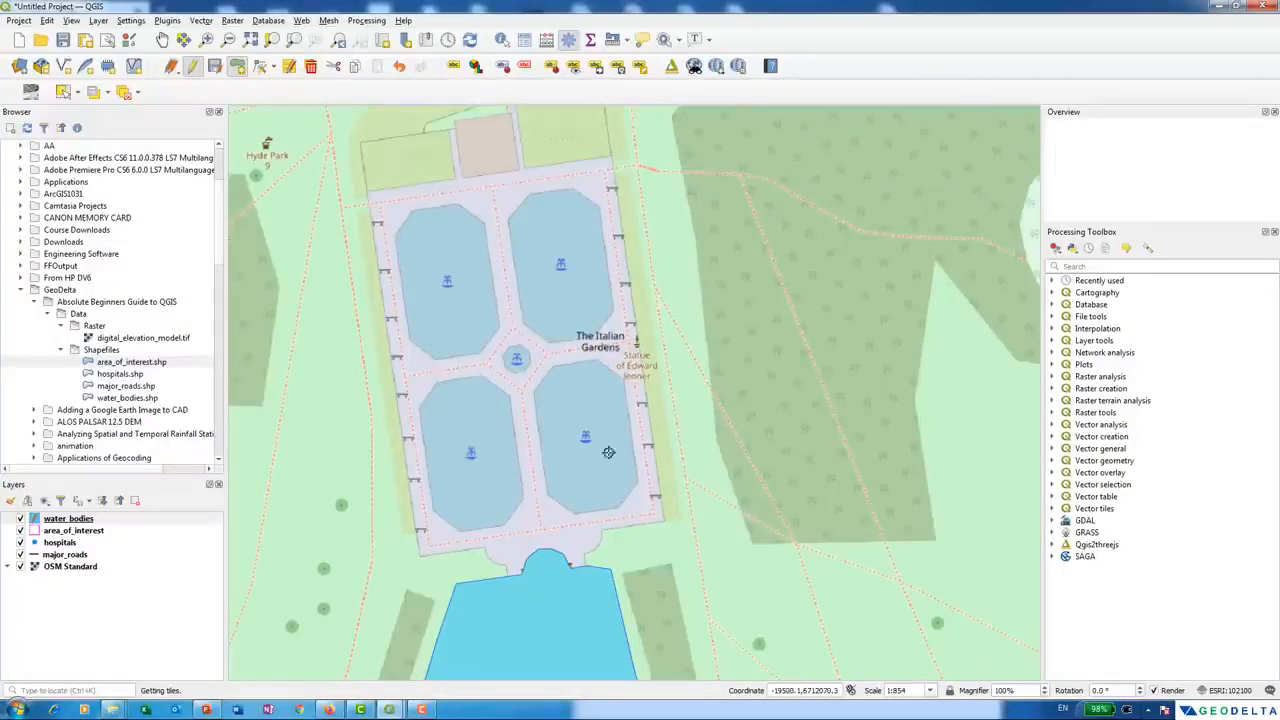
scroll(521, 491, "up", 1)
left_click(485, 560)
left_click(522, 508)
left_click(397, 568)
left_click(345, 529)
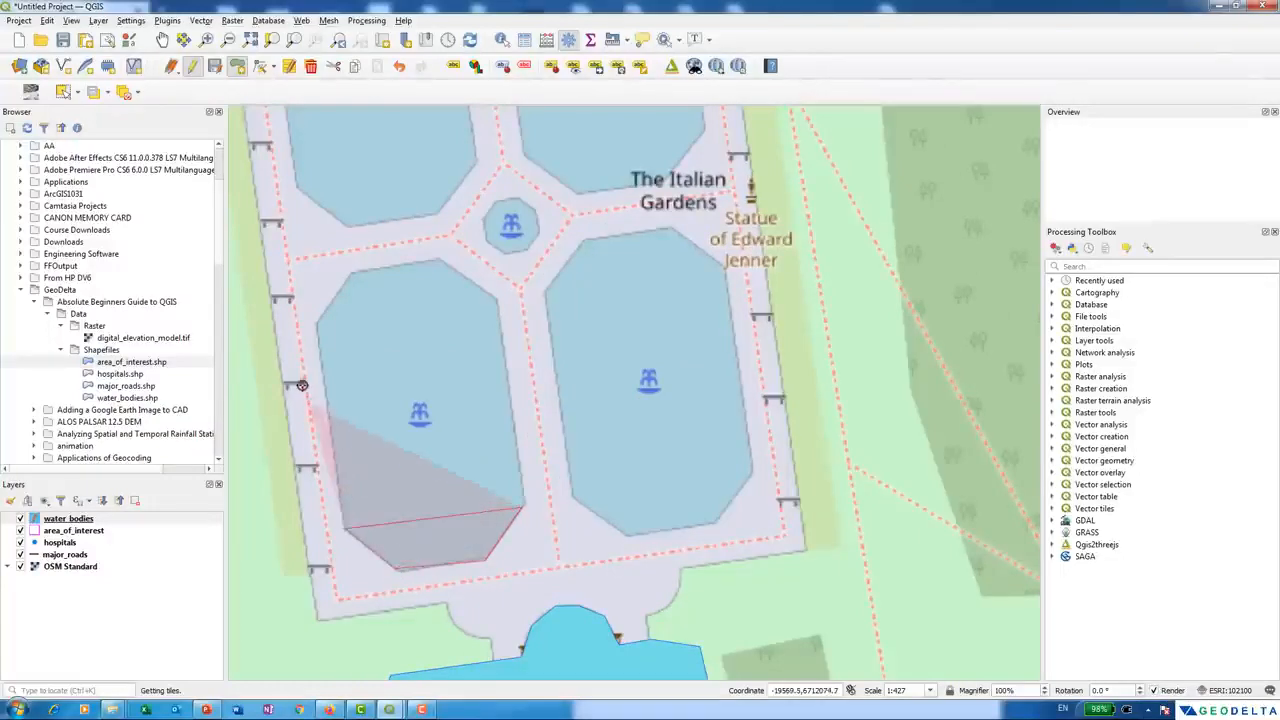
left_click(313, 327)
left_click(350, 270)
right_click(350, 270)
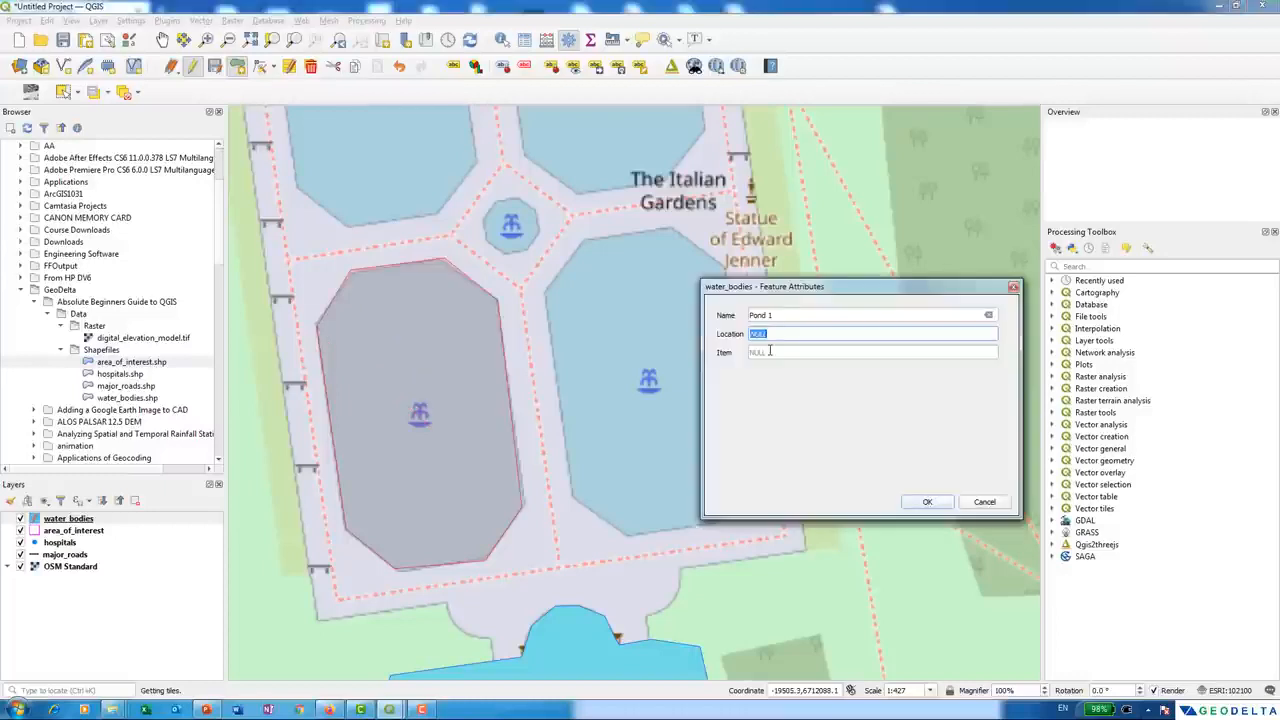
left_click(777, 351)
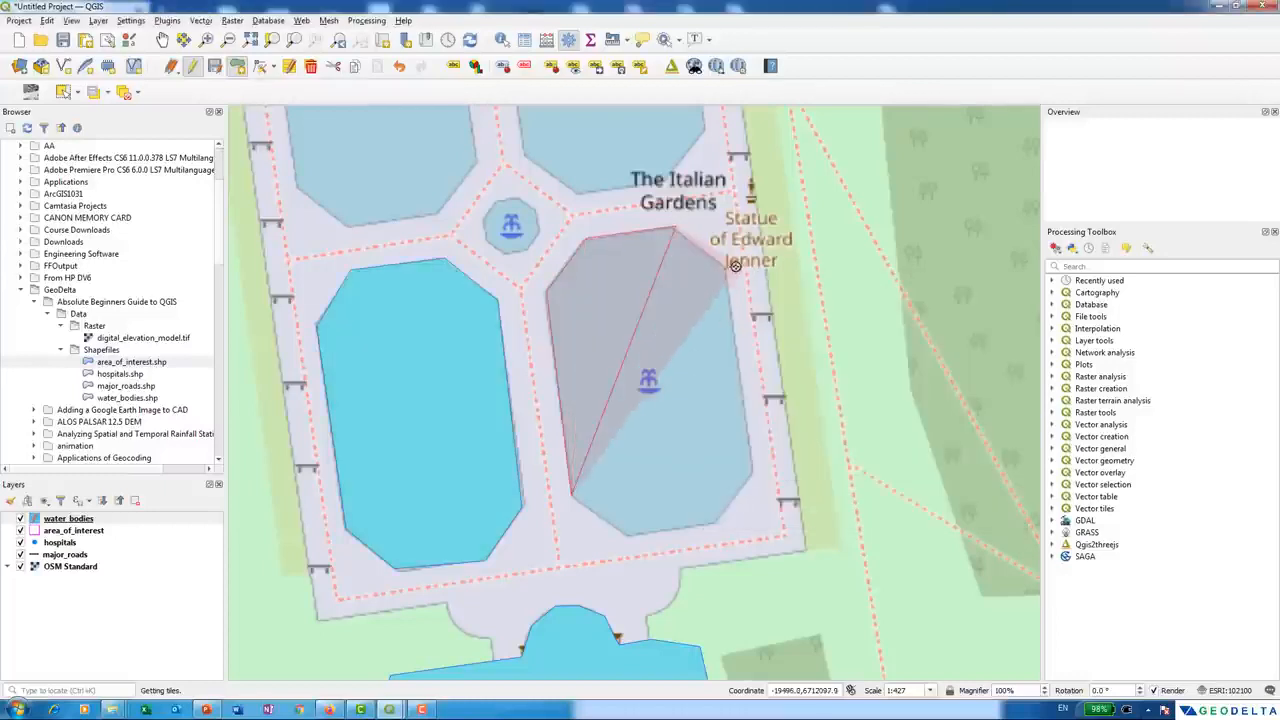
- Trace the outline of the southeastern pond in The Italian Gardens and finish the polygon
left_click(725, 268)
left_click(753, 472)
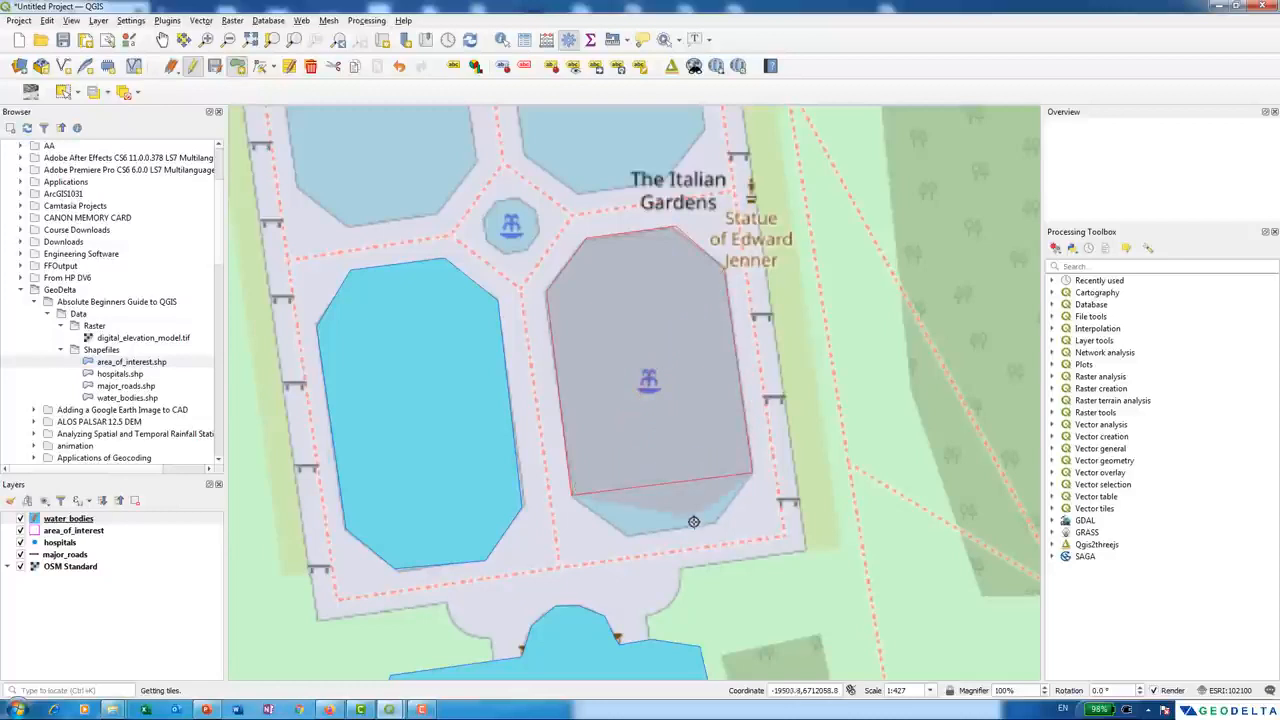
left_click(719, 522)
left_click(627, 537)
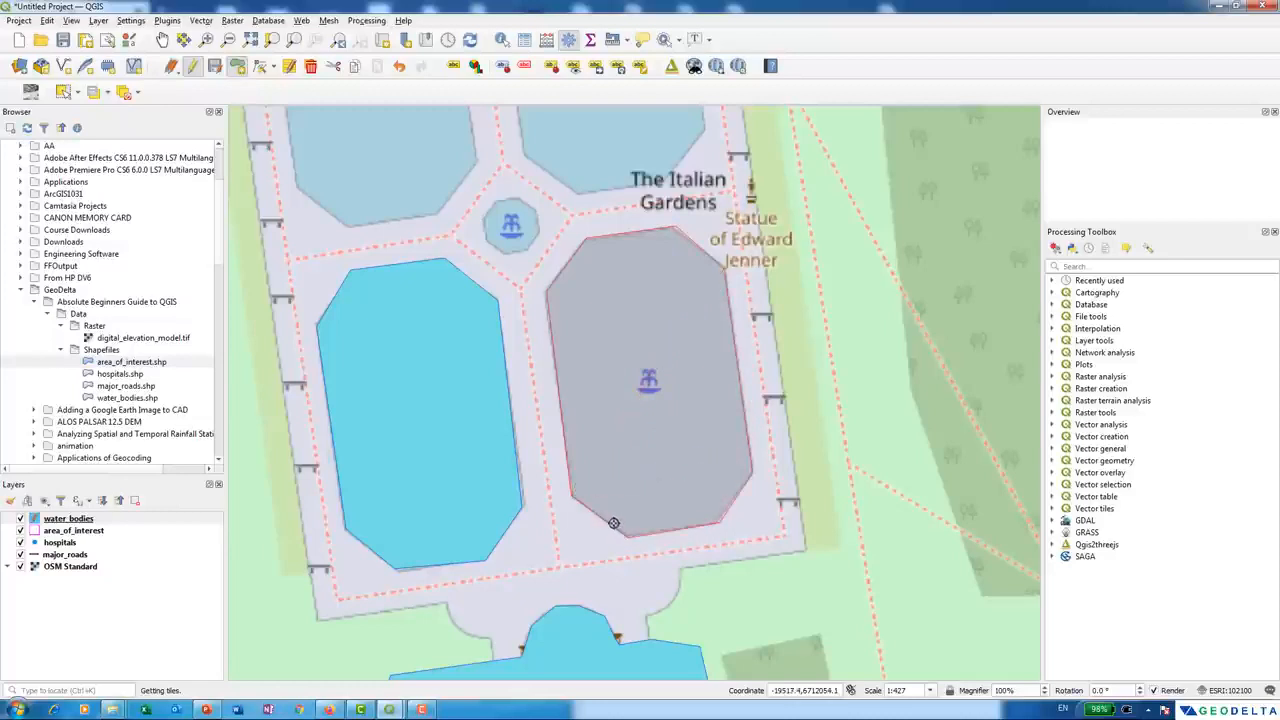
right_click(599, 514)
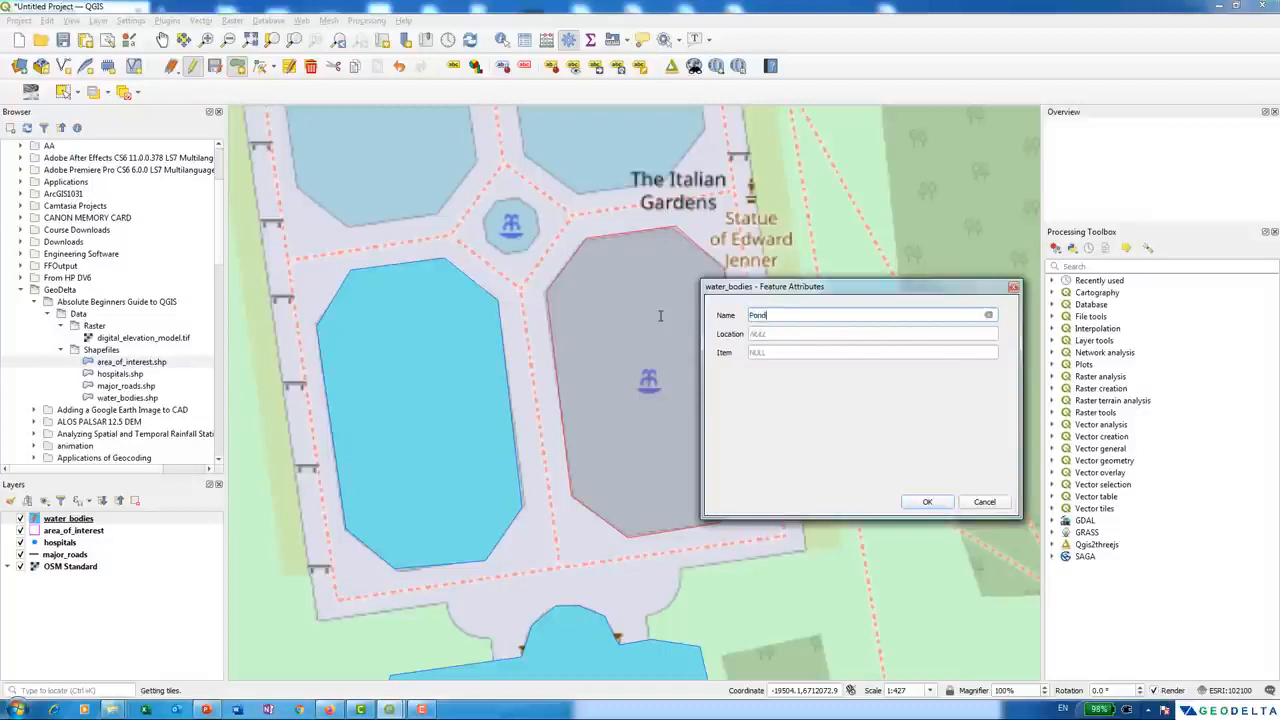
- Fill in the southeastern pond's attributes with Name "Pond 2", Item 5 and its location, and save the feature
left_click(755, 352)
type("5")
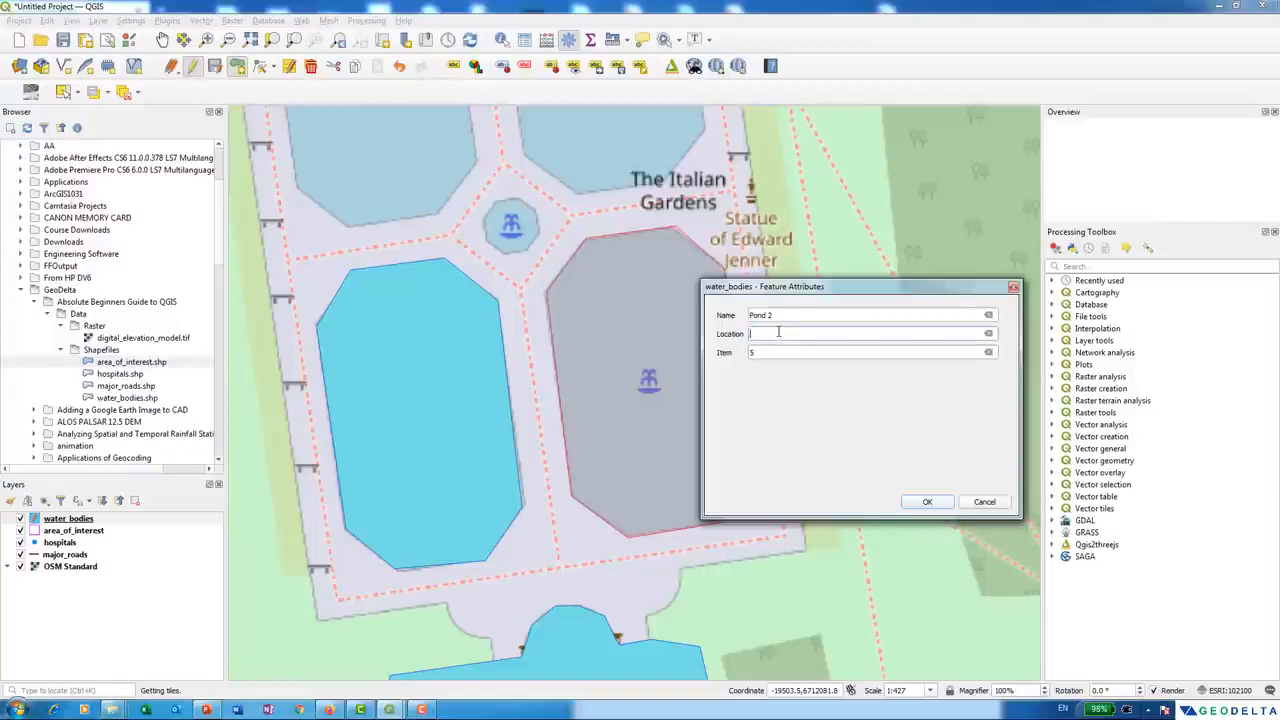
left_click(930, 503)
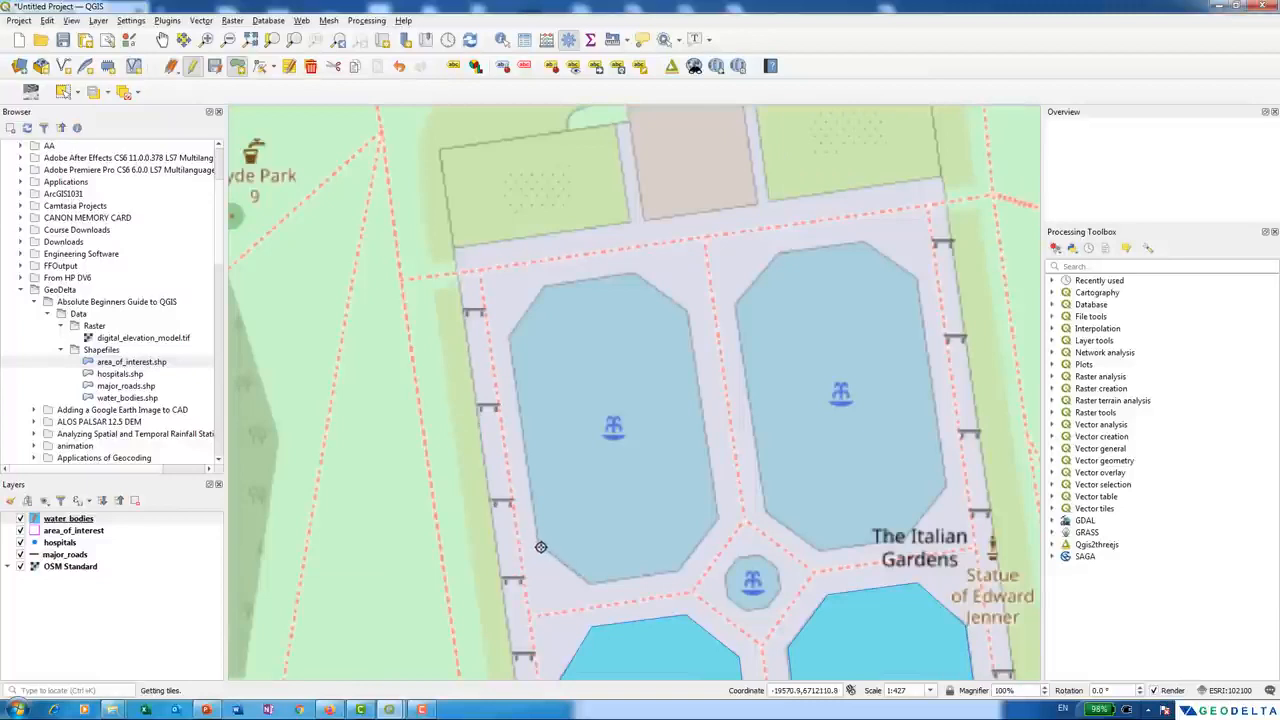
- Digitize the northwestern pond of The Italian Gardens and save it with Name "Pond 3", Location "London" and Item 6
left_click(540, 547)
left_click(510, 338)
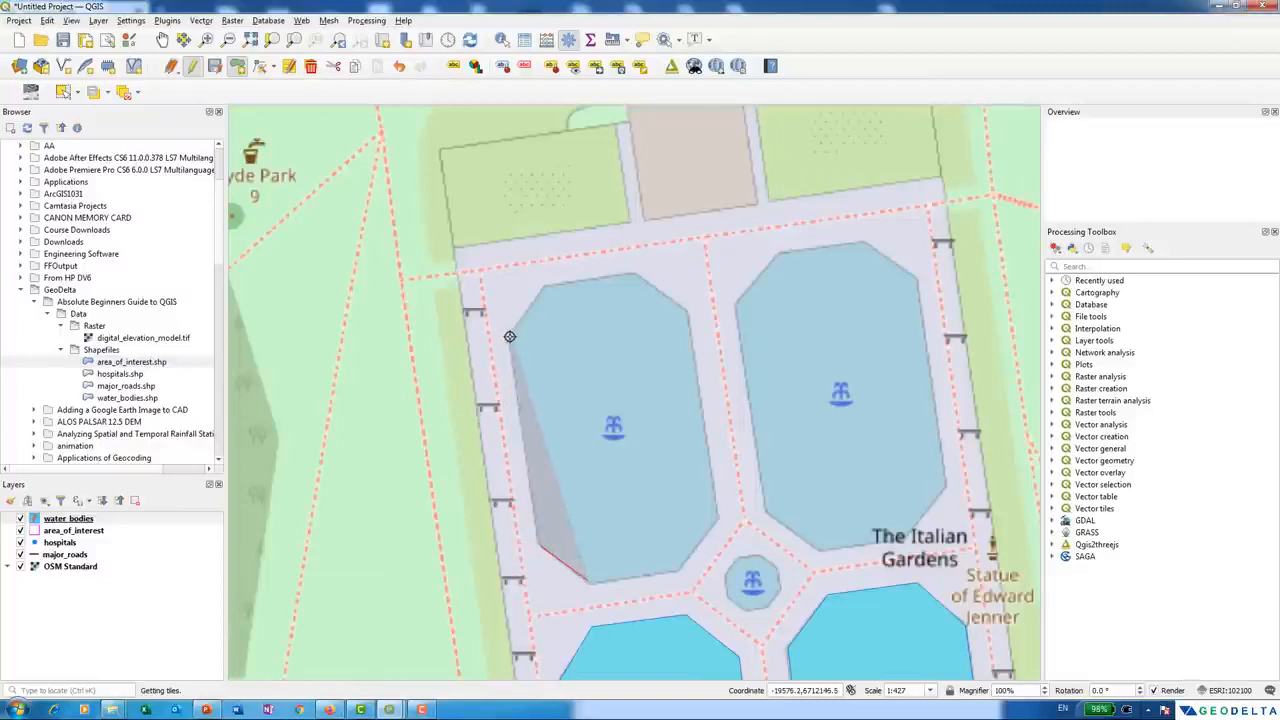
left_click(544, 286)
left_click(650, 278)
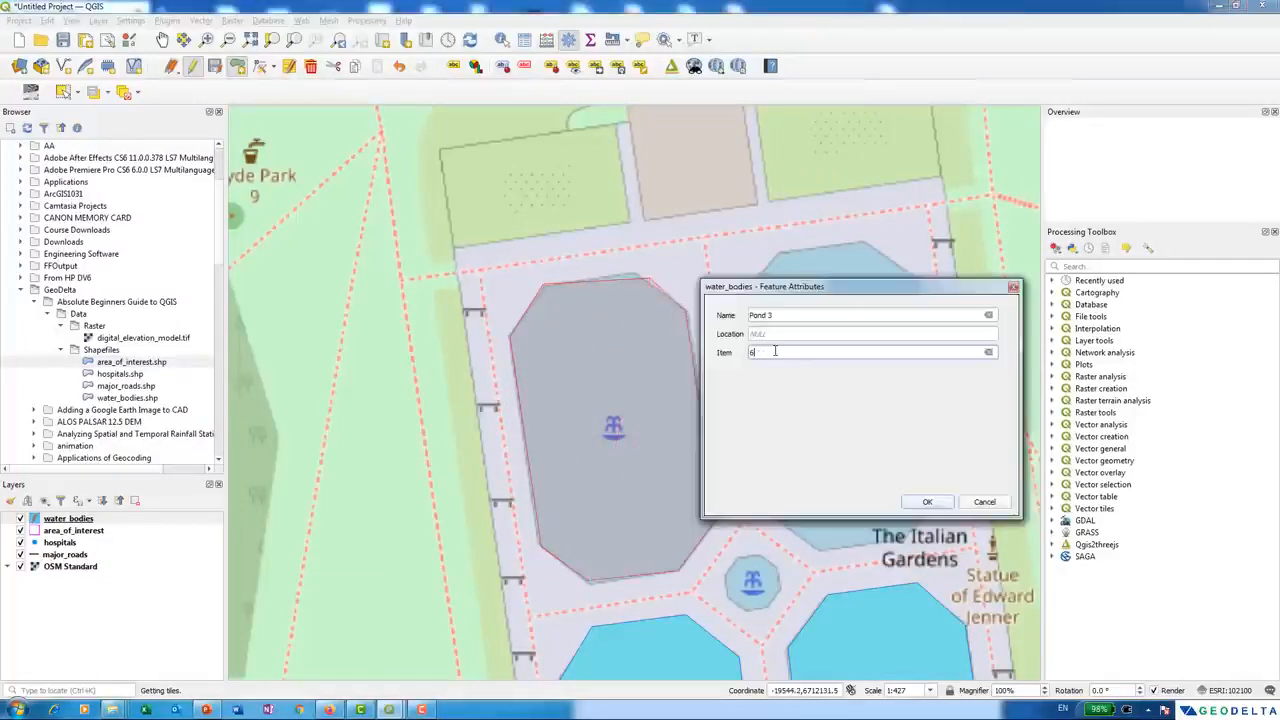
left_click(785, 336)
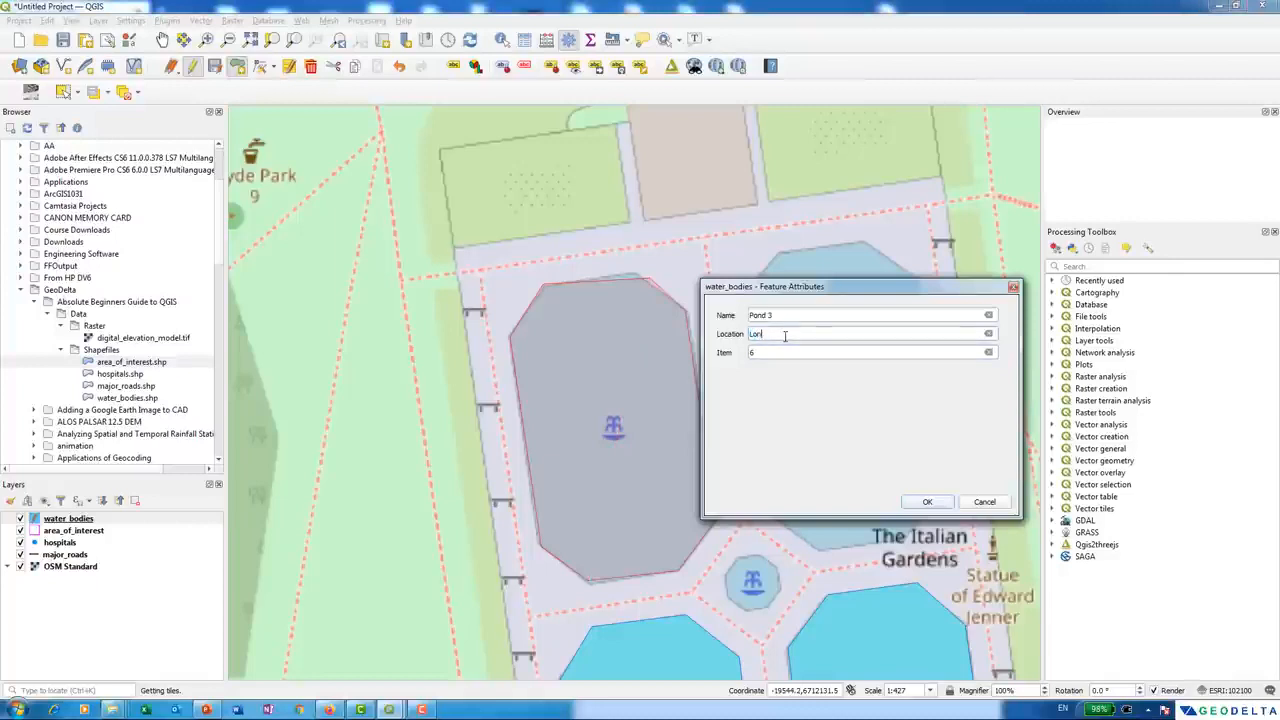
left_click(927, 501)
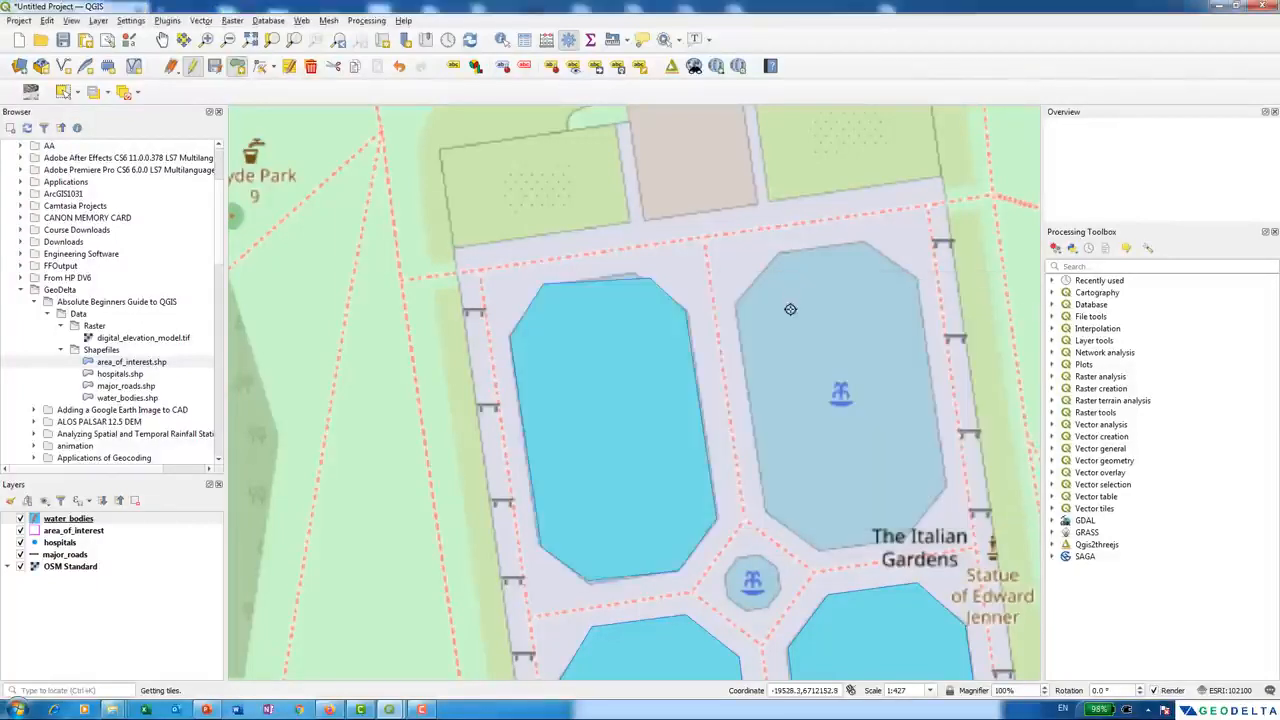
- Digitize the northeastern pond of The Italian Gardens and save it with Name "Pond 4" and its item number
right_click(778, 254)
type("Pond 4")
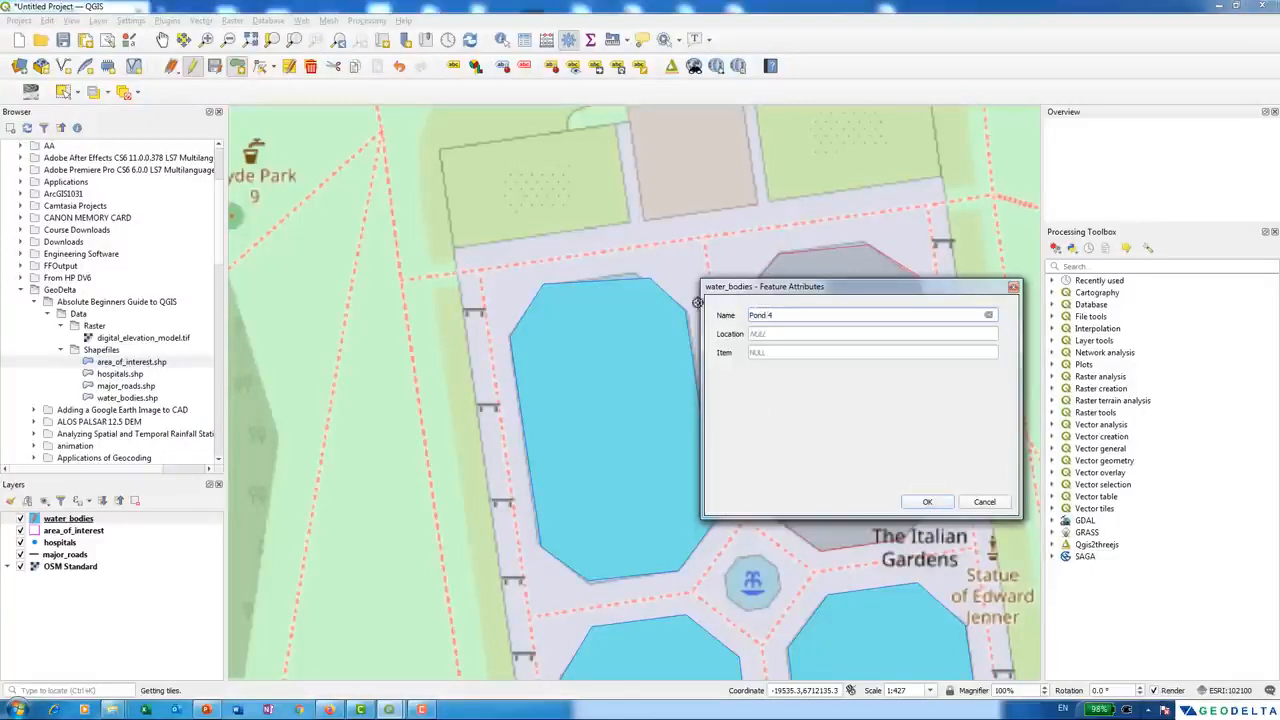
left_click(769, 352)
type("5")
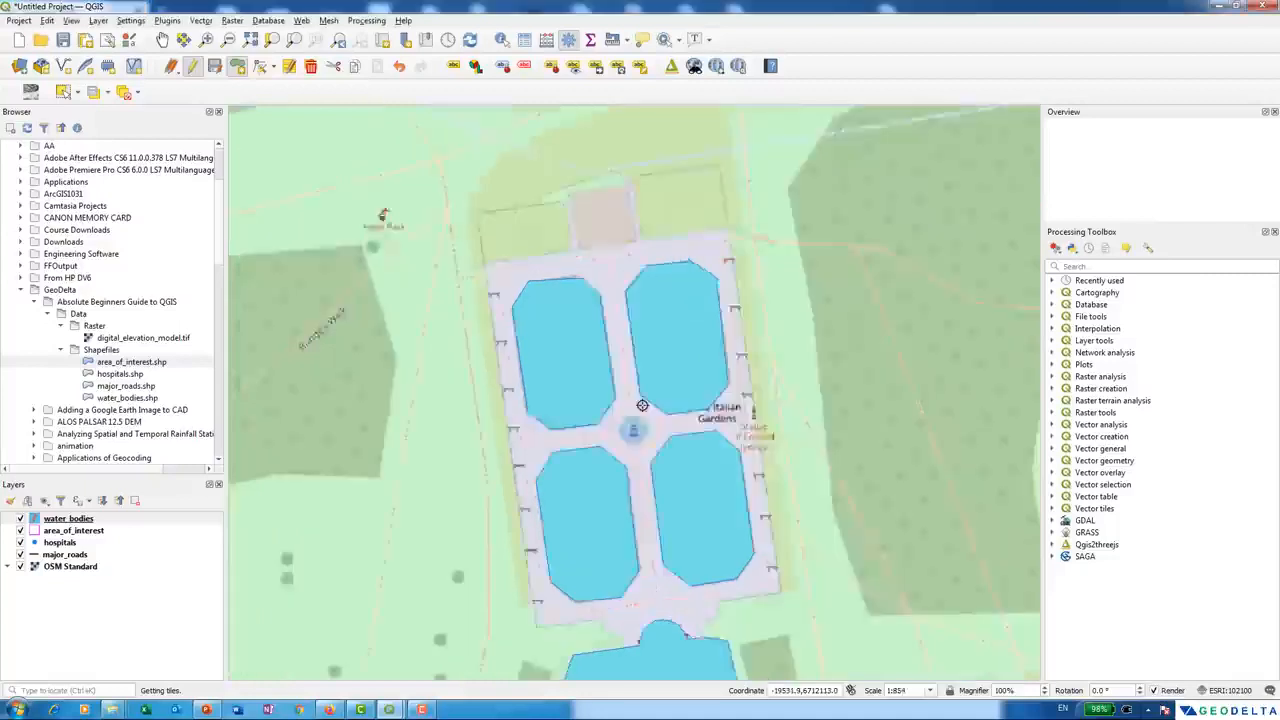
- Digitize the small central fountain pond and save it with Name "Pond 5", Location "London" and Item 8
scroll(642, 405, "up", 2)
left_click(552, 494)
left_click(575, 457)
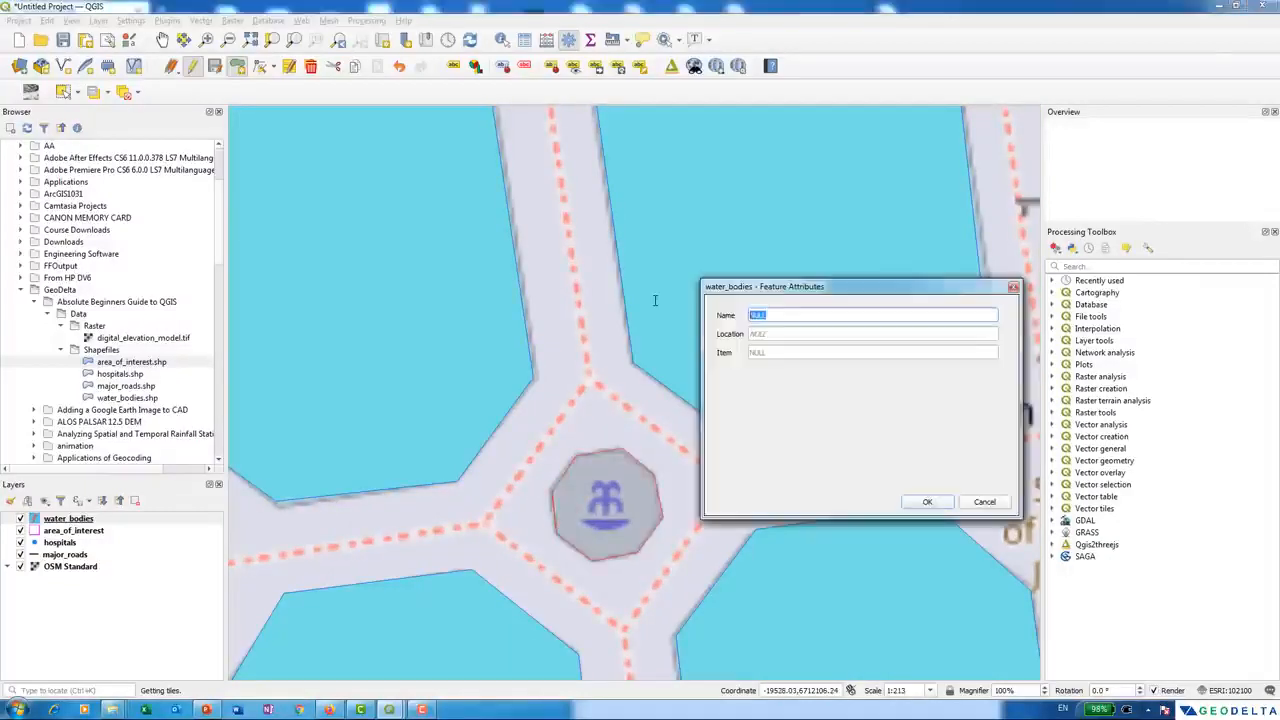
type("Pond 5")
left_click(765, 351)
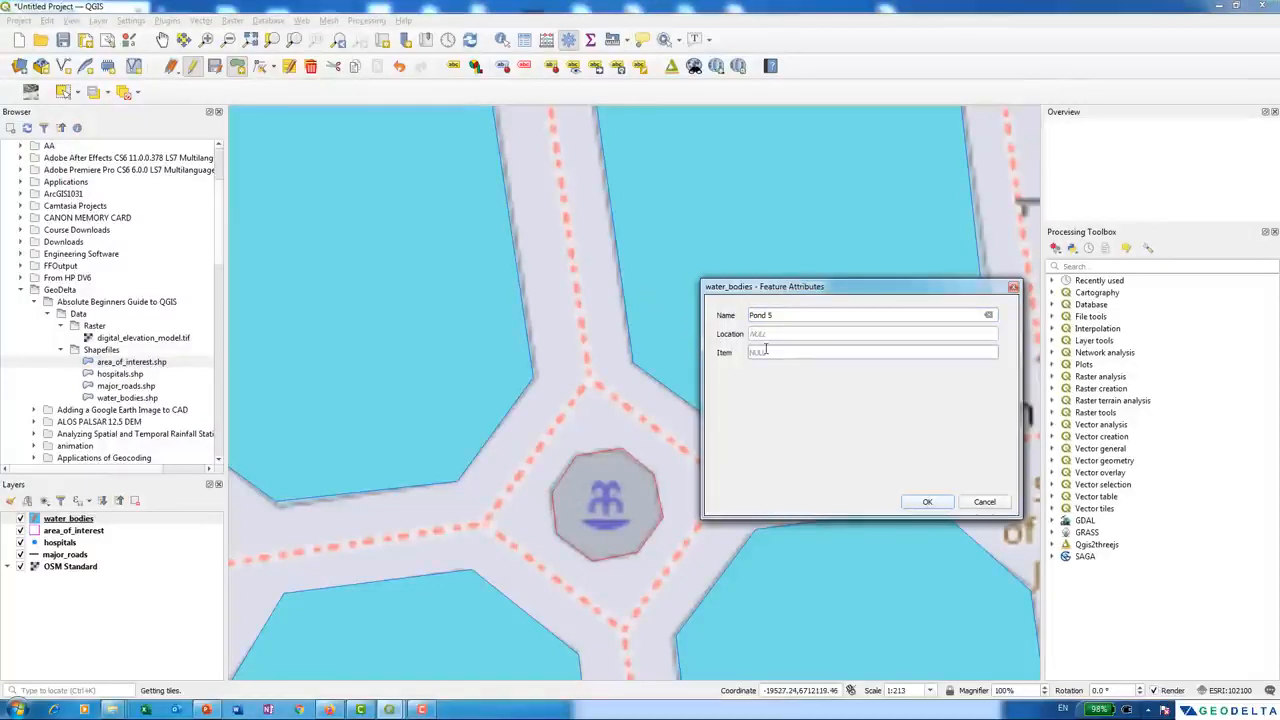
type("8")
left_click(796, 333)
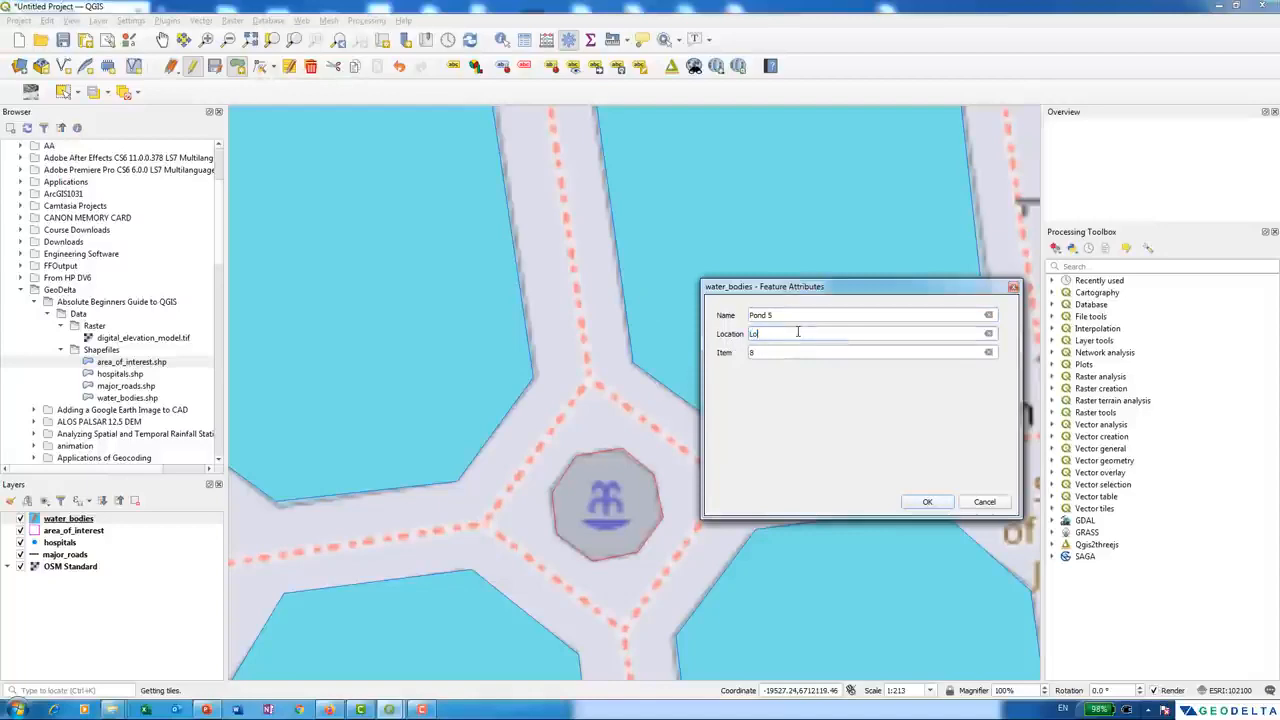
left_click(912, 500)
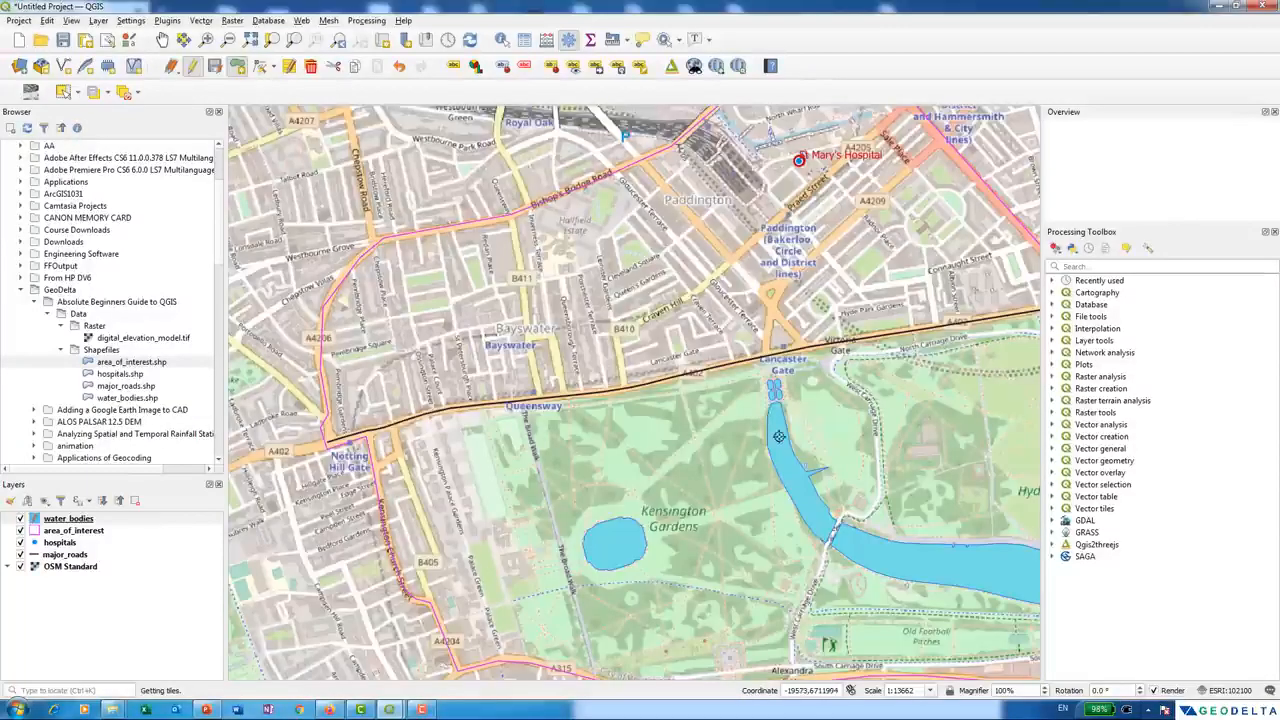
- Stop editing the water_bodies layer and save its changes
left_click_drag(779, 437, 547, 276)
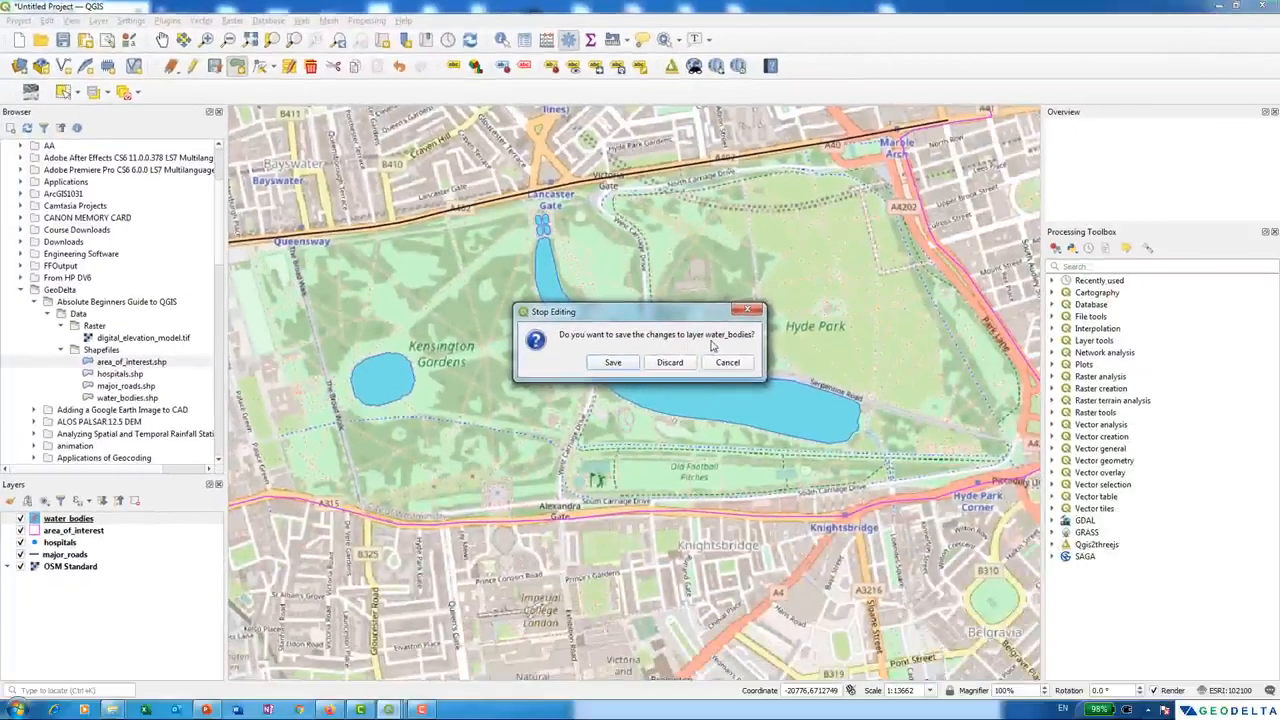
left_click(625, 366)
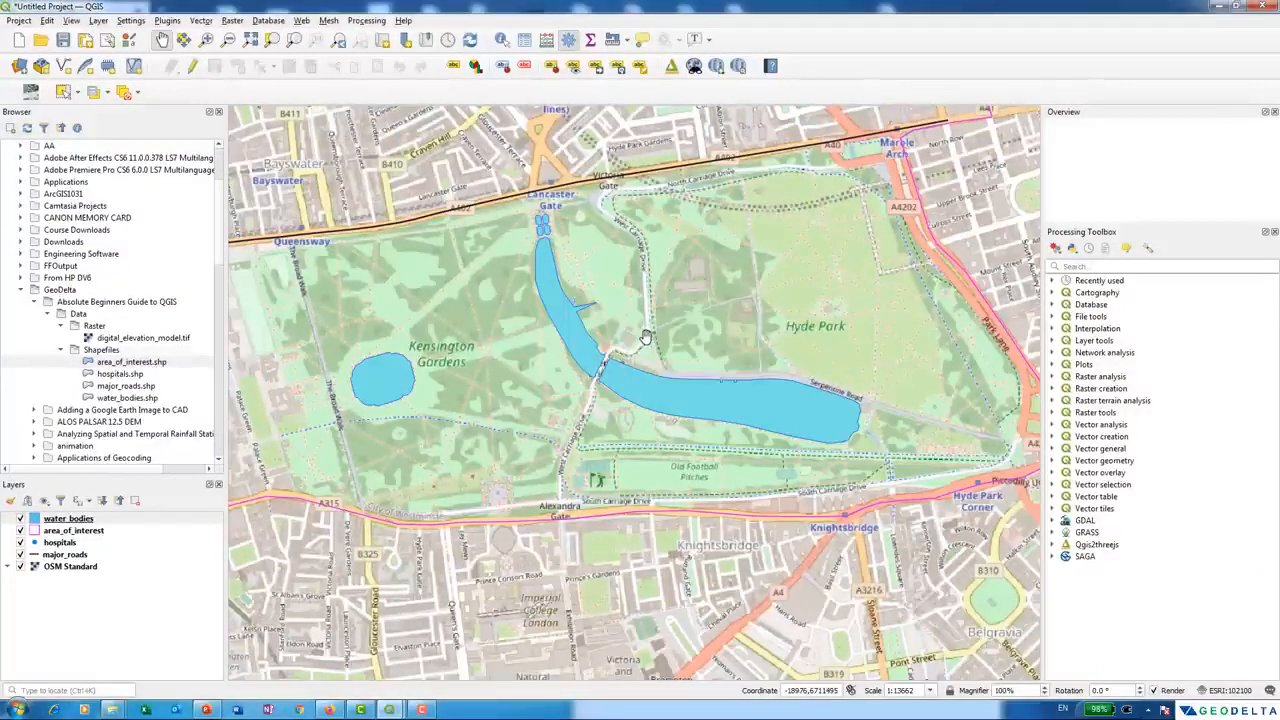
- Open the attribute table of the water_bodies layer and place it clear of the digitized lakes on the map
left_click(78, 519)
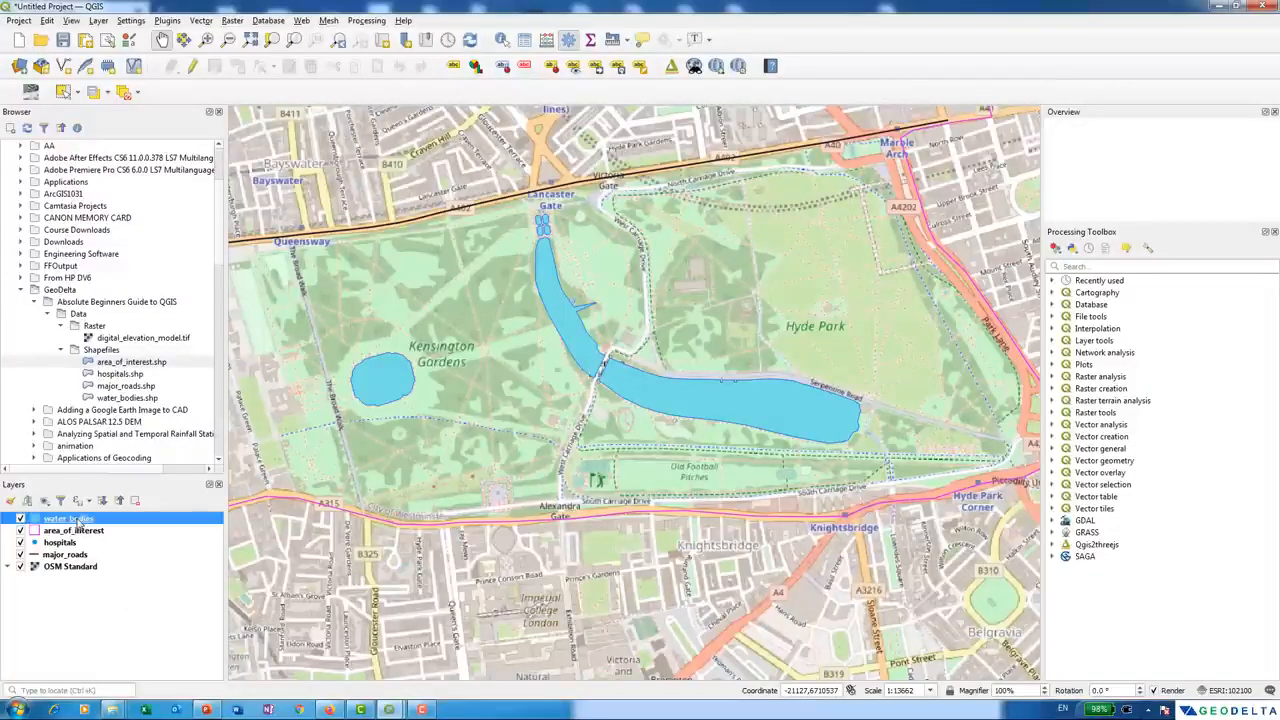
right_click(78, 522)
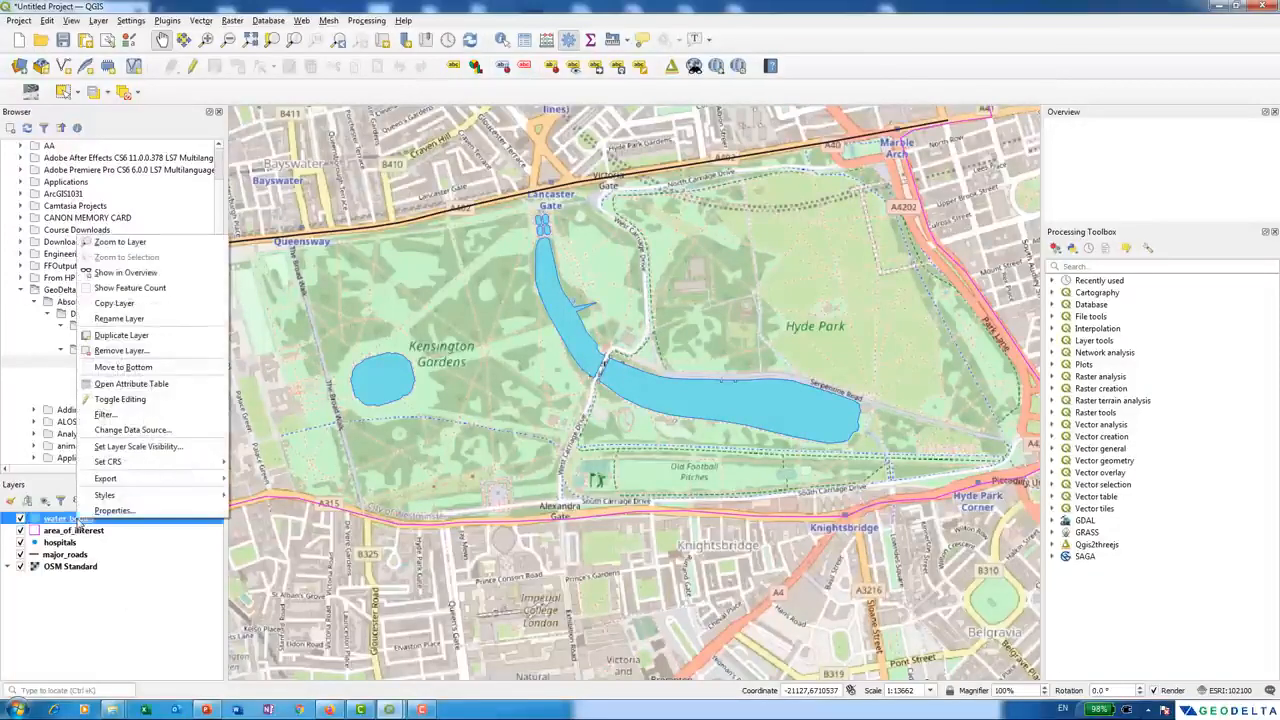
left_click(131, 384)
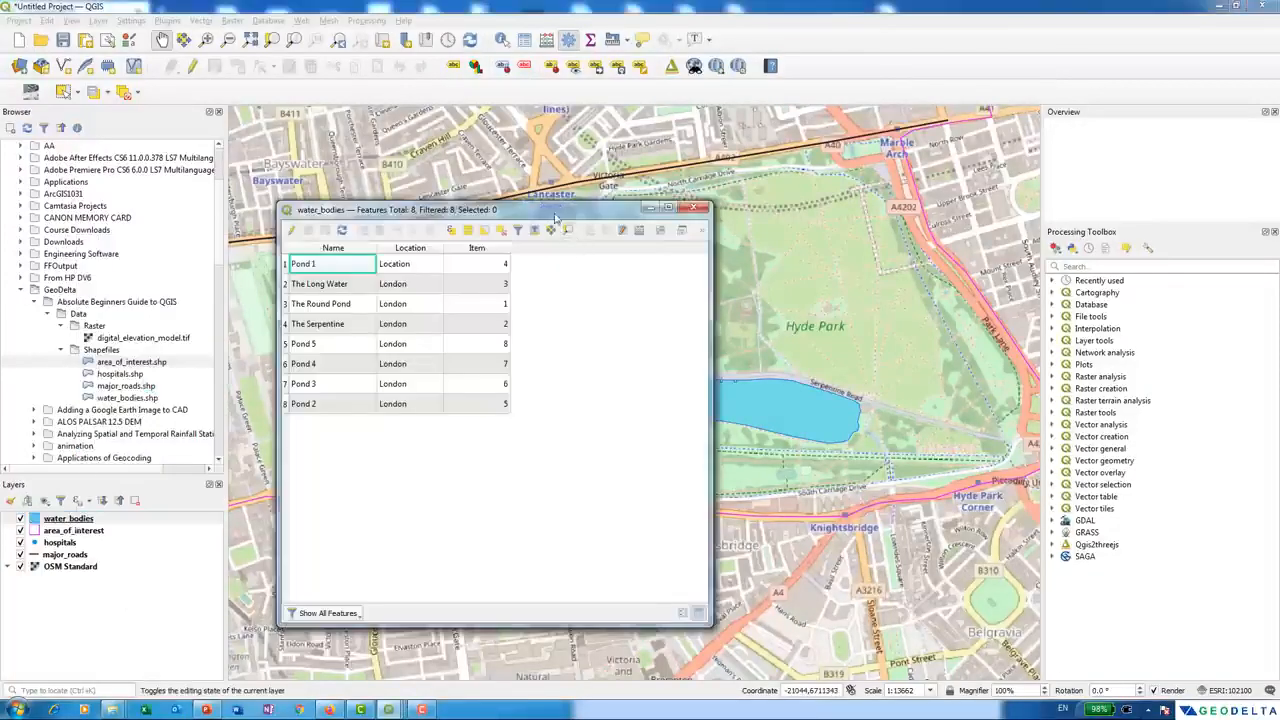
left_click_drag(556, 218, 351, 228)
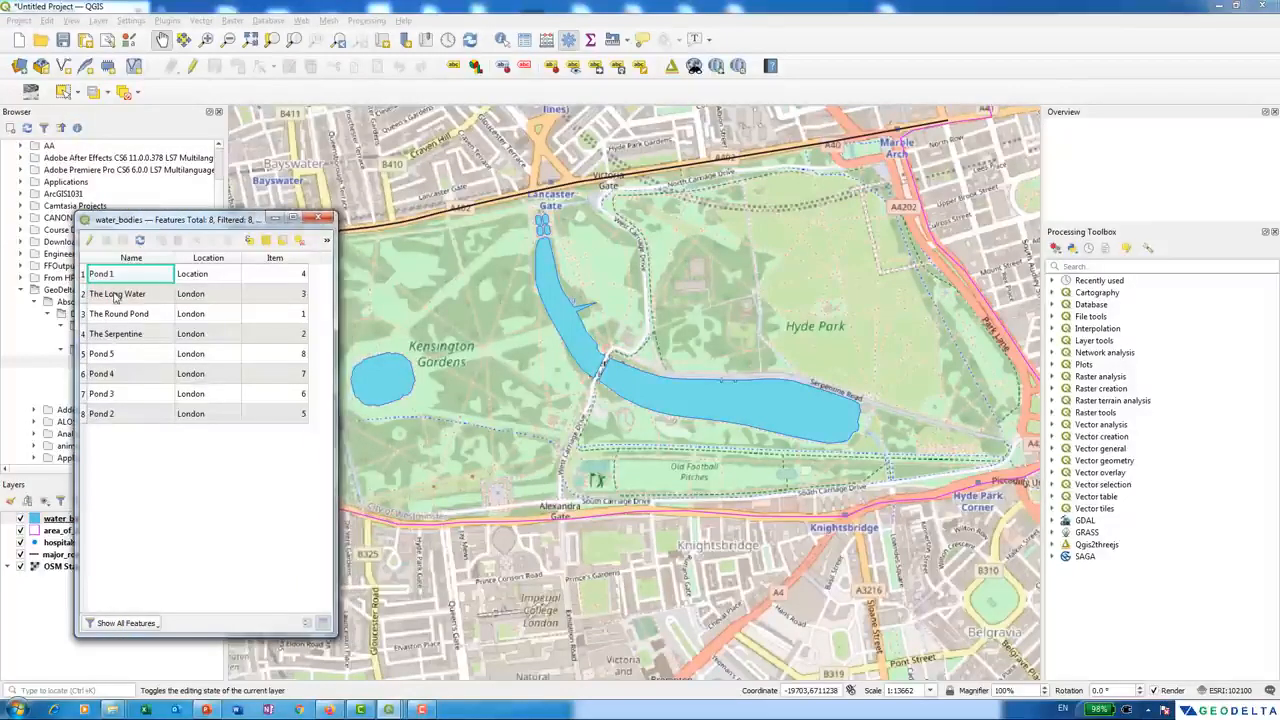
- Select the Pond 4 and The Serpentine records in turn to locate them on the map, clear the selection and close the table
left_click(83, 374)
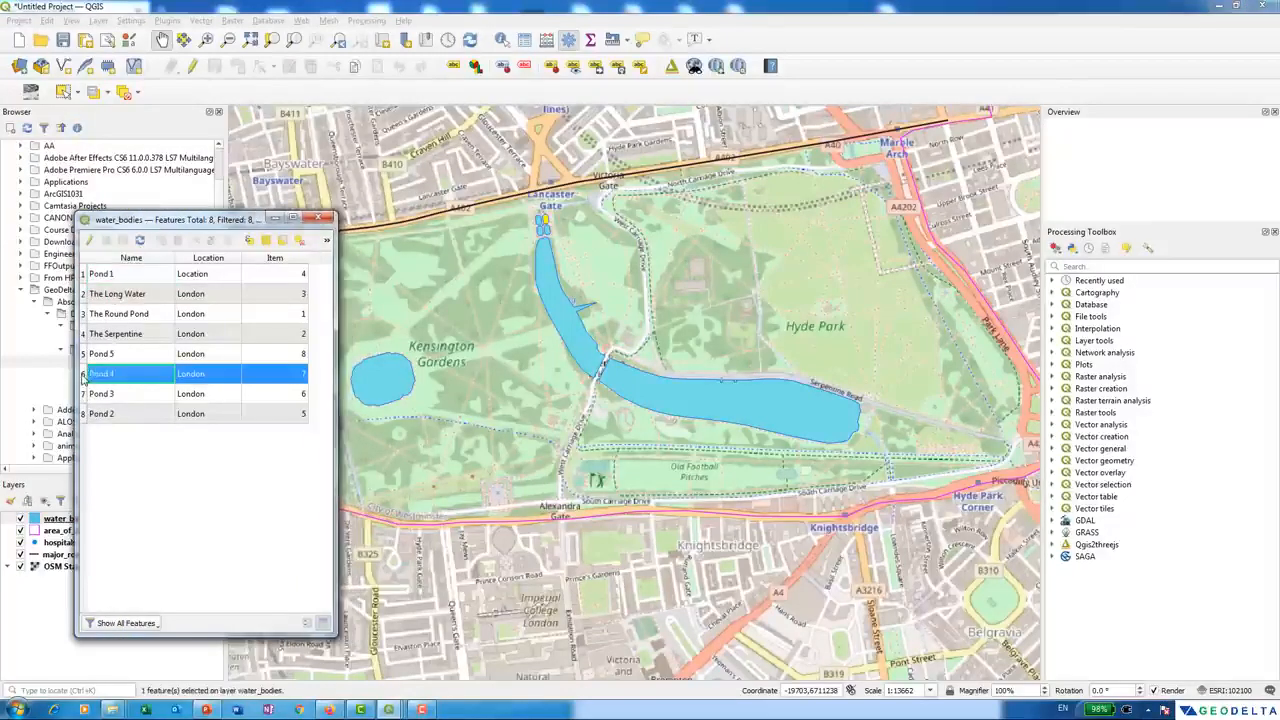
scroll(556, 208, "up", 1)
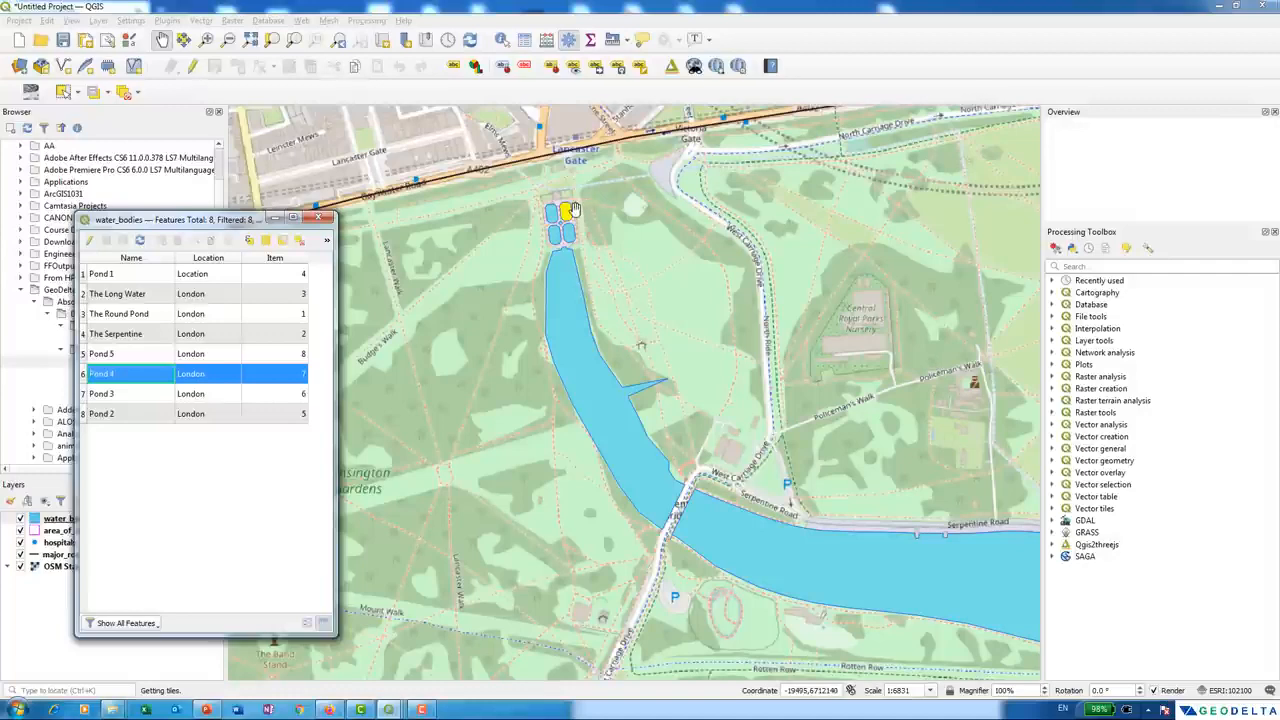
scroll(566, 385, "down", 2)
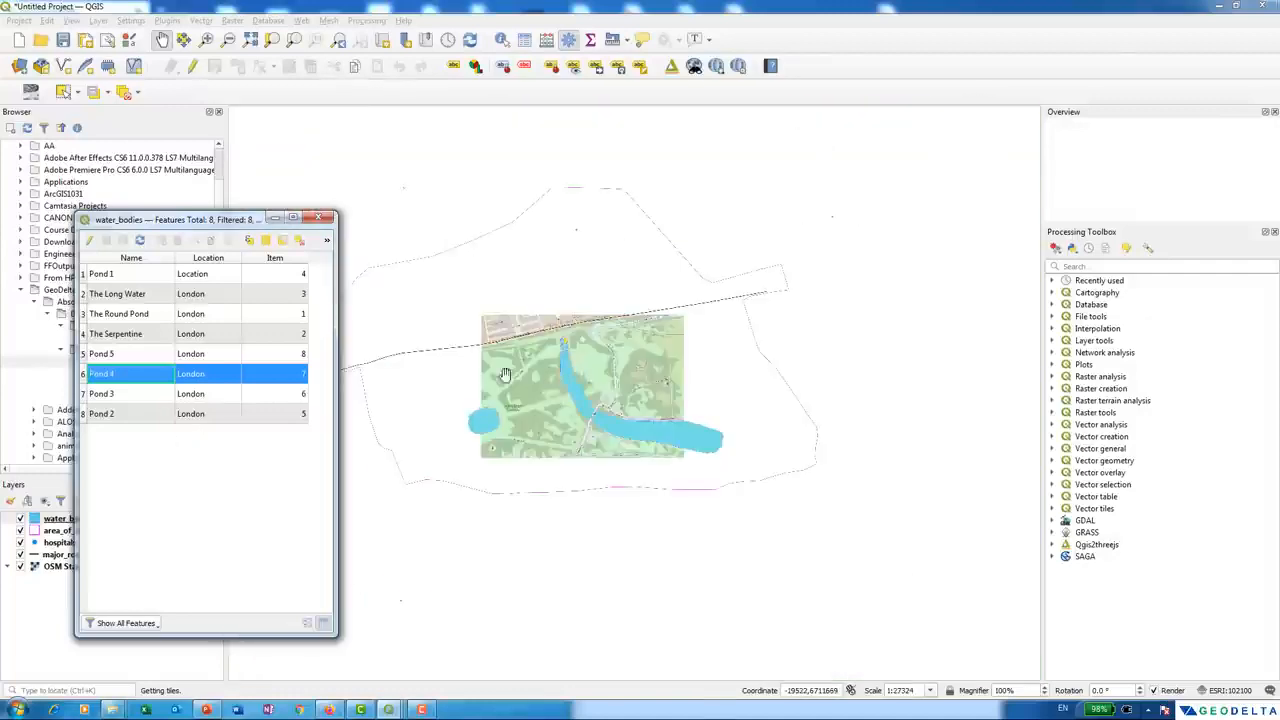
left_click(83, 334)
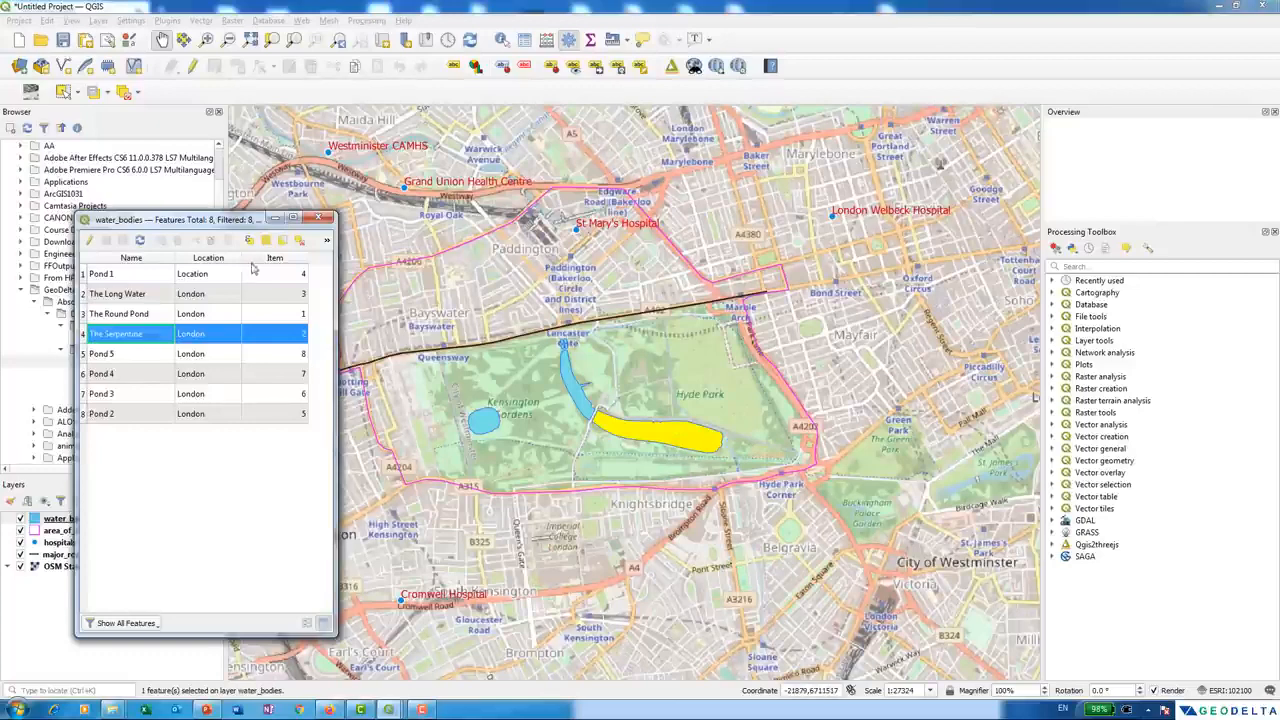
left_click(298, 243)
left_click(318, 217)
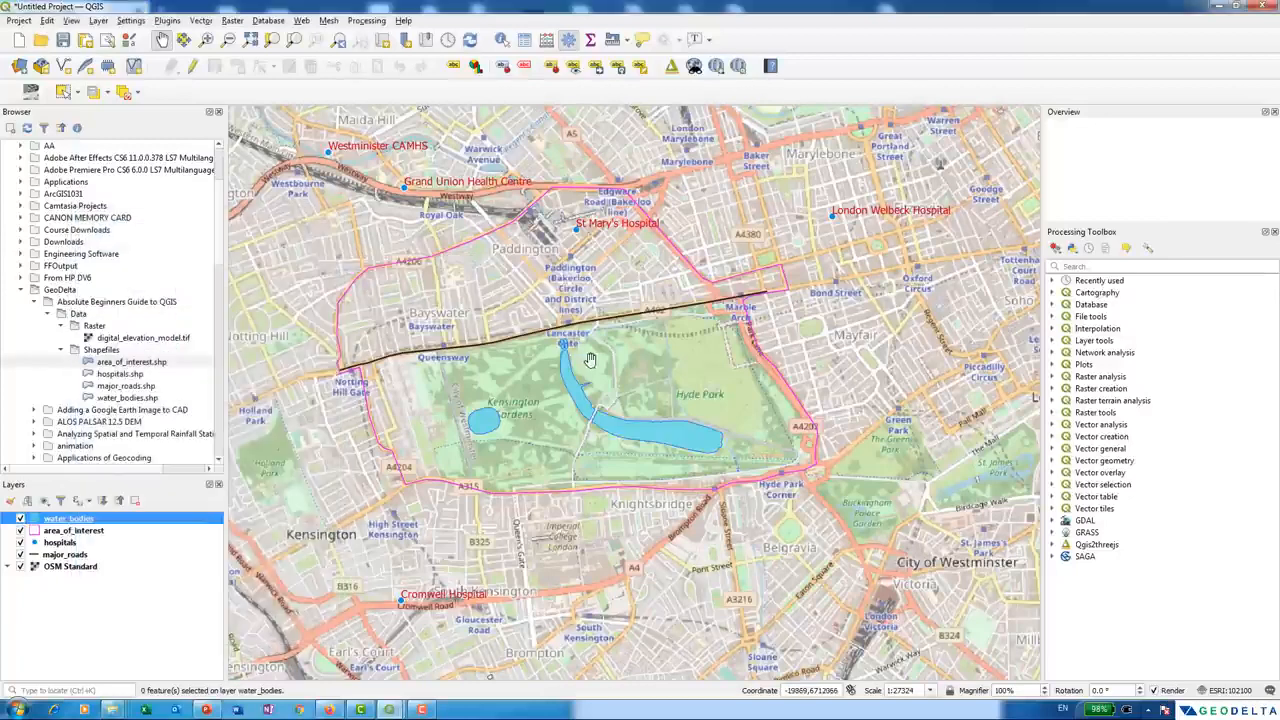
- Turn on editing for the water_bodies layer
scroll(596, 376, "up", 3)
scroll(615, 347, "down", 1)
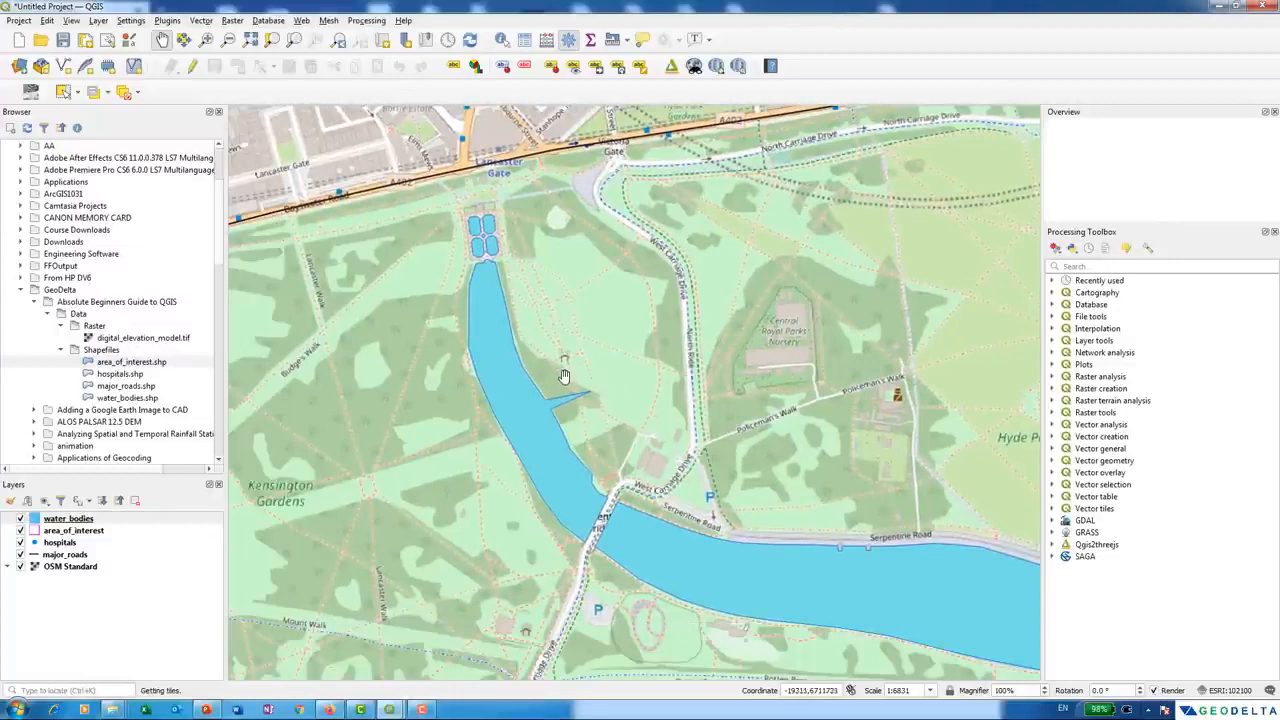
left_click(88, 519)
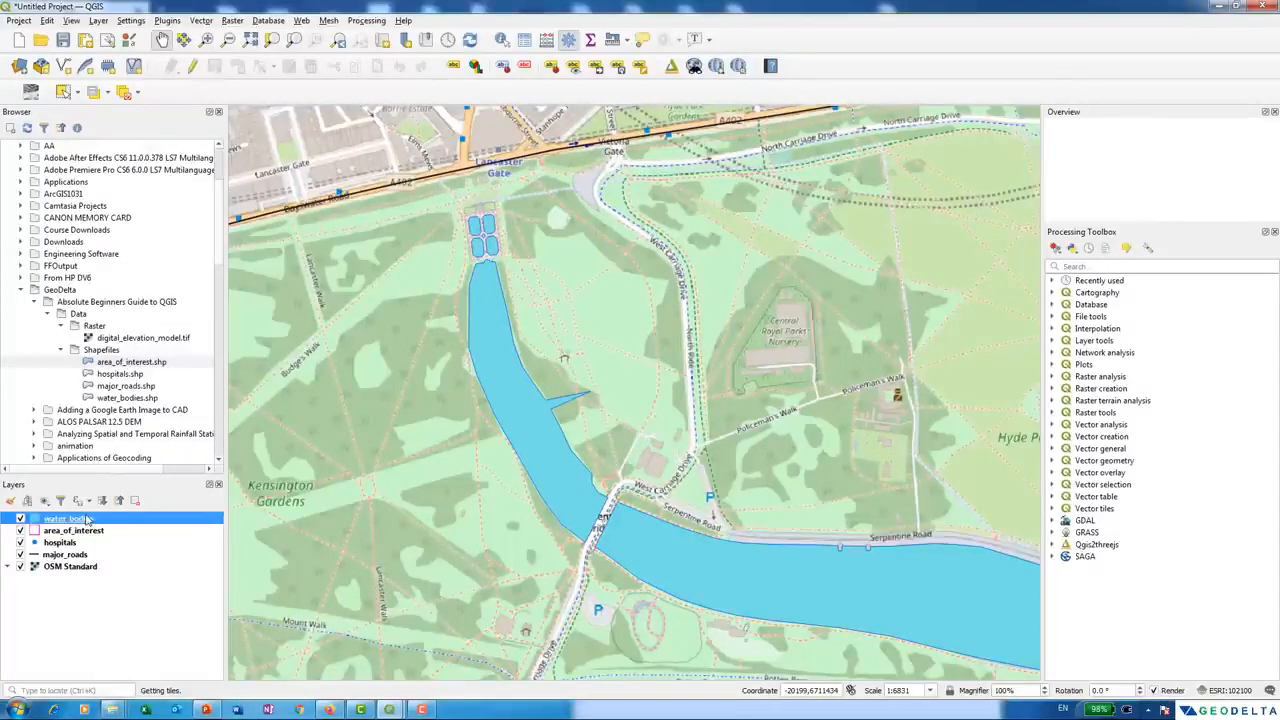
right_click(88, 519)
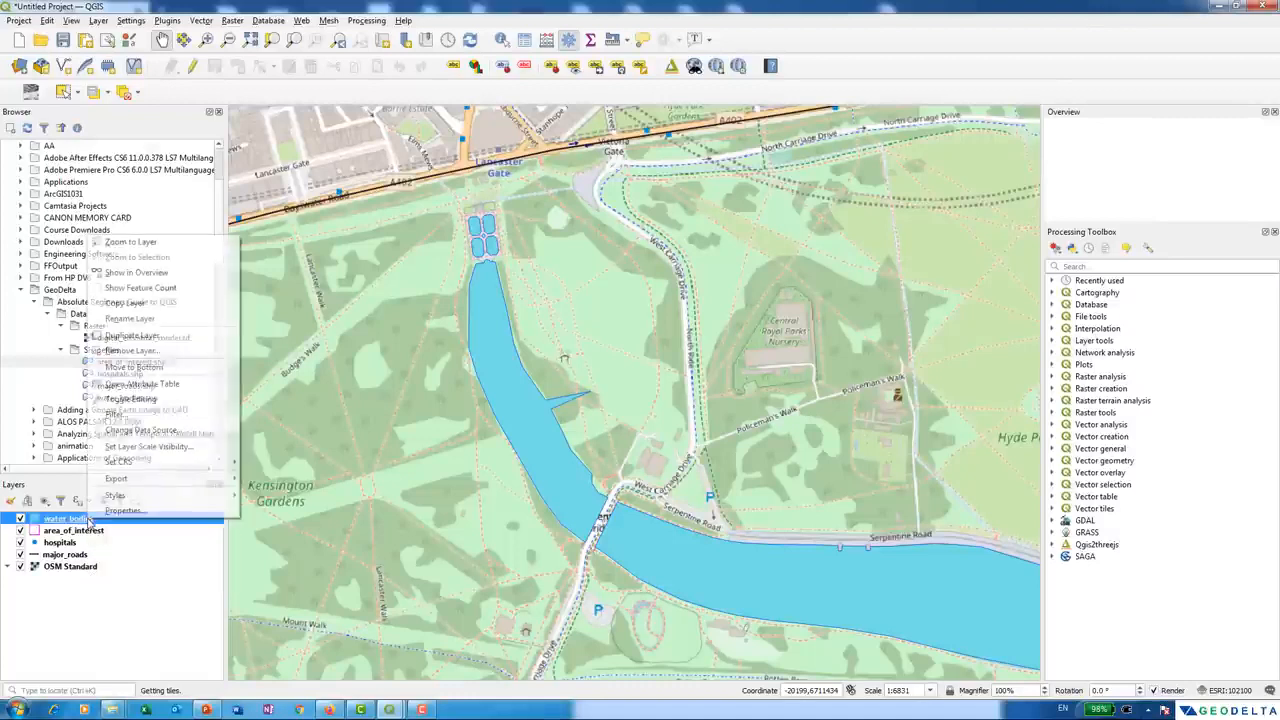
left_click(166, 401)
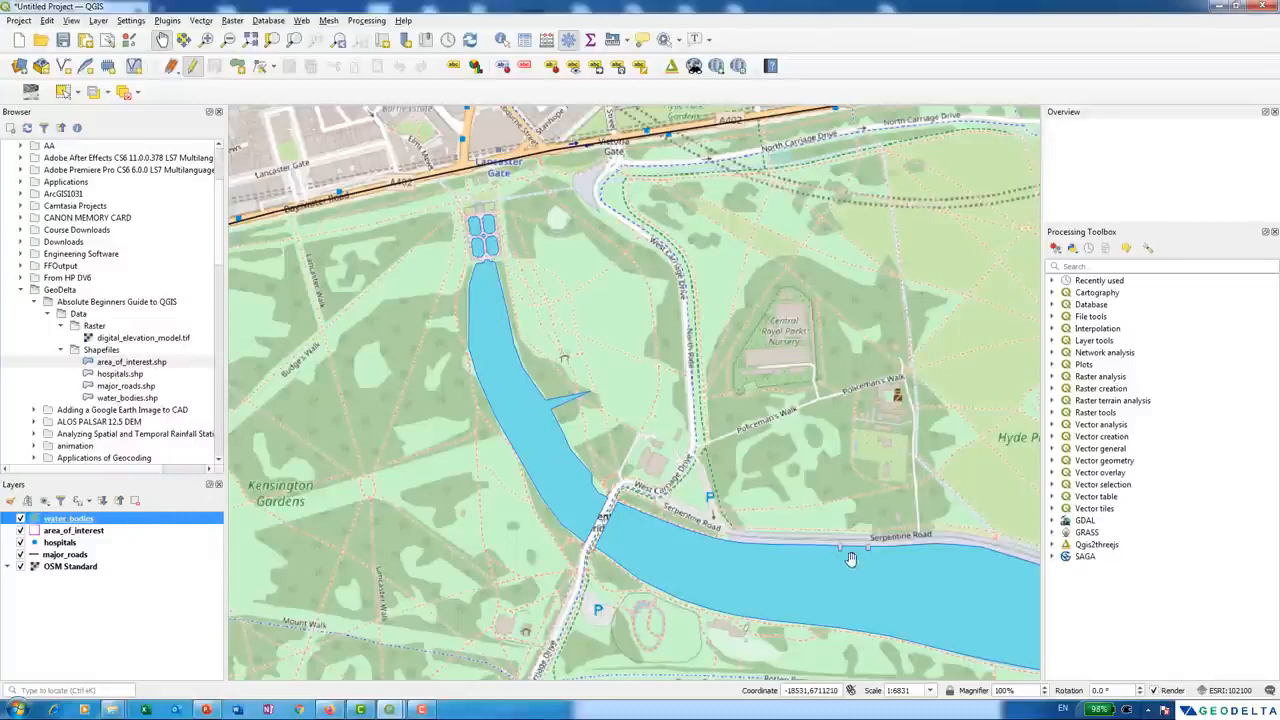
- Open the water_bodies attribute table and select the record of The Long Water
right_click(134, 526)
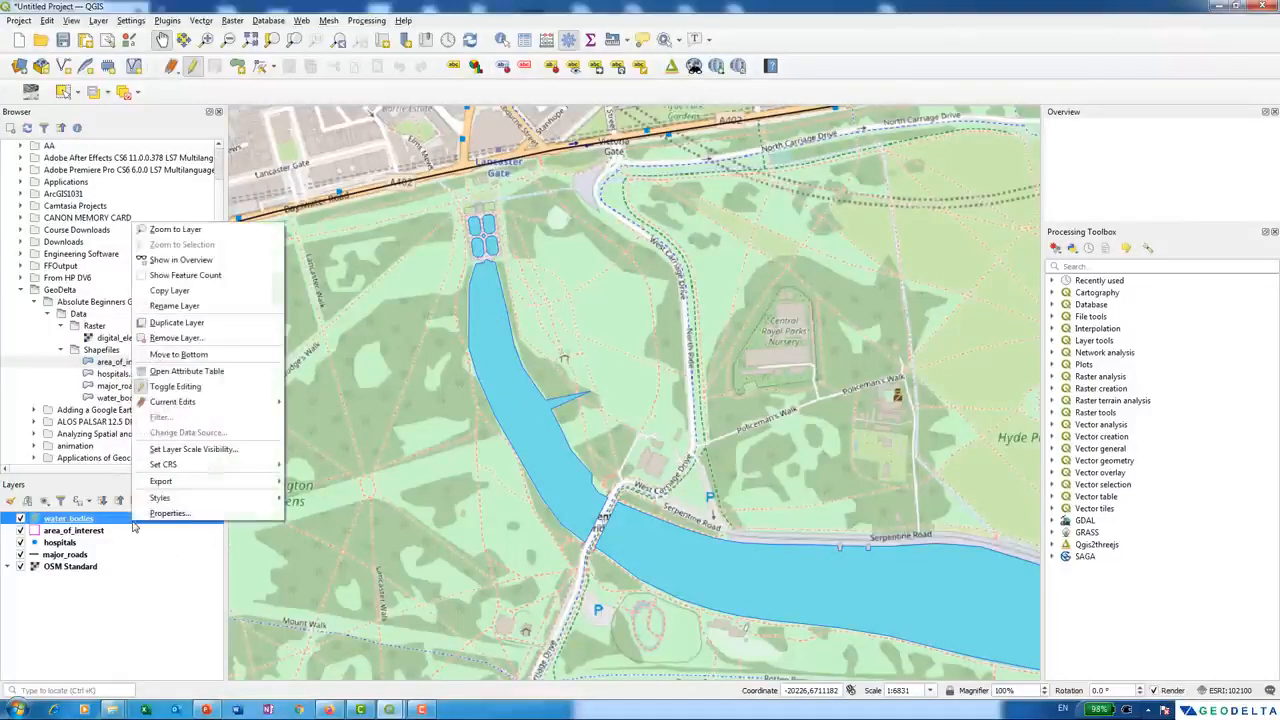
left_click(181, 373)
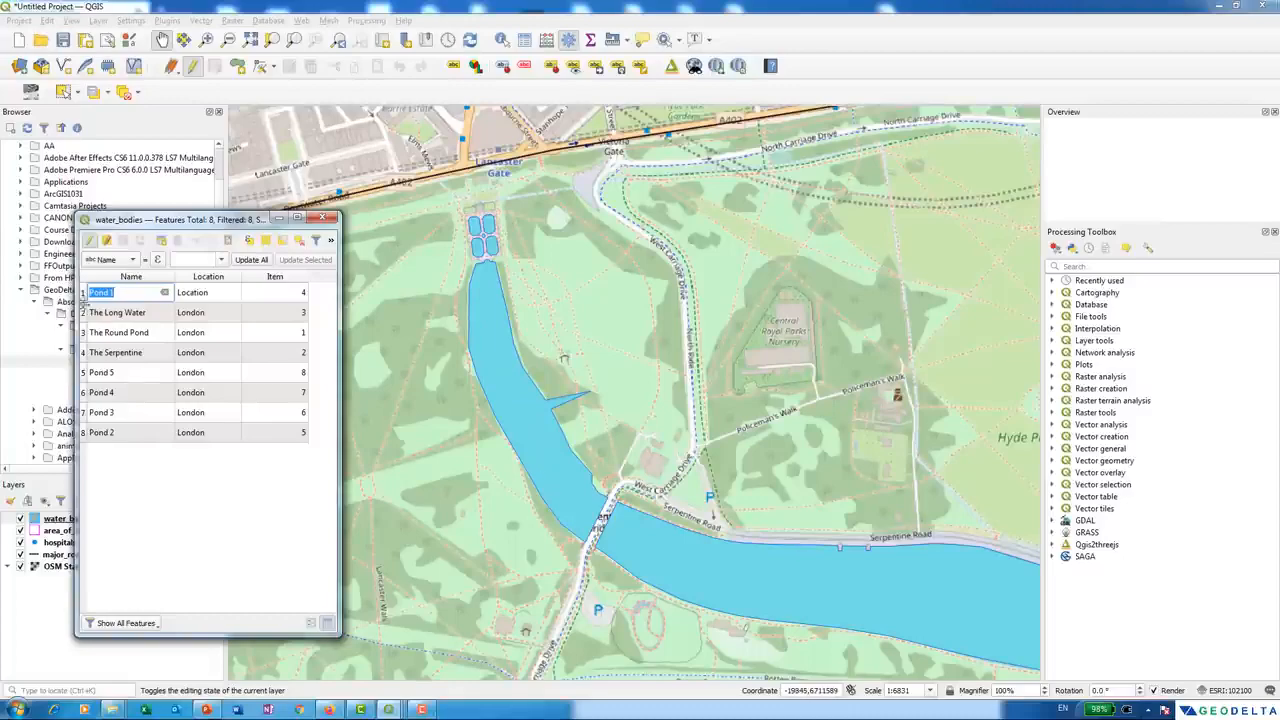
left_click(84, 313)
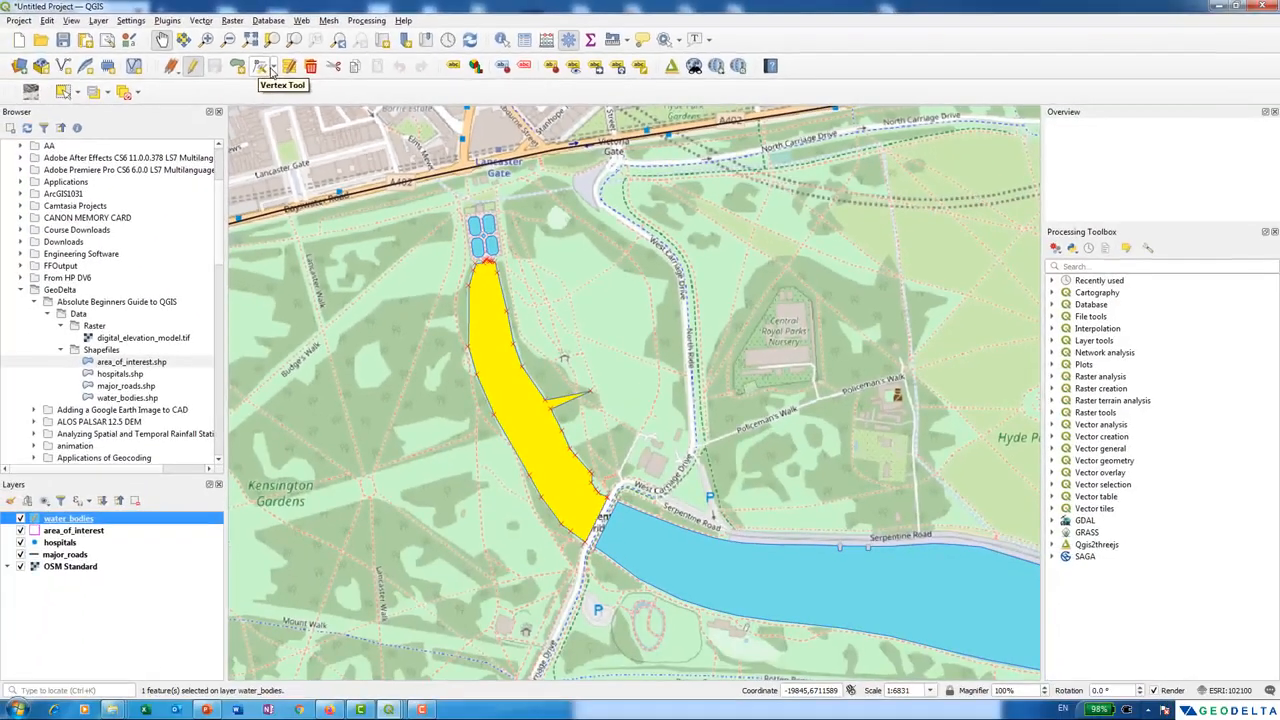
- Use the Vertex Tool to move the stray spike vertex of The Long Water back onto the lake's eastern shoreline
left_click(745, 360)
left_click(300, 100)
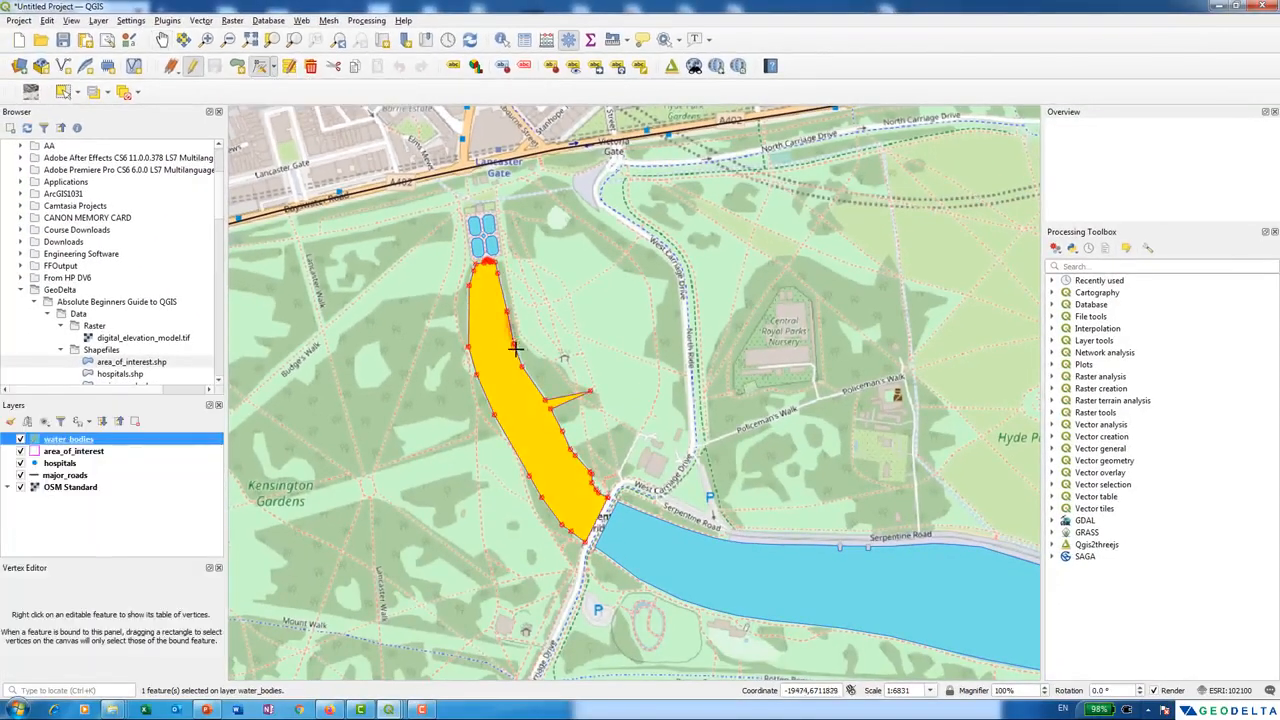
scroll(518, 354, "up", 1)
scroll(510, 340, "up", 1)
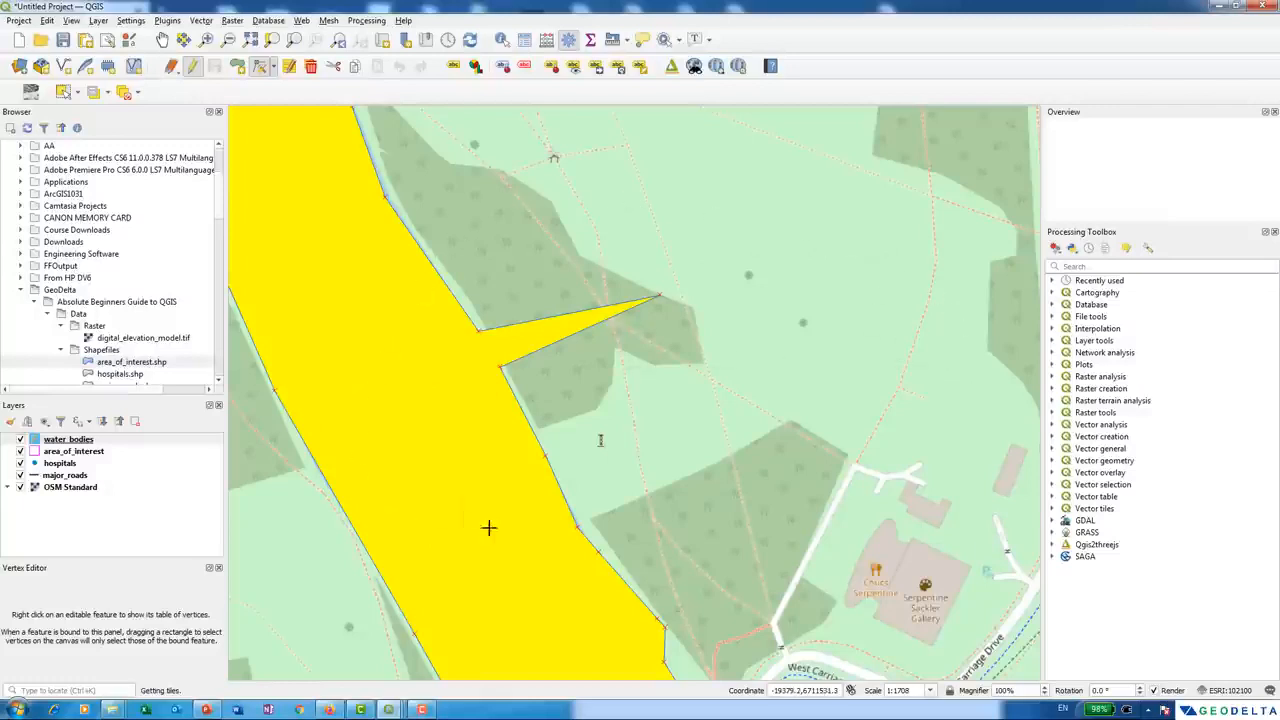
left_click(489, 350)
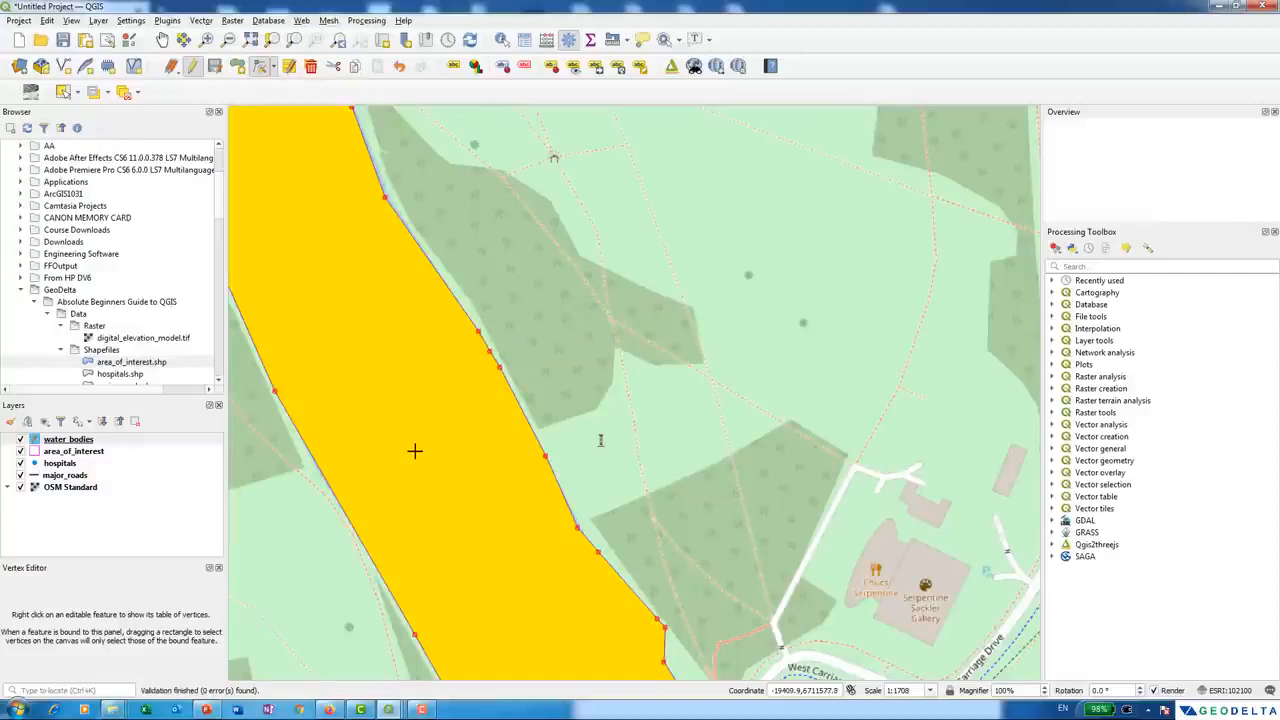
- Stop editing the water_bodies layer and save its changes
scroll(480, 395, "down", 2)
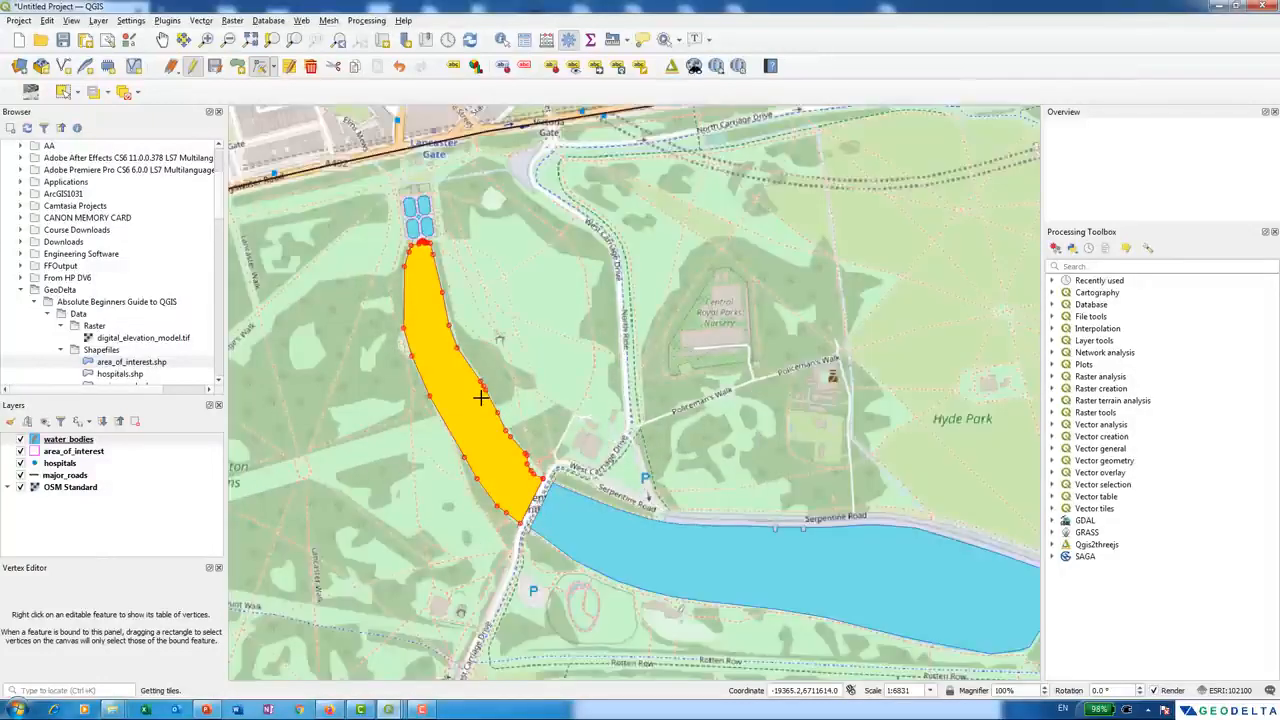
scroll(480, 397, "up", 1)
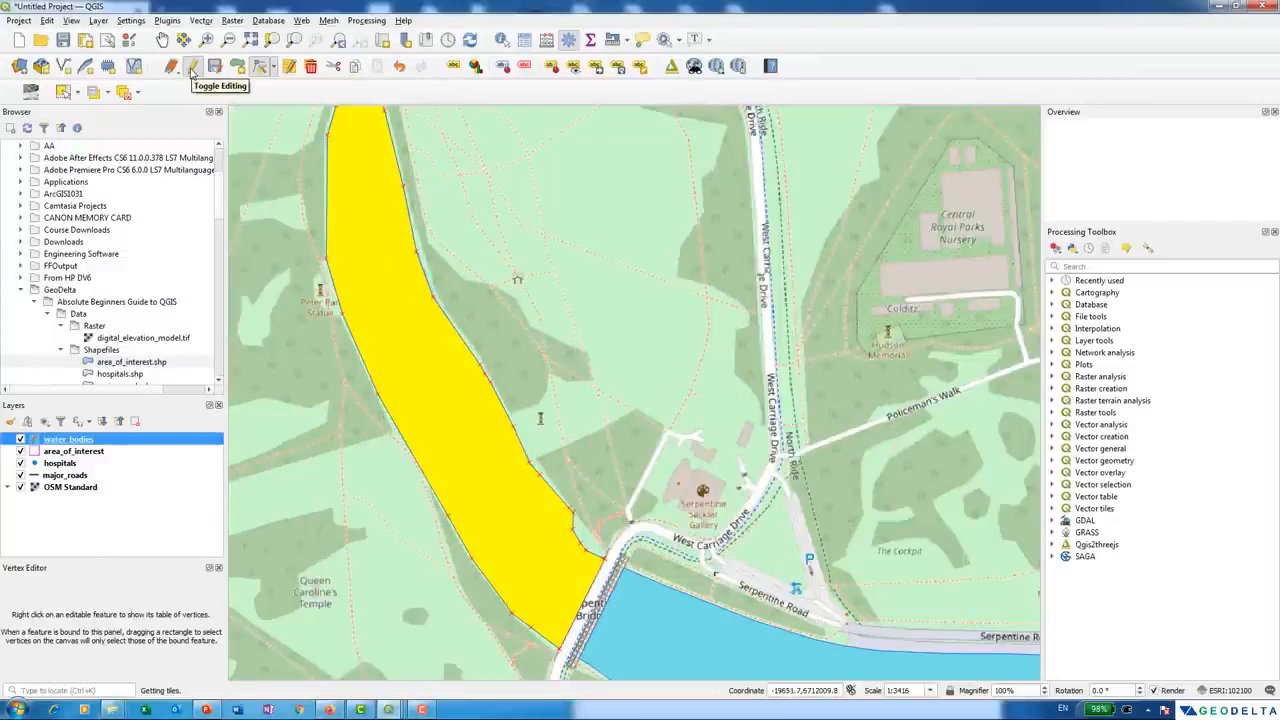
left_click(192, 68)
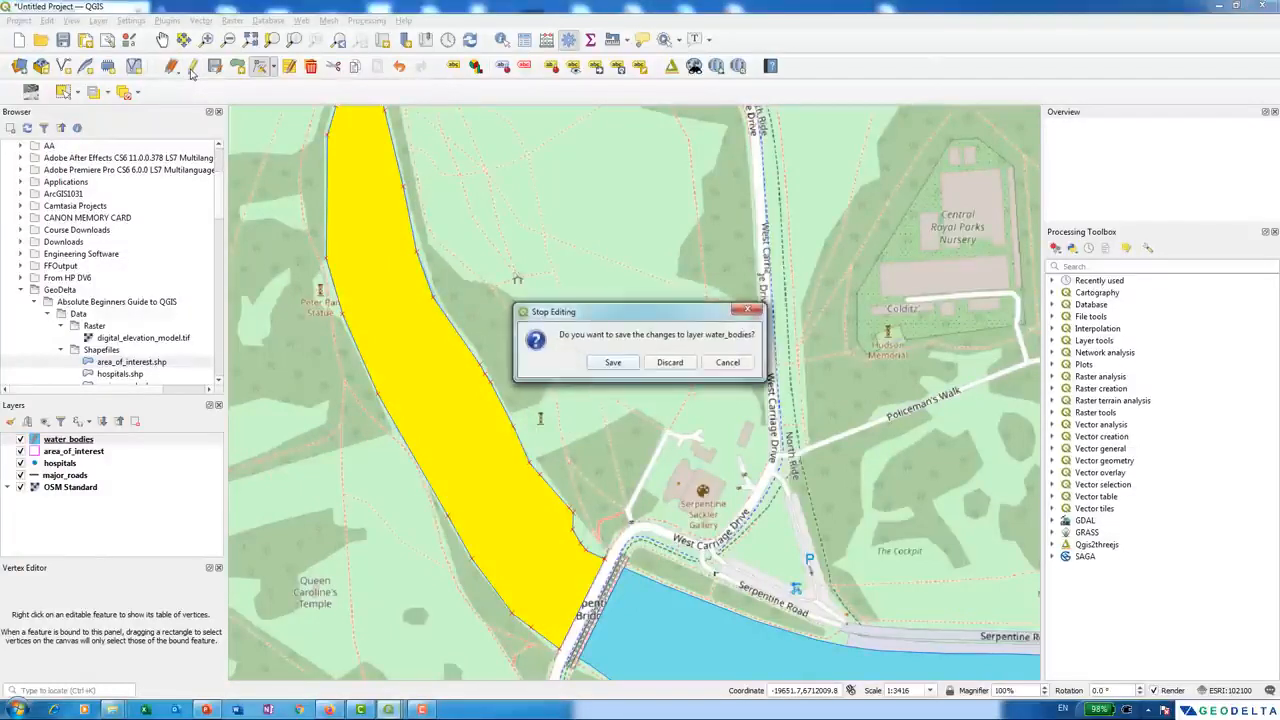
left_click(612, 362)
- Clear the feature selection on water_bodies from its attribute table and close the table
scroll(444, 309, "down", 1)
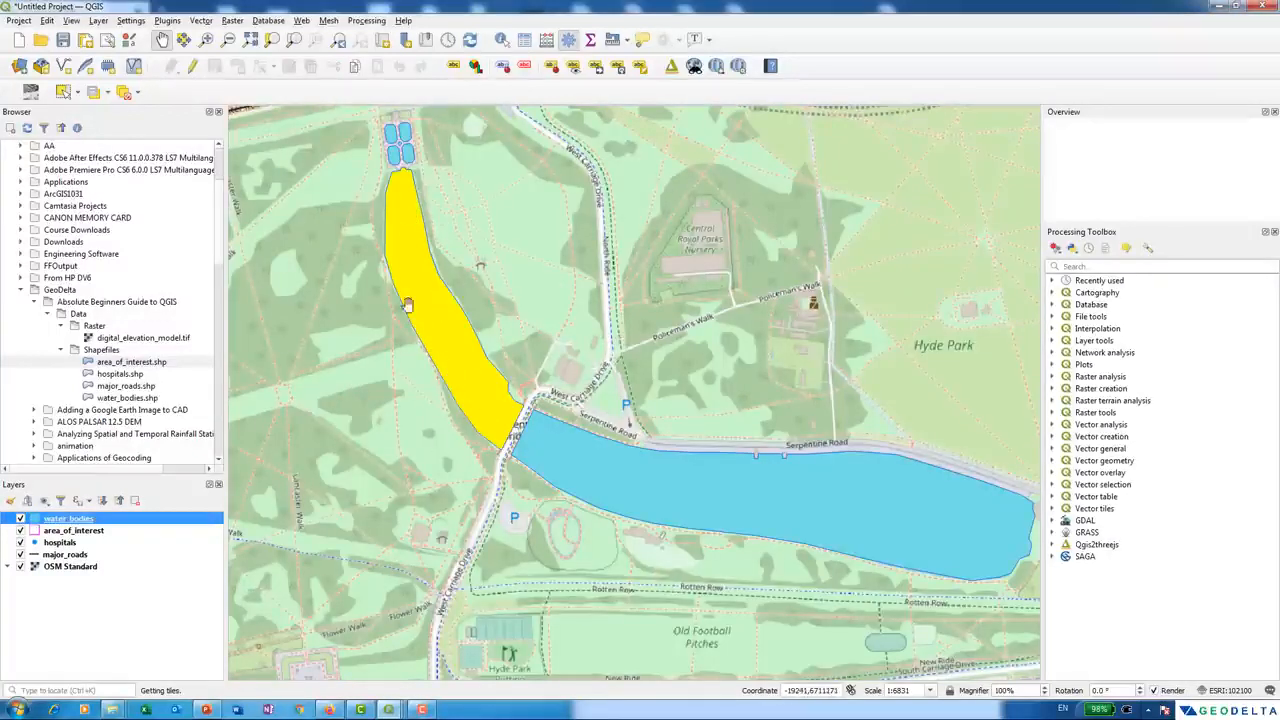
right_click(90, 519)
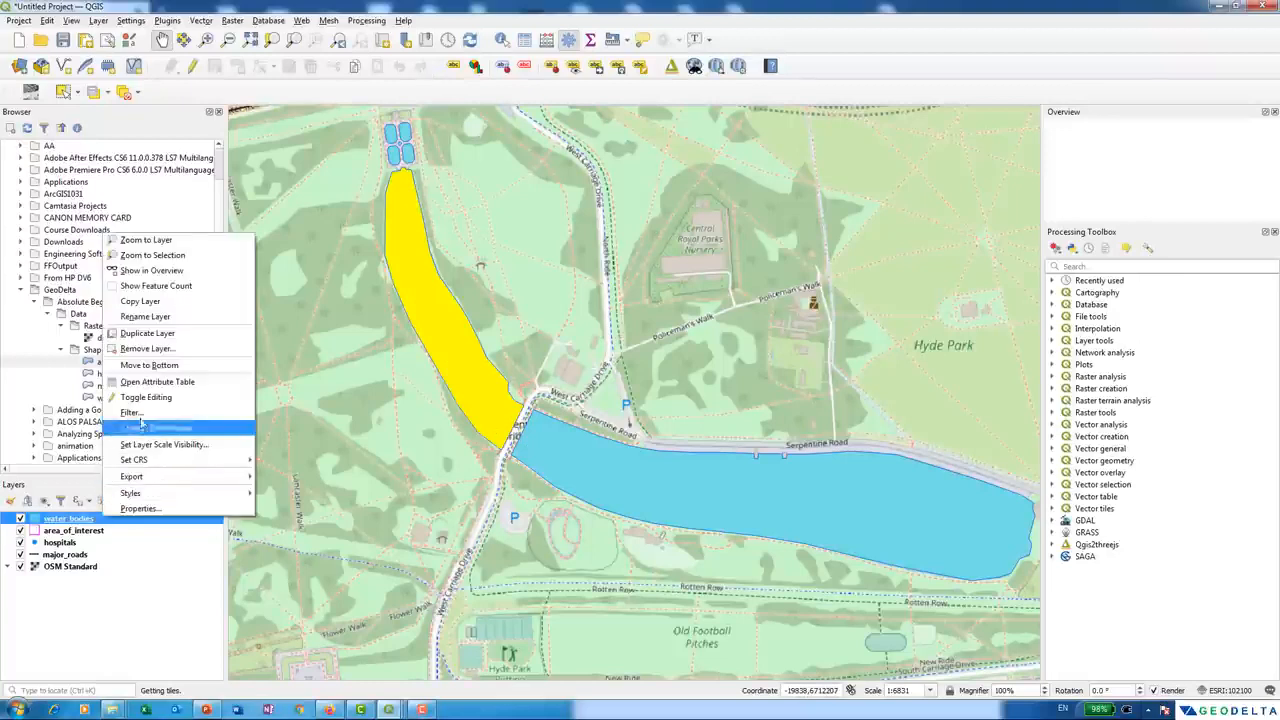
left_click(130, 374)
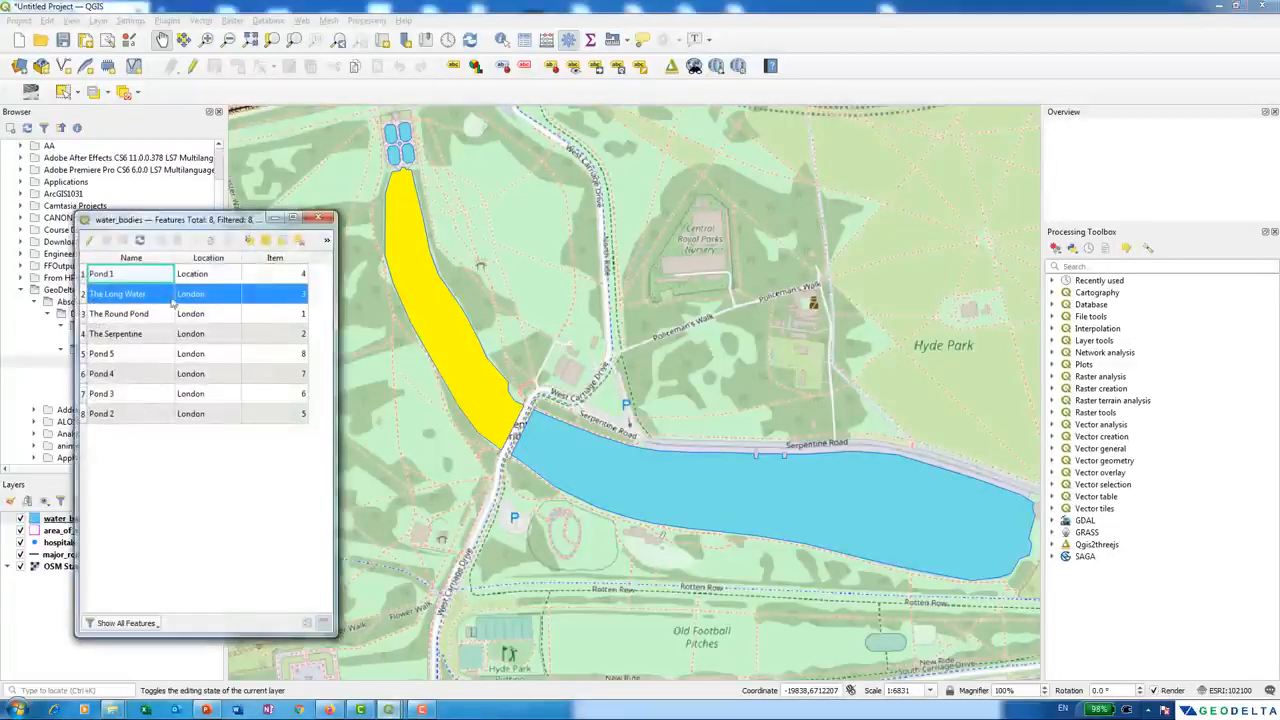
left_click(300, 241)
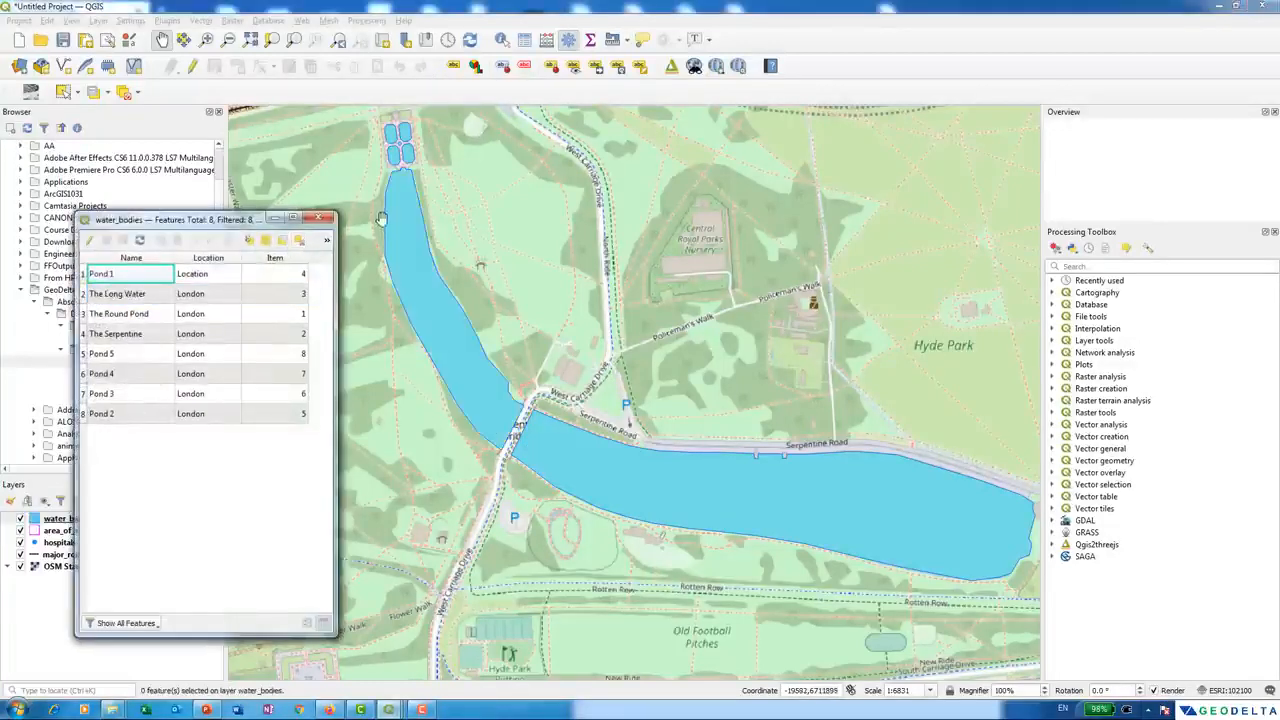
left_click(321, 219)
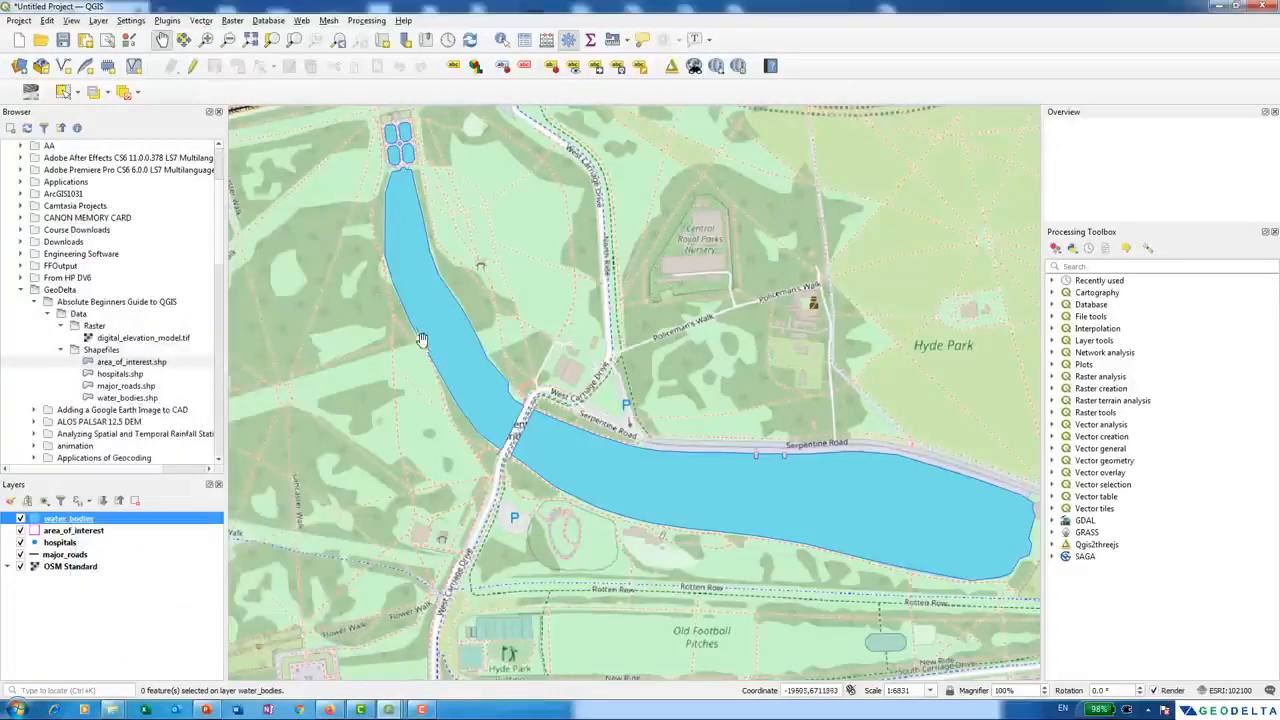
- Try lowering the water_bodies symbol opacity to about 51% and apply it to the map
right_click(178, 526)
left_click(200, 519)
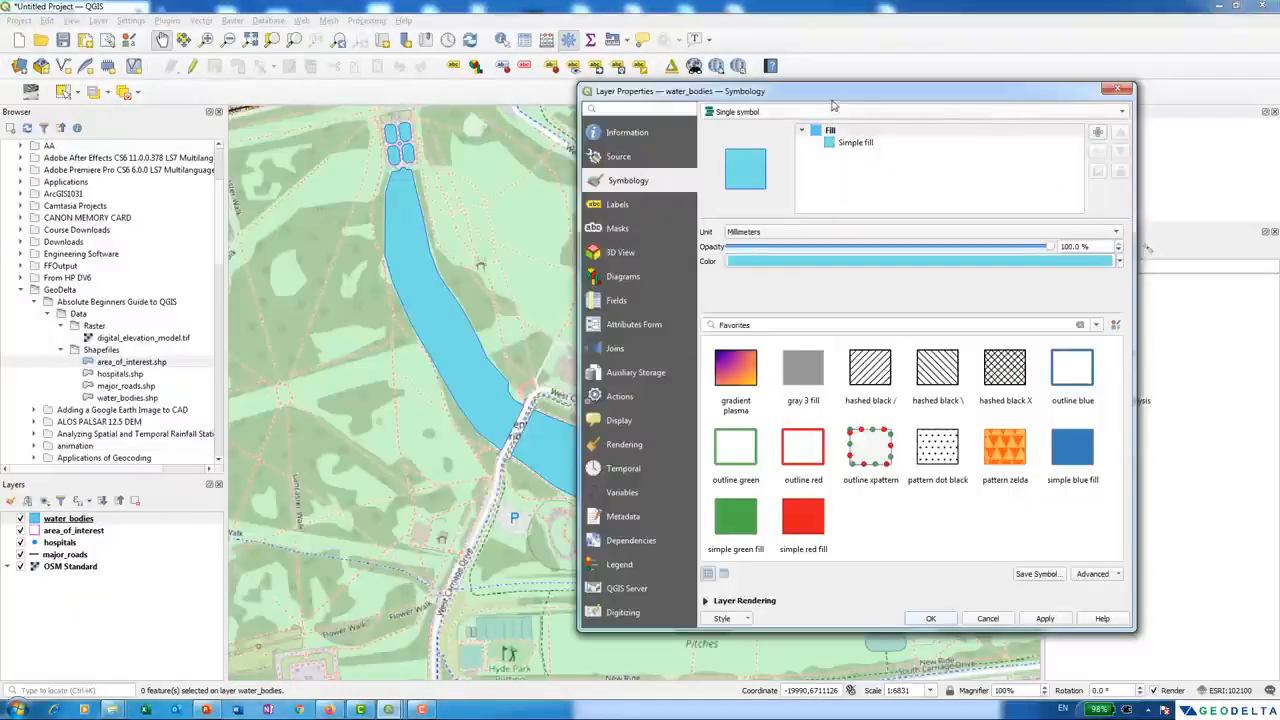
left_click_drag(832, 104, 917, 117)
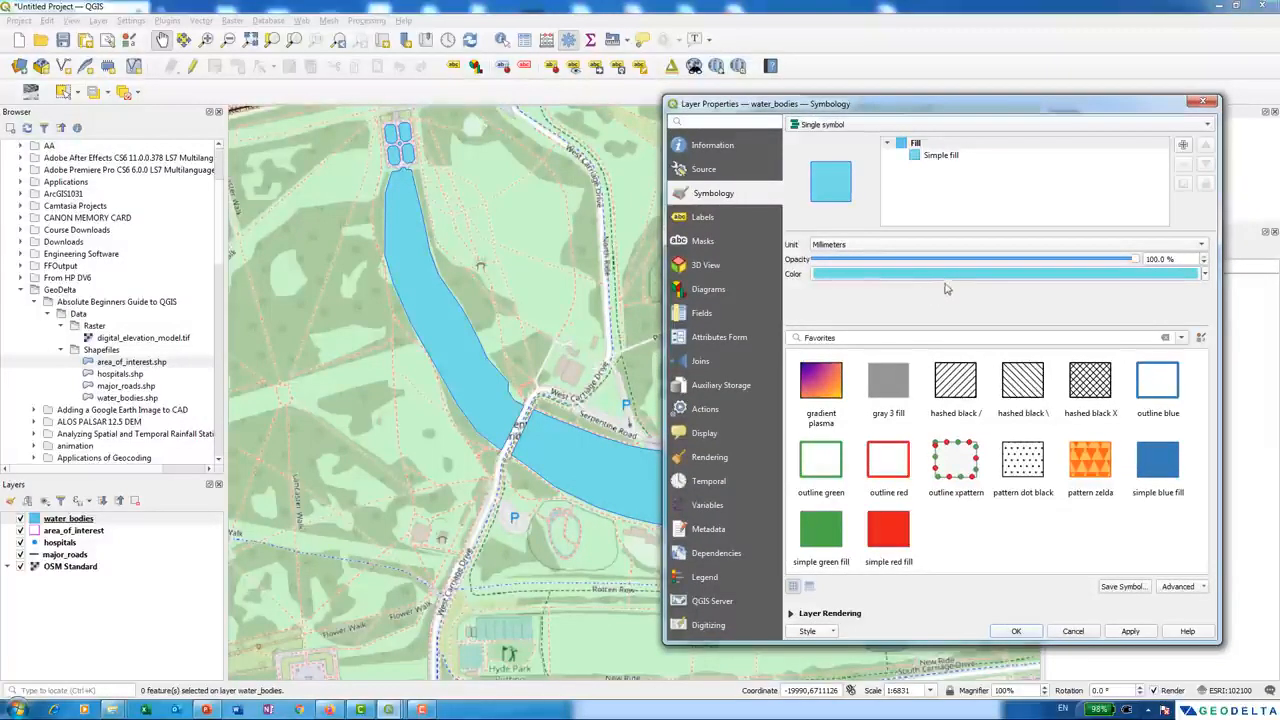
left_click_drag(1136, 263, 980, 257)
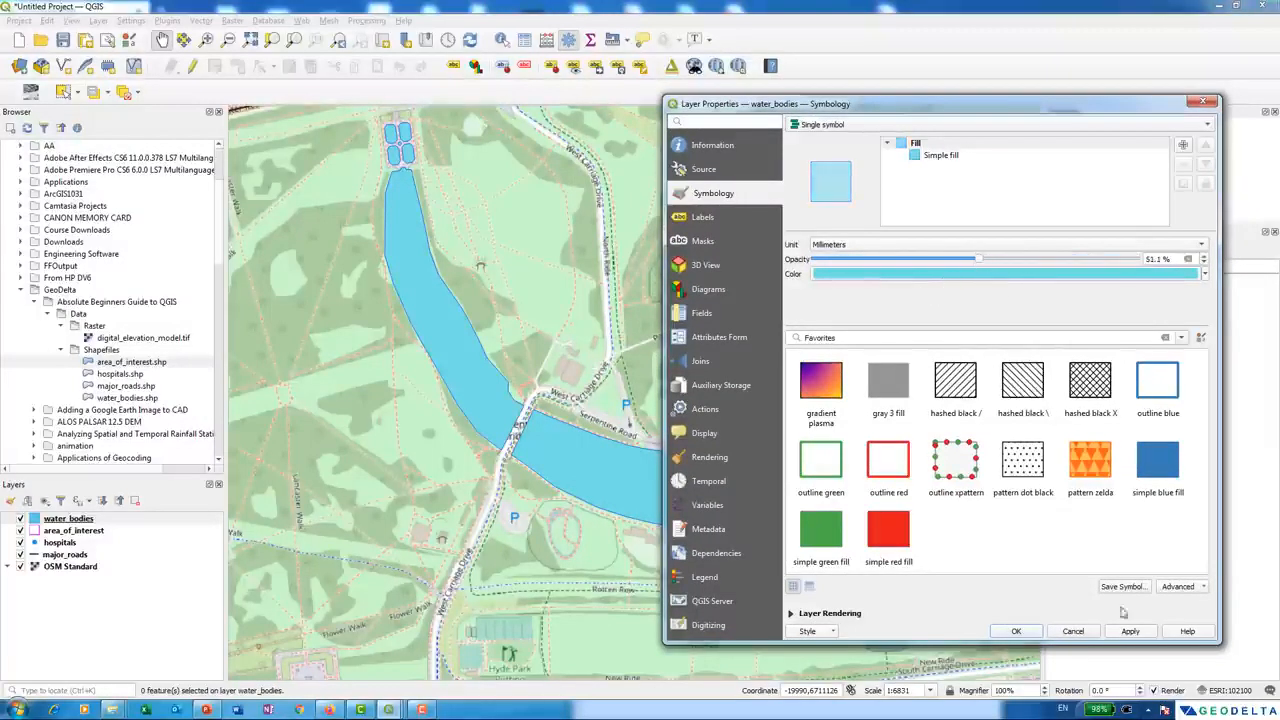
left_click(1127, 632)
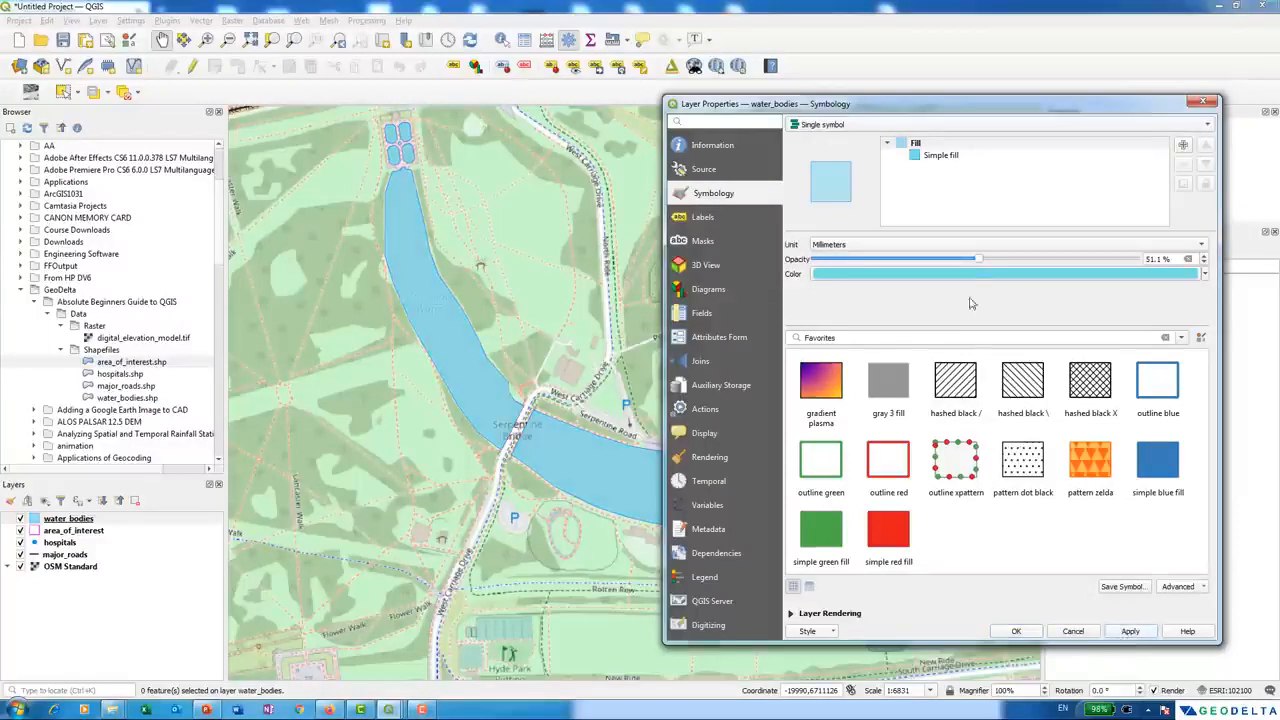
- Try water_bodies symbol opacities of about 25% and about 69%, applying each to the map
left_click_drag(978, 259, 894, 259)
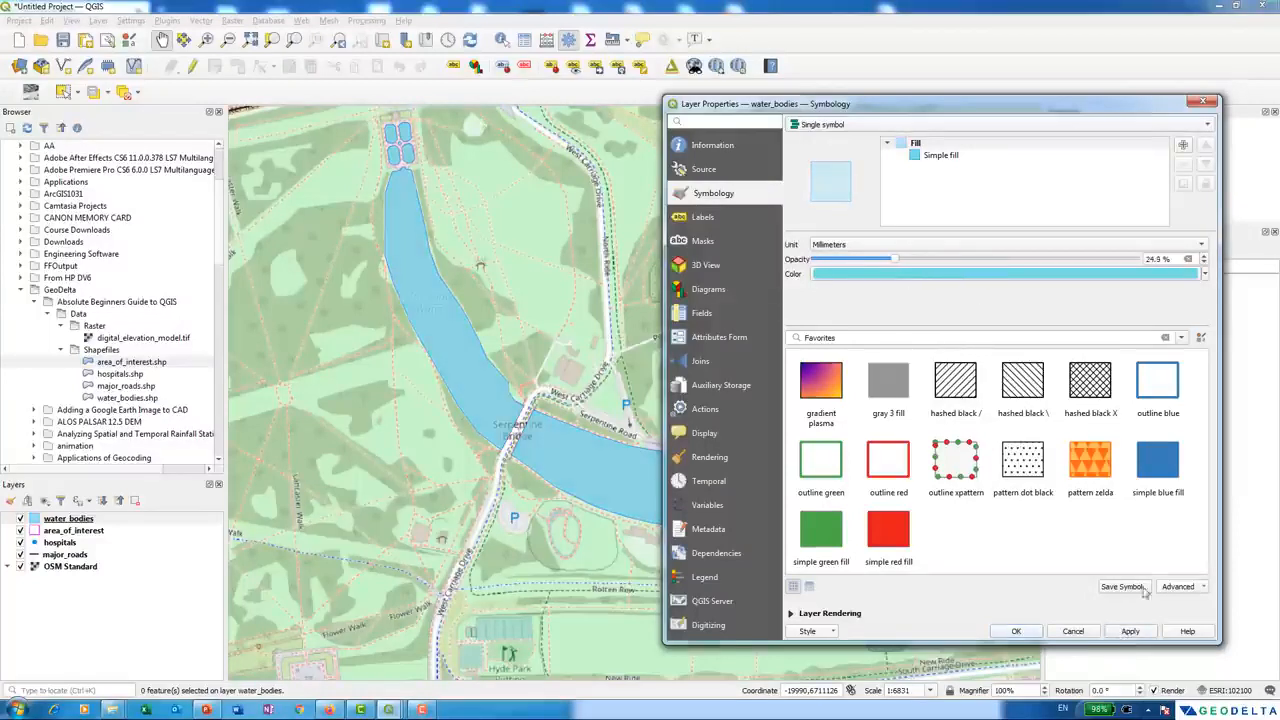
left_click(1127, 632)
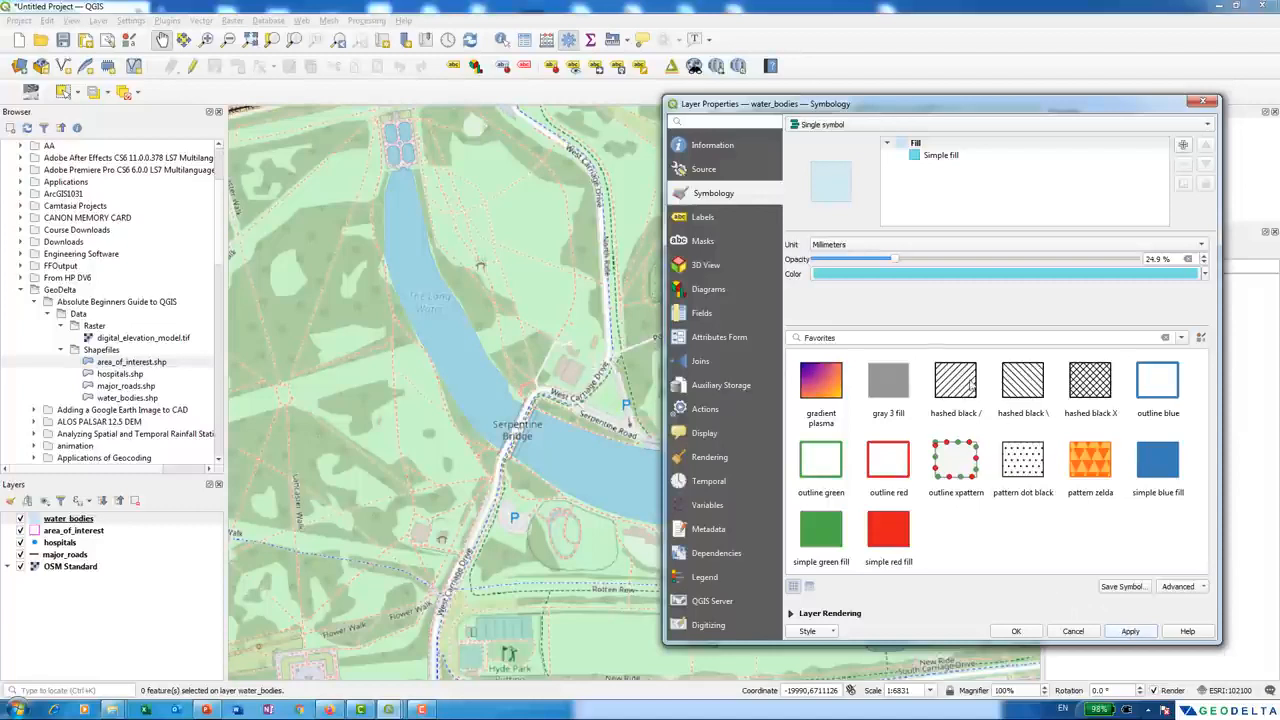
left_click_drag(894, 260, 1036, 260)
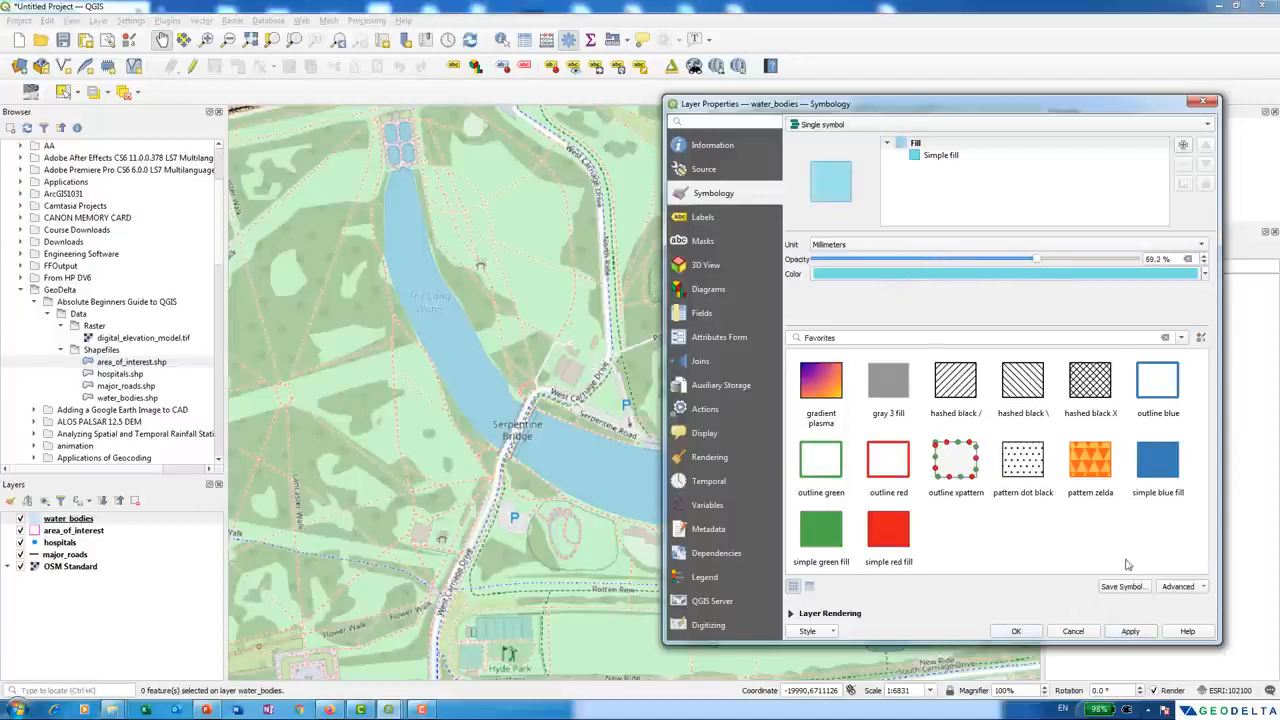
left_click(1130, 631)
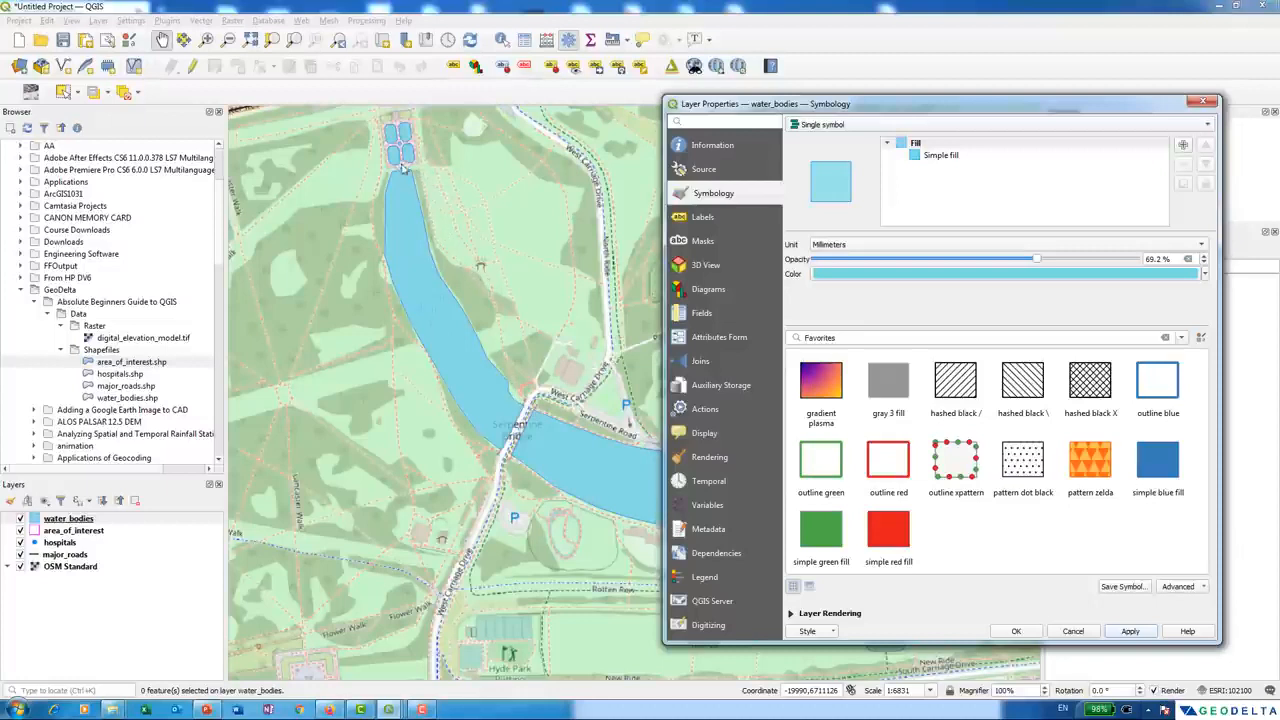
- Restore the water_bodies symbol opacity to 100% and accept the layer properties
left_click_drag(1036, 259, 1138, 260)
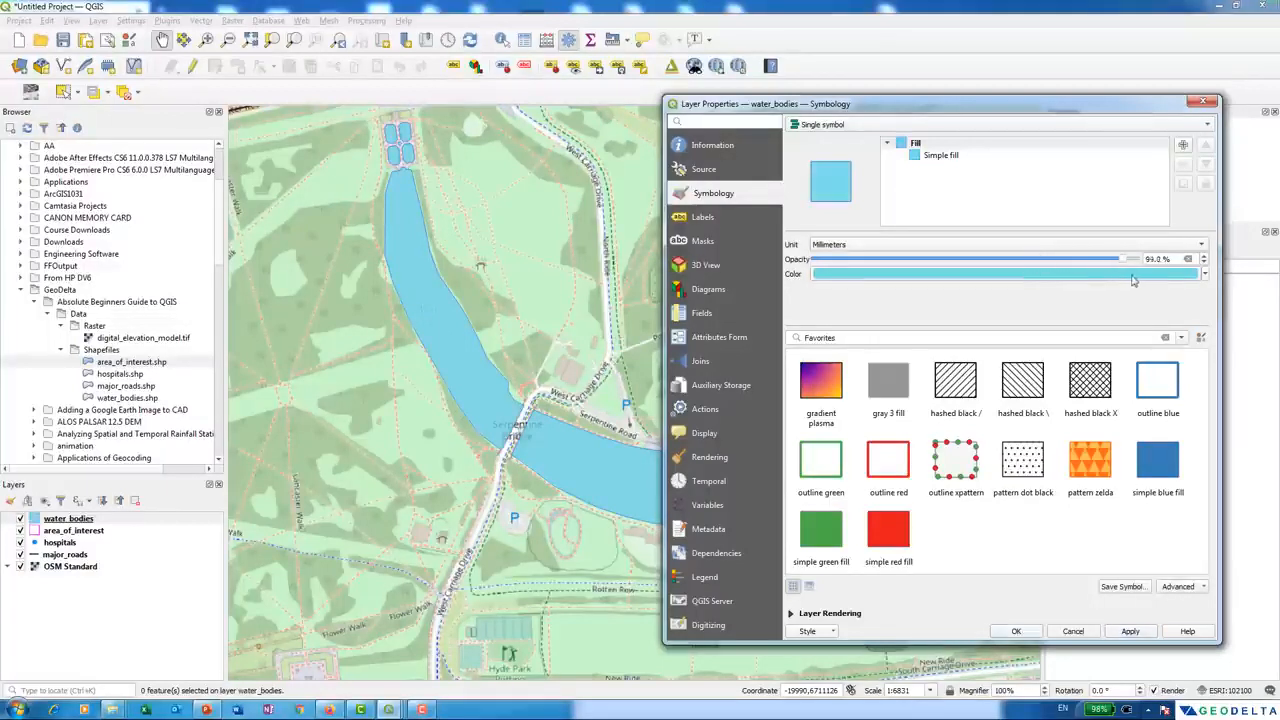
left_click(1140, 631)
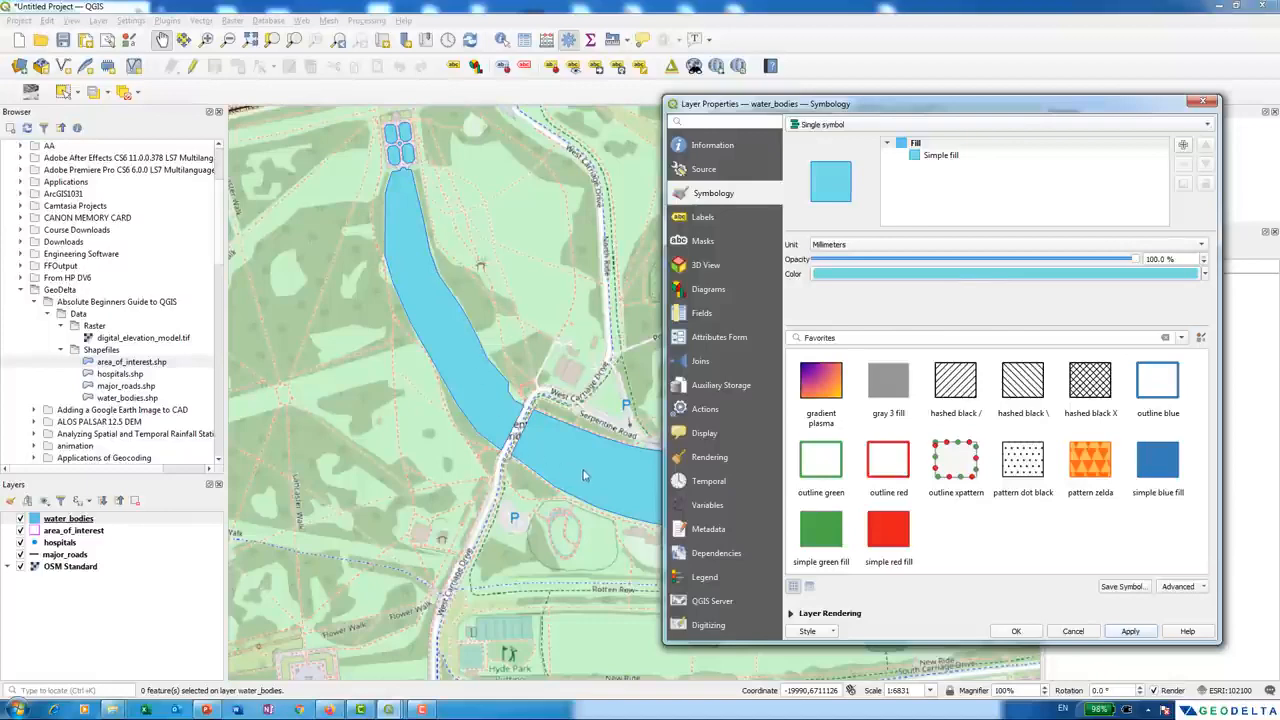
left_click(1032, 631)
scroll(690, 447, "up", 1)
scroll(690, 447, "down", 1)
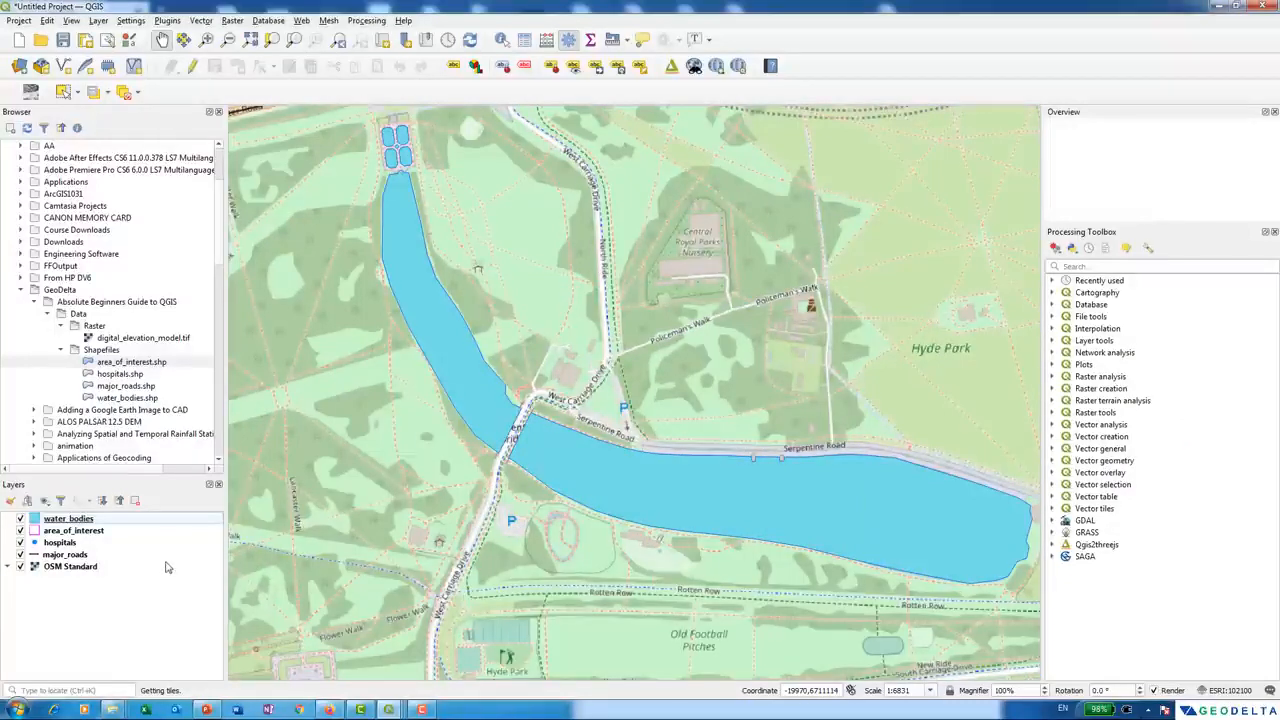
- Switch to Windows Explorer, inspect the water_bodies component files in the Shapefiles folder, and return to QGIS
left_click(115, 711)
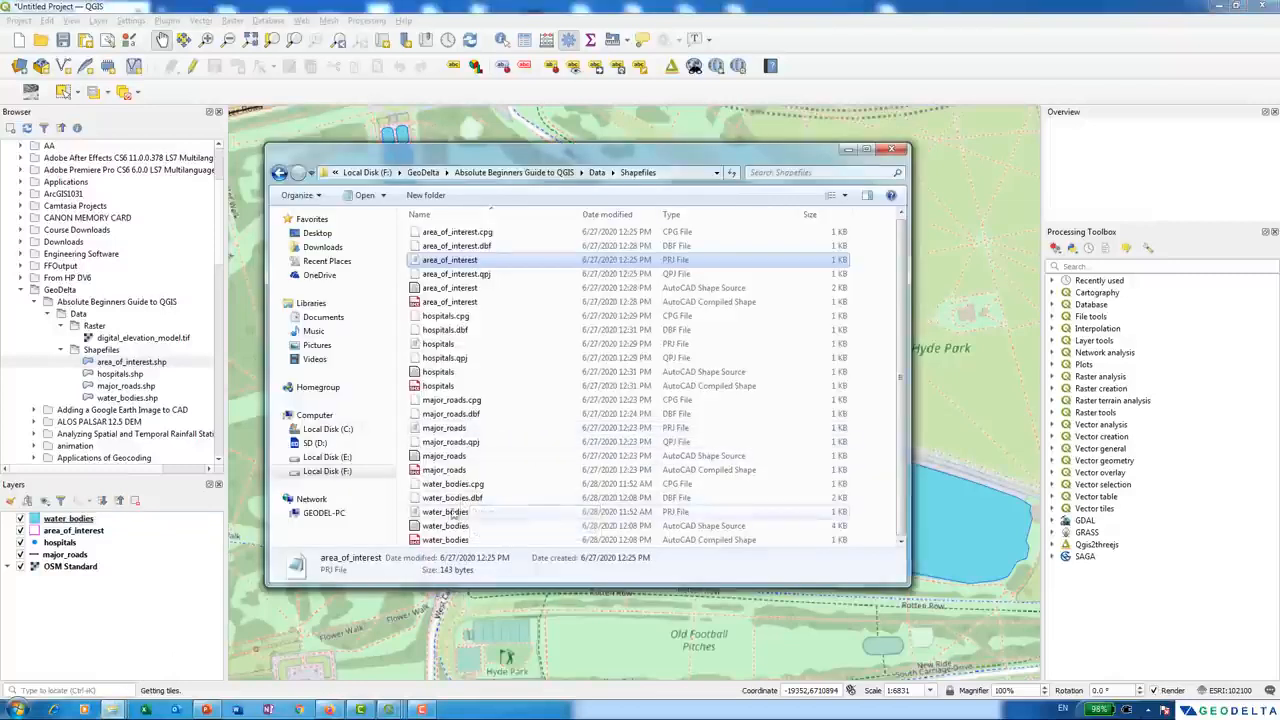
left_click(430, 487)
left_click(445, 540, "shift")
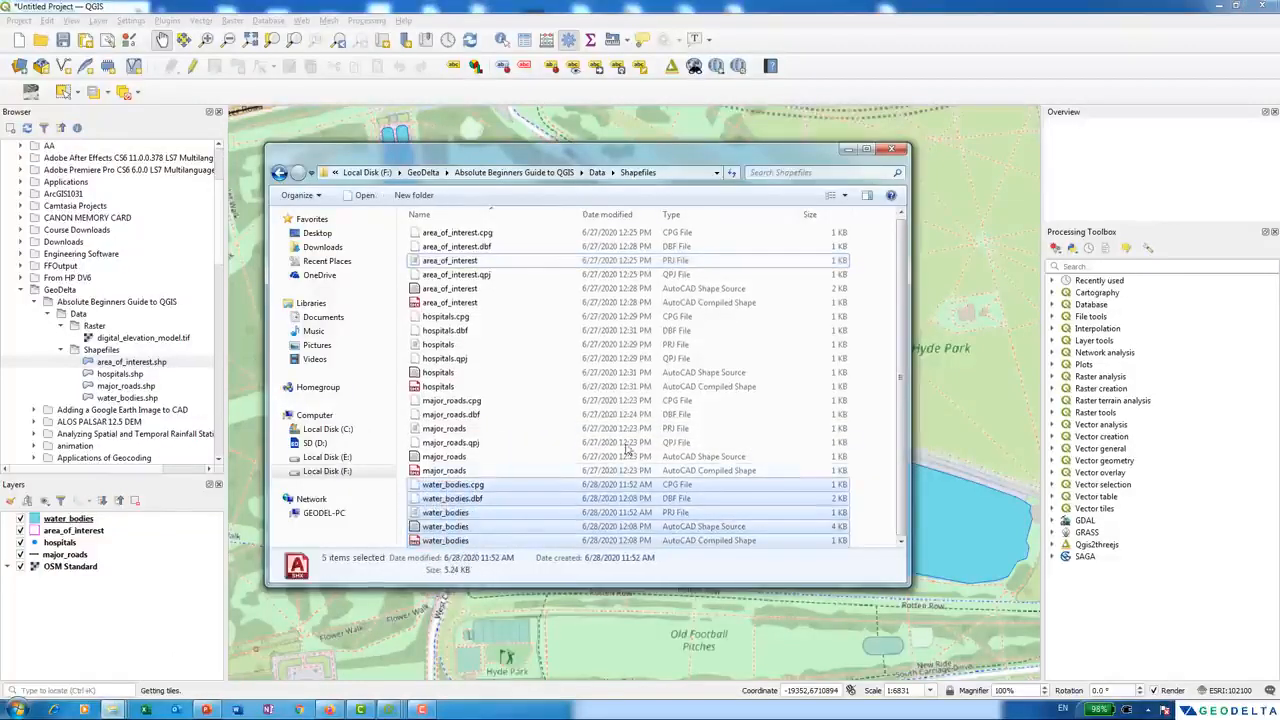
left_click_drag(610, 149, 677, 114)
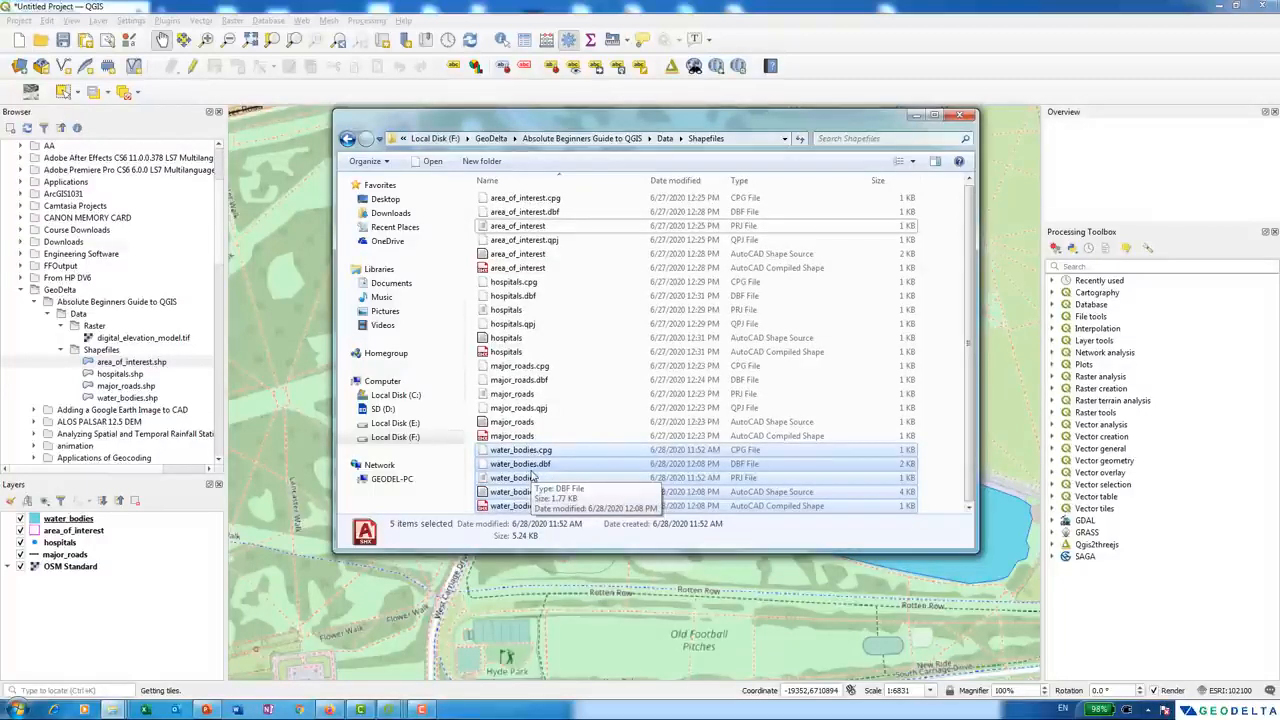
left_click_drag(498, 466, 537, 514)
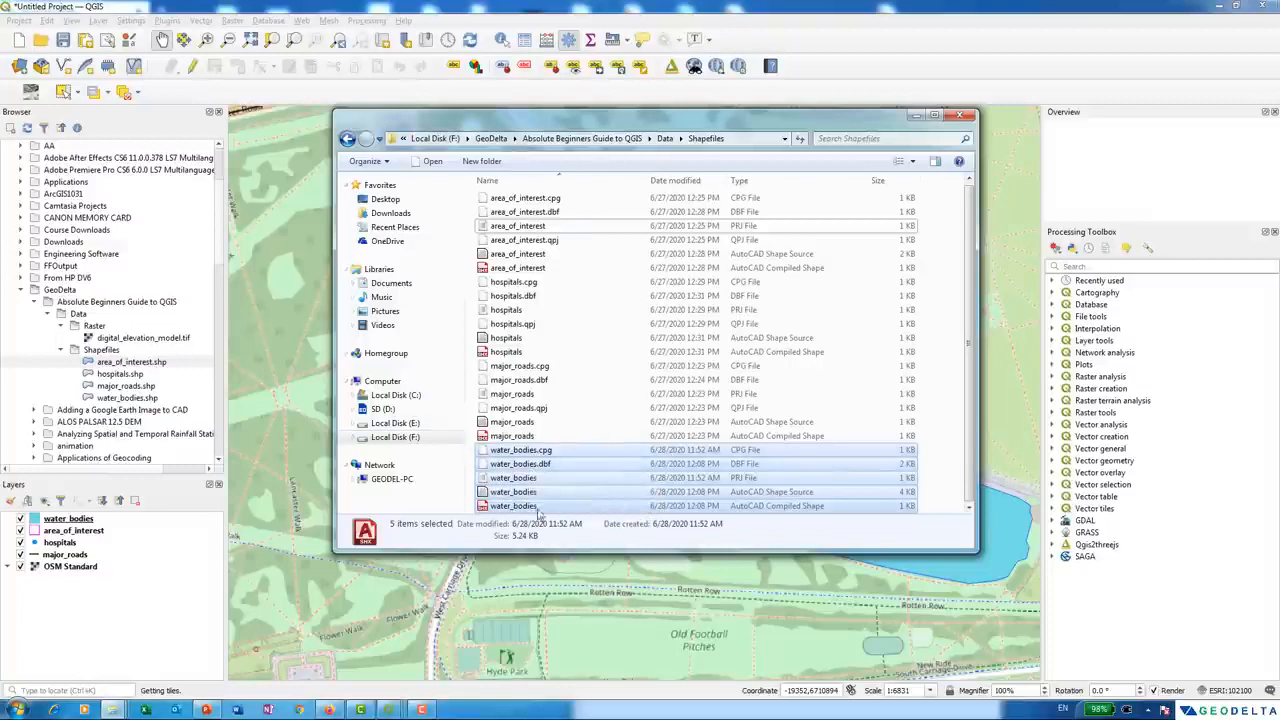
left_click(1020, 187)
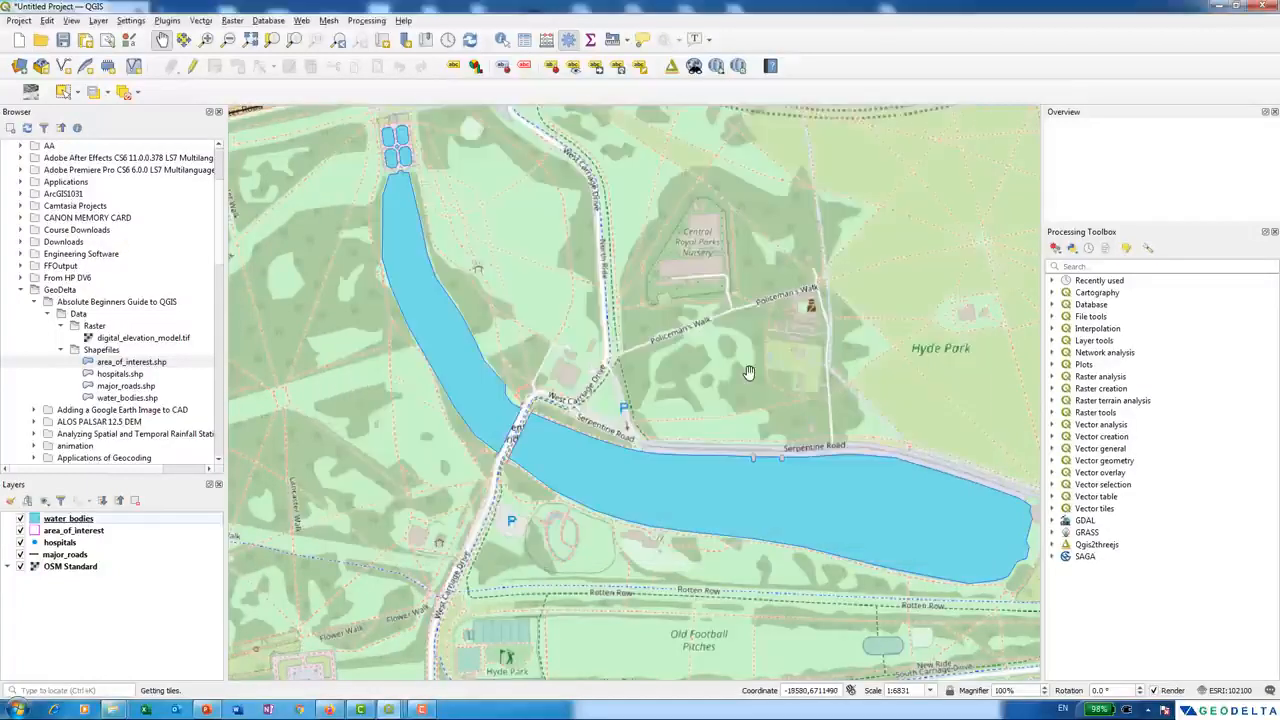
- Add digital_elevation_model.tif from the project's Raster folder to the map
left_click_drag(752, 374, 697, 375)
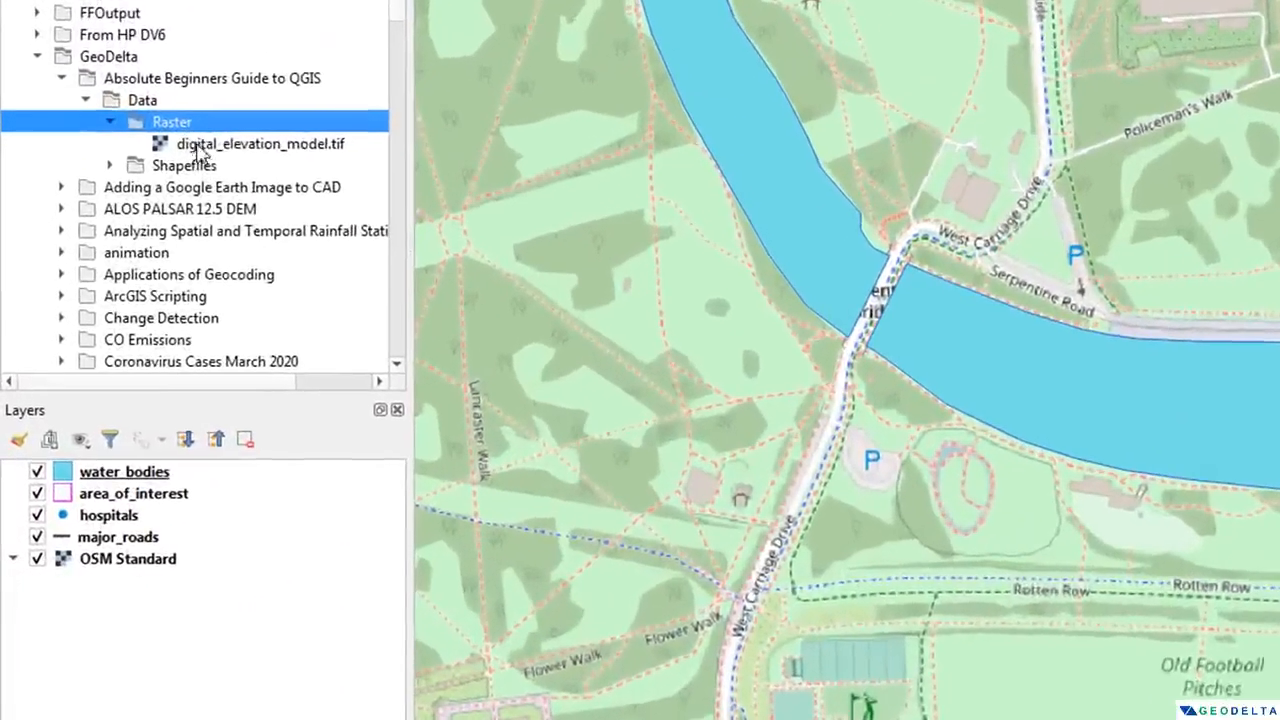
left_click(108, 338)
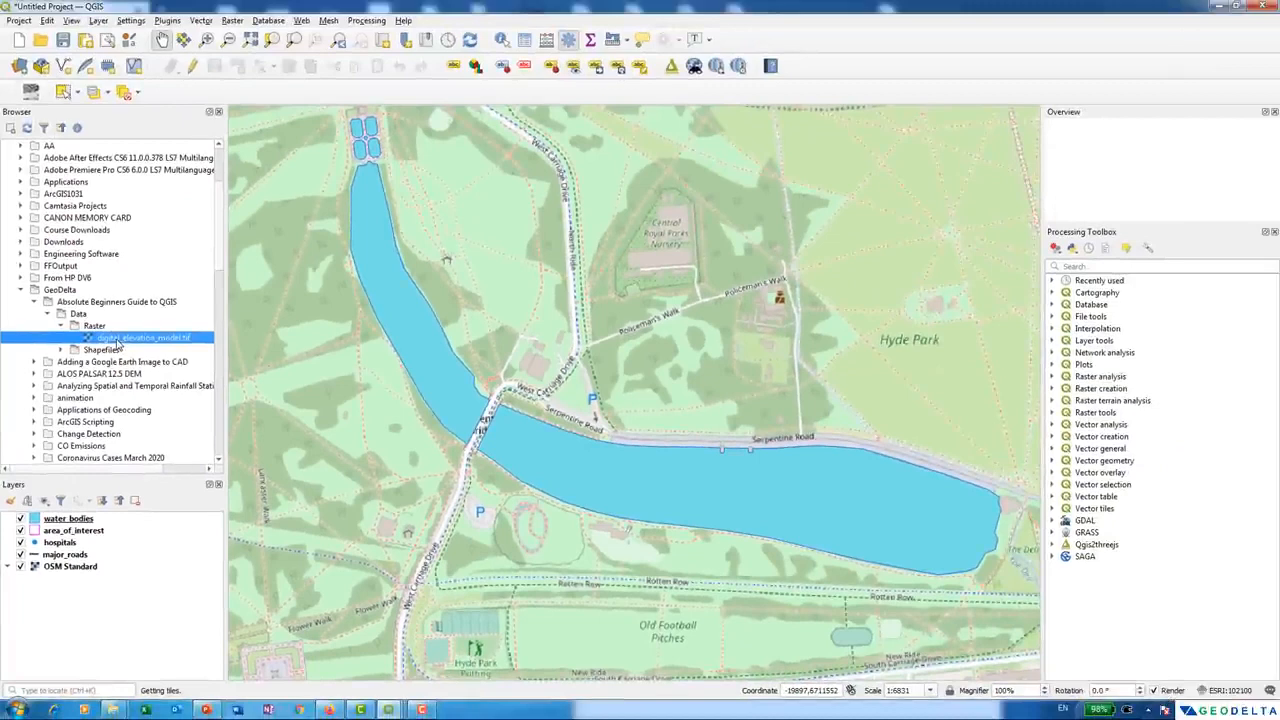
left_click_drag(115, 341, 490, 358)
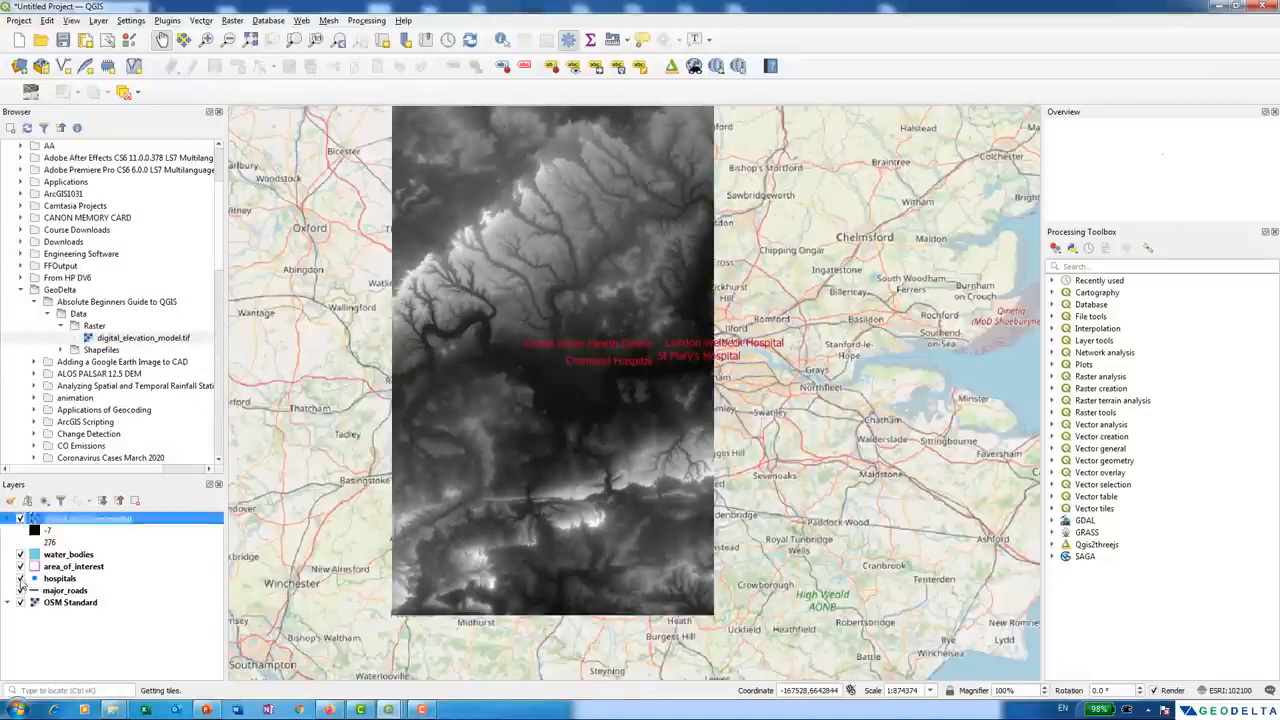
- Hide the hospitals, major_roads and water_bodies layers, and make area_of_interest the active layer
left_click(20, 578)
left_click(20, 590)
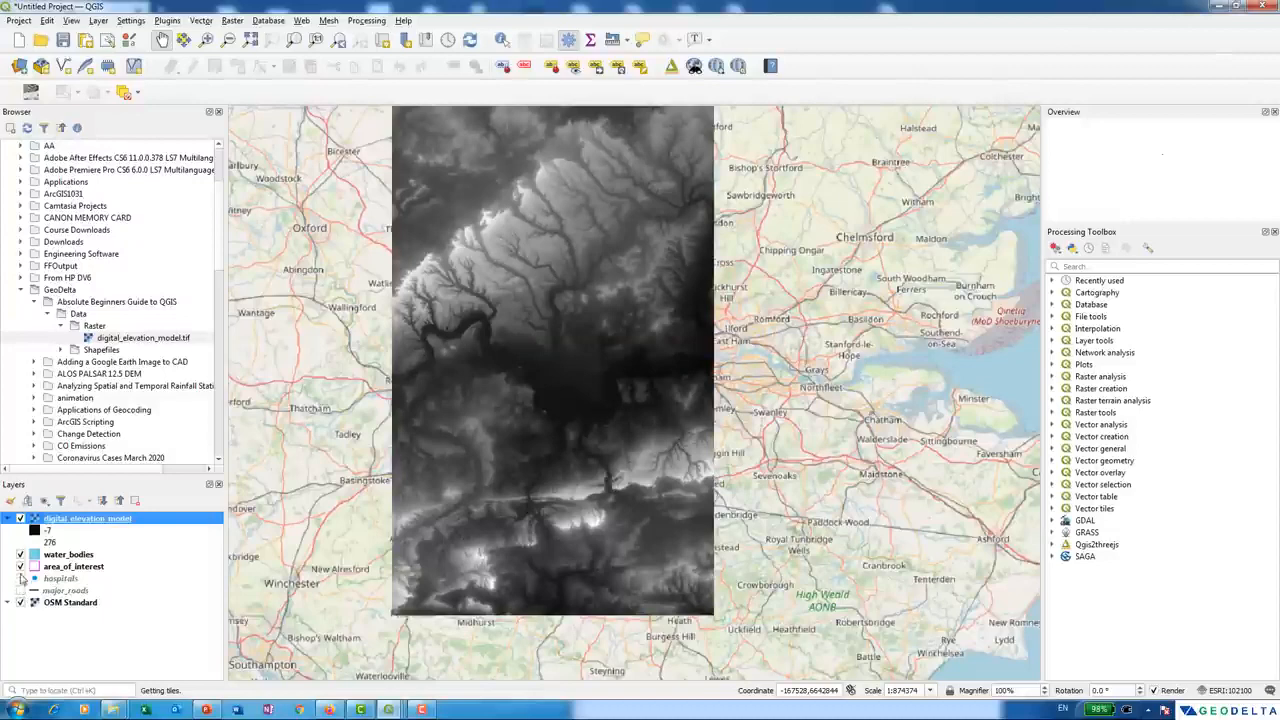
left_click(20, 556)
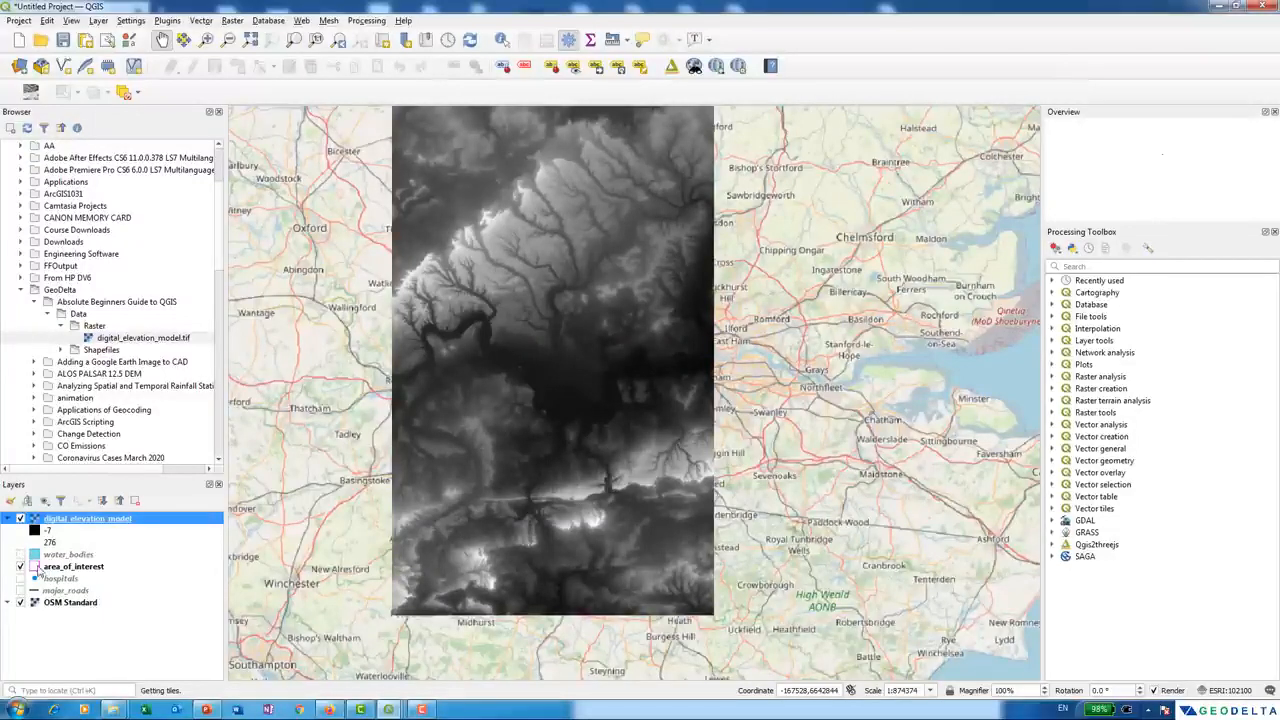
left_click(66, 567)
- Examine the extent and detail of the digital_elevation_model raster over the base map
left_click_drag(464, 473, 478, 525)
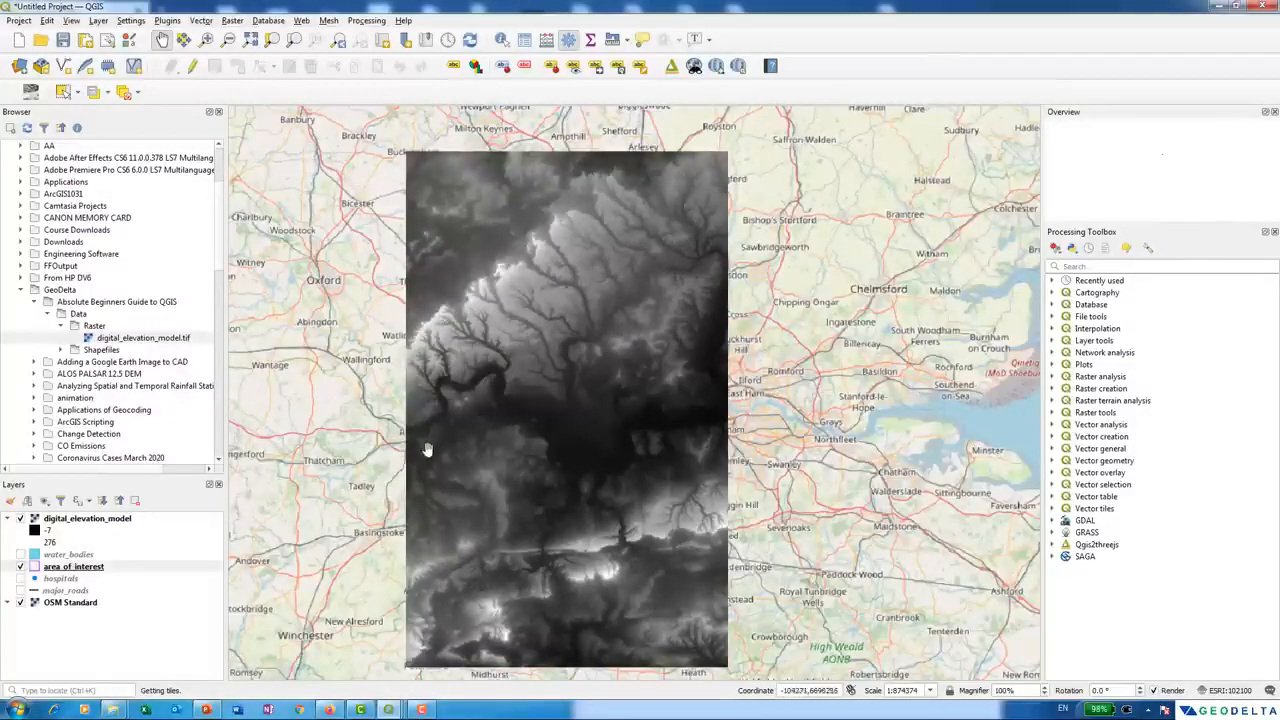
left_click_drag(462, 438, 476, 419)
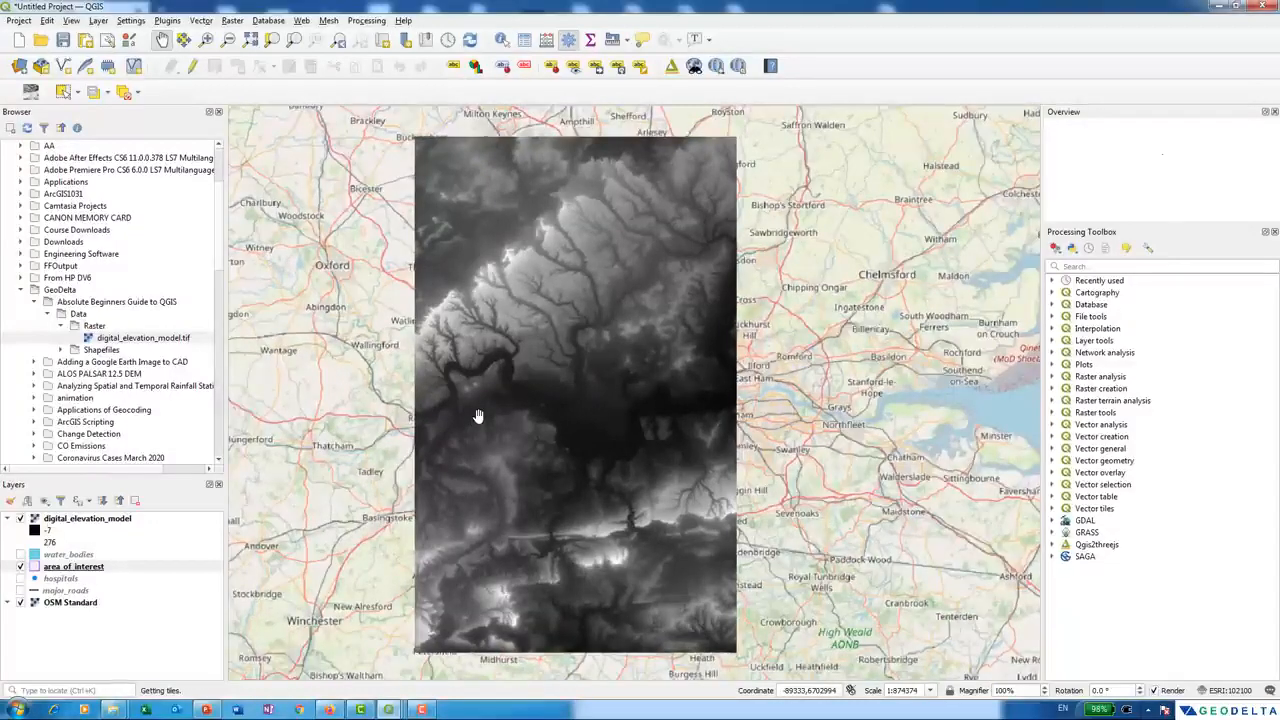
scroll(480, 410, "up", 4)
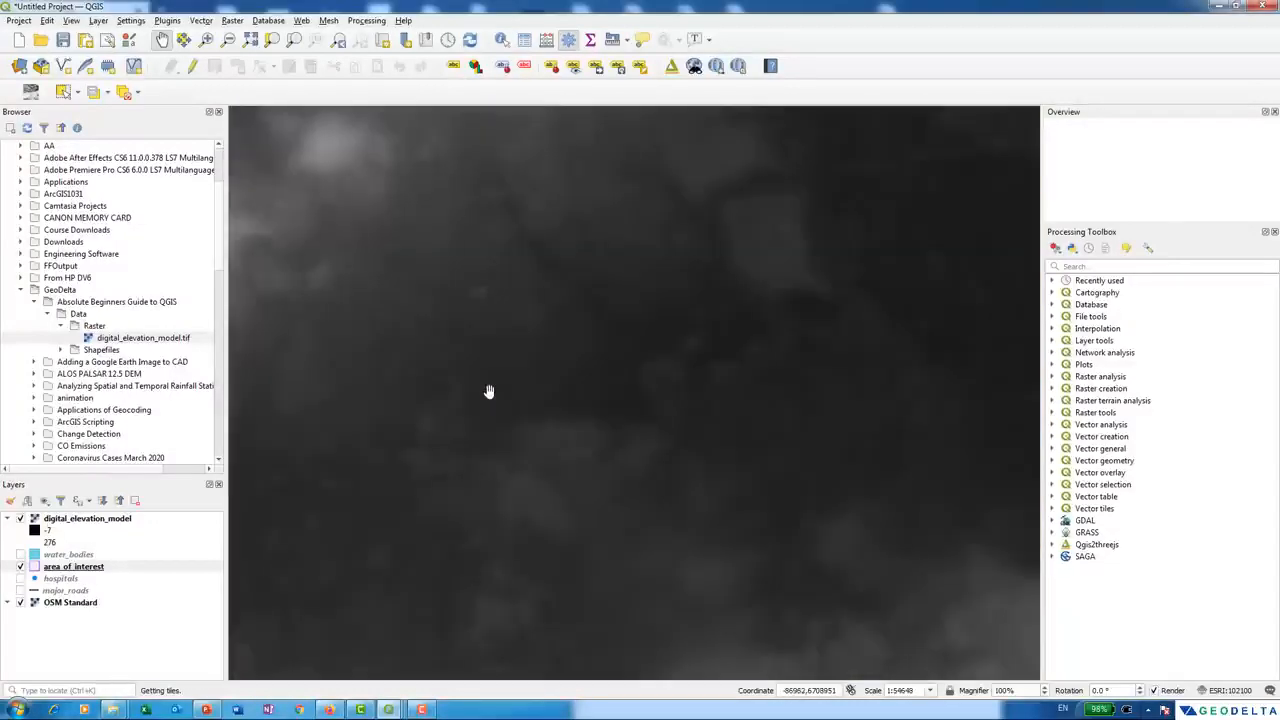
scroll(467, 405, "up", 2)
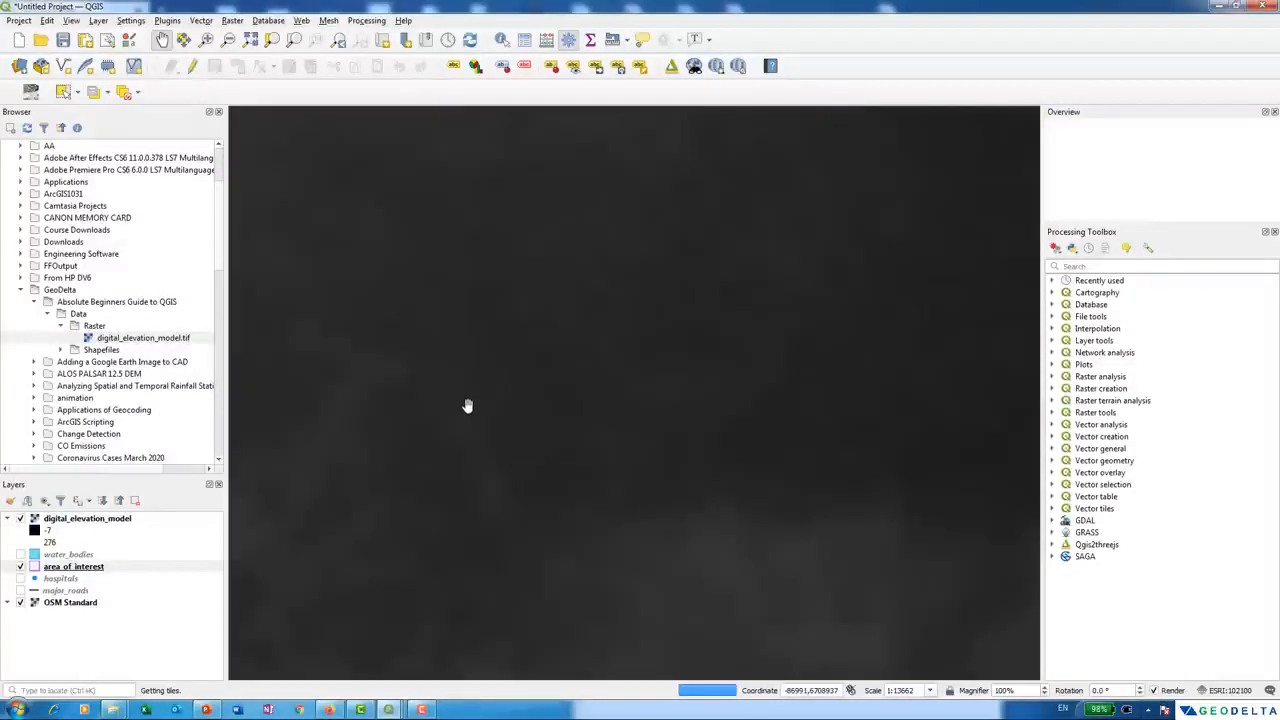
scroll(468, 408, "down", 4)
scroll(501, 487, "down", 1)
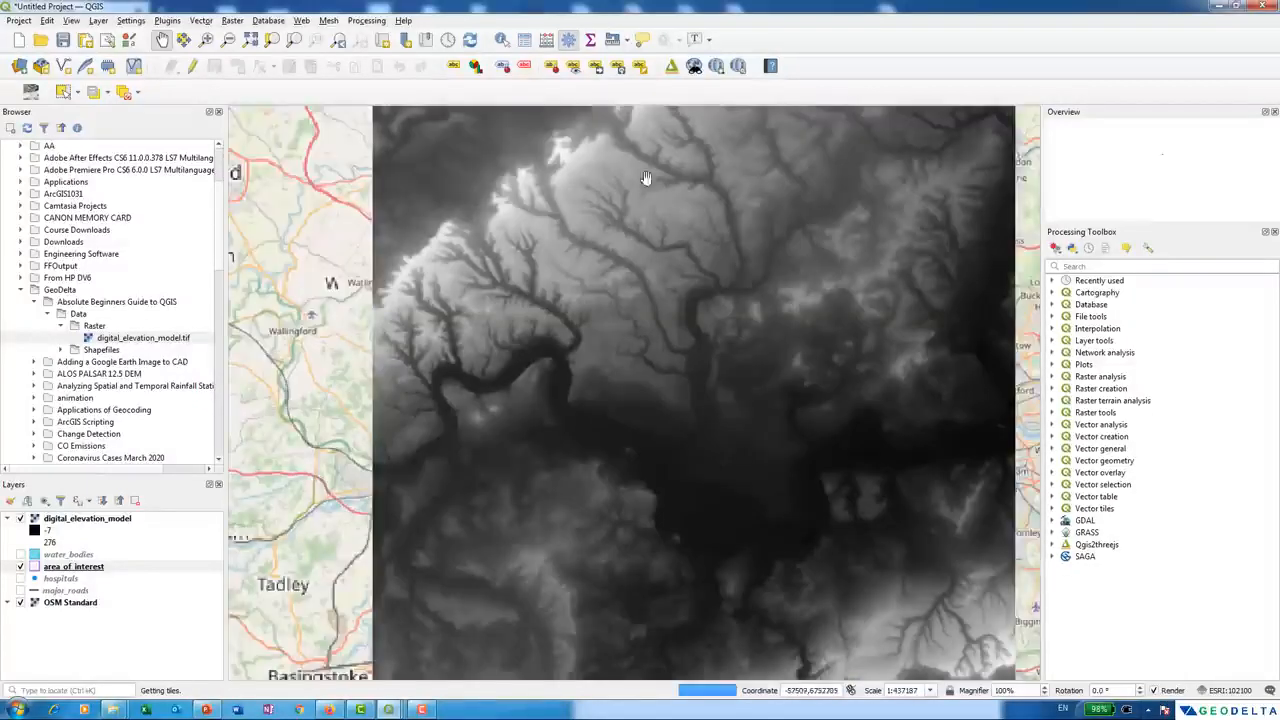
scroll(606, 556, "down", 1)
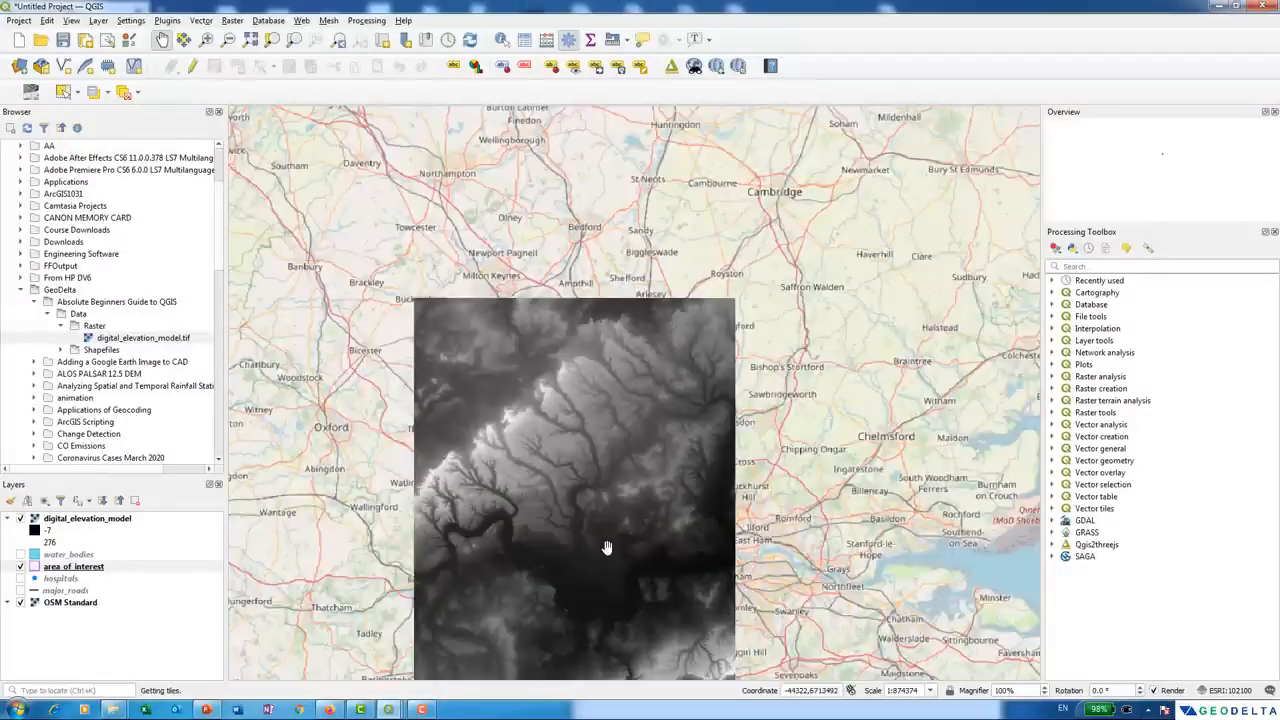
- Compare the digital_elevation_model layer's legend range with the dark and light areas of the raster on the map
left_click_drag(582, 477, 611, 291)
left_click_drag(760, 403, 742, 440)
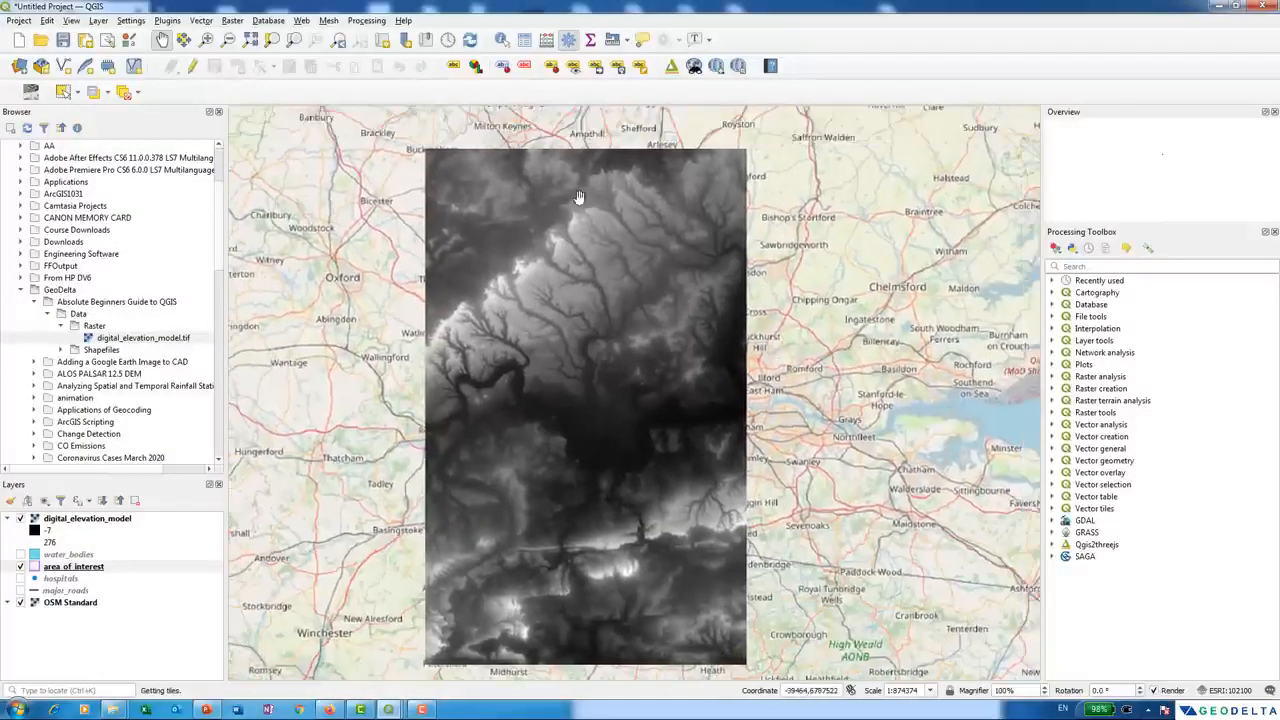
left_click(62, 522)
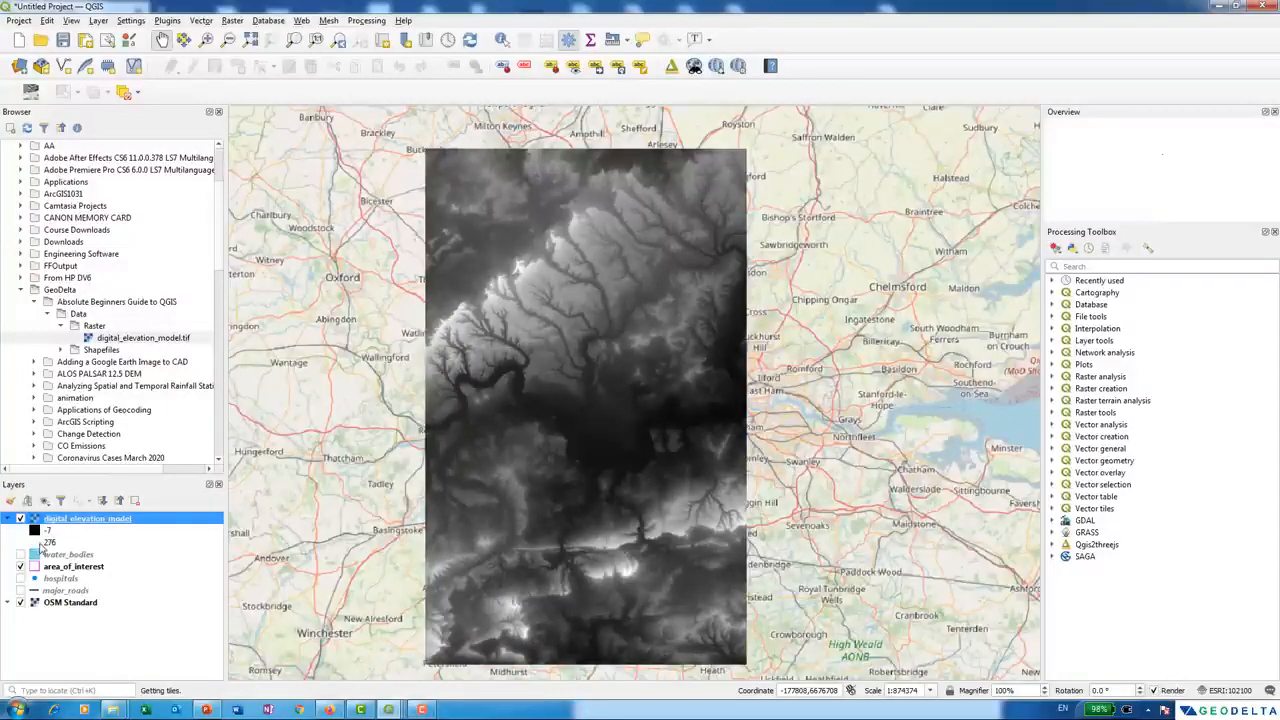
left_click(40, 545)
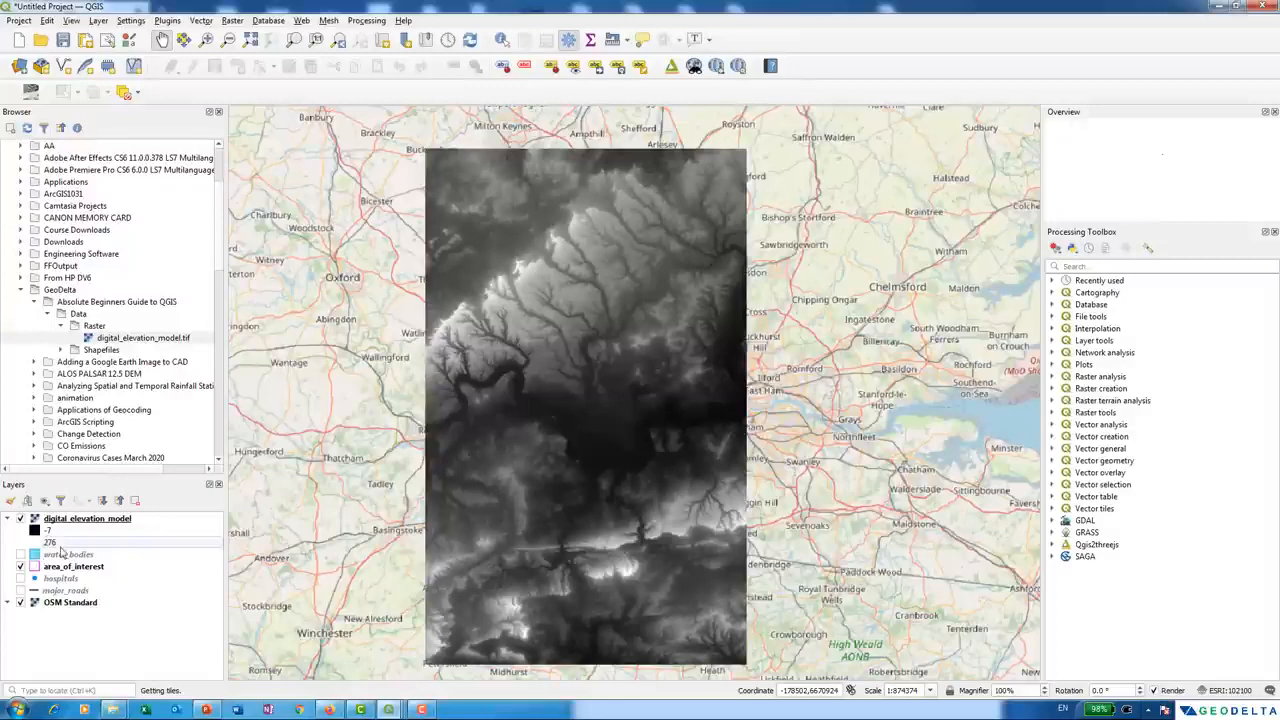
left_click_drag(566, 445, 575, 437)
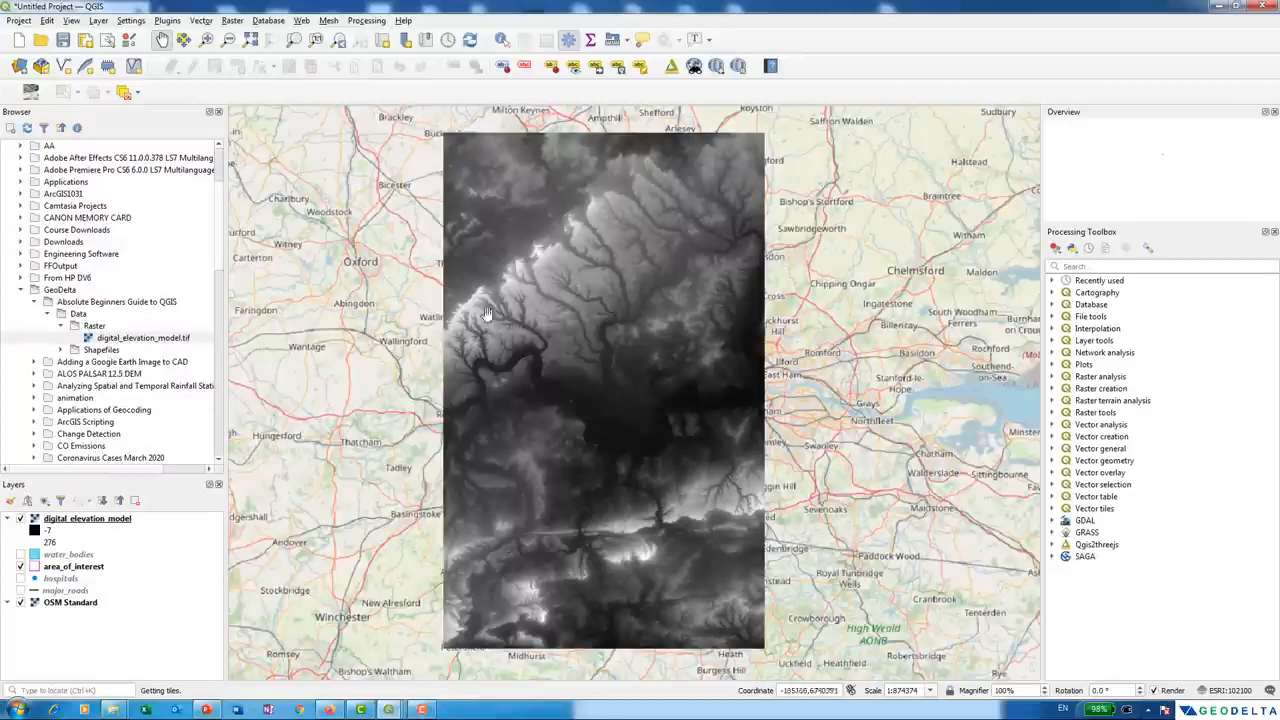
left_click(151, 340)
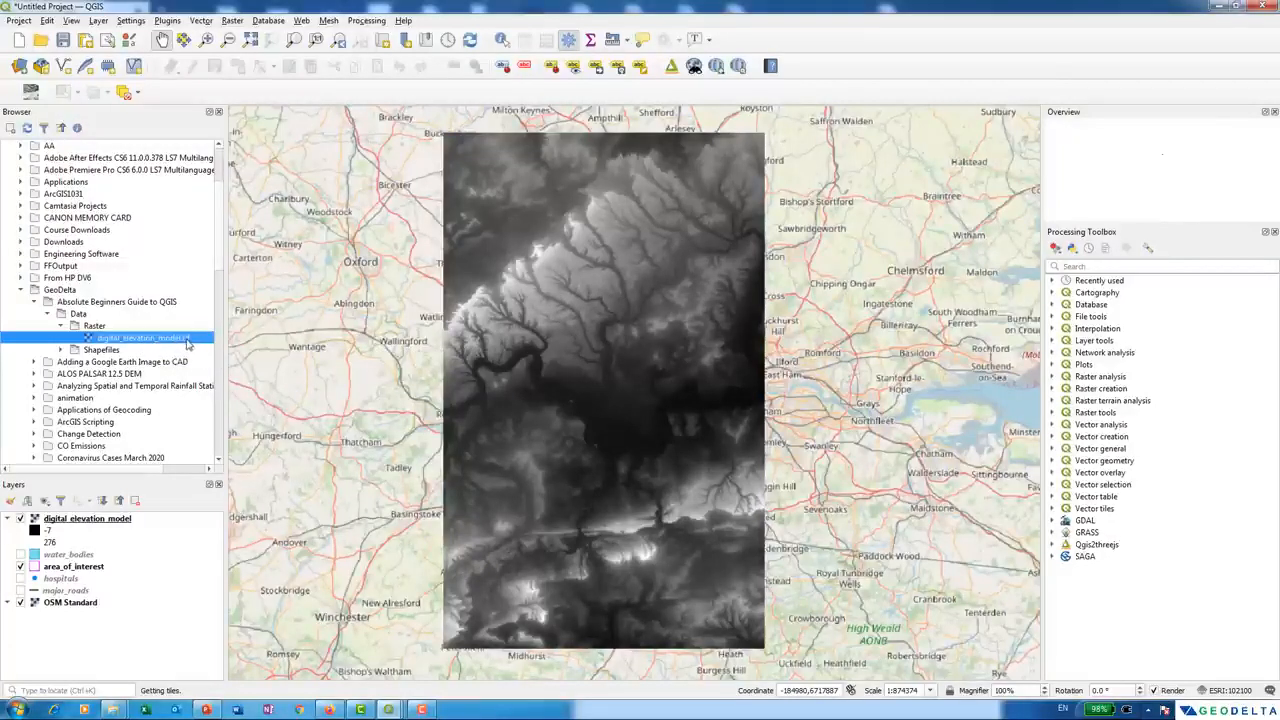
- Review the digital_elevation_model layer's provider information, including CRS, data type and pixel size, and close the properties without changes
right_click(111, 520)
left_click(125, 510)
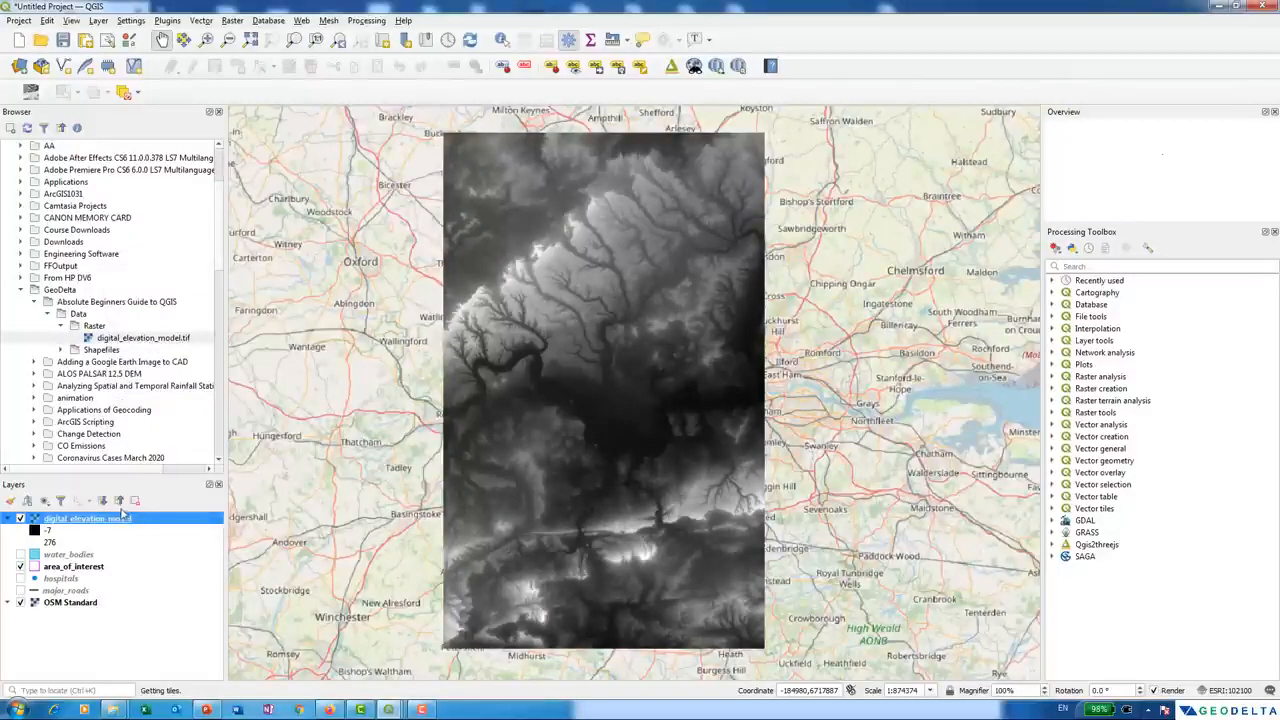
left_click(566, 129)
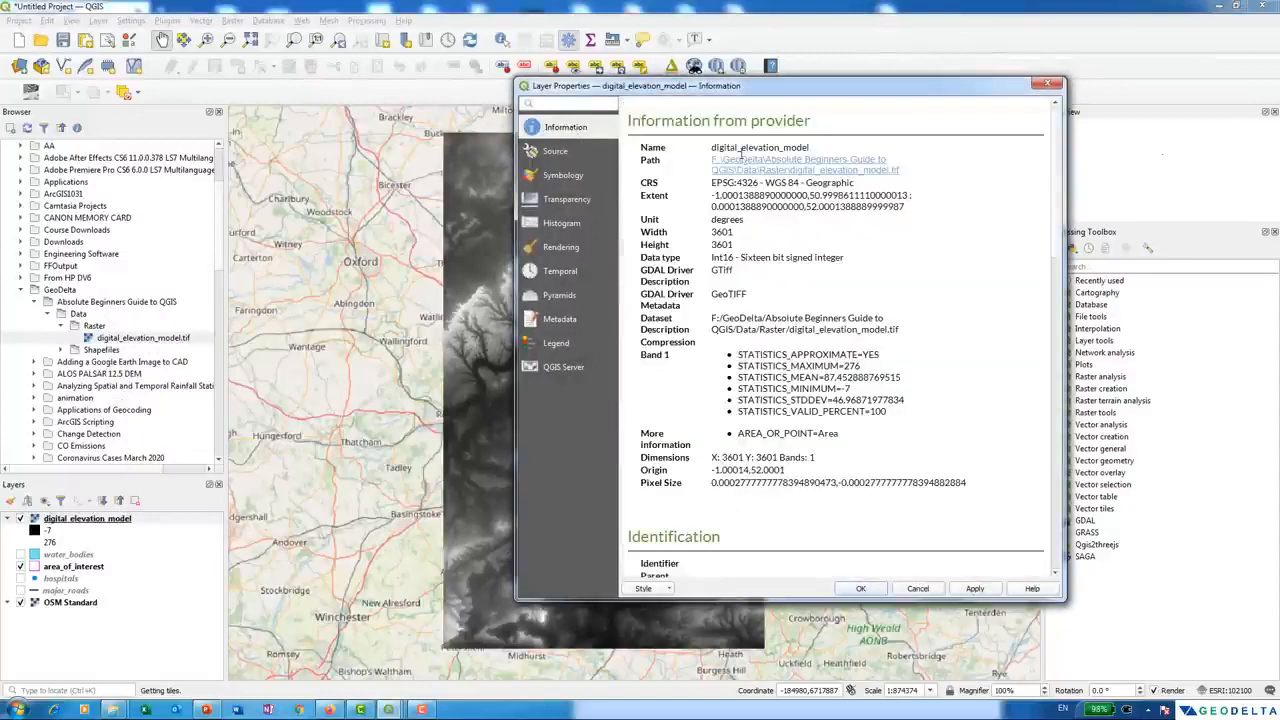
double_click(731, 293)
left_click(731, 293)
double_click(731, 293)
left_click_drag(745, 257, 733, 244)
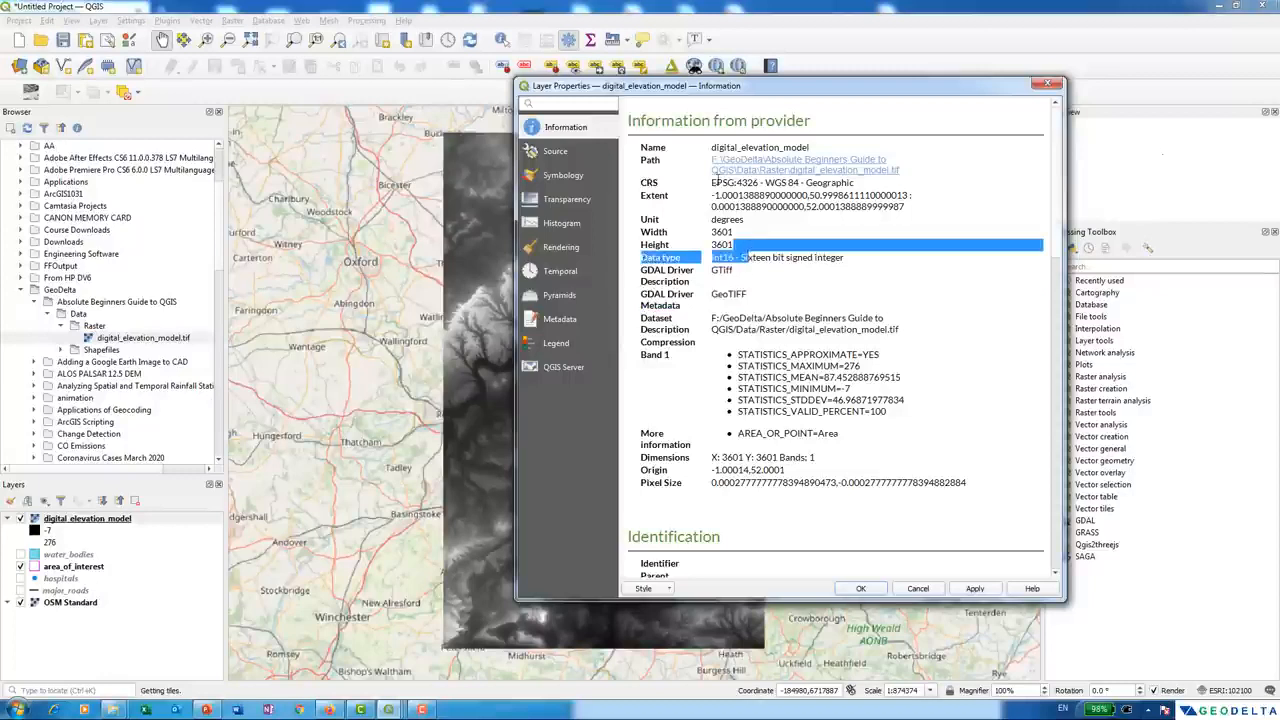
left_click(714, 186)
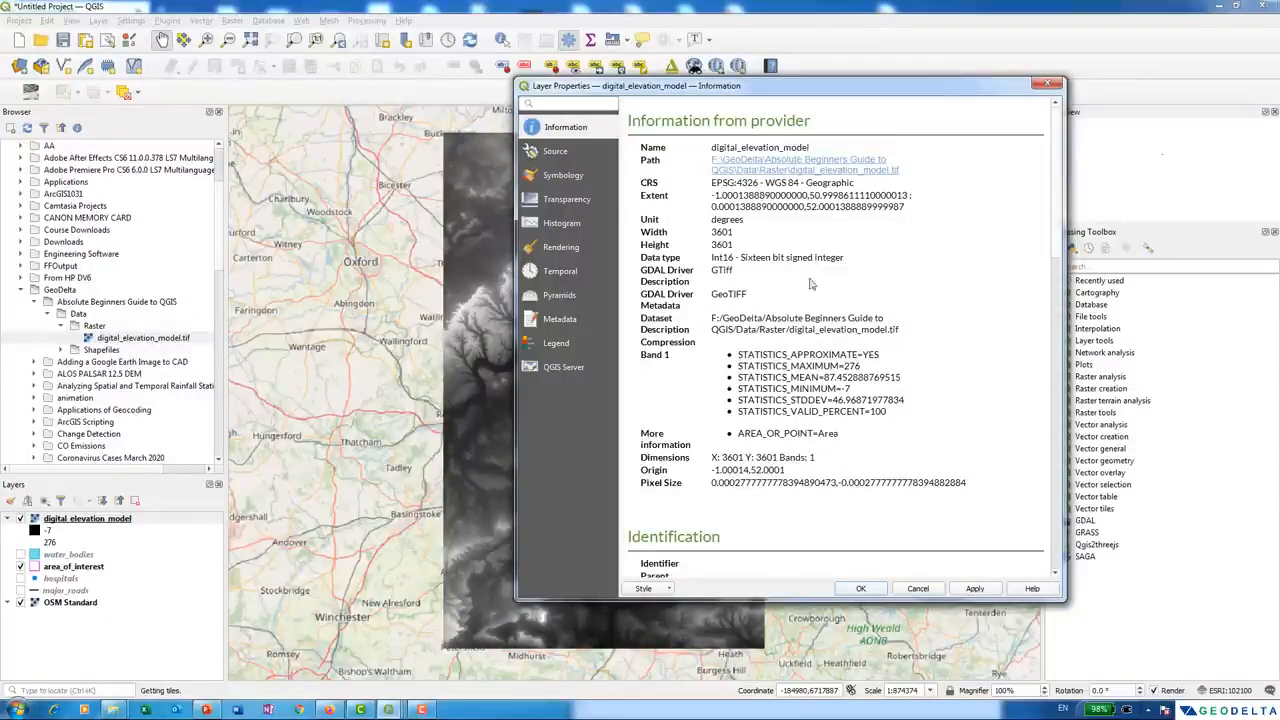
left_click_drag(641, 478, 973, 482)
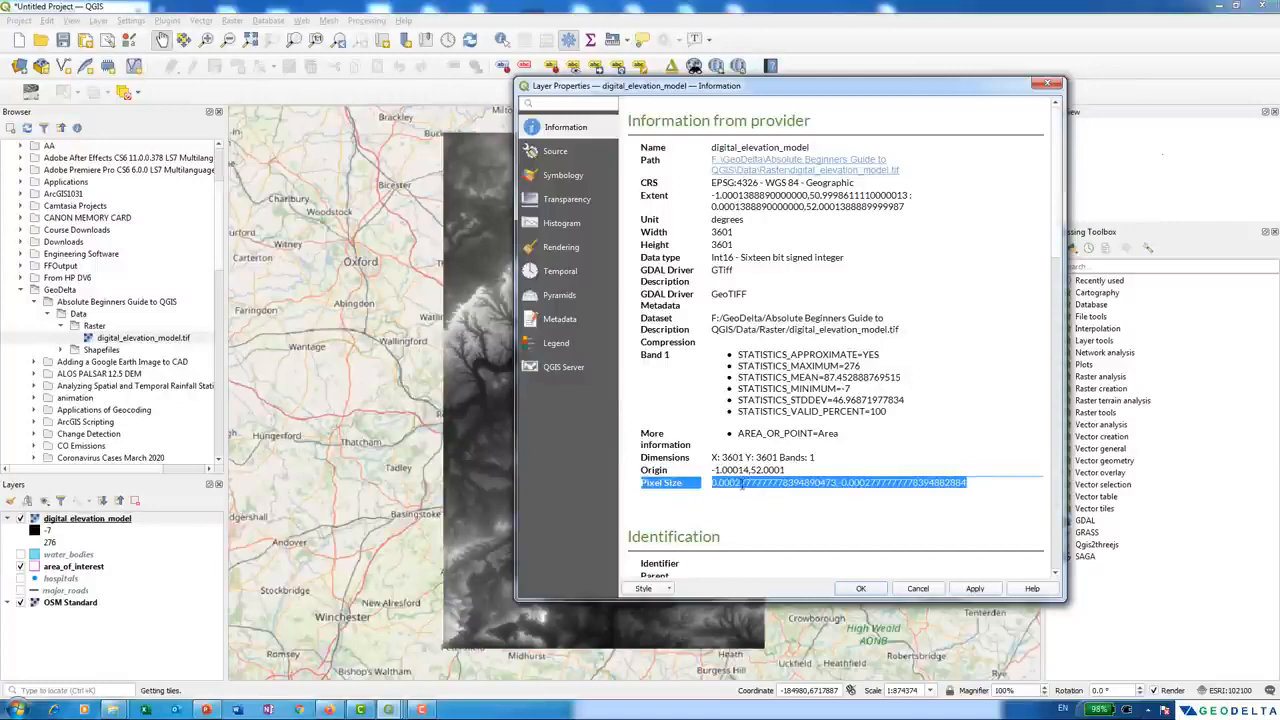
left_click(918, 589)
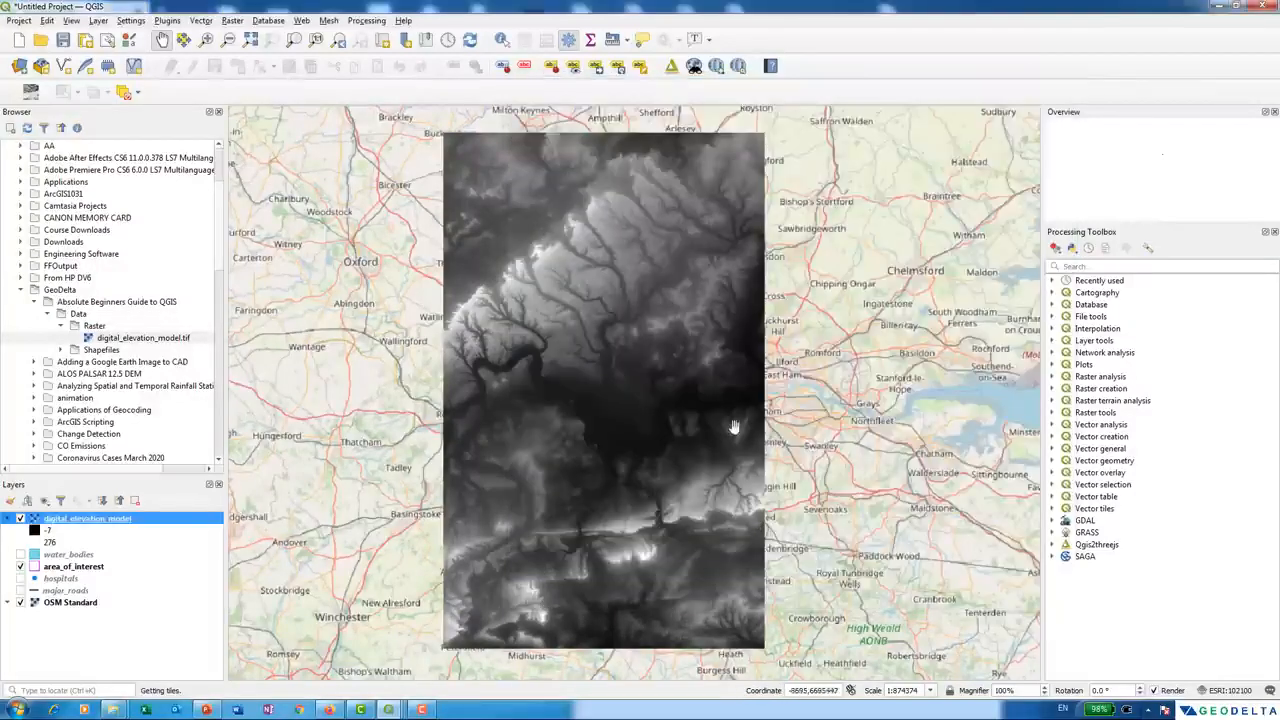
scroll(523, 296, "up", 4)
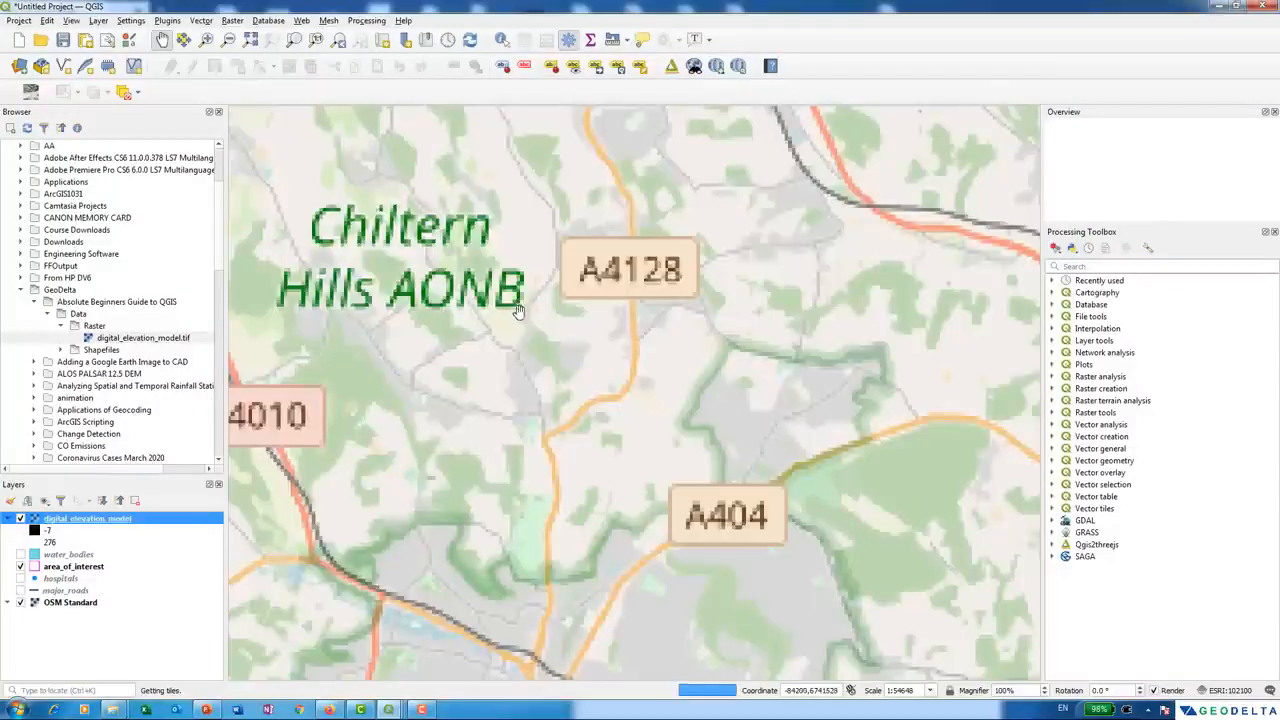
scroll(517, 332, "up", 1)
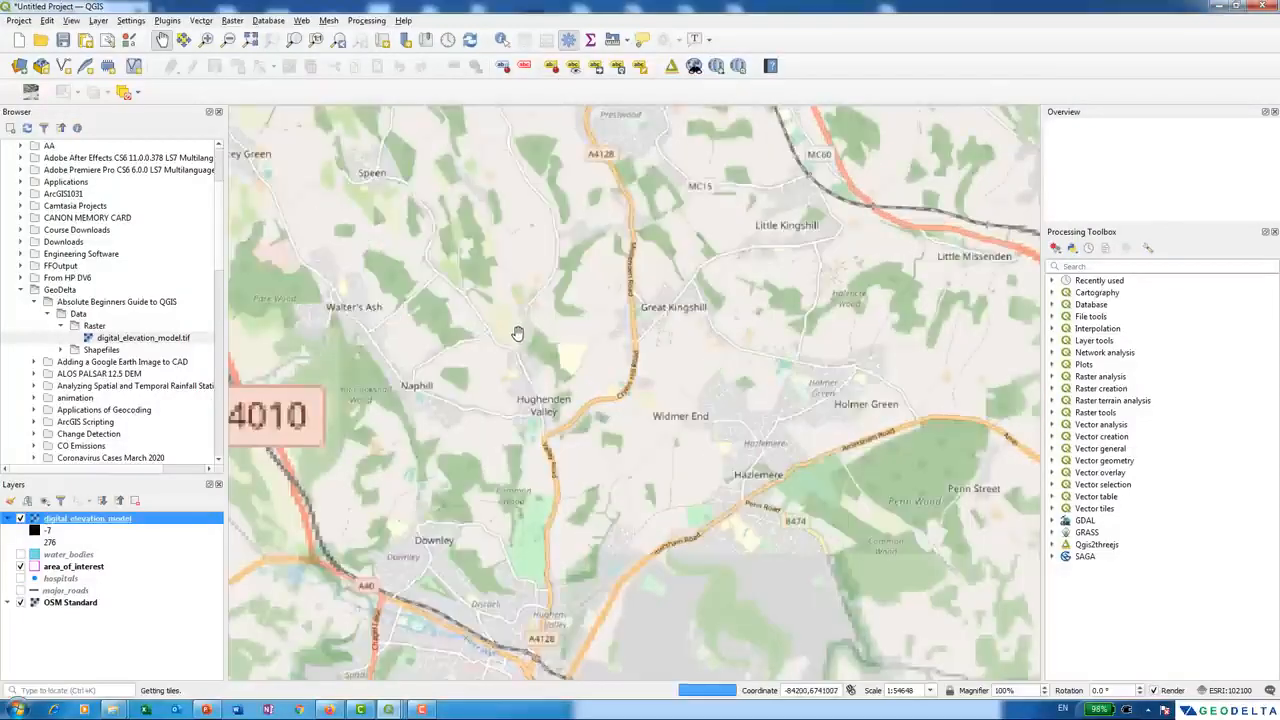
scroll(513, 338, "down", 5)
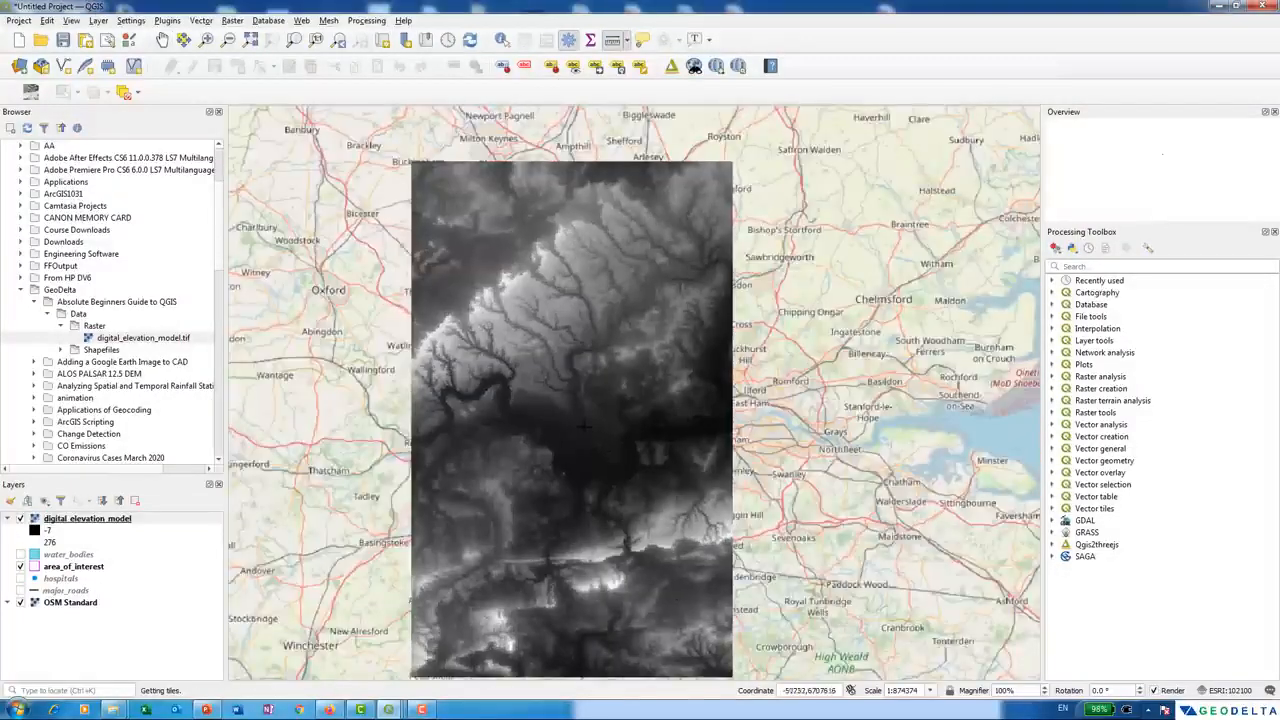
left_click_drag(584, 426, 584, 389)
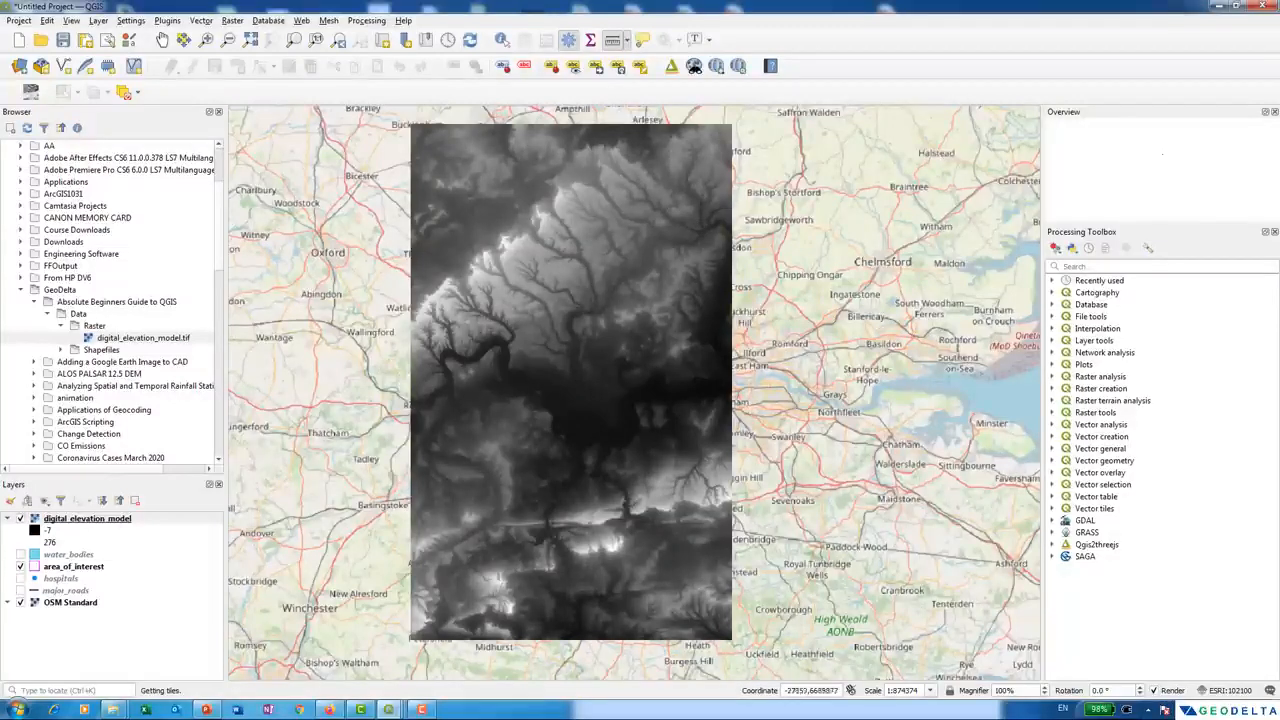
- Move the area_of_interest layer above digital_elevation_model in the layer order
left_click(98, 519)
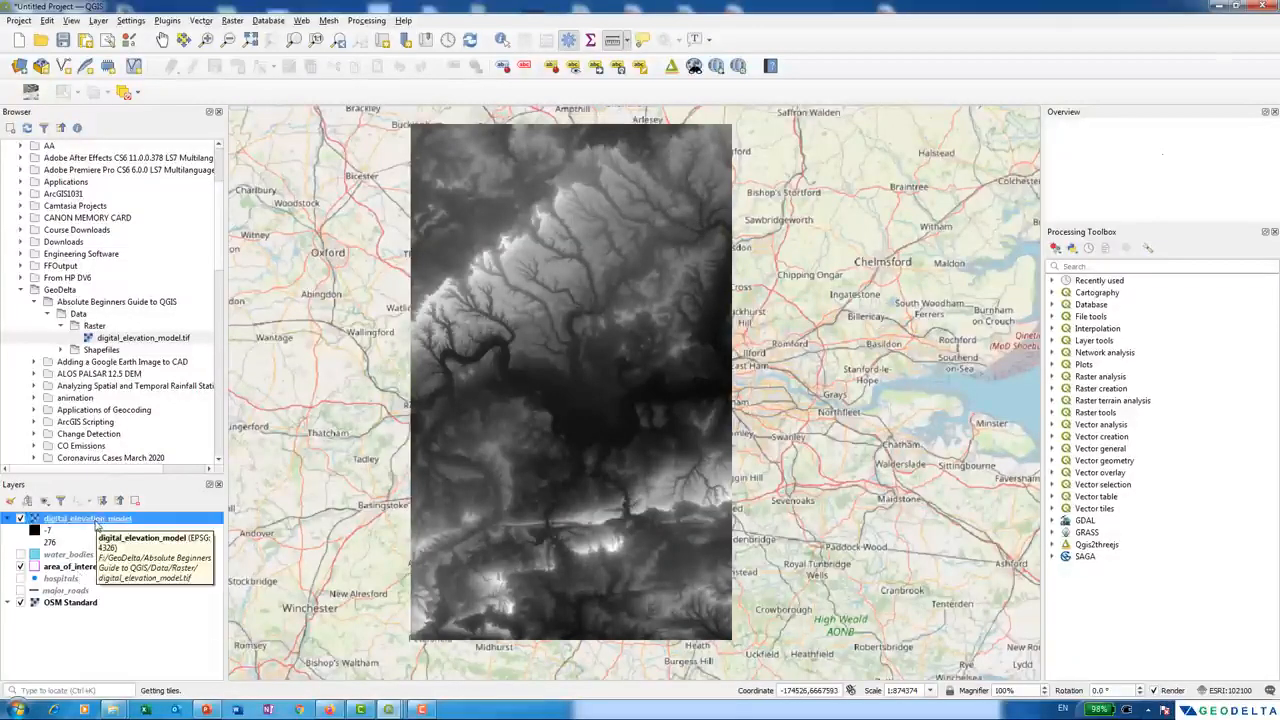
left_click(95, 568)
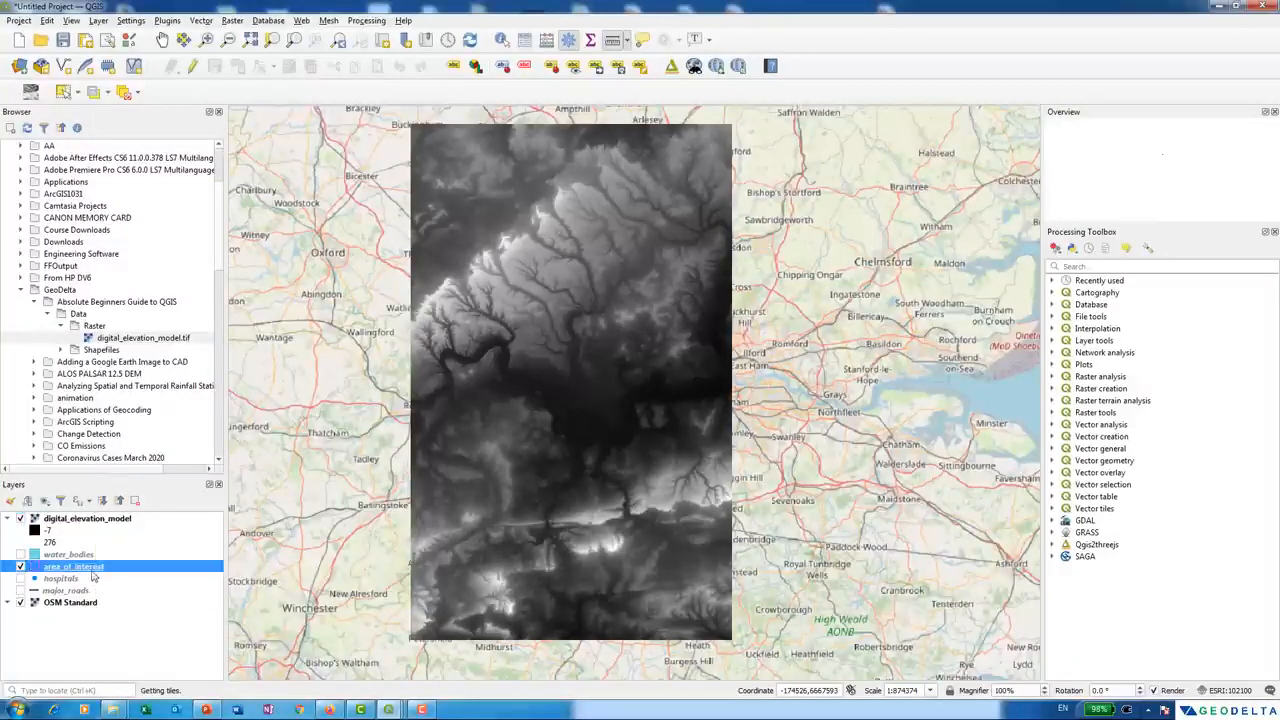
left_click_drag(96, 572, 114, 516)
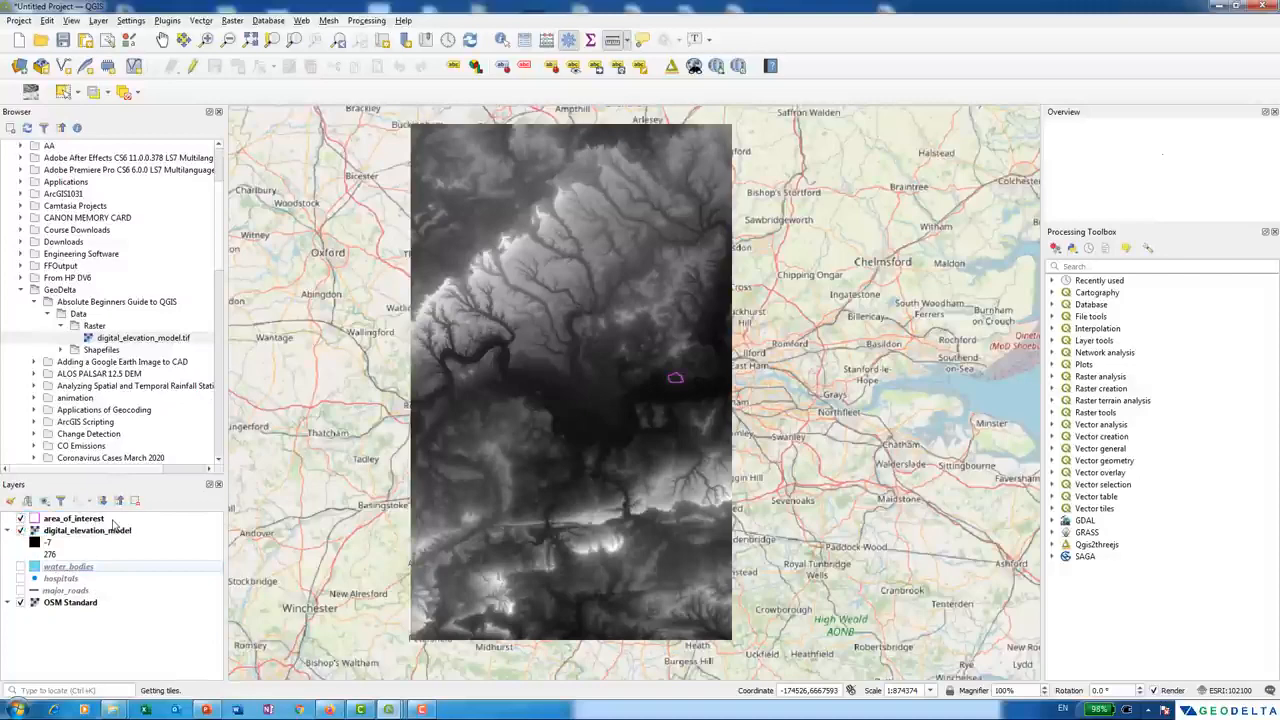
- Identify the digital_elevation_model value at a point near the middle of the area of interest
scroll(685, 378, "up", 2)
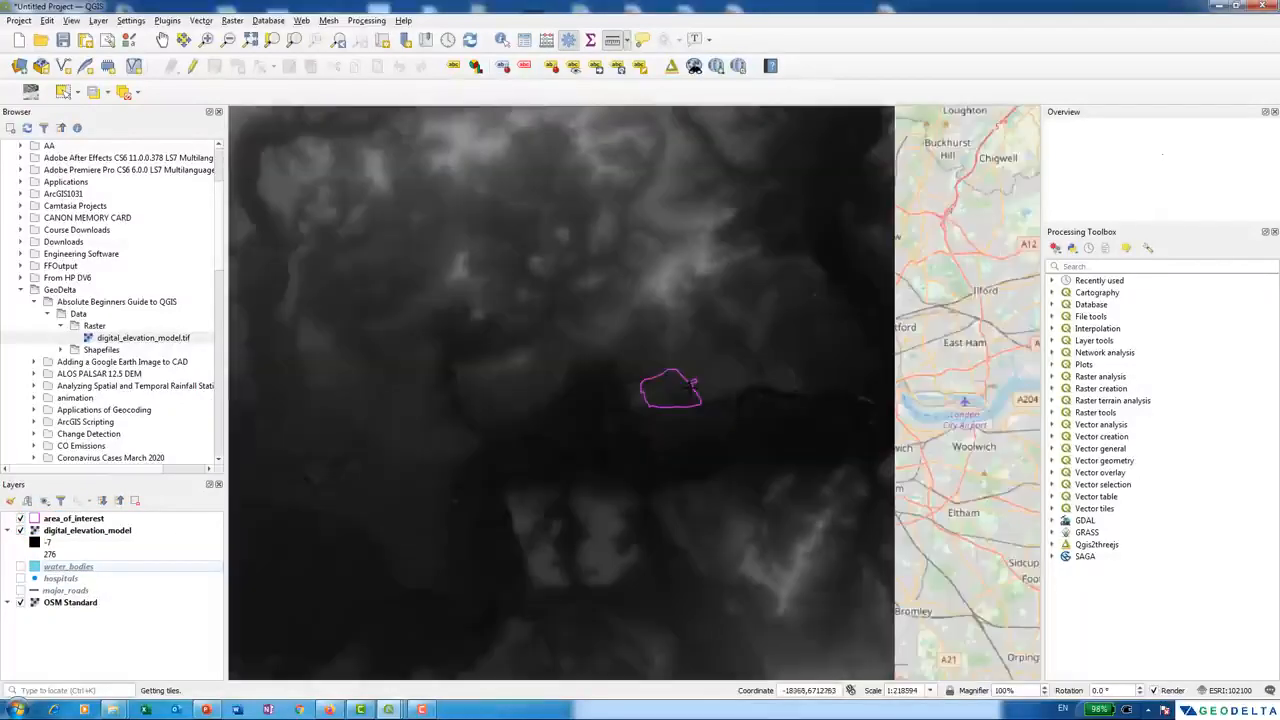
scroll(690, 393, "up", 2)
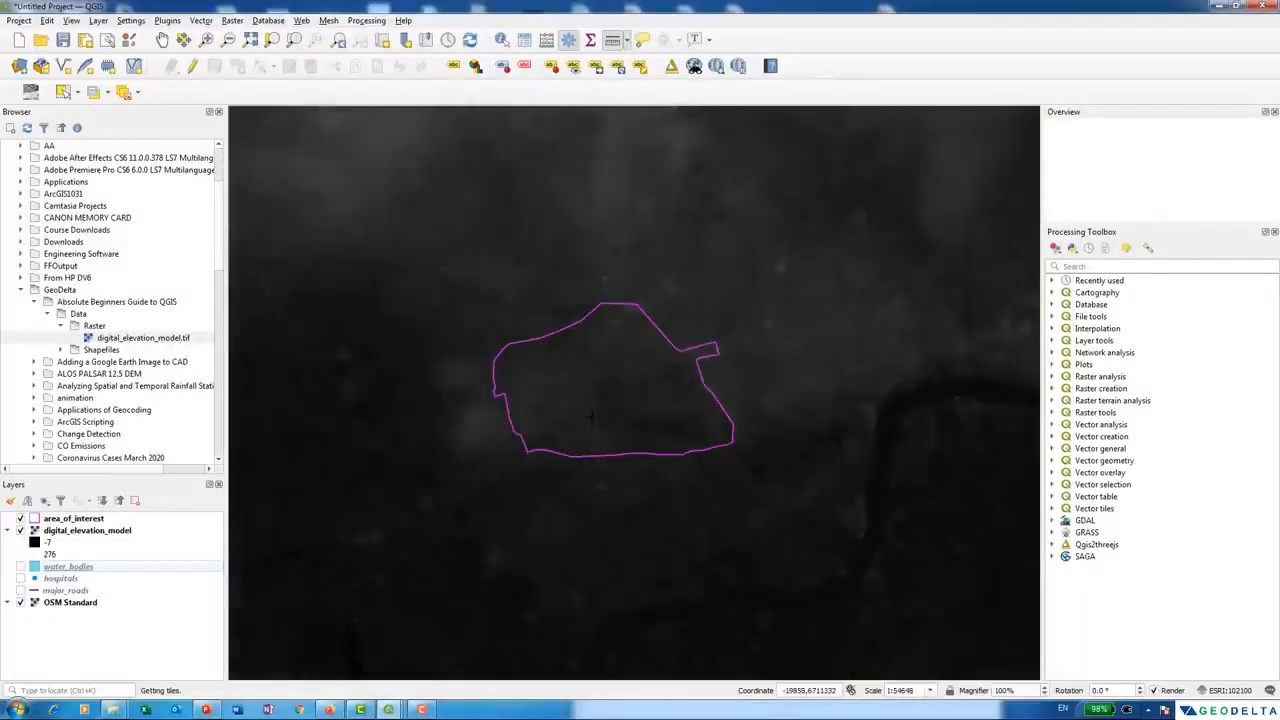
scroll(614, 409, "up", 1)
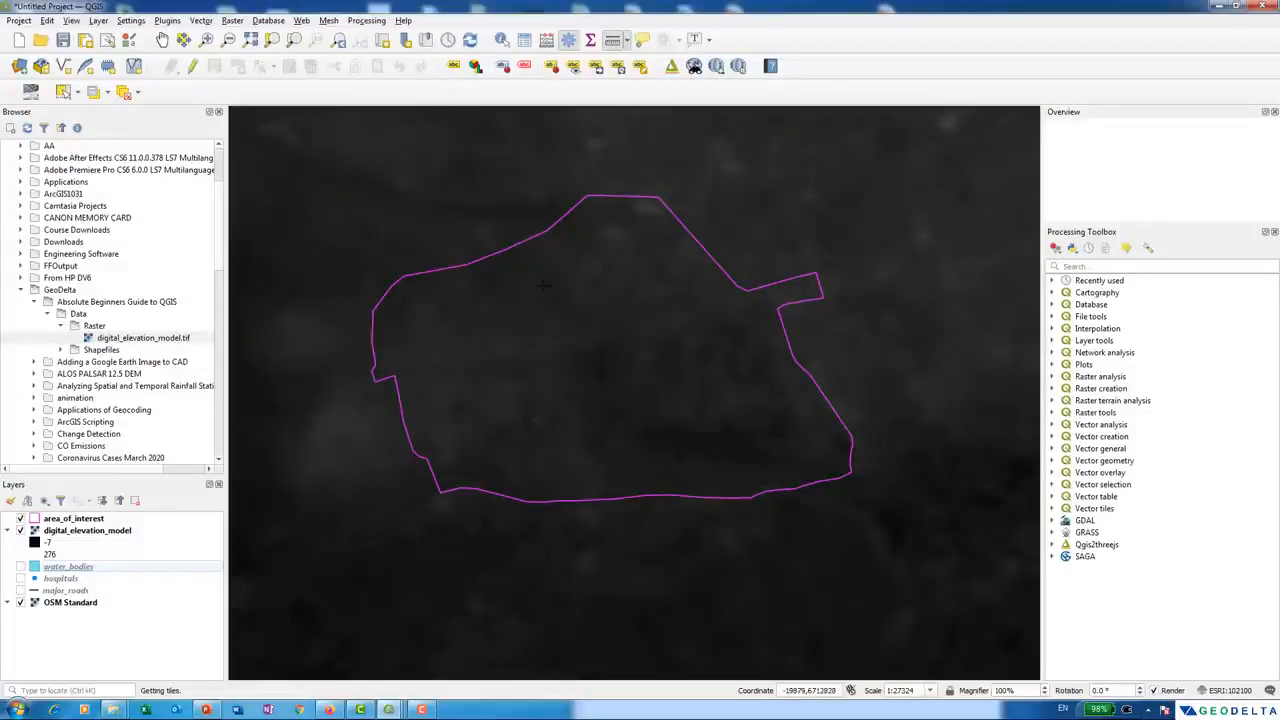
left_click(503, 41)
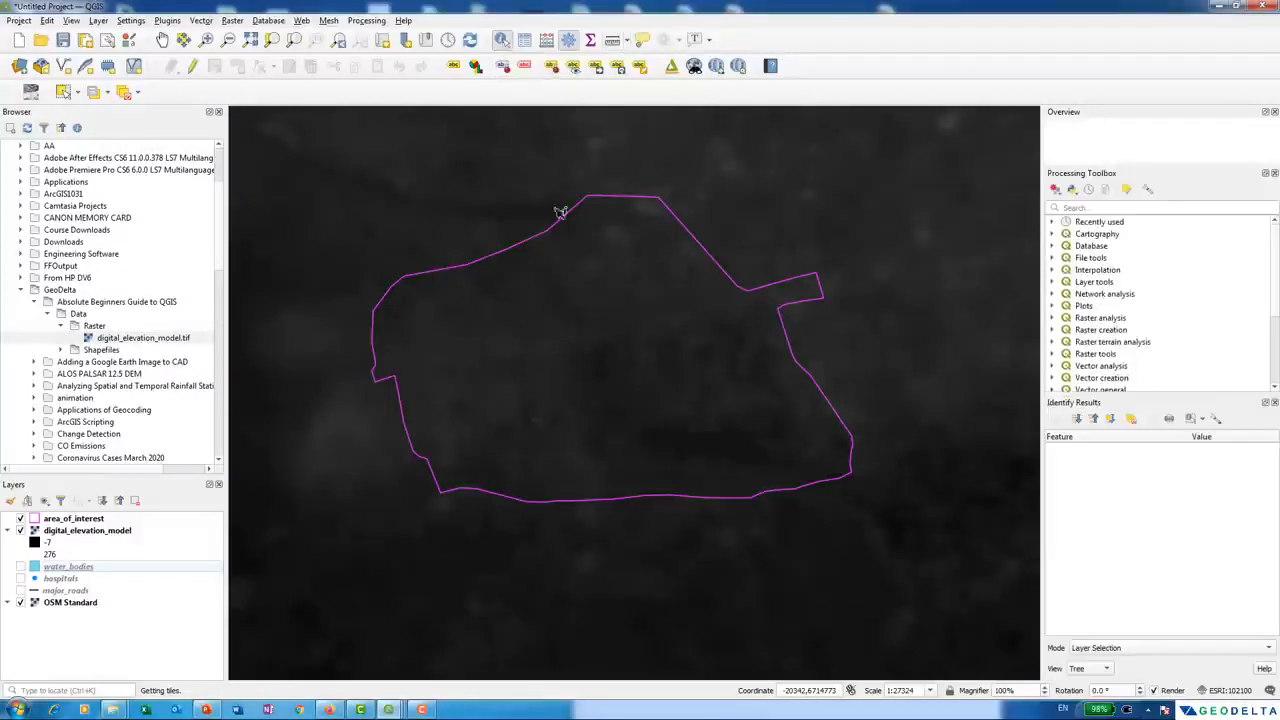
left_click(574, 368)
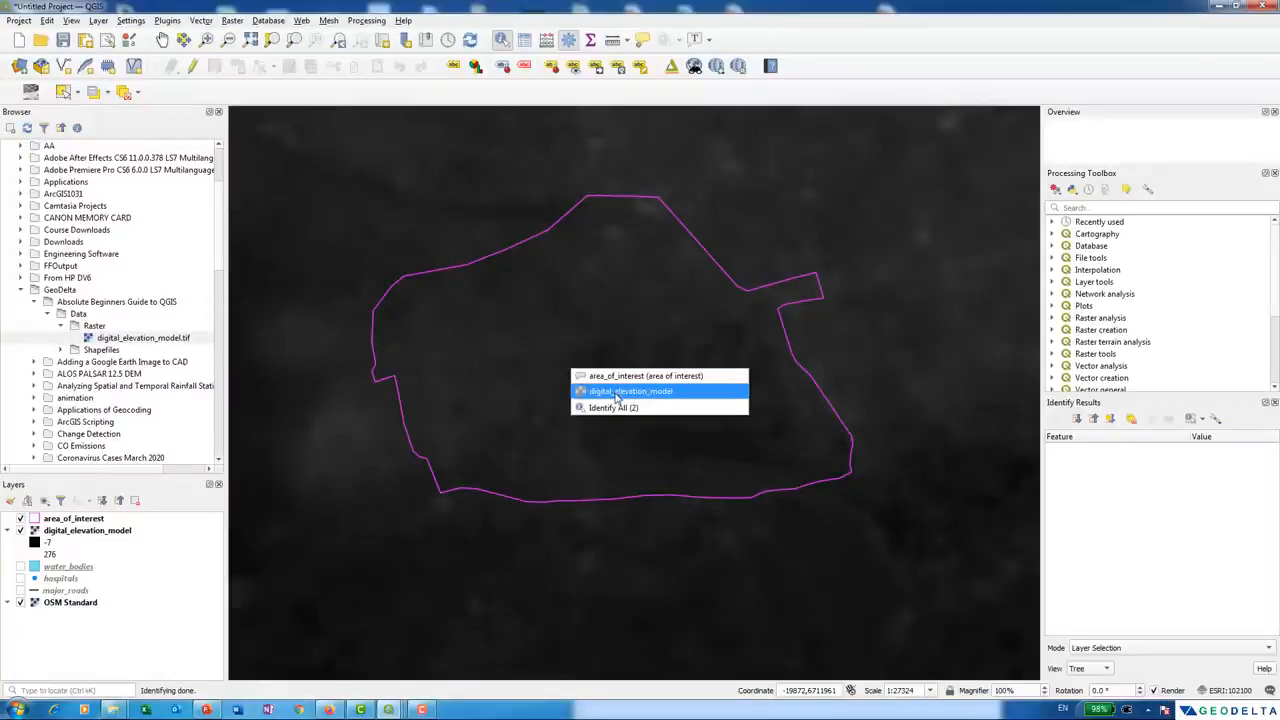
left_click(618, 400)
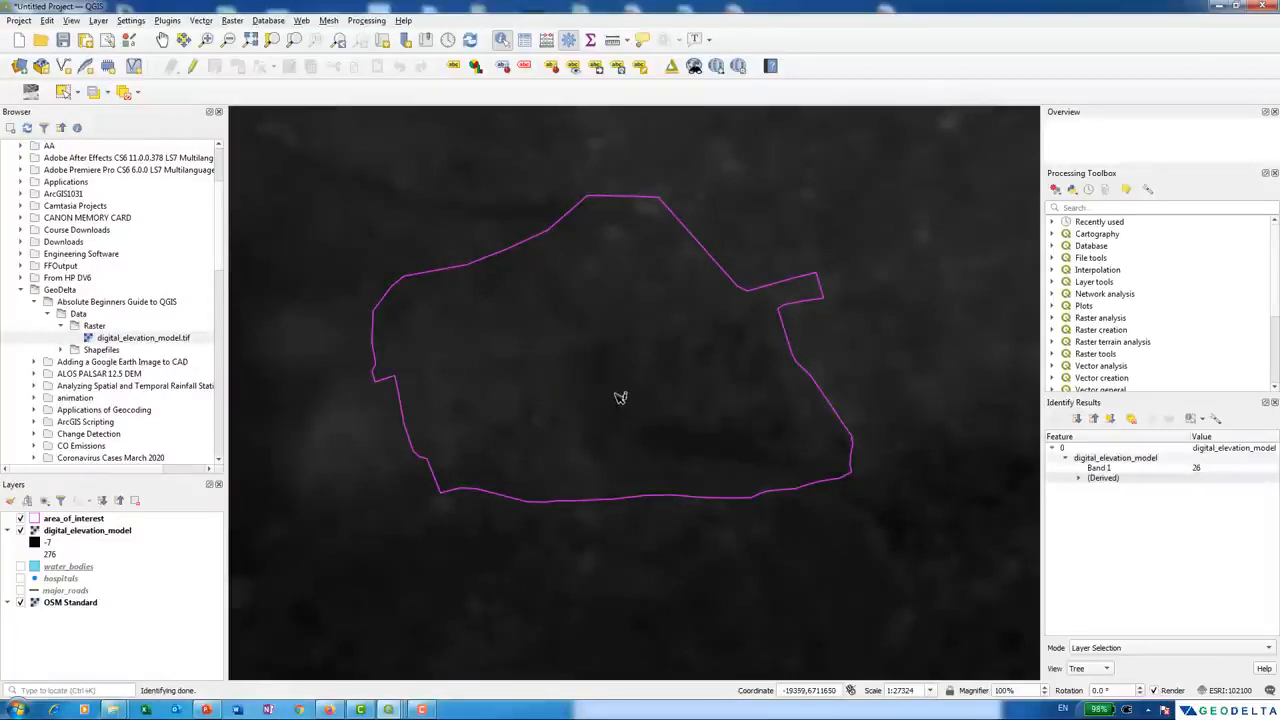
left_click(1205, 470)
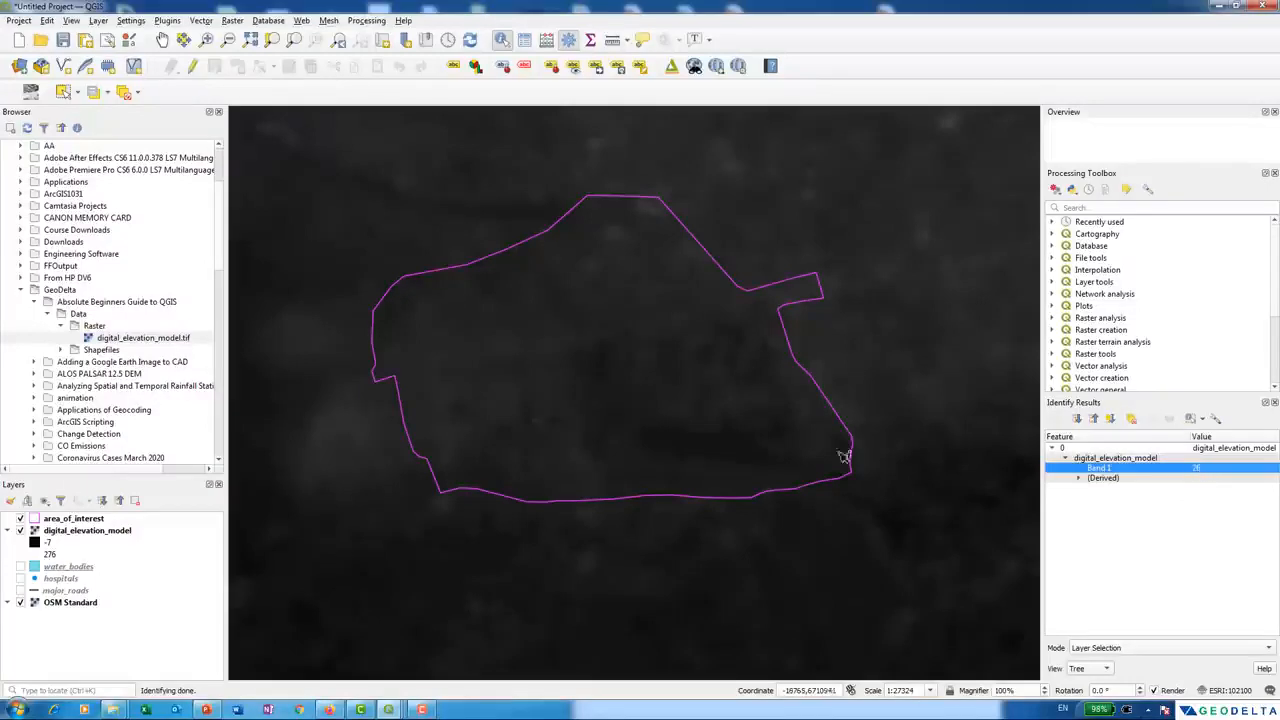
- Identify the digital_elevation_model values in the southeastern part of the area of interest and at the bright spot near its northern edge
right_click(722, 447)
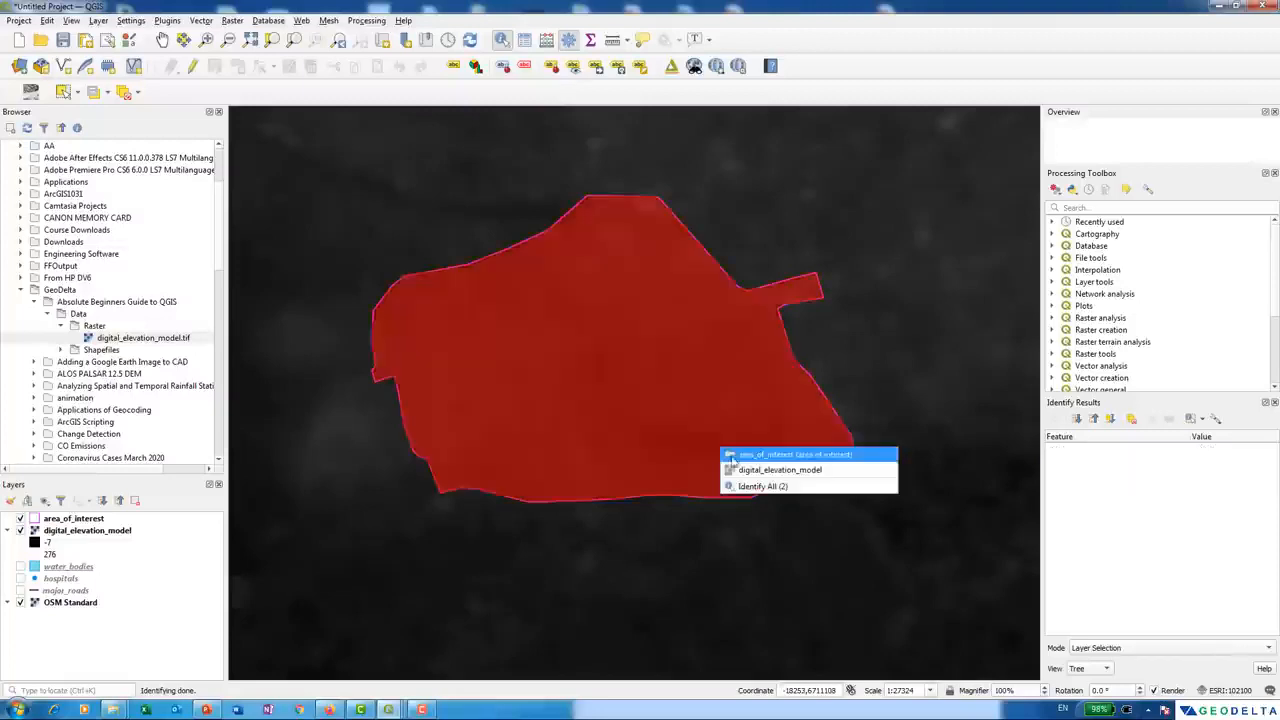
left_click(745, 472)
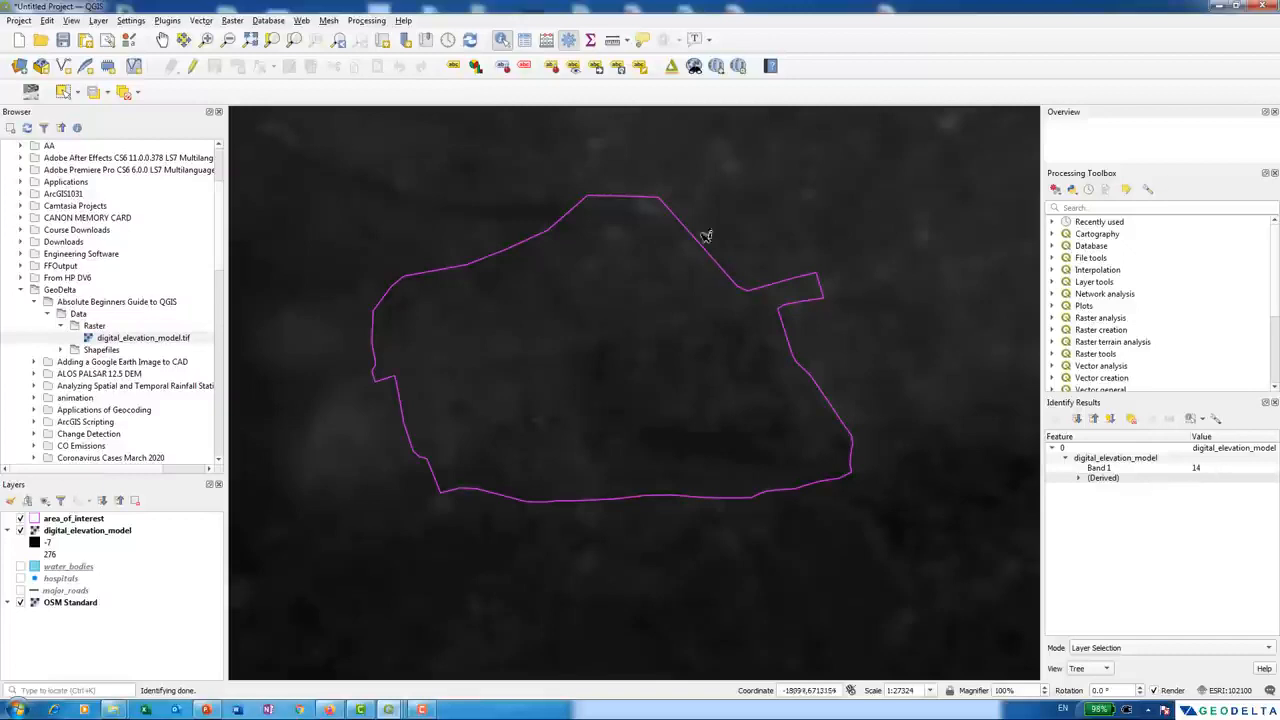
left_click_drag(614, 223, 582, 251)
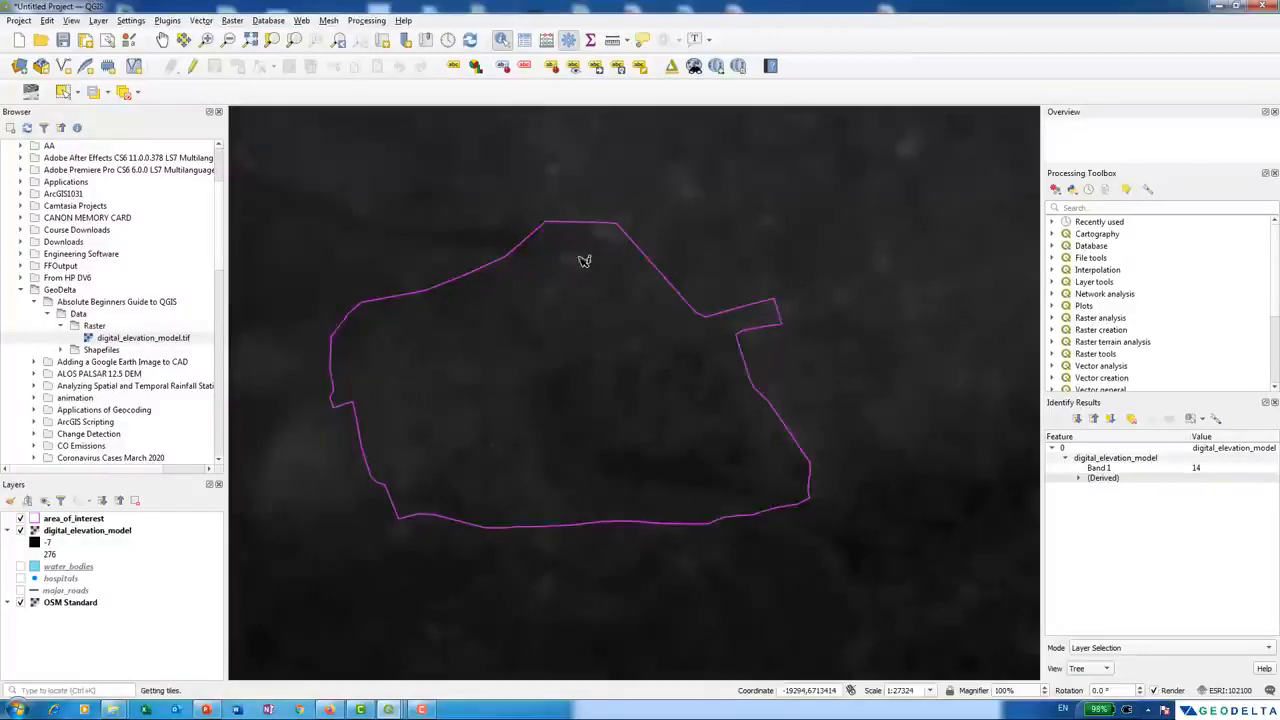
scroll(581, 254, "up", 1)
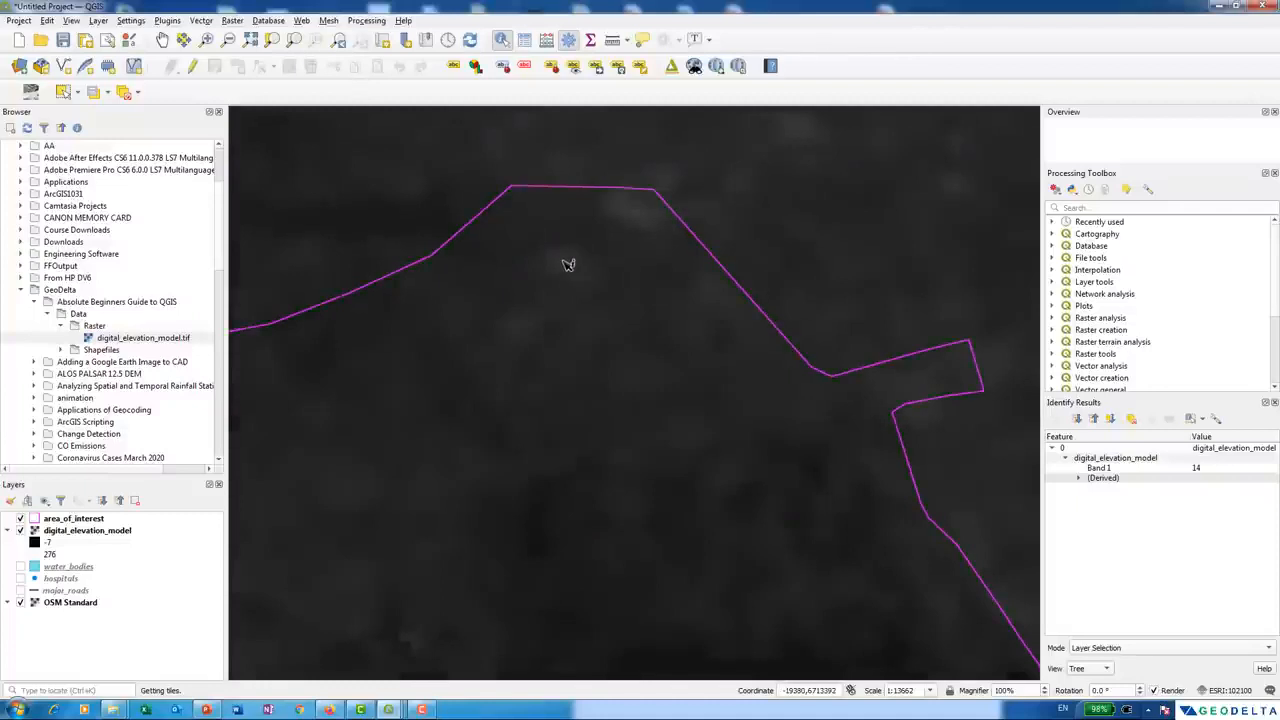
left_click(567, 264)
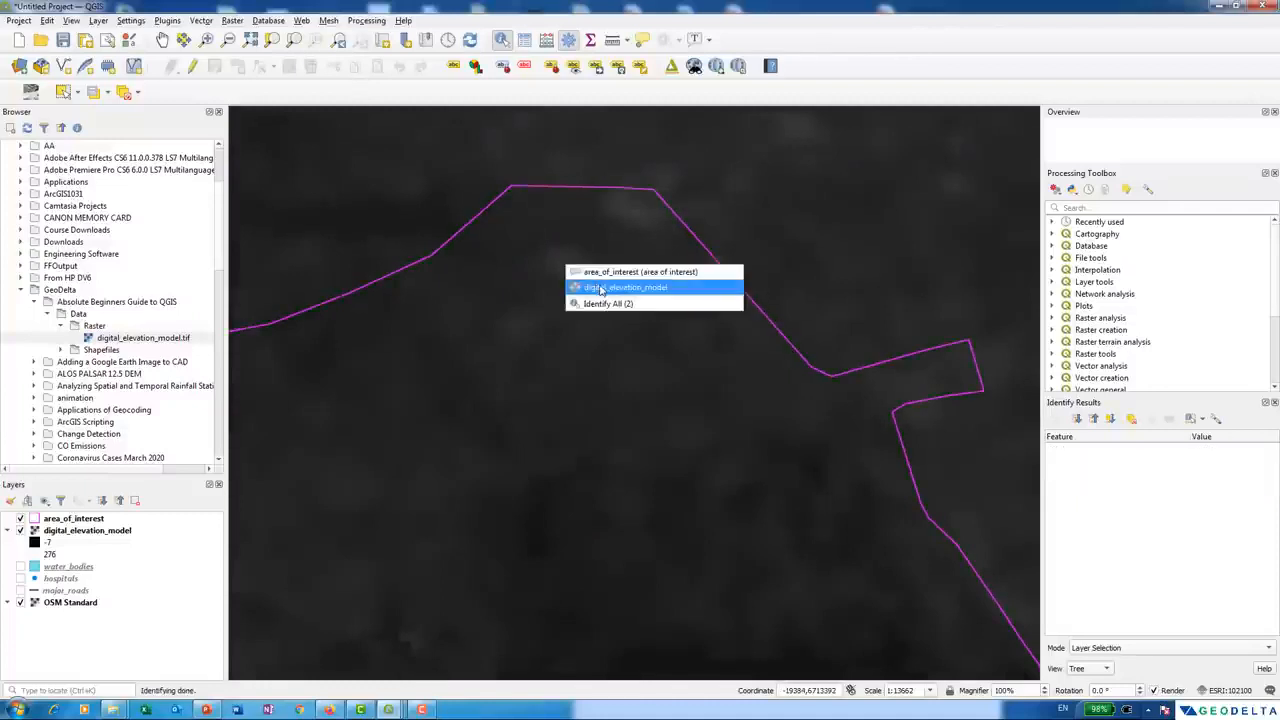
left_click(602, 289)
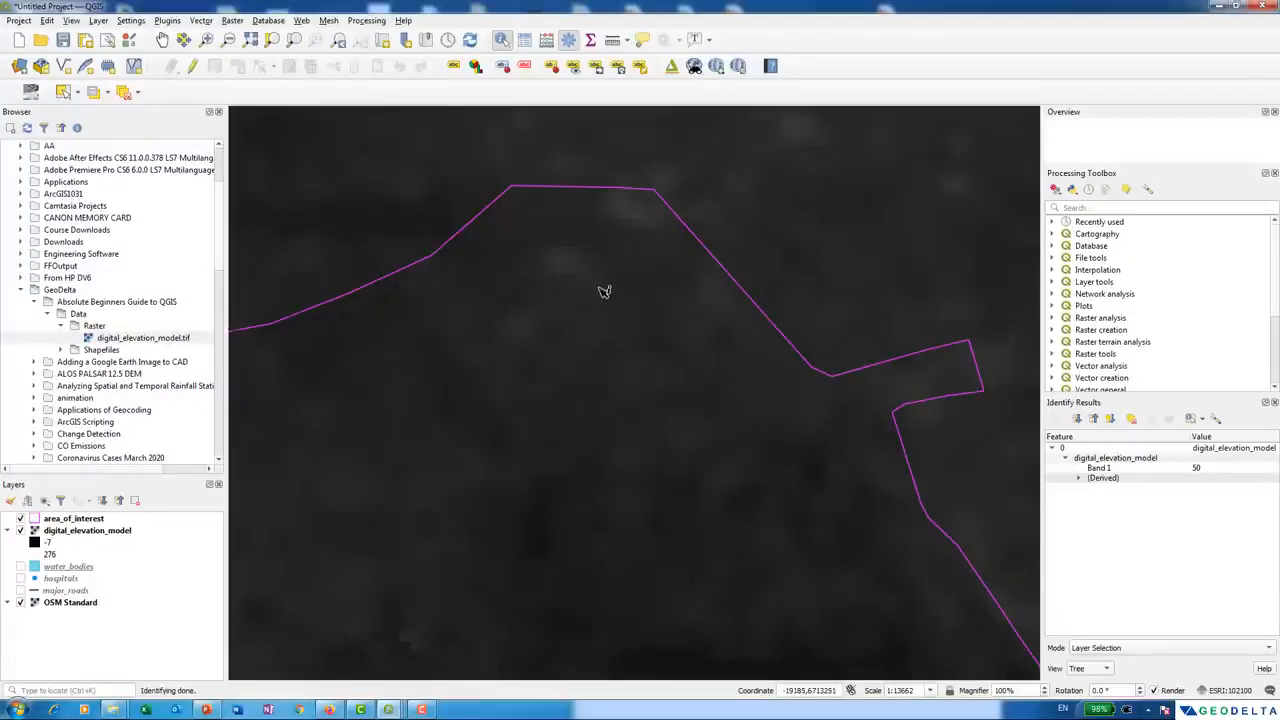
left_click(1206, 470)
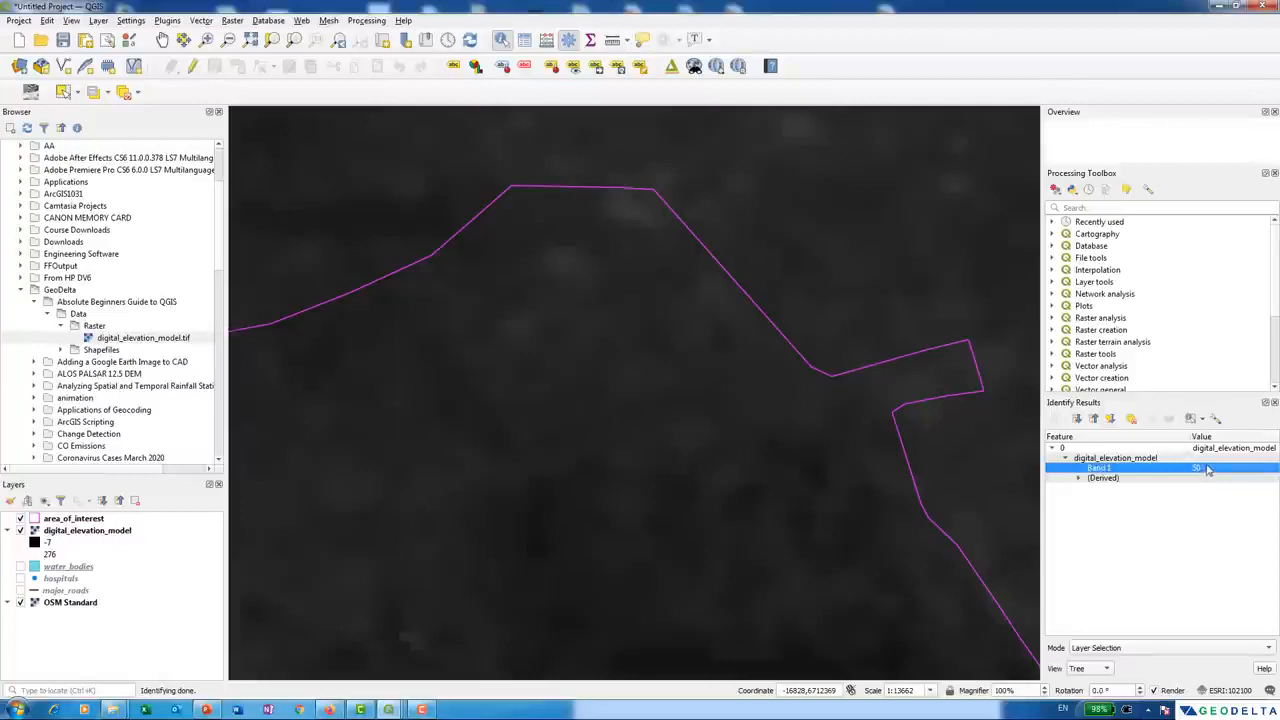
scroll(756, 471, "down", 1)
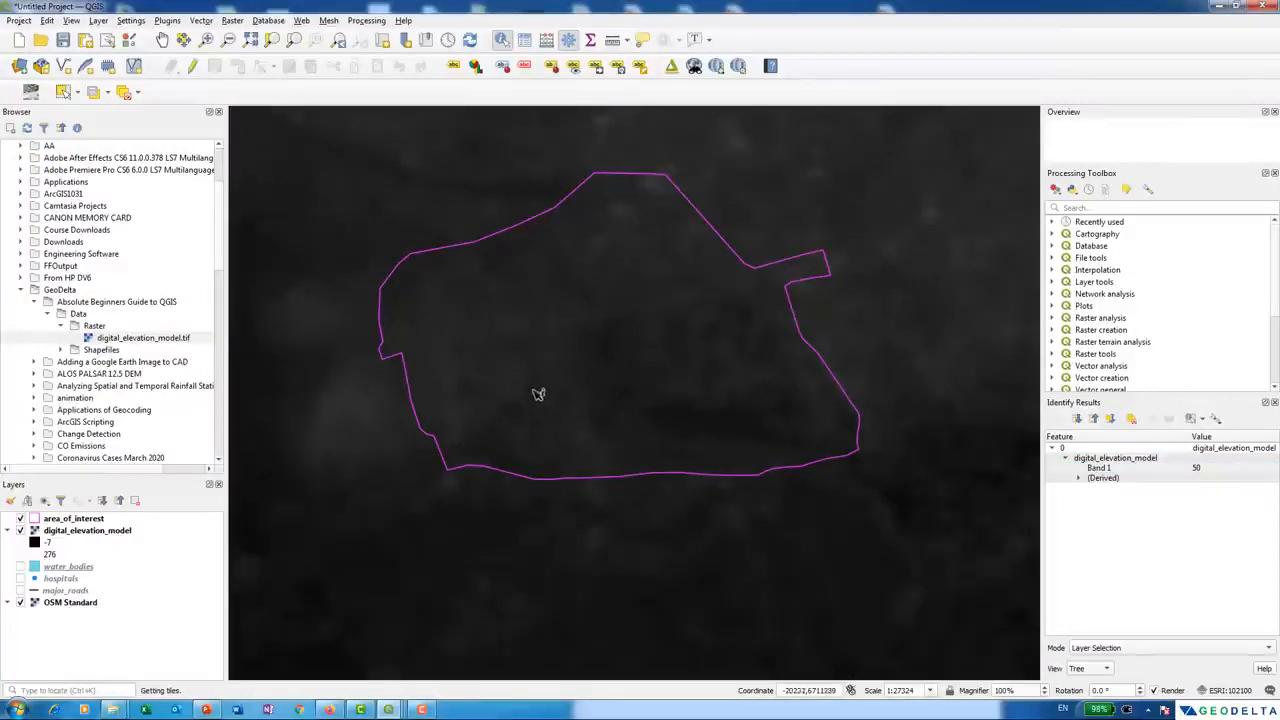
scroll(504, 370, "down", 4)
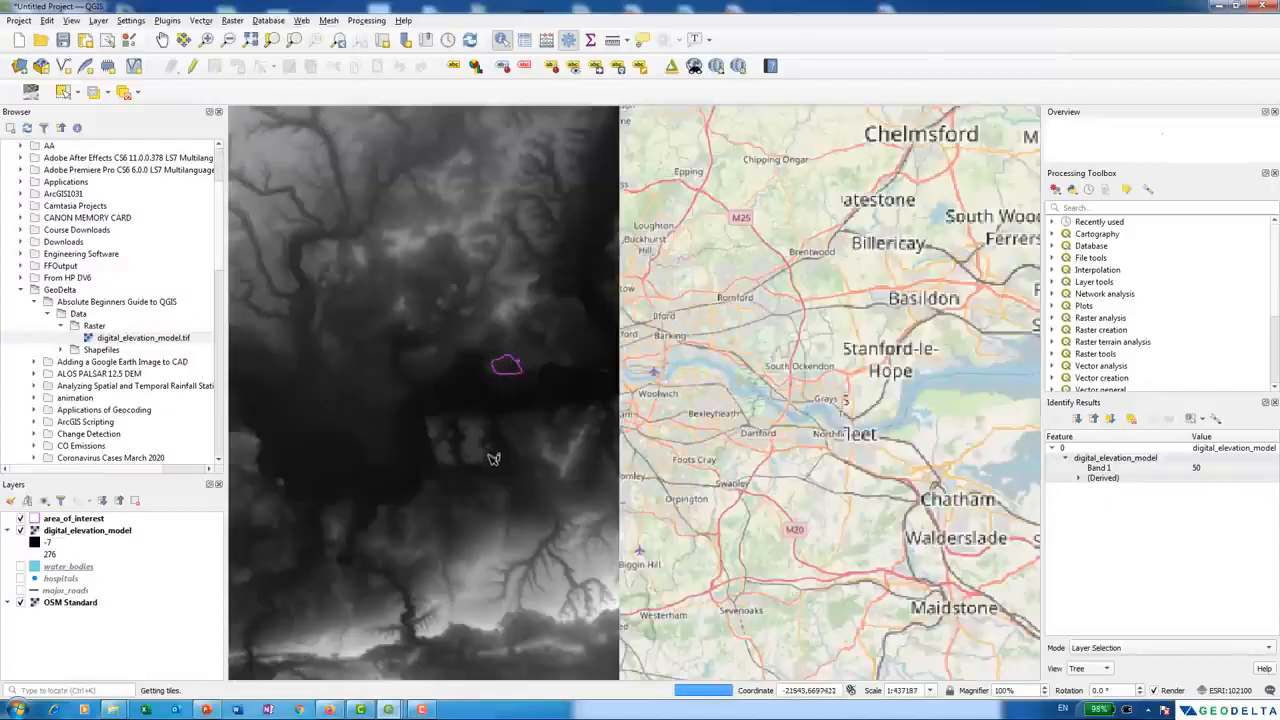
left_click_drag(493, 456, 694, 436)
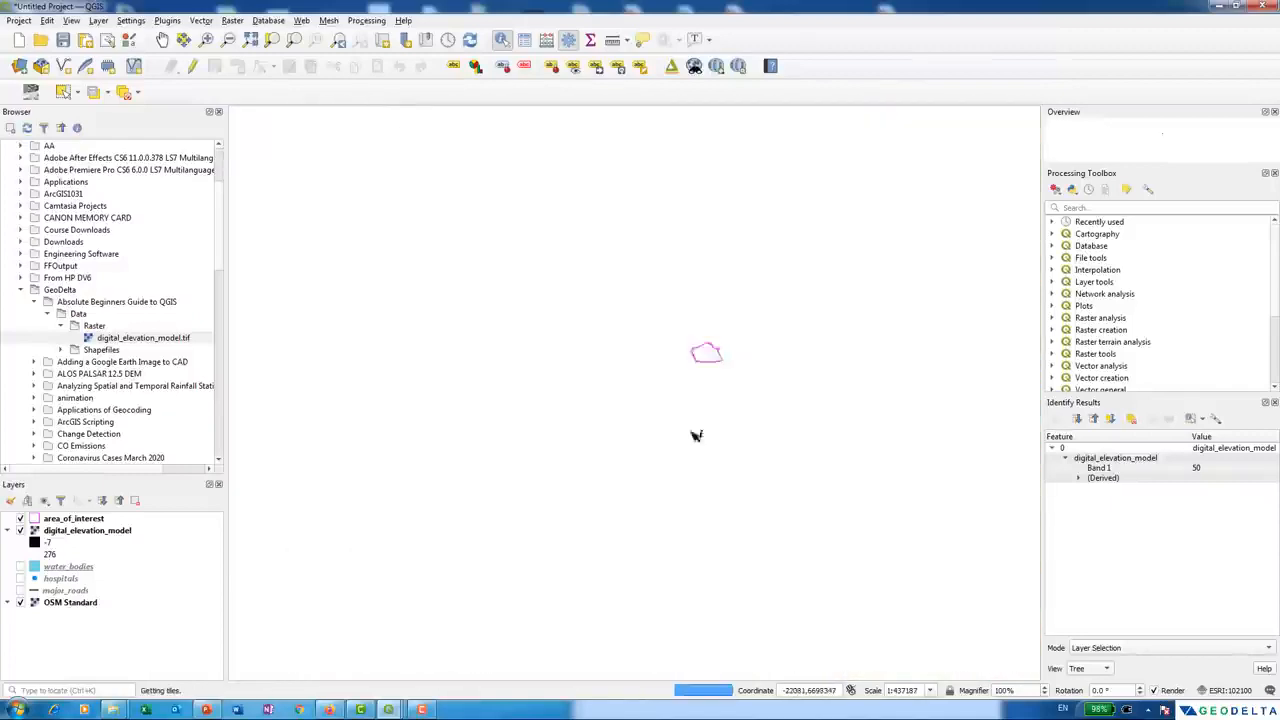
- Render the digital_elevation_model layer as Singleband pseudocolor with the Spectral color ramp
scroll(585, 276, "down", 1)
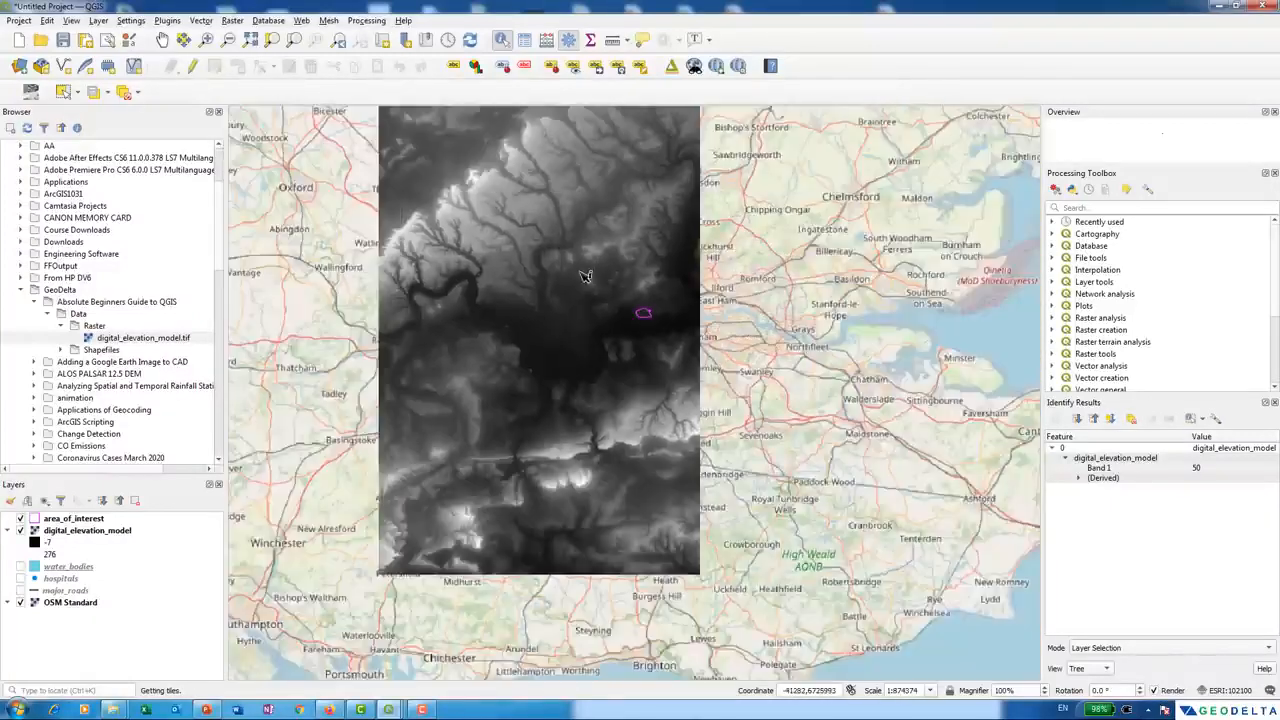
left_click(104, 532)
right_click(104, 532)
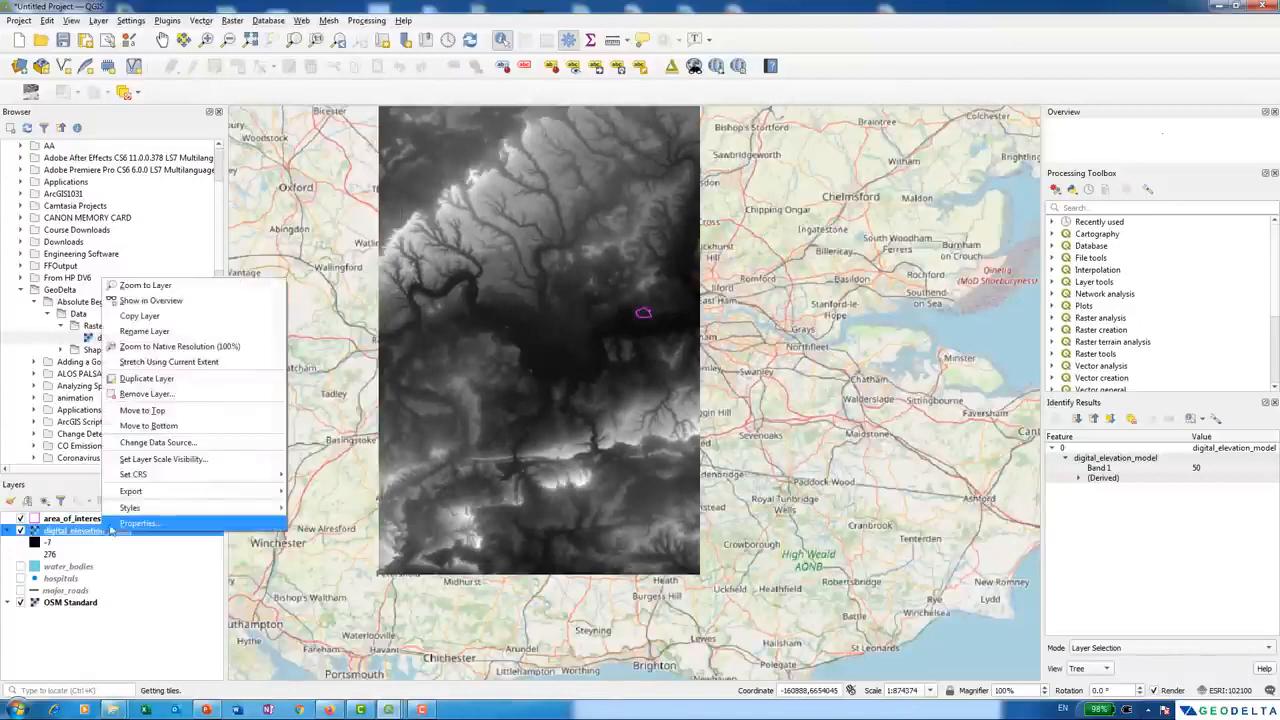
left_click(136, 524)
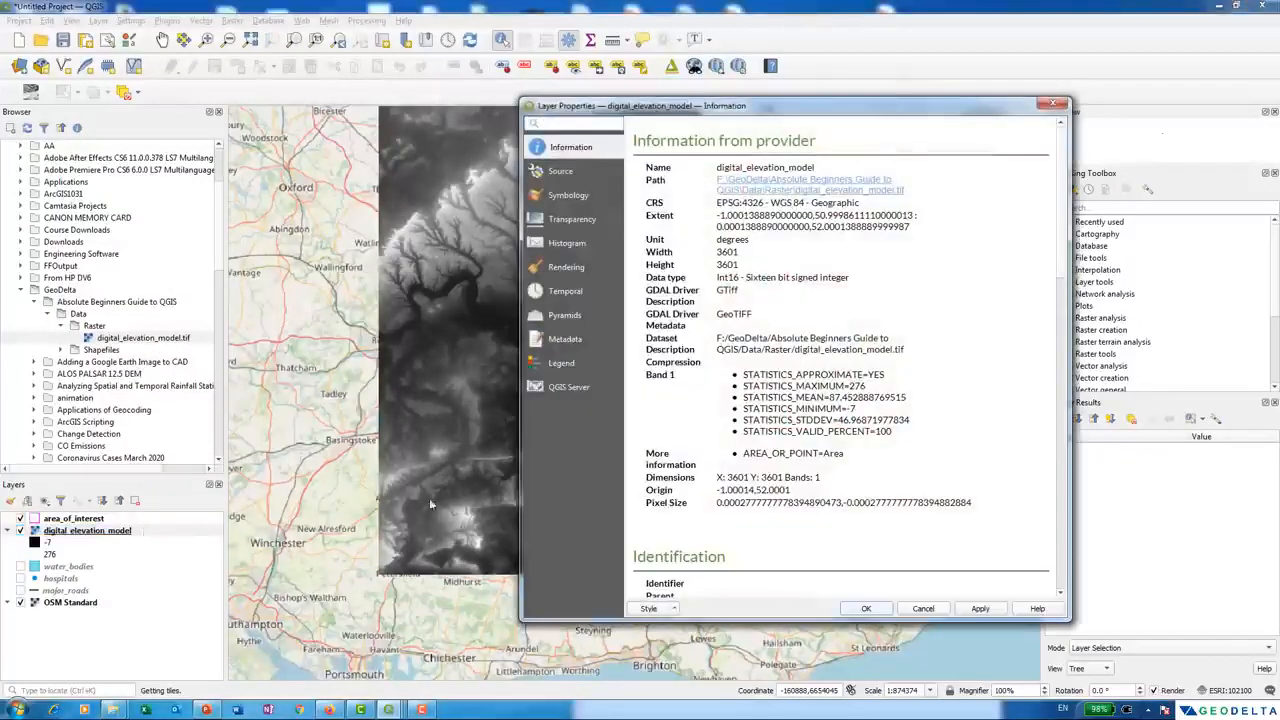
left_click(575, 197)
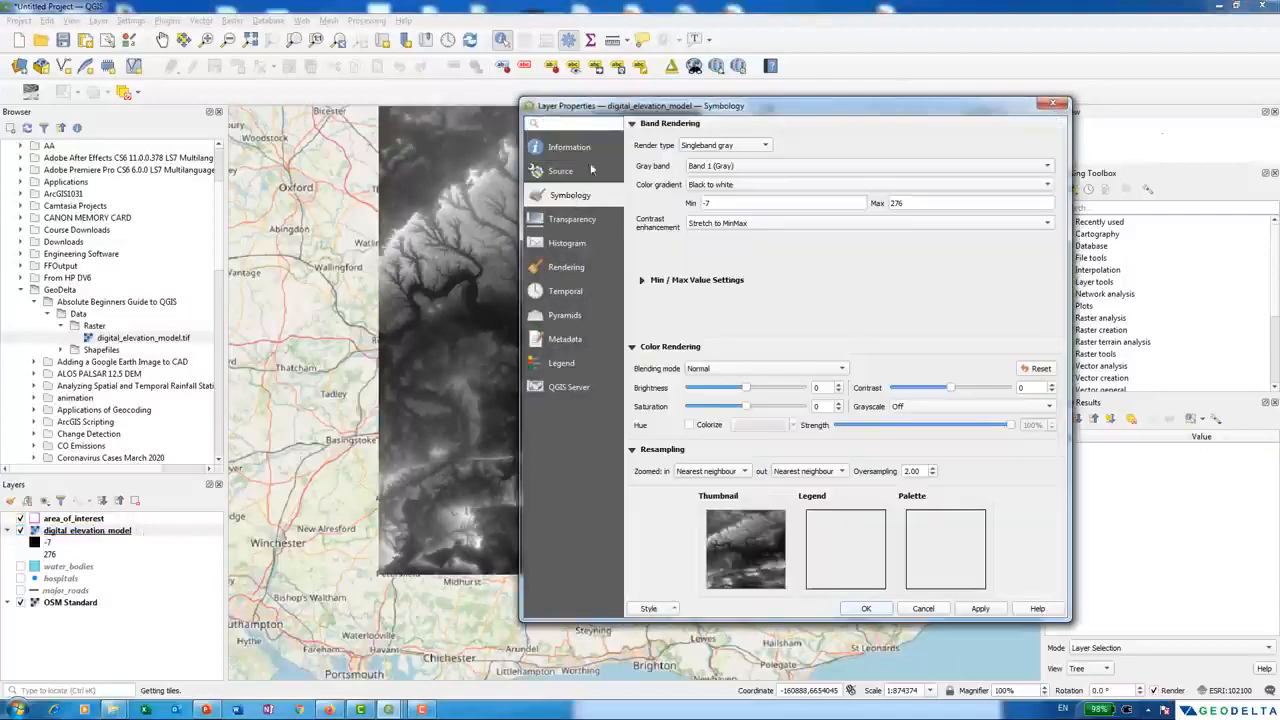
left_click_drag(616, 108, 361, 78)
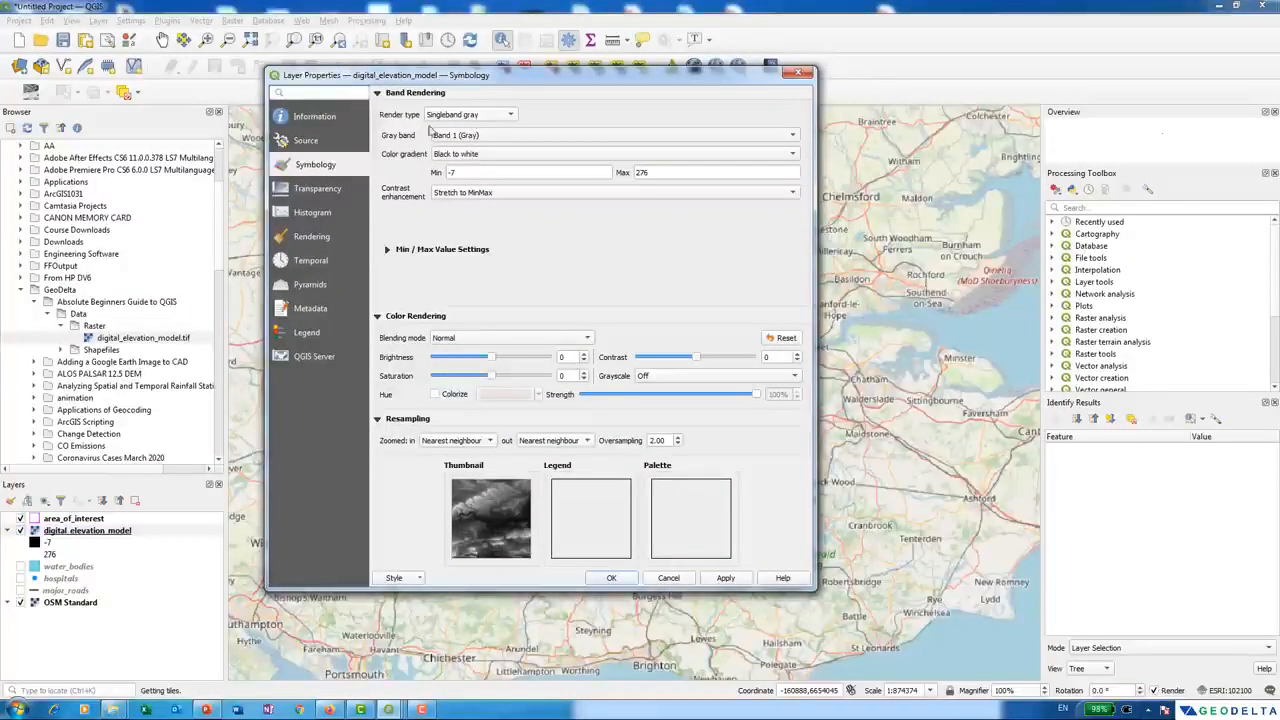
left_click(485, 118)
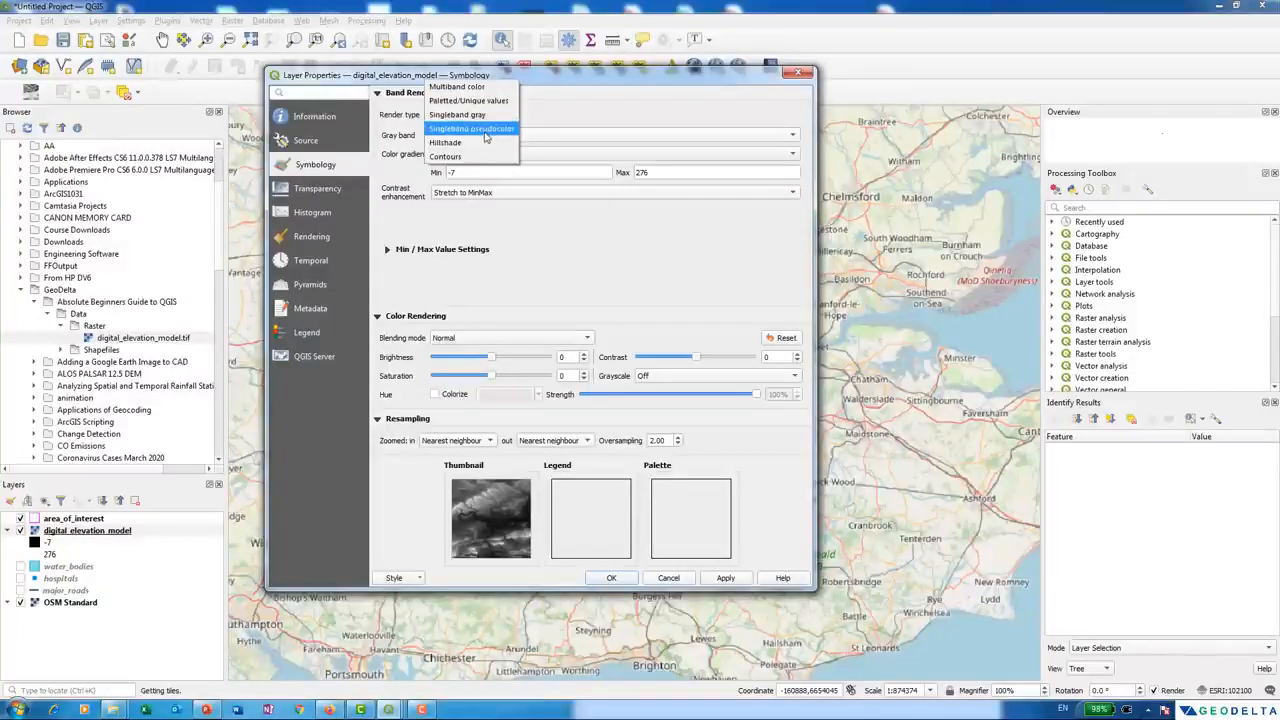
left_click(484, 133)
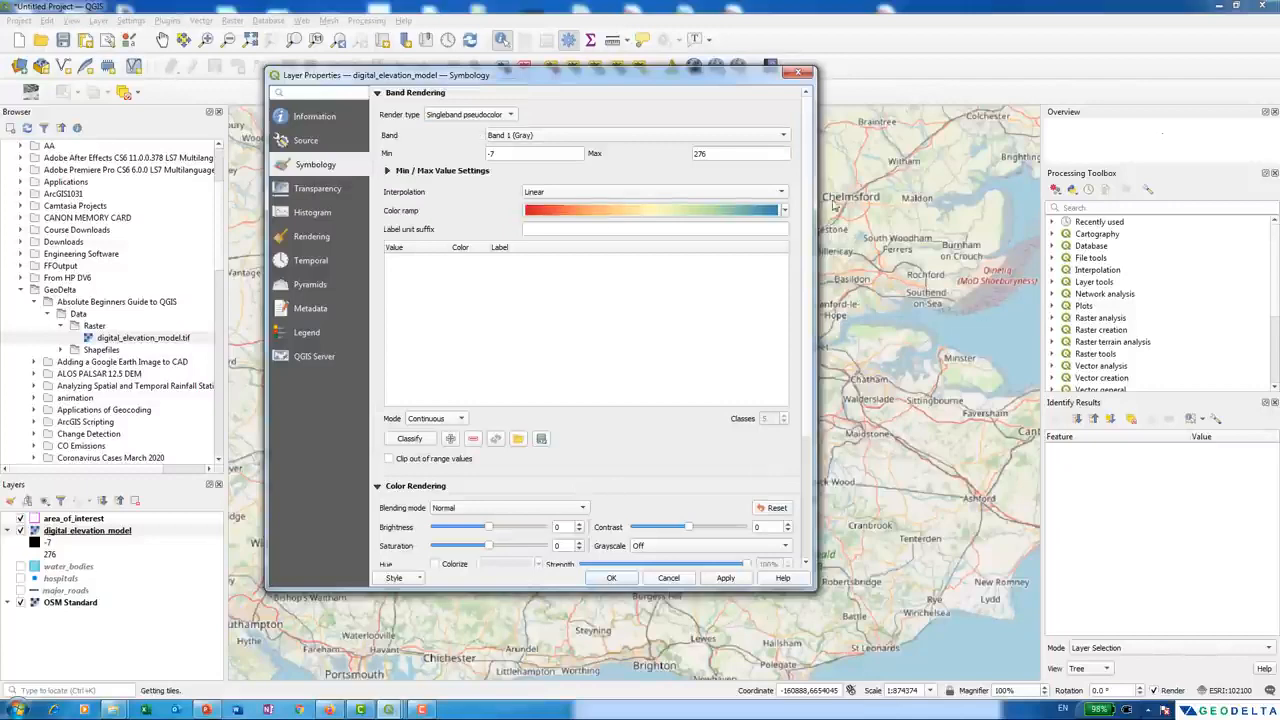
left_click_drag(543, 77, 997, 67)
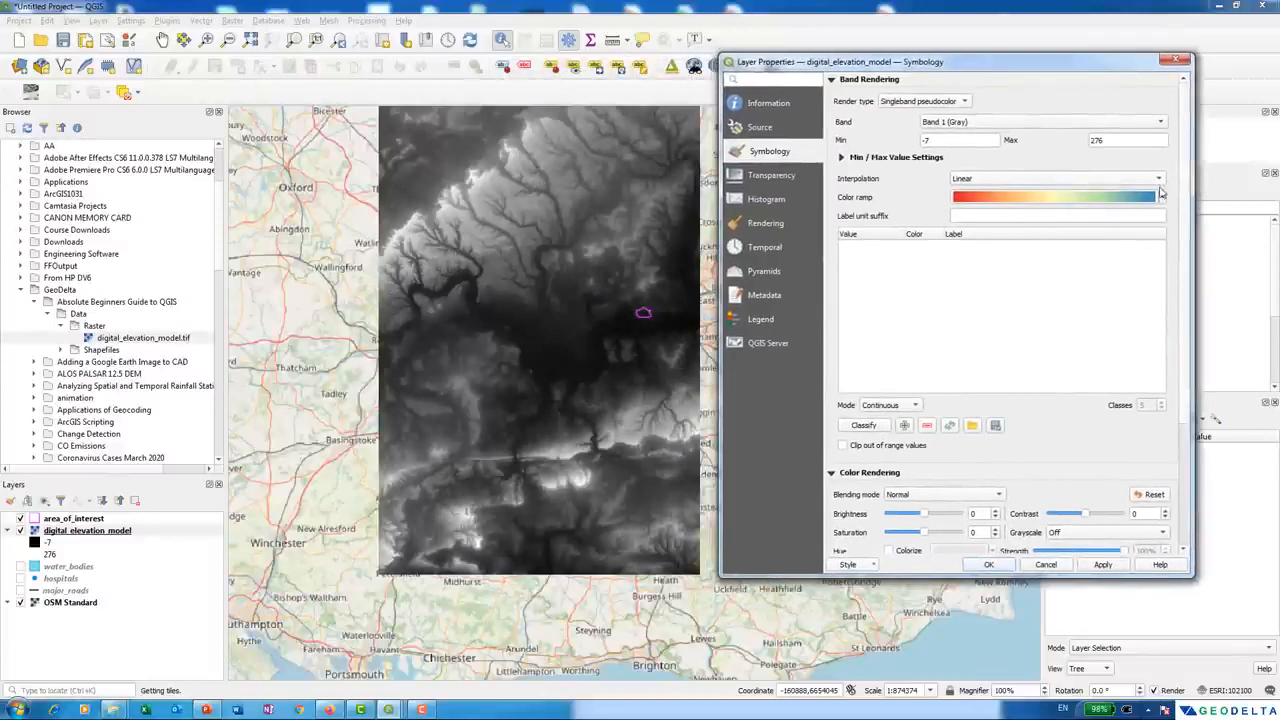
left_click(1162, 198)
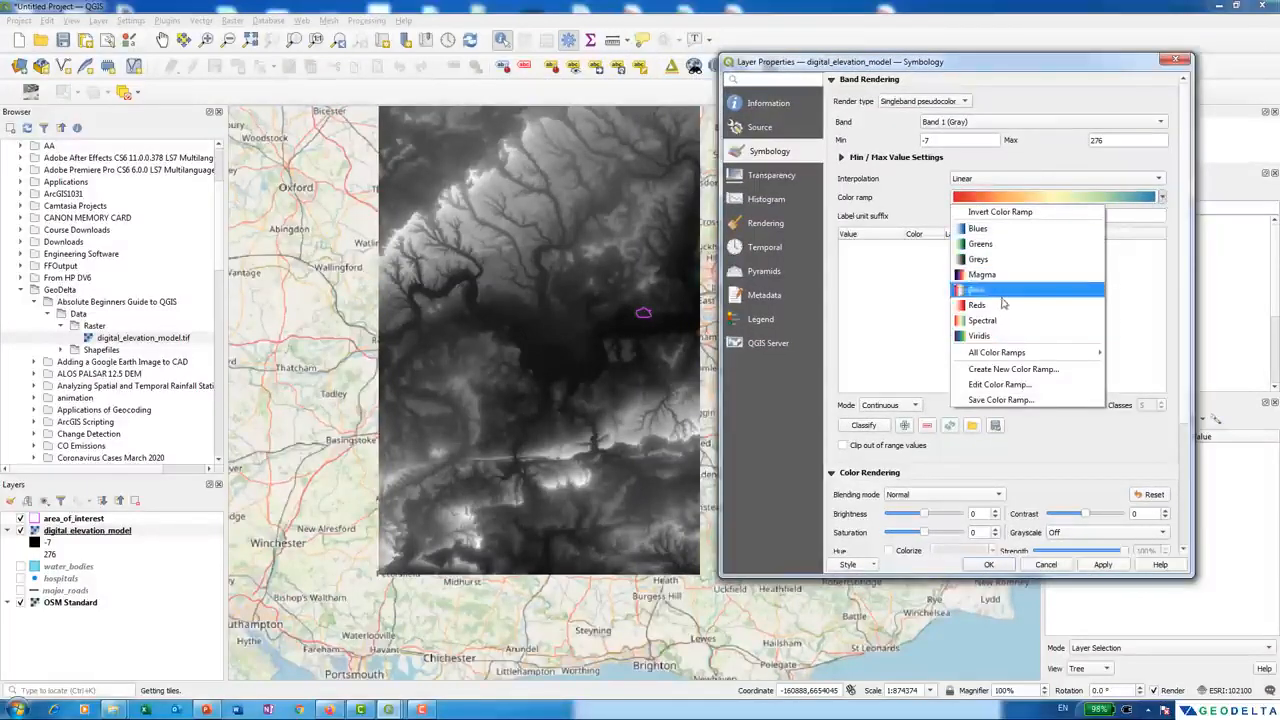
mouse_move(1017, 356)
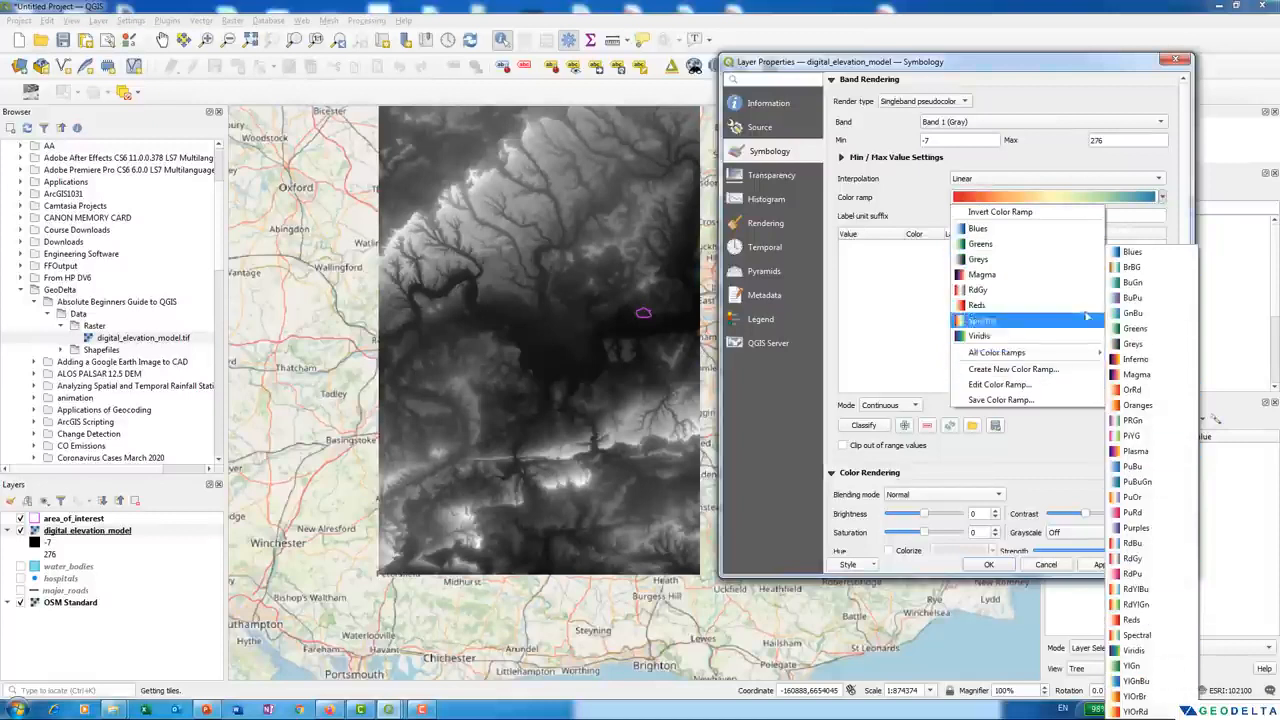
left_click(1012, 320)
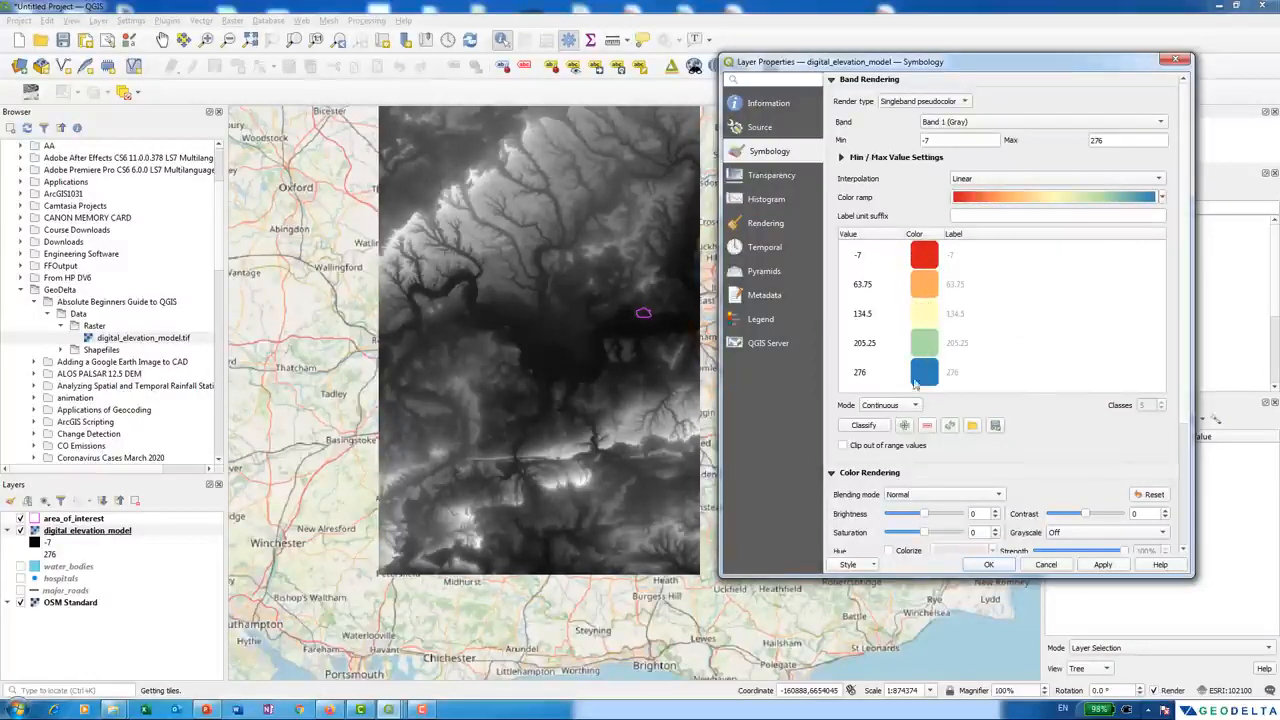
- Classify the elevation values in Equal Interval mode with 20 classes, apply the symbology and accept it
left_click(899, 408)
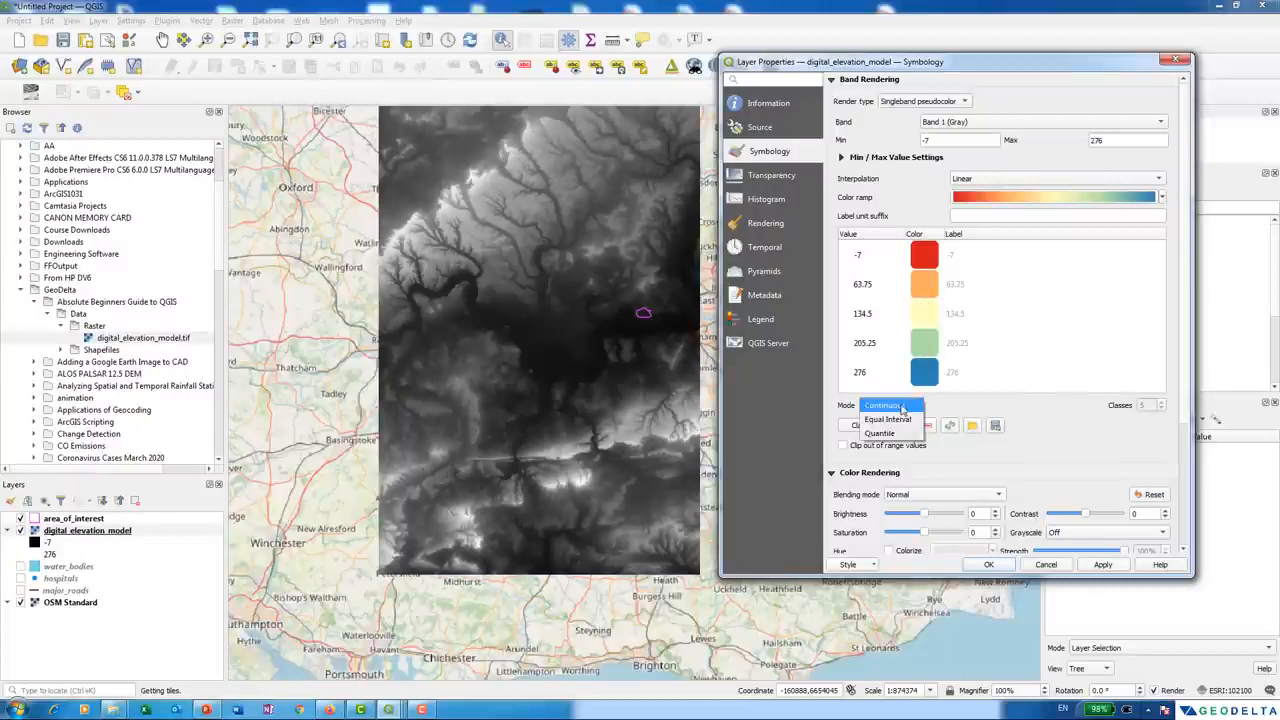
left_click(900, 419)
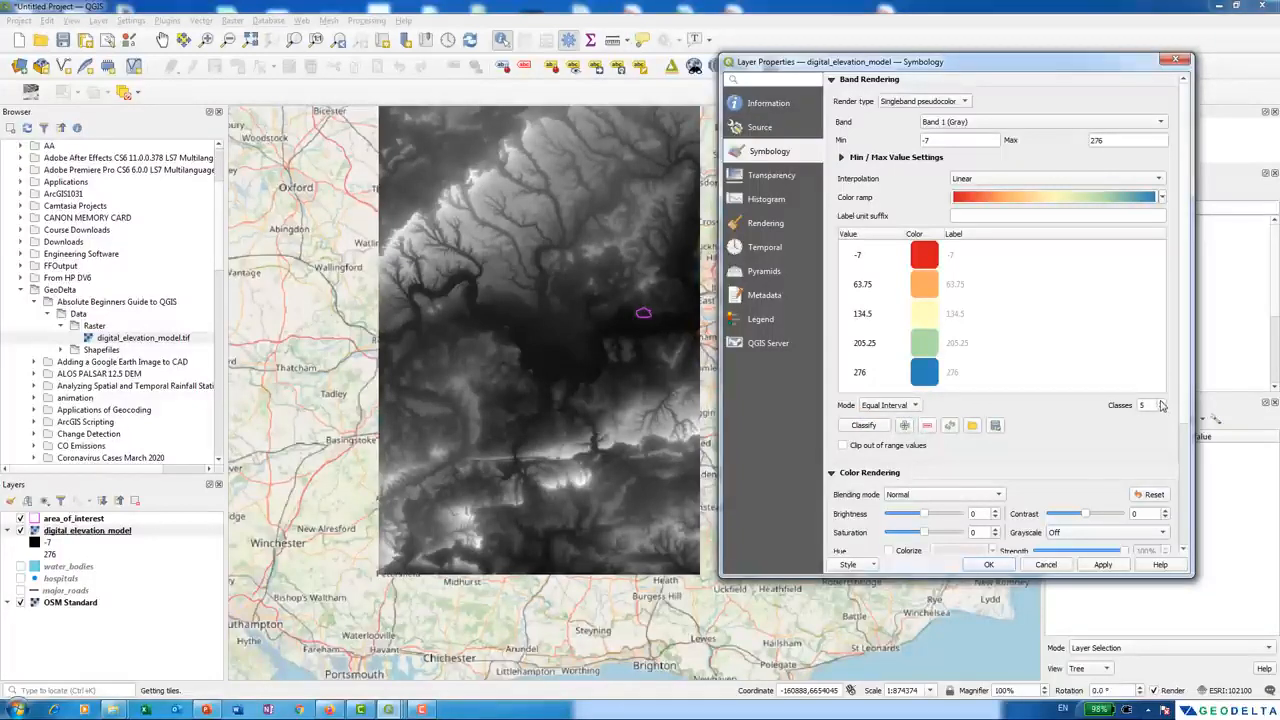
key("BackSpace")
type("20")
left_click_drag(1162, 264, 1140, 236)
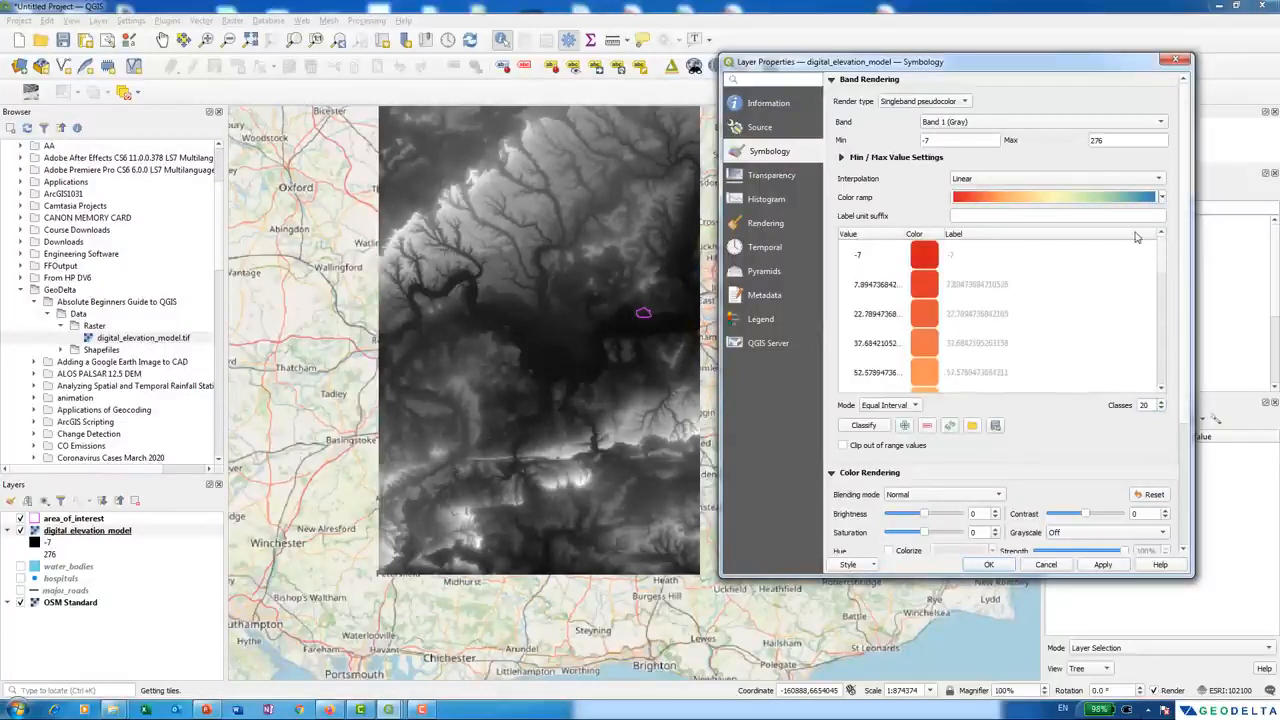
left_click(1101, 565)
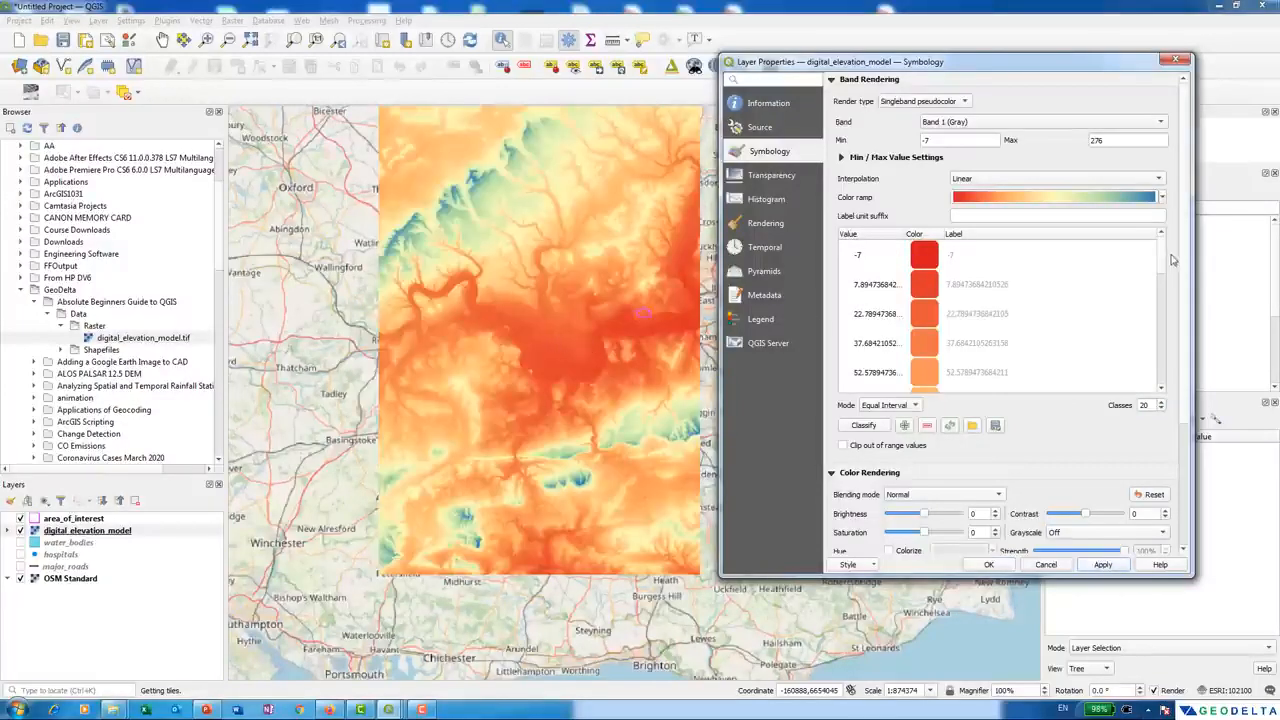
left_click_drag(1162, 262, 1155, 380)
scroll(1155, 380, "up", 5)
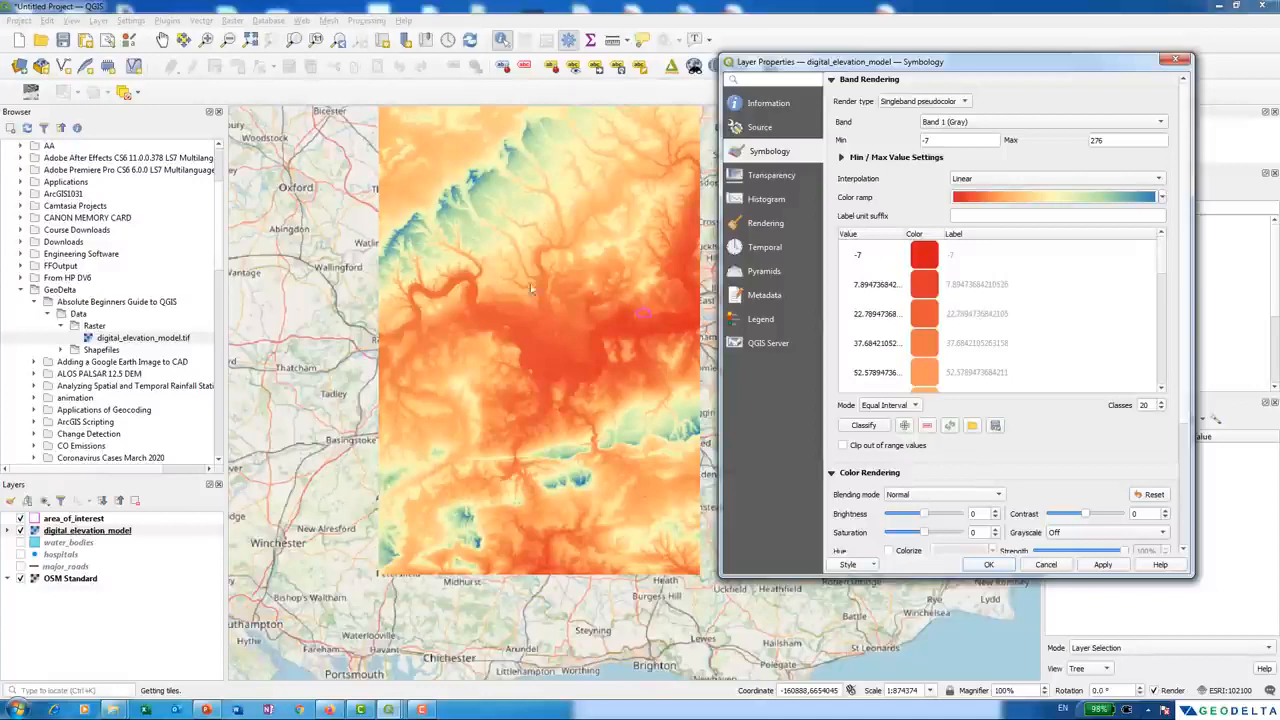
key("Return")
- Expand the digital_elevation_model legend and enlarge the Layers panel to fit all of its elevation classes
left_click(8, 530)
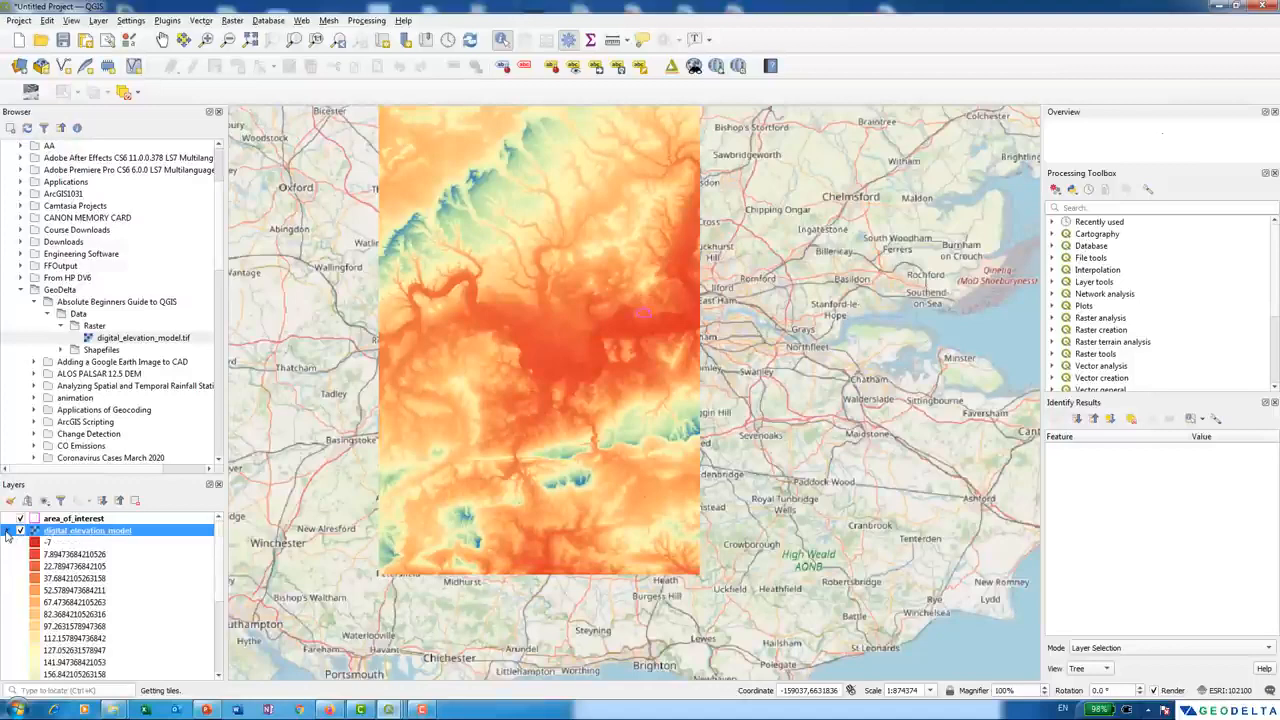
scroll(160, 590, "down", 4)
scroll(160, 590, "up", 3)
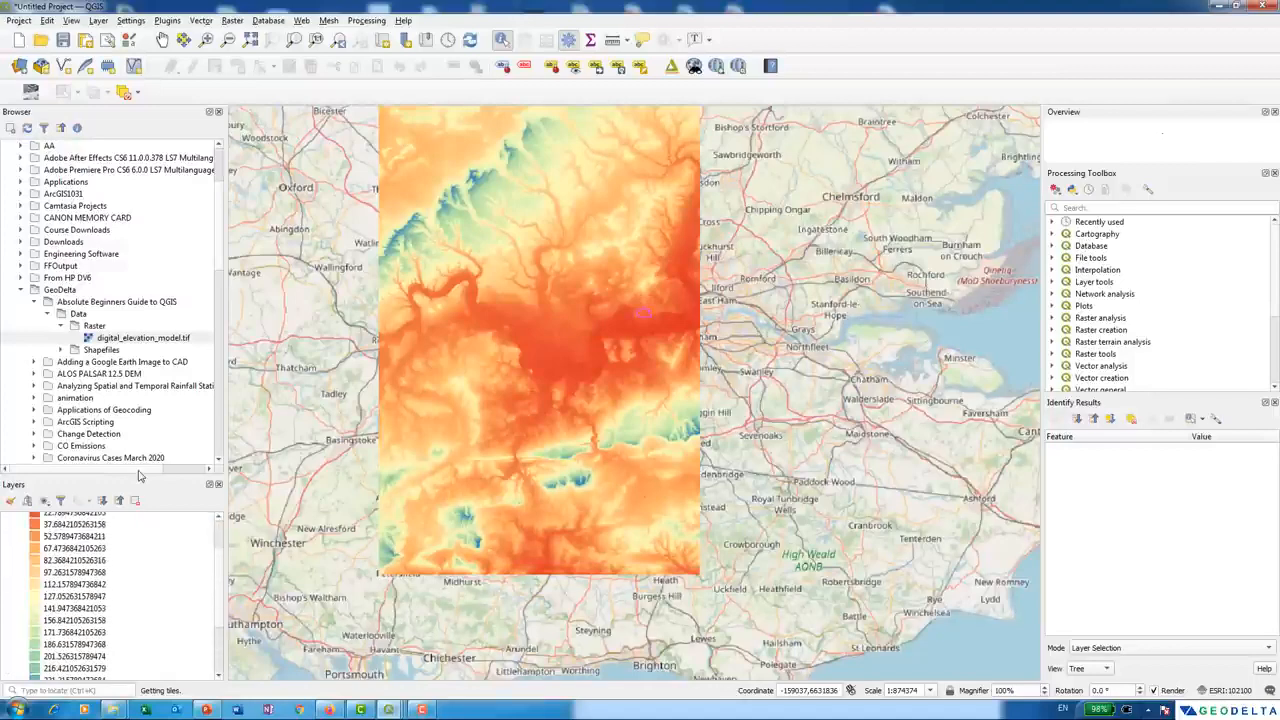
left_click_drag(140, 475, 135, 200)
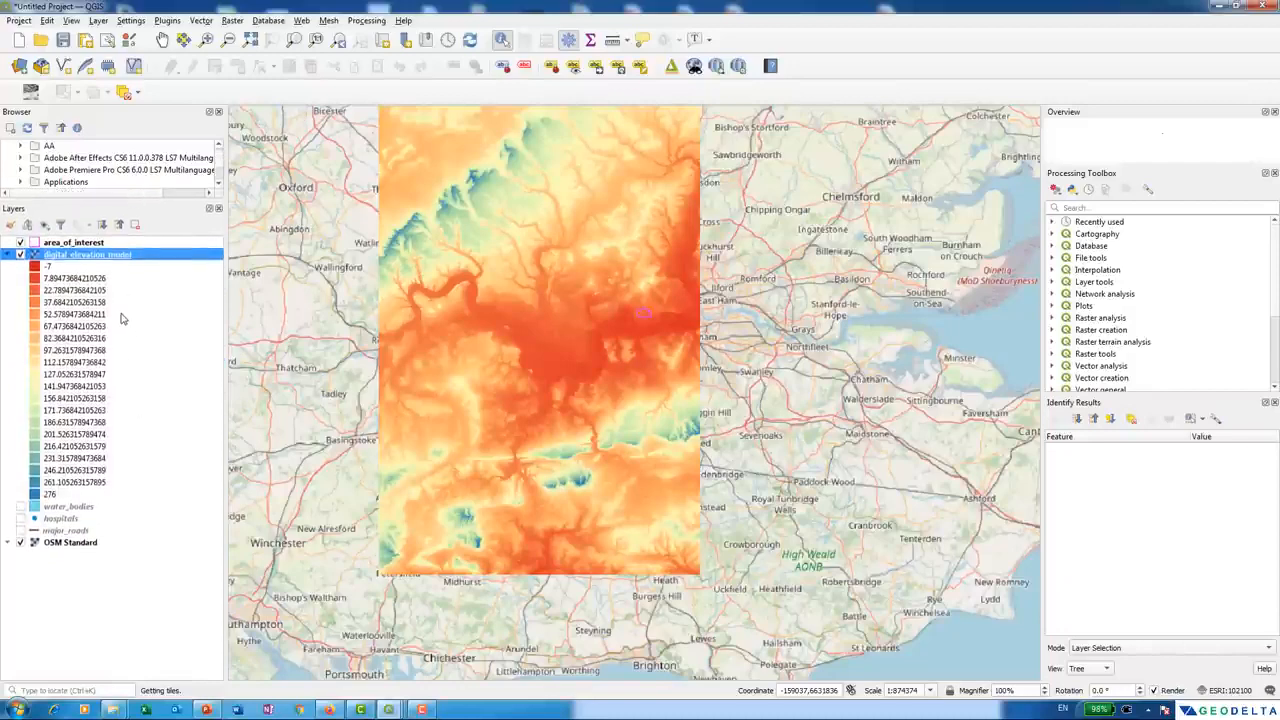
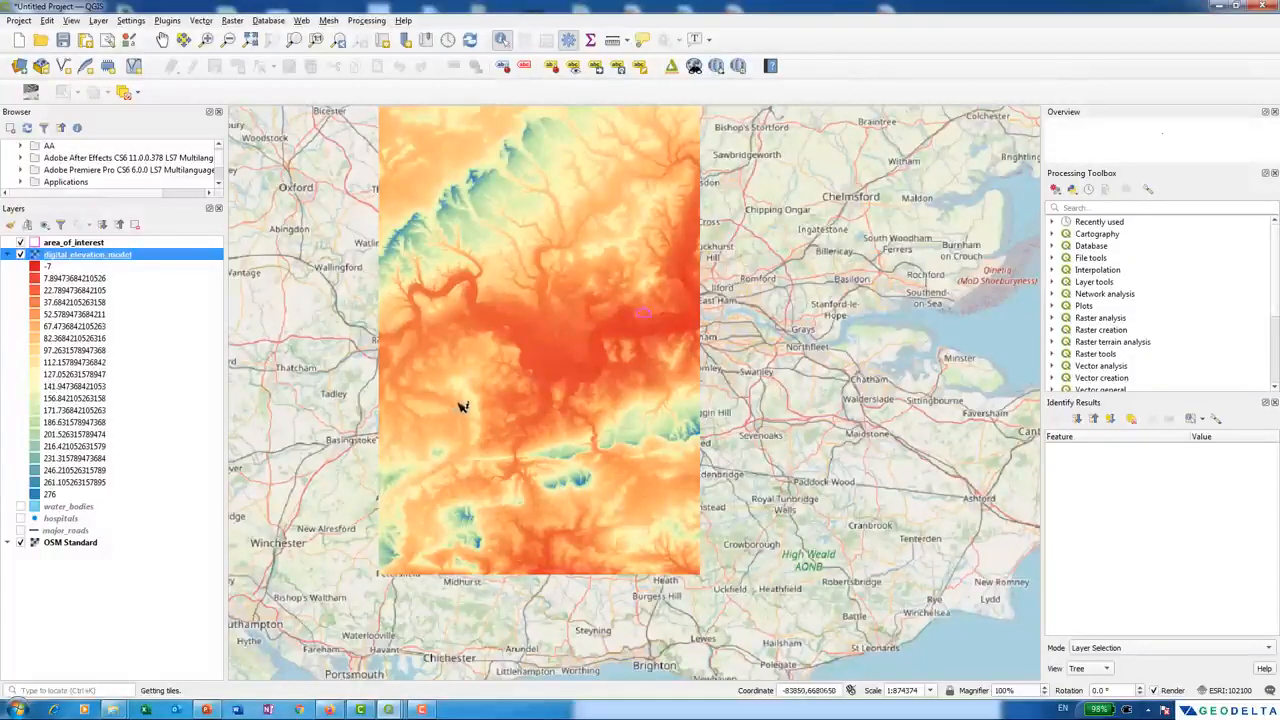
- Identify the digital_elevation_model value on the pale yellow ridge in the western part of the raster
scroll(468, 400, "up", 3)
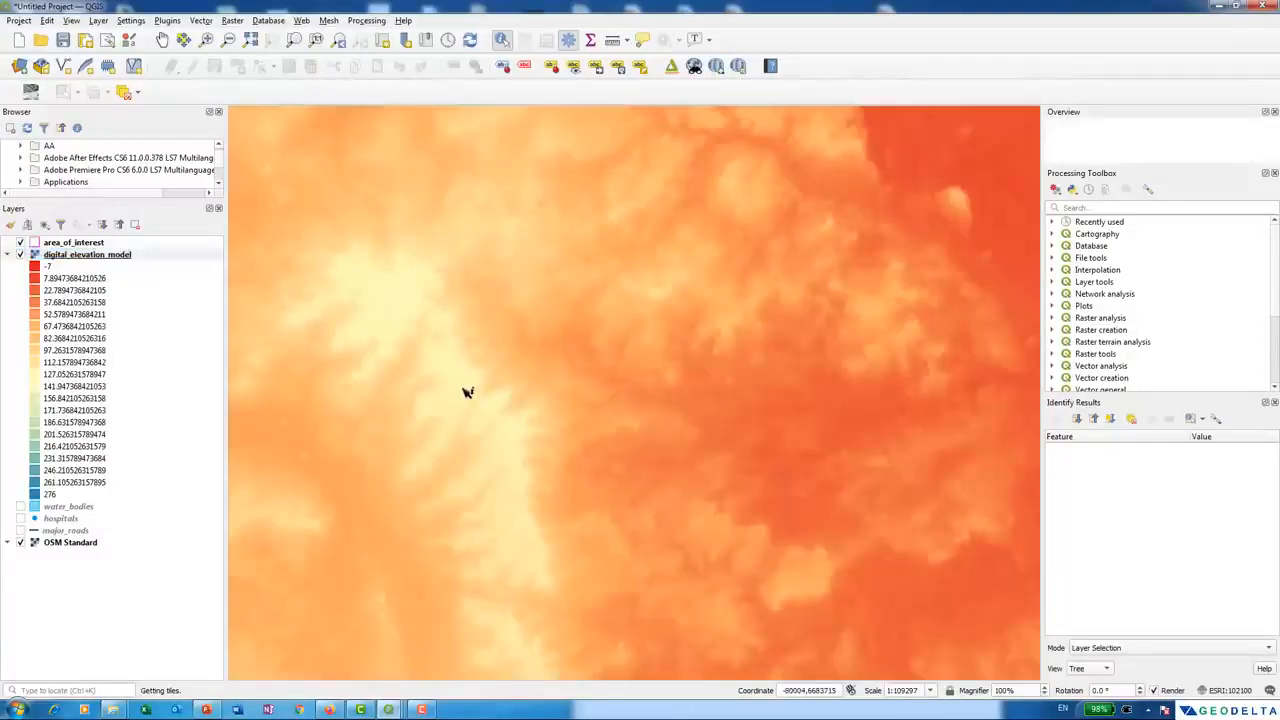
left_click(467, 392)
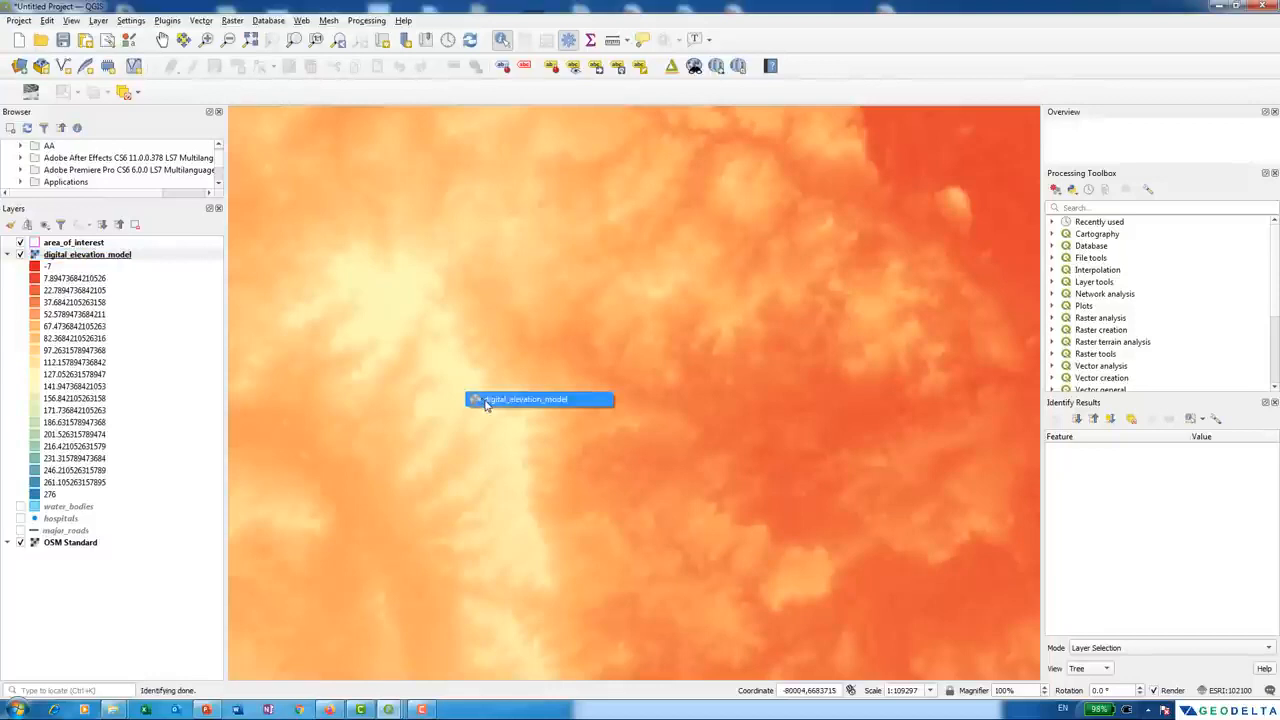
left_click(520, 400)
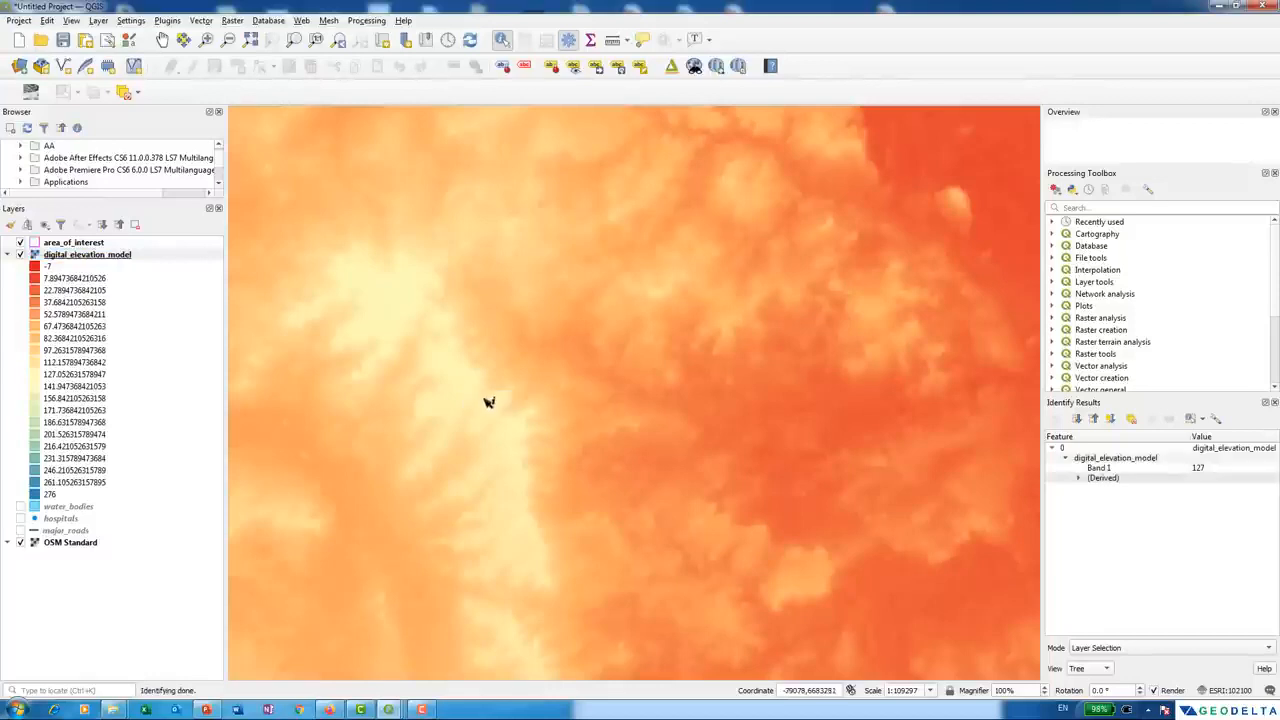
left_click(1206, 469)
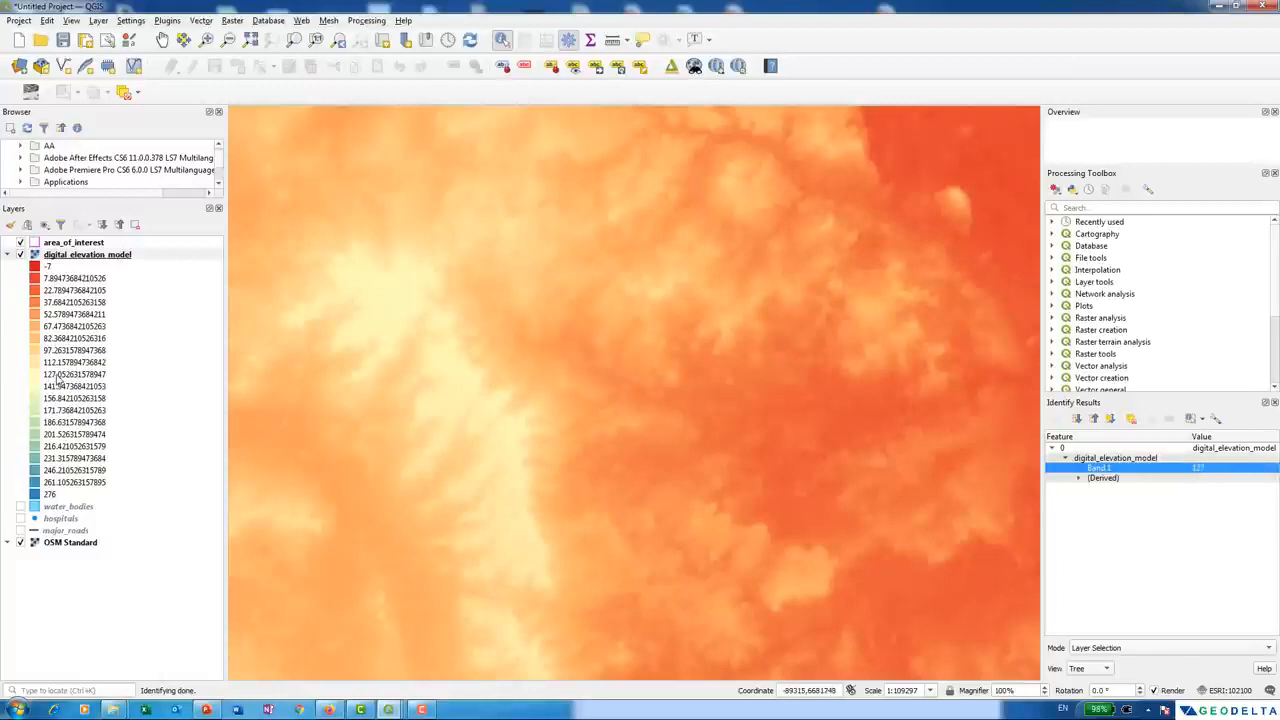
- Start a new color ramp of type Catalog: cpt-city in the digital_elevation_model symbology
scroll(494, 408, "down", 3)
left_click_drag(547, 463, 581, 412)
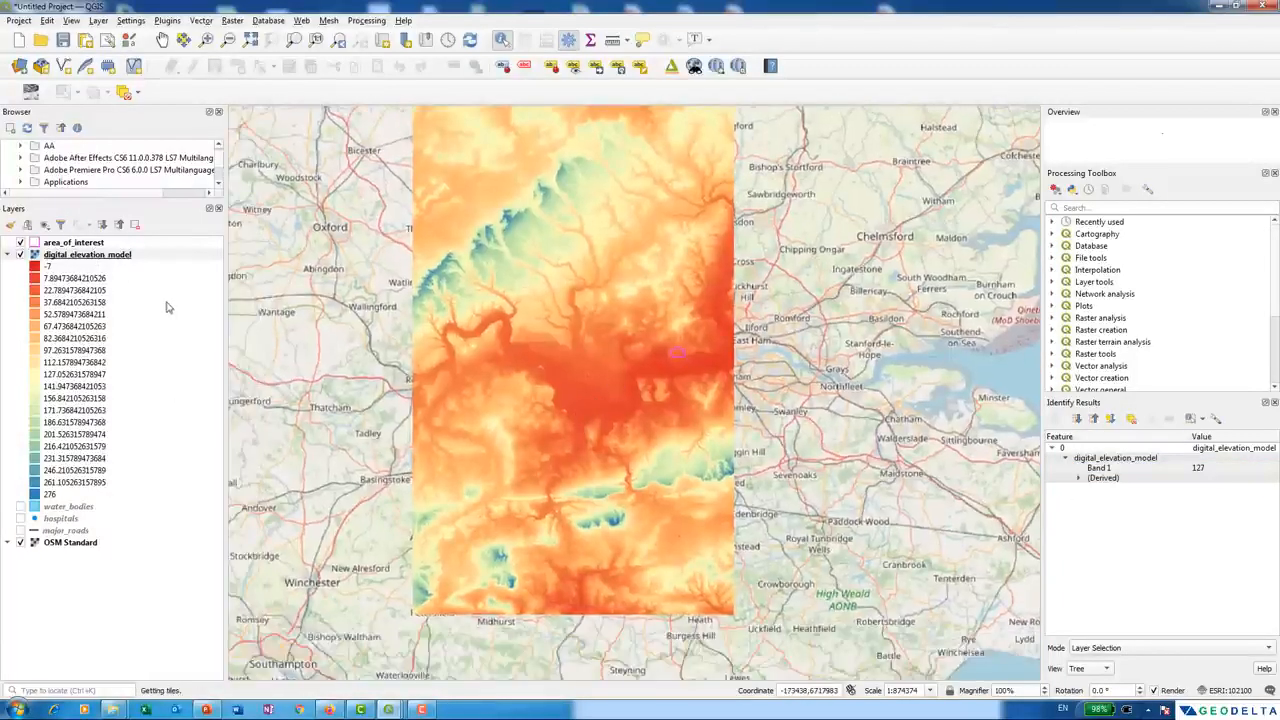
right_click(111, 256)
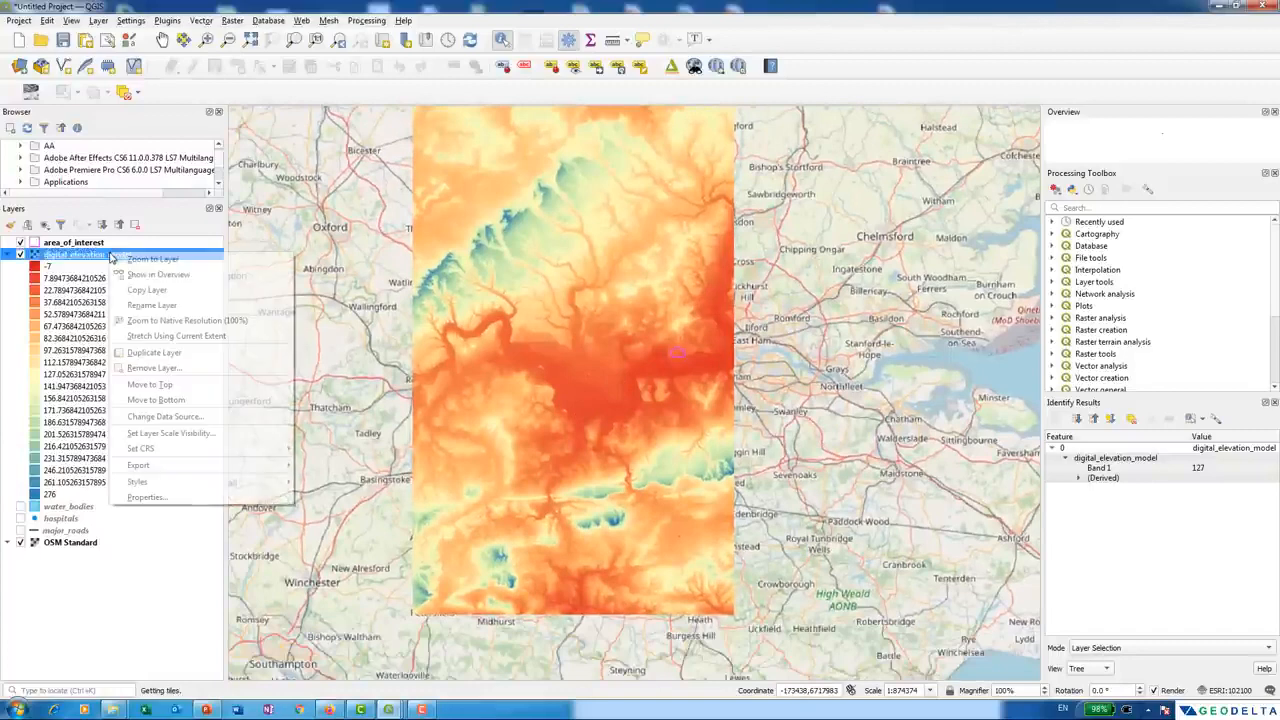
left_click(155, 502)
left_click(1030, 222)
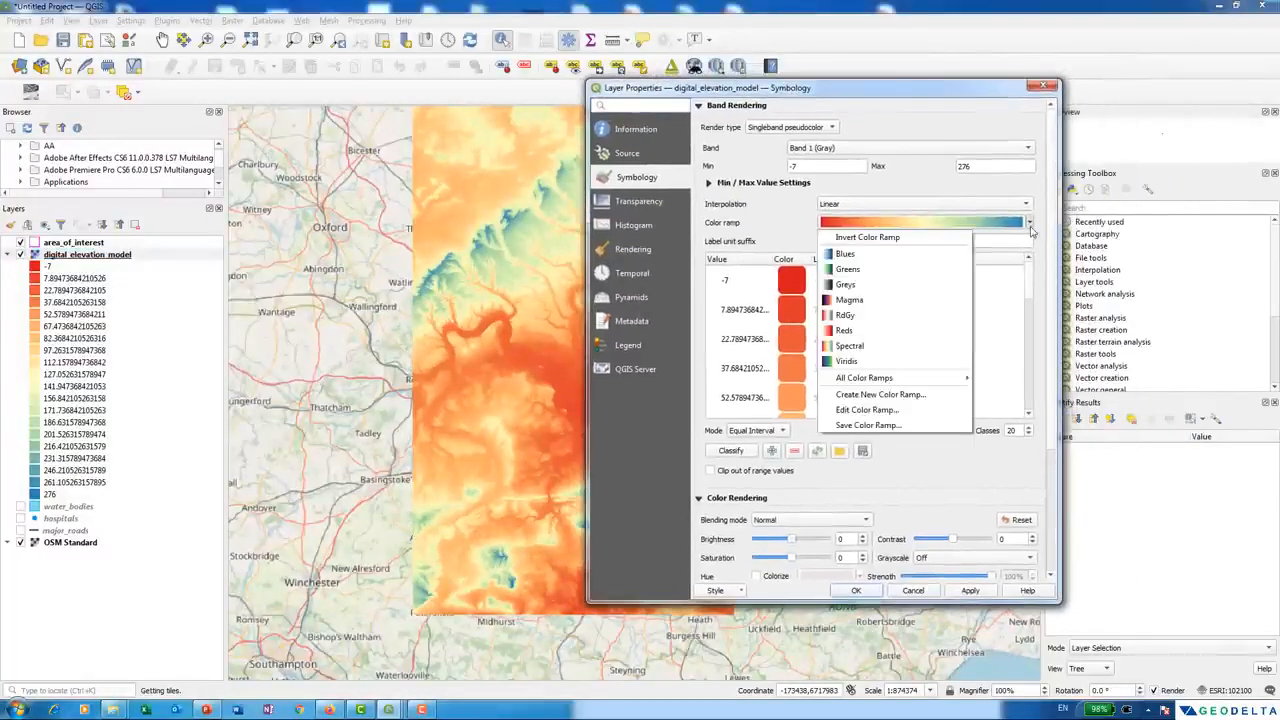
left_click(876, 397)
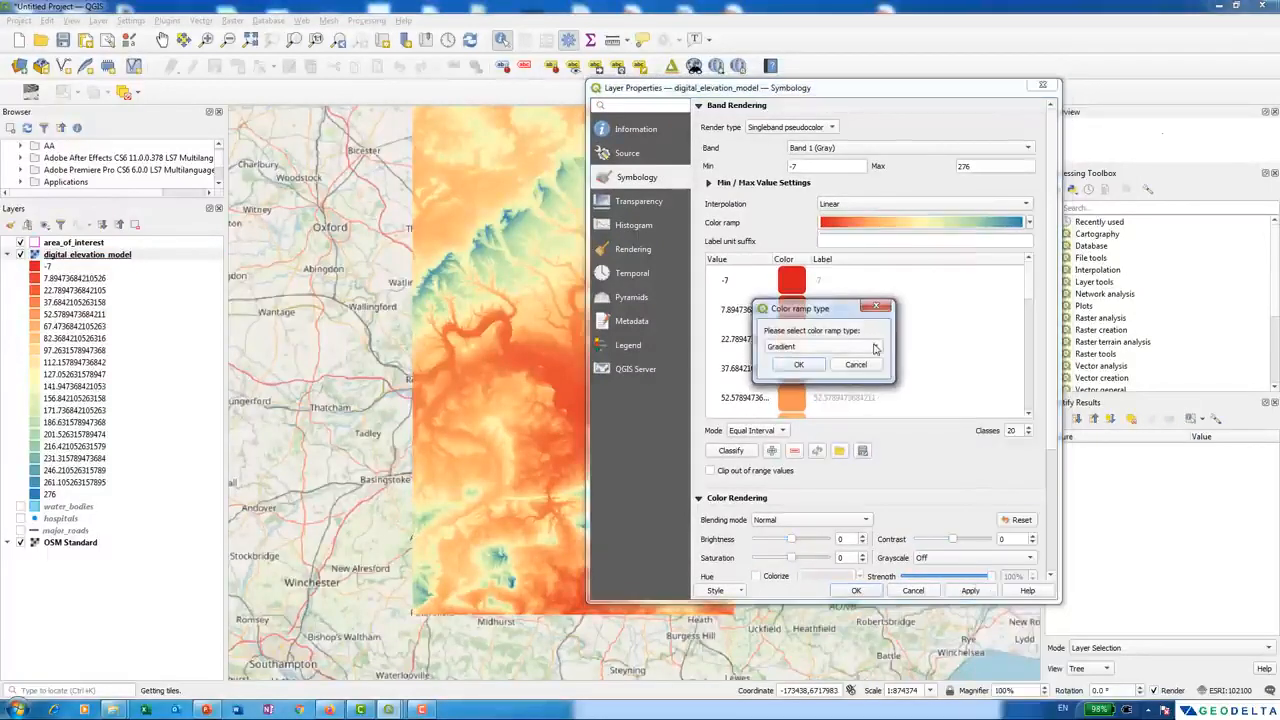
left_click(872, 346)
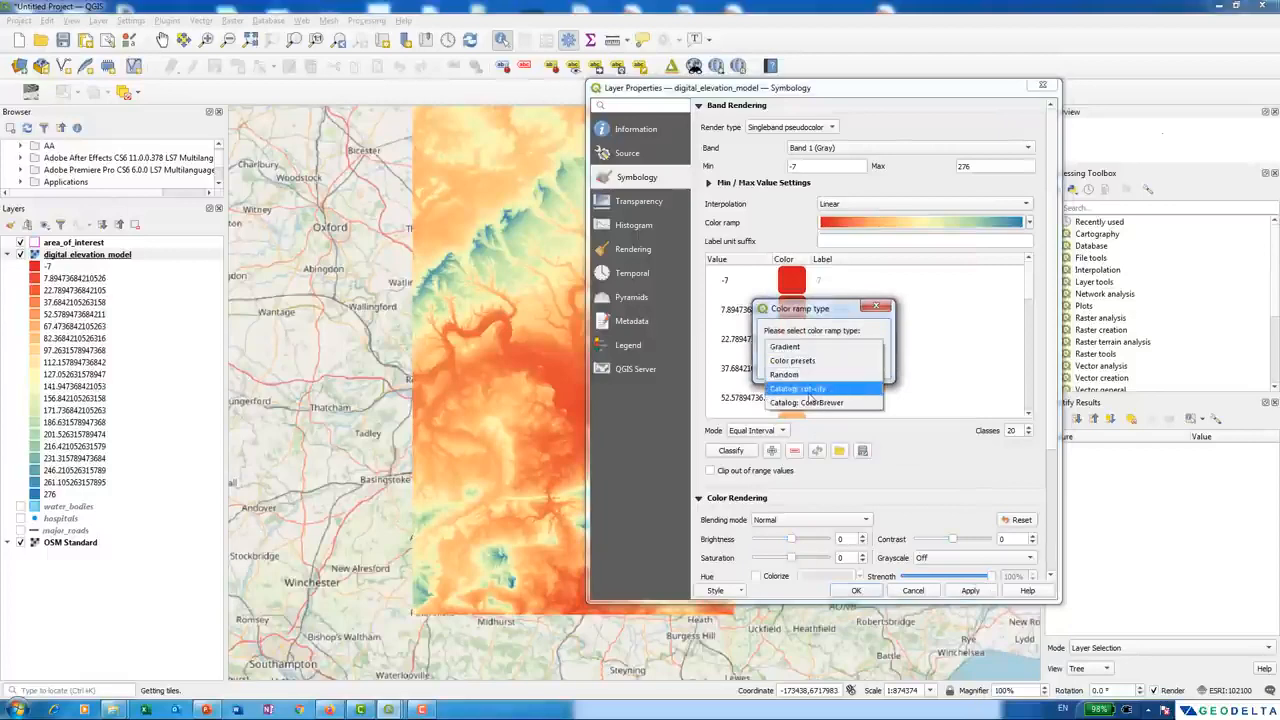
left_click(811, 392)
left_click(807, 369)
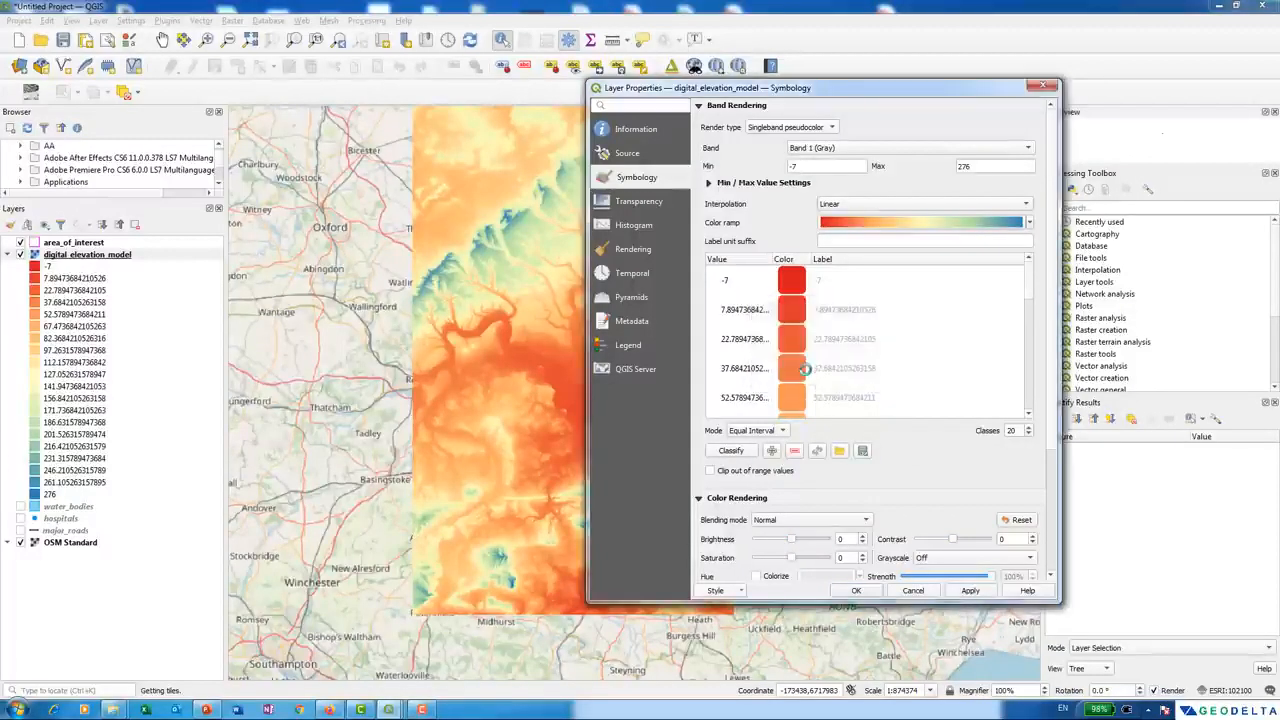
- Choose the bcyr gradient from the top cpt palettes, apply it to the elevation layer and uncover the map
left_click_drag(810, 149, 495, 178)
left_click_drag(778, 571, 838, 621)
left_click(291, 382)
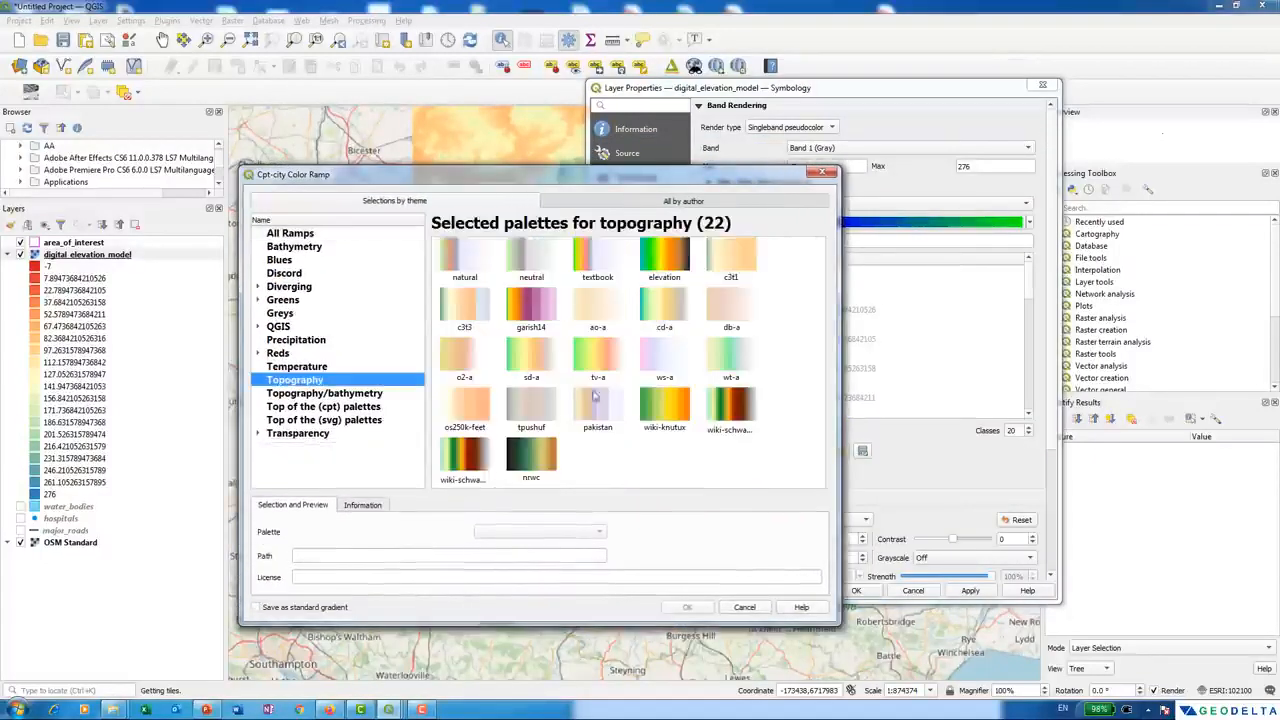
left_click(348, 408)
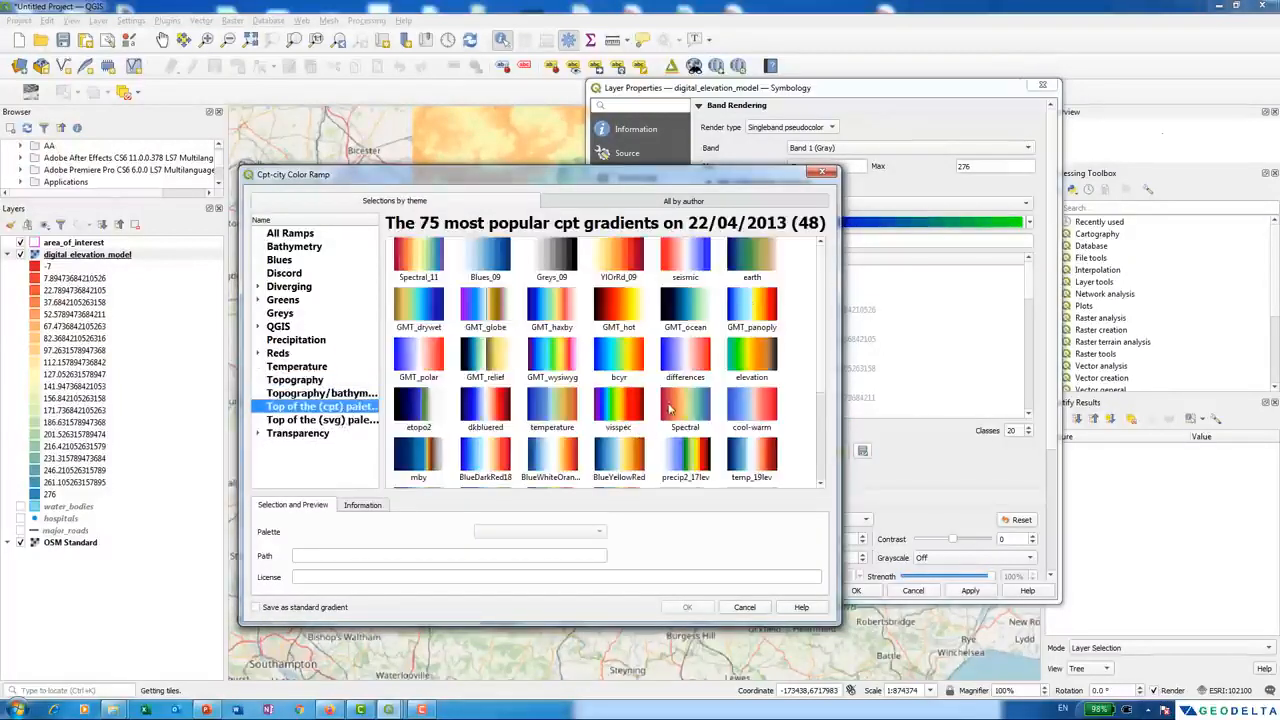
left_click(622, 348)
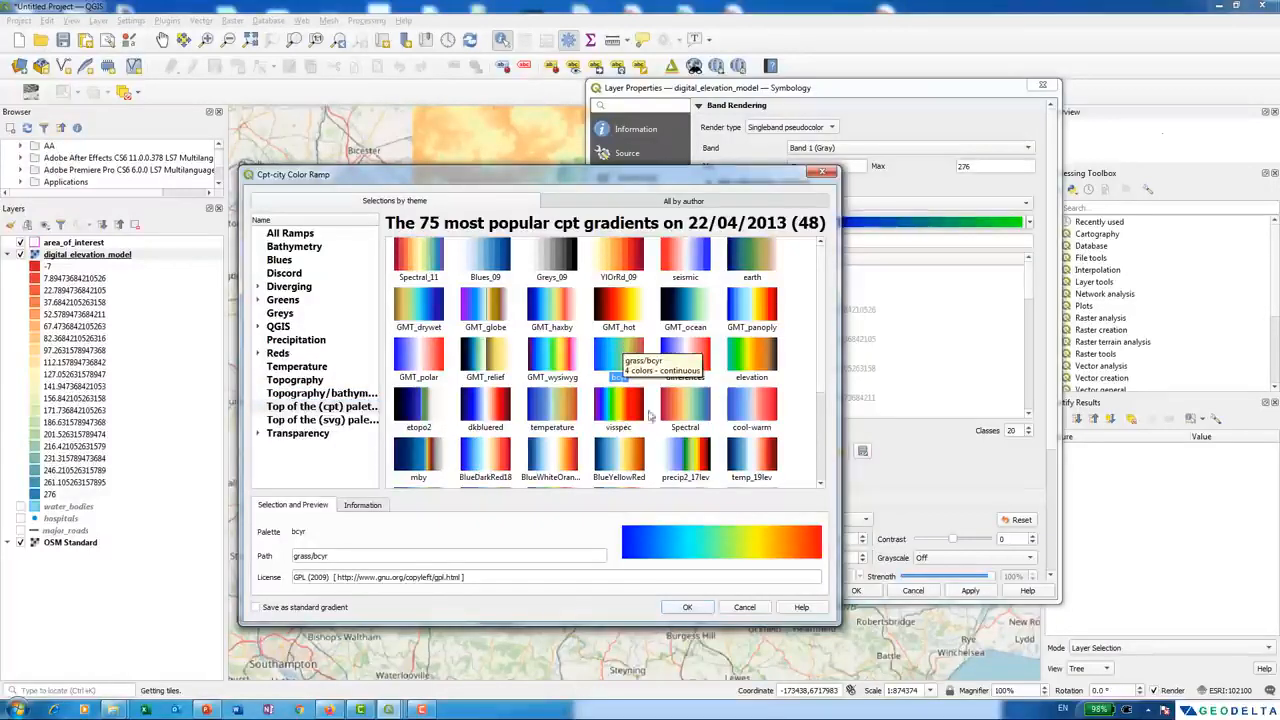
left_click(687, 607)
left_click(969, 591)
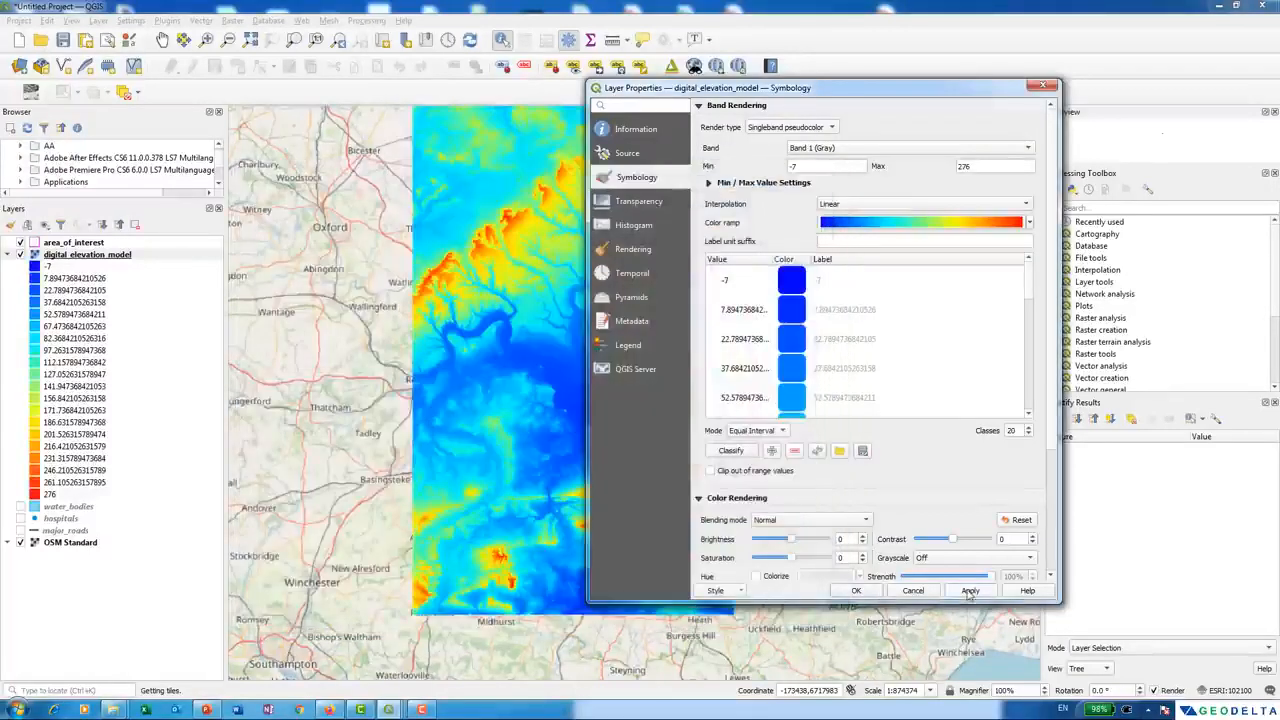
left_click_drag(795, 87, 949, 152)
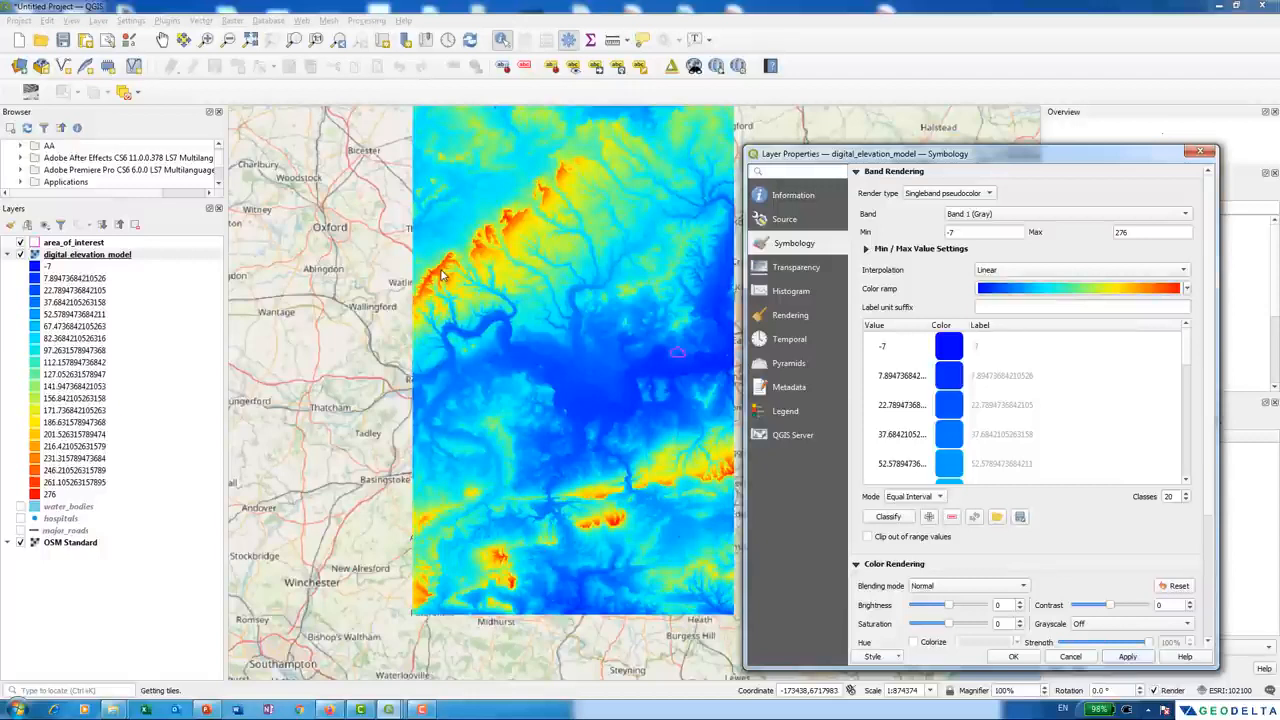
- Invert the color ramp of the digital_elevation_model layer and apply it to the map
left_click(1187, 289)
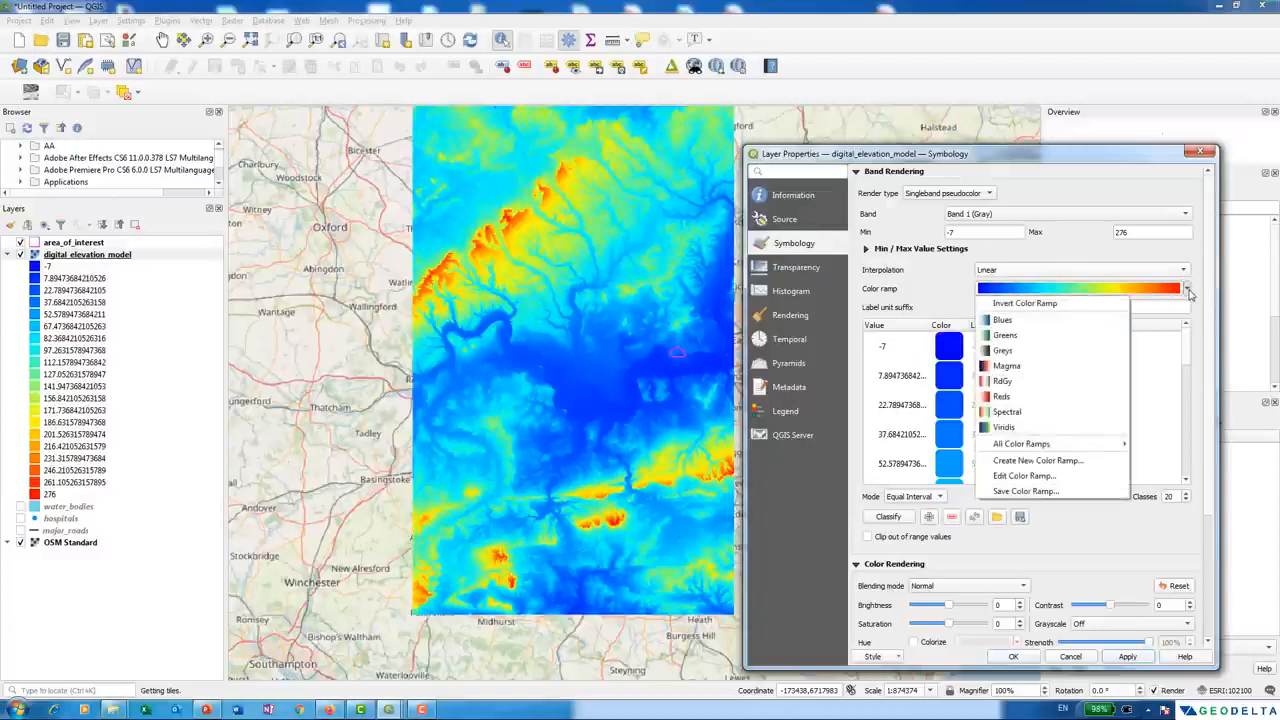
left_click(1015, 305)
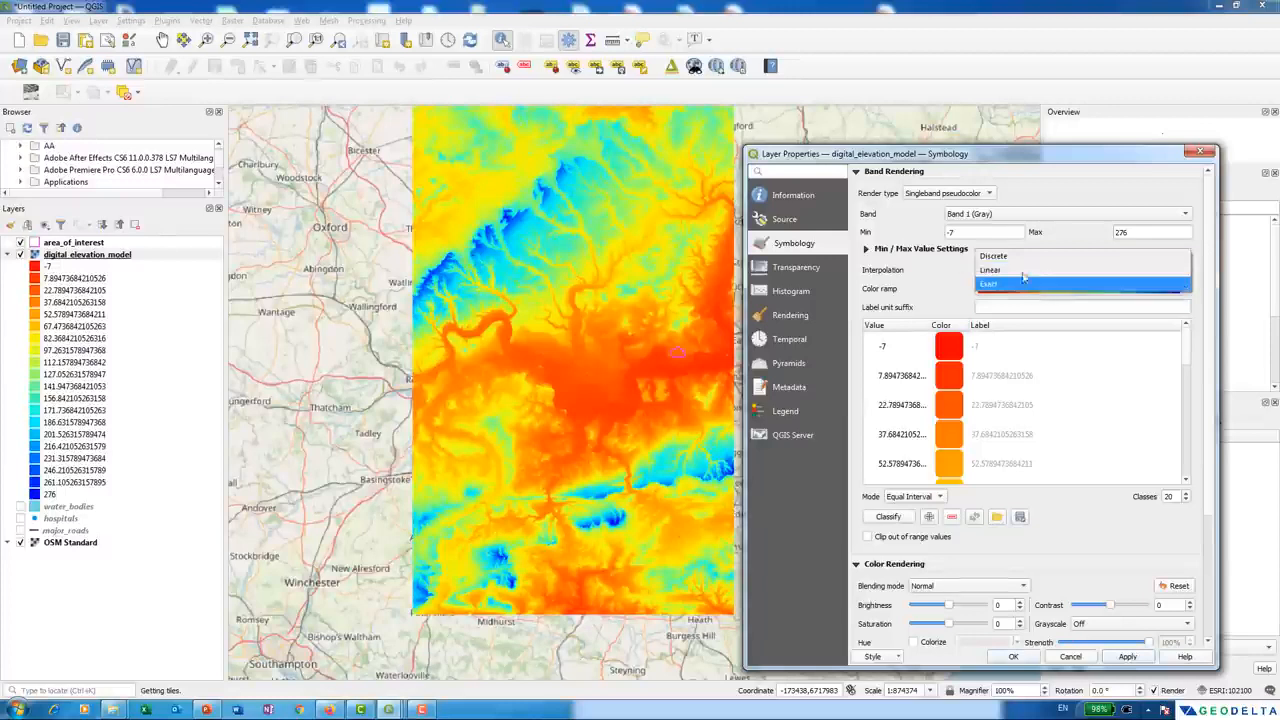
left_click(1190, 270)
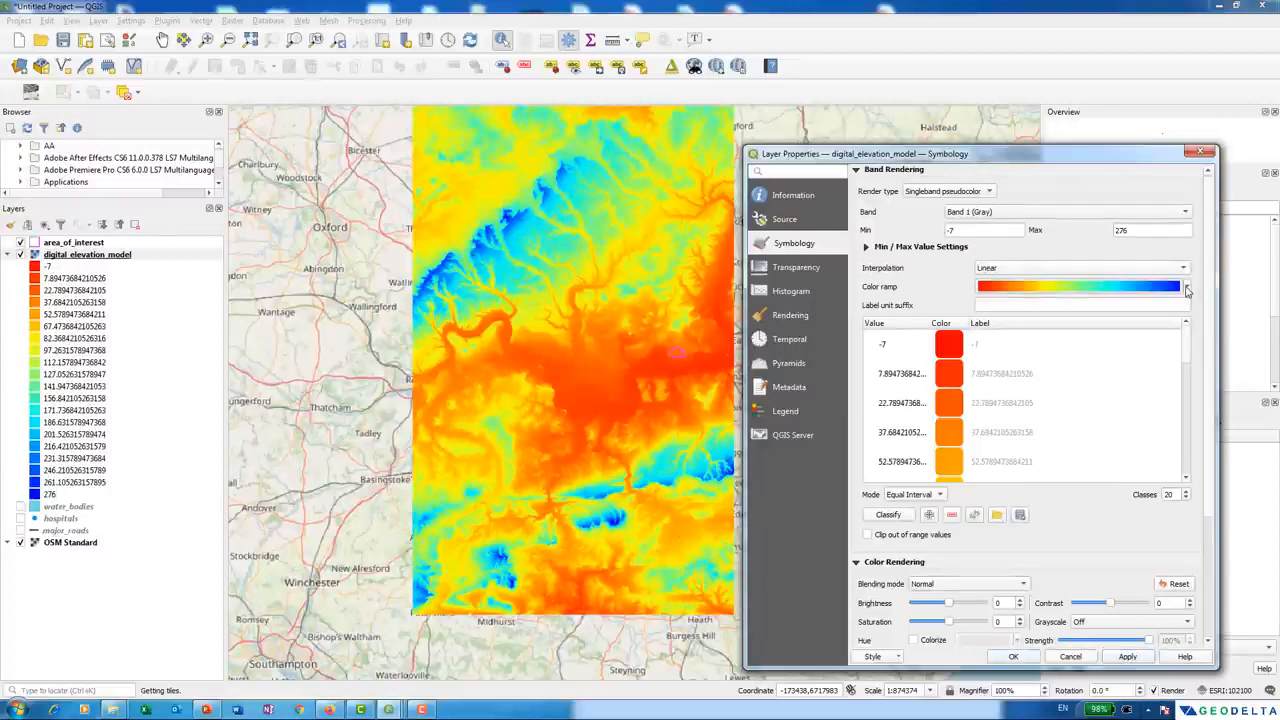
- Invert the elevation color ramp again so it runs from blue to red, apply it and close the layer properties
left_click(1186, 287)
left_click(1026, 302)
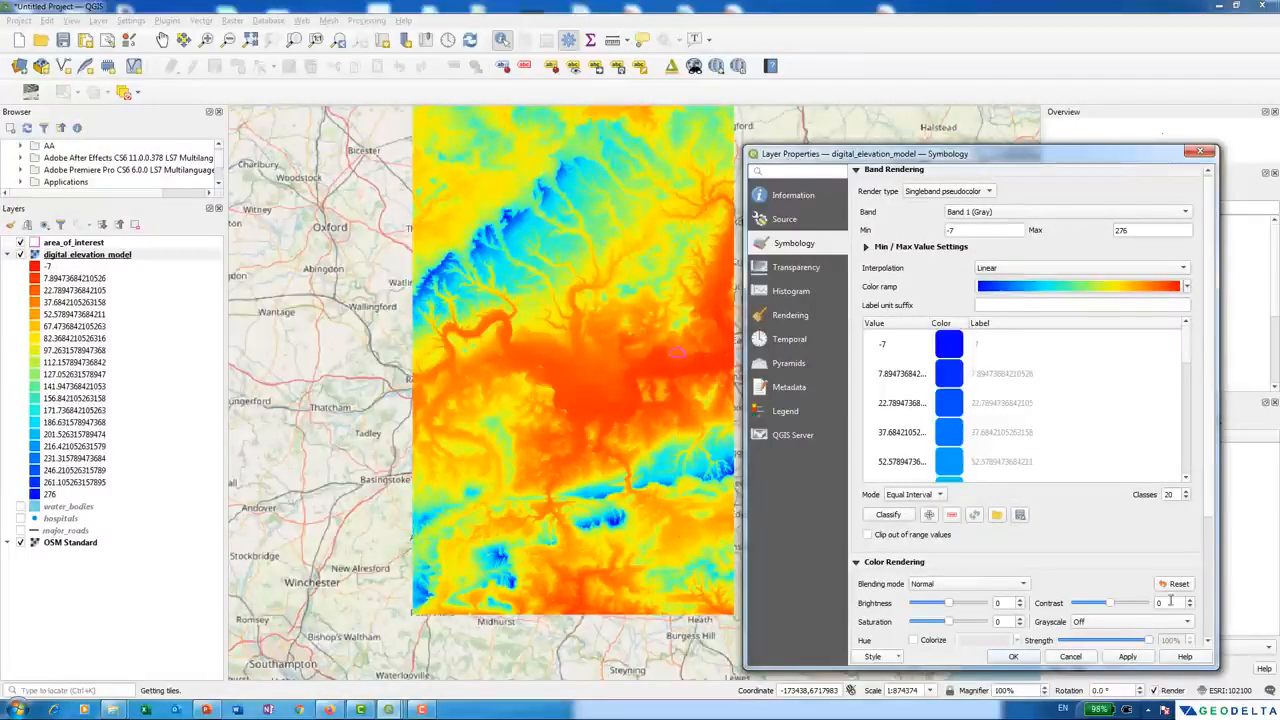
left_click(1127, 657)
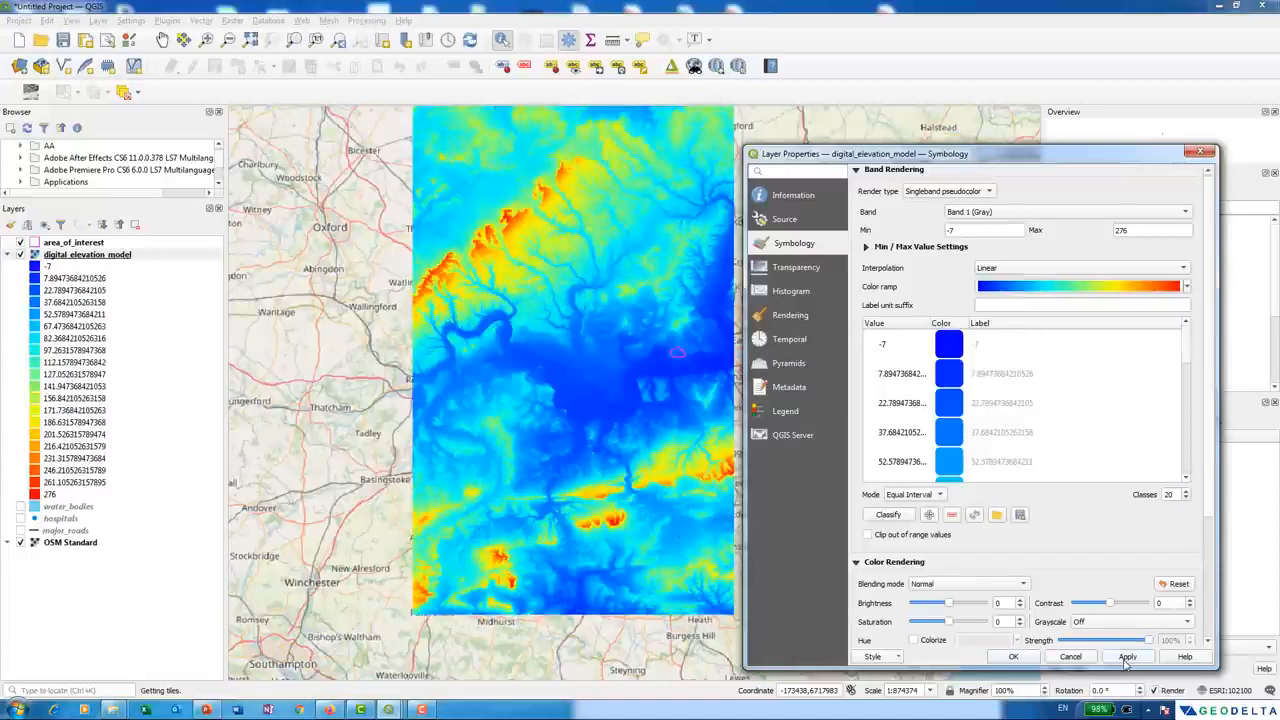
left_click(1006, 658)
- Examine the extent of the area_of_interest polygon in relation to the full elevation raster
left_click_drag(697, 384, 709, 420)
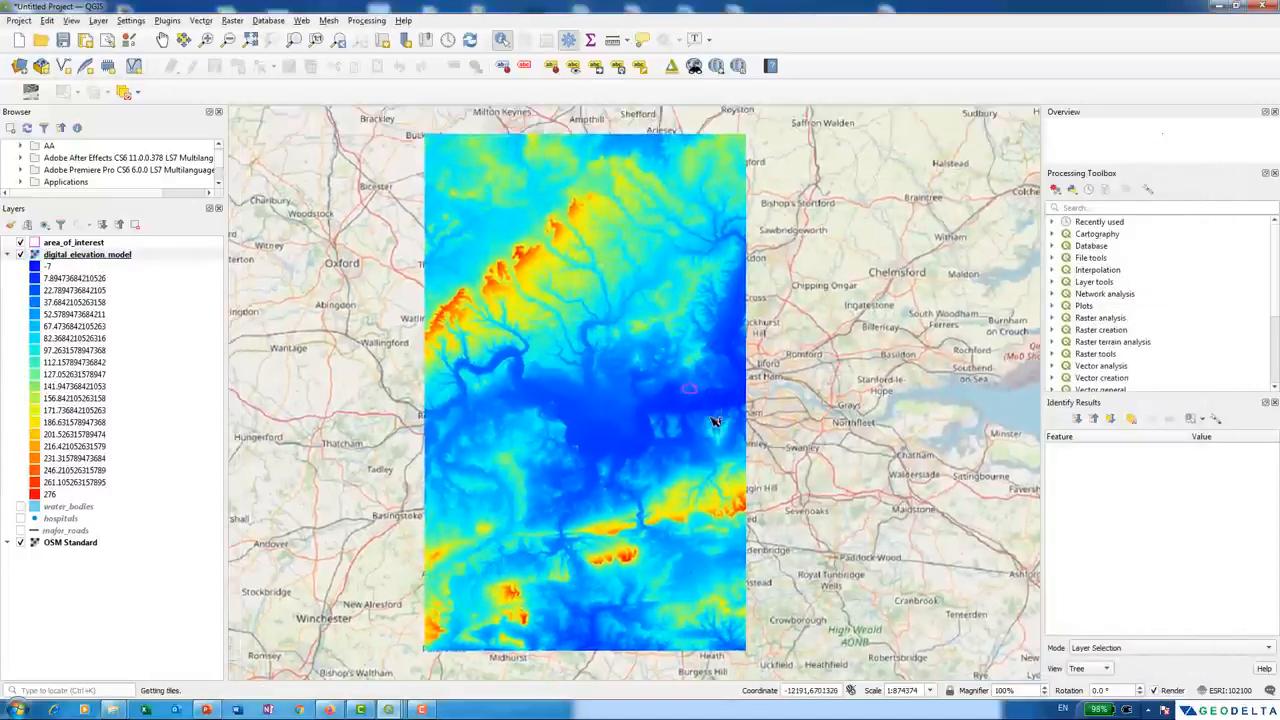
scroll(700, 393, "up", 1)
scroll(697, 386, "up", 1)
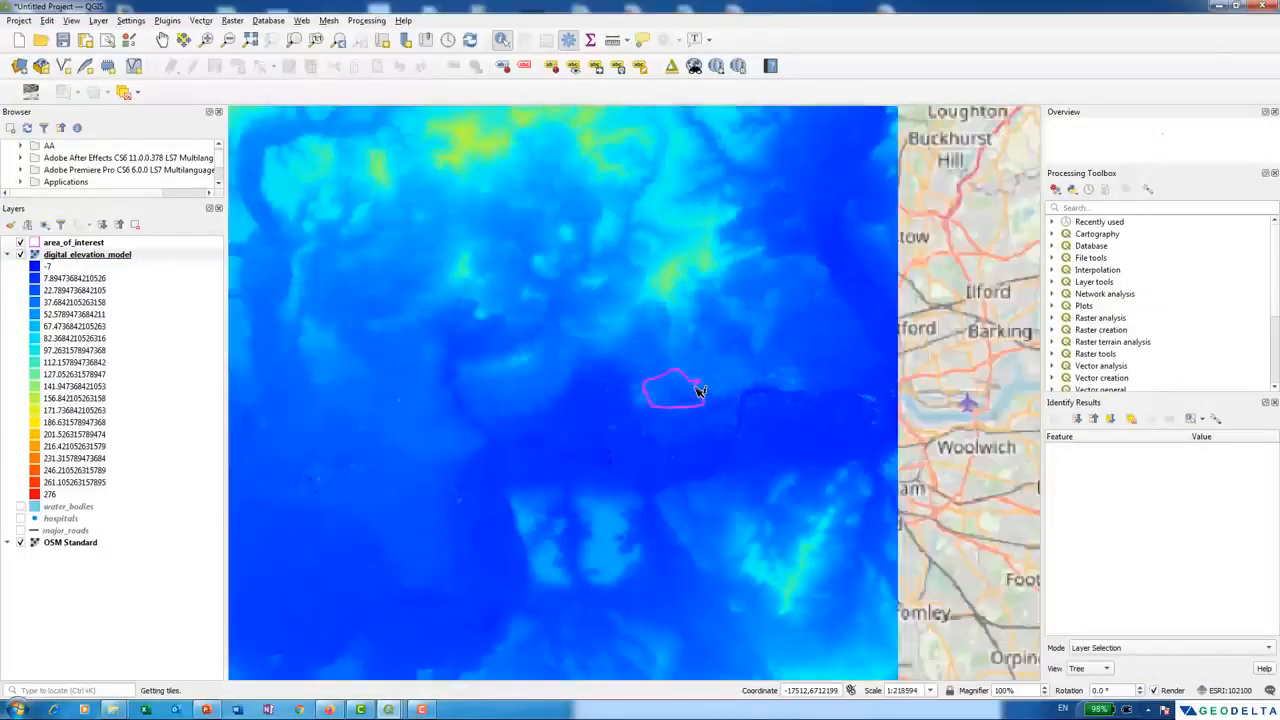
scroll(697, 386, "down", 2)
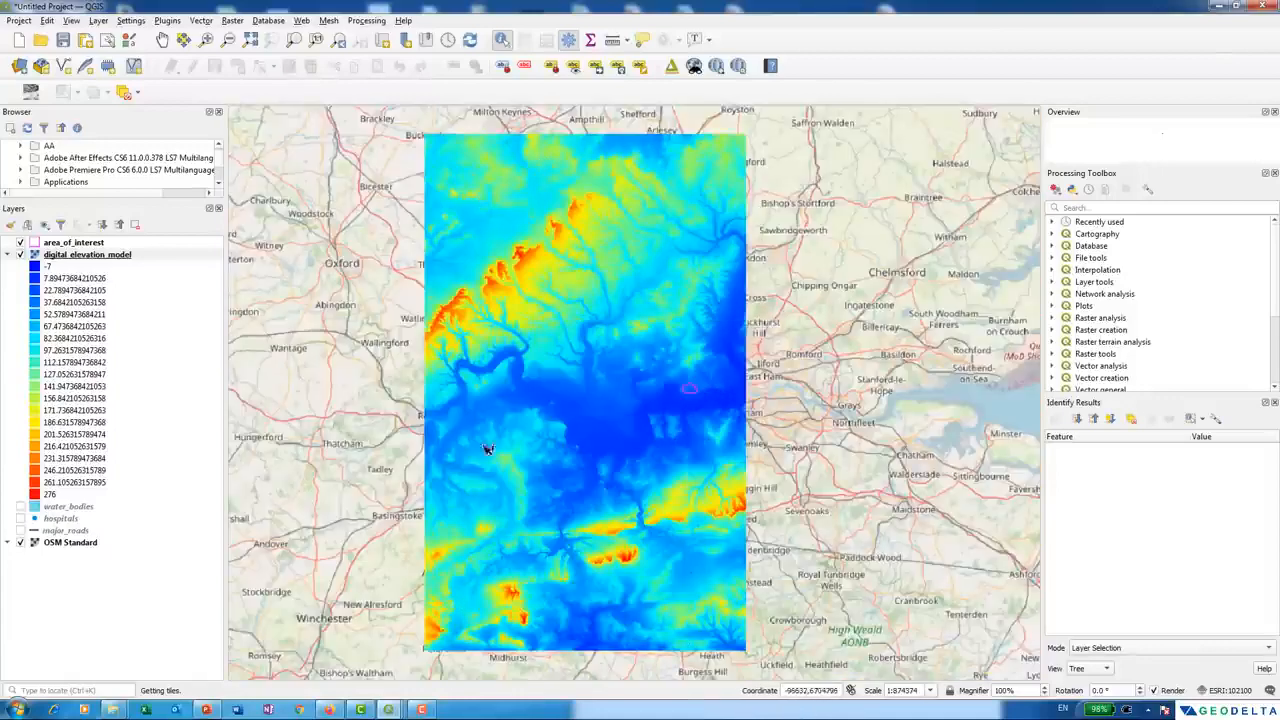
scroll(698, 393, "up", 2)
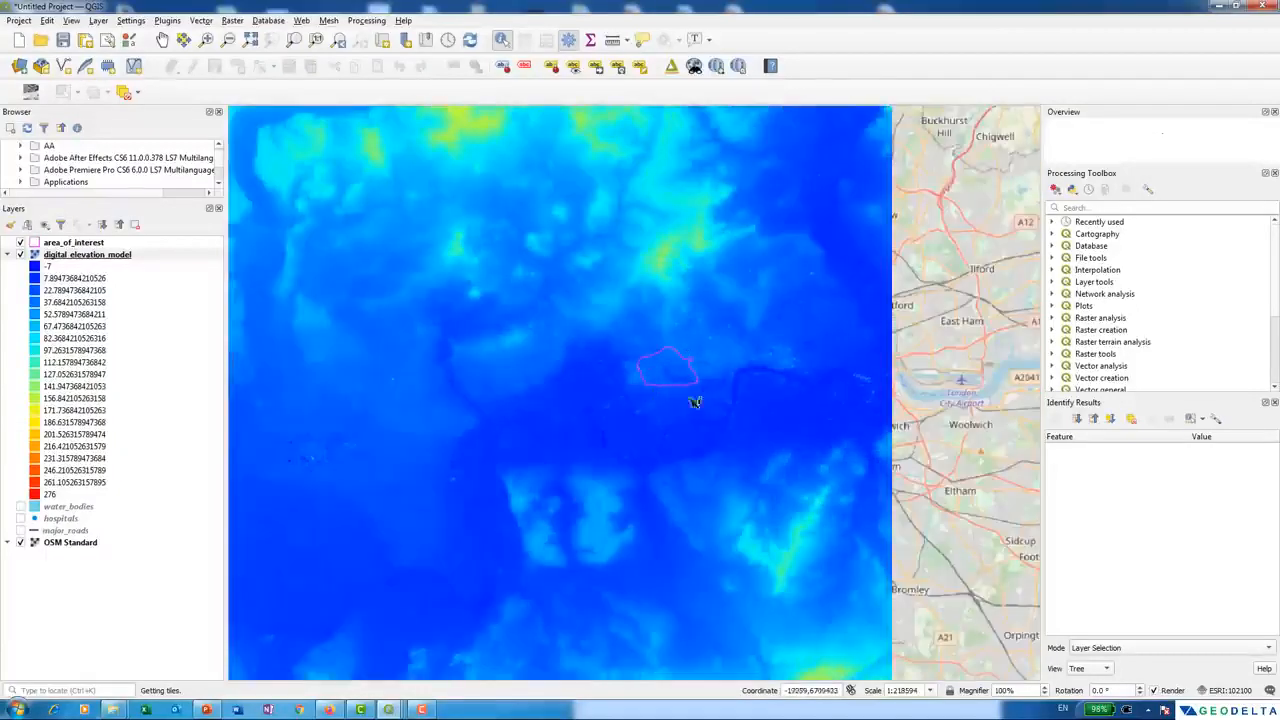
scroll(700, 362, "down", 2)
left_click_drag(703, 362, 686, 406)
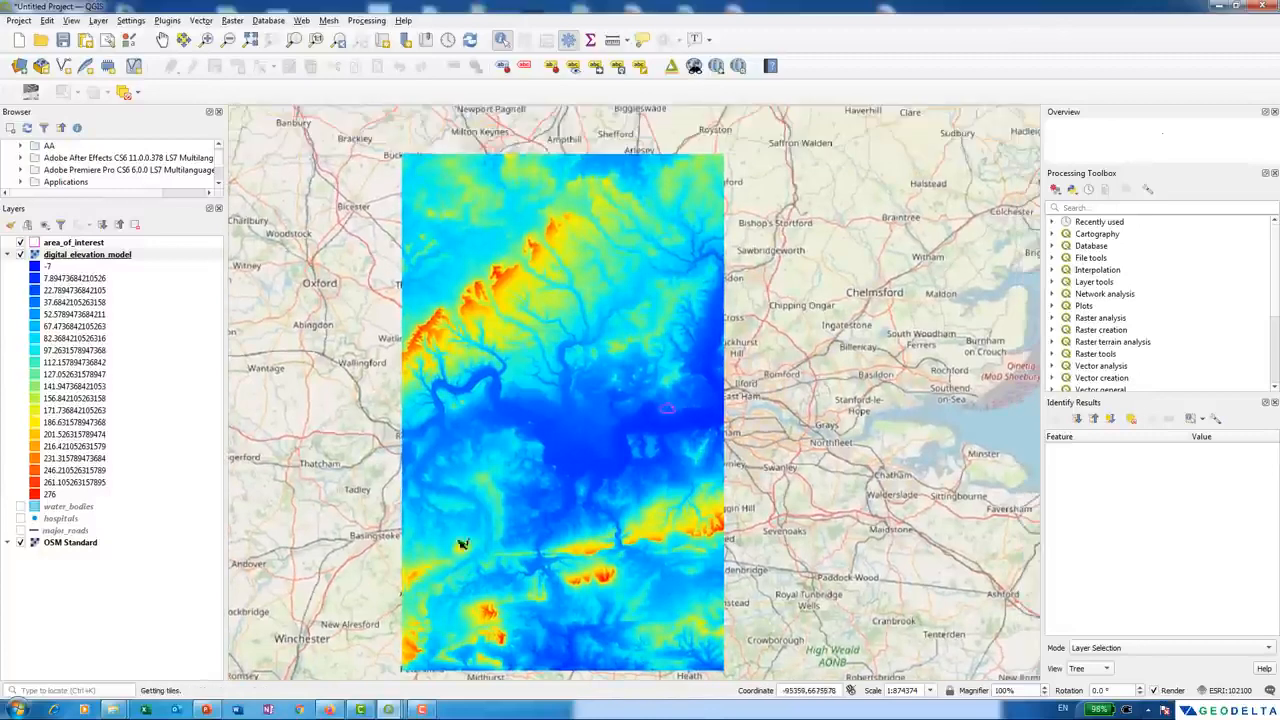
scroll(674, 417, "up", 4)
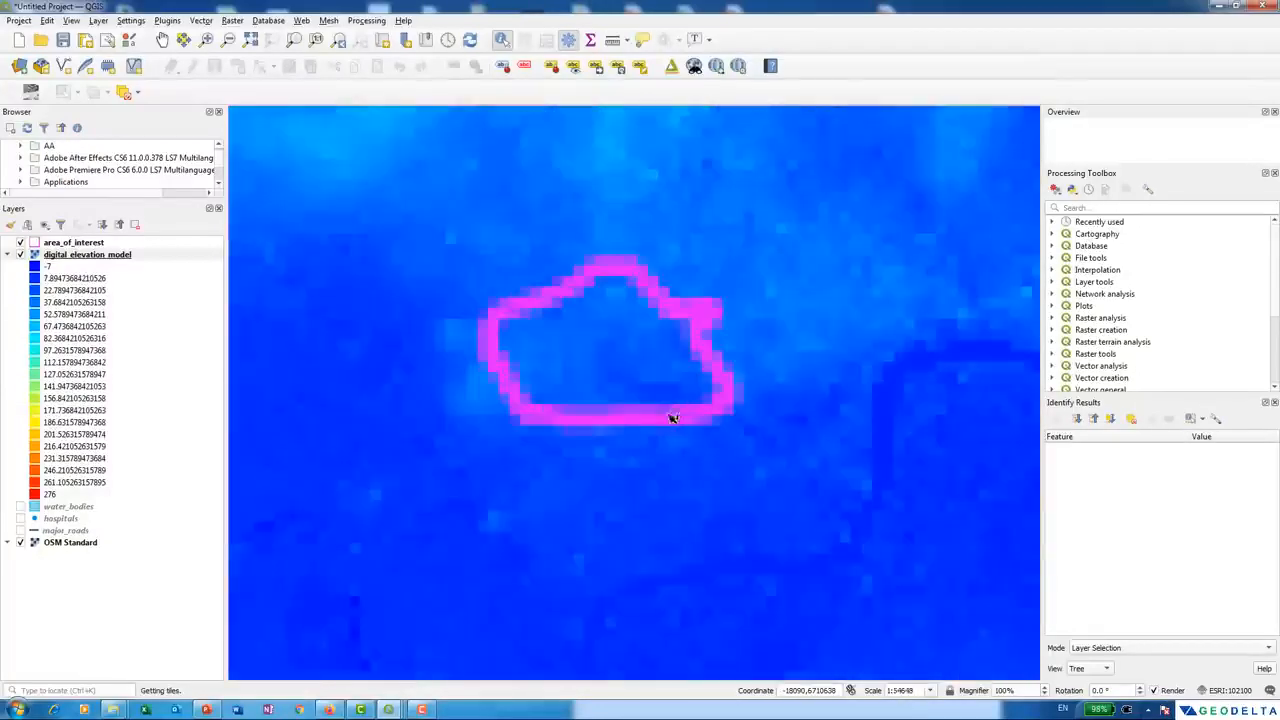
scroll(636, 307, "down", 2)
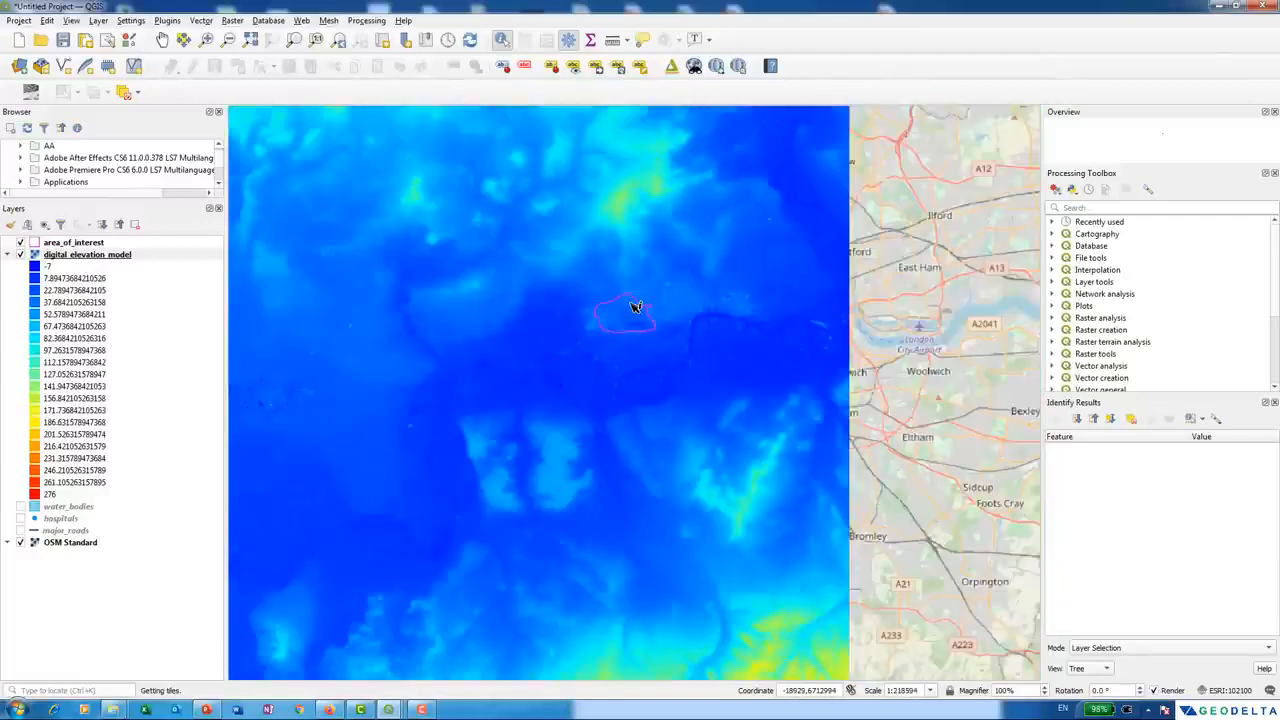
- Search the processing algorithms for "clip" and open the GDAL Clip raster by mask layer tool
left_click(1126, 206)
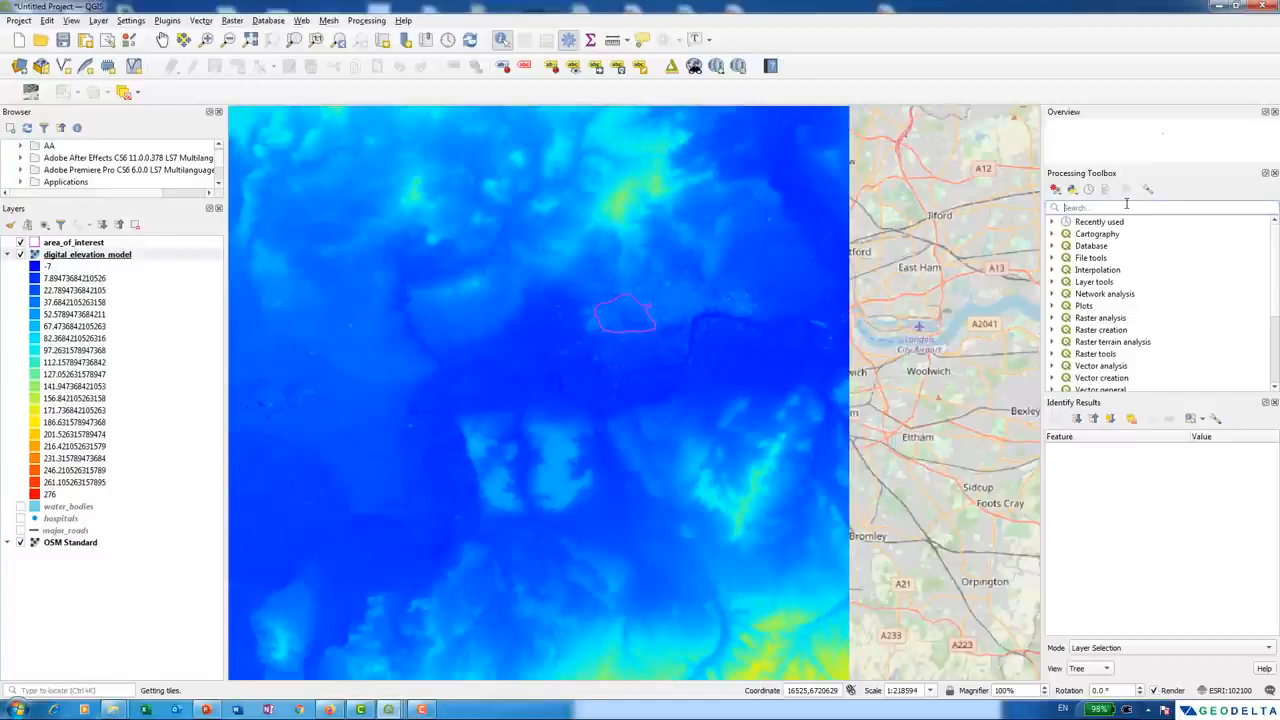
type("clip")
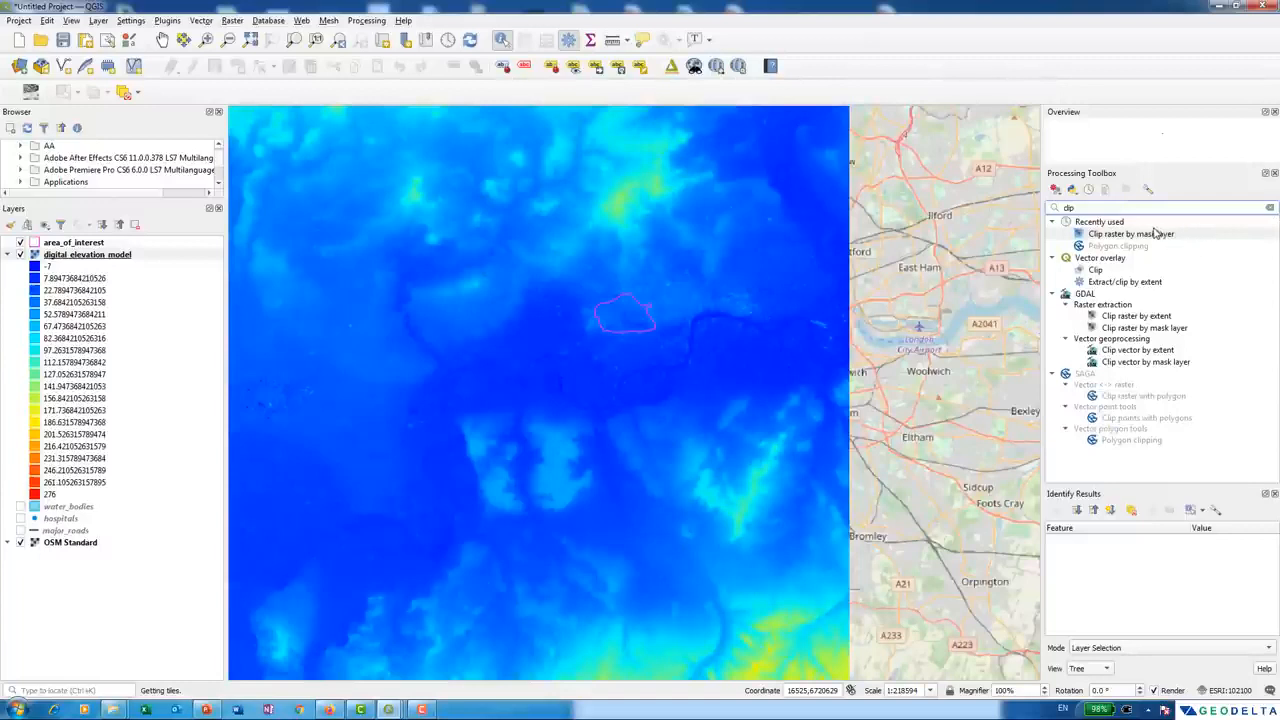
left_click(1090, 296)
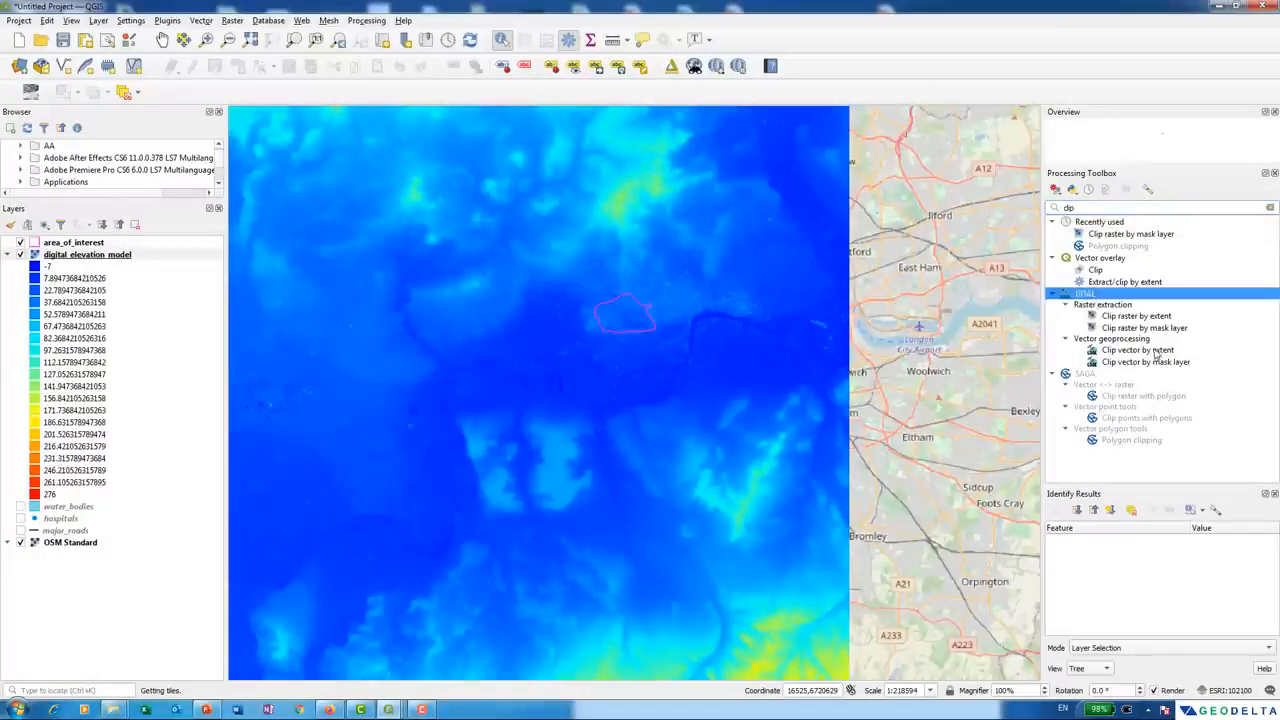
left_click(1150, 328)
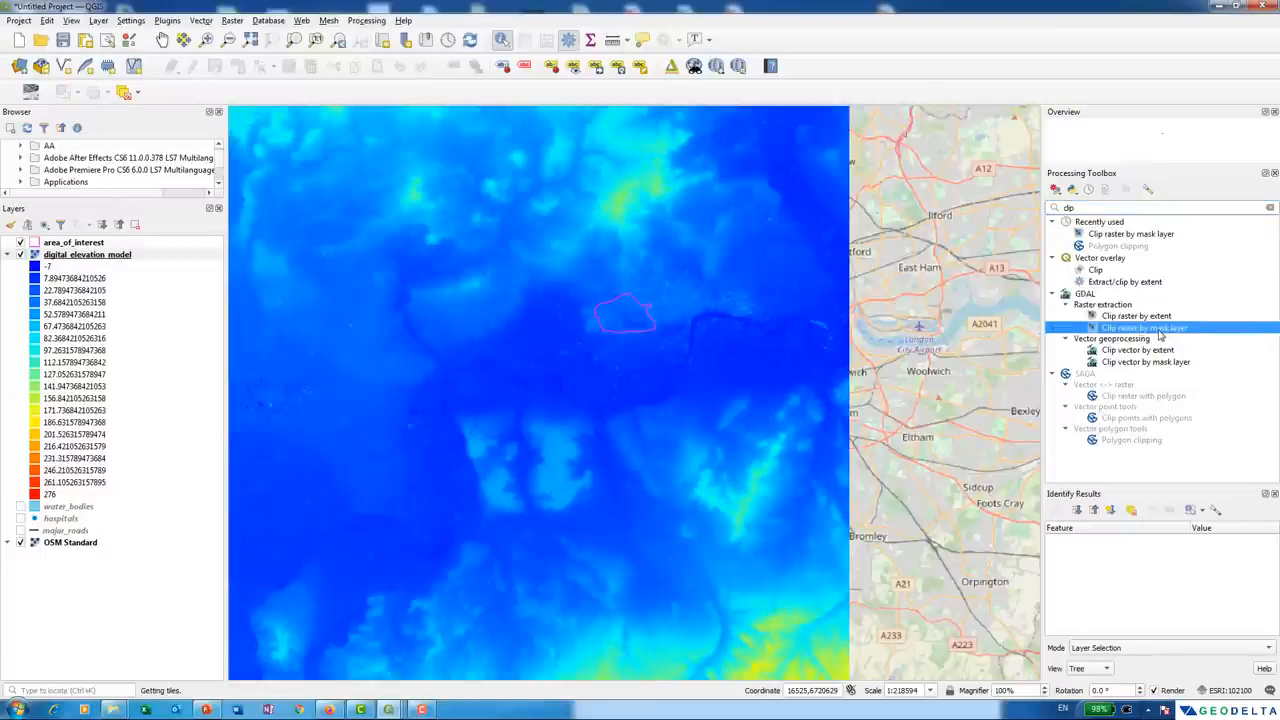
double_click(1150, 328)
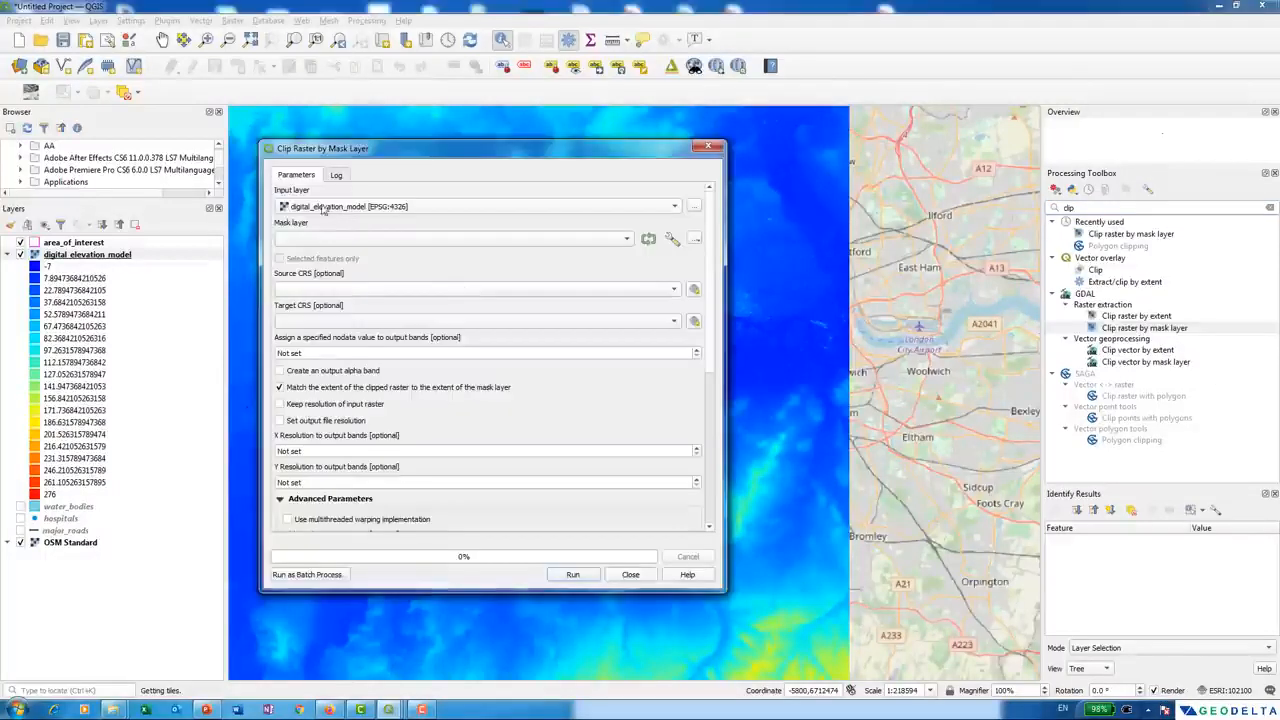
- Use digital_elevation_model as the raster to clip and choose area_of_interest as the mask layer
left_click(310, 206)
left_click(312, 206)
left_click(315, 208)
left_click(325, 206)
left_click(617, 240)
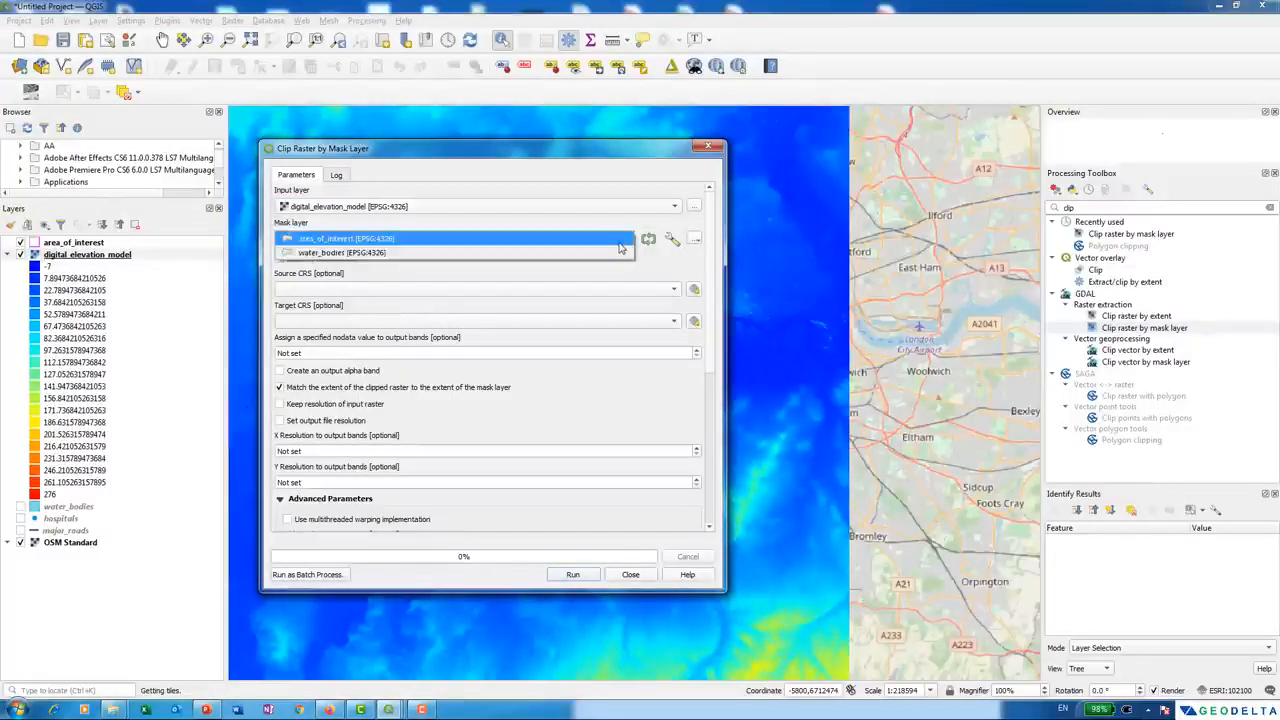
left_click(310, 241)
- Run the raster clip with the output saved to a temporary file, and close the tool dialog
scroll(354, 441, "down", 5)
left_click(368, 441)
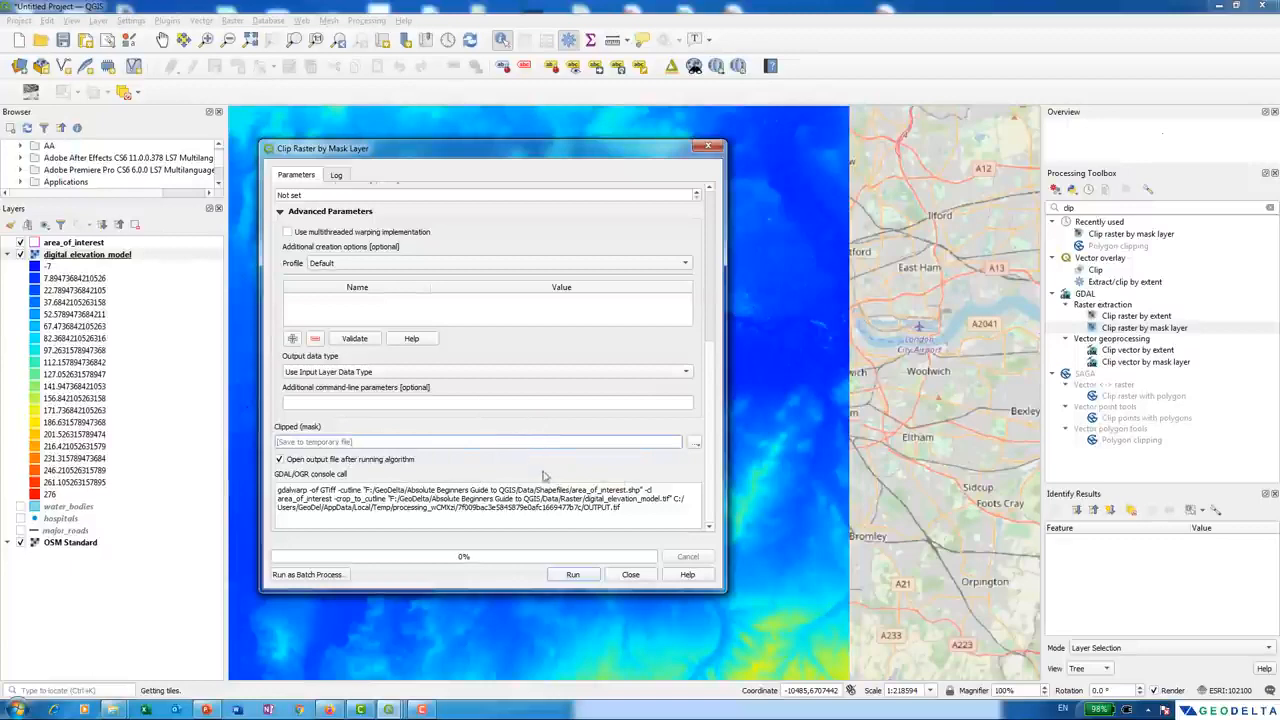
left_click(581, 576)
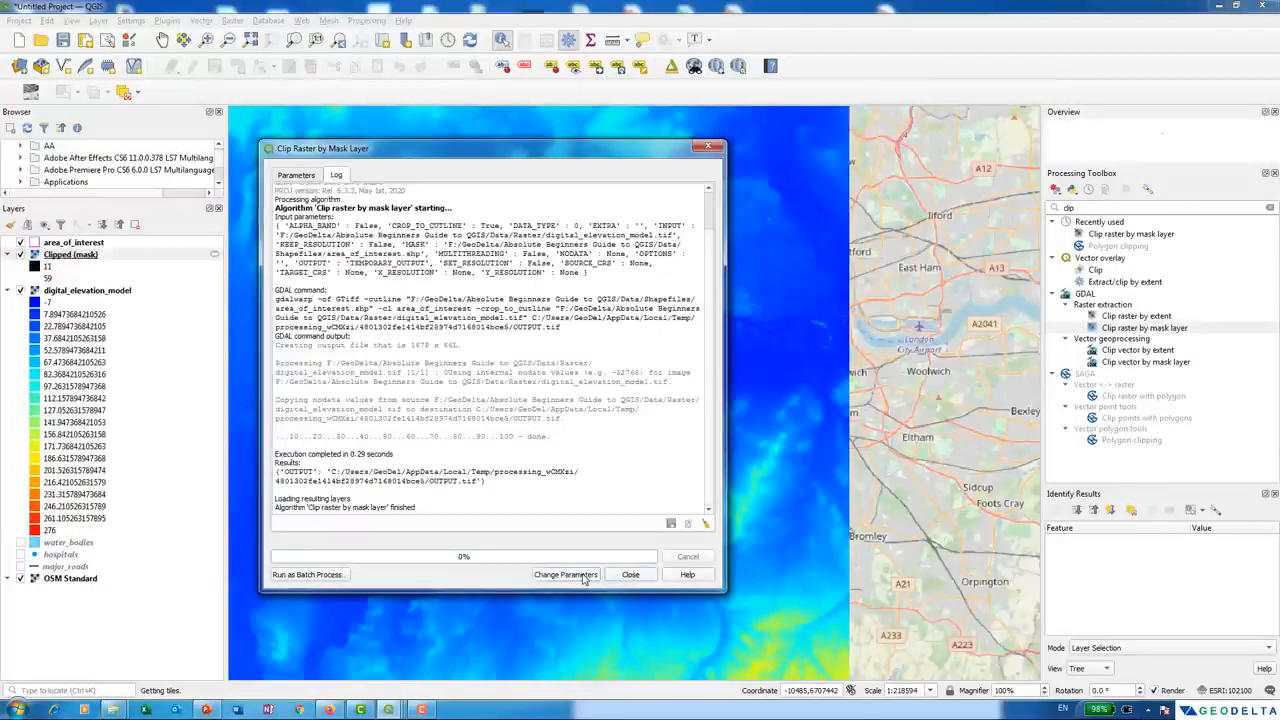
left_click_drag(275, 514, 373, 514)
left_click(630, 575)
- Select the Clipped (mask) layer and hide the digital_elevation_model layer beneath it
scroll(633, 323, "up", 2)
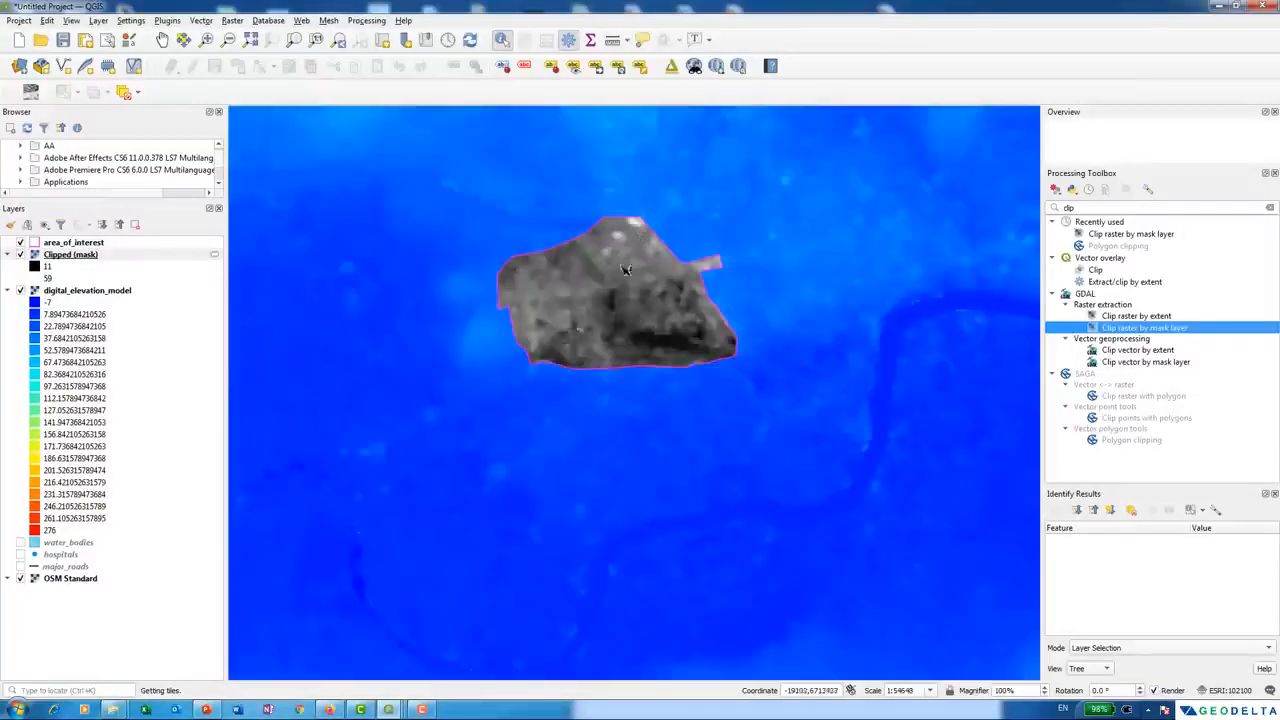
left_click(60, 256)
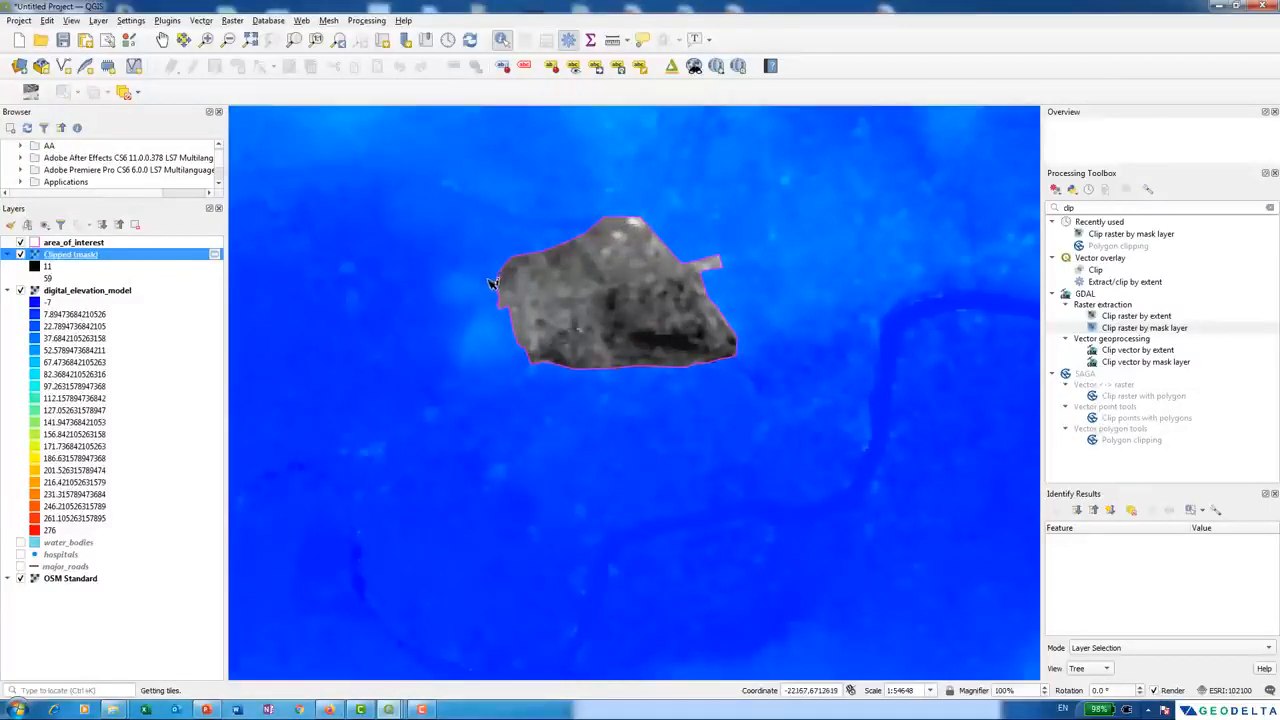
left_click(20, 290)
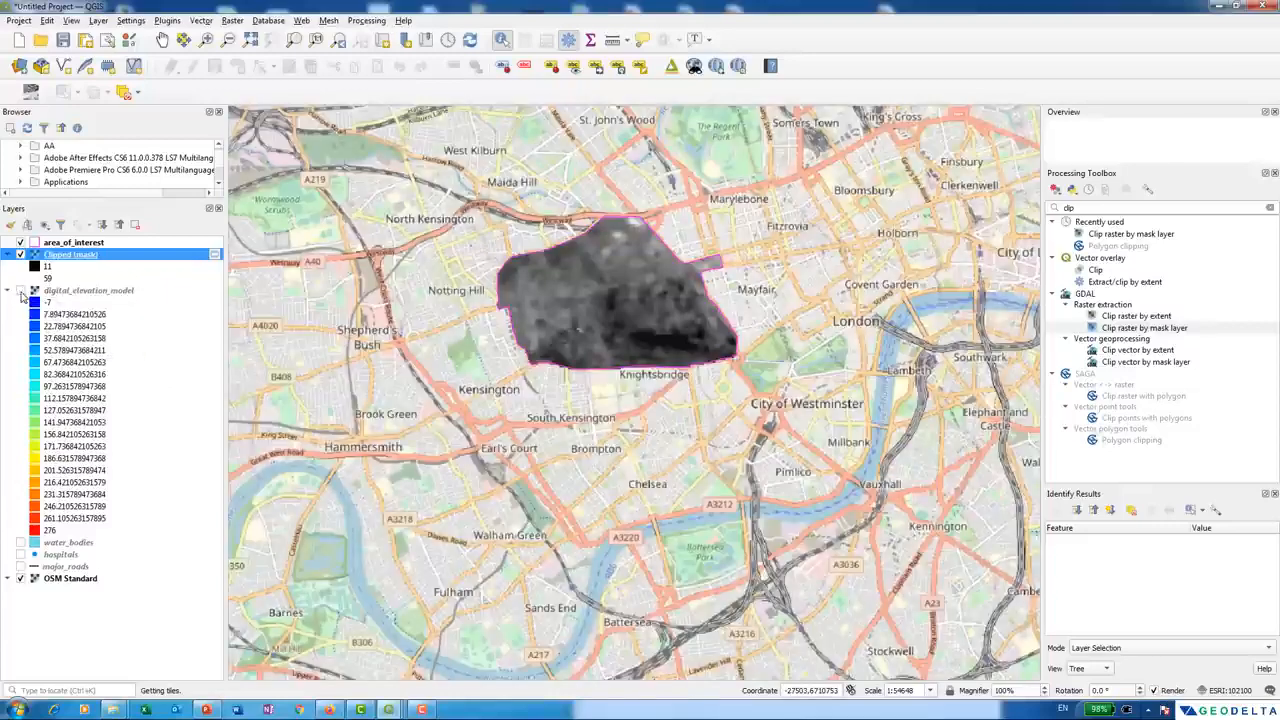
- Examine the clipped raster within the area_of_interest boundary and the minimum and maximum elevations in its legend
left_click_drag(765, 417, 809, 589)
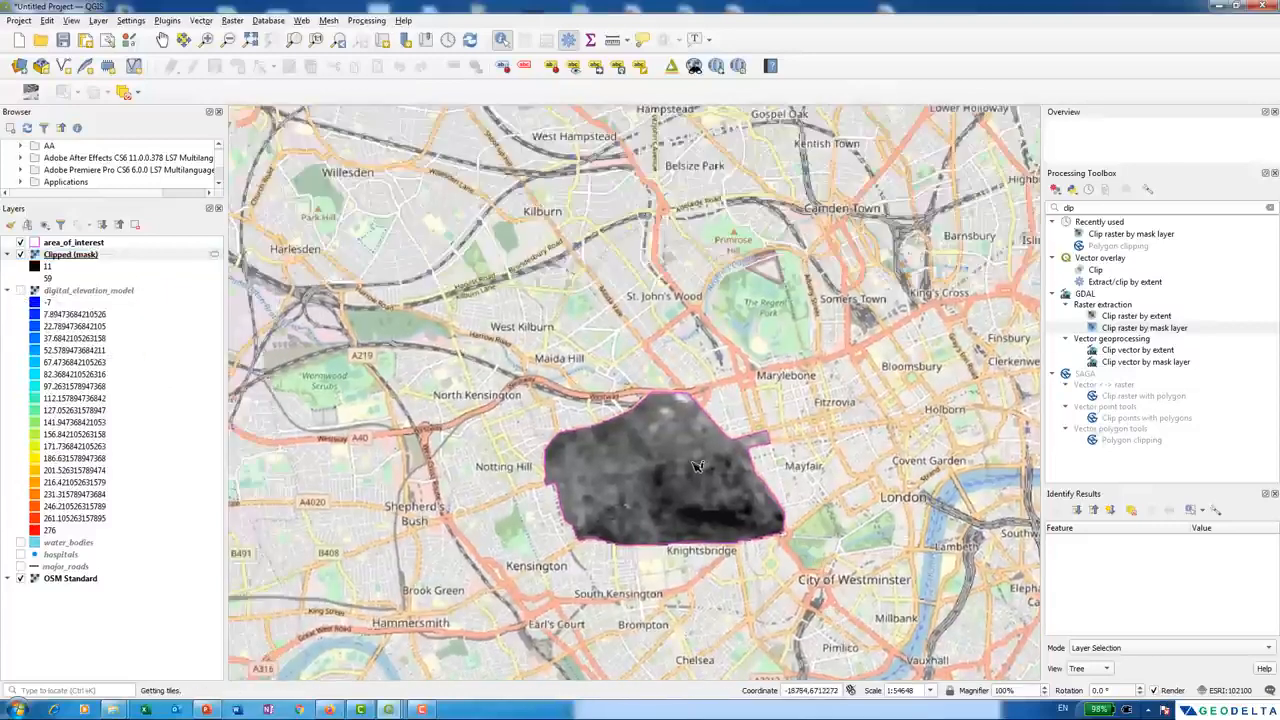
scroll(698, 466, "up", 2)
scroll(698, 466, "down", 1)
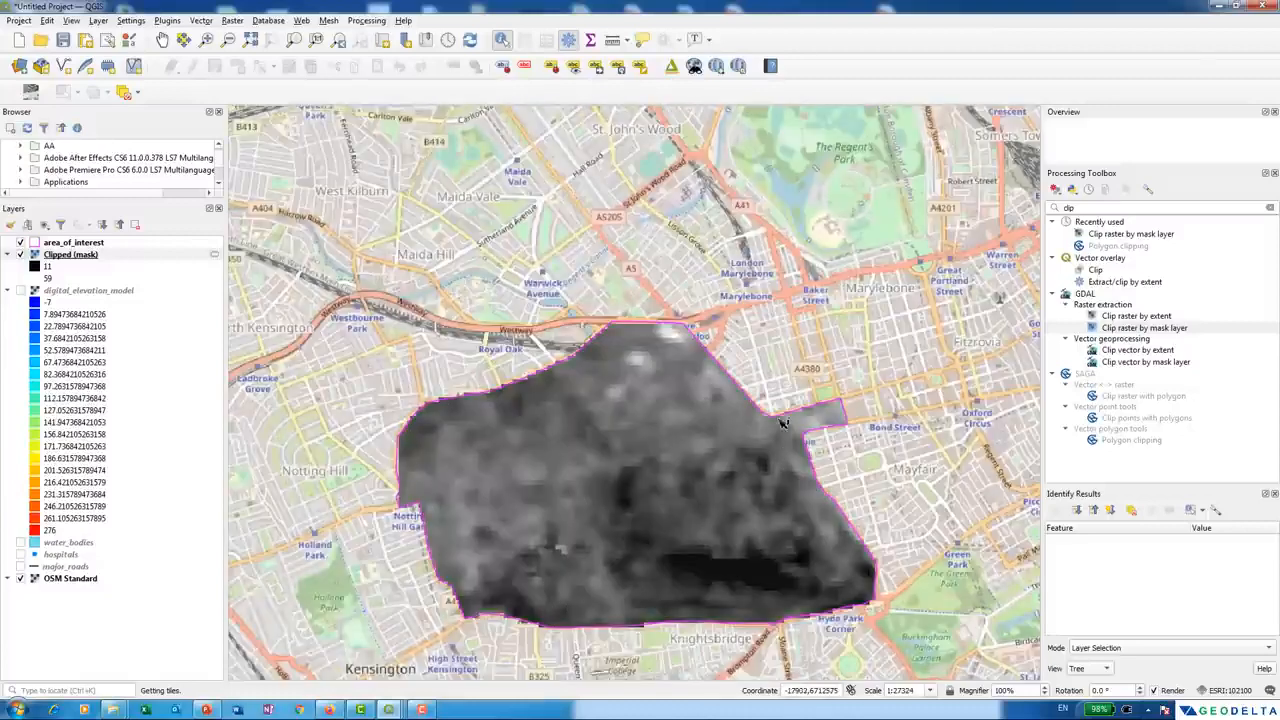
scroll(645, 510, "down", 1)
scroll(643, 513, "up", 1)
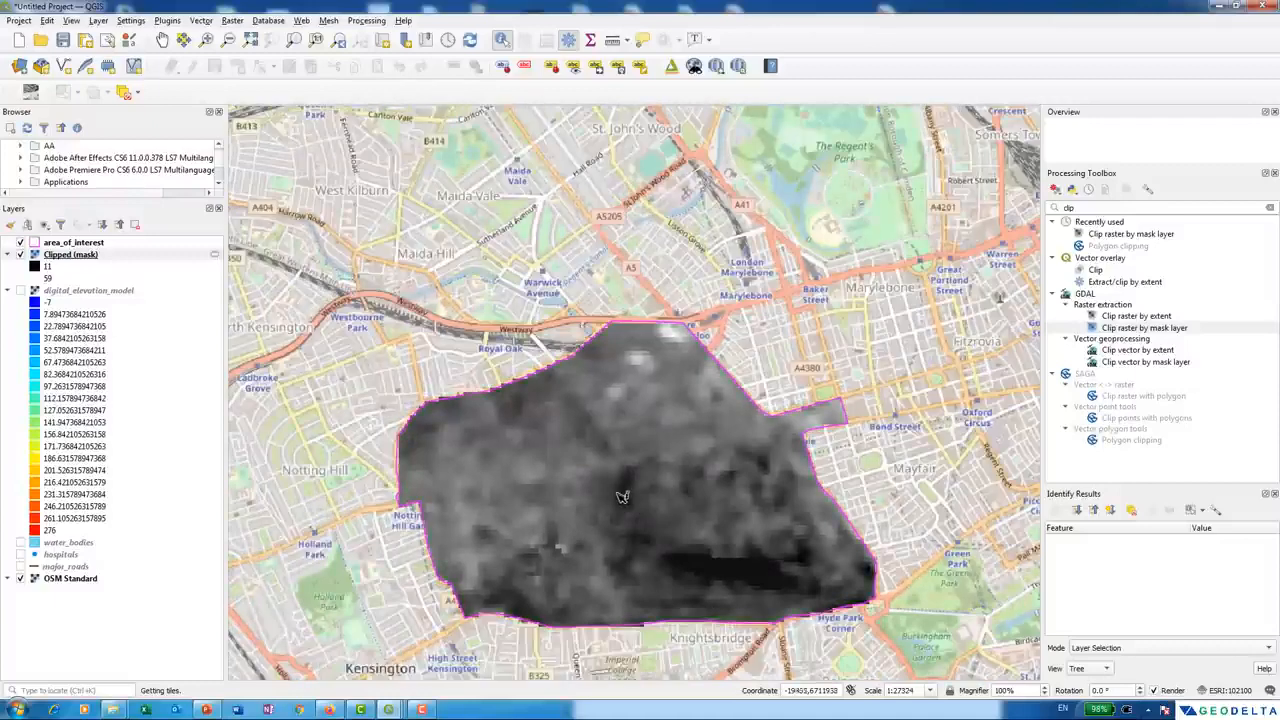
scroll(621, 498, "up", 1)
scroll(619, 502, "down", 2)
scroll(505, 475, "up", 3)
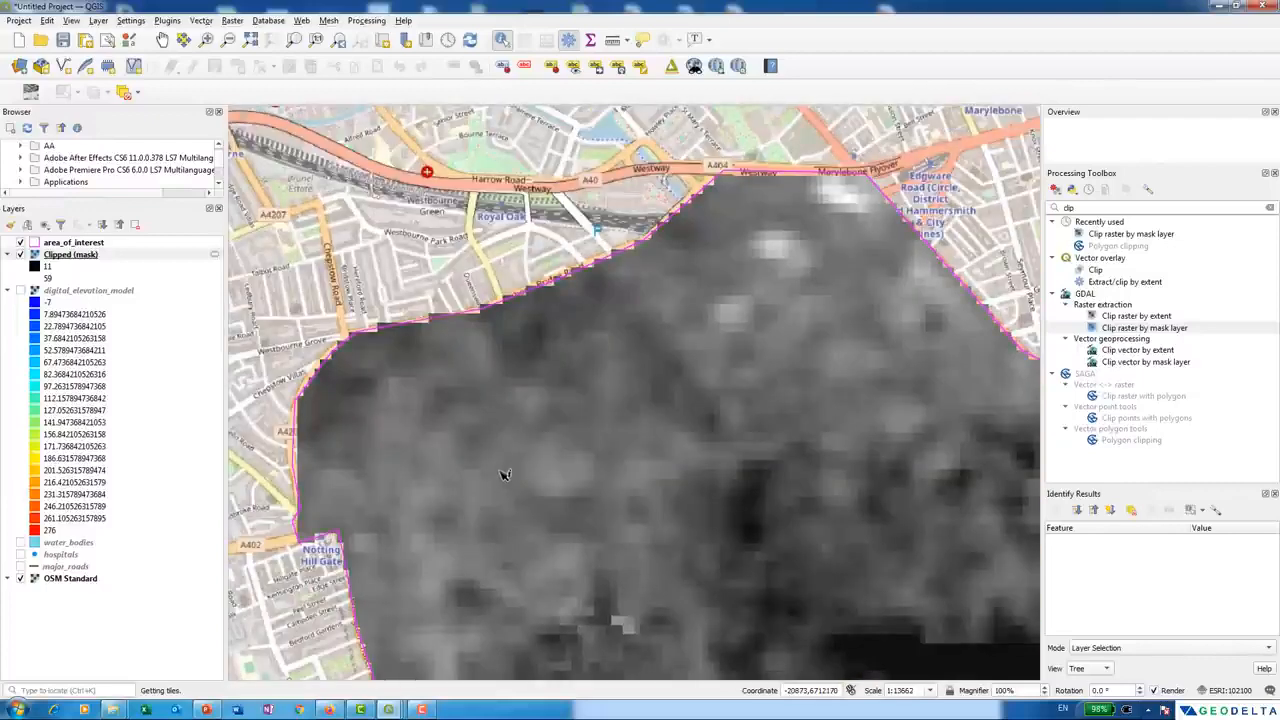
scroll(455, 462, "down", 1)
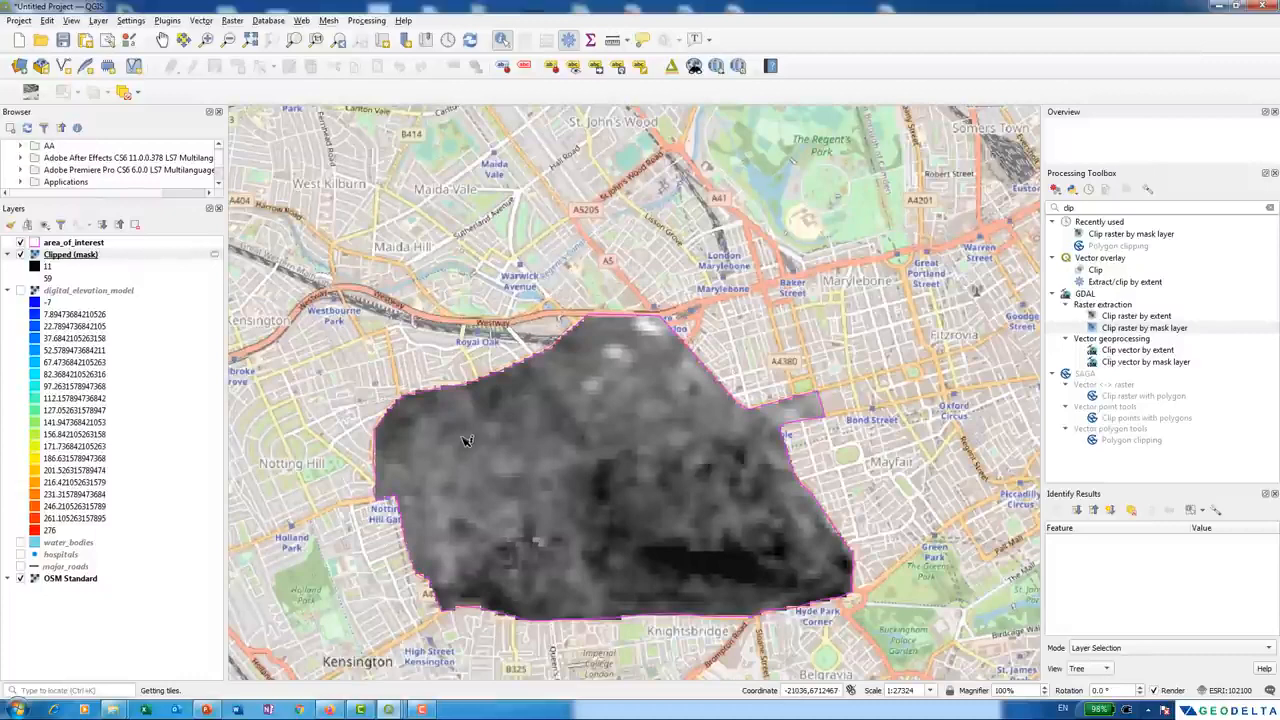
scroll(591, 486, "down", 1)
scroll(606, 475, "up", 1)
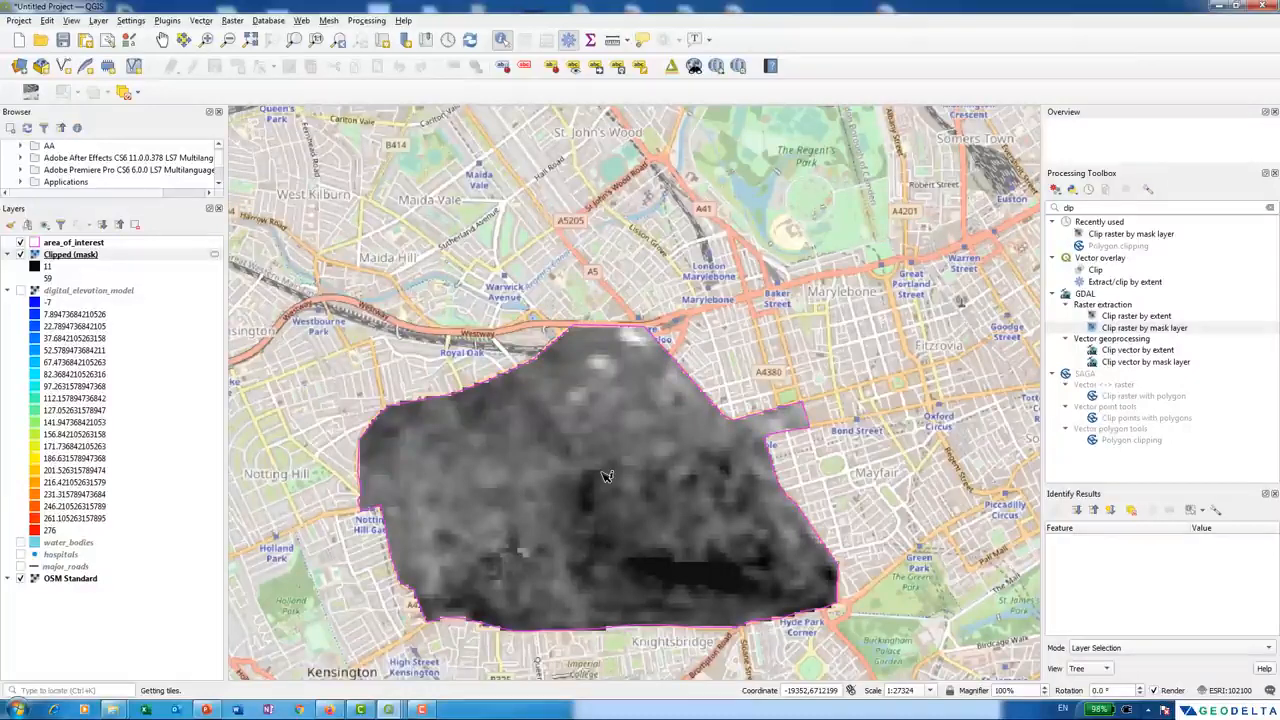
left_click_drag(583, 457, 560, 374)
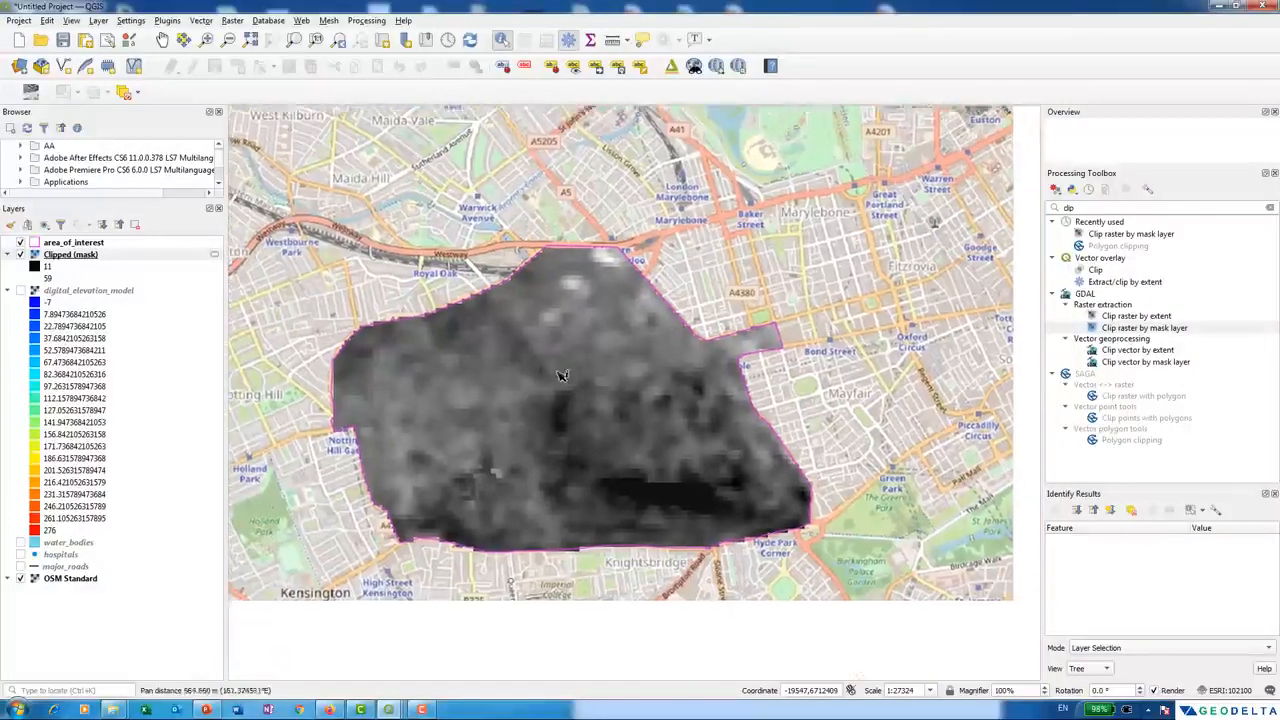
left_click(72, 255)
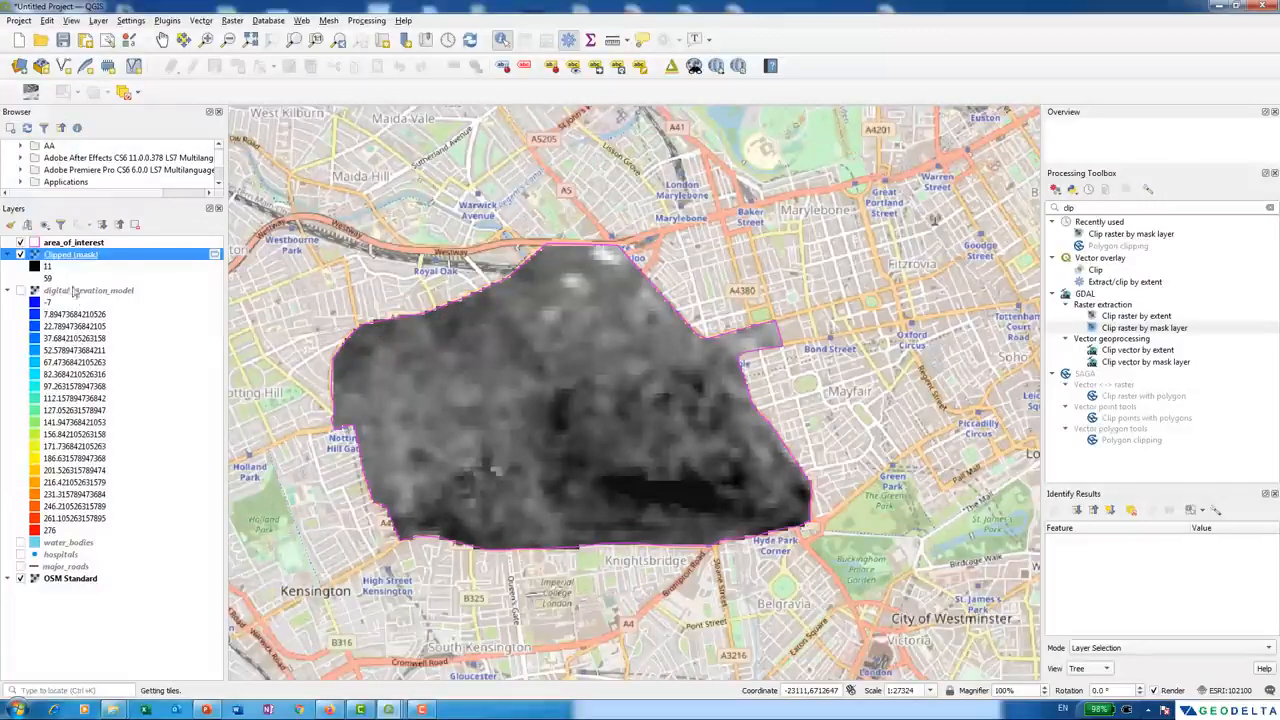
left_click(48, 267)
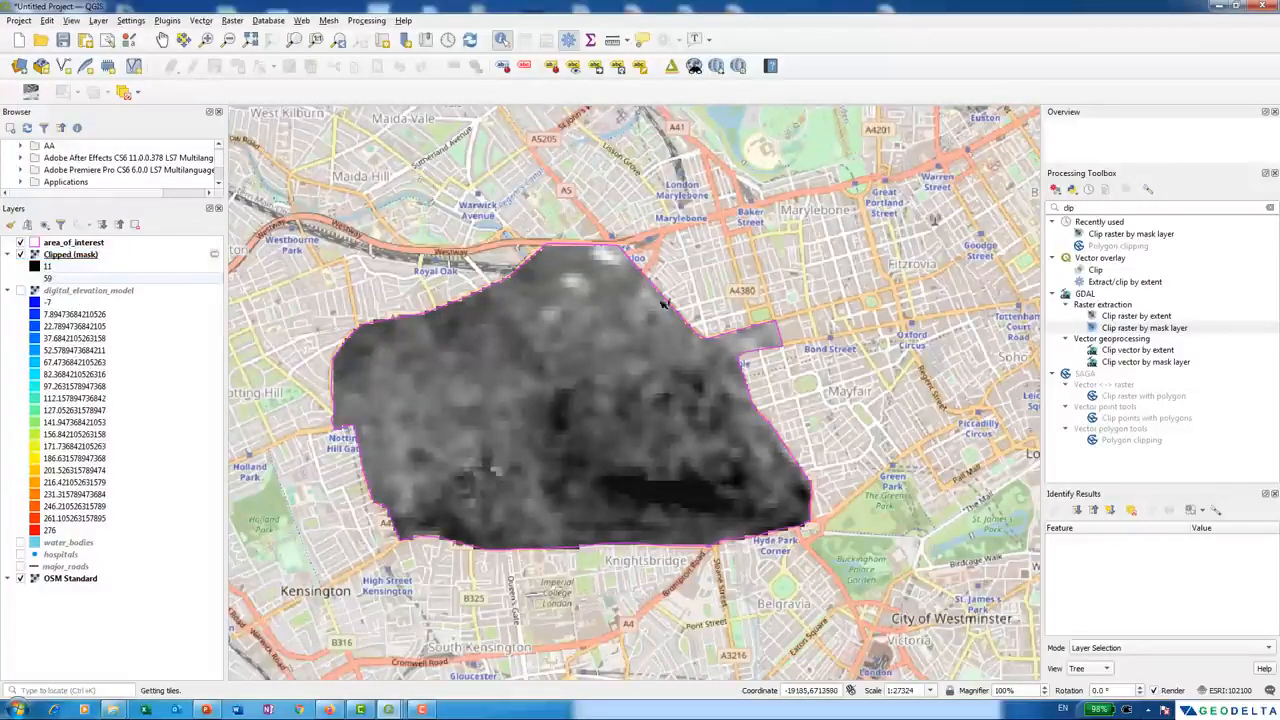
- Open the Clipped (mask) layer's symbology and set its render type to Singleband pseudocolor
right_click(92, 255)
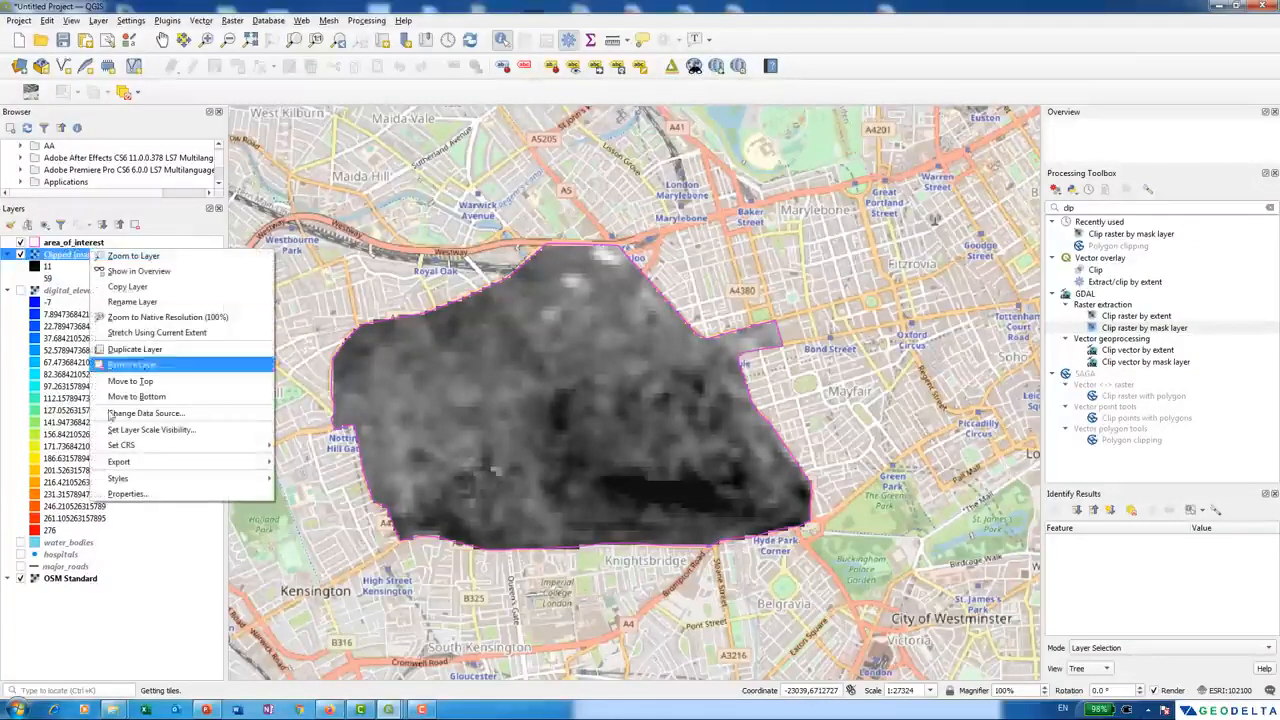
left_click(130, 494)
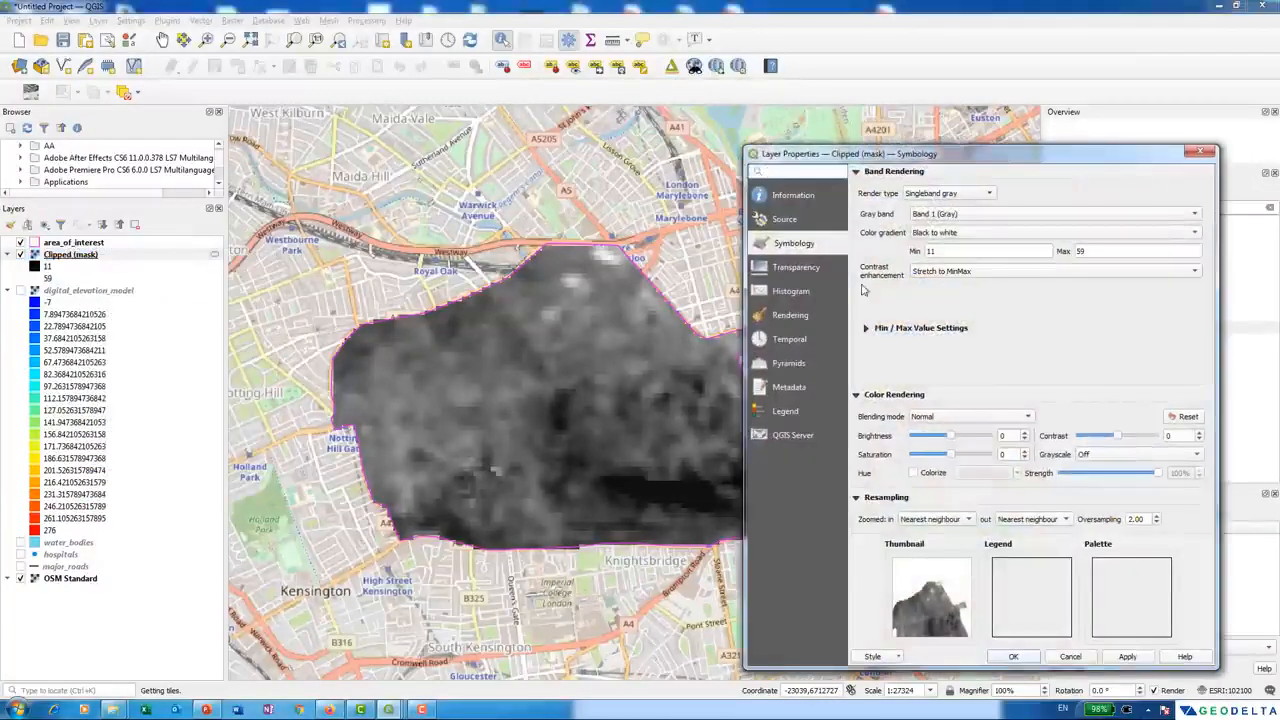
left_click(976, 193)
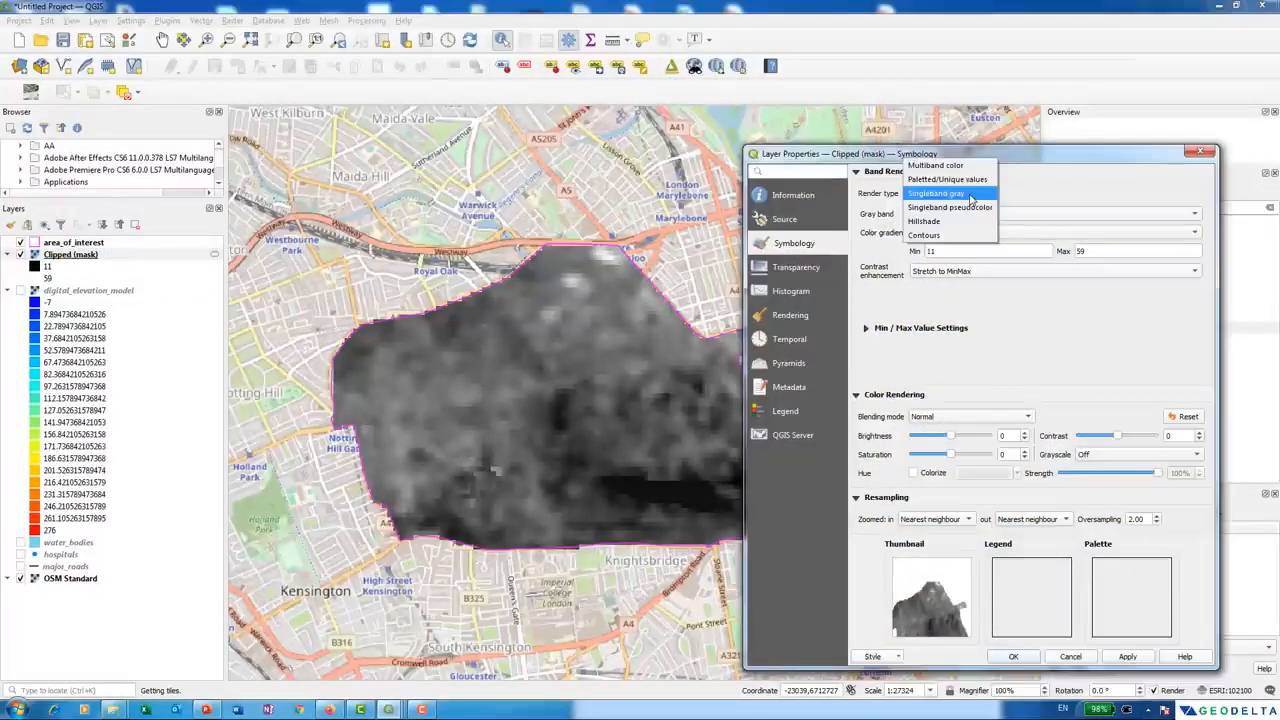
left_click(970, 213)
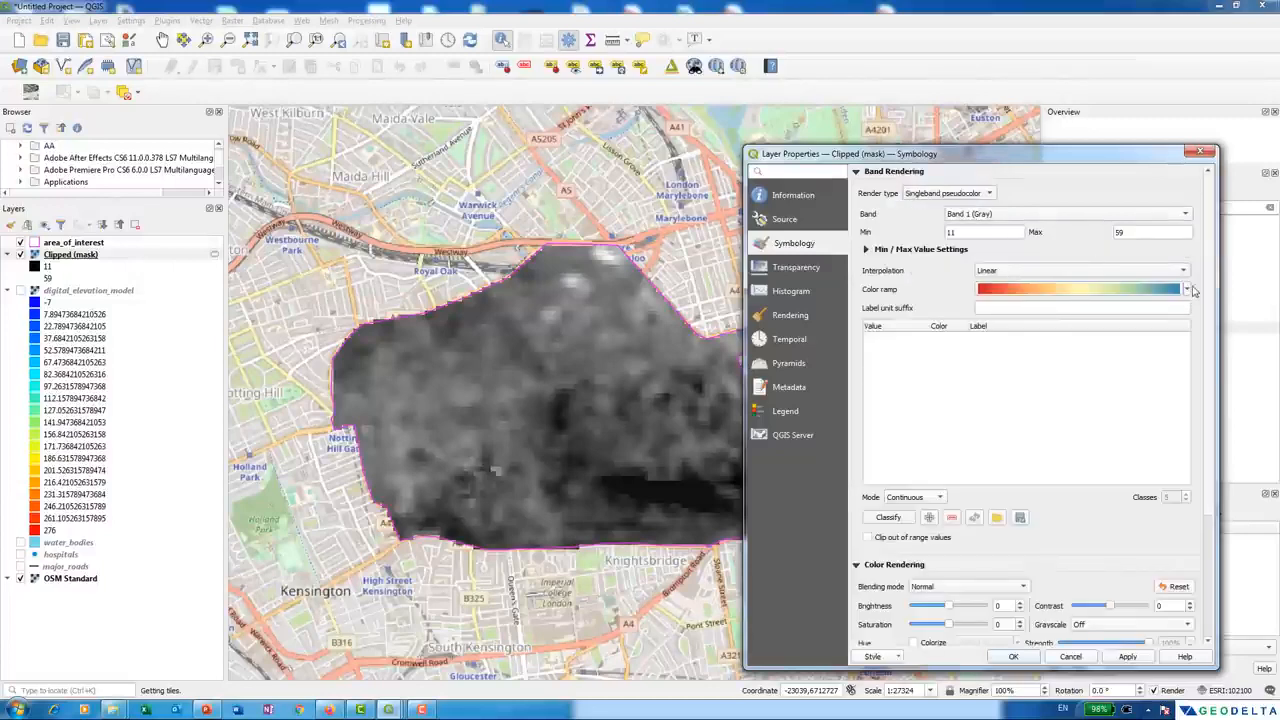
- Create a new colour ramp for the raster from the cpt-city catalog, using the bgyr gradient among the top svg palettes
left_click(1187, 289)
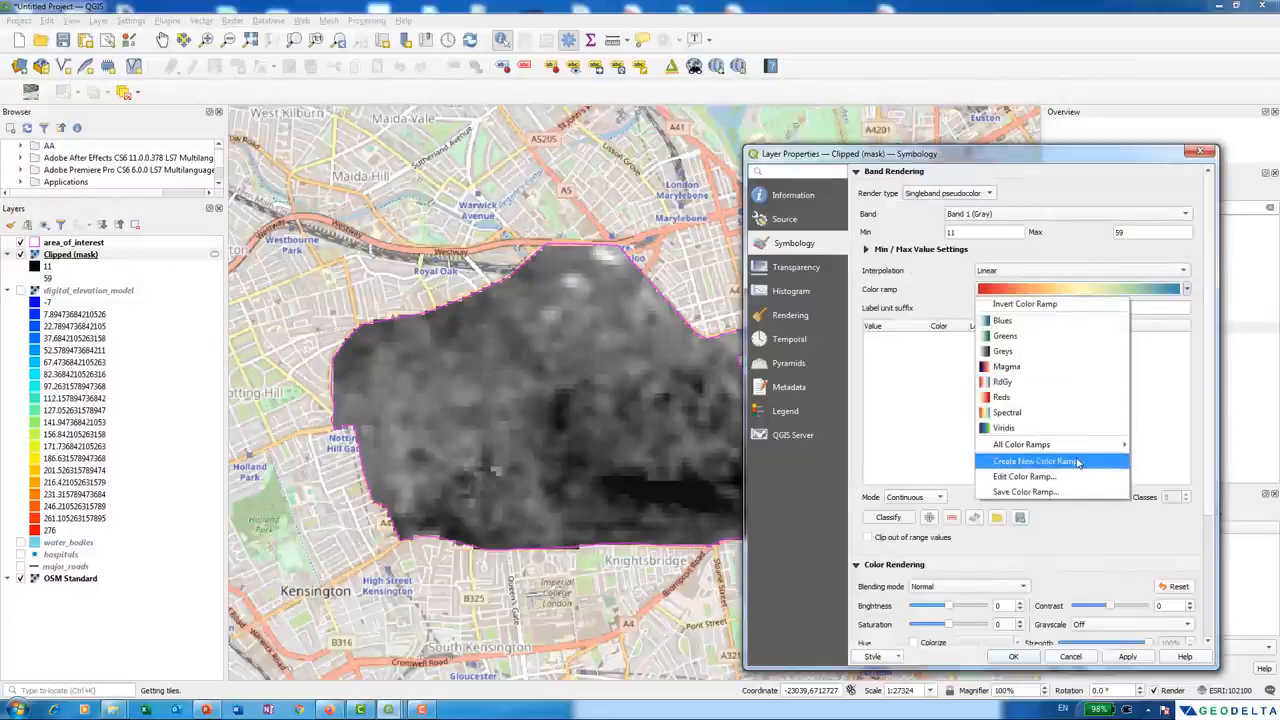
left_click(1068, 461)
left_click(984, 414)
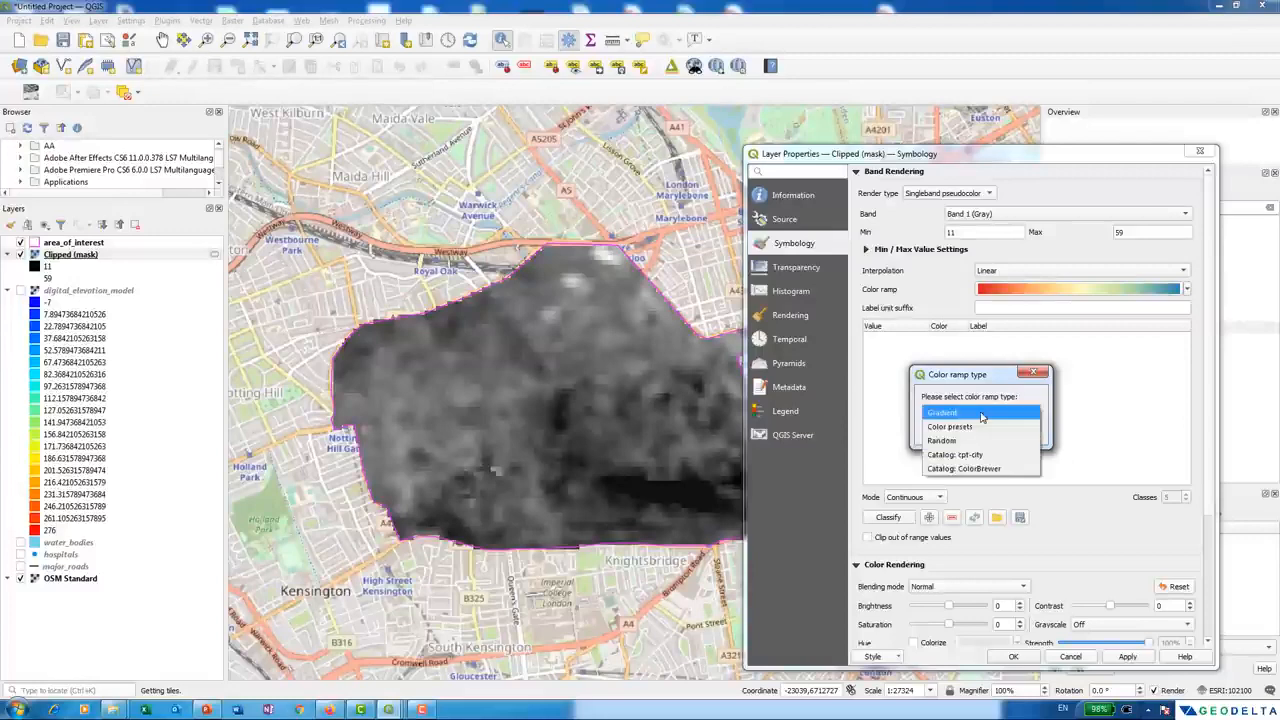
left_click(983, 456)
left_click(968, 440)
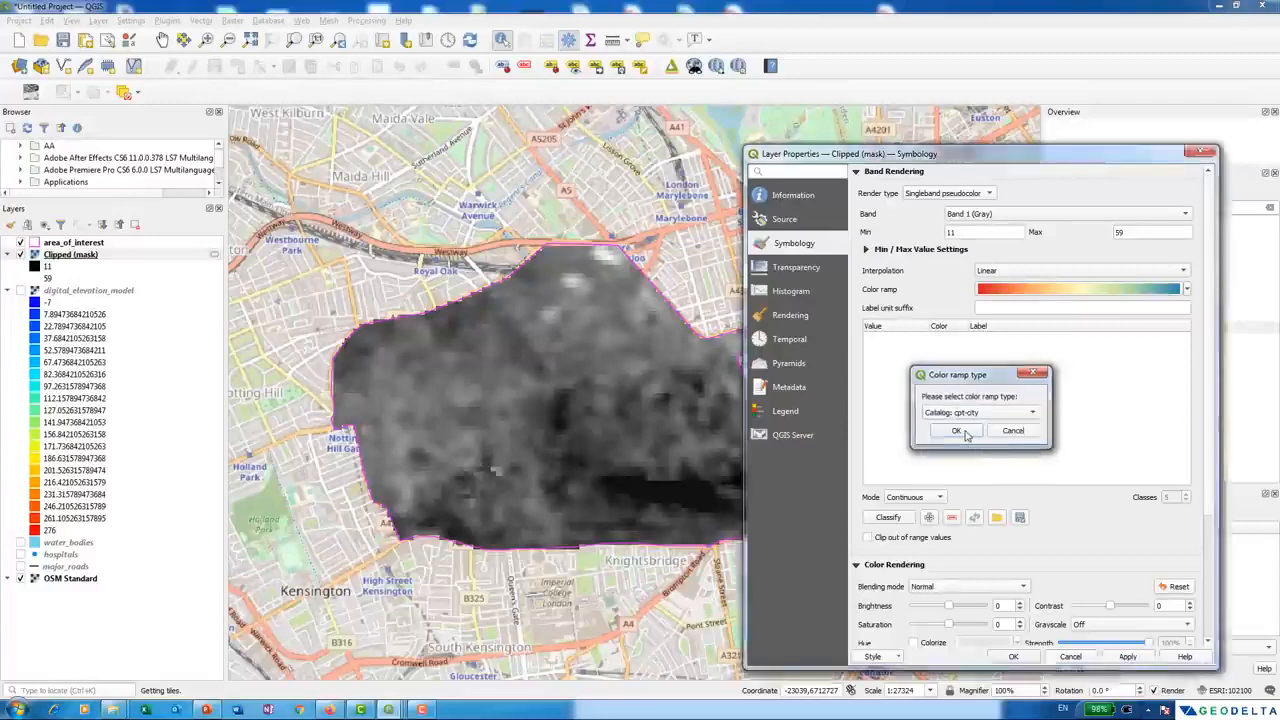
left_click(324, 420)
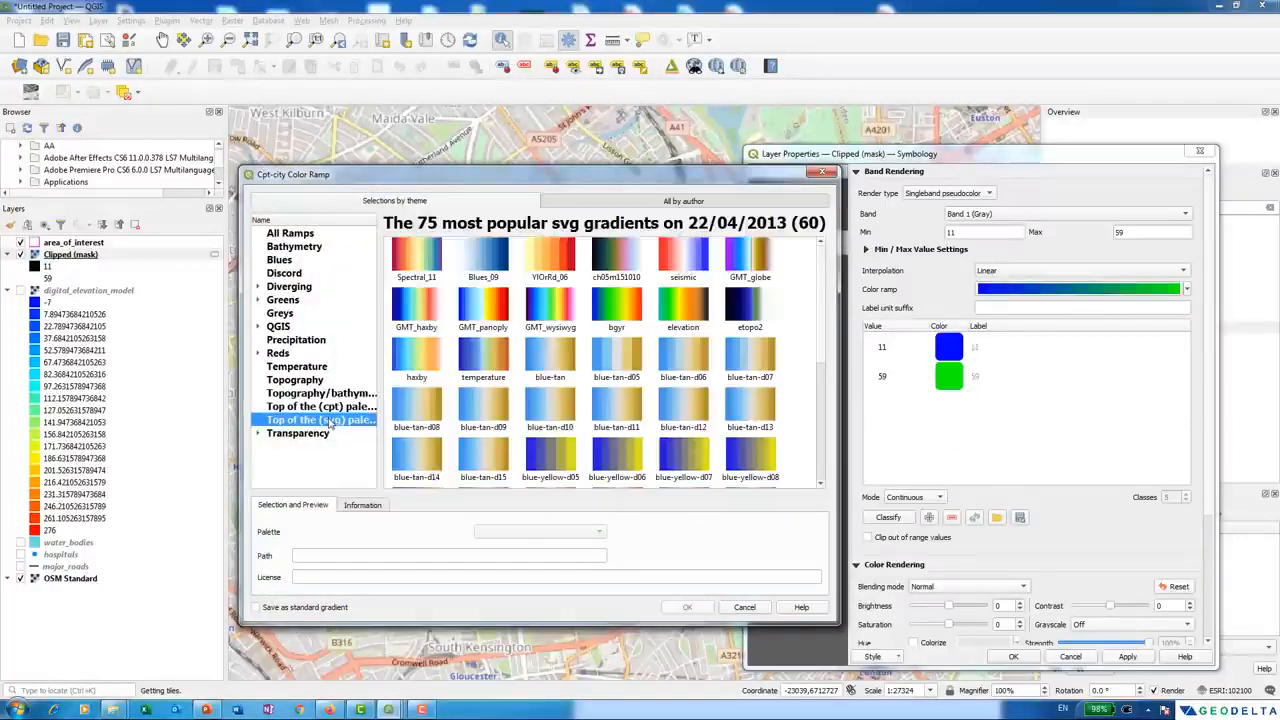
left_click(616, 308)
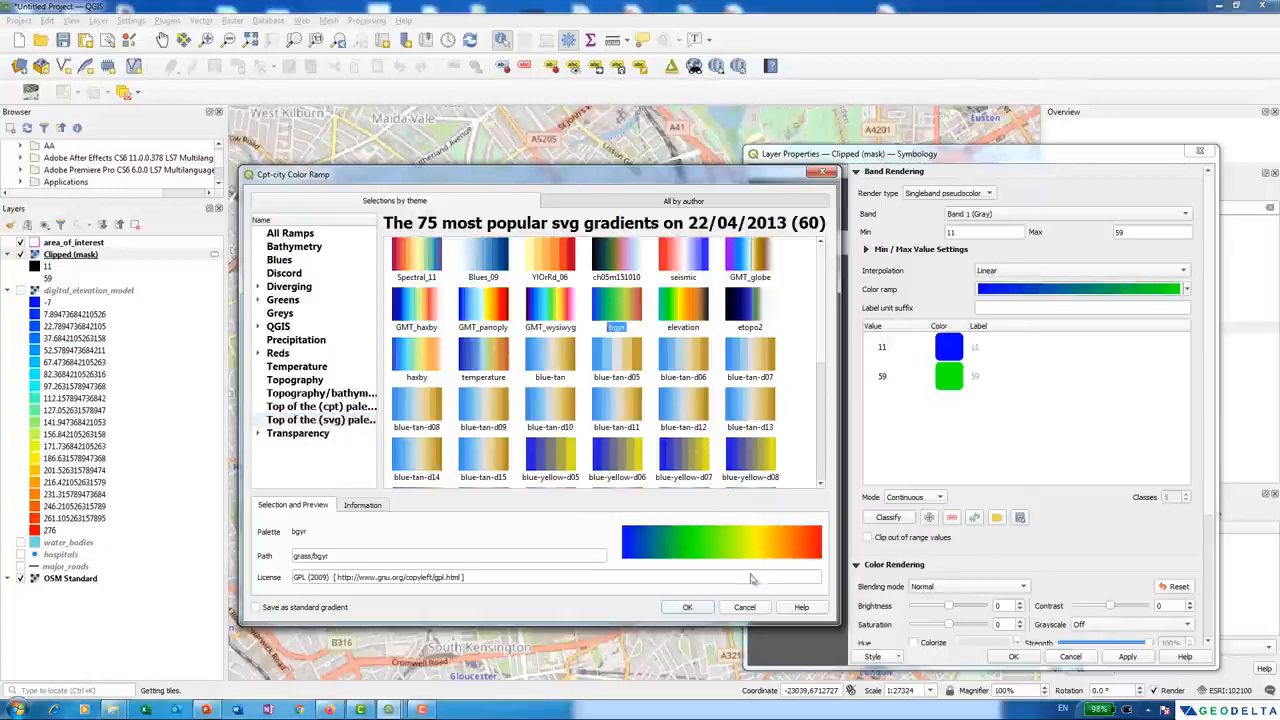
left_click(687, 607)
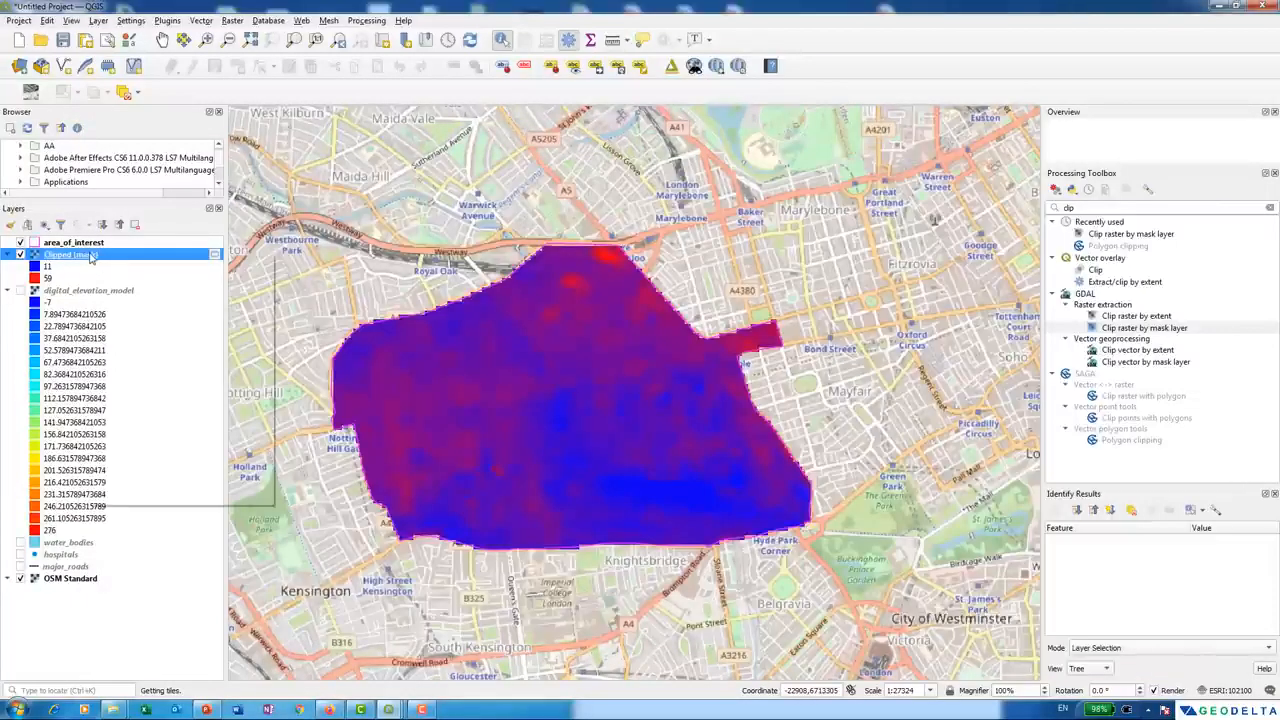
- Classify the Clipped (mask) raster in Equal Interval mode with 10 classes, and expand its legend in place of the digital_elevation_model legend
right_click(90, 257)
left_click(166, 502)
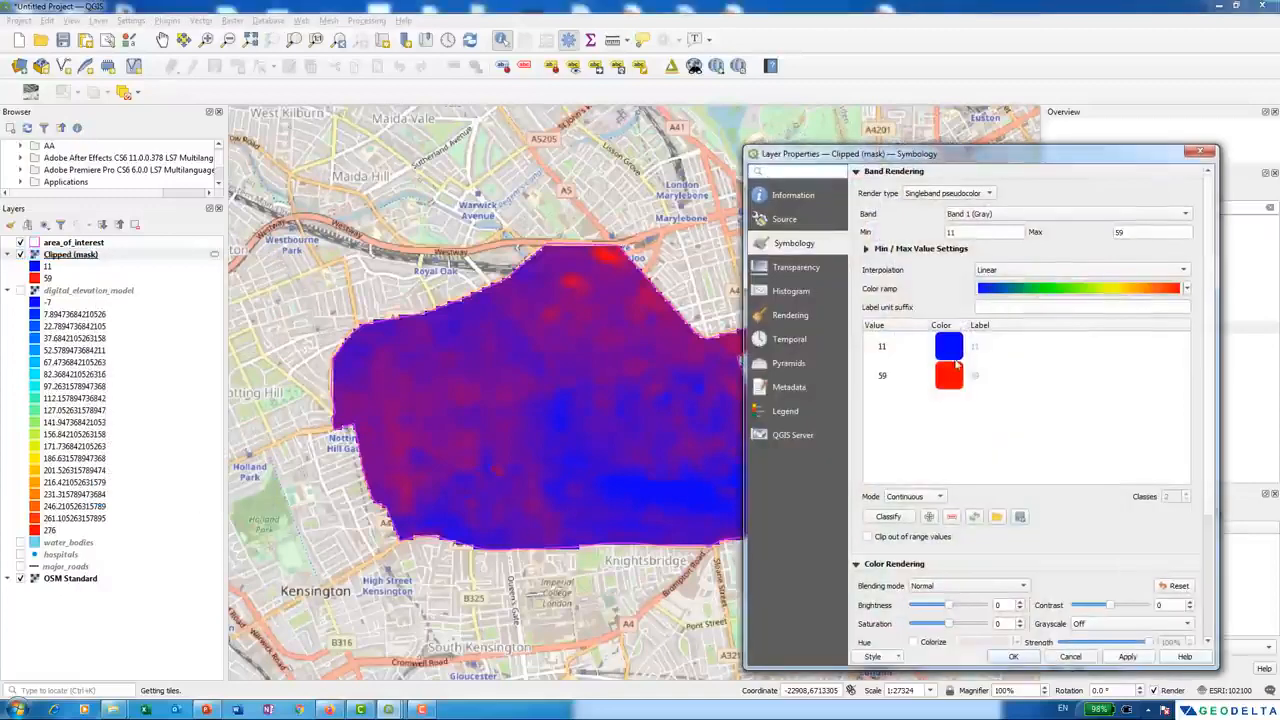
left_click(920, 499)
left_click(918, 512)
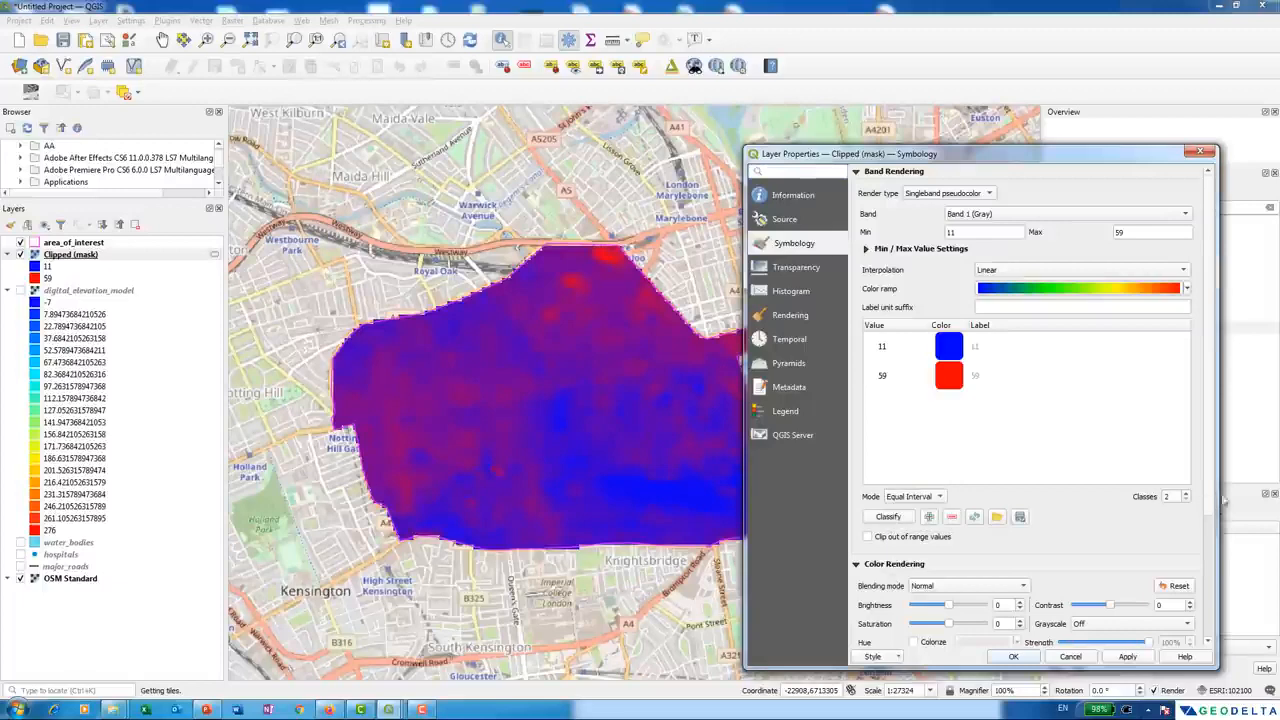
double_click(1178, 496)
type("10")
left_click(1146, 658)
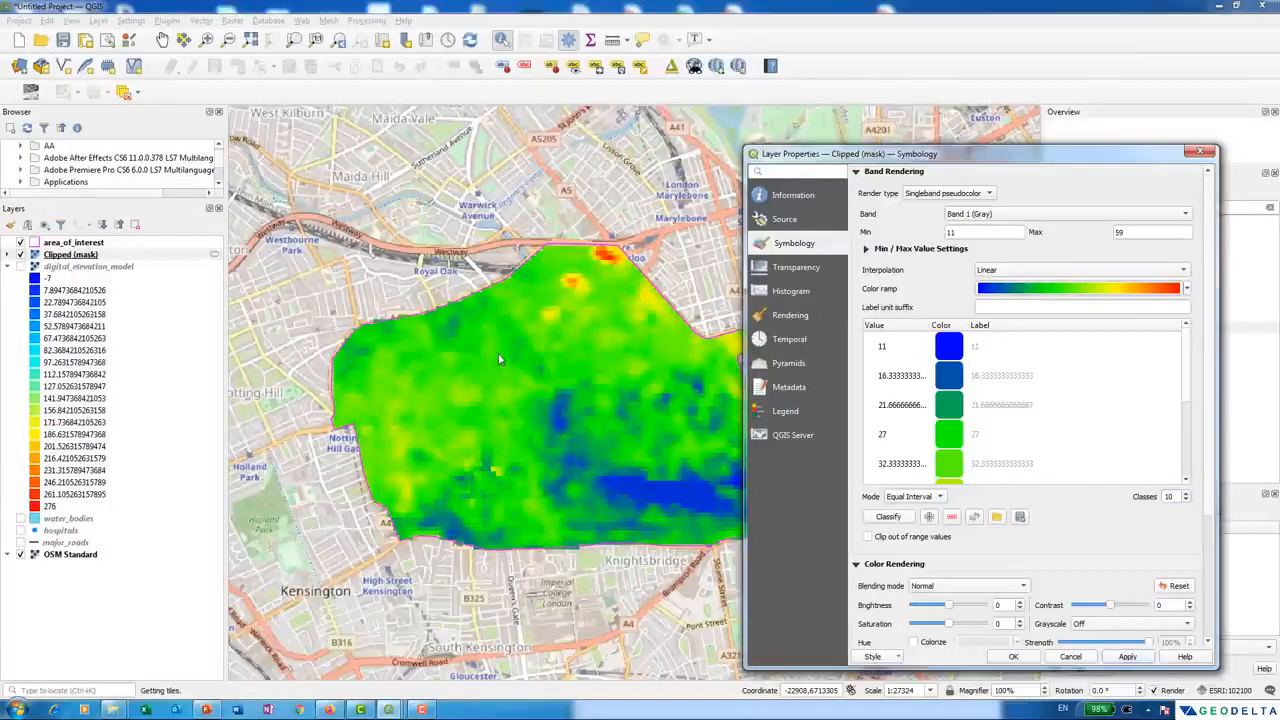
left_click(1013, 657)
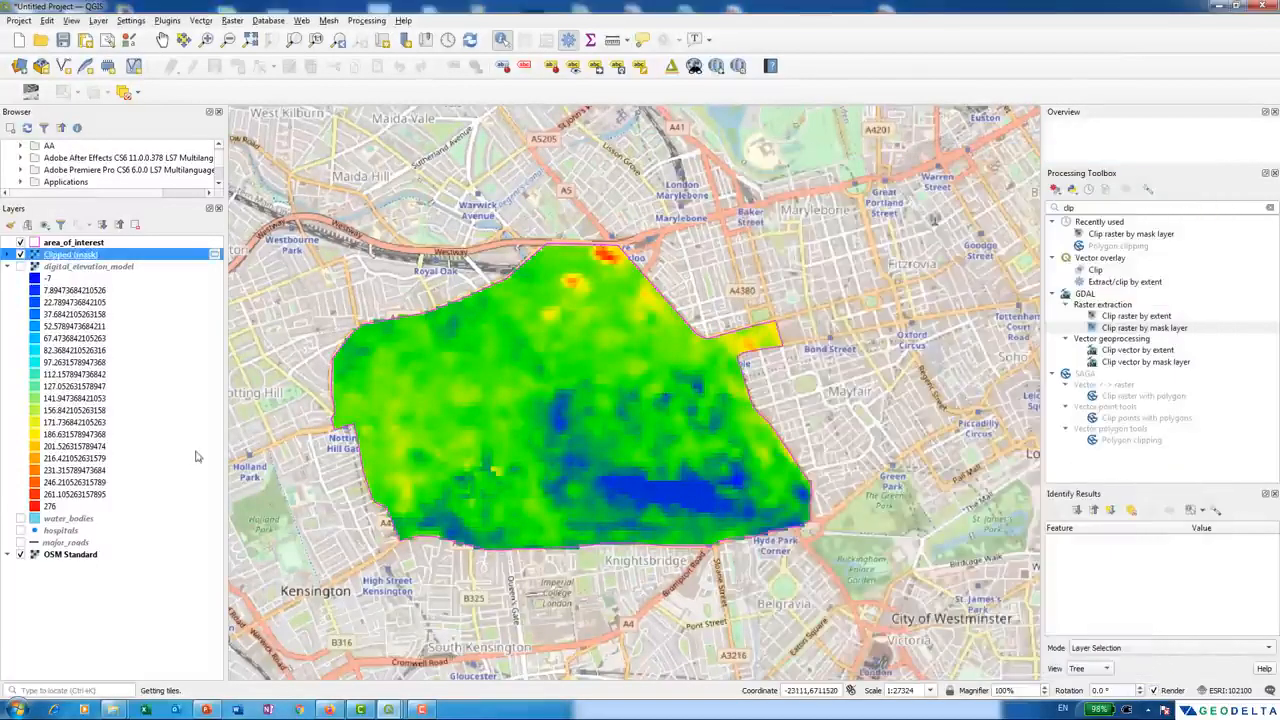
left_click(6, 268)
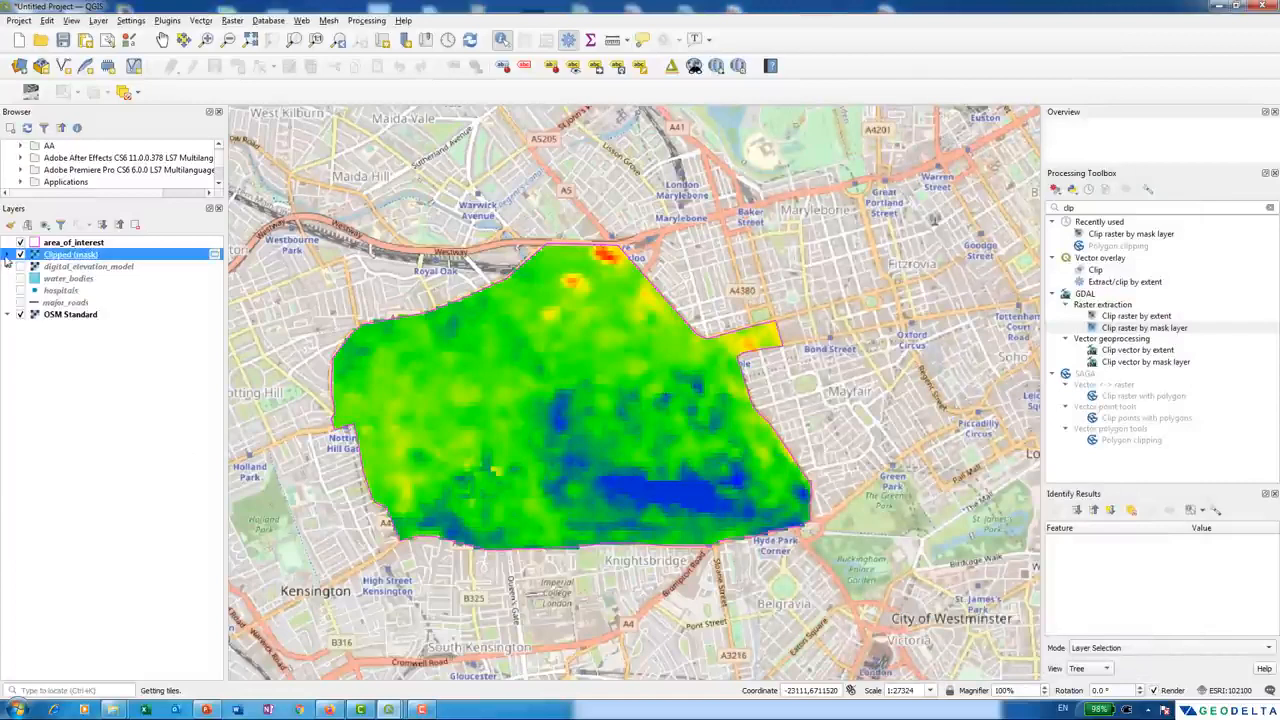
left_click(7, 255)
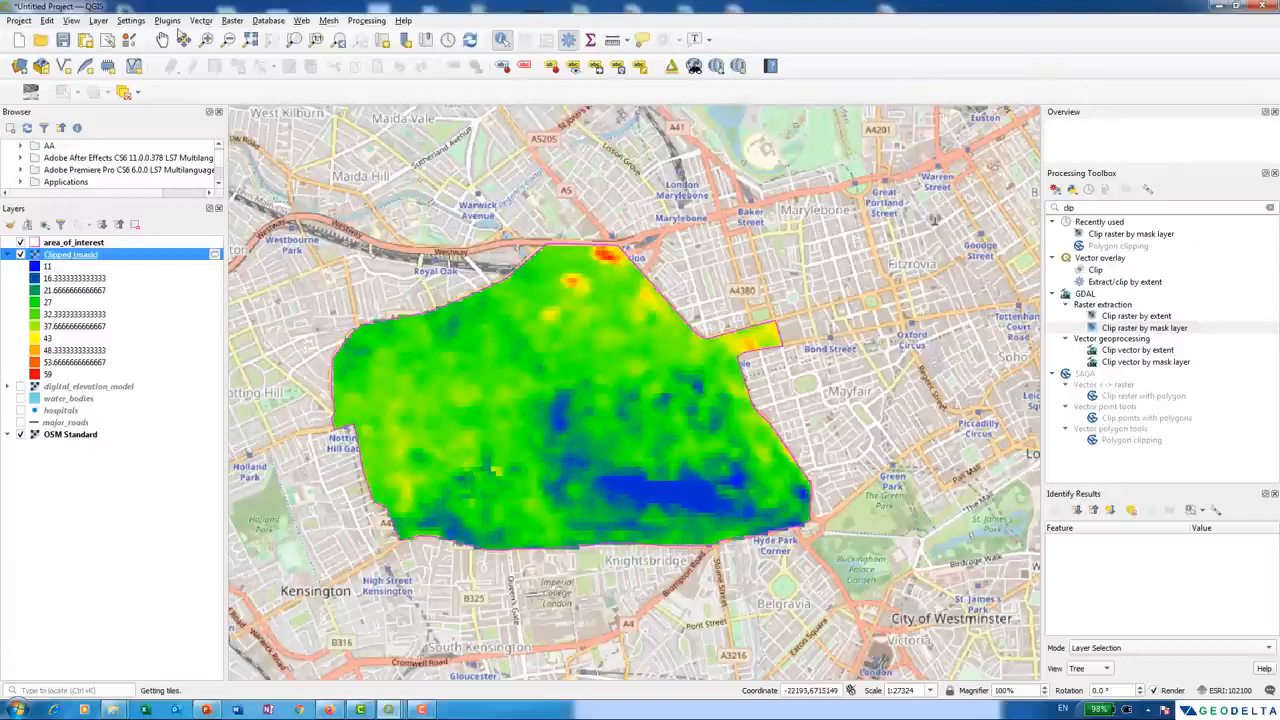
- Set up the raster Contour extraction with Clipped (mask) as the input layer and an interval of 5 between contour lines
left_click(232, 21)
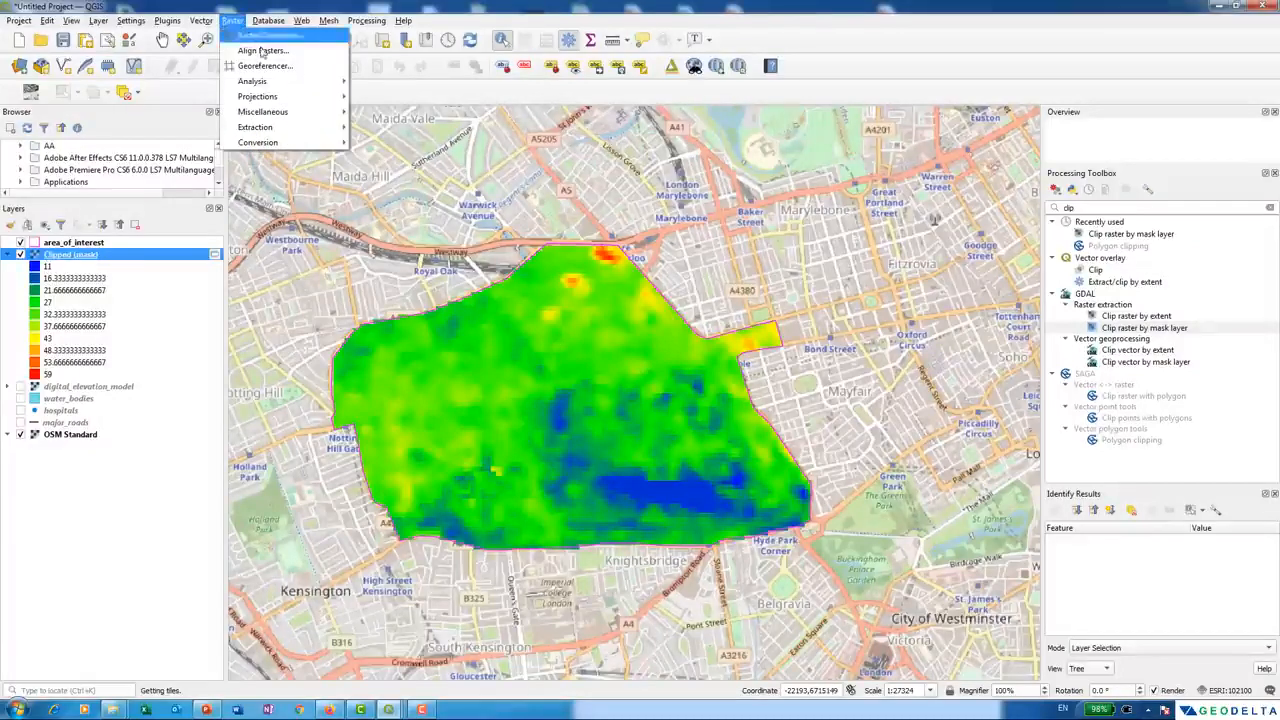
mouse_move(291, 103)
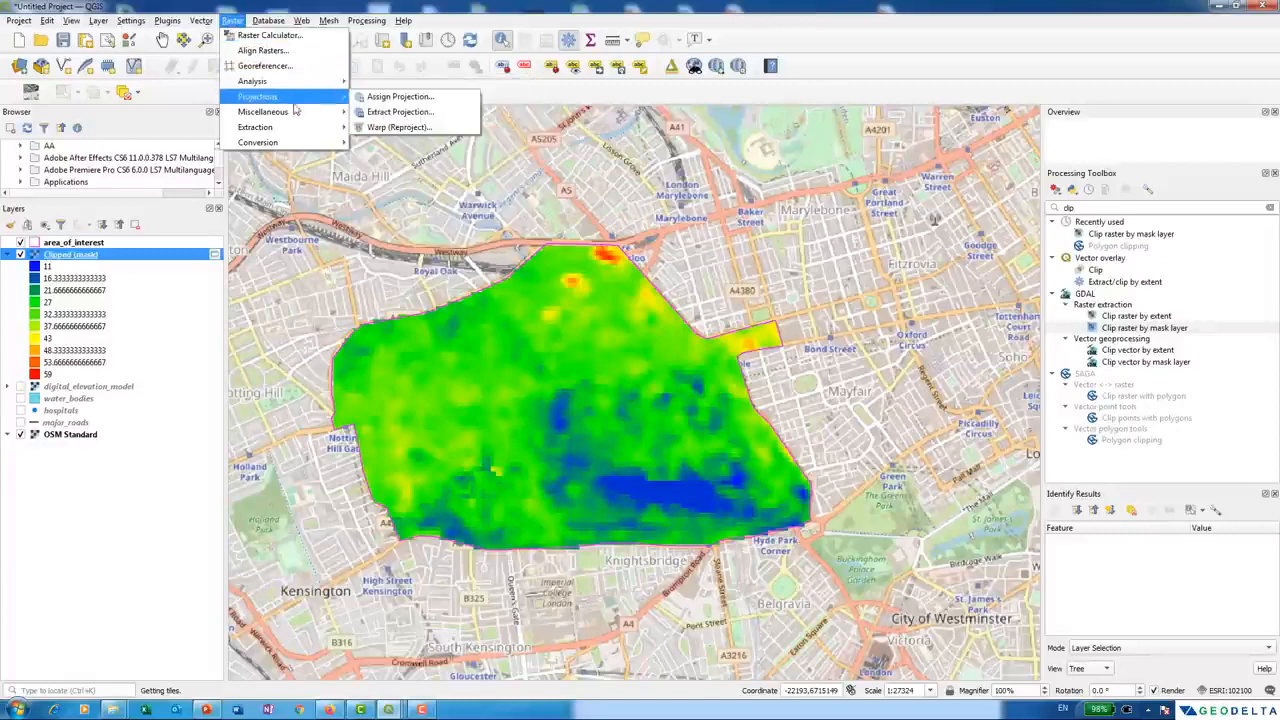
mouse_move(296, 127)
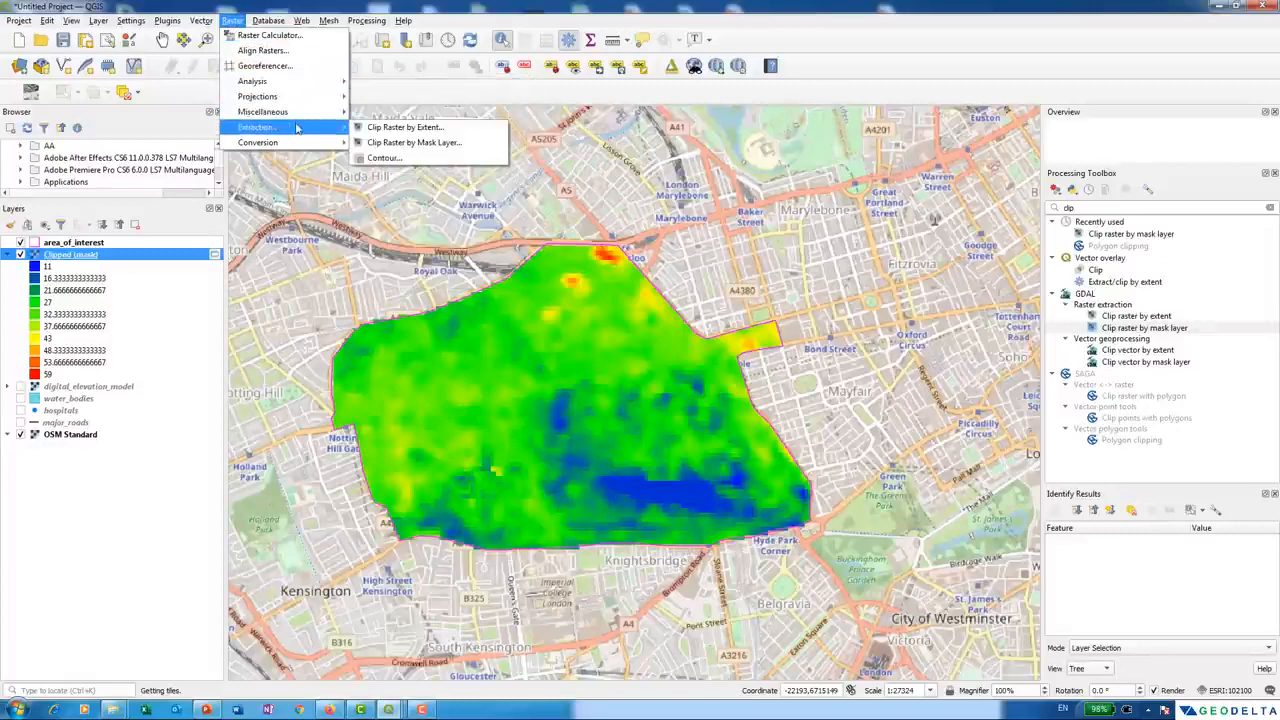
left_click(395, 160)
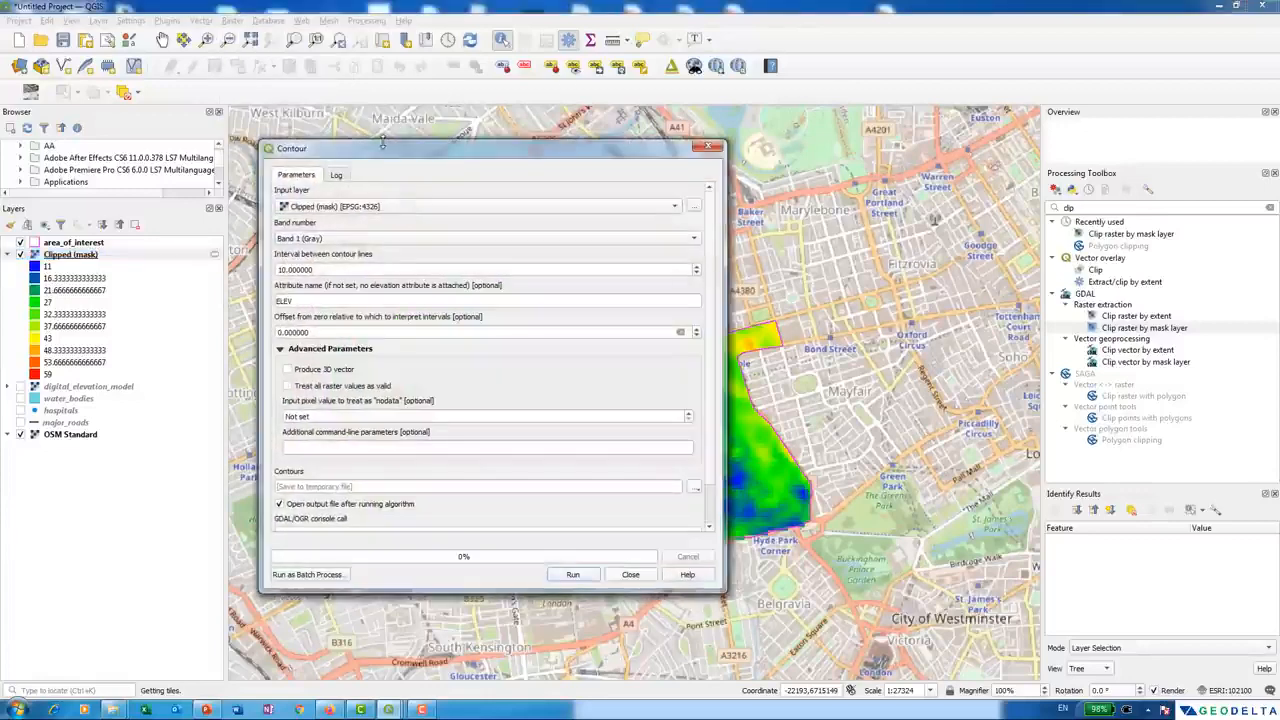
left_click(336, 208)
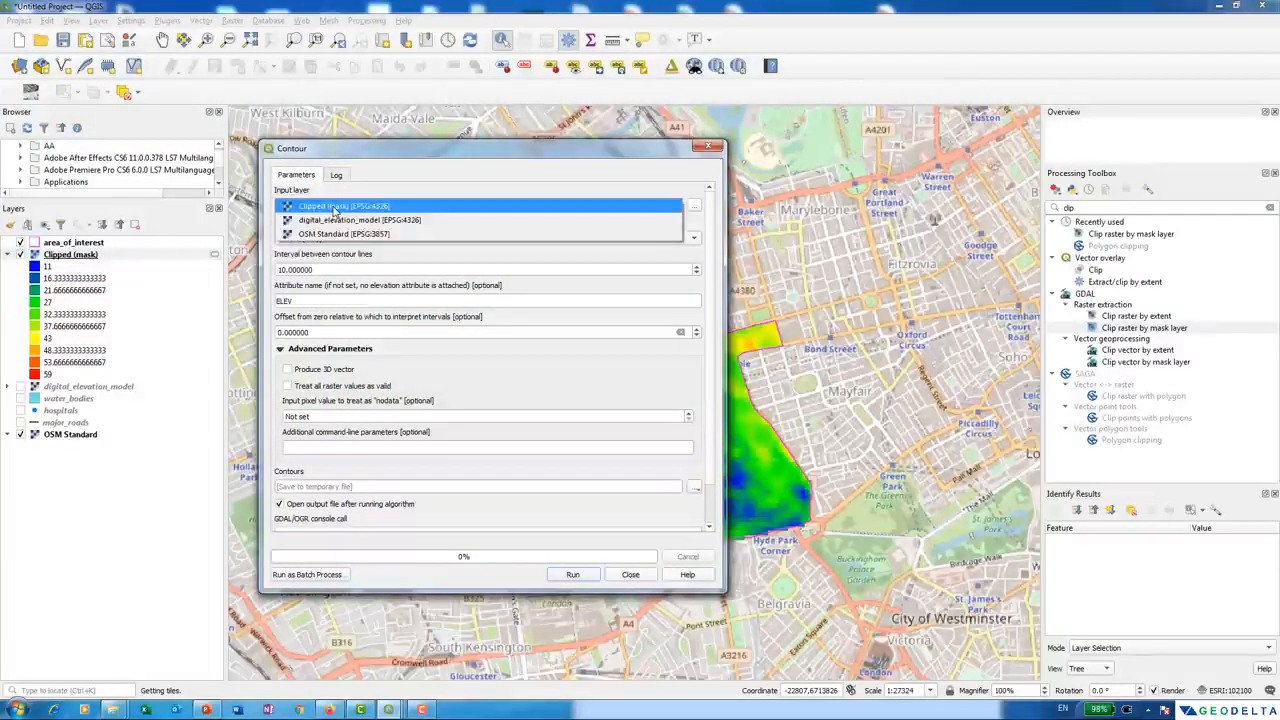
left_click(341, 207)
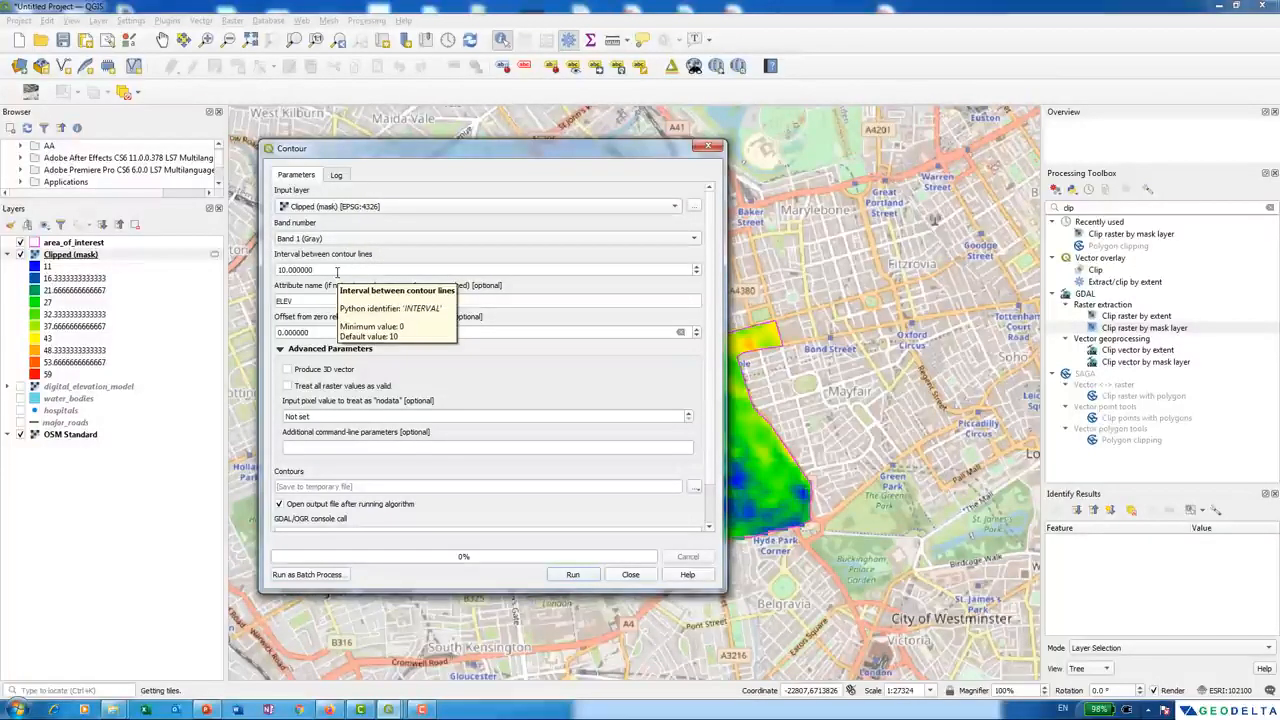
left_click_drag(336, 271, 270, 265)
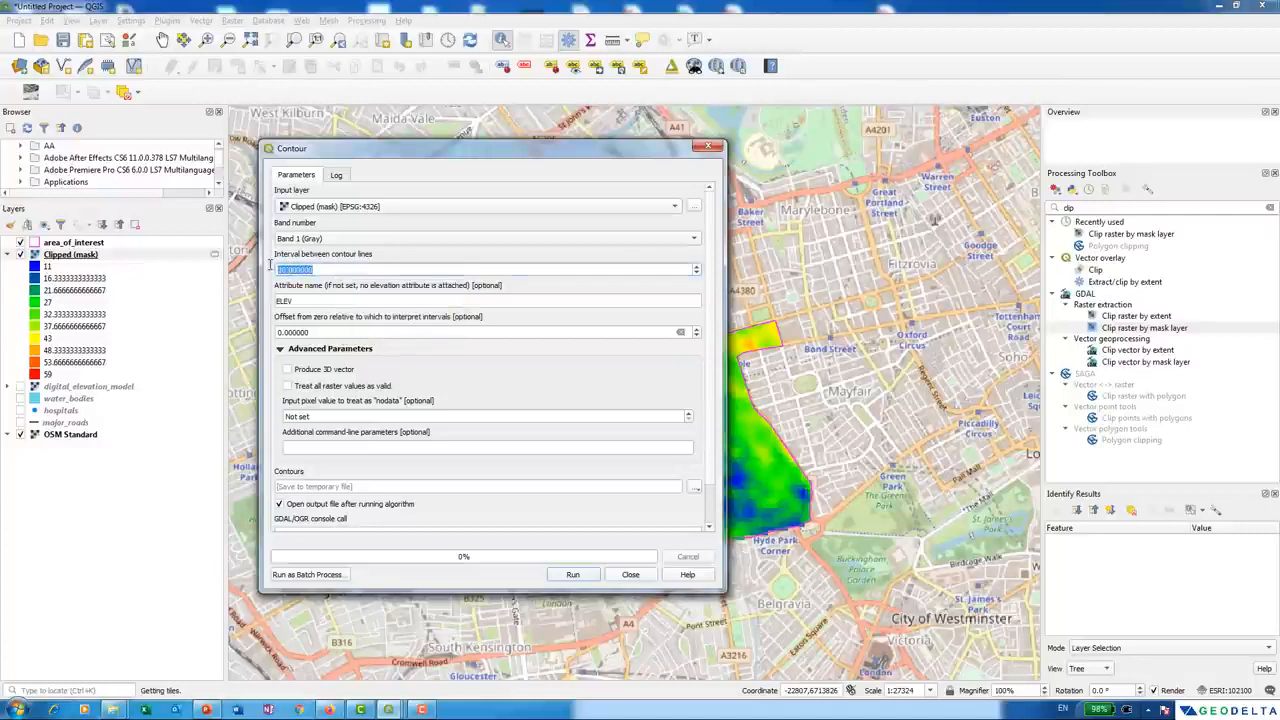
type("5")
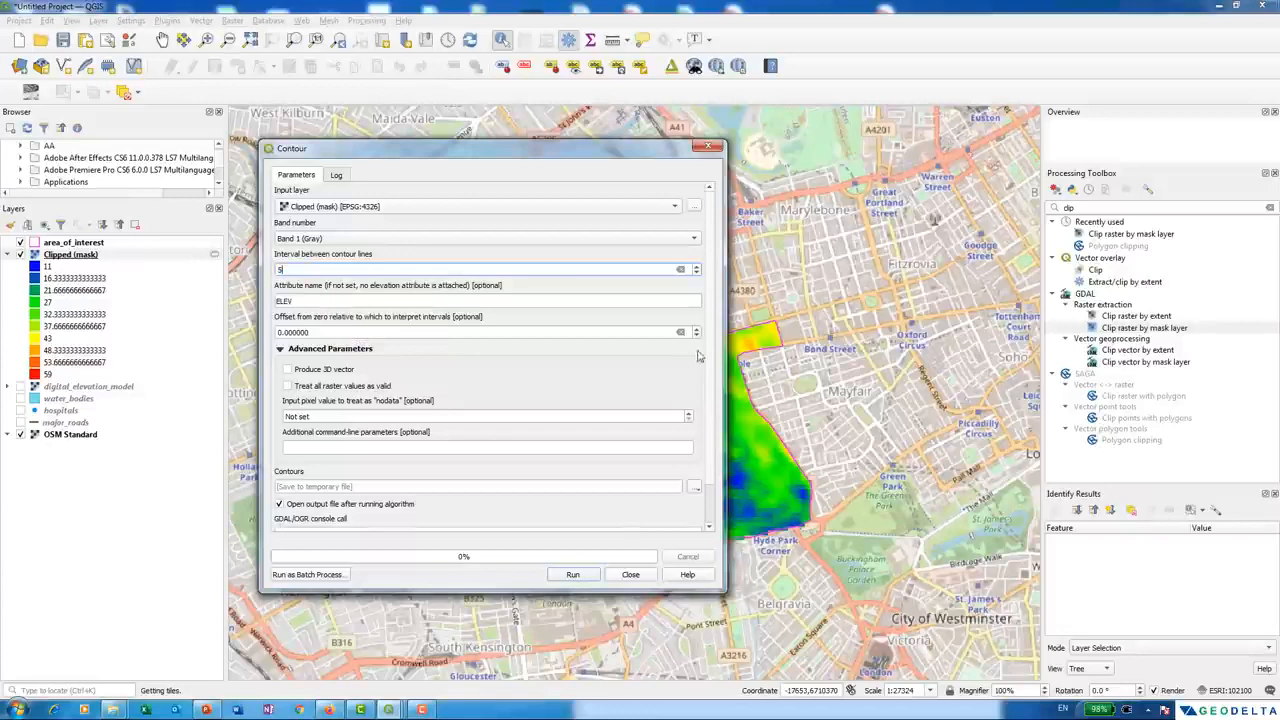
- Run the contour extraction with the output saved to a temporary file, and close the tool dialog
scroll(694, 508, "down", 2)
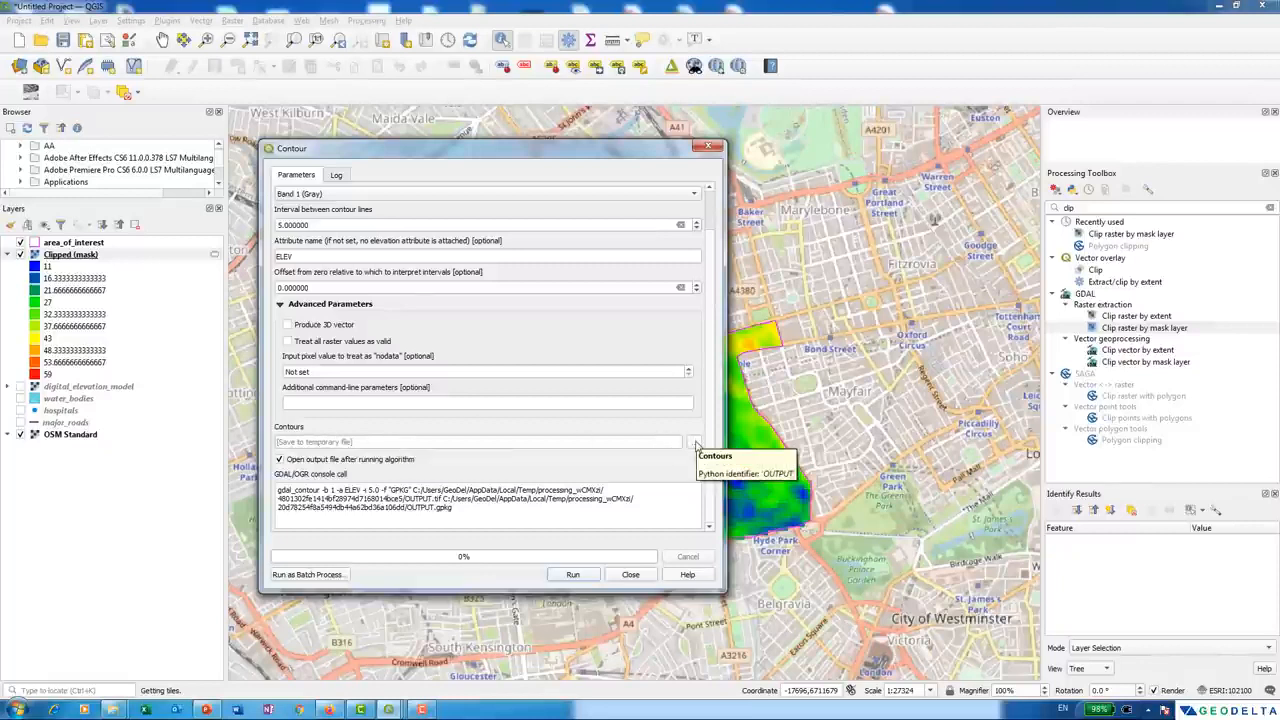
left_click(575, 576)
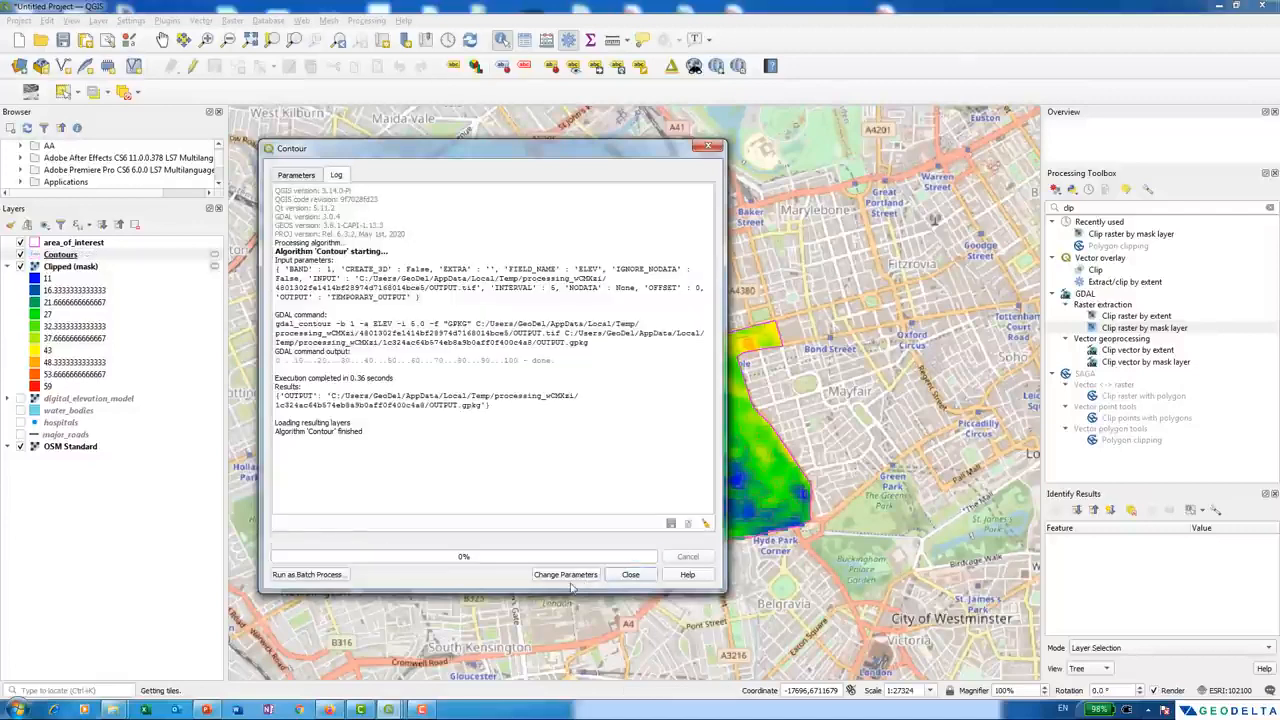
left_click(628, 576)
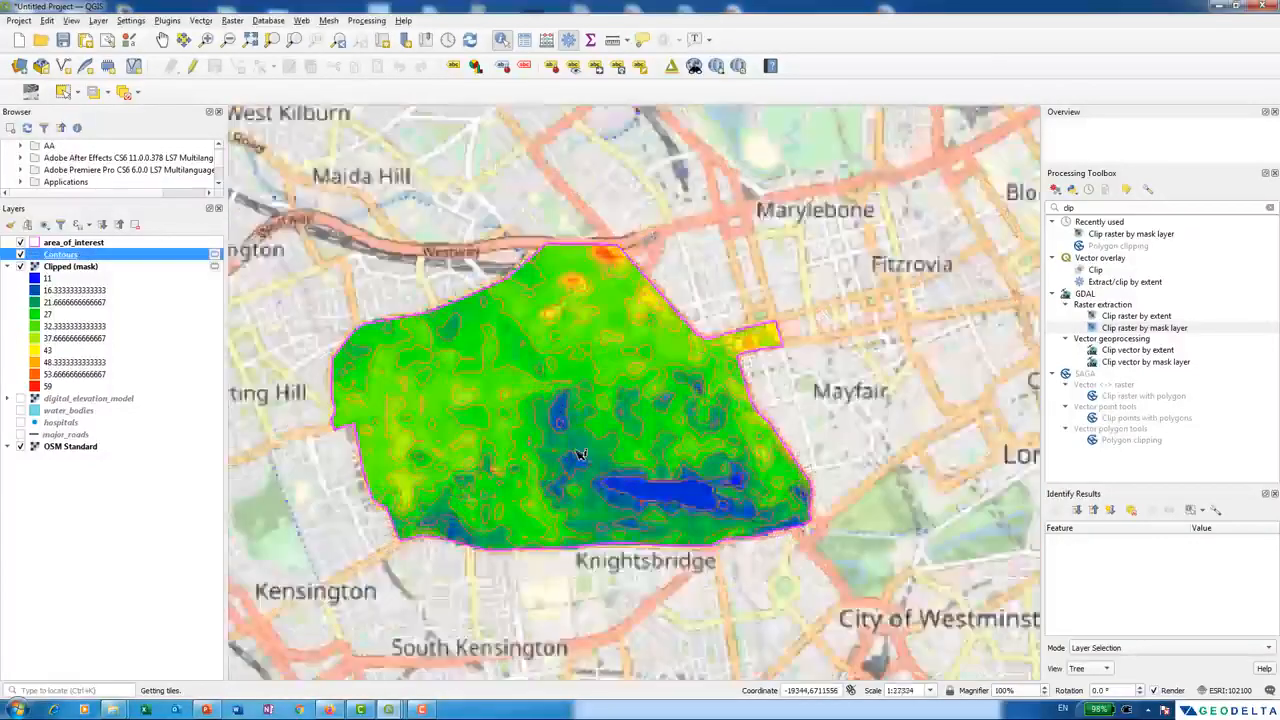
- Hide the OSM Standard basemap so that only the area boundary, contours and clipped raster are displayed
scroll(580, 455, "up", 1)
left_click_drag(580, 451, 683, 471)
scroll(683, 471, "down", 1)
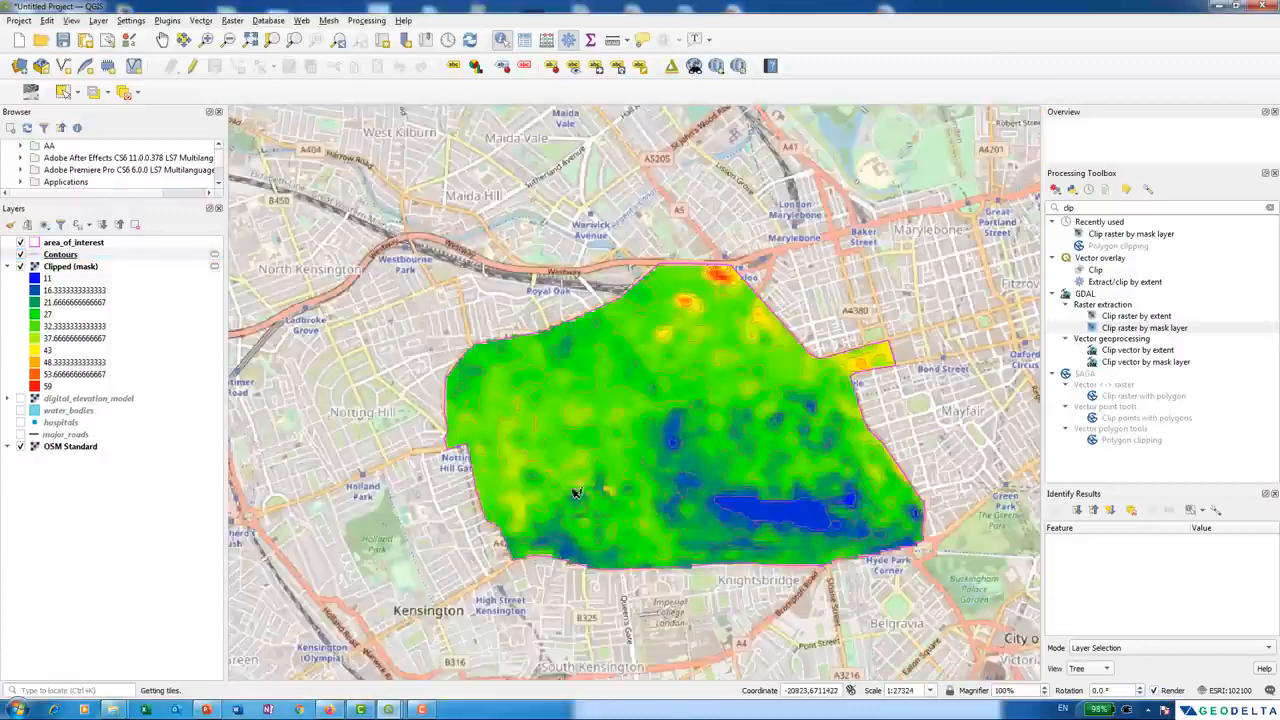
scroll(708, 479, "up", 1)
left_click(21, 448)
- Examine the contour lines over the clipped raster, up close and across the whole area of interest
scroll(635, 600, "down", 1)
left_click_drag(645, 575, 620, 468)
scroll(619, 468, "up", 1)
scroll(618, 468, "down", 1)
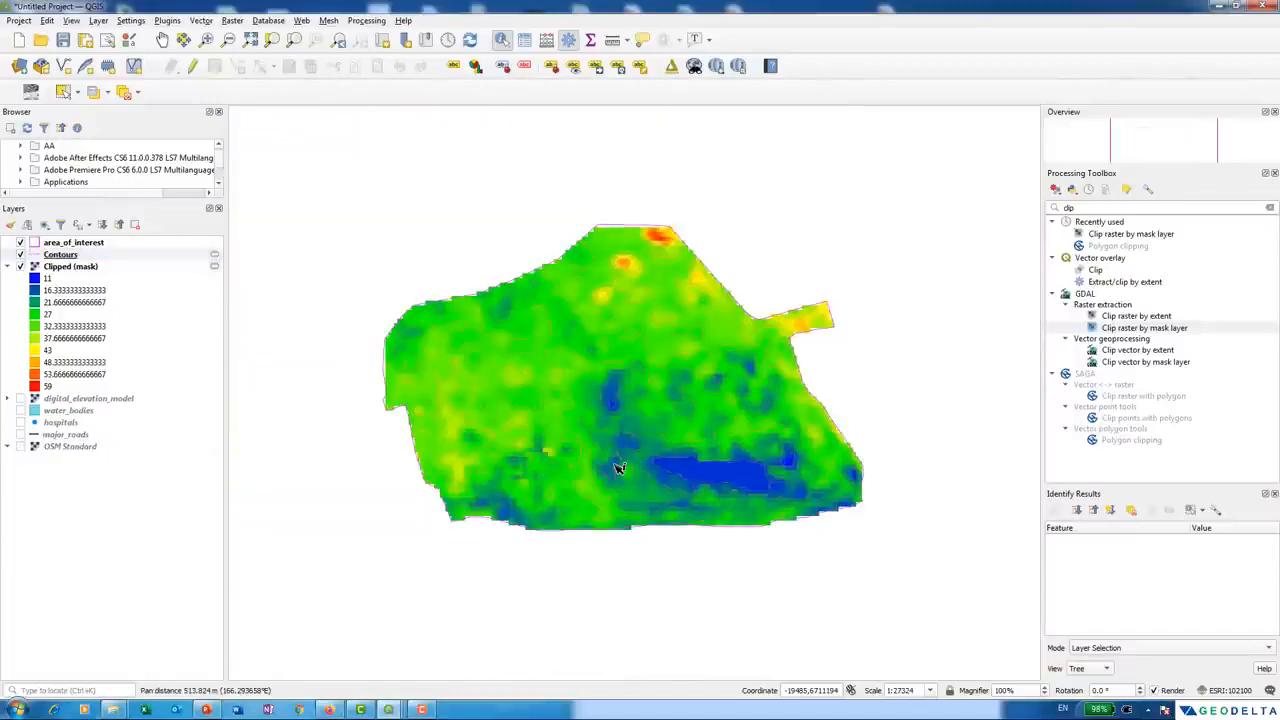
scroll(445, 333, "up", 1)
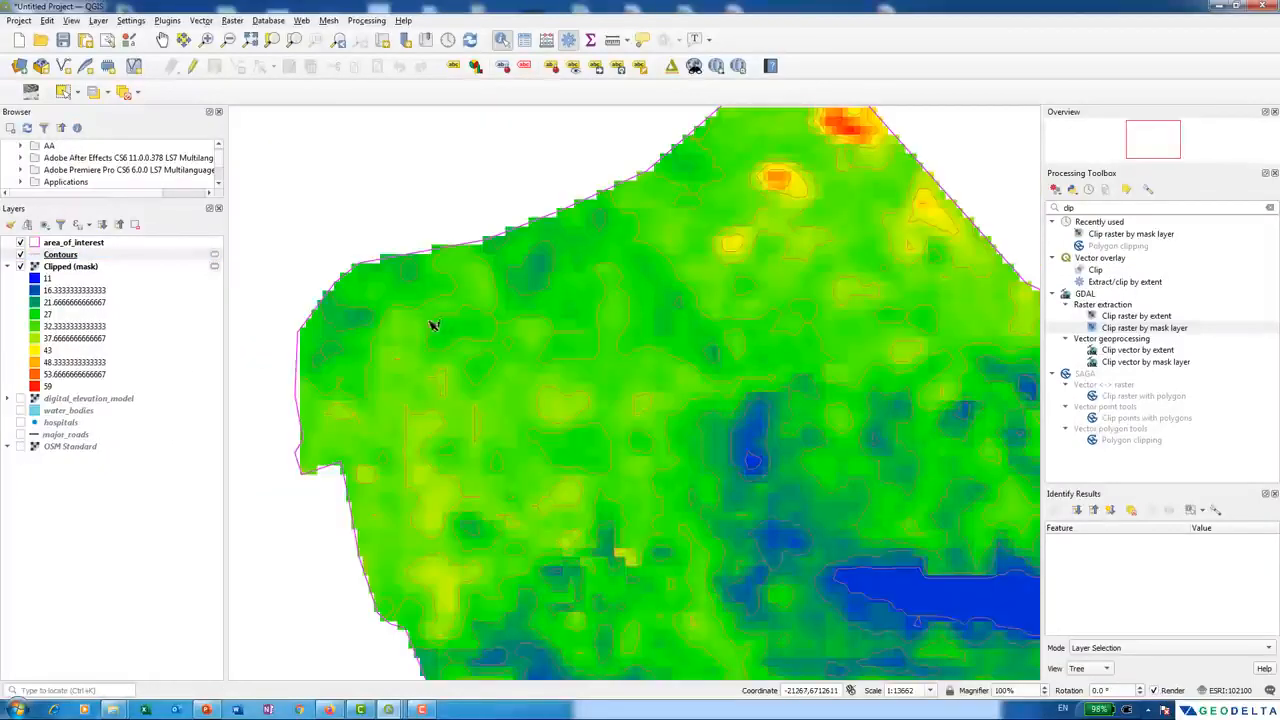
scroll(575, 449, "down", 1)
left_click_drag(575, 449, 475, 405)
- Set the simple line color of the Contours layer to black (#000000) and apply the symbology
left_click(70, 255)
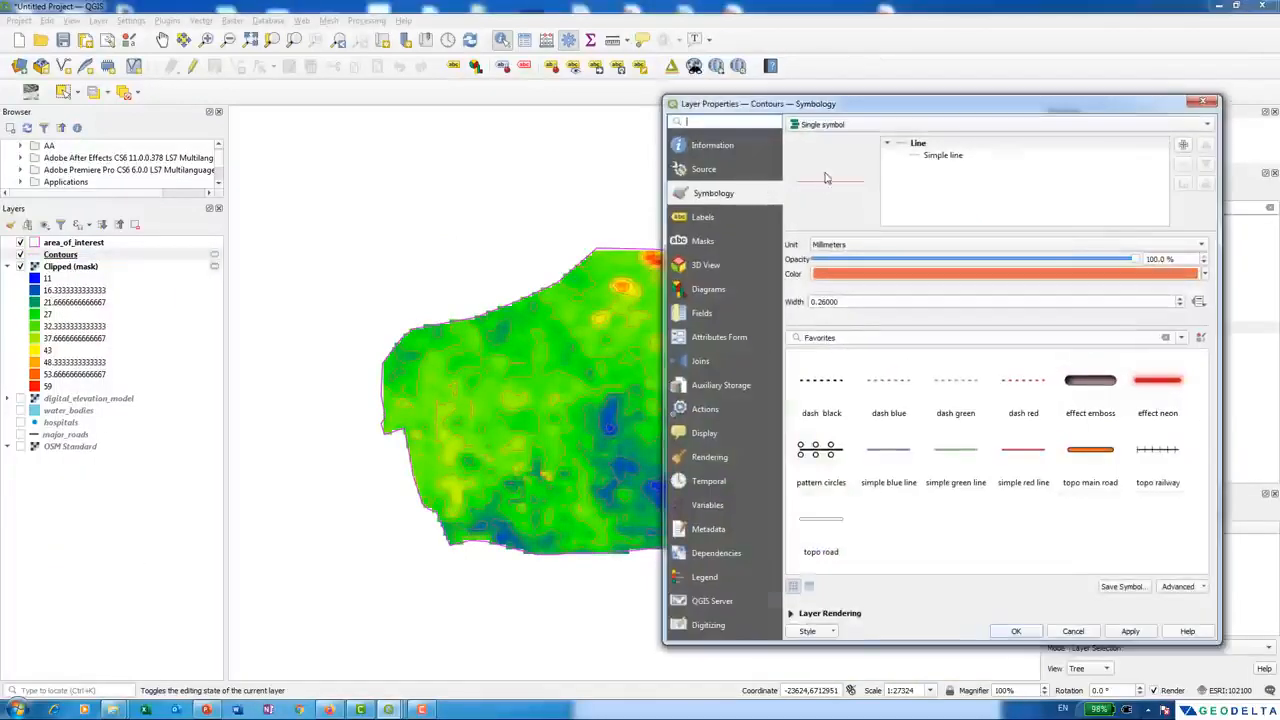
left_click(945, 156)
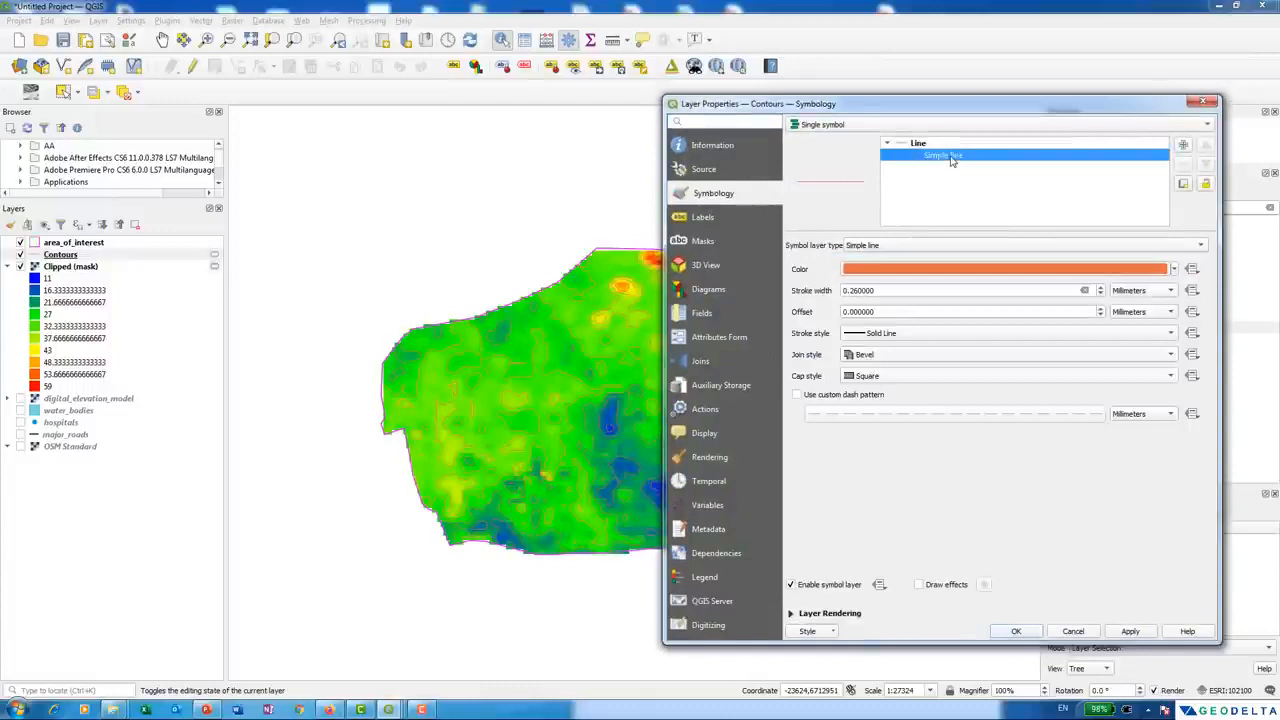
left_click(965, 270)
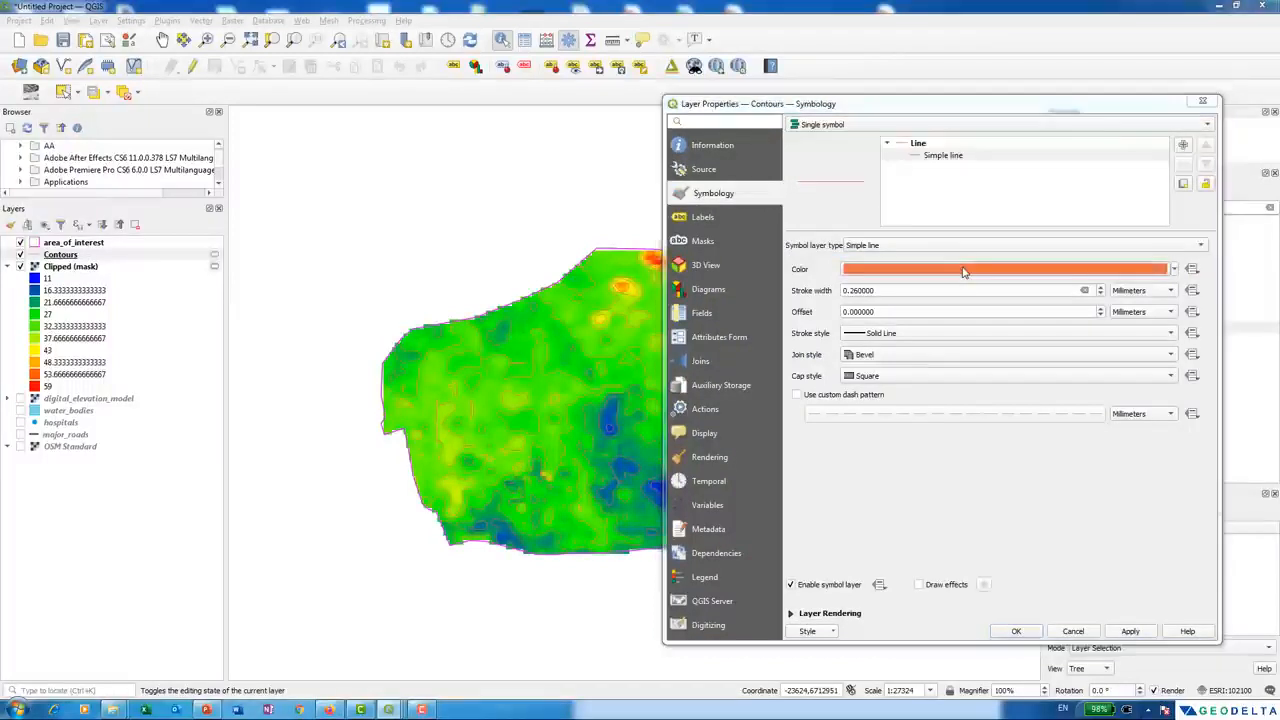
left_click_drag(240, 362, 213, 300)
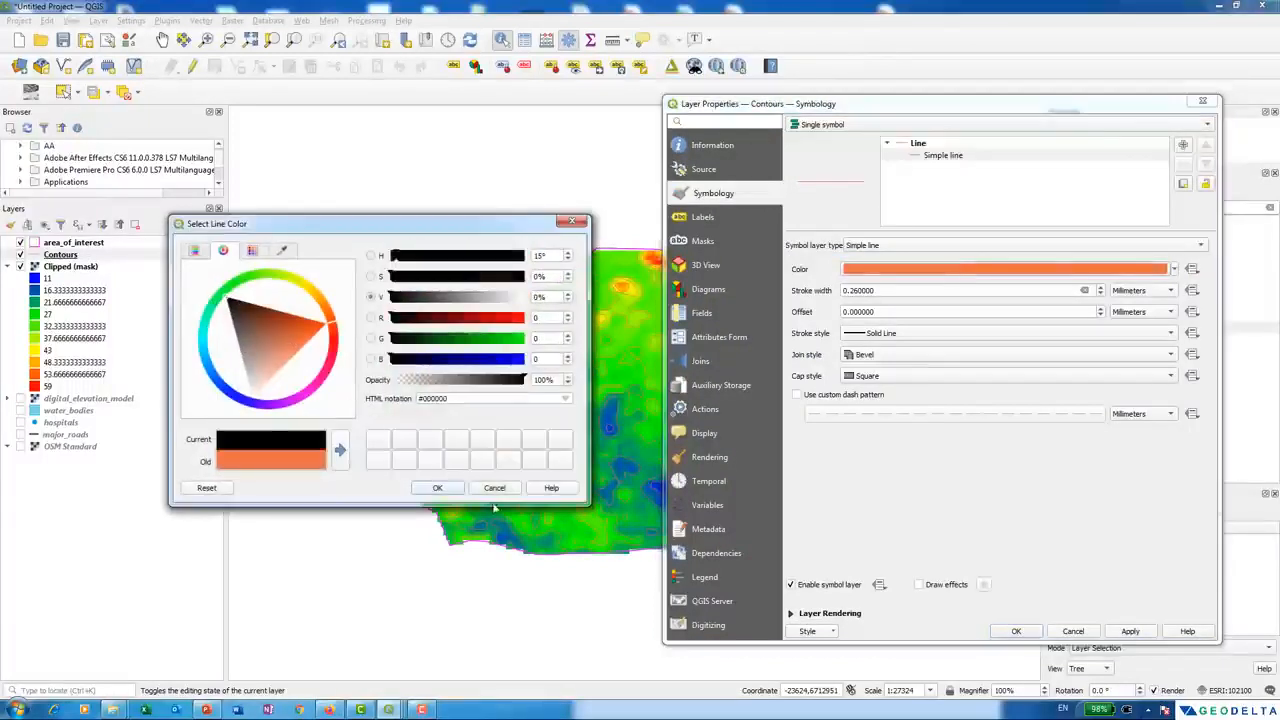
left_click(437, 487)
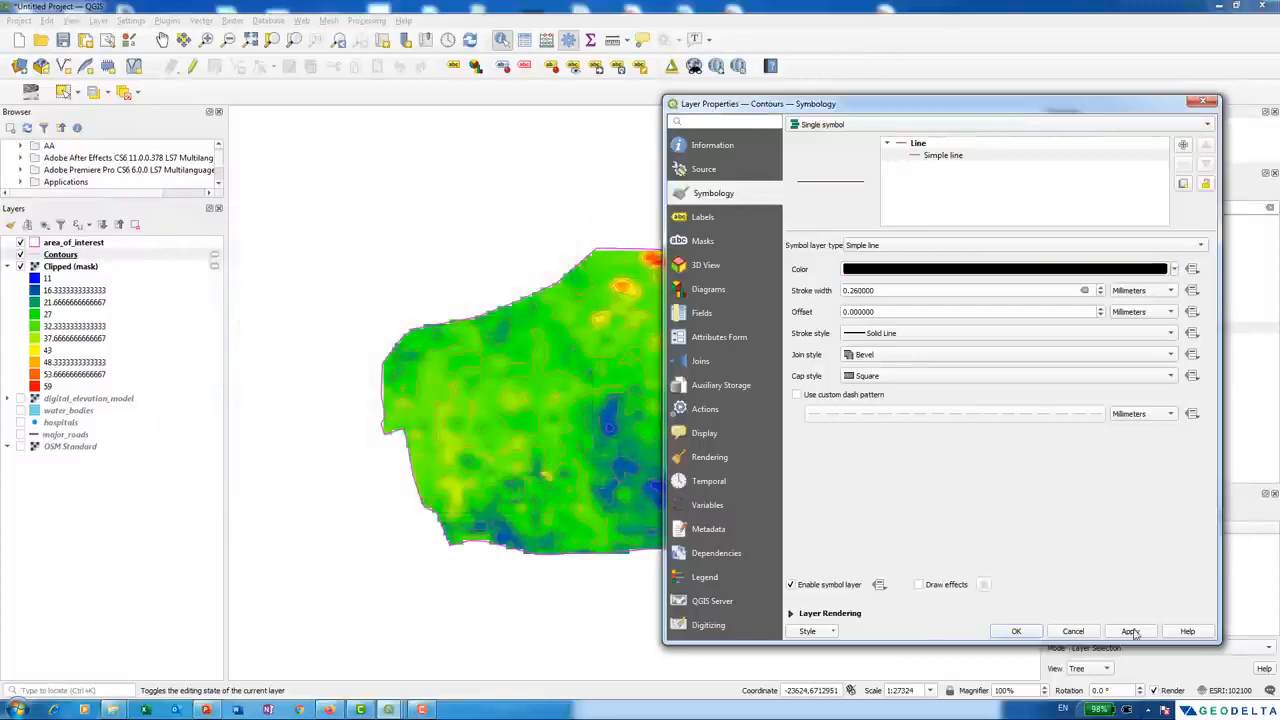
left_click(1130, 631)
left_click(1016, 631)
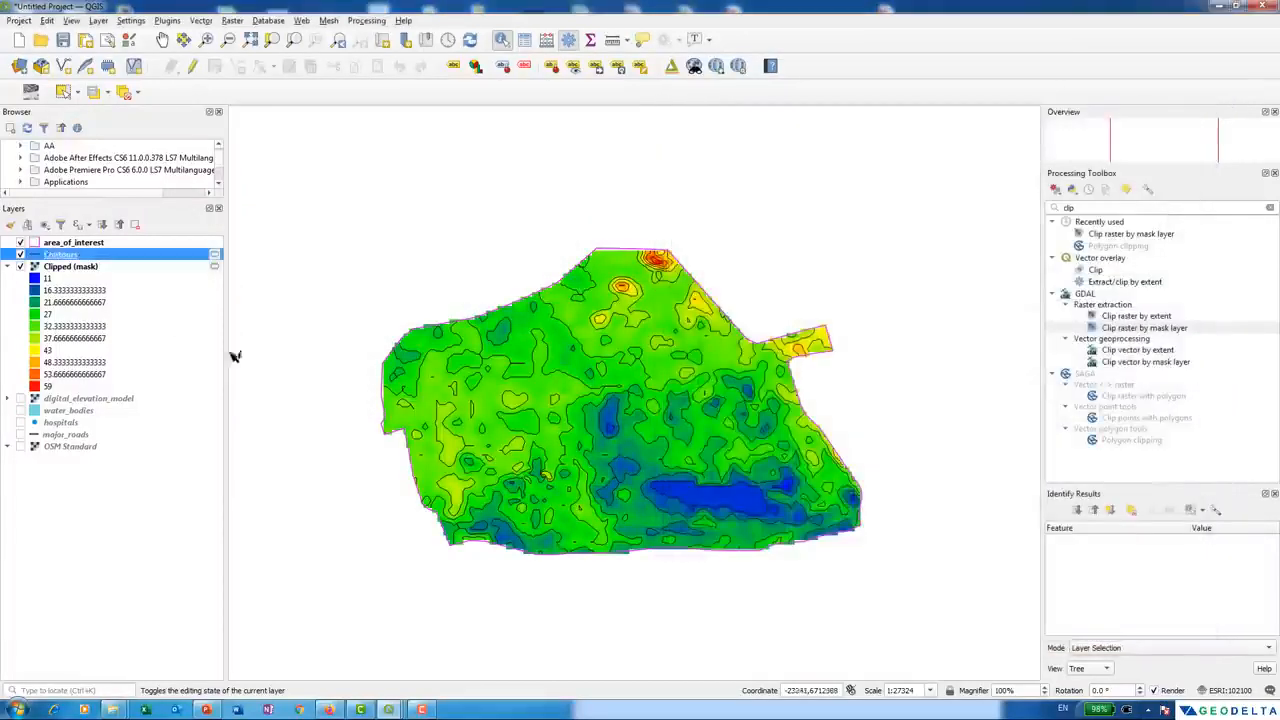
- Examine the attribute table of the Contours layer, sorting the records by ELEV and by ID, and close it
right_click(78, 257)
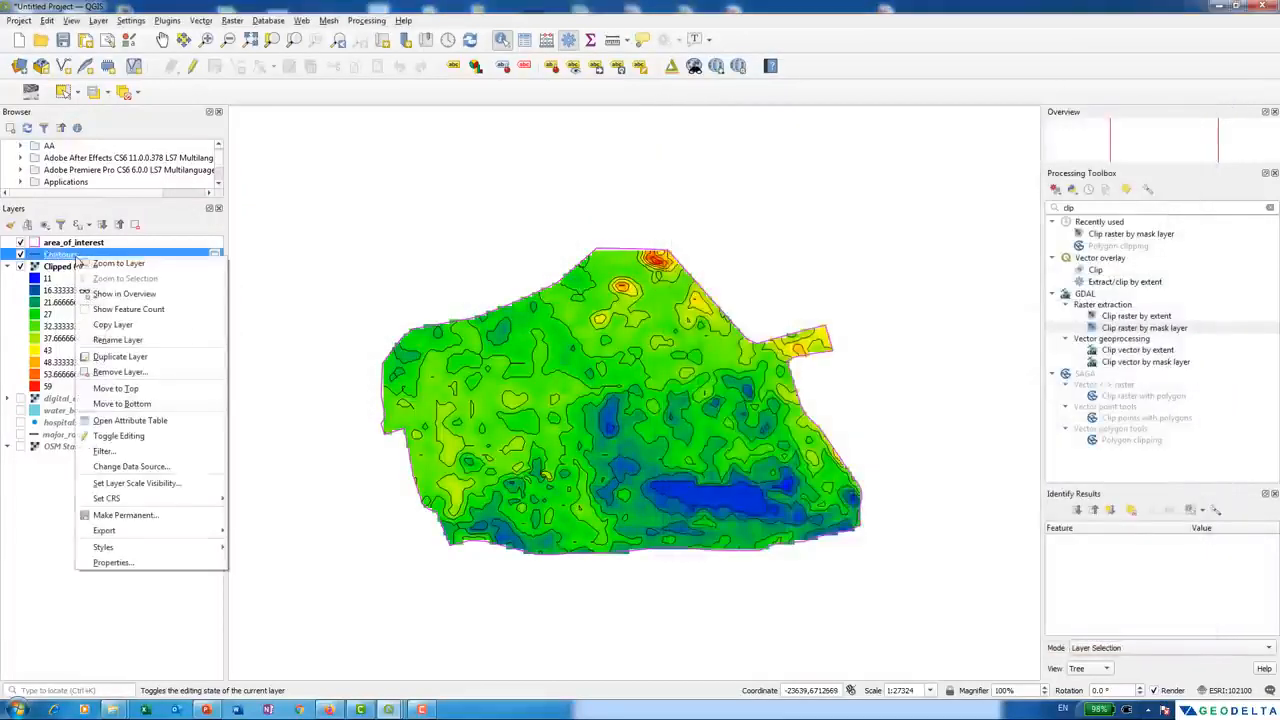
left_click(130, 420)
mouse_move(217, 210)
left_mouse_down()
mouse_move(293, 210)
mouse_move(203, 218)
left_mouse_up()
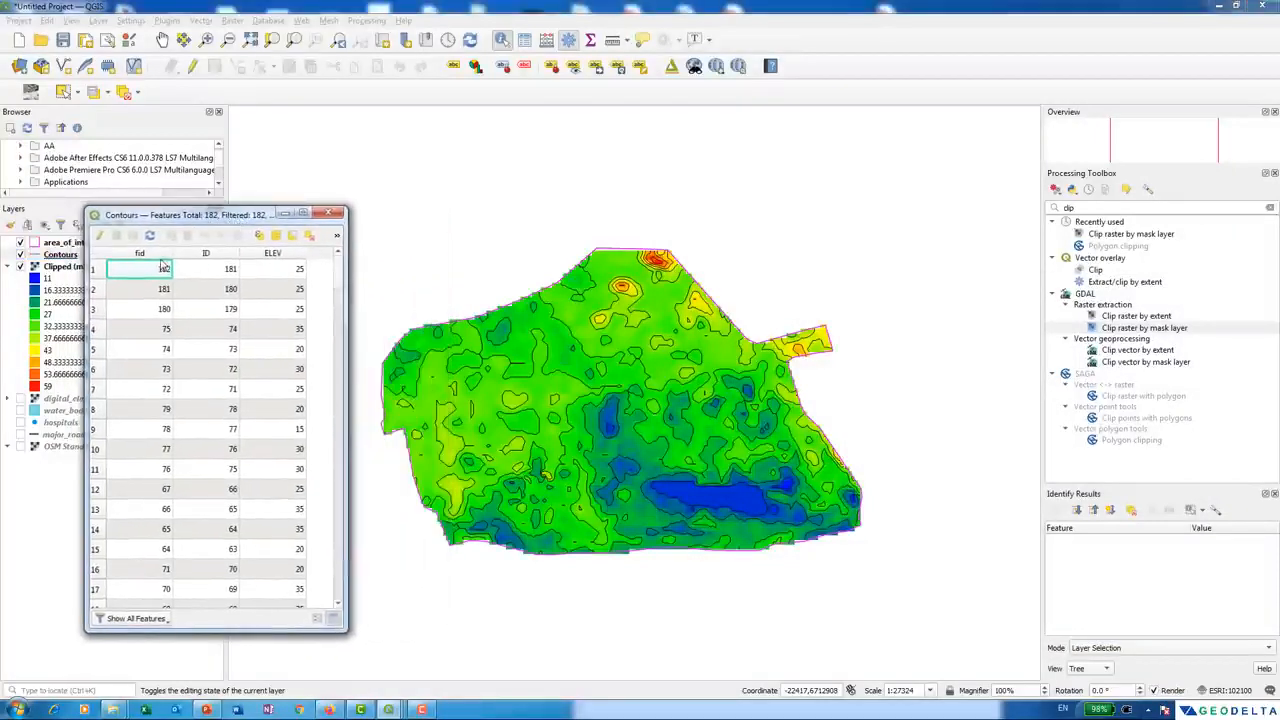
left_click(274, 253)
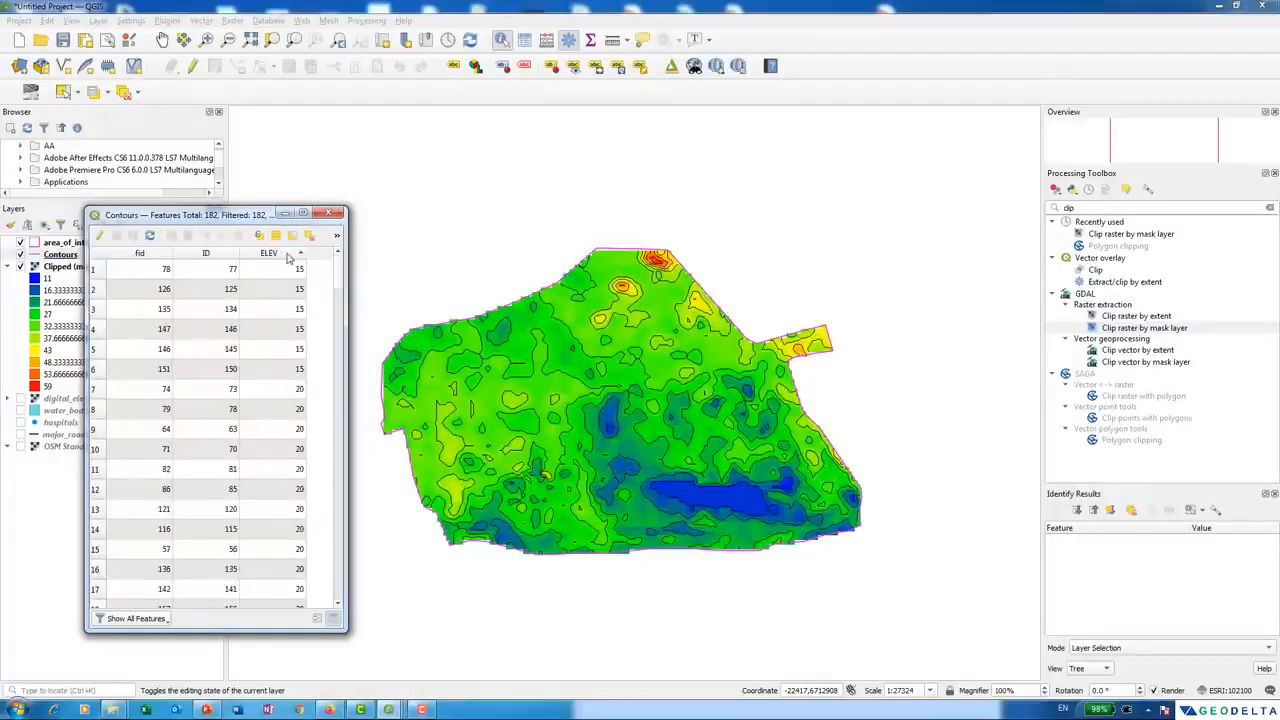
left_click(226, 254)
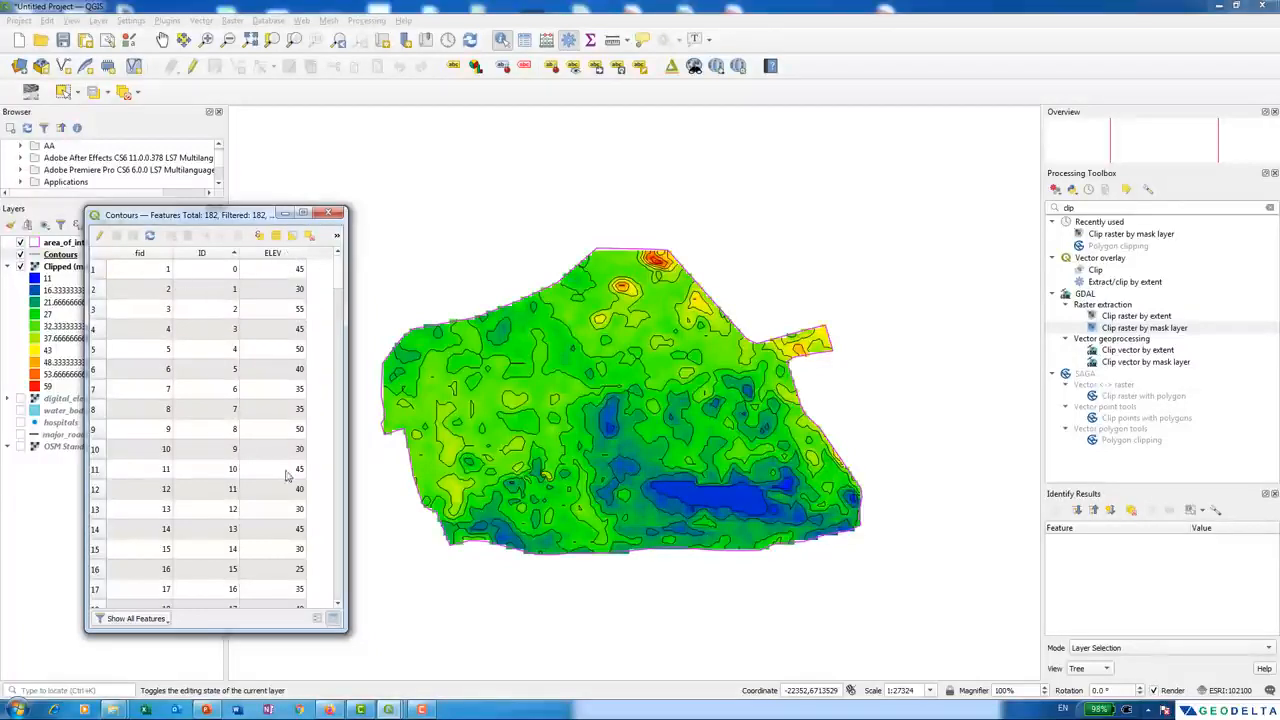
mouse_move(340, 284)
left_mouse_down()
mouse_move(354, 530)
mouse_move(332, 262)
left_mouse_up()
left_click(95, 270)
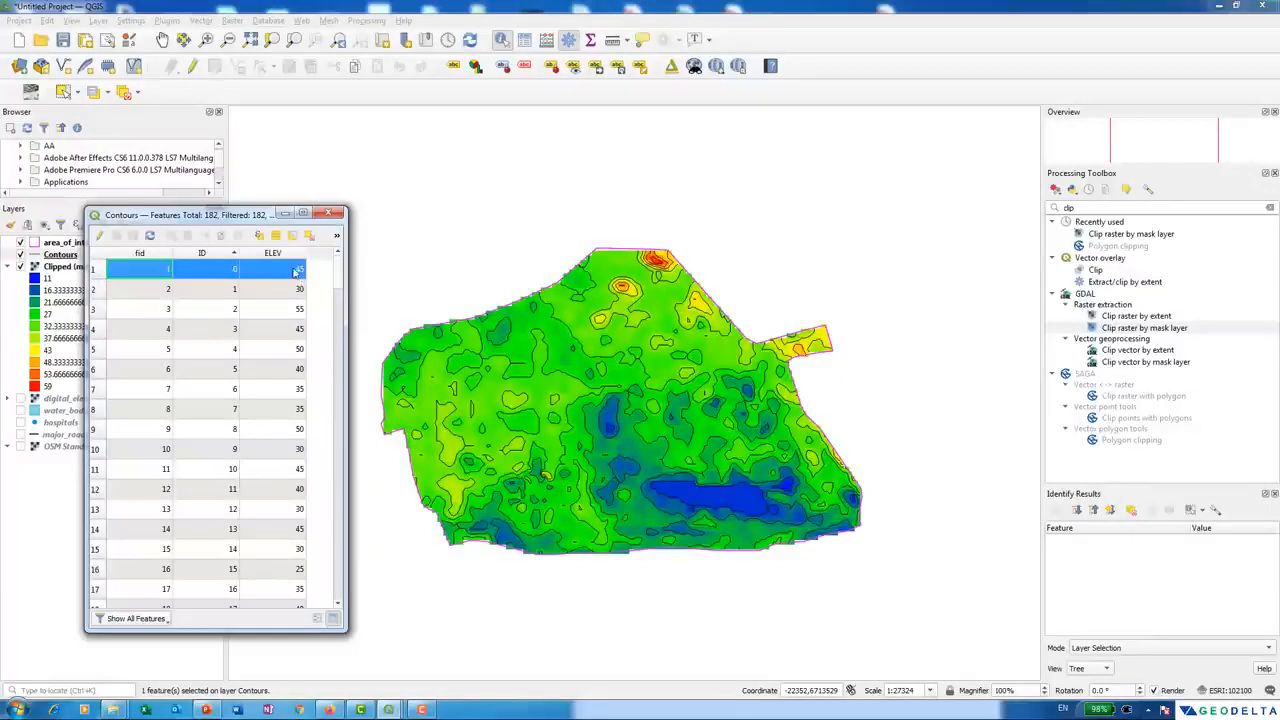
mouse_move(338, 272)
left_mouse_down()
mouse_move(374, 423)
mouse_move(347, 566)
mouse_move(331, 258)
left_mouse_up()
left_click(328, 213)
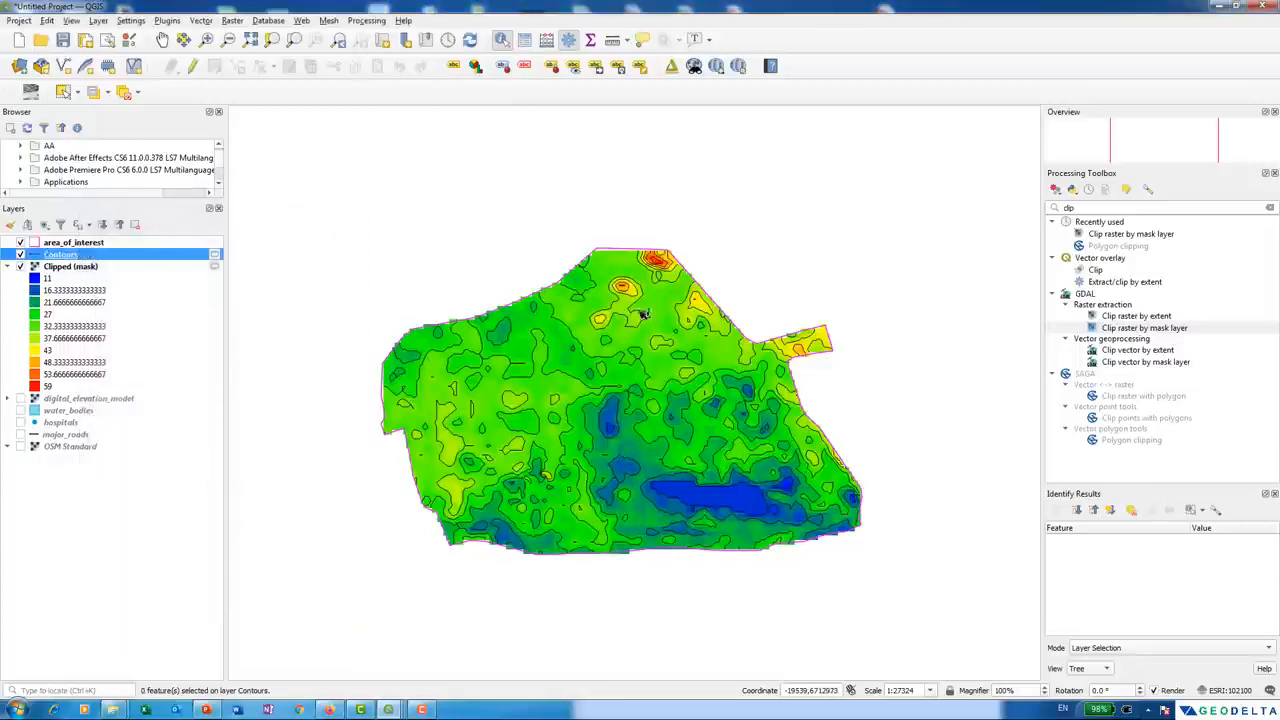
- Turn on single labels for the Contours layer, using the ELEV field as the label value
right_click(96, 255)
left_click(160, 557)
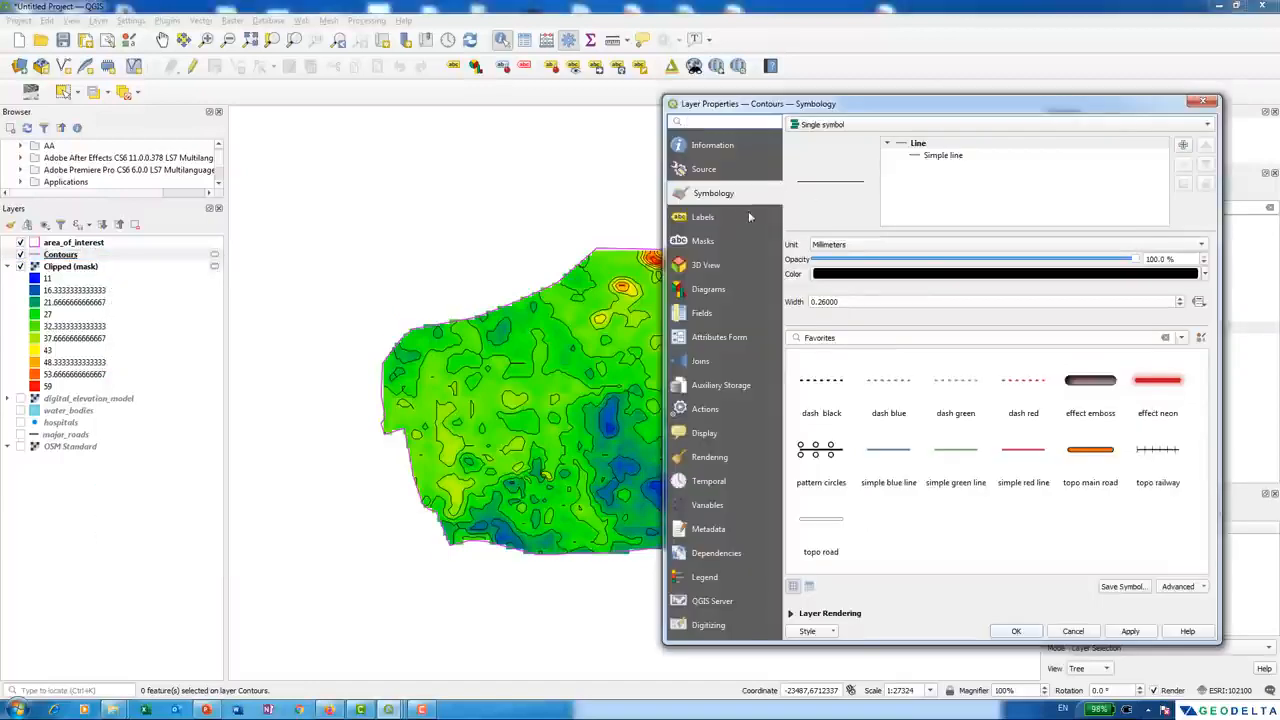
left_click(717, 219)
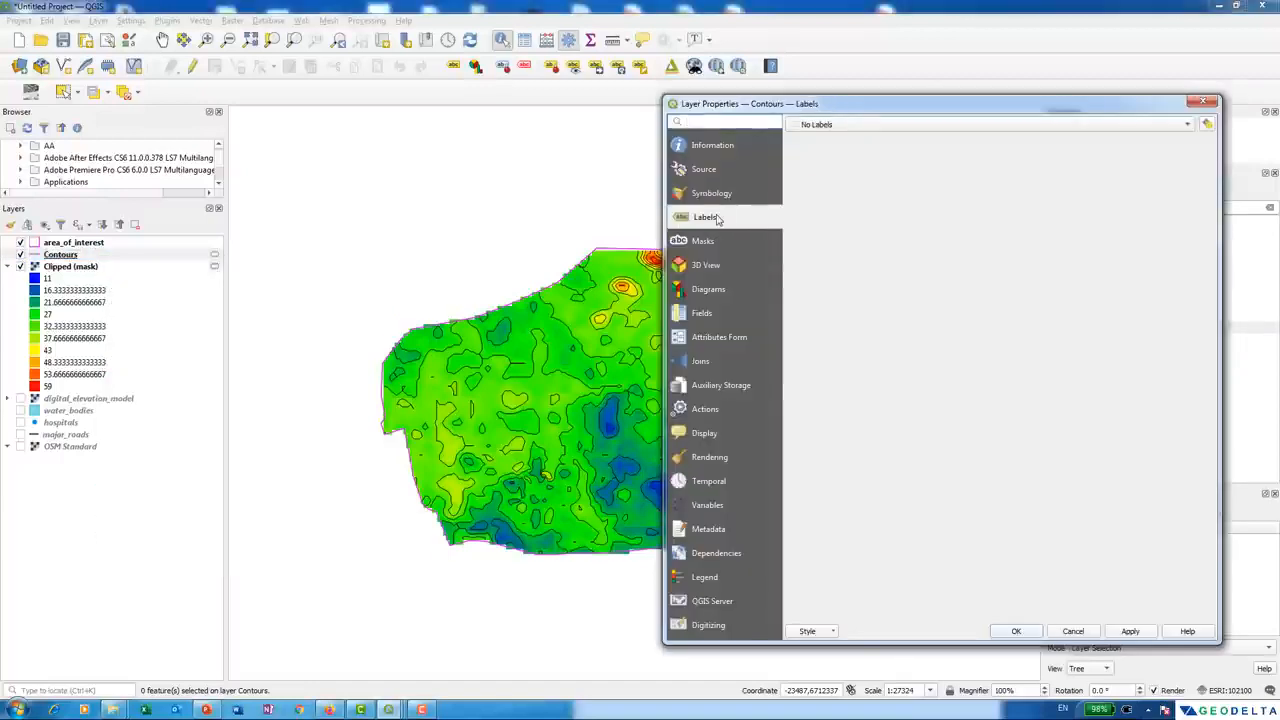
left_click(850, 124)
left_click(873, 139)
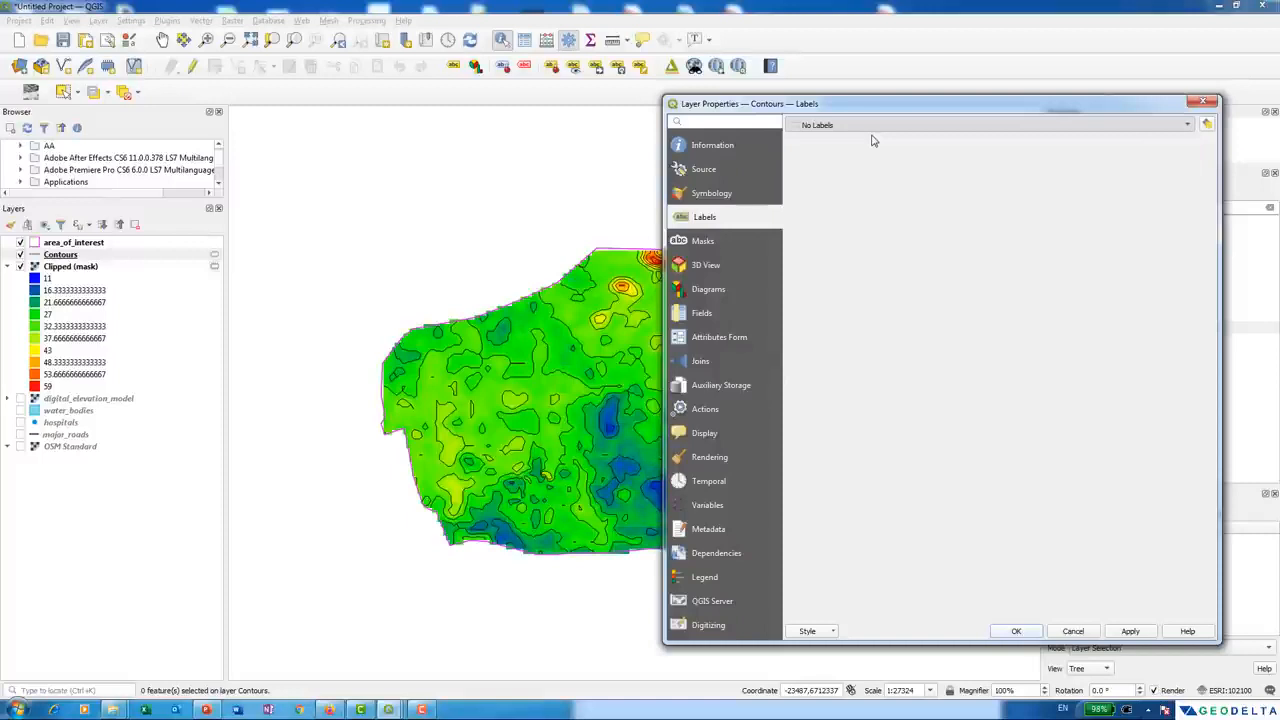
left_click(1189, 146)
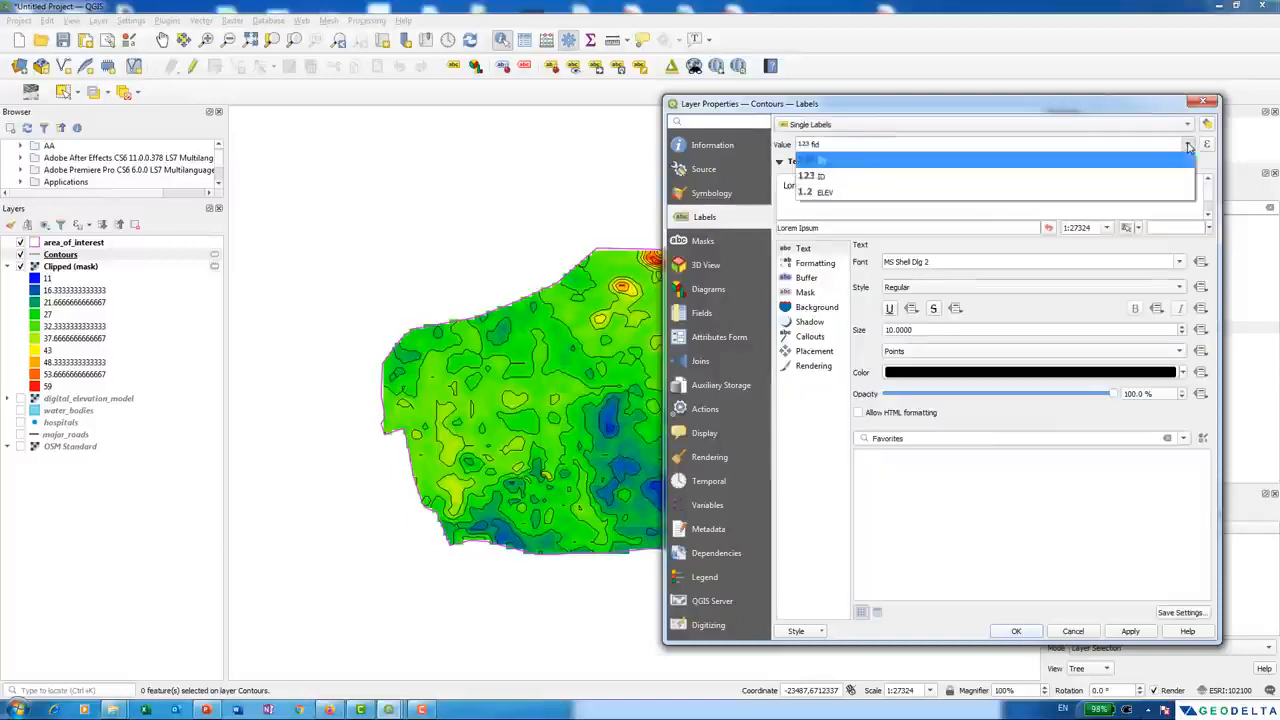
left_click(831, 195)
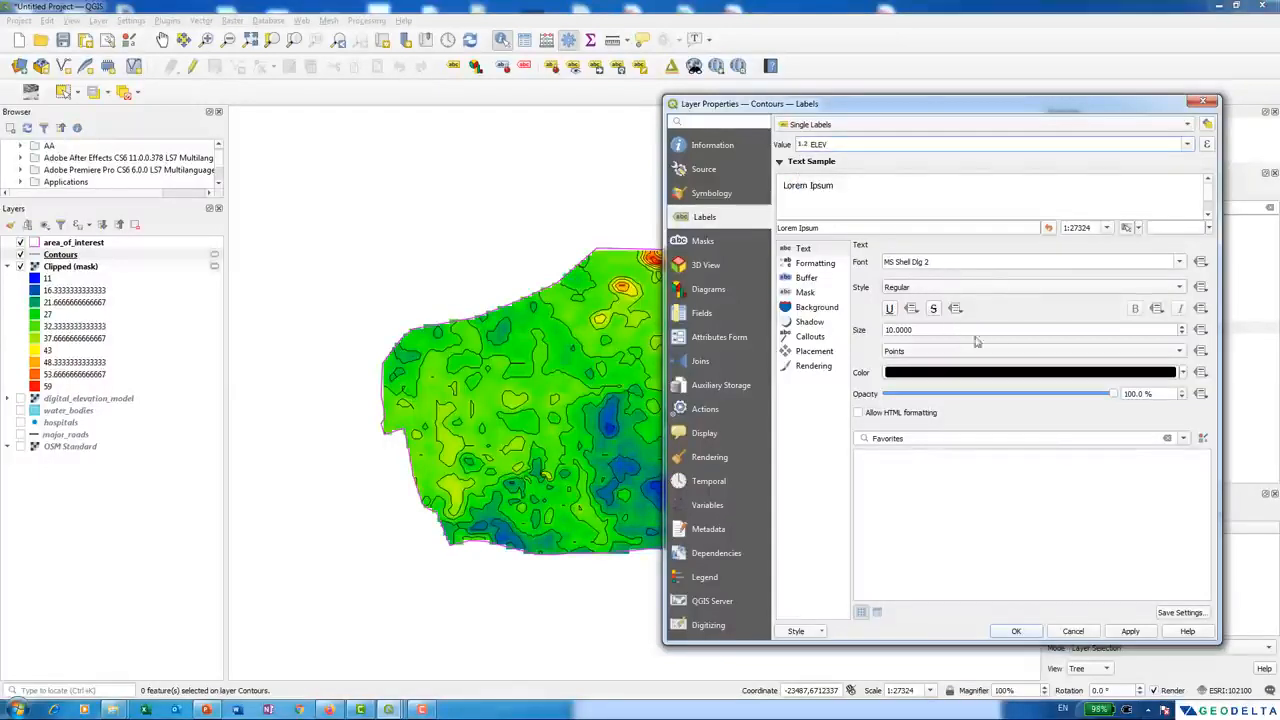
- Set the contour label size to 8 points and apply the label settings
left_click(1182, 336)
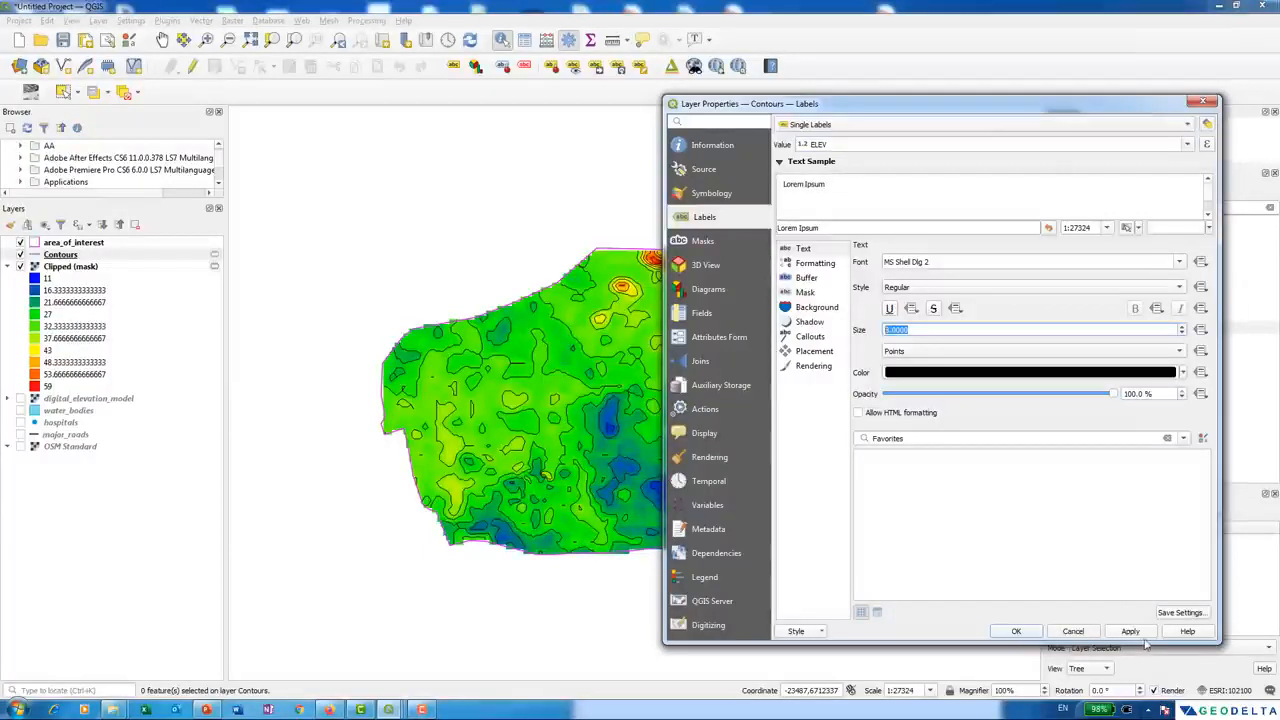
left_click(1135, 632)
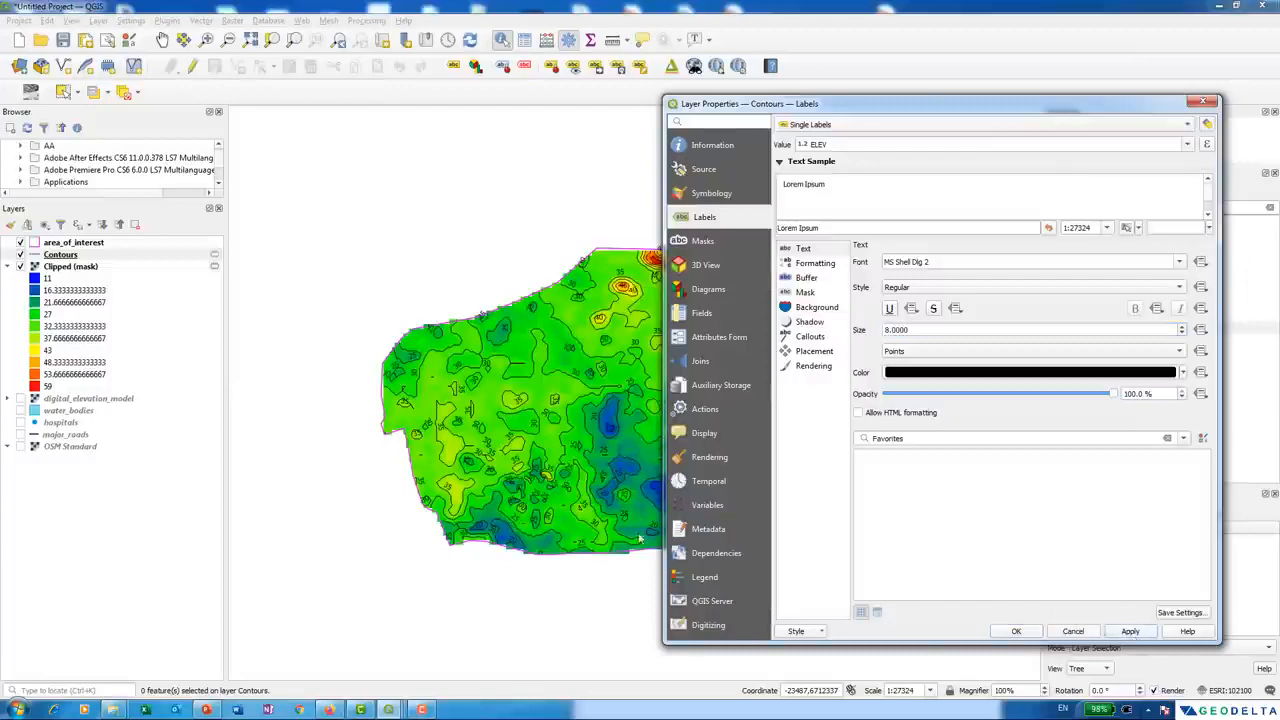
left_click(1024, 632)
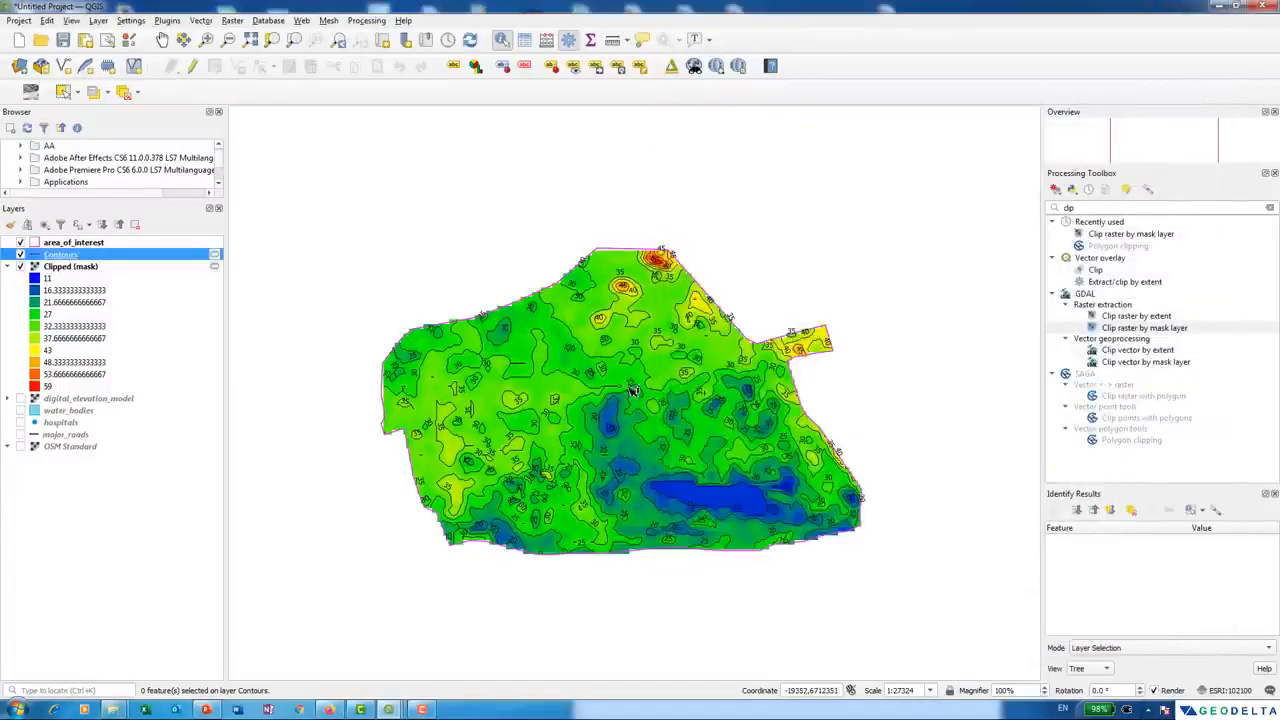
- Identify a closed contour in the northwest of the area and check its ELEV attribute against its label
scroll(633, 391, "up", 1)
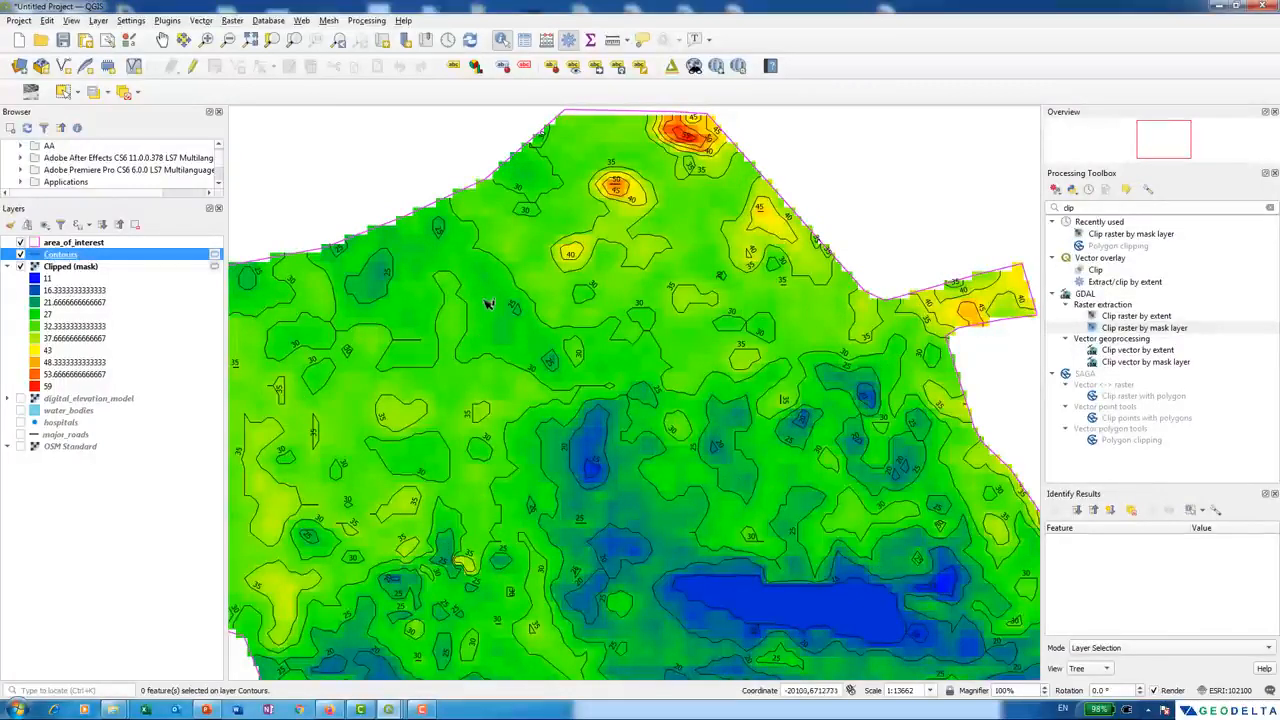
left_click_drag(311, 342, 455, 307)
scroll(451, 312, "up", 2)
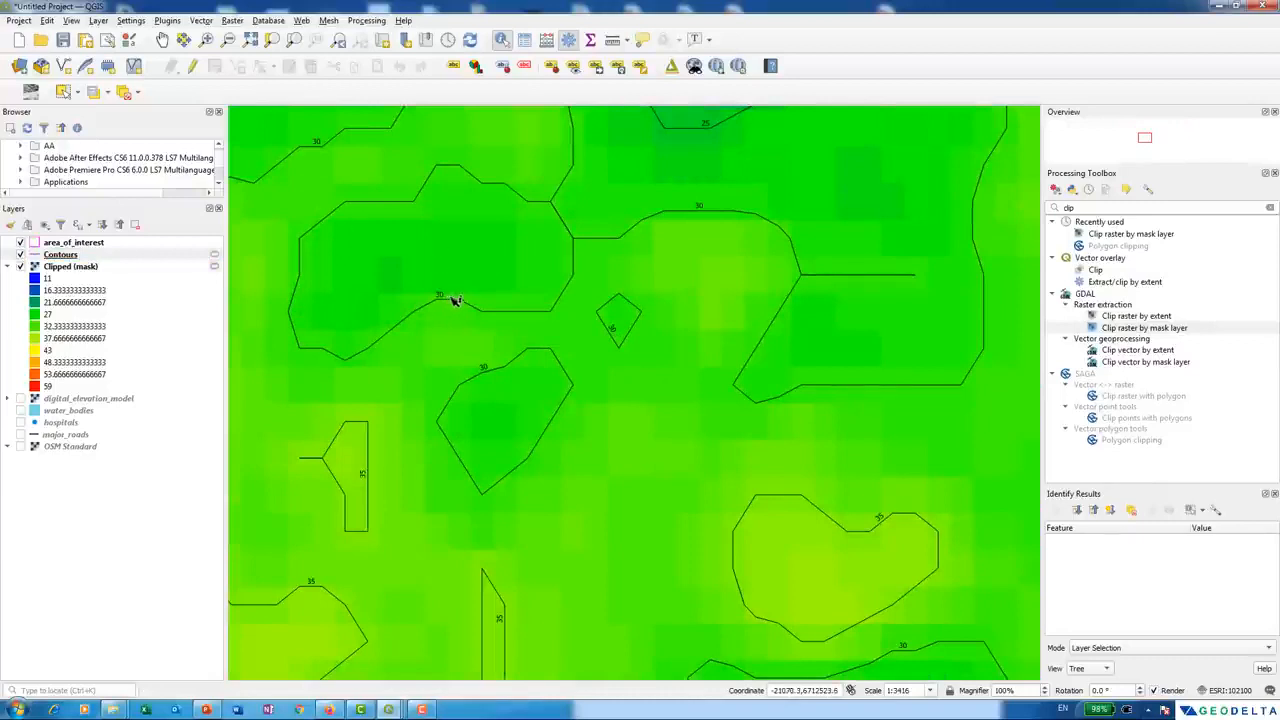
left_click(503, 40)
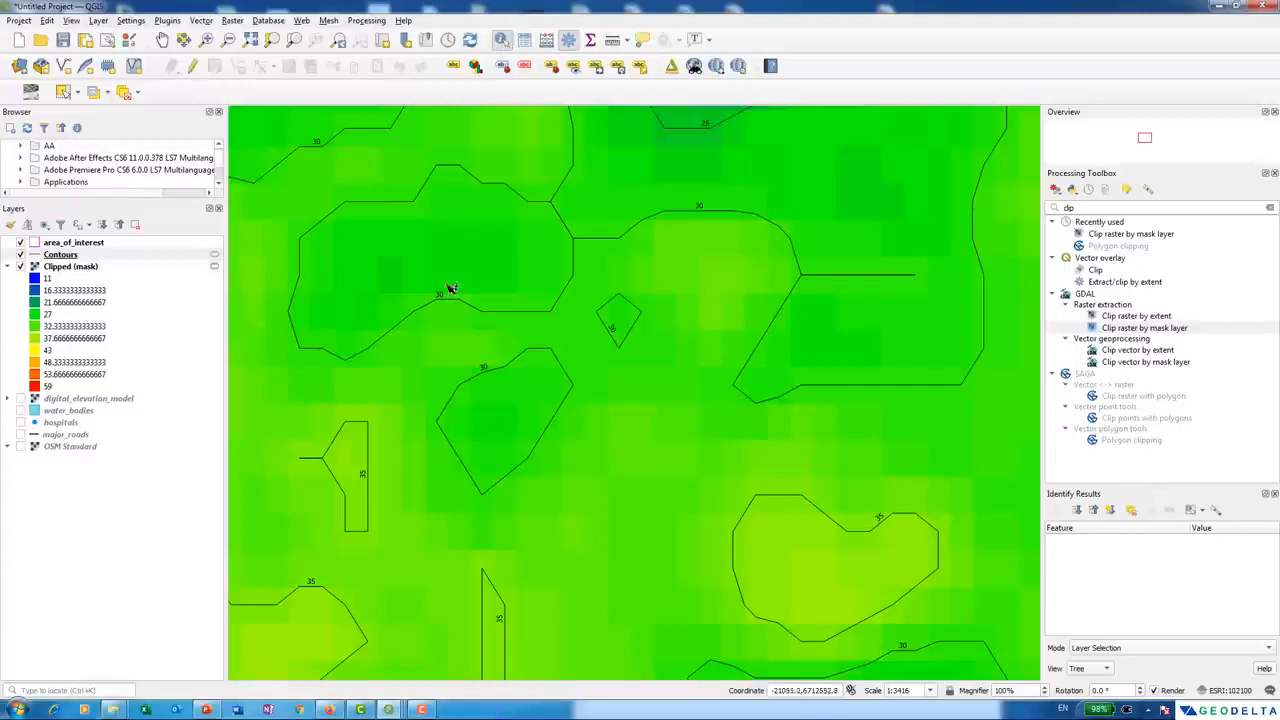
left_click(410, 321)
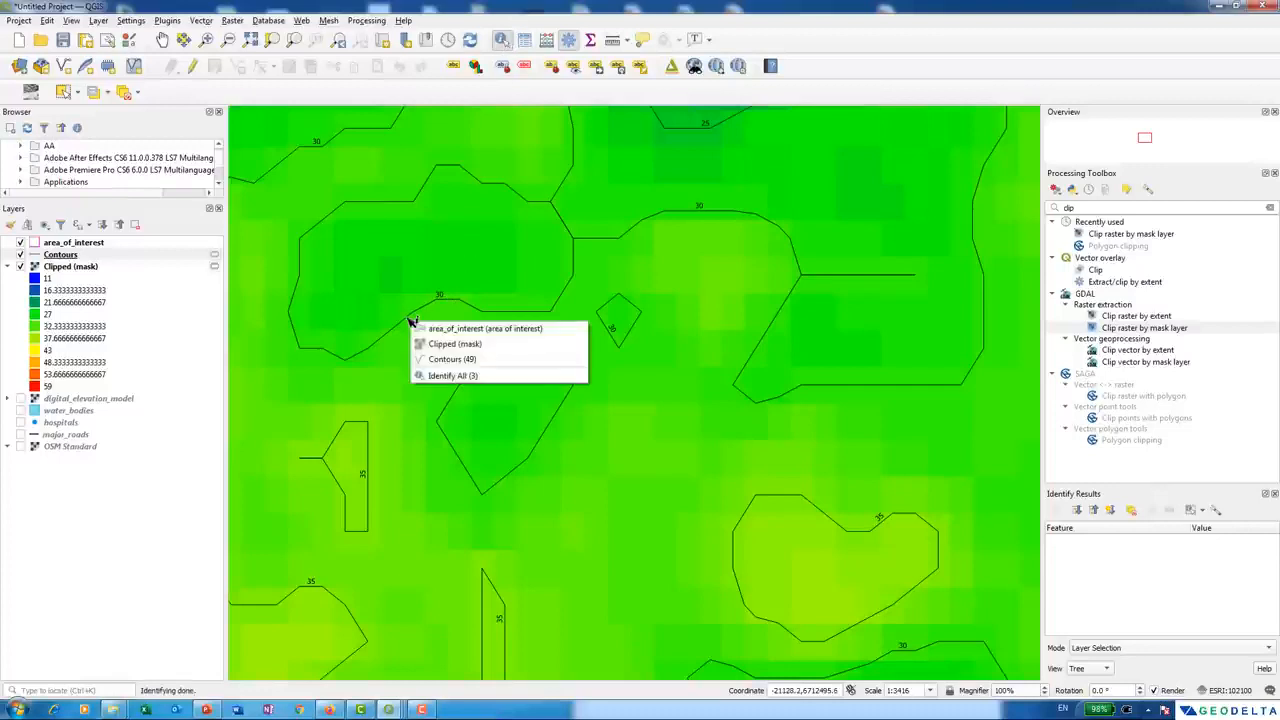
left_click(452, 362)
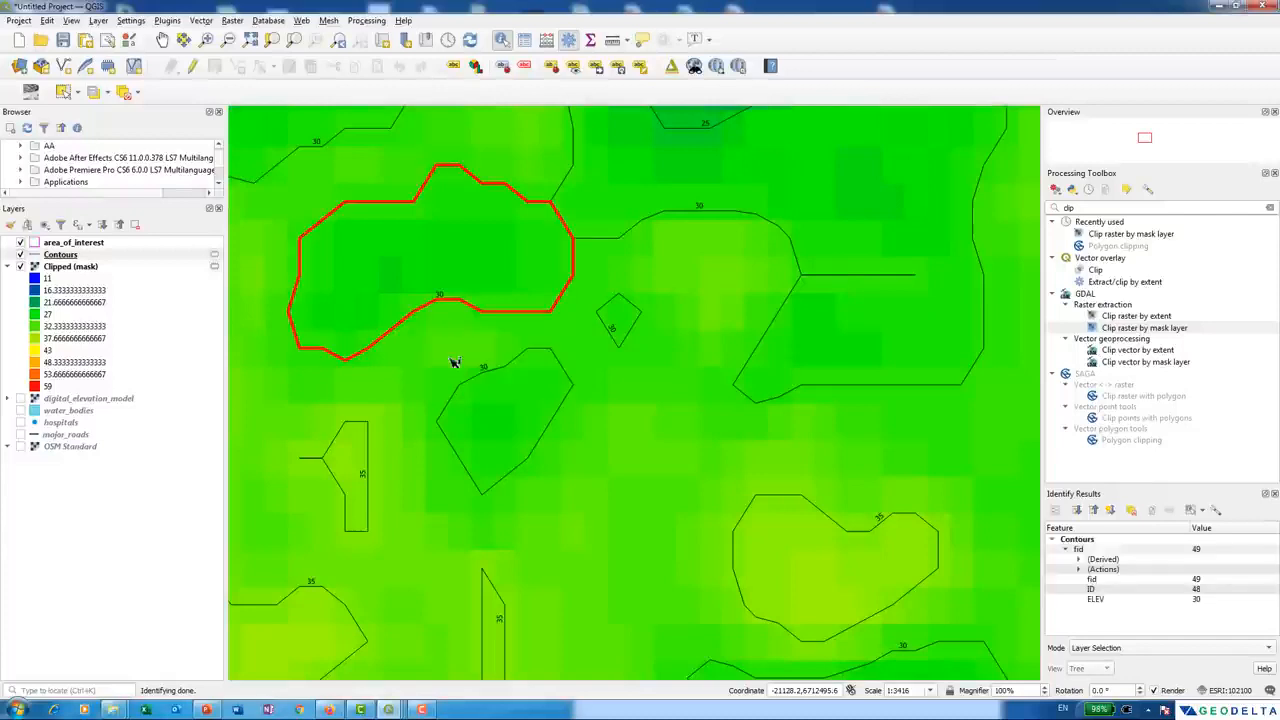
left_click(1200, 600)
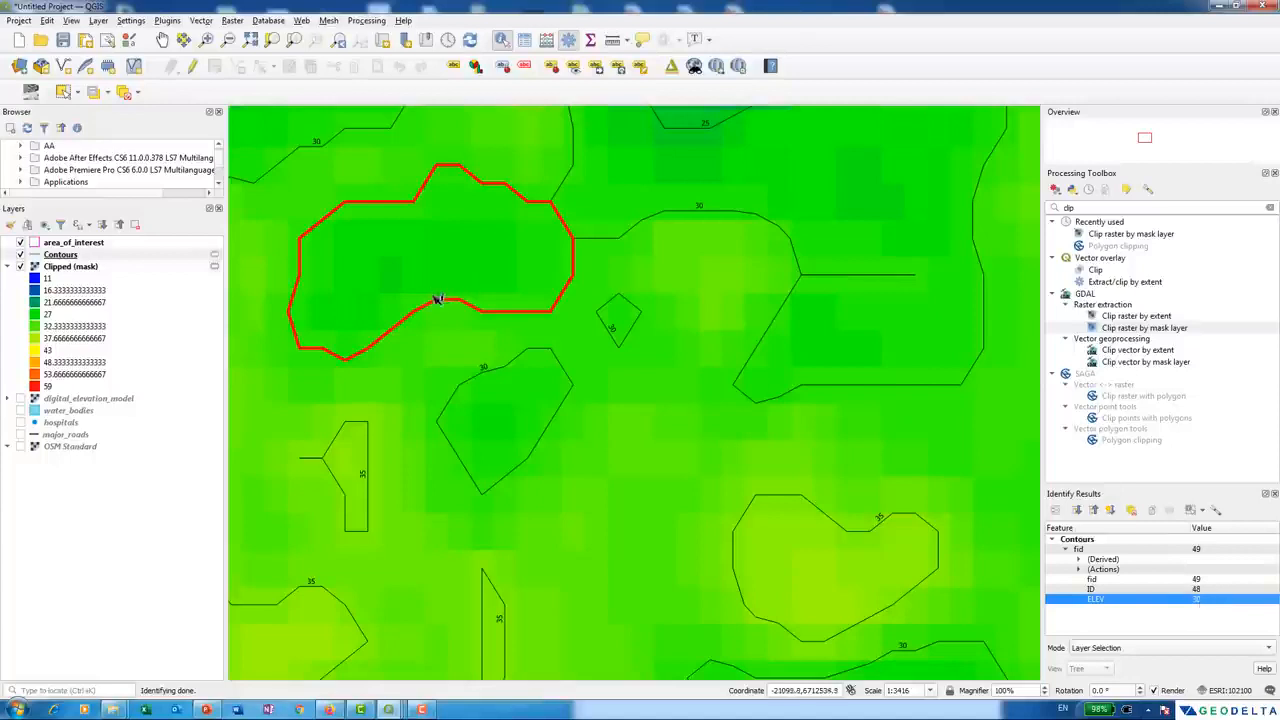
- Identify the contour enclosing the large dark blue low area in the southeast and check its ELEV attribute
left_click_drag(853, 425, 620, 533)
scroll(694, 357, "down", 1)
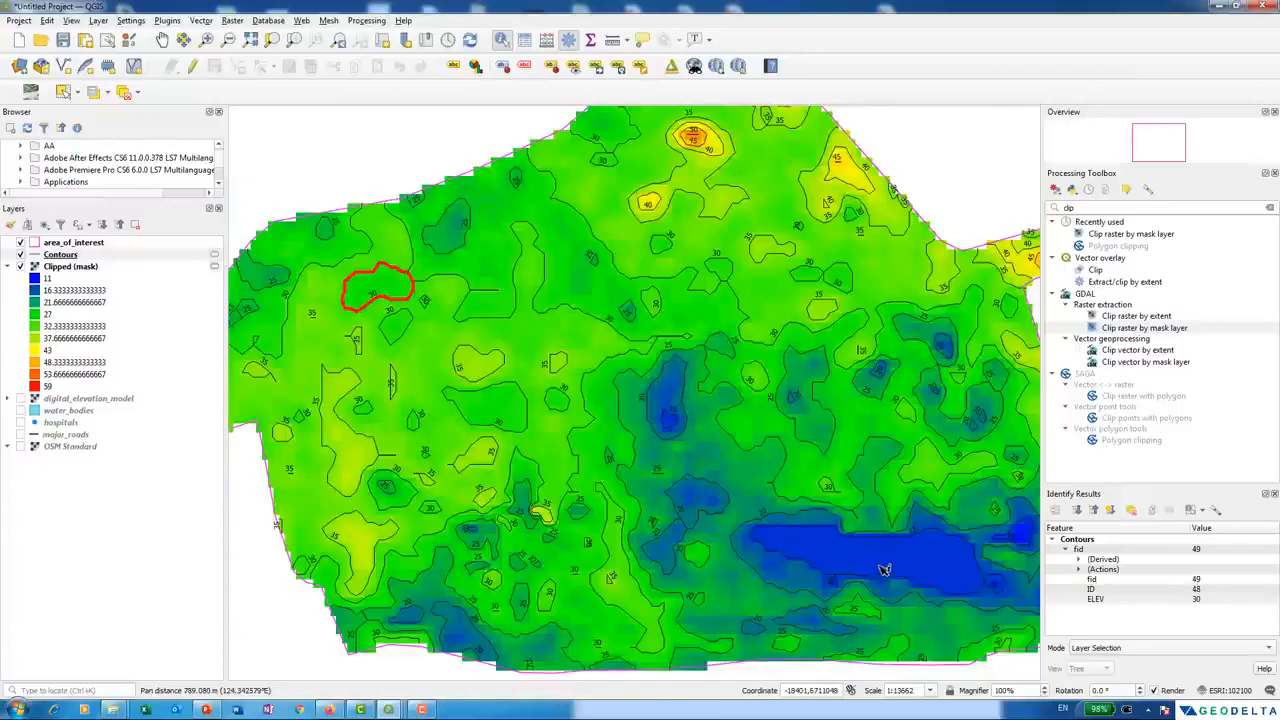
left_click_drag(902, 578, 717, 498)
scroll(665, 511, "up", 1)
scroll(603, 514, "up", 1)
scroll(600, 512, "down", 1)
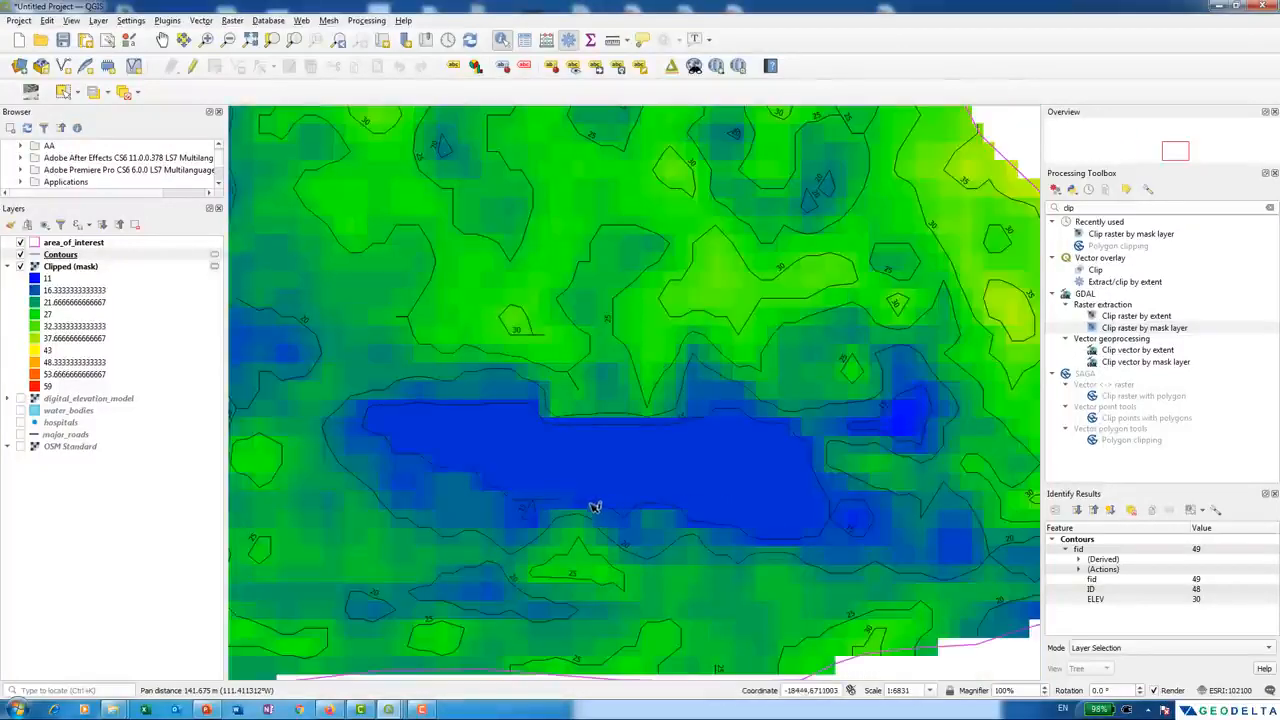
left_click(449, 472)
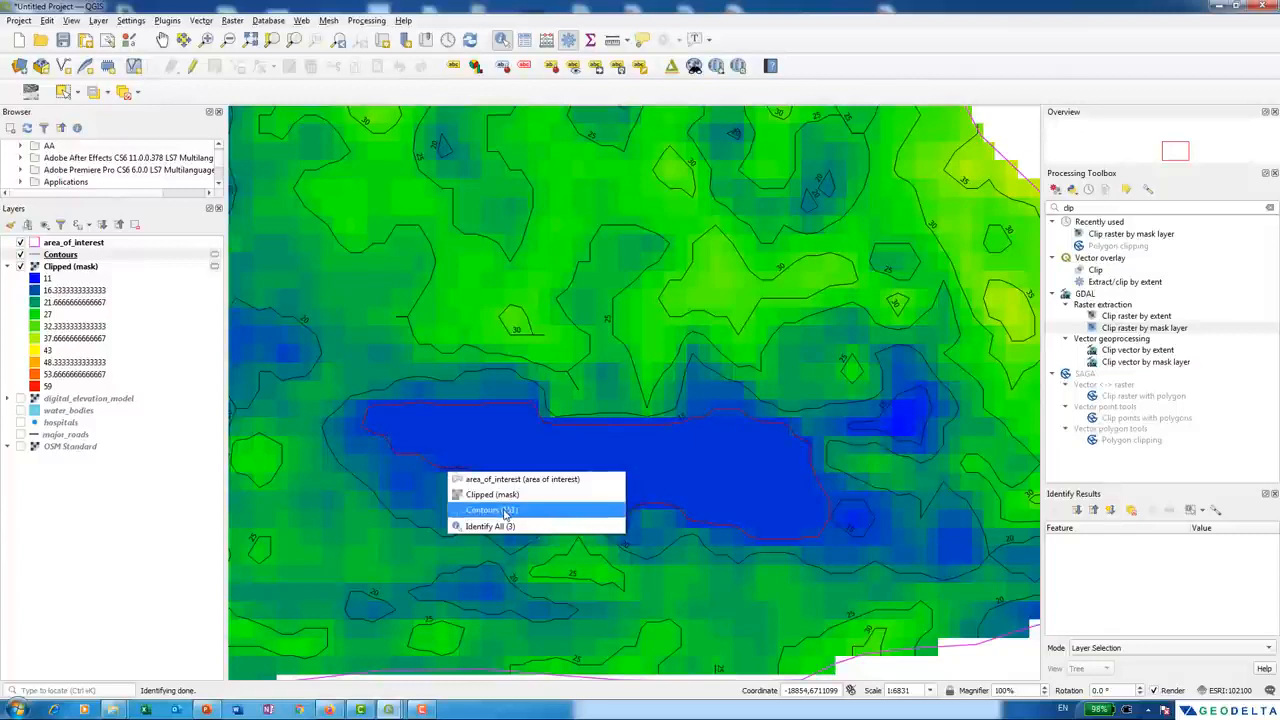
left_click(506, 512)
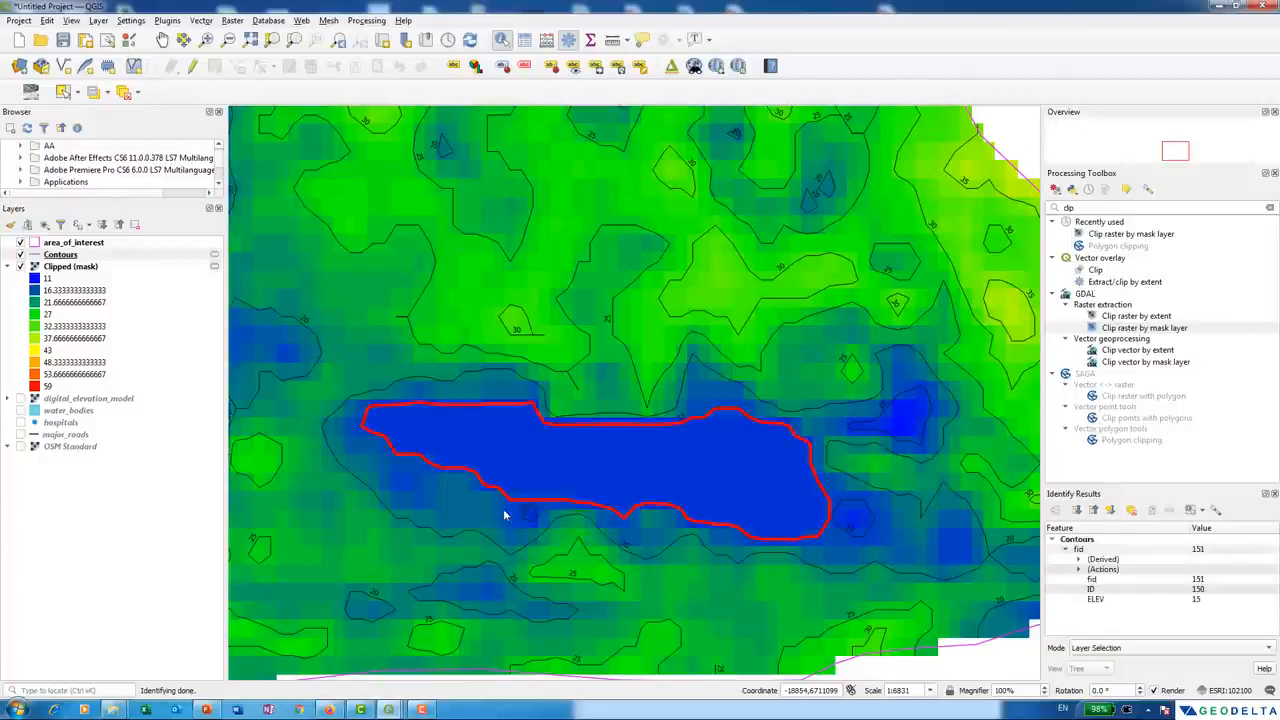
left_click(1203, 600)
- Inspect the elevation label on the identified contour up close and the contours surrounding the low area
scroll(466, 380, "up", 1)
scroll(529, 351, "up", 2)
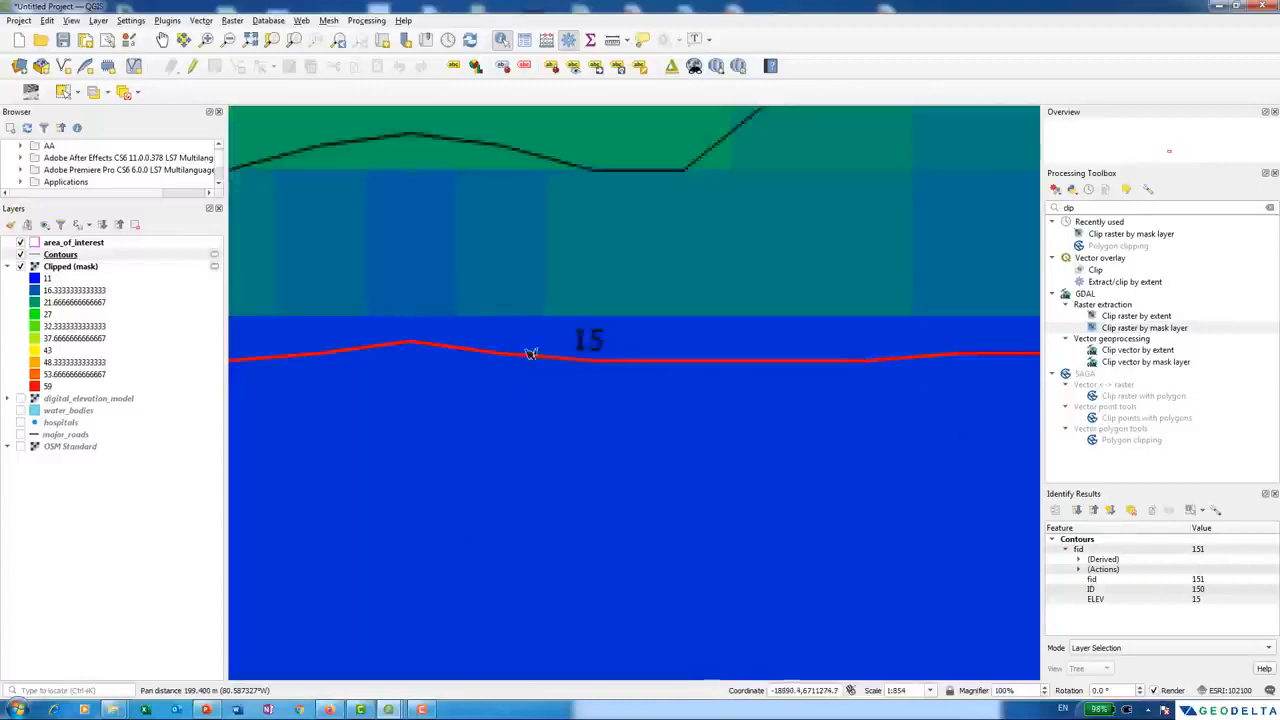
scroll(637, 360, "down", 1)
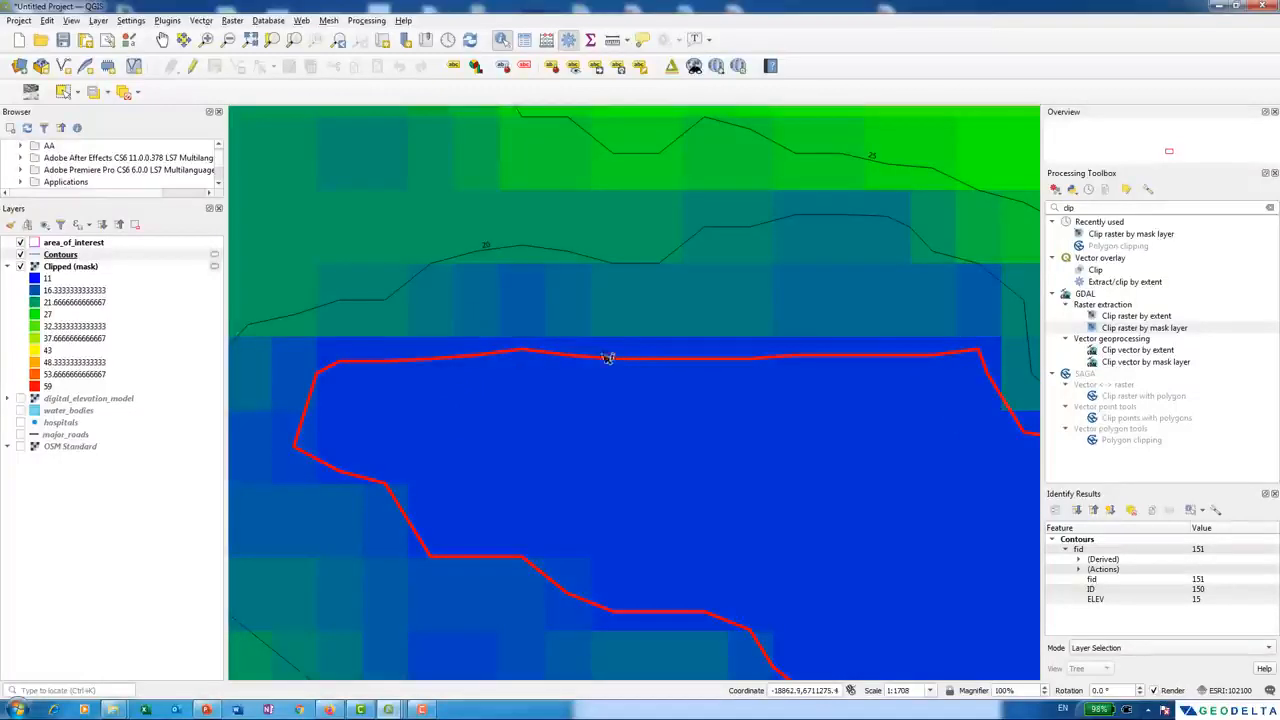
scroll(626, 371, "down", 2)
left_click_drag(810, 415, 583, 471)
- Open the Contours attribute table once more, and view the labelled contours across the whole area of interest
right_click(90, 254)
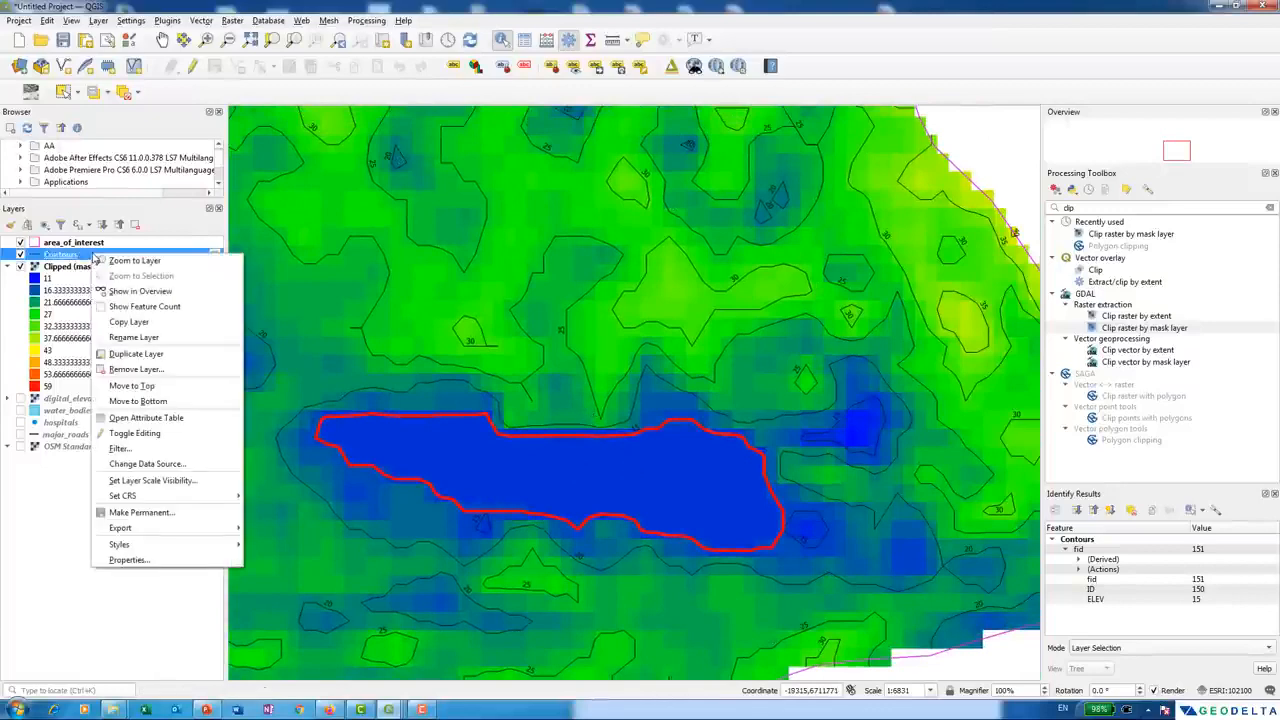
left_click(180, 418)
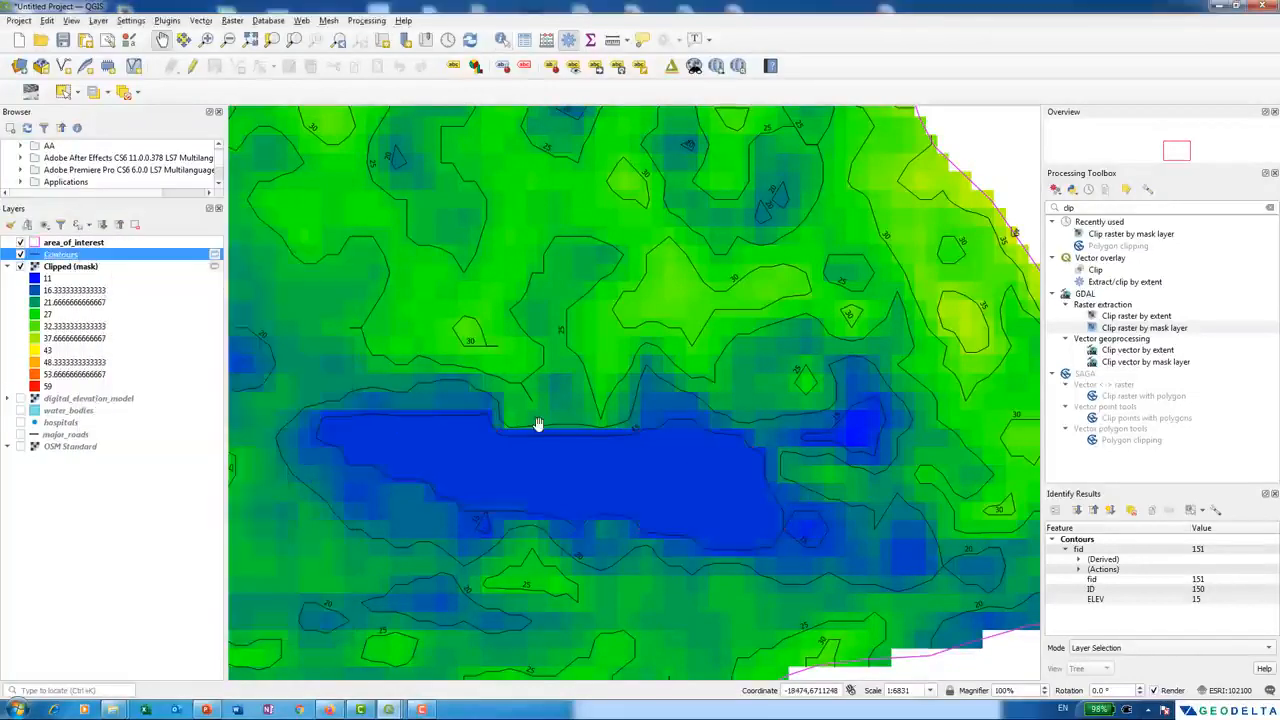
scroll(538, 424, "down", 2)
scroll(543, 451, "up", 1)
scroll(591, 457, "down", 1)
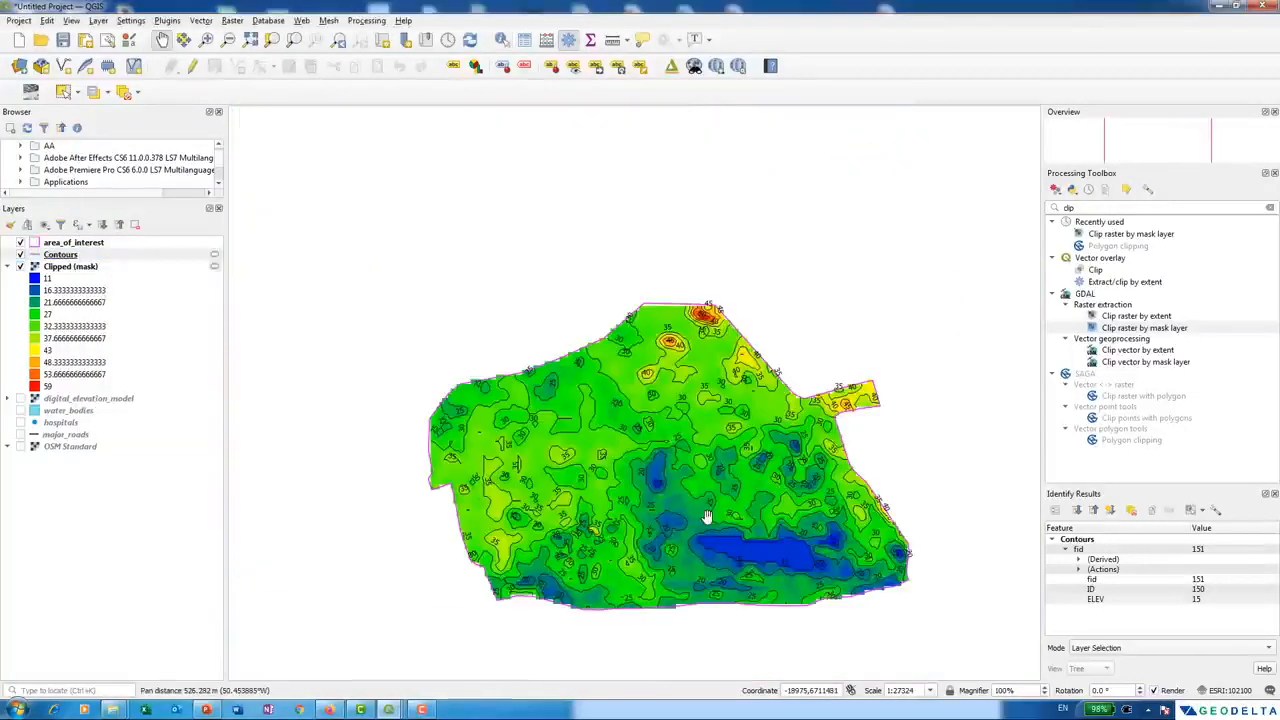
left_click_drag(495, 446, 441, 413)
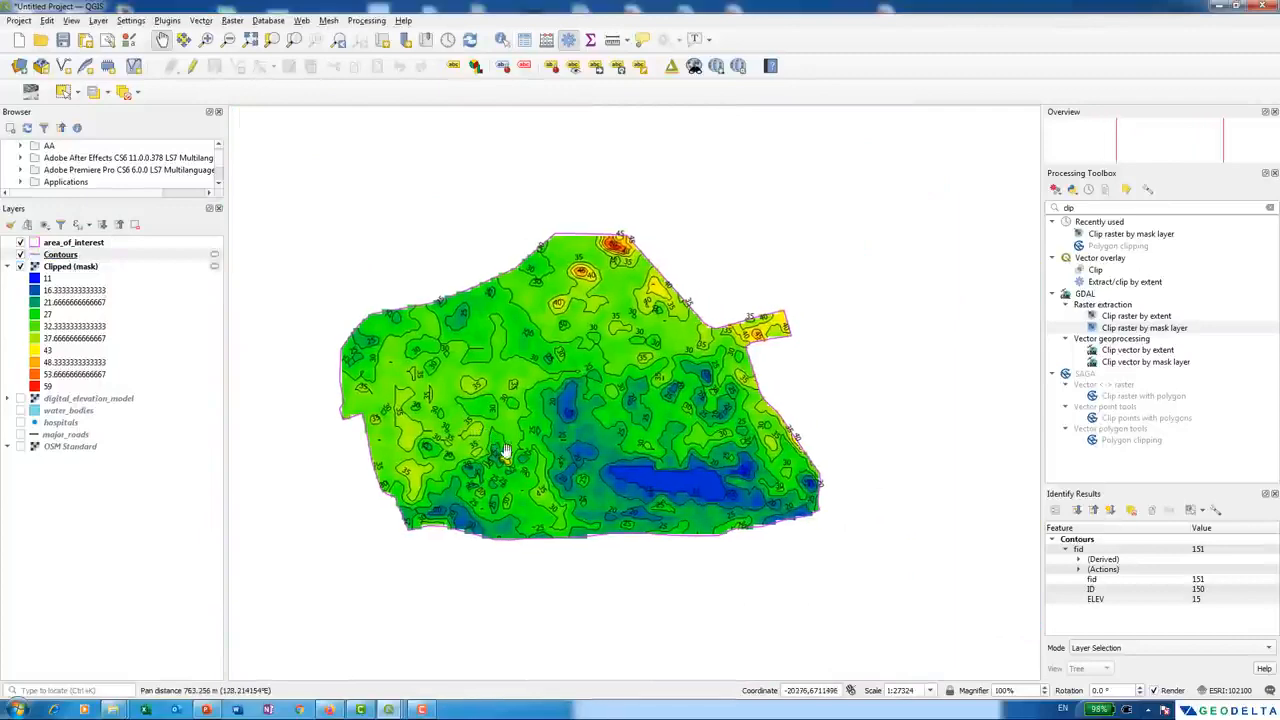
scroll(526, 461, "up", 1)
scroll(526, 461, "down", 1)
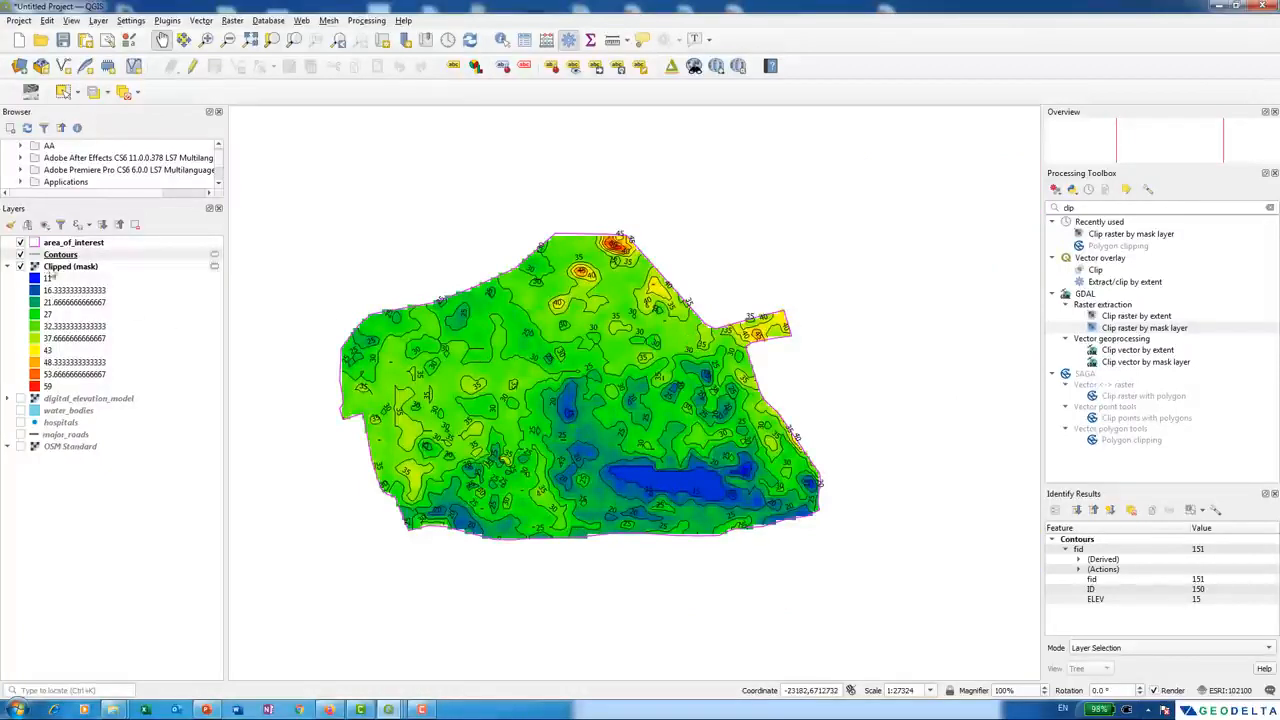
- Export the Contours layer as an ESRI Shapefile named elevation_contours in the Shapefiles folder and add it to the map
left_click(60, 256)
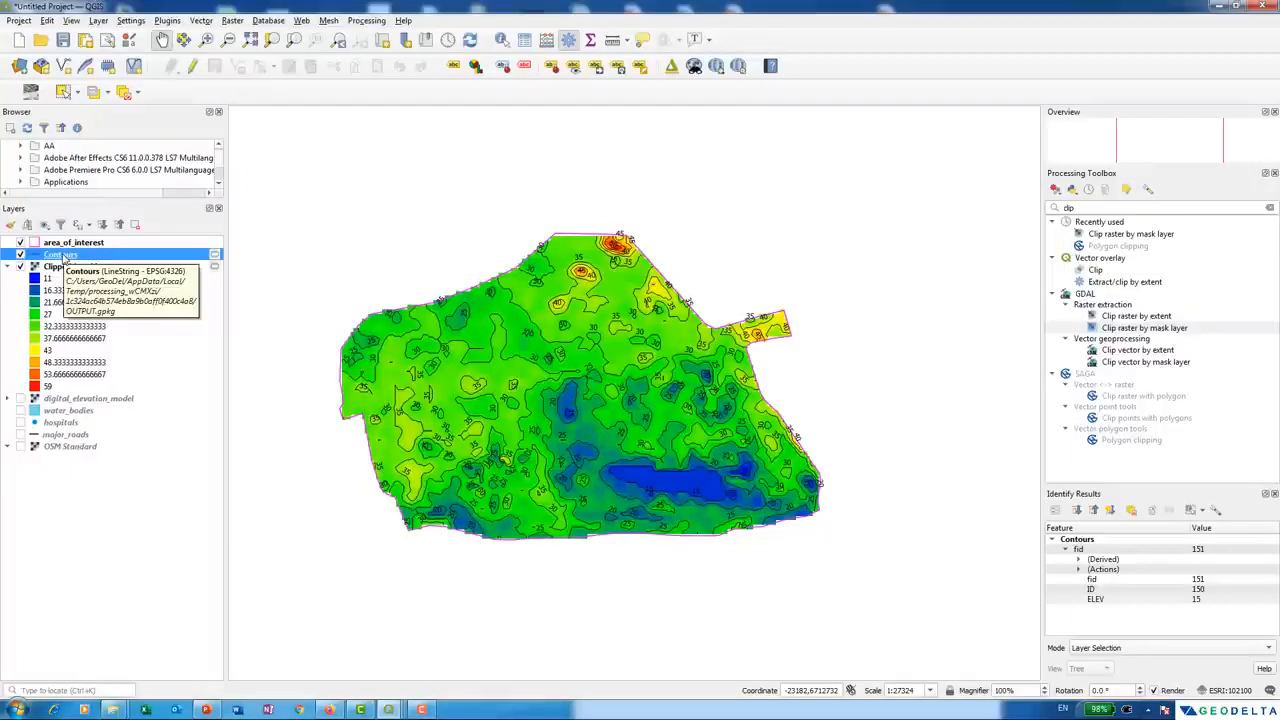
right_click(63, 256)
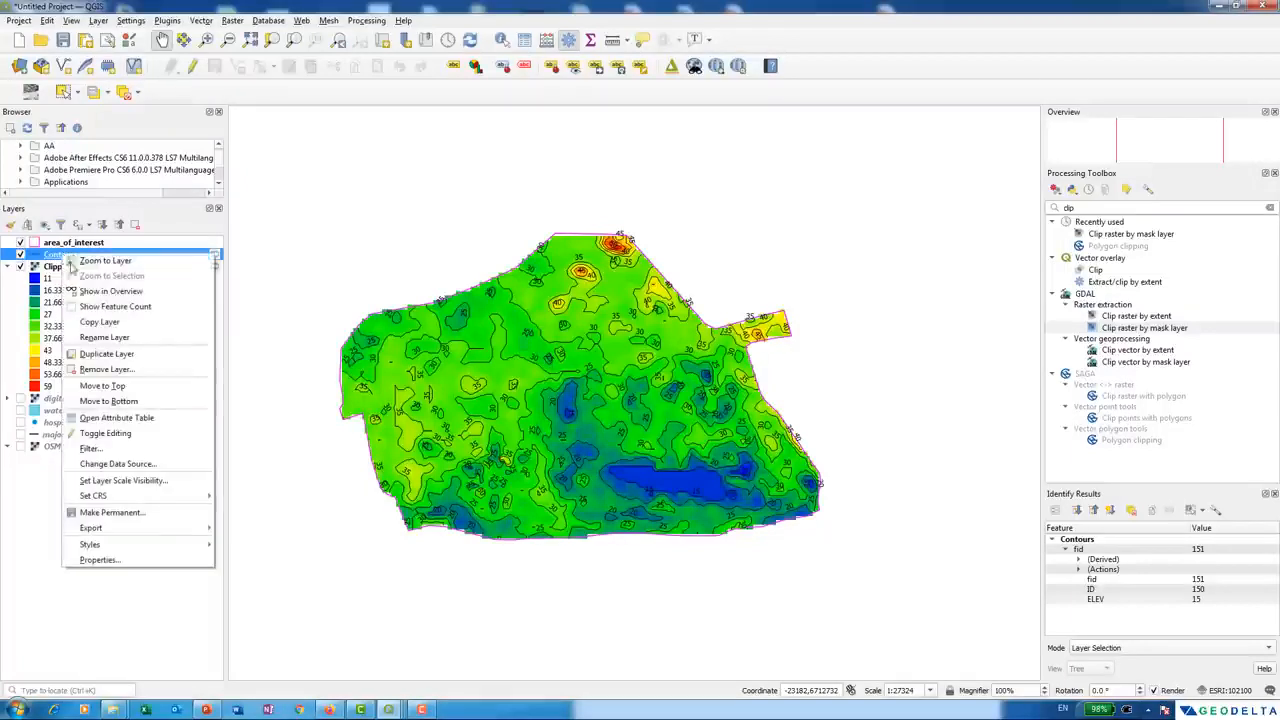
mouse_move(145, 545)
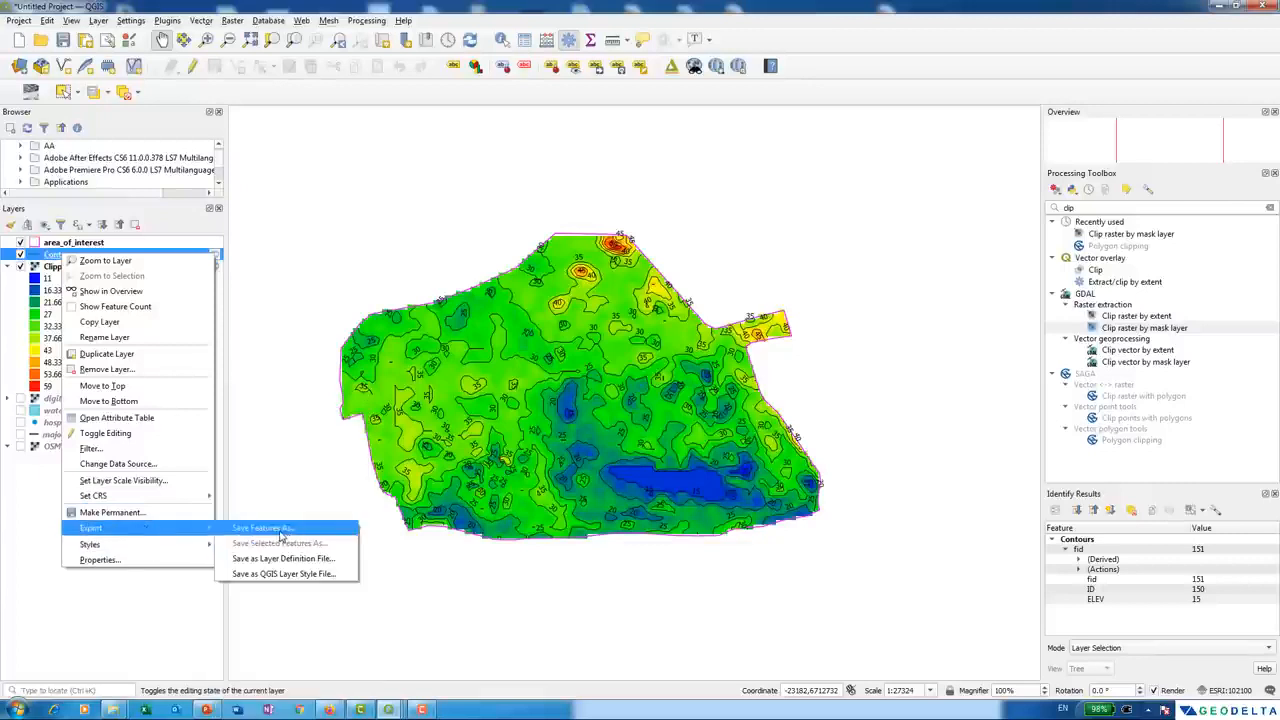
left_click(262, 528)
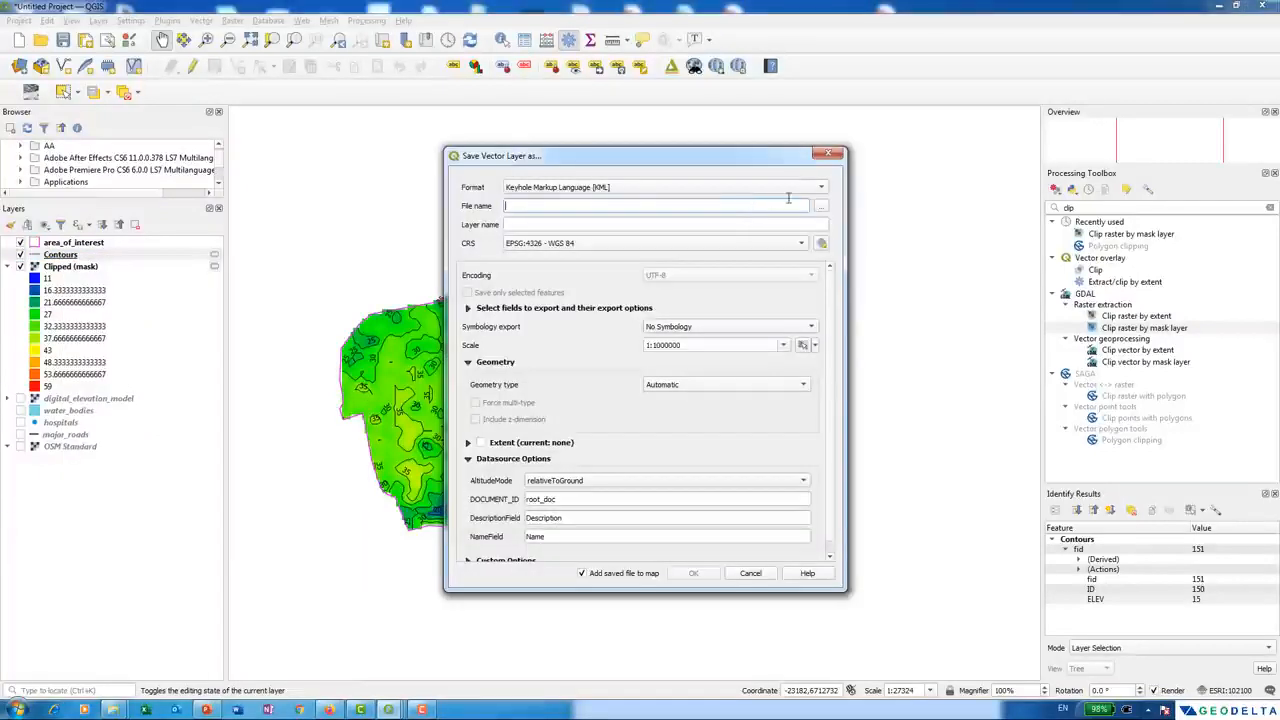
left_click(799, 188)
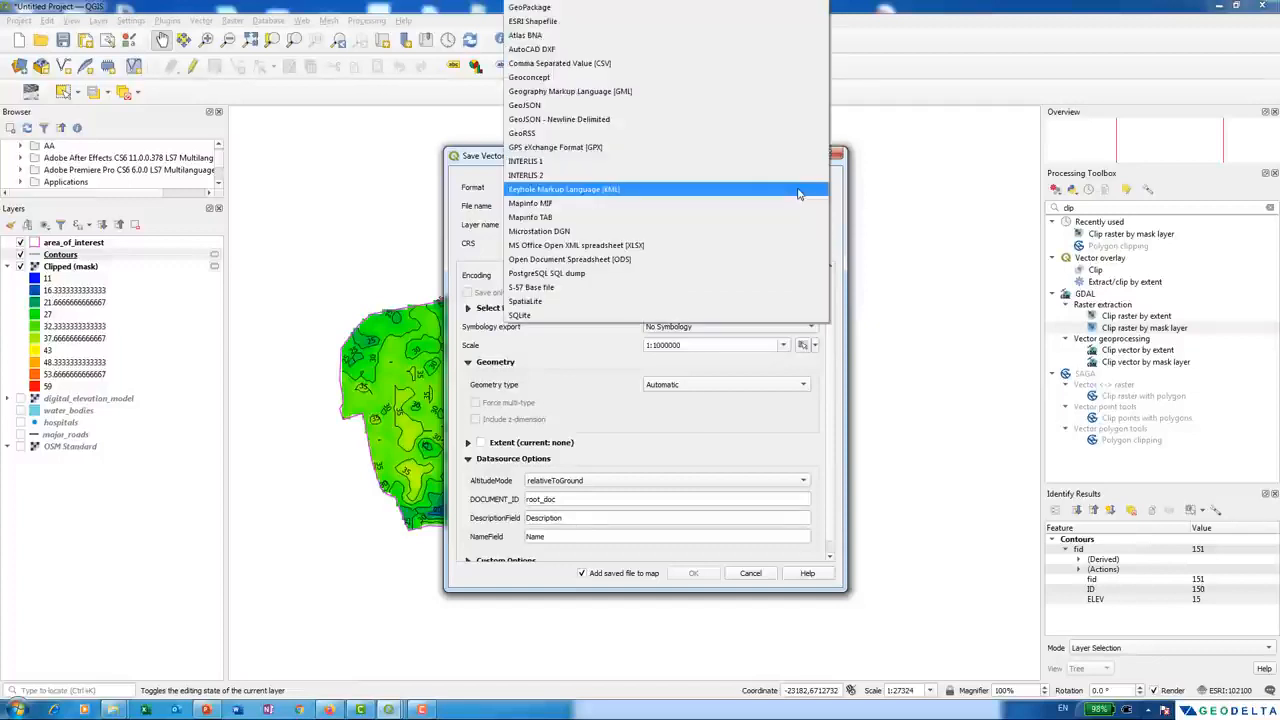
left_click(645, 21)
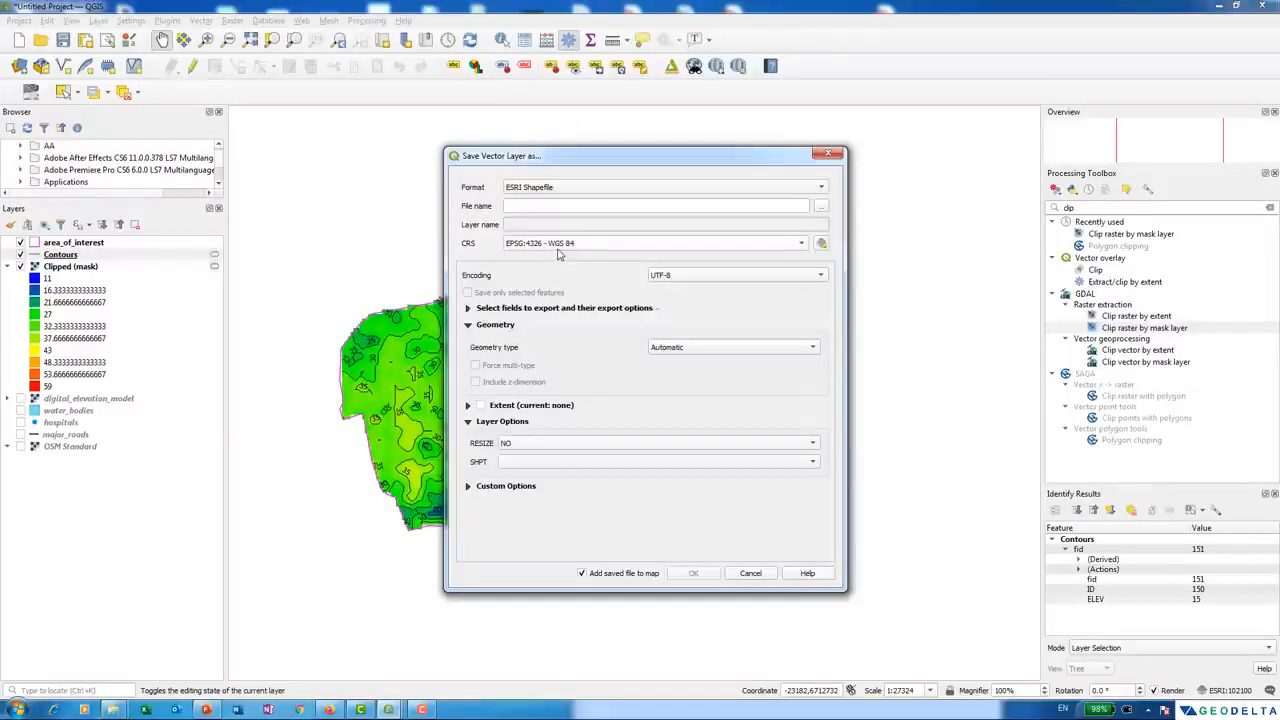
left_click(820, 205)
left_click(609, 456)
type("elevation_contours")
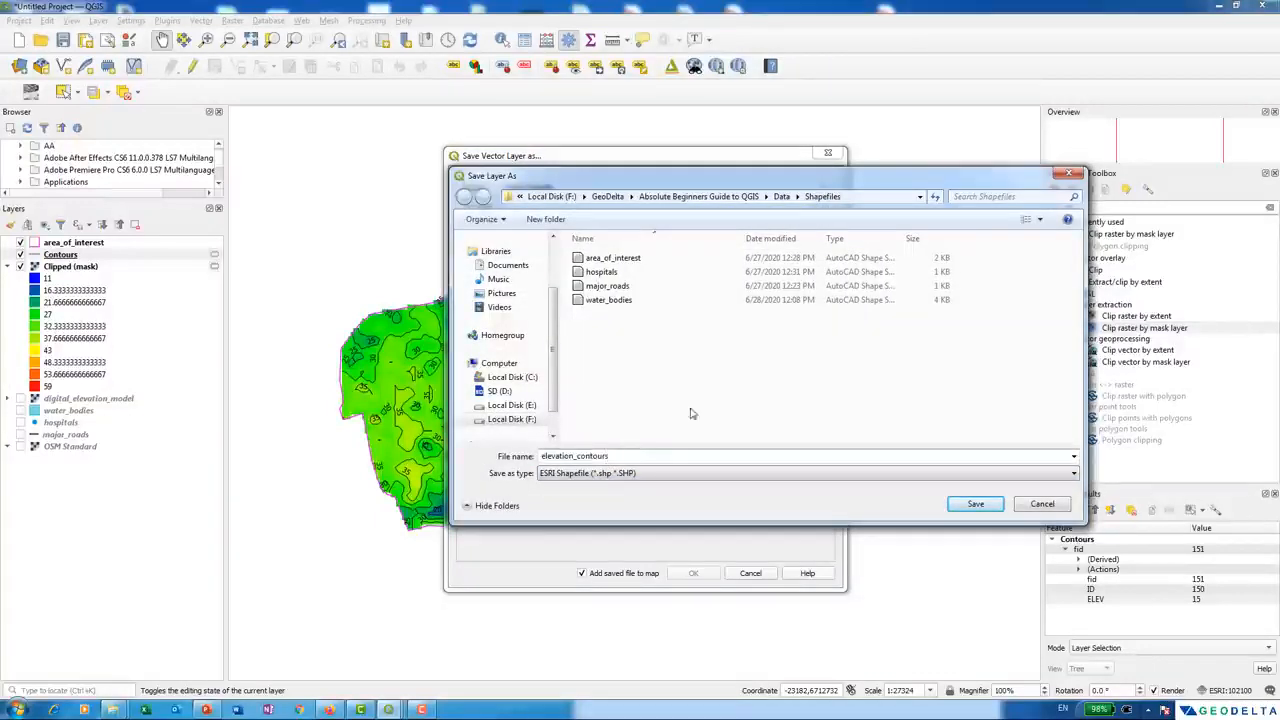
left_click(975, 504)
left_click(692, 573)
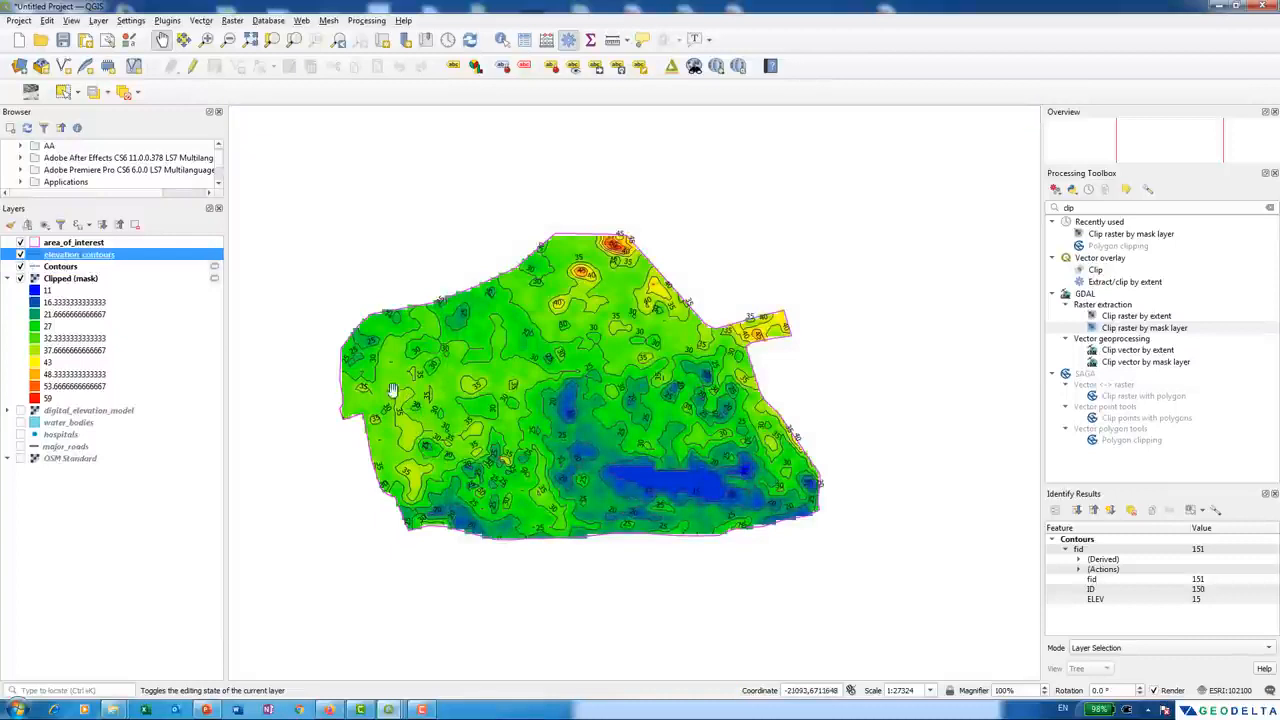
- Hide the temporary Contours layer and remove it from the project
left_click(20, 267)
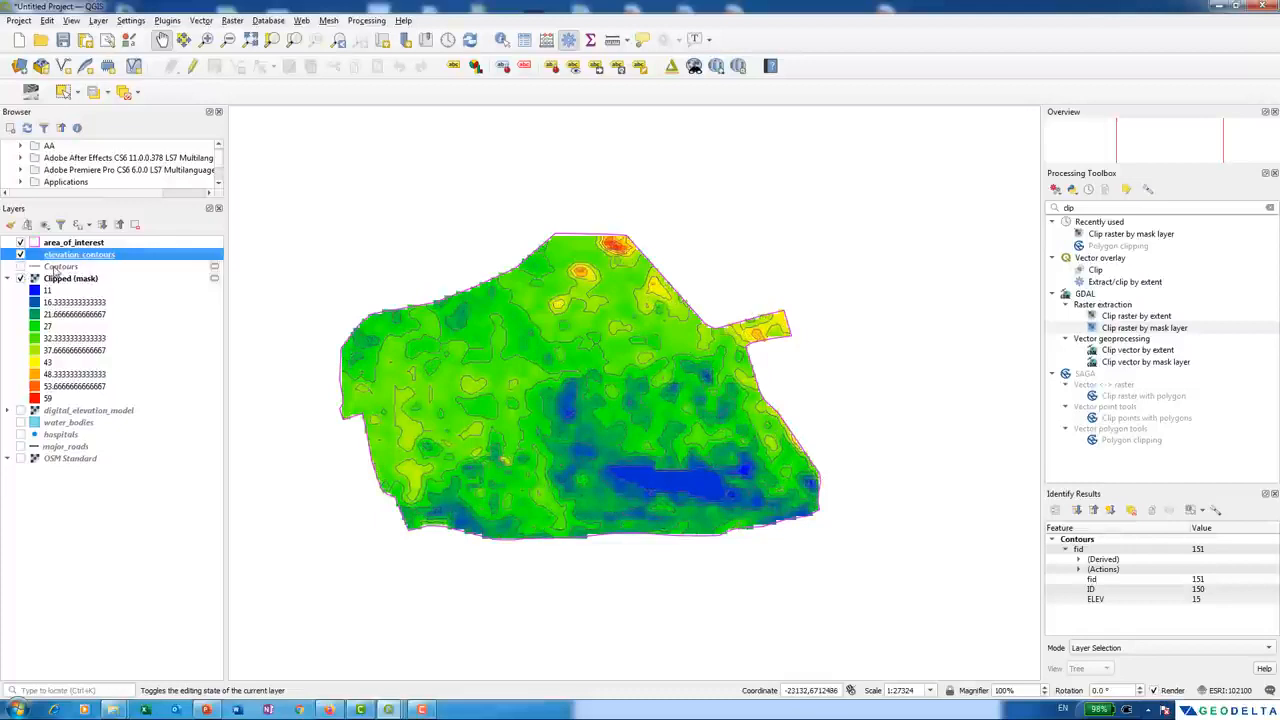
left_click(58, 267)
right_click(58, 268)
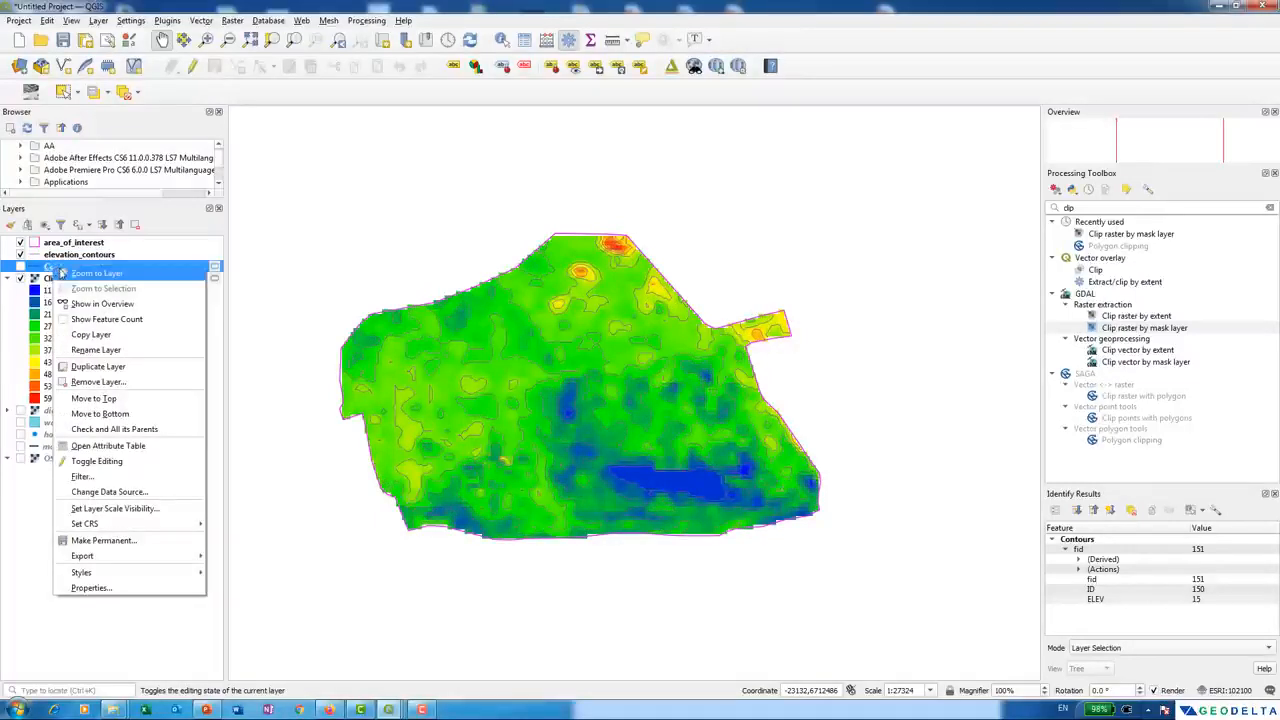
left_click(80, 459)
- Set the simple line colour of the elevation_contours layer to black
right_click(107, 258)
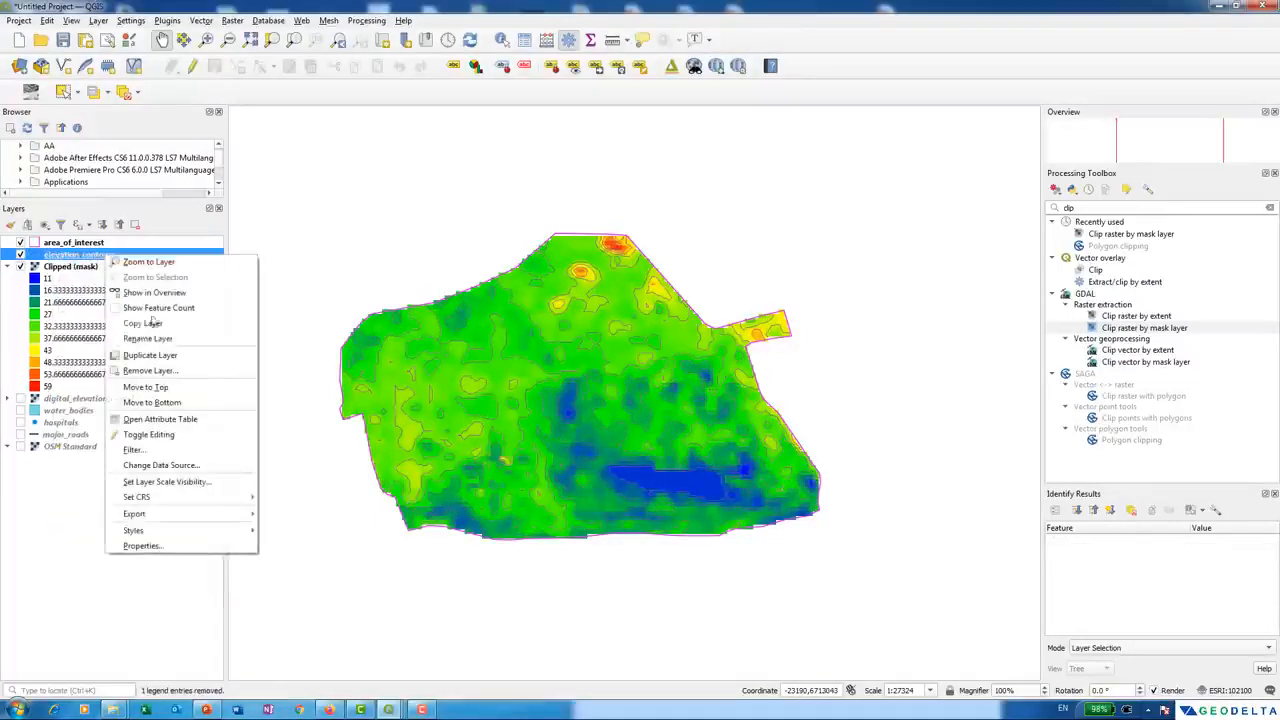
left_click(190, 553)
left_click(925, 157)
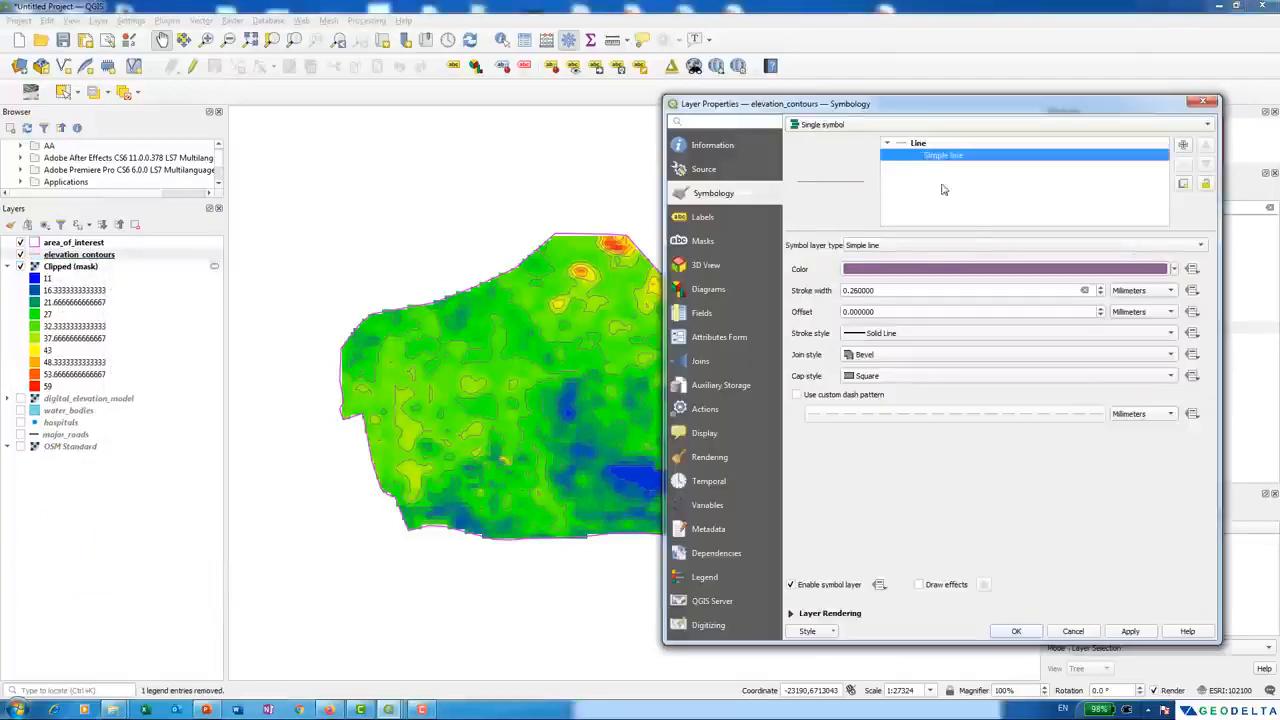
left_click(972, 270)
left_click_drag(272, 343, 312, 284)
left_click(440, 488)
- Turn on single labels for the elevation_contours layer with ELEV as the label value, and apply the layer properties
left_click(704, 217)
left_click(990, 125)
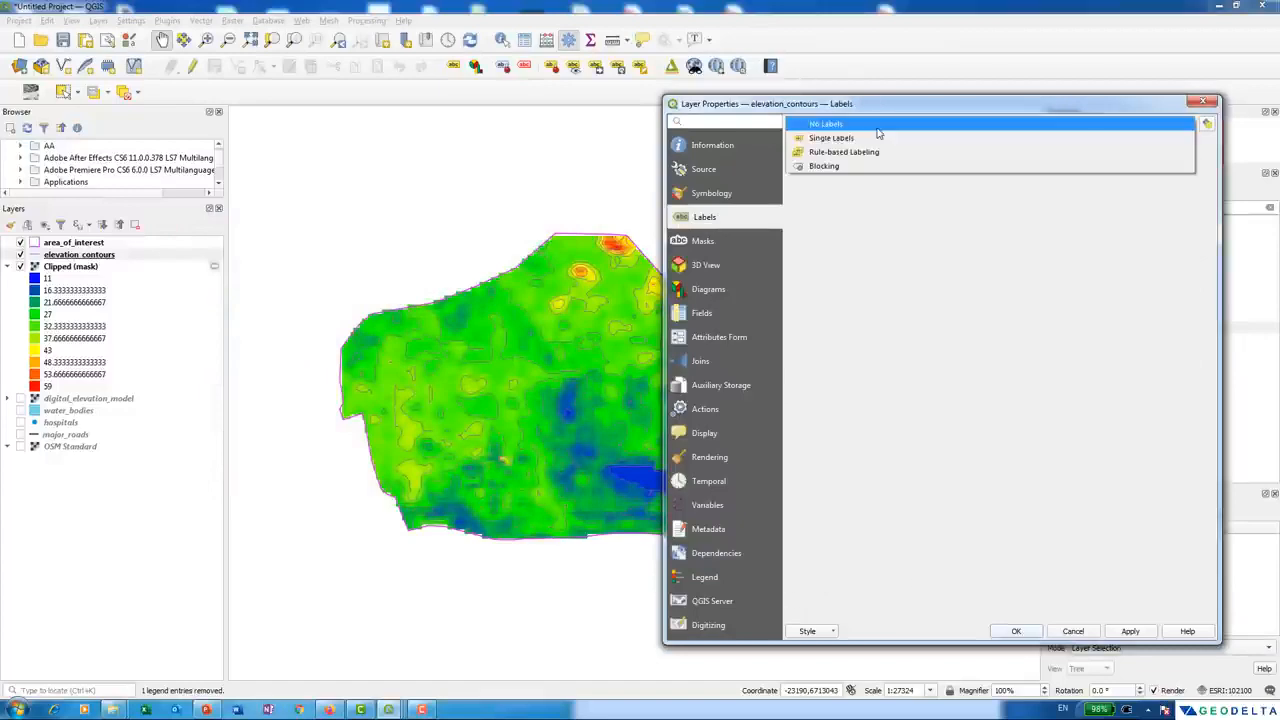
left_click(876, 153)
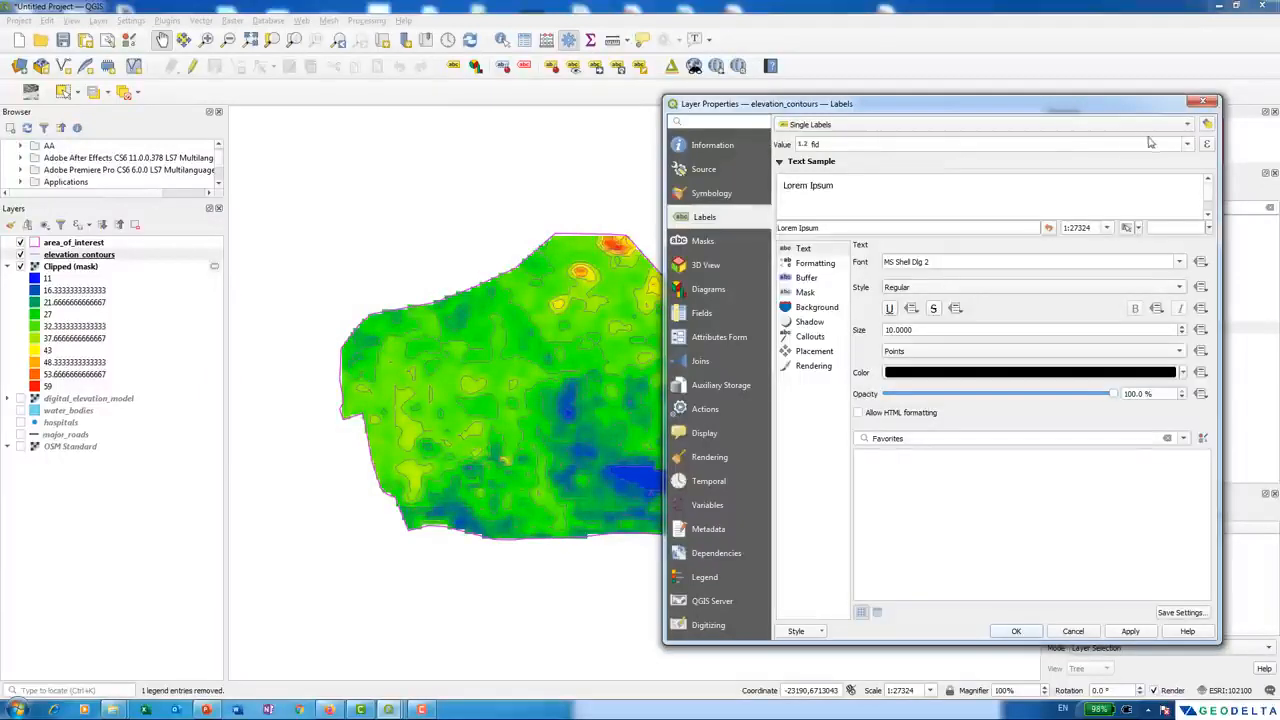
left_click(1130, 631)
left_click(1017, 632)
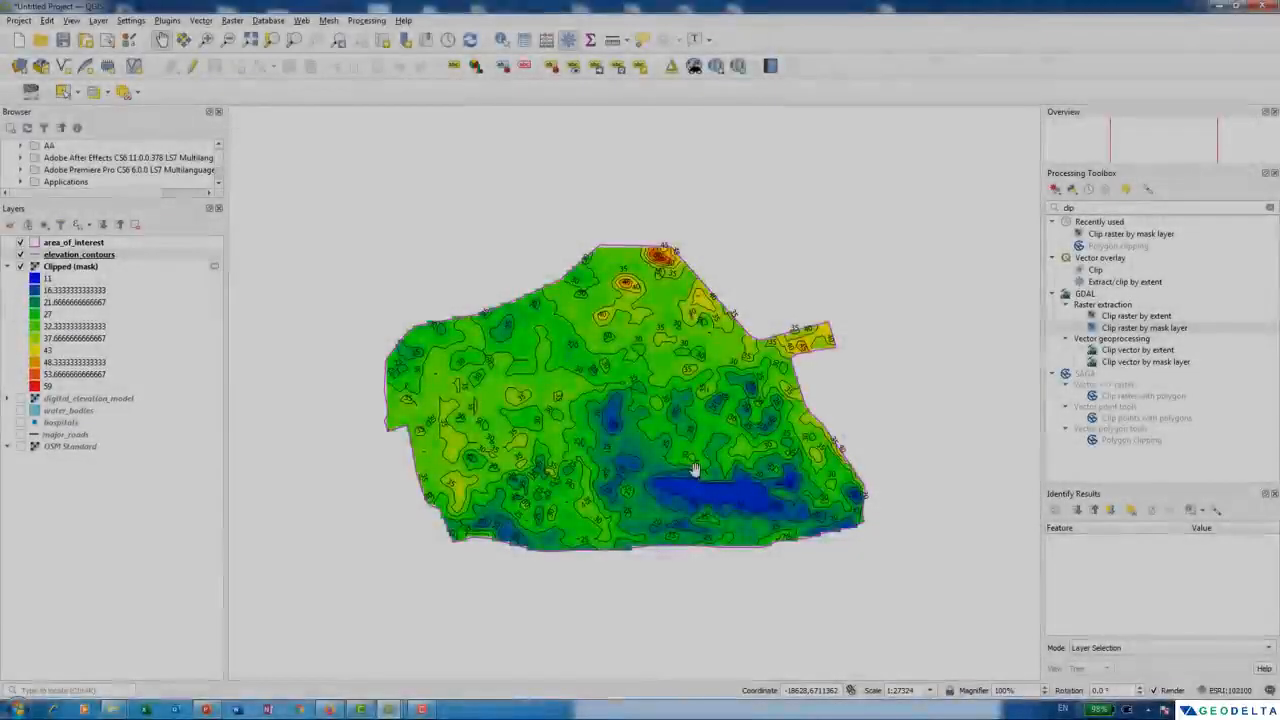
- Start exporting the features of the elevation_contours layer, with Keyhole Markup Language (KML) as the format
left_click_drag(696, 470, 688, 452)
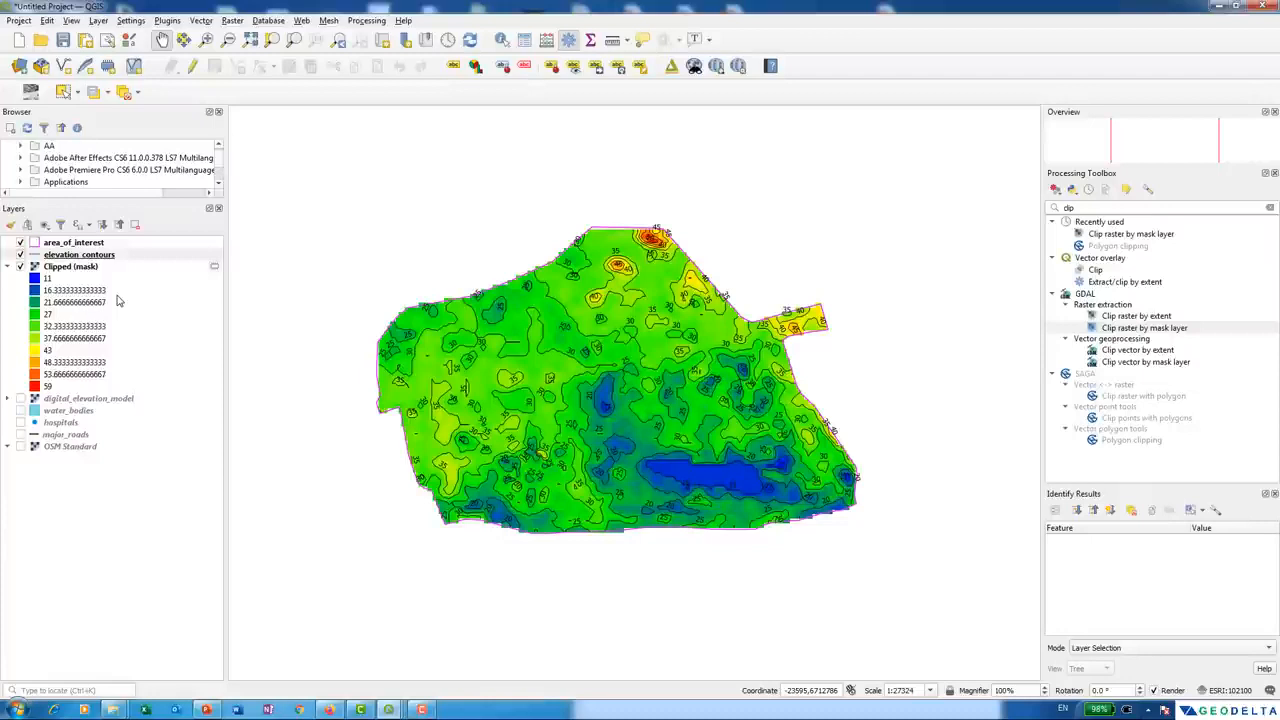
left_click(89, 258)
right_click(89, 258)
mouse_move(153, 517)
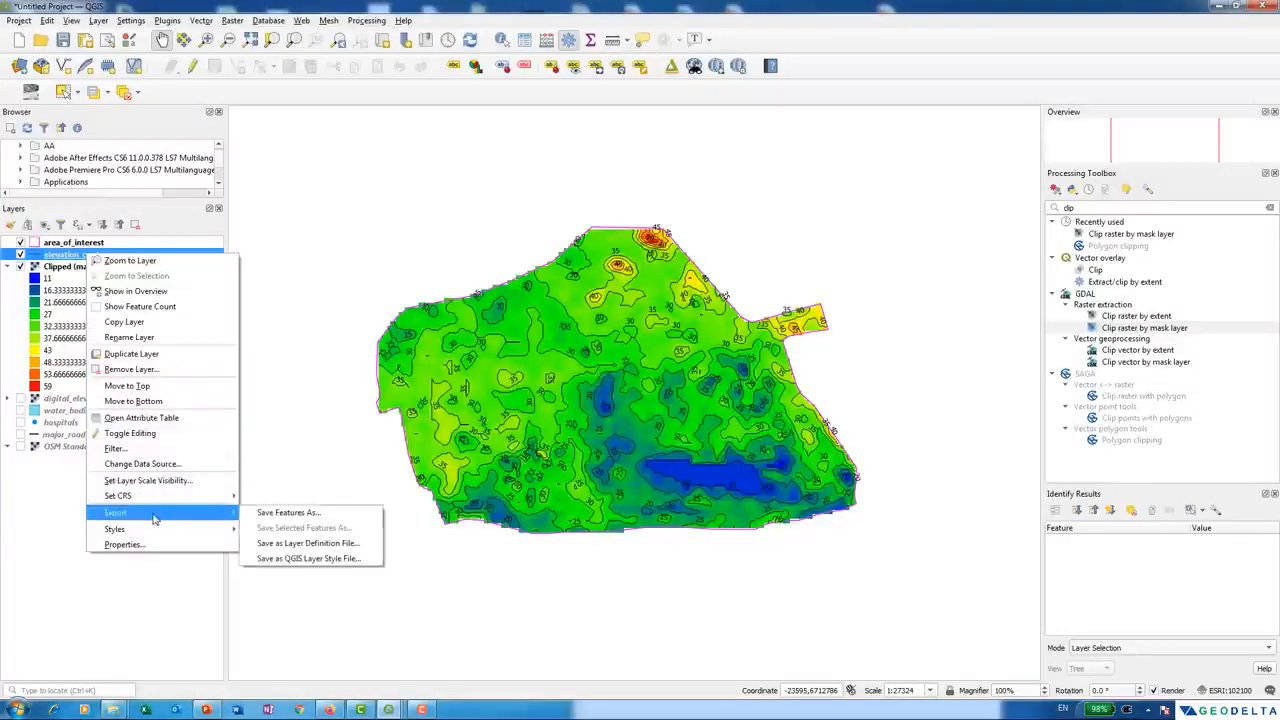
left_click(295, 516)
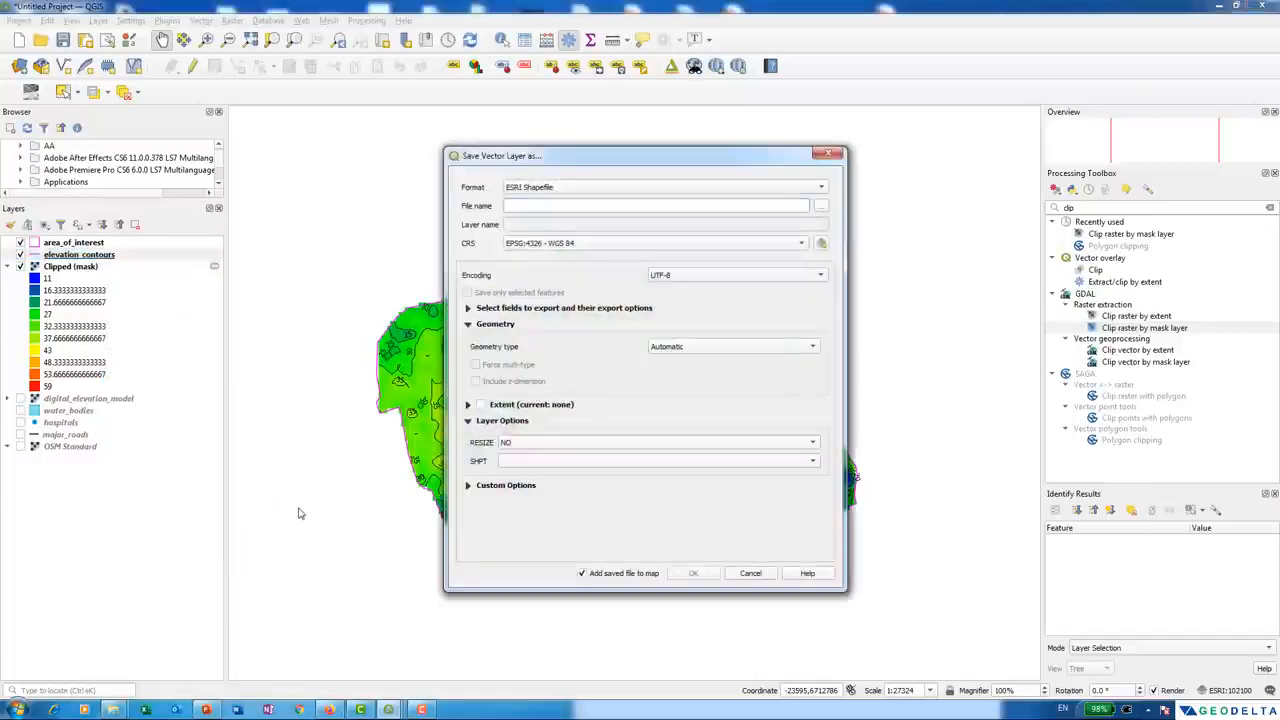
left_click(568, 189)
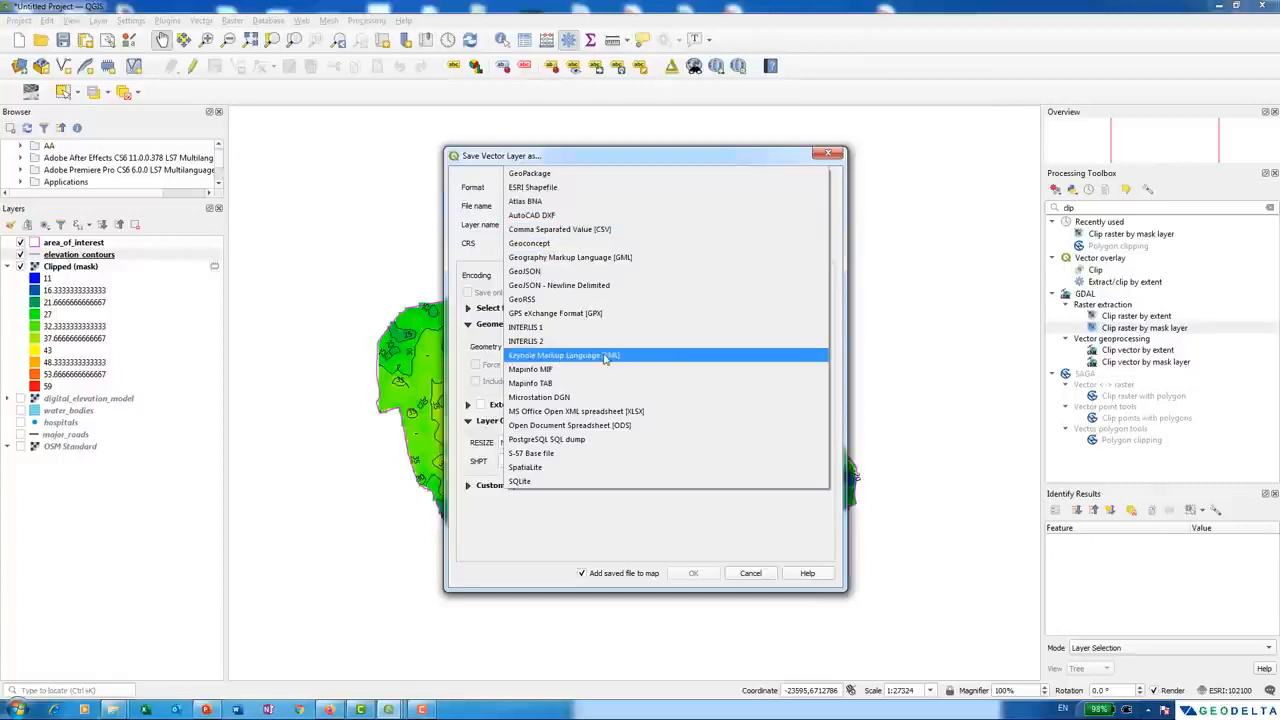
left_click(605, 358)
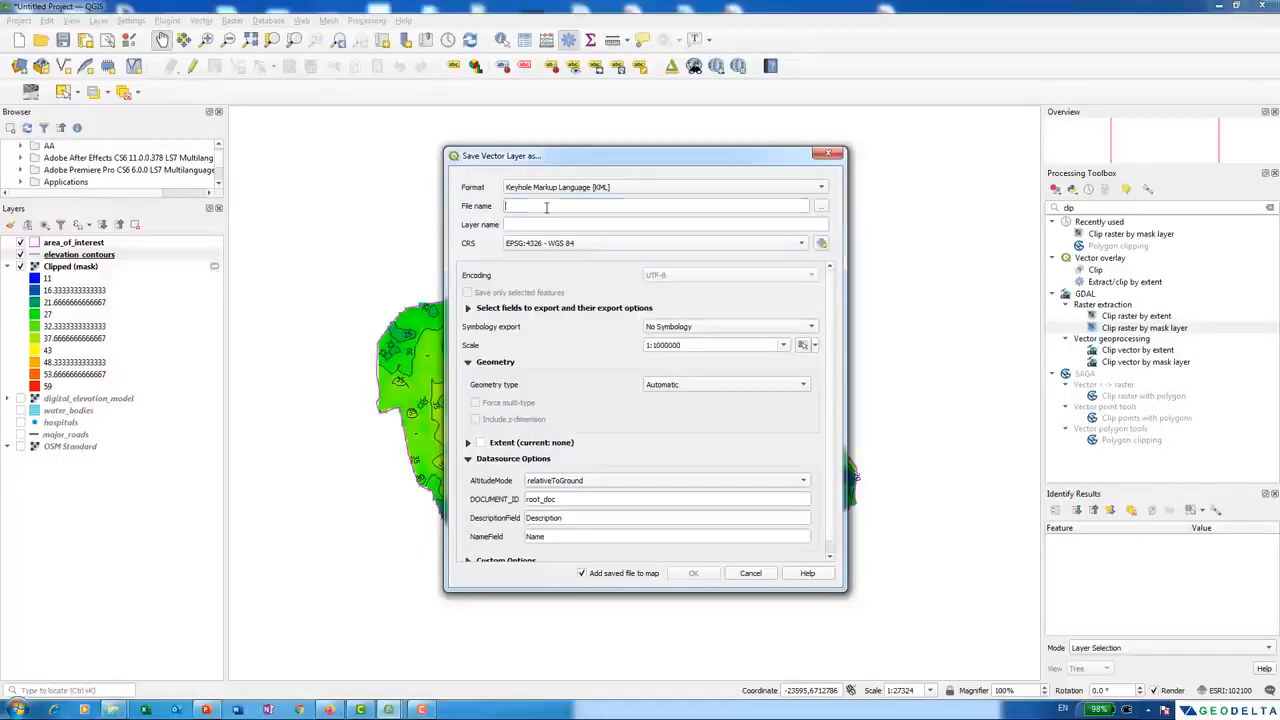
- Create a folder named Google Earth inside the Data folder and open it as the save location
left_click(820, 208)
right_click(640, 312)
mouse_move(703, 452)
left_click(803, 441)
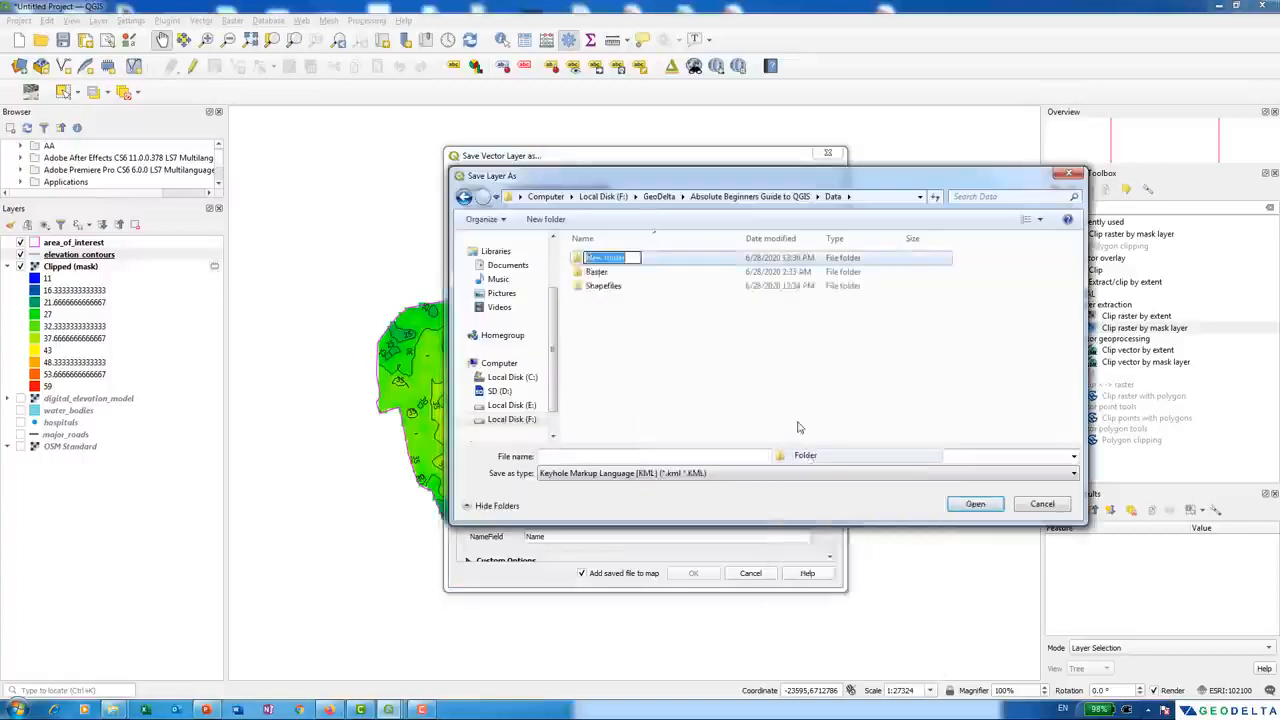
type("Google")
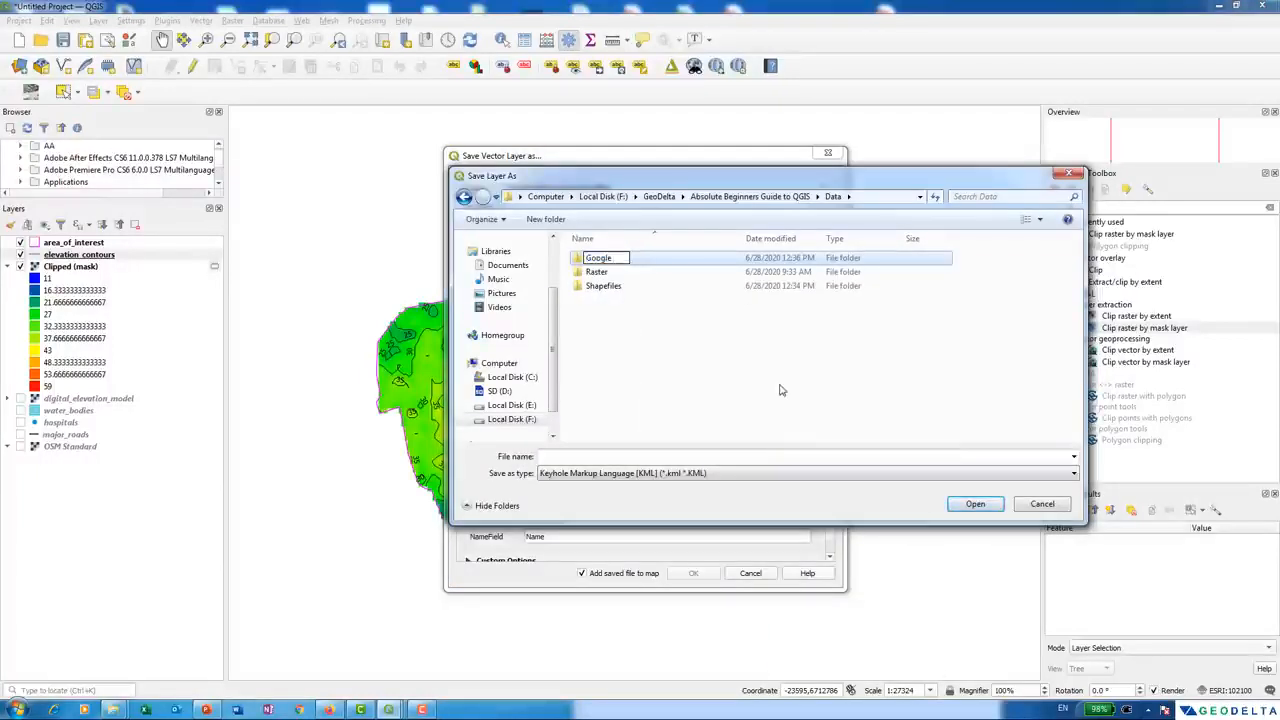
type(" Earth")
key("Return")
key("Return")
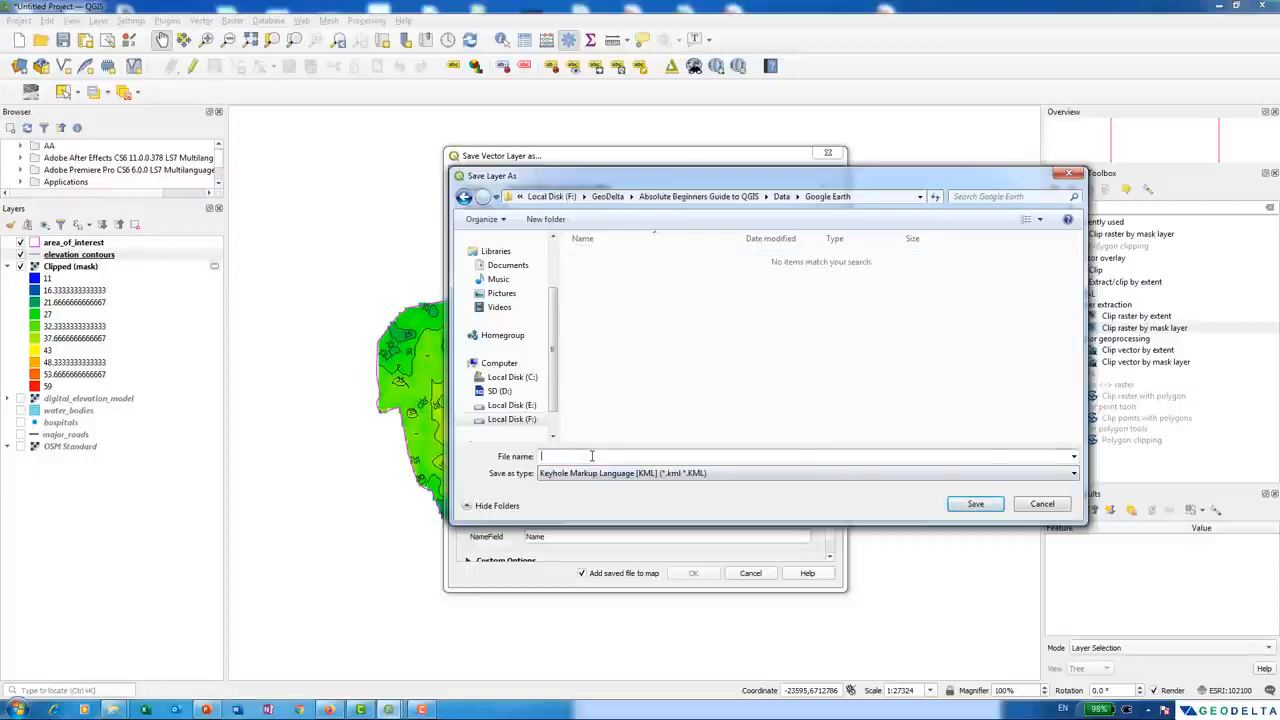
- Export the KML file under the name Elevation_Contours without adding it to the map
type("Elevation_Contours")
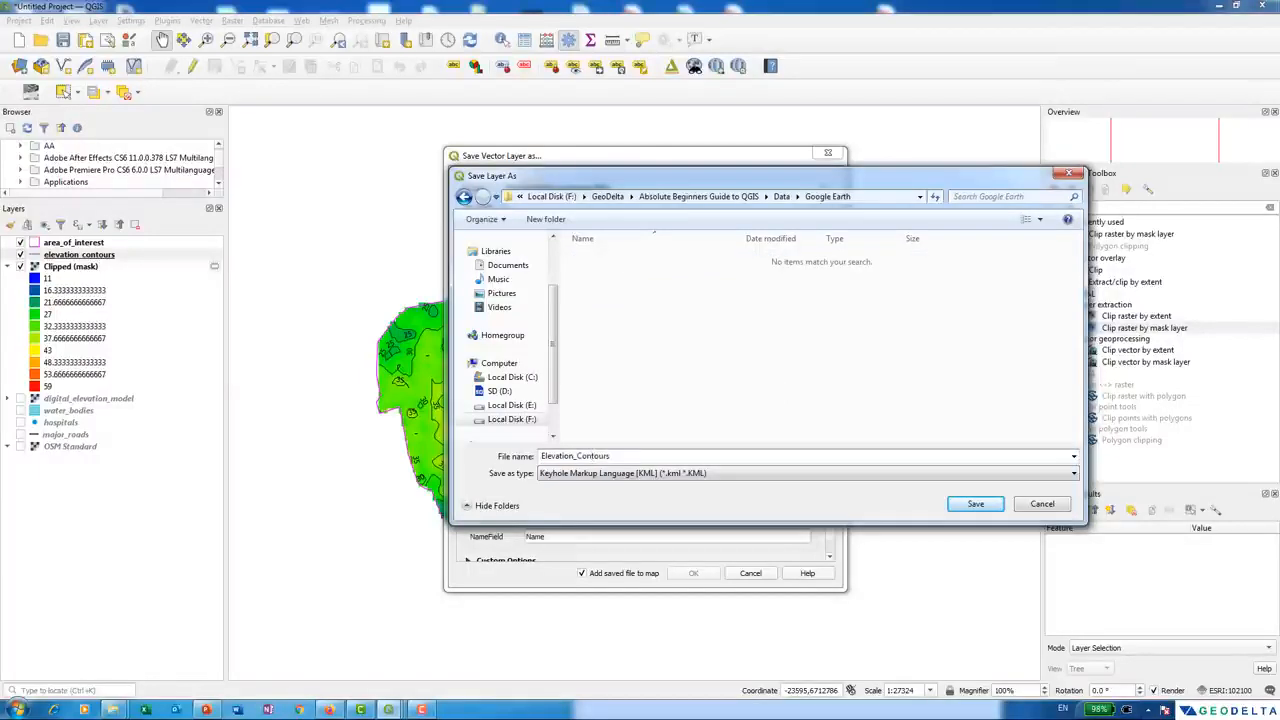
key("Return")
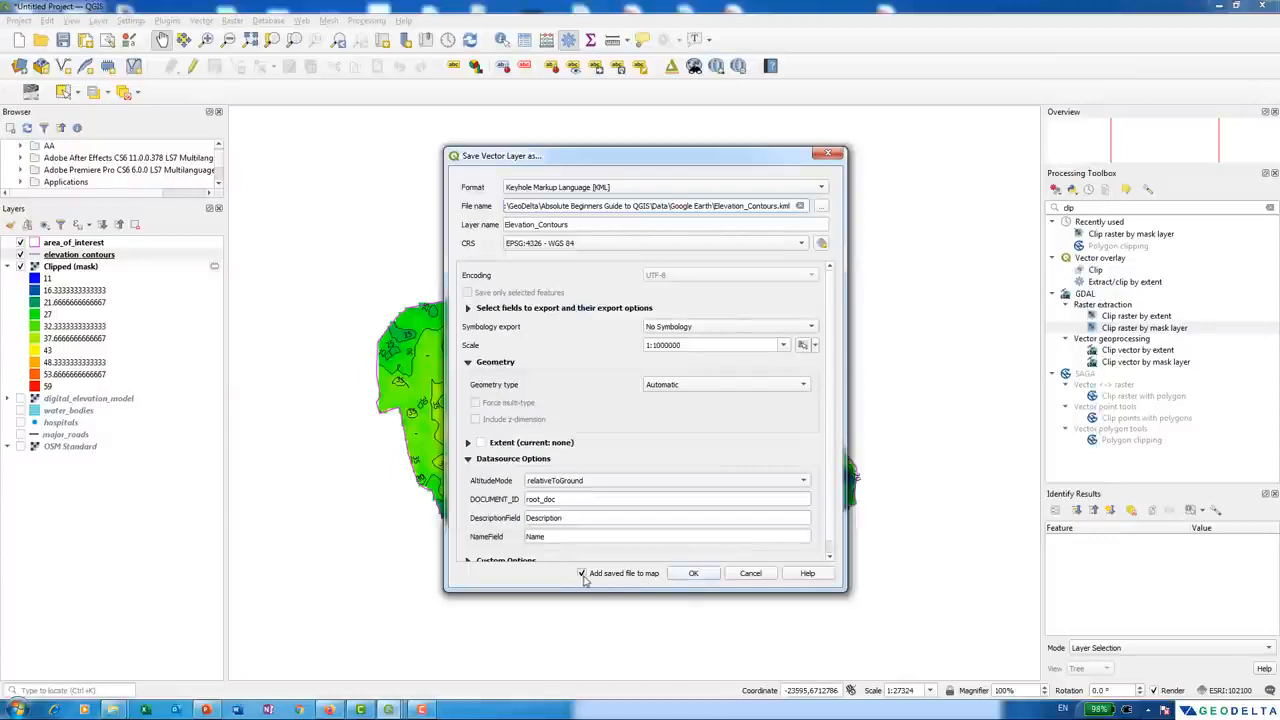
left_click(683, 574)
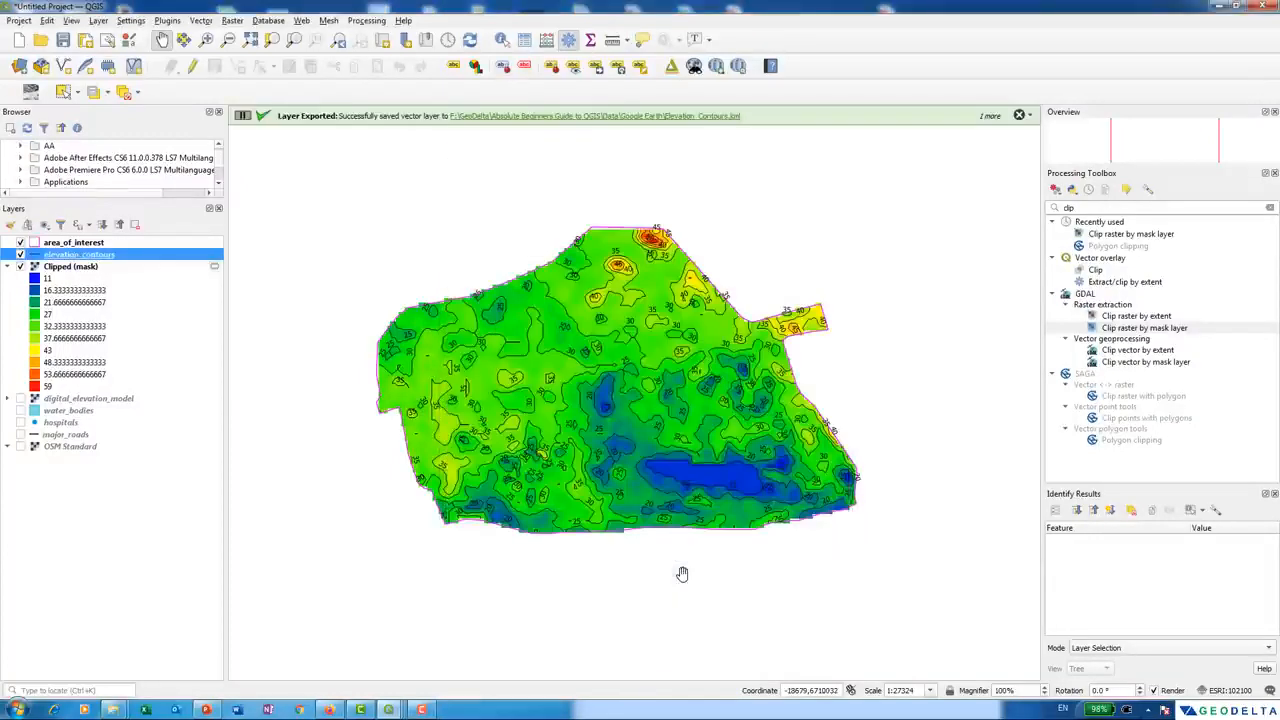
- Switch to the file explorer and open the Elevation_Contours KML from the Google Earth folder in Google Earth Pro
left_click(113, 709)
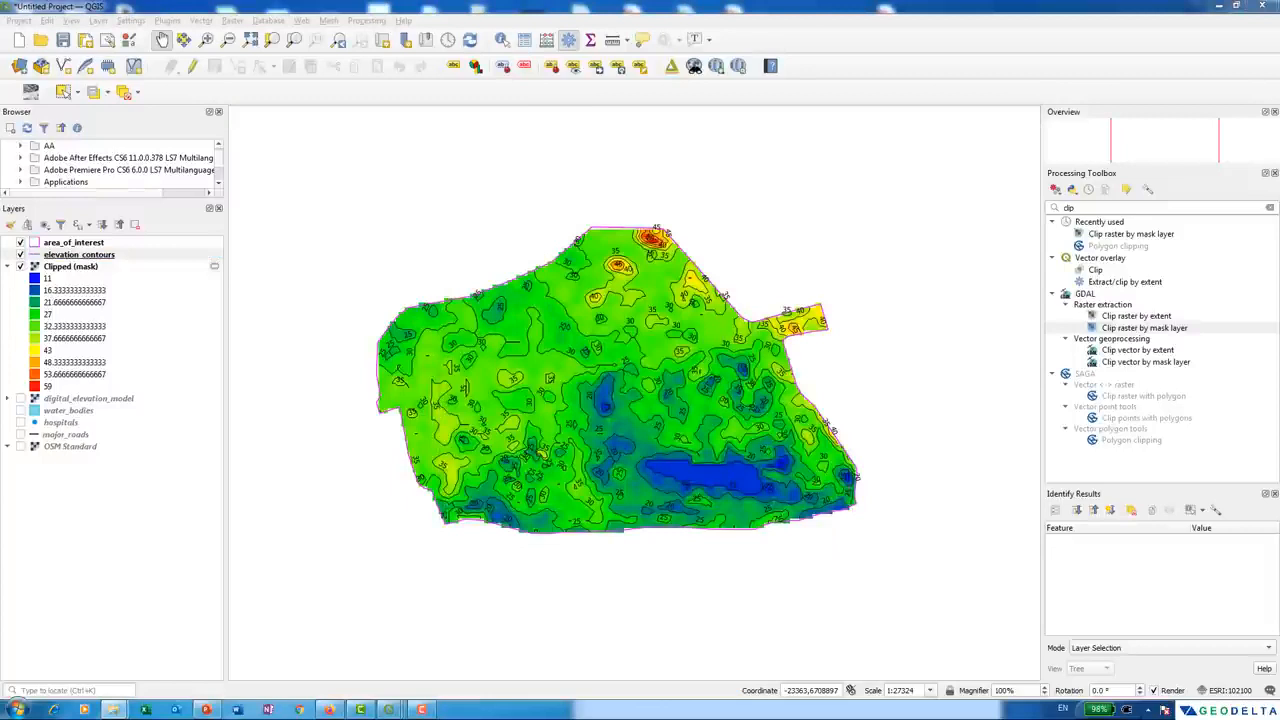
left_click_drag(1279, 335, 595, 140)
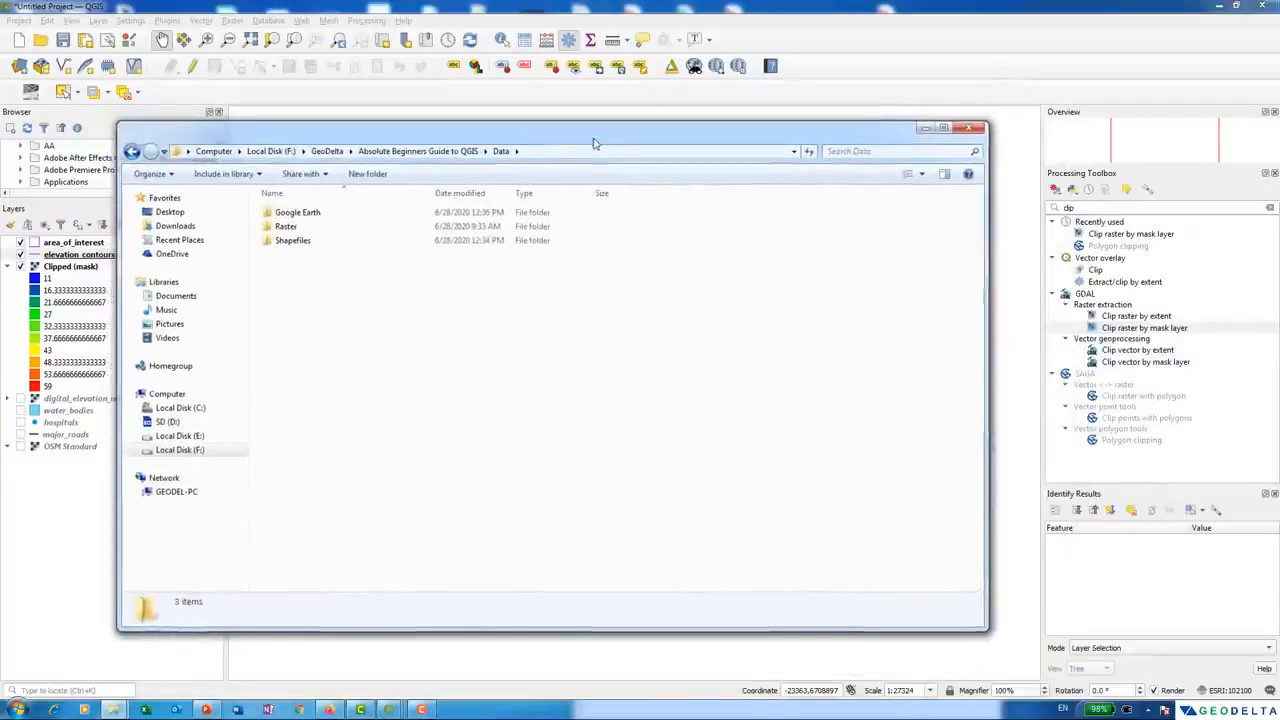
left_click(321, 218)
double_click(321, 216)
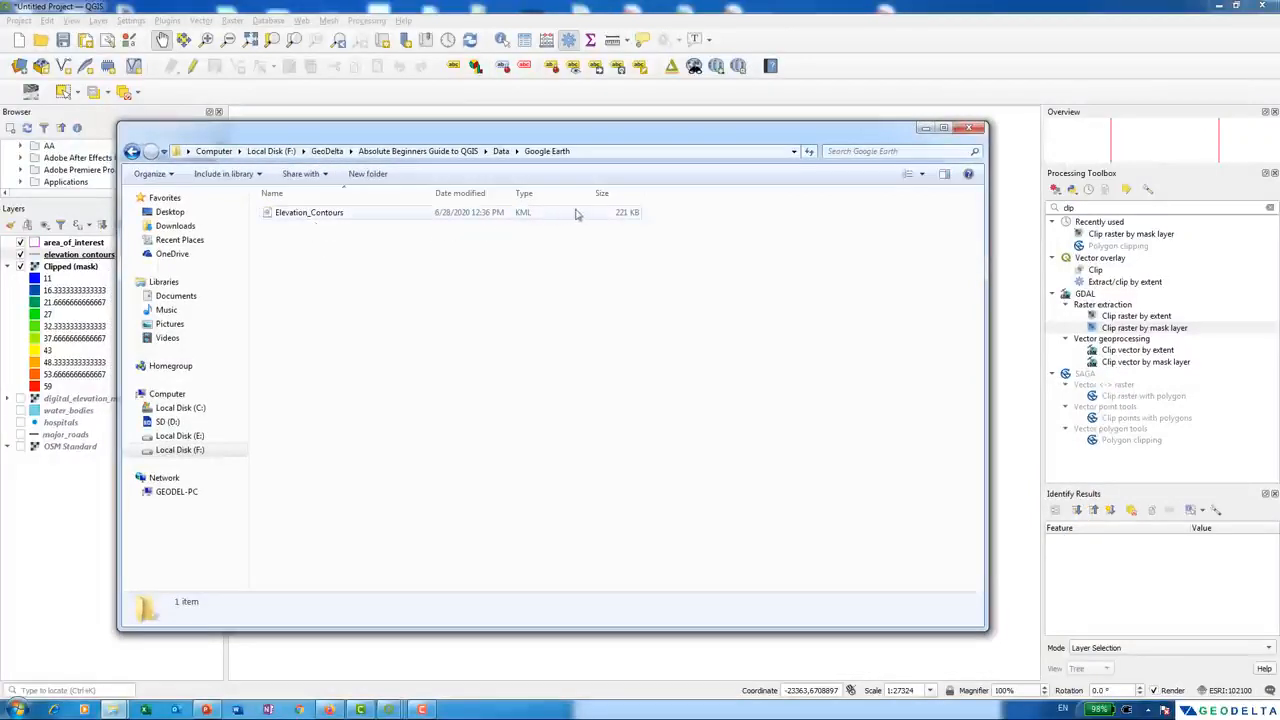
left_click(318, 218)
right_click(318, 218)
left_click(330, 222)
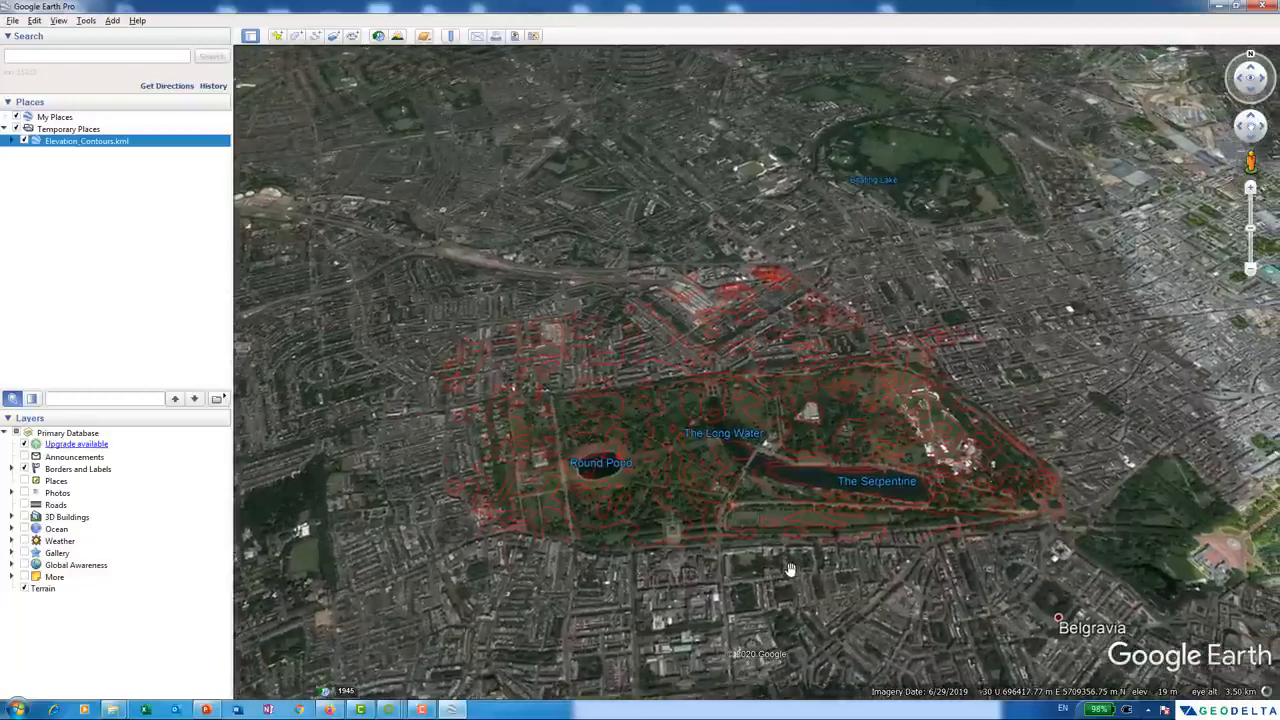
- Examine the exported contours over the satellite imagery of the park and its surroundings, up close and as a whole
left_click_drag(790, 569, 789, 464)
scroll(789, 464, "up", 4)
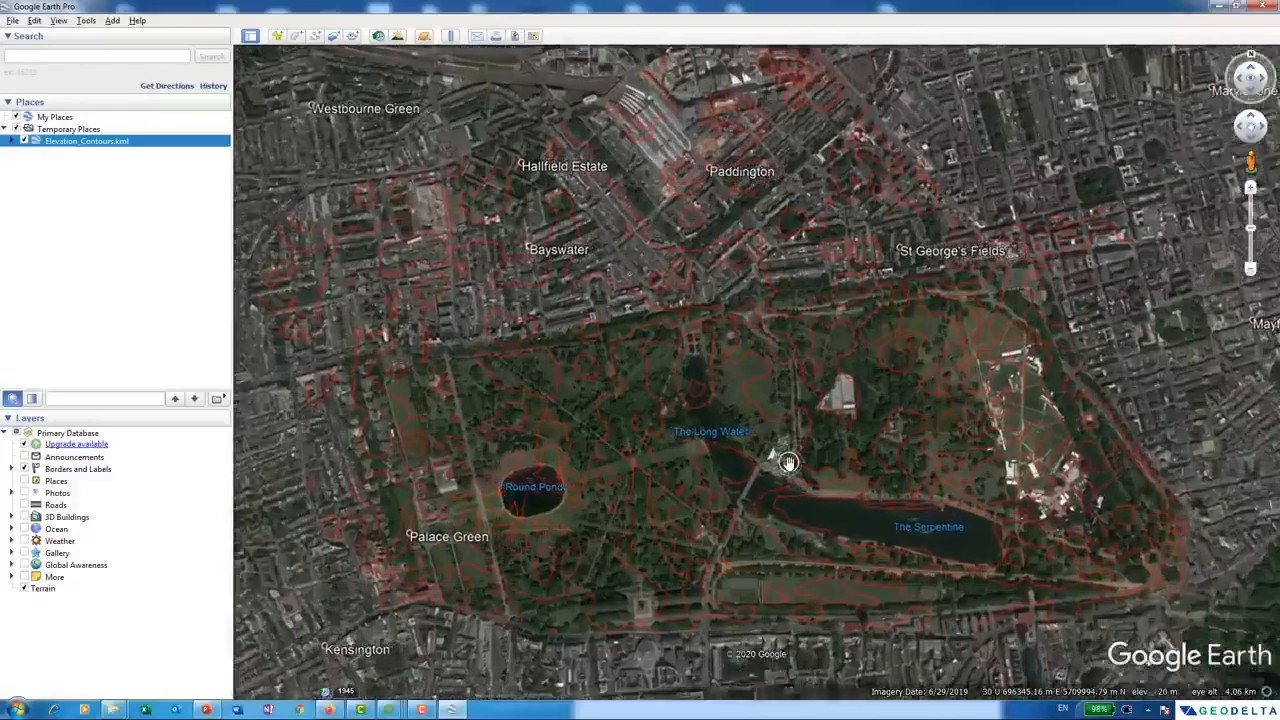
scroll(789, 464, "down", 4)
scroll(735, 235, "up", 3)
scroll(733, 235, "down", 2)
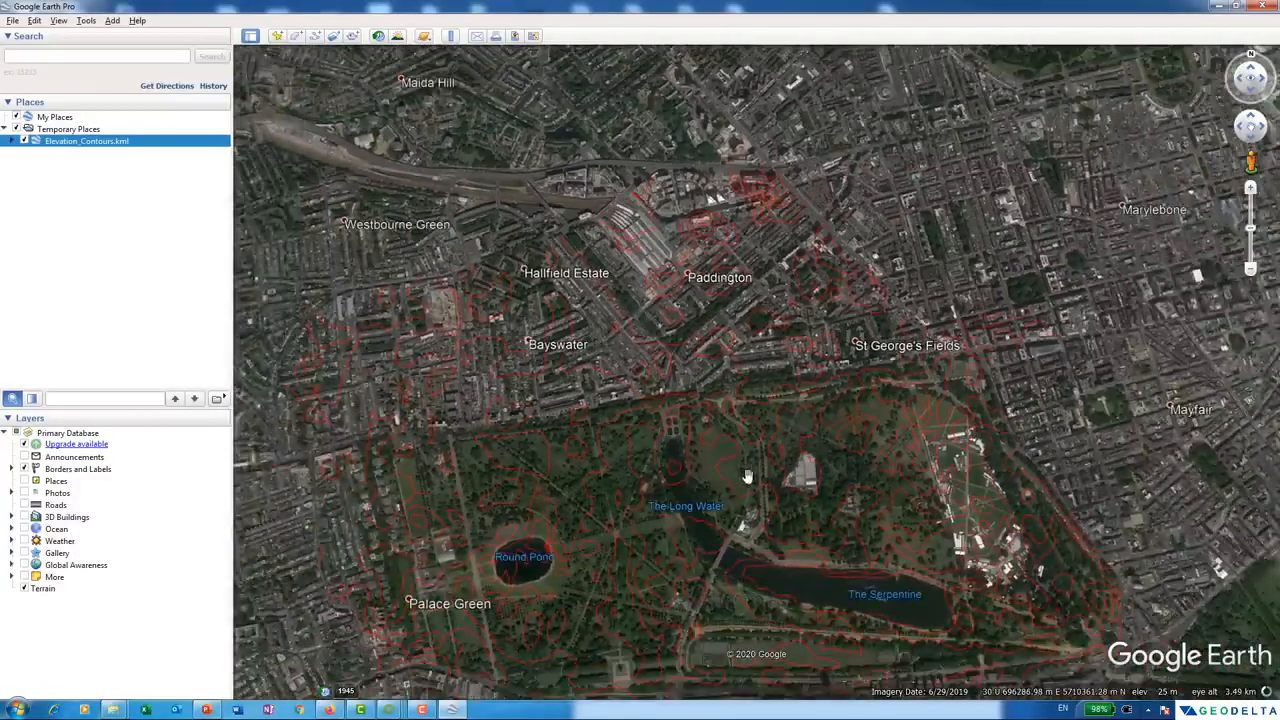
left_click_drag(716, 444, 696, 384)
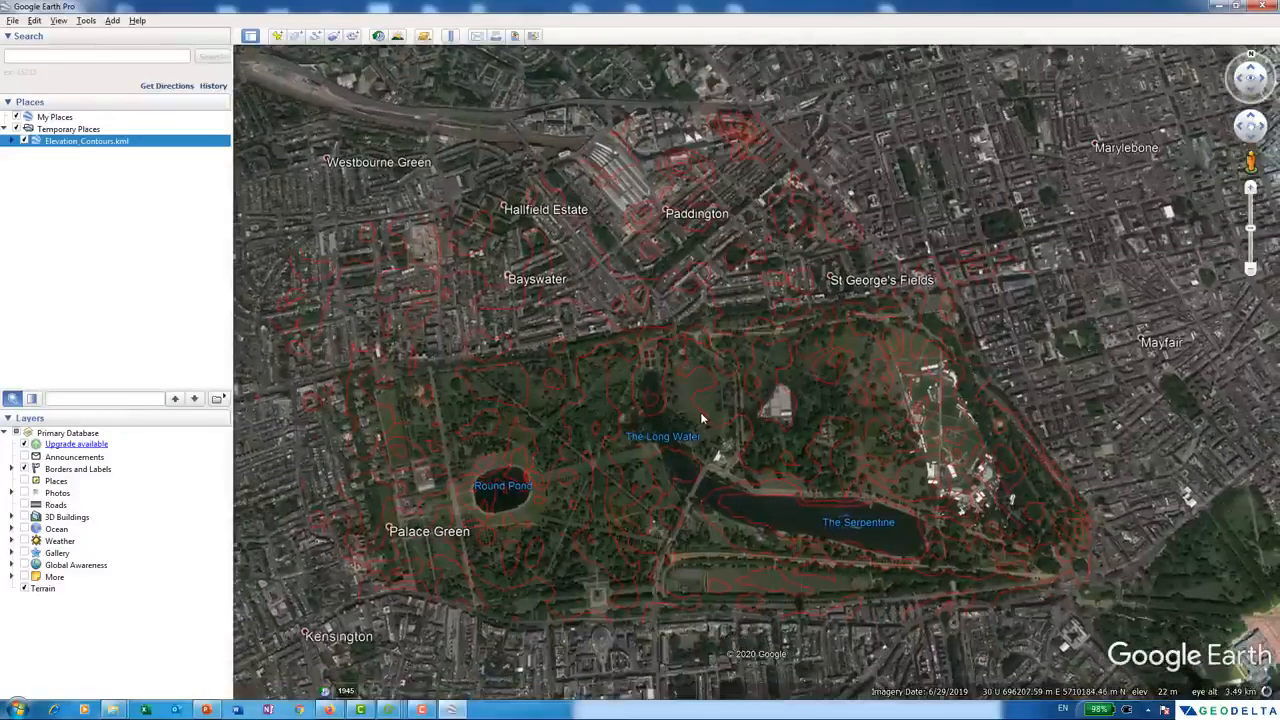
- Inspect the elevation attributes of the contours beside The Long Water and at the edge of The Serpentine
scroll(703, 412, "up", 2)
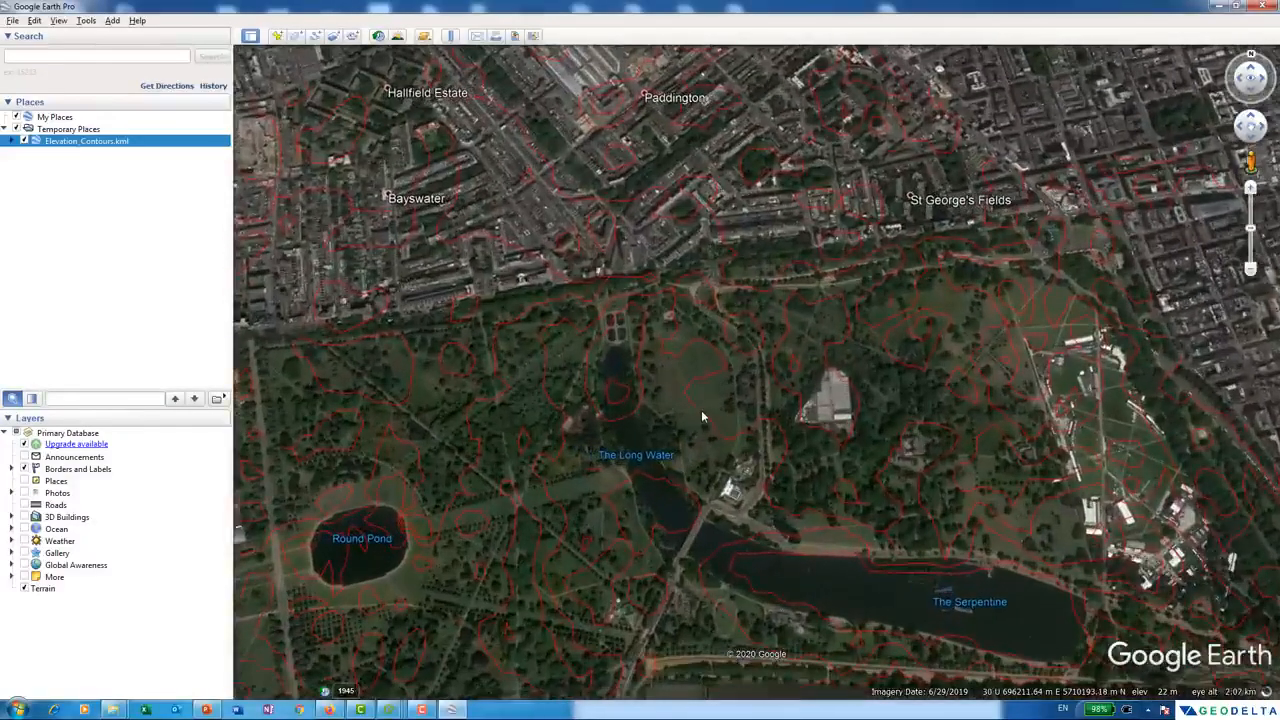
left_click(700, 411)
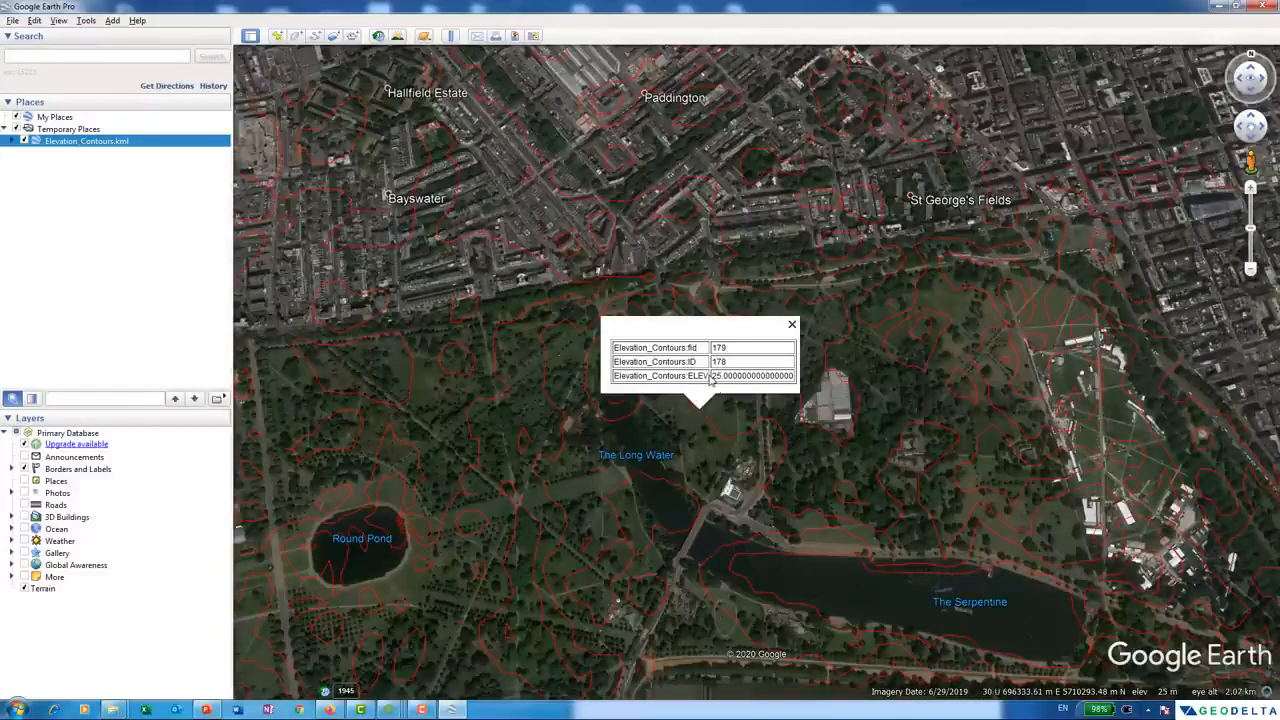
double_click(714, 376)
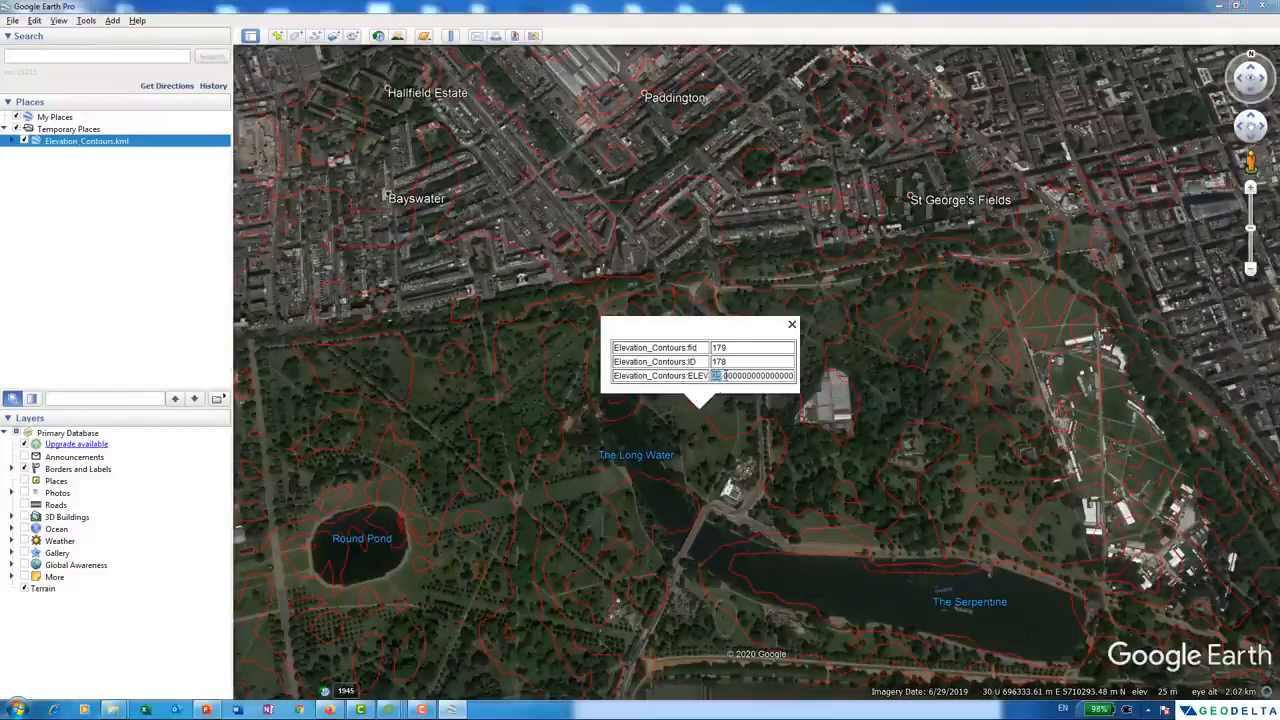
left_click(751, 553)
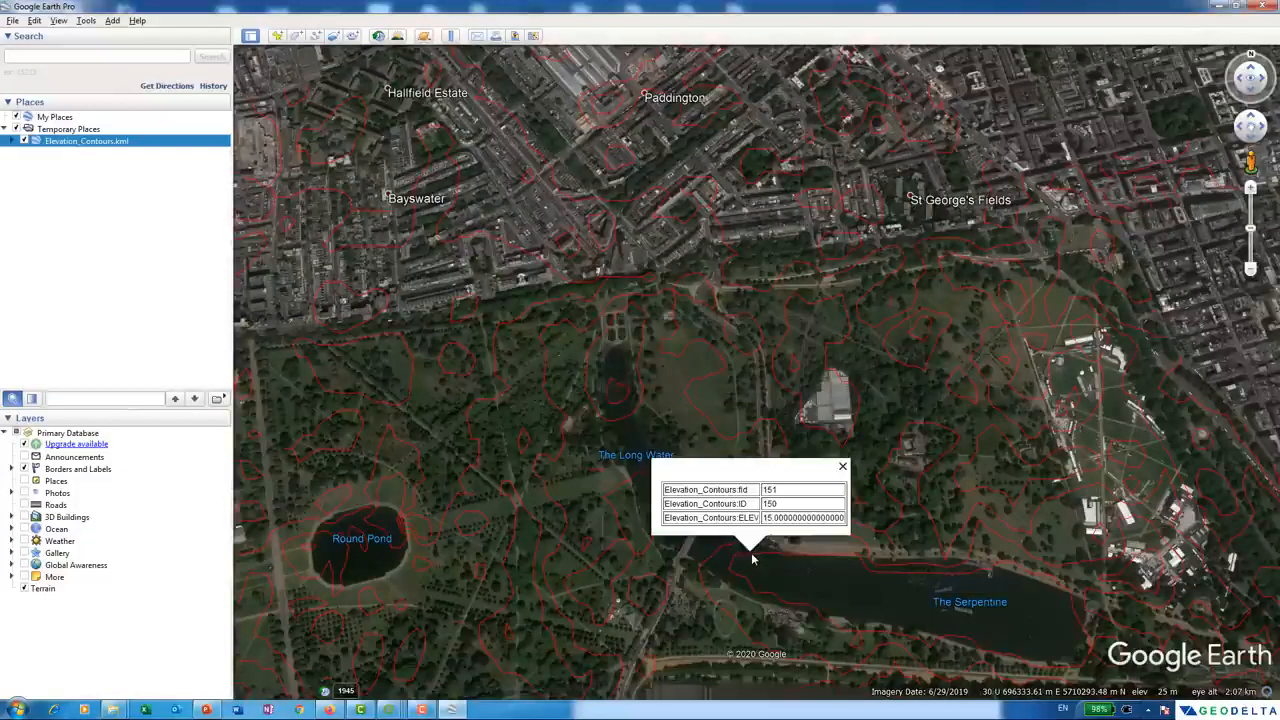
left_click_drag(763, 518, 812, 518)
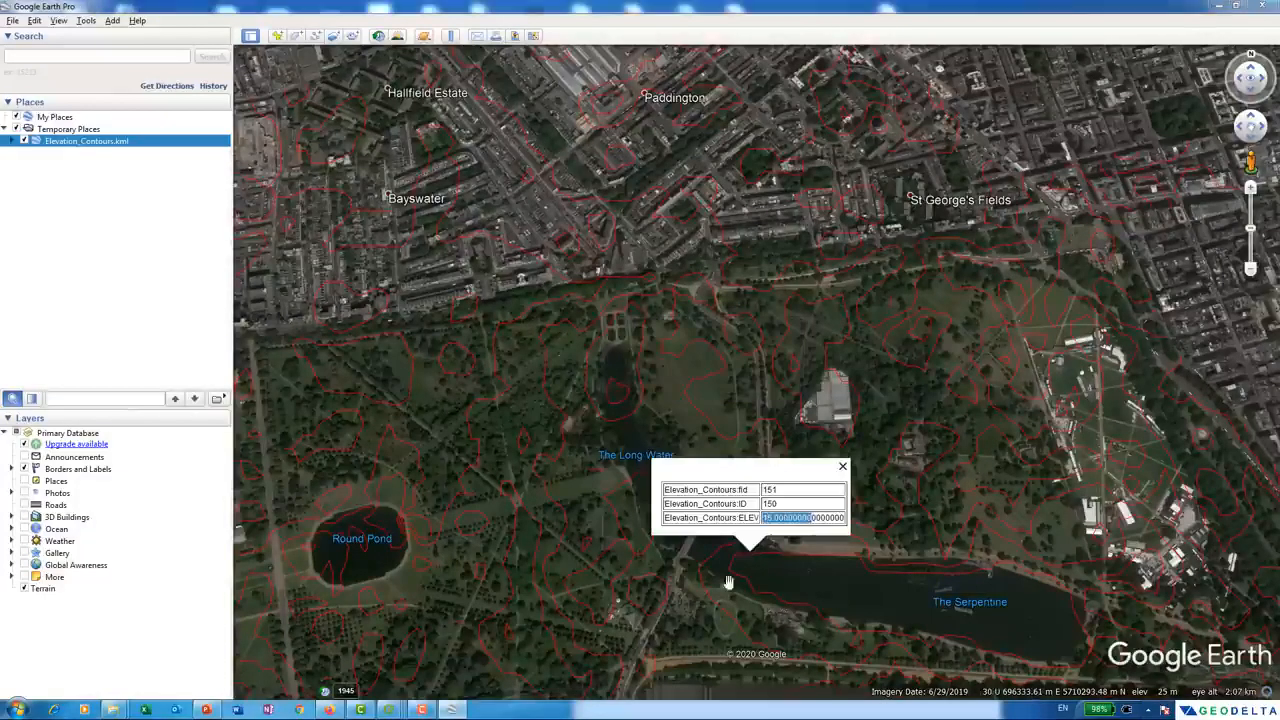
- Inspect the elevation attribute of a contour northwest of Palace Green, and view the whole contour area again
left_click_drag(423, 543, 697, 523)
left_click_drag(408, 489, 612, 492)
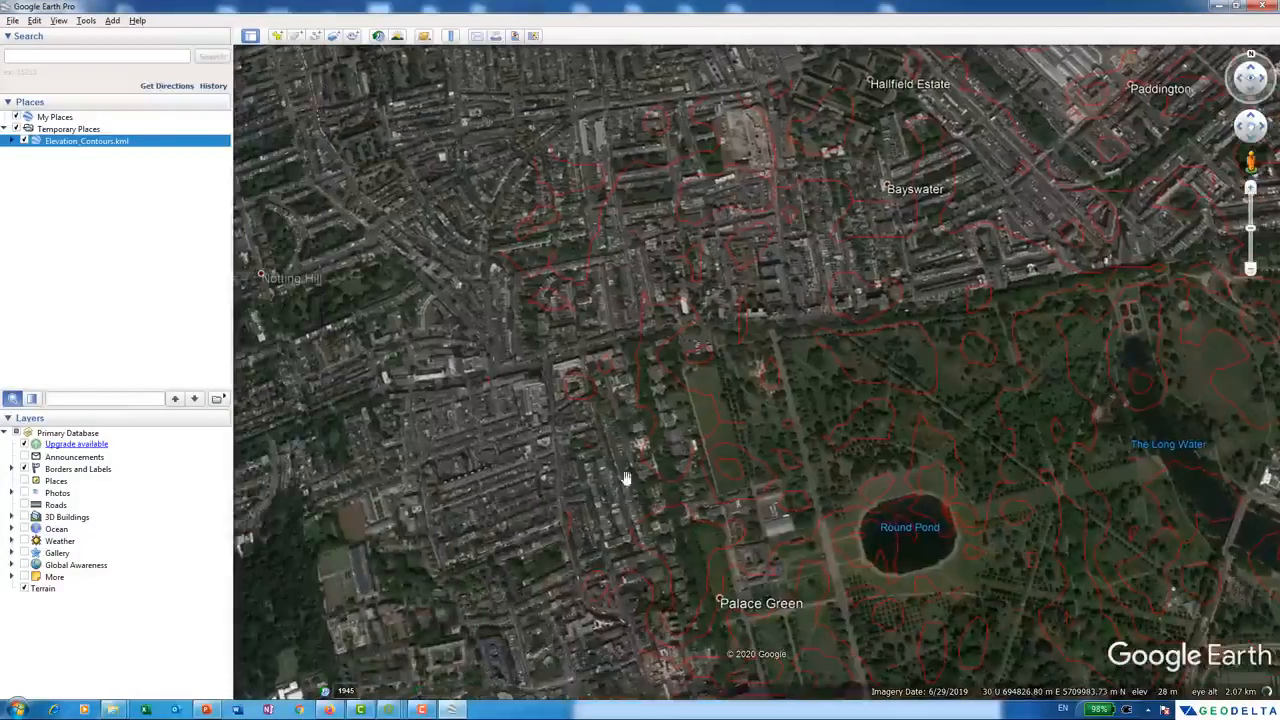
left_click(638, 390)
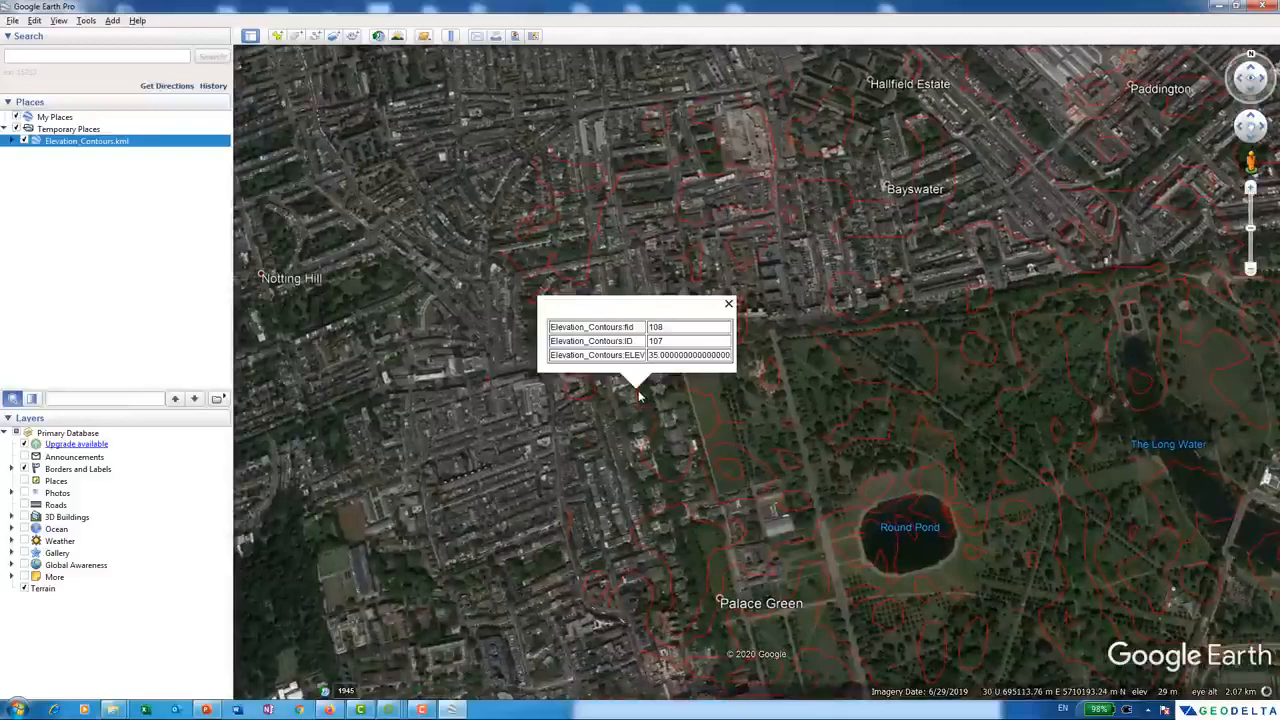
left_click(760, 420)
left_click_drag(760, 420, 514, 583)
scroll(746, 494, "down", 3)
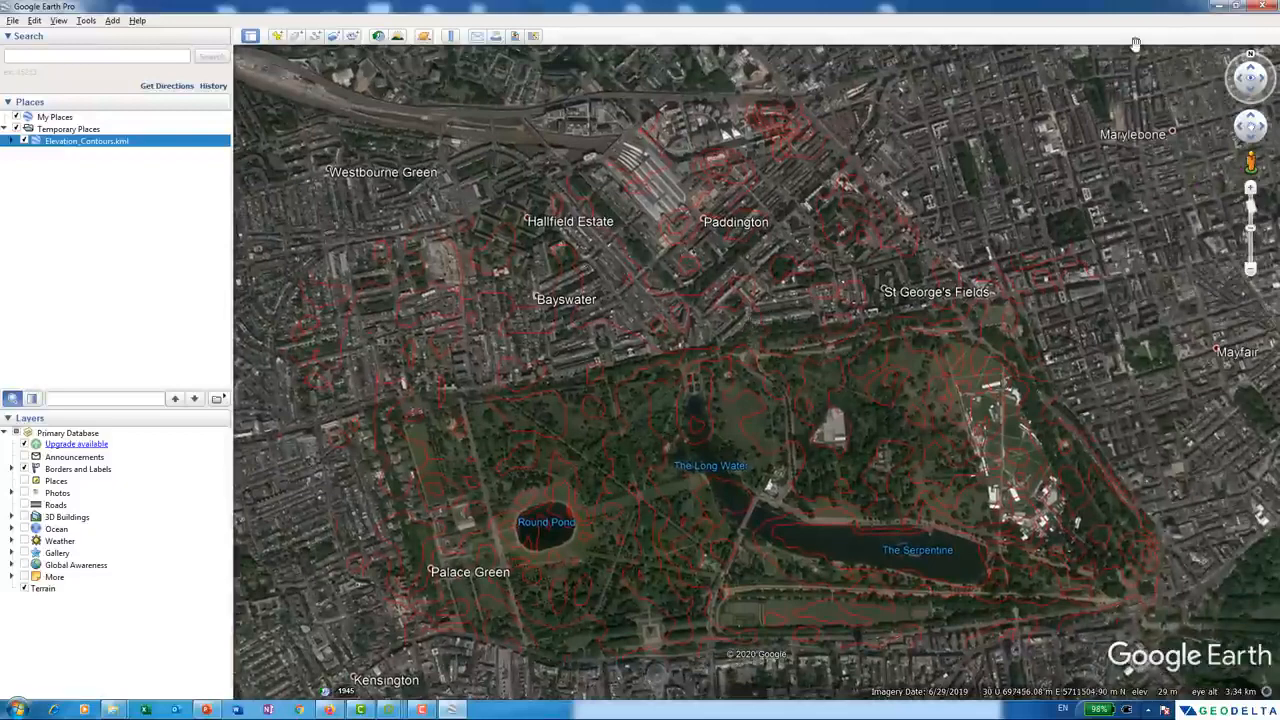
- Switch back to QGIS and create a new print layout titled map
left_click(1217, 7)
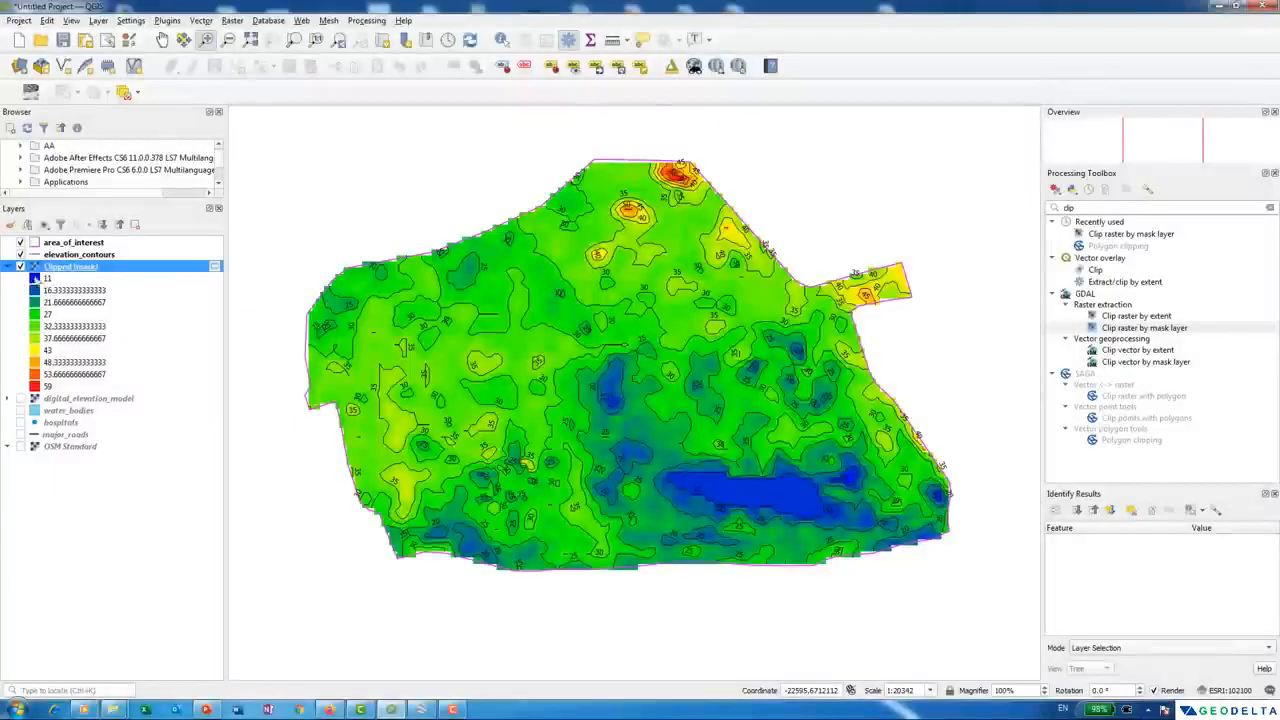
left_click(19, 20)
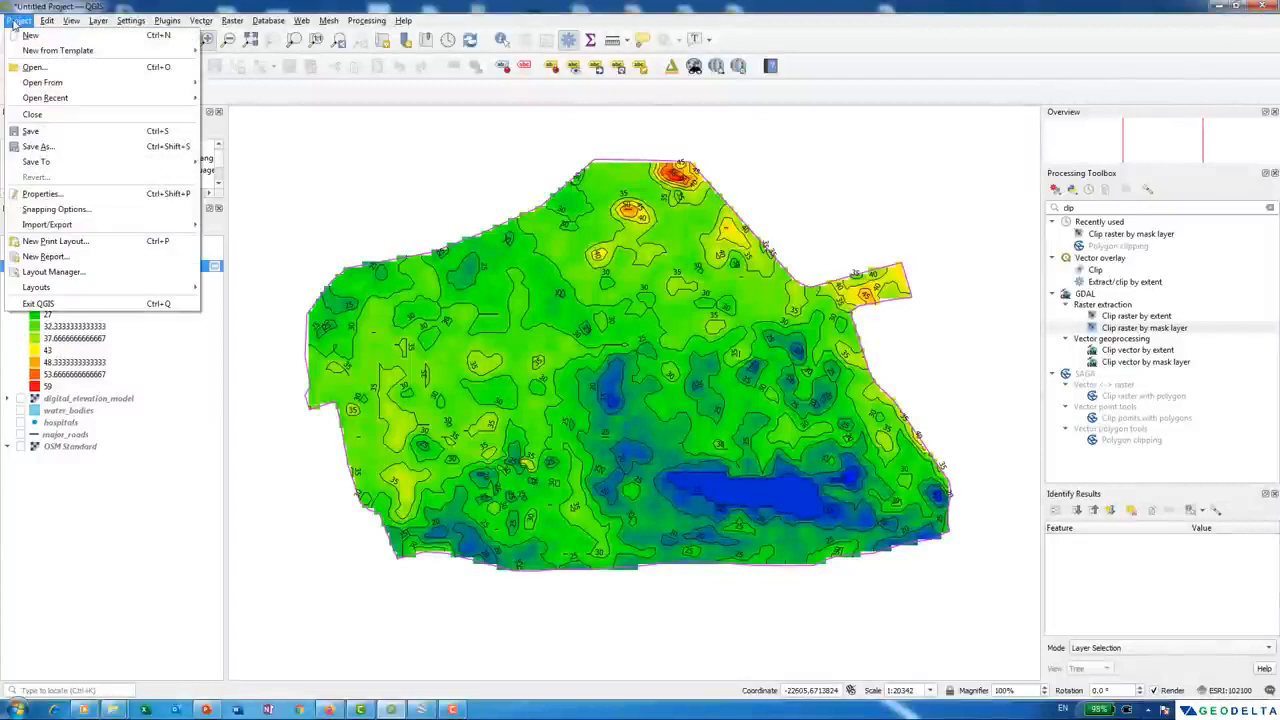
left_click(55, 242)
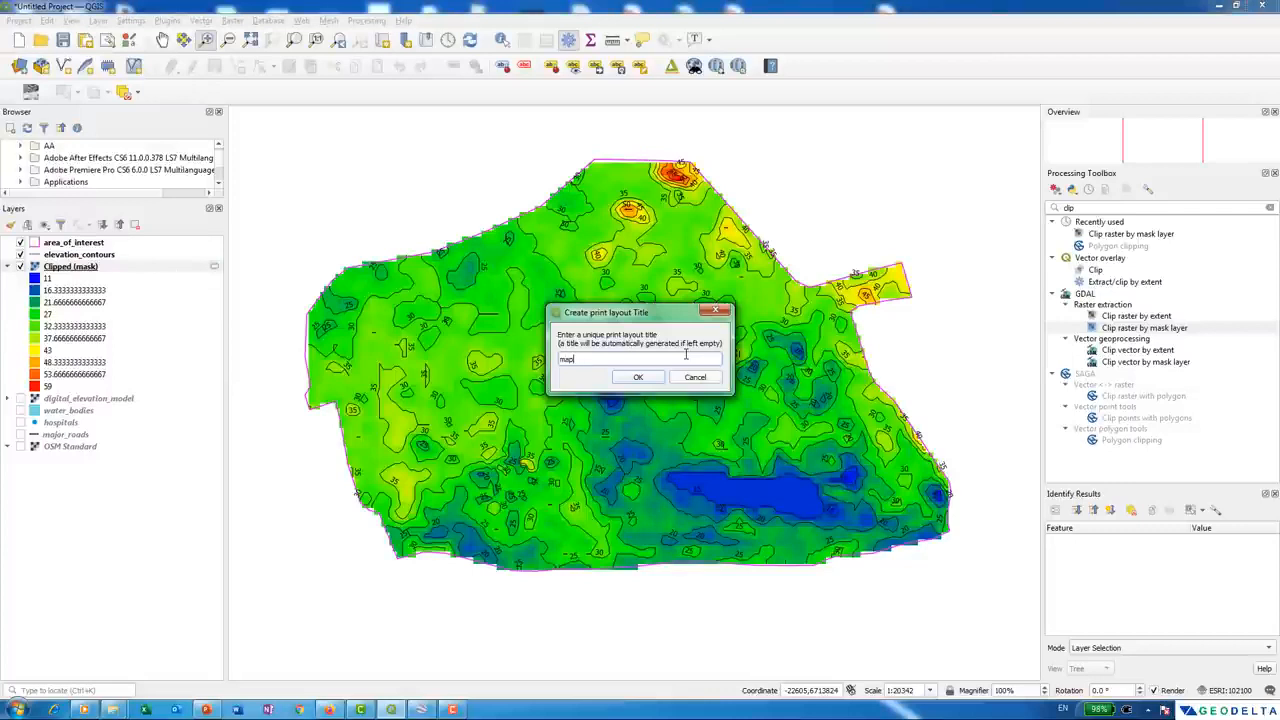
key("Return")
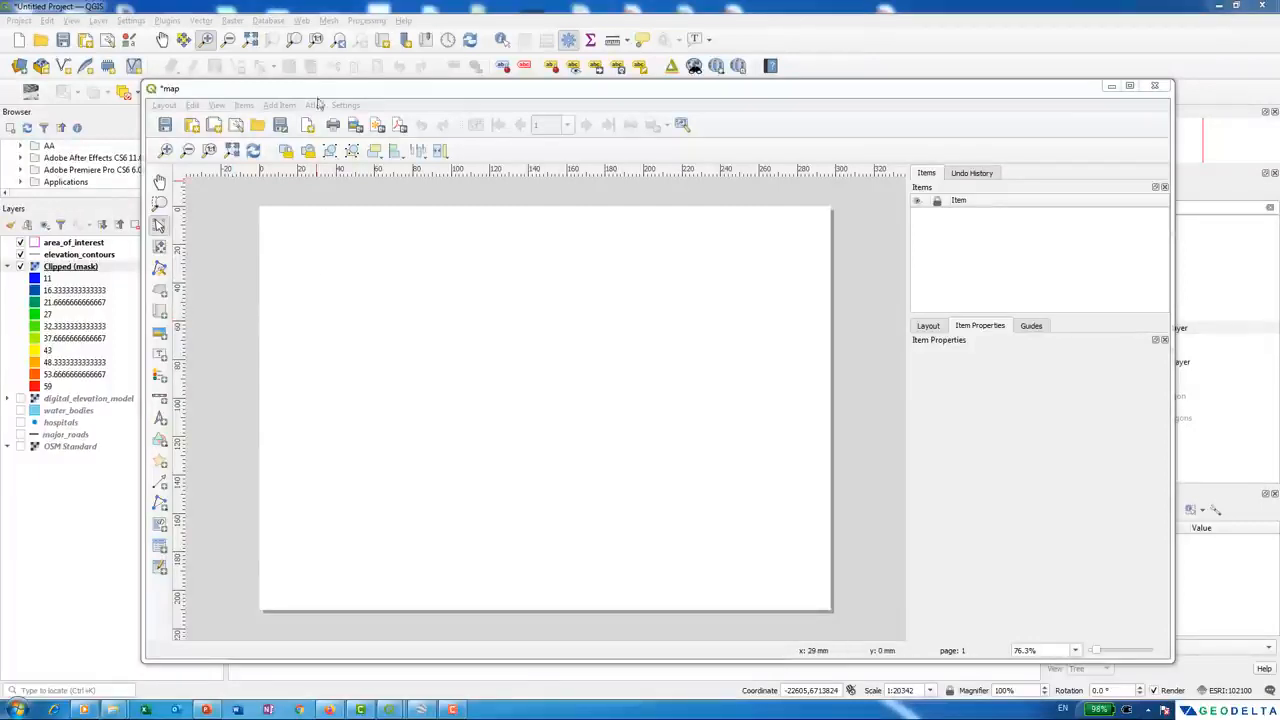
- Add a map to the layout page, filling it apart from a narrow margin on all sides
left_click(277, 106)
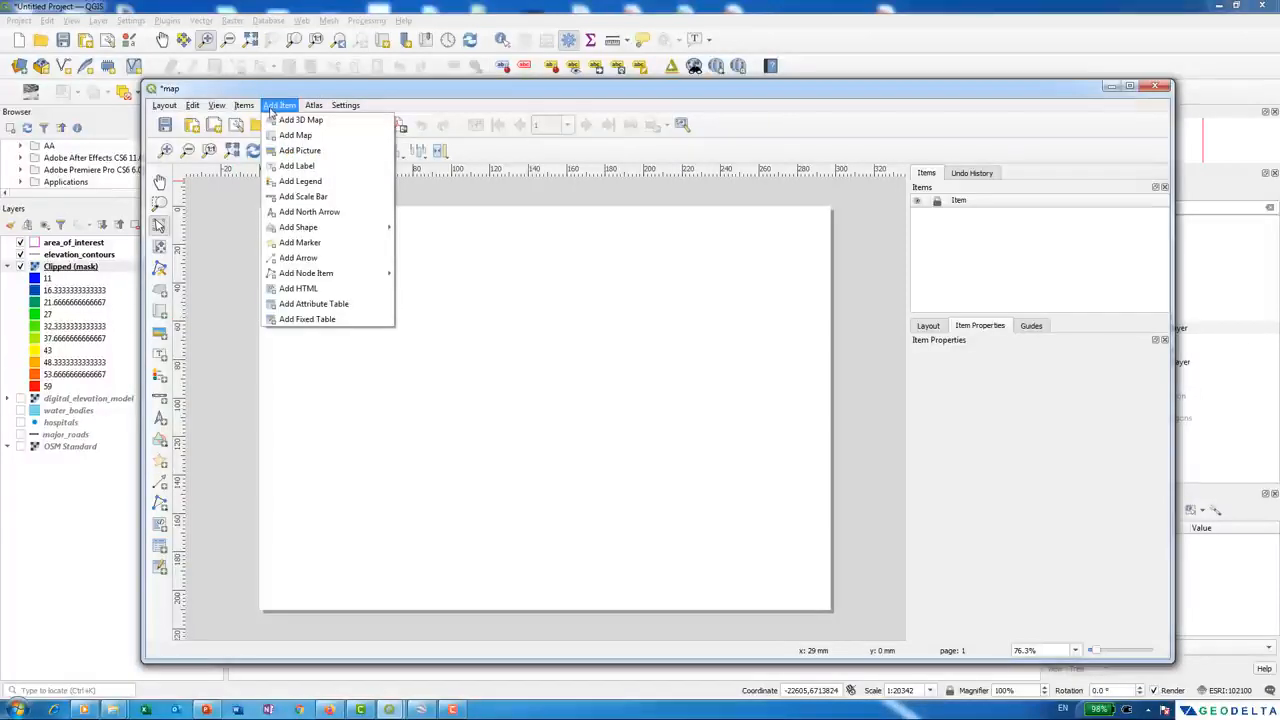
left_click(295, 137)
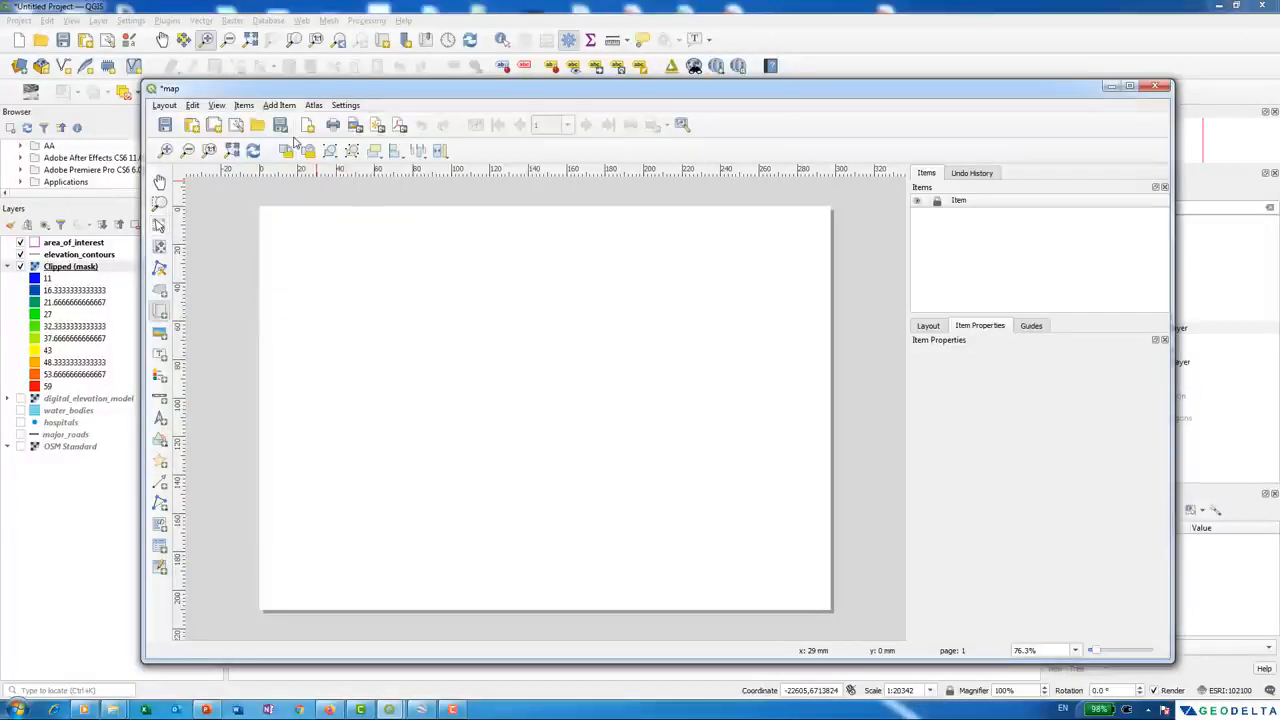
left_click_drag(267, 214, 821, 602)
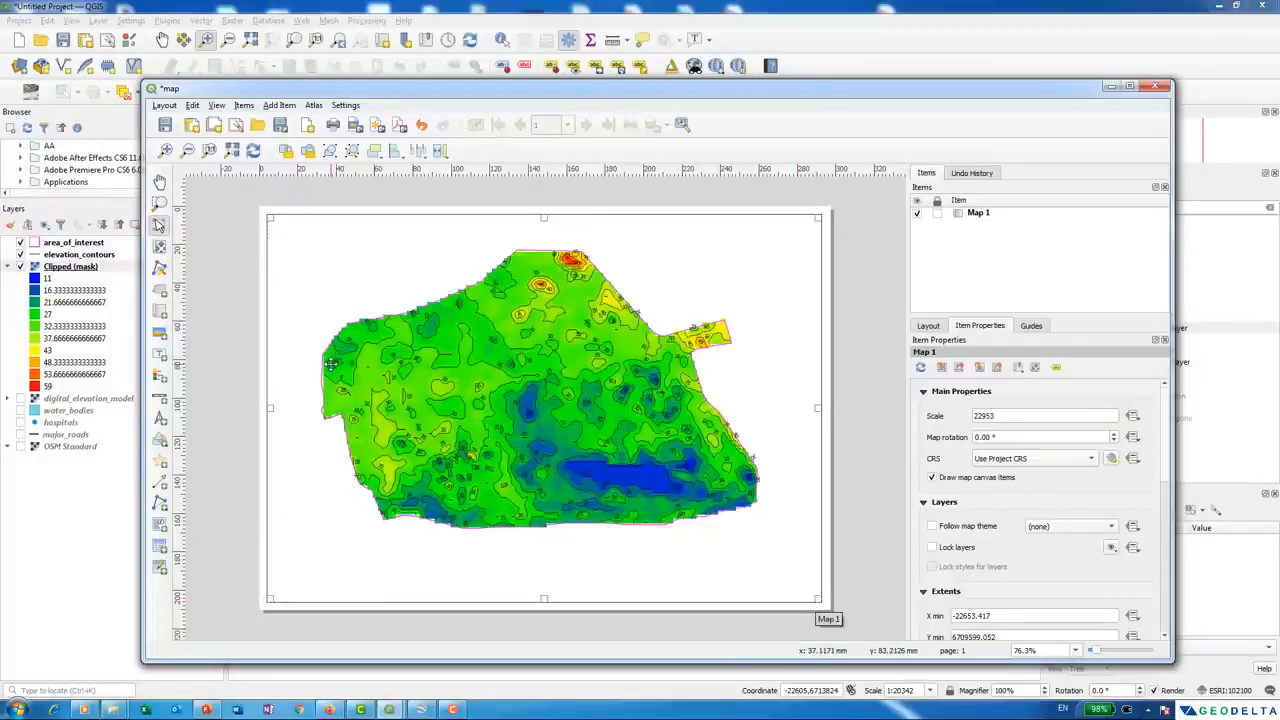
left_click(237, 298)
mouse_move(414, 91)
left_mouse_down()
mouse_move(545, 425)
mouse_move(414, 131)
mouse_move(413, 89)
left_mouse_up()
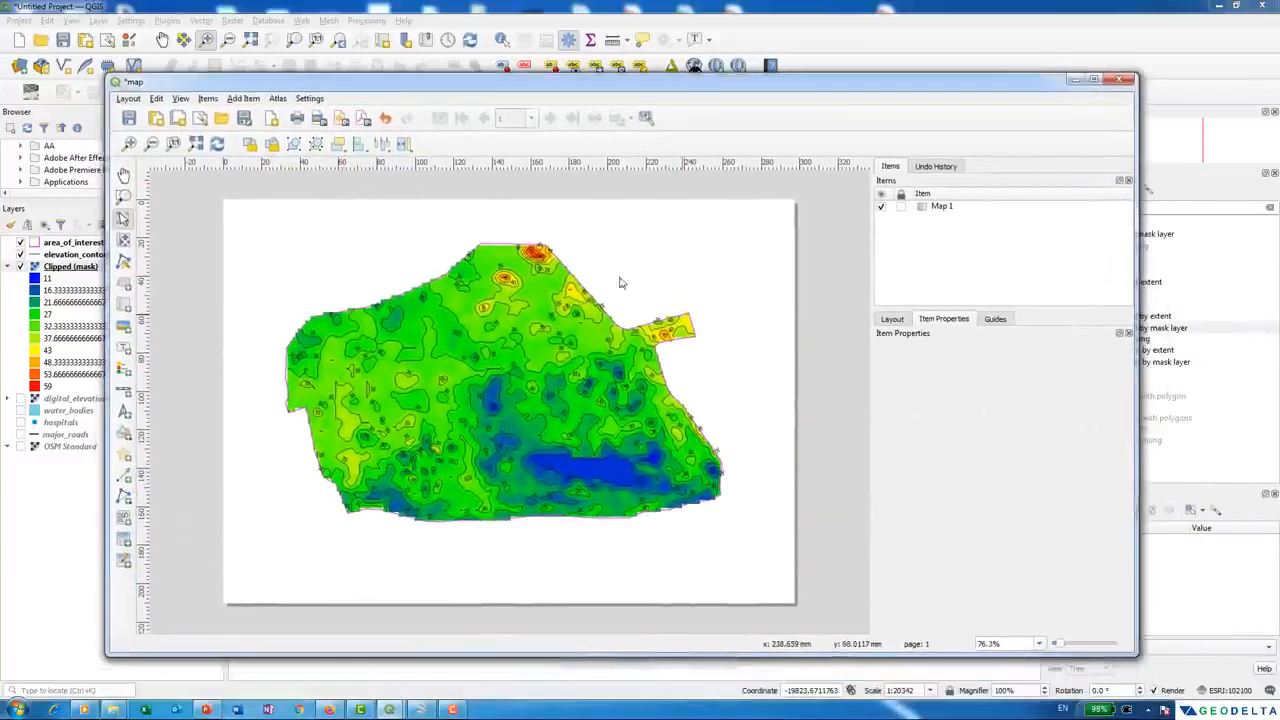
- Enable interactive extent editing for the map item and shift its content slightly downward within the frame
left_click(545, 320)
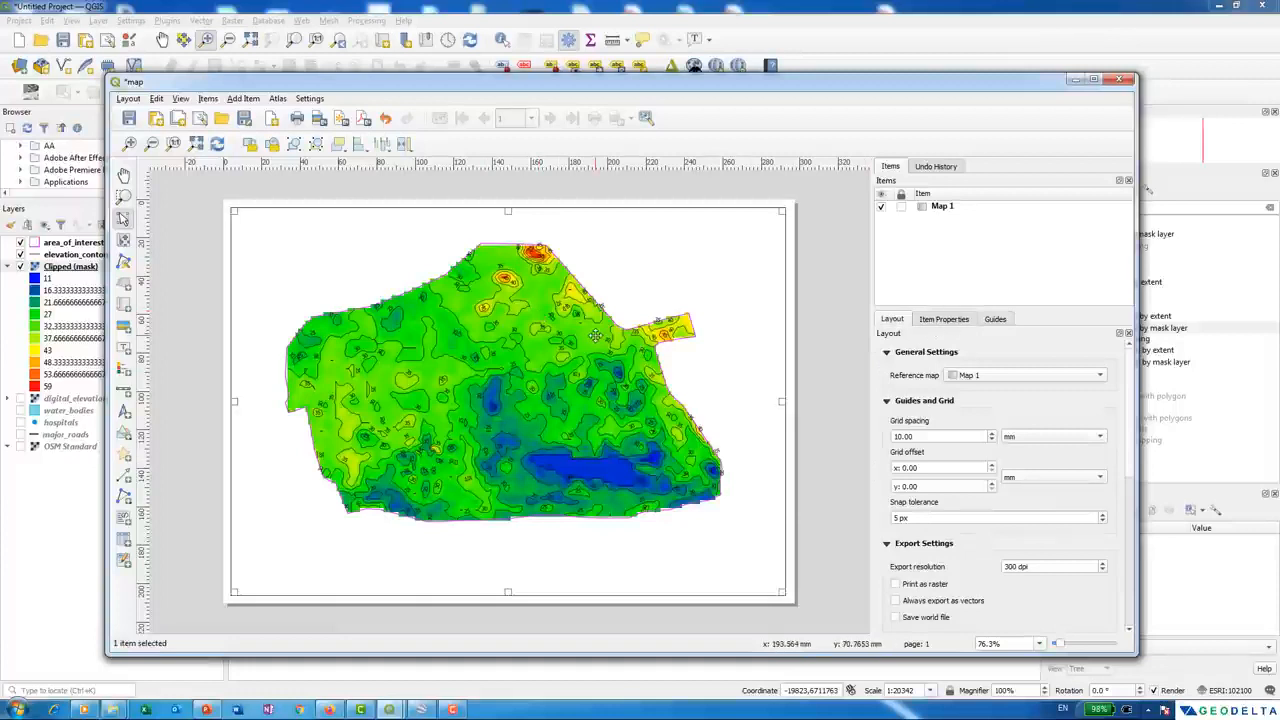
left_click(945, 320)
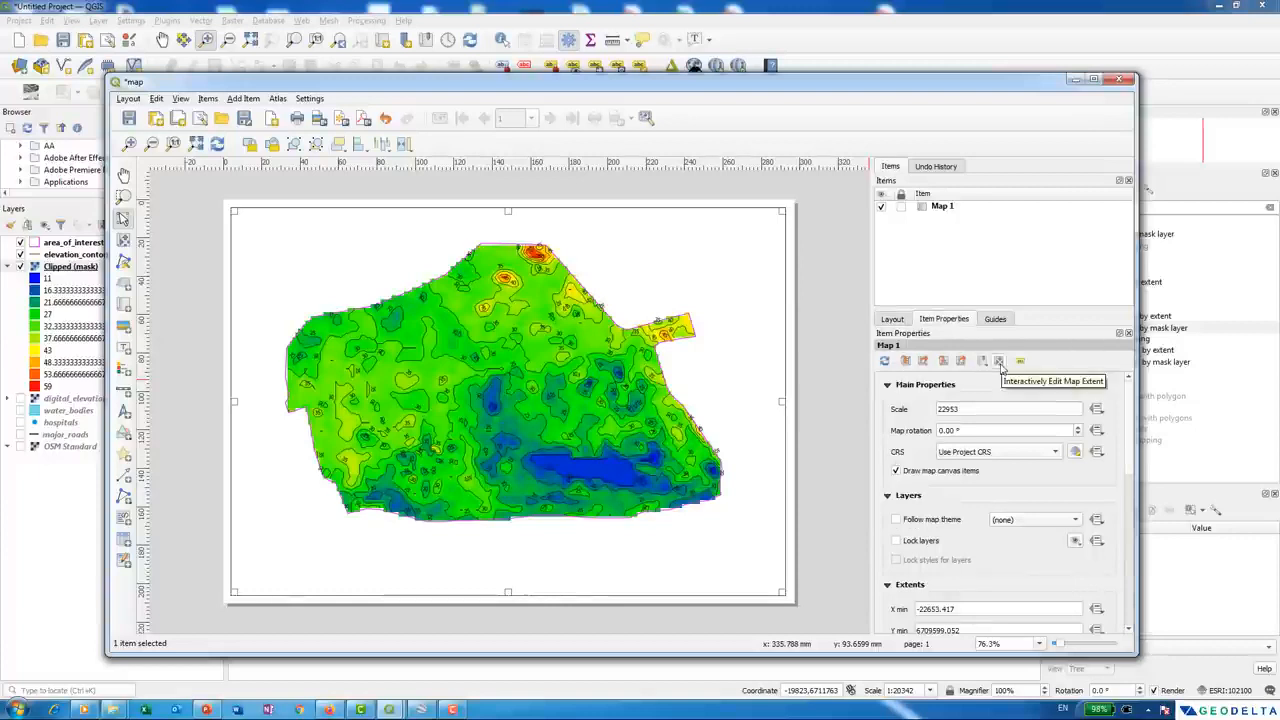
left_click(998, 361)
left_click_drag(520, 418, 545, 405)
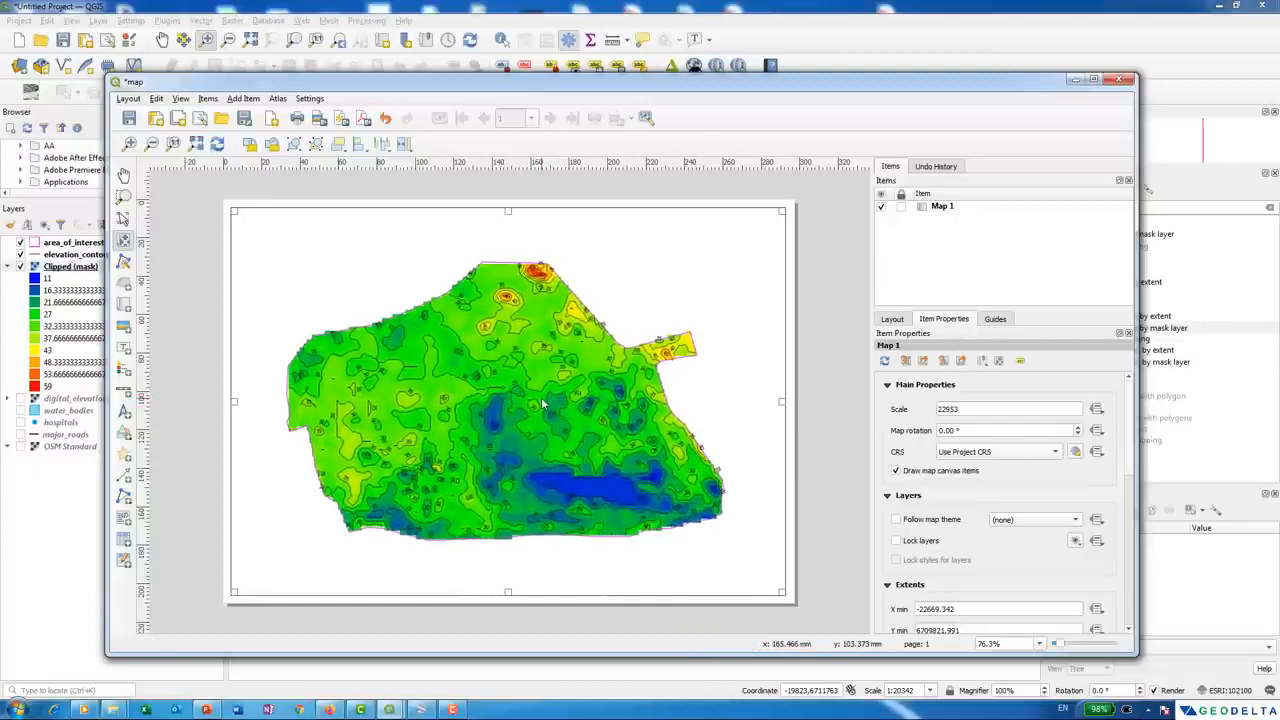
- Try map scales of 15000 and 20000, and adjust the position of the content within the map frame
left_click_drag(968, 409, 910, 409)
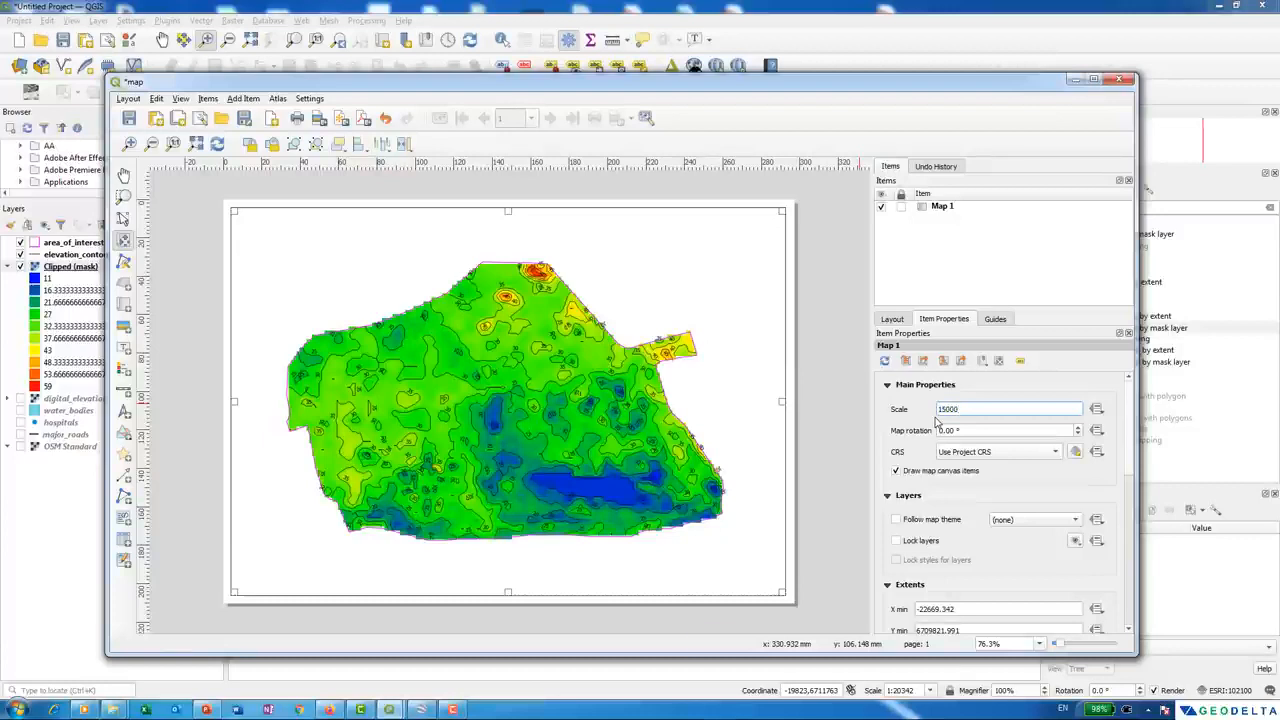
key("Return")
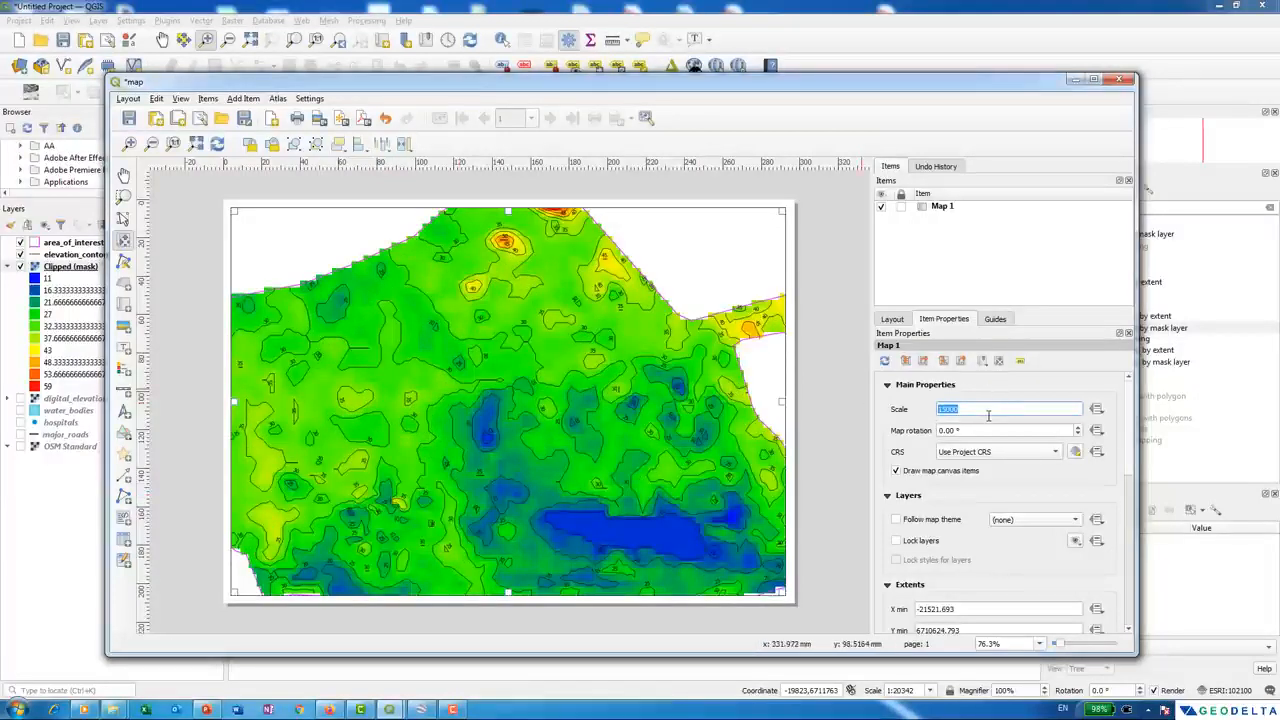
key("Return")
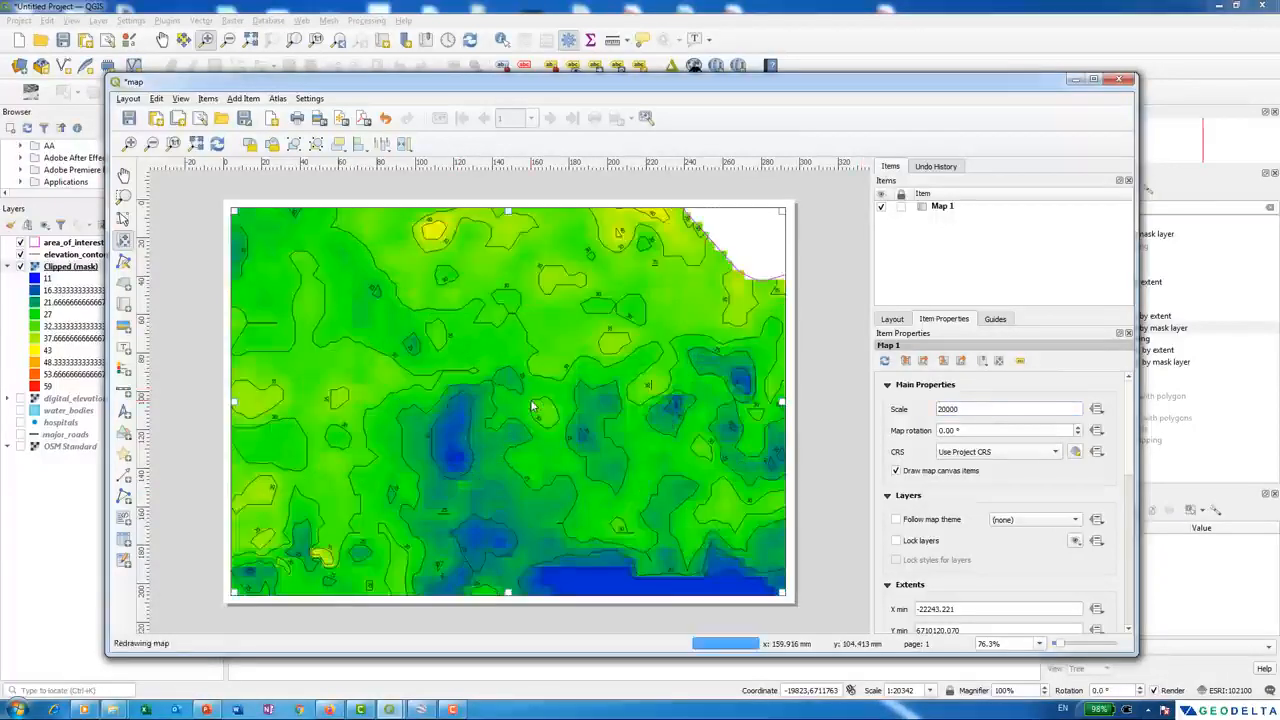
scroll(533, 405, "down", 1)
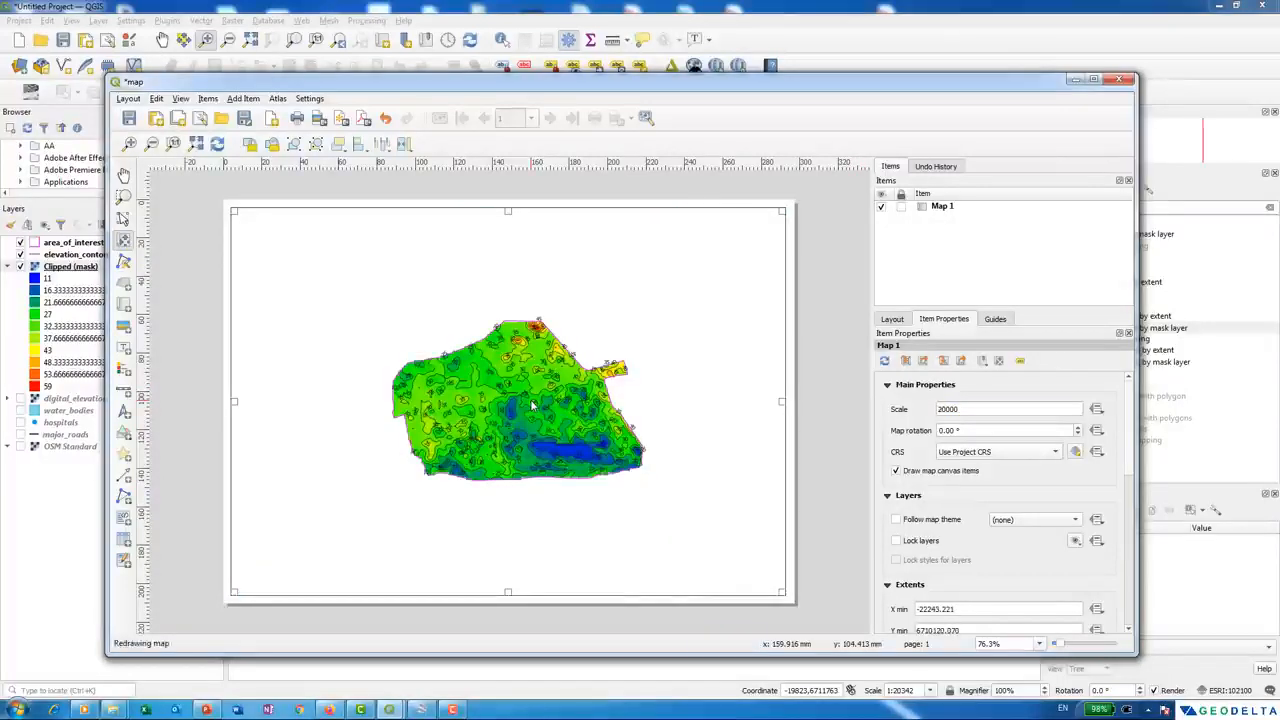
scroll(533, 405, "up", 1)
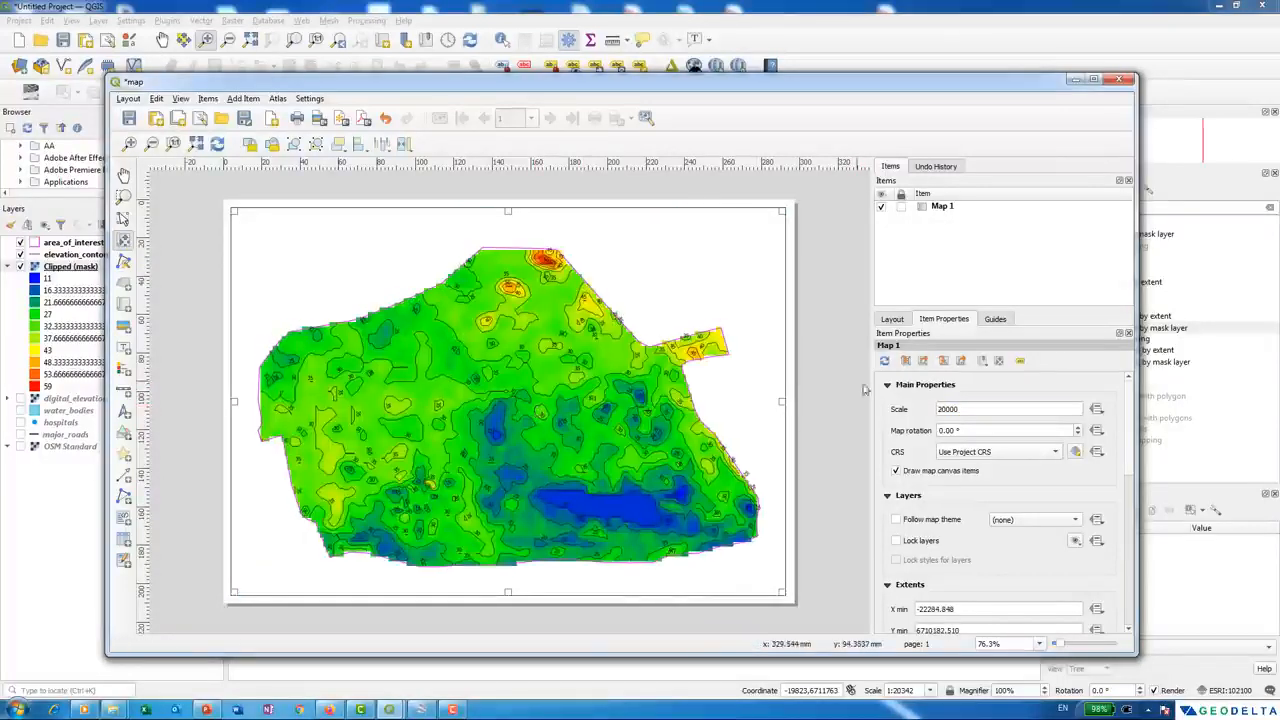
left_click(950, 410)
double_click(951, 409)
left_click(985, 413)
mouse_move(725, 466)
left_mouse_down()
mouse_move(714, 470)
mouse_move(725, 471)
left_mouse_up()
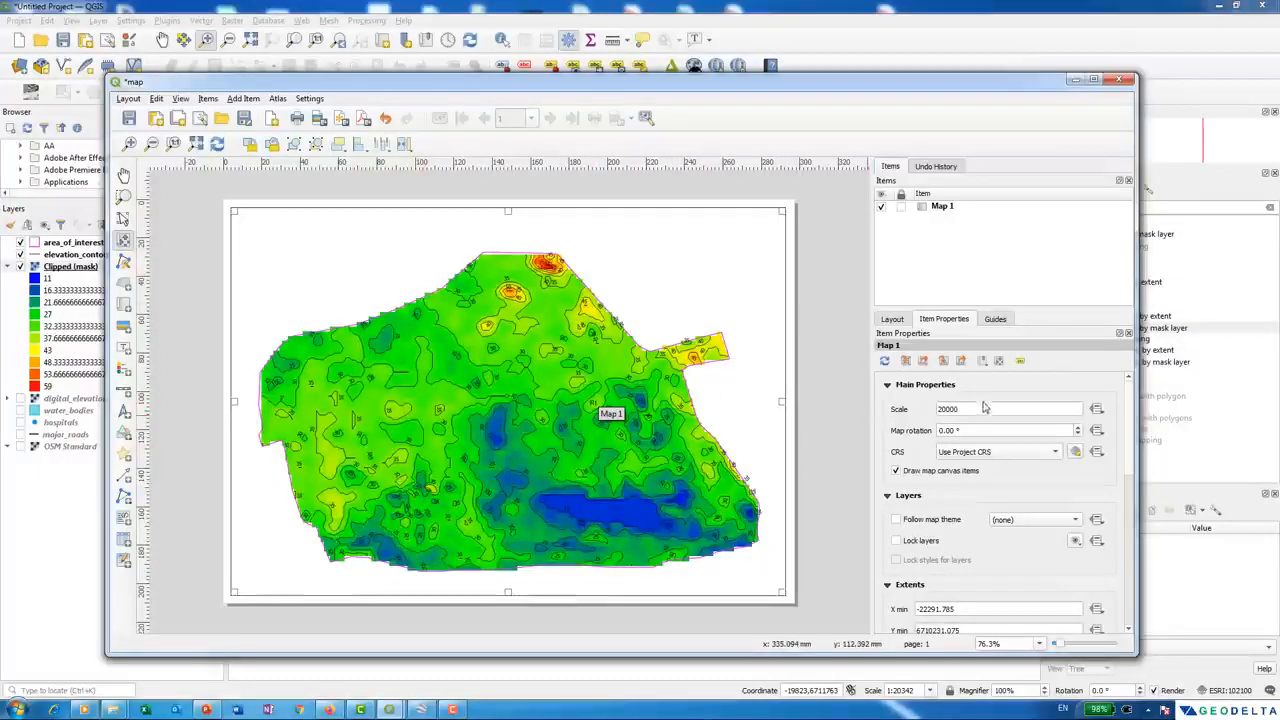
- Set the map scale to 25000 and move the content toward the lower left of the map frame
left_click_drag(977, 410, 919, 413)
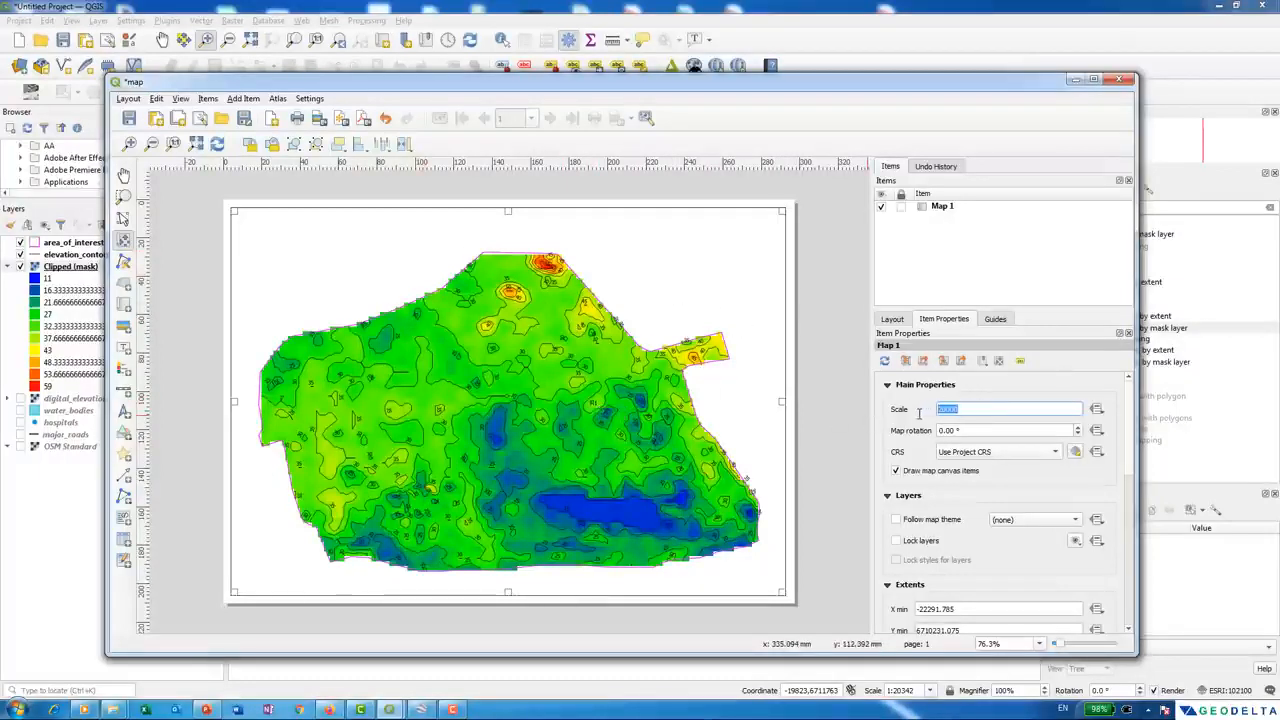
type("2")
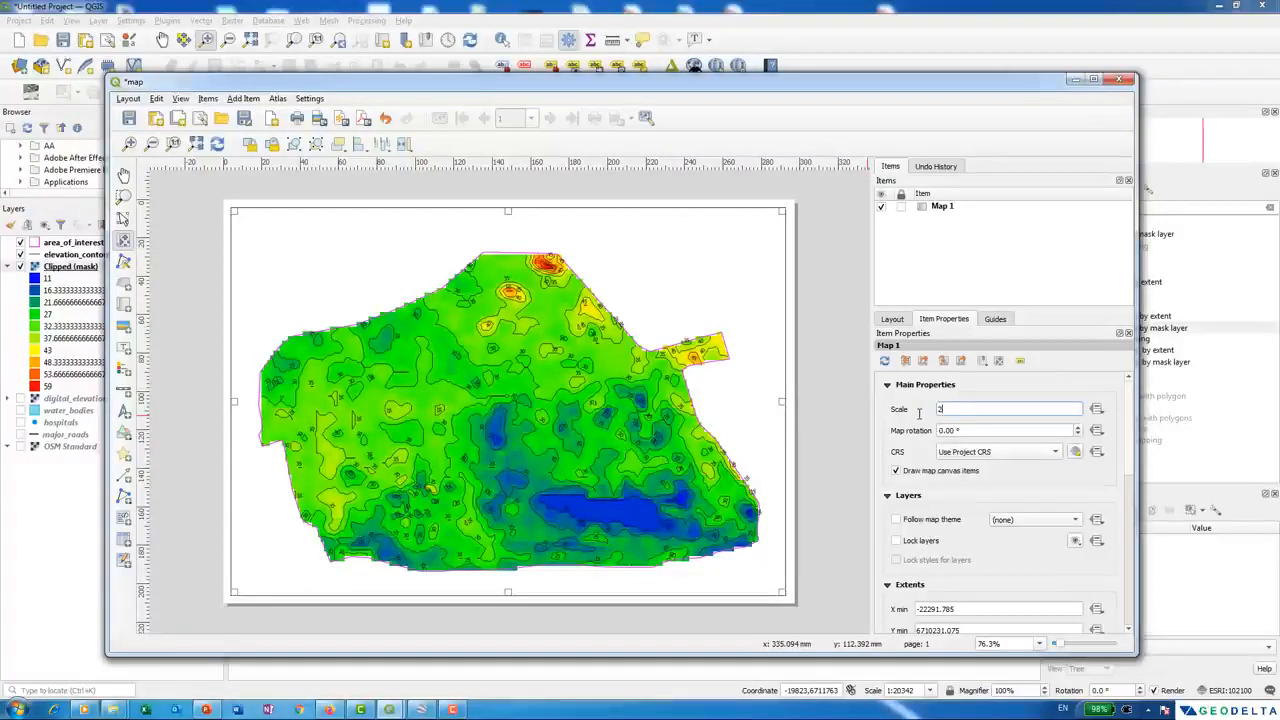
key("Return")
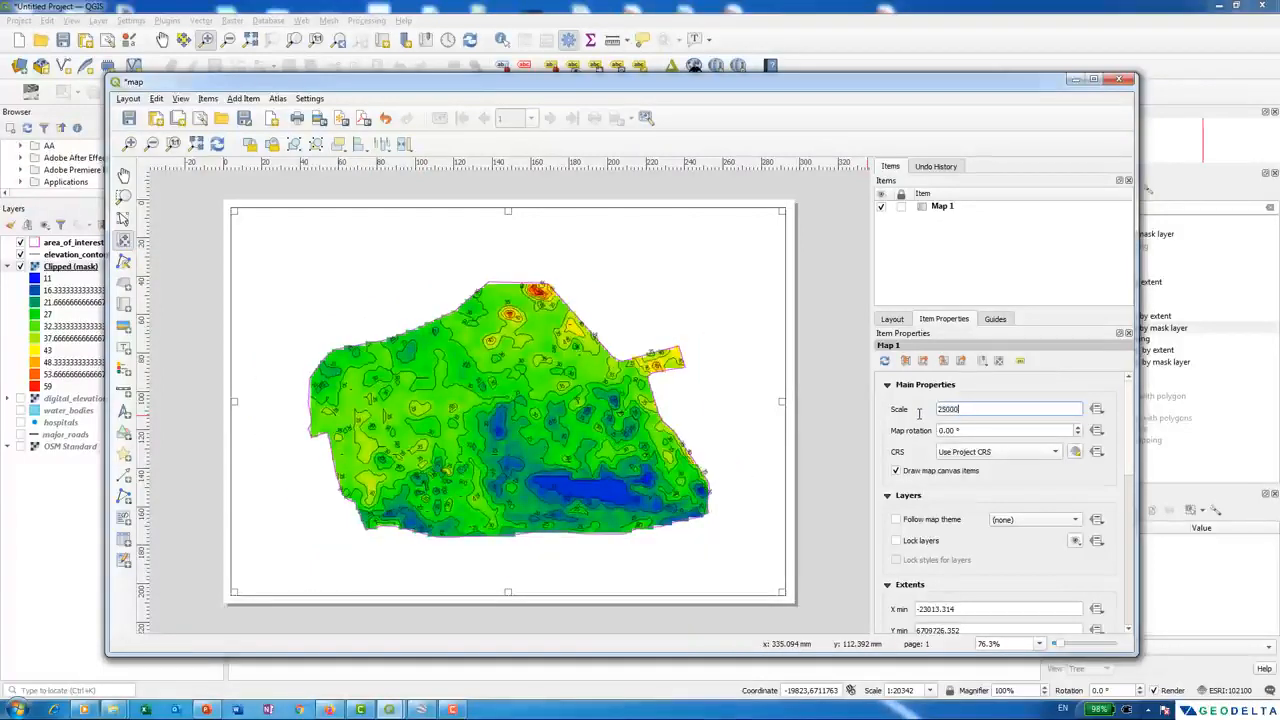
left_click_drag(584, 455, 529, 441)
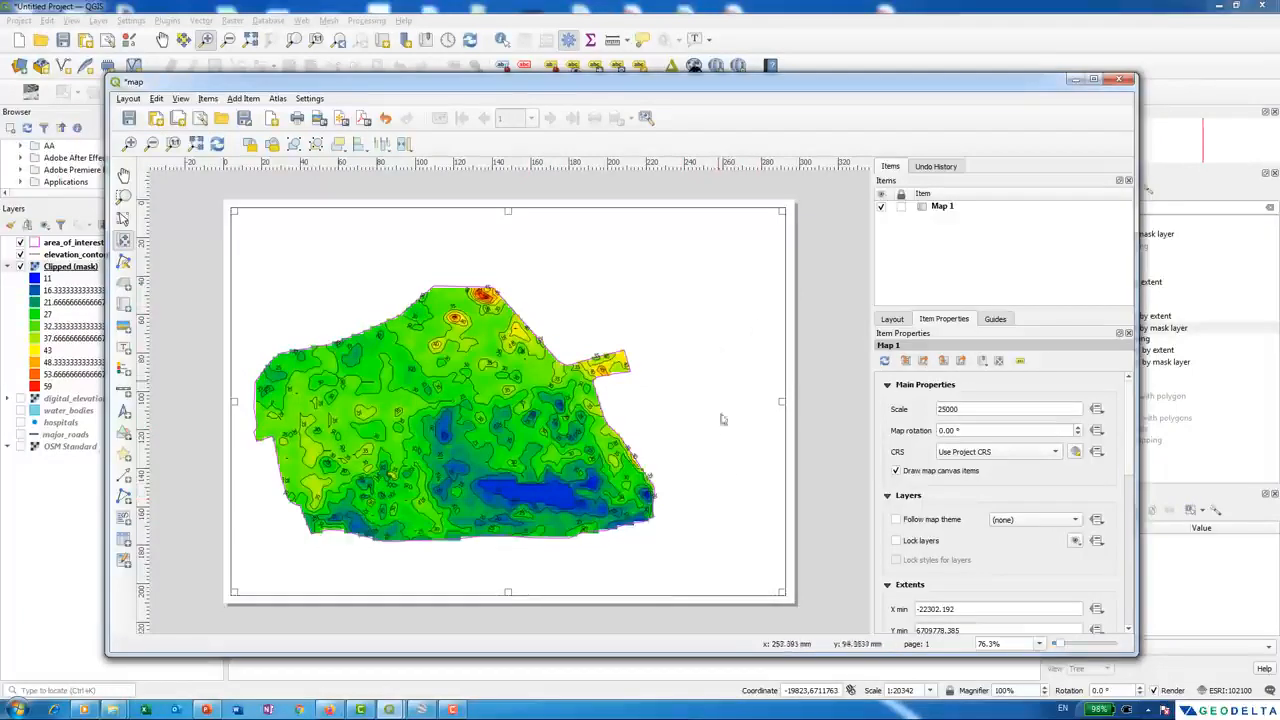
left_click_drag(551, 432, 544, 447)
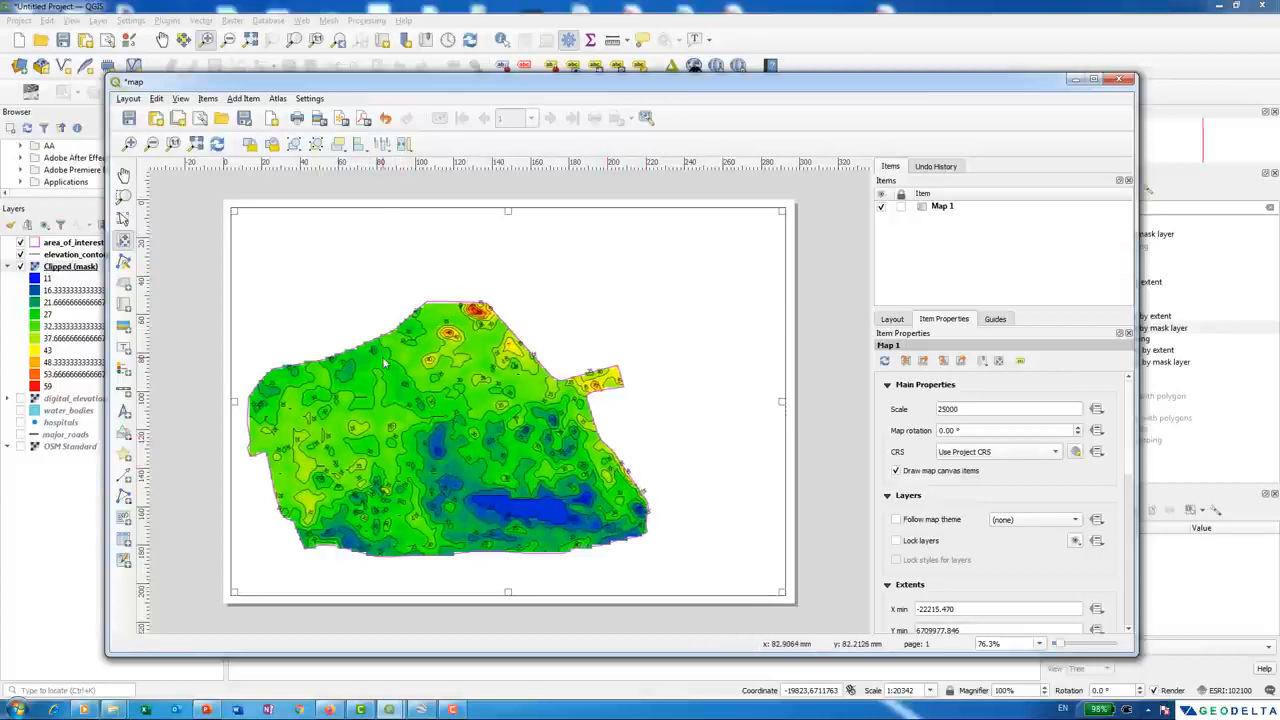
left_click_drag(382, 360, 378, 357)
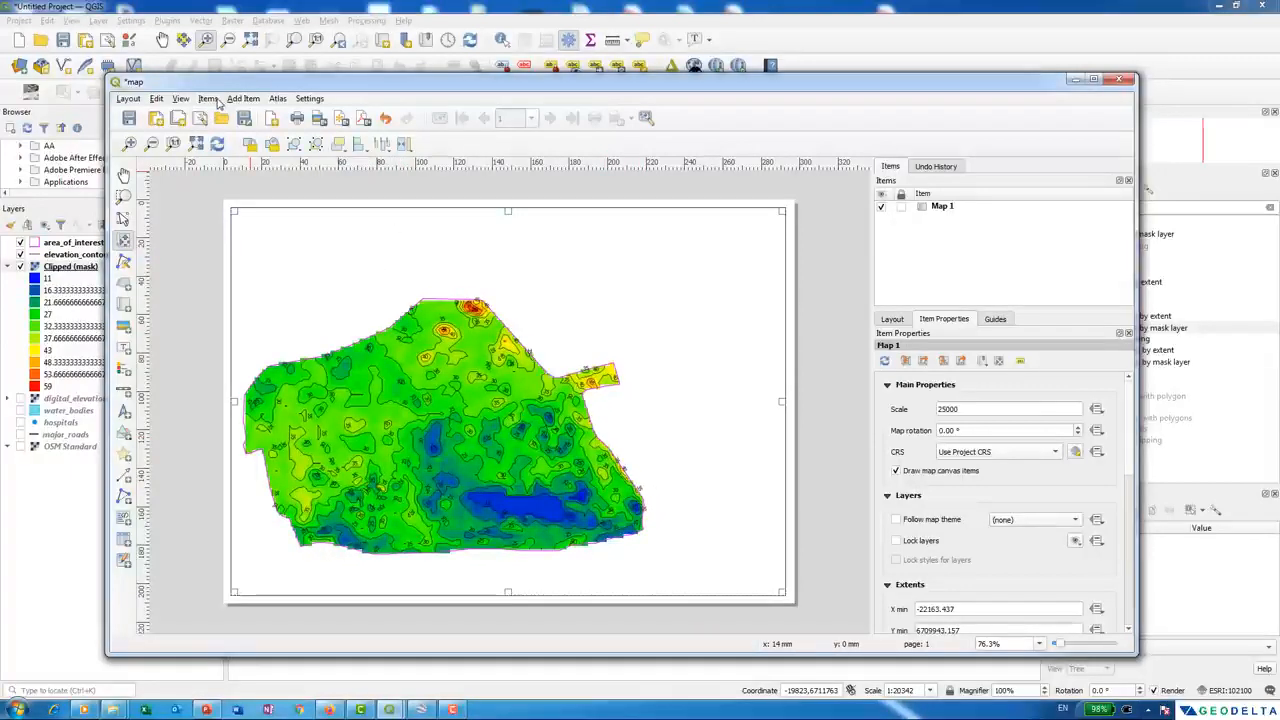
- Add a legend in the empty space on the page to the right of the elevation map, and check its full length
left_click(240, 100)
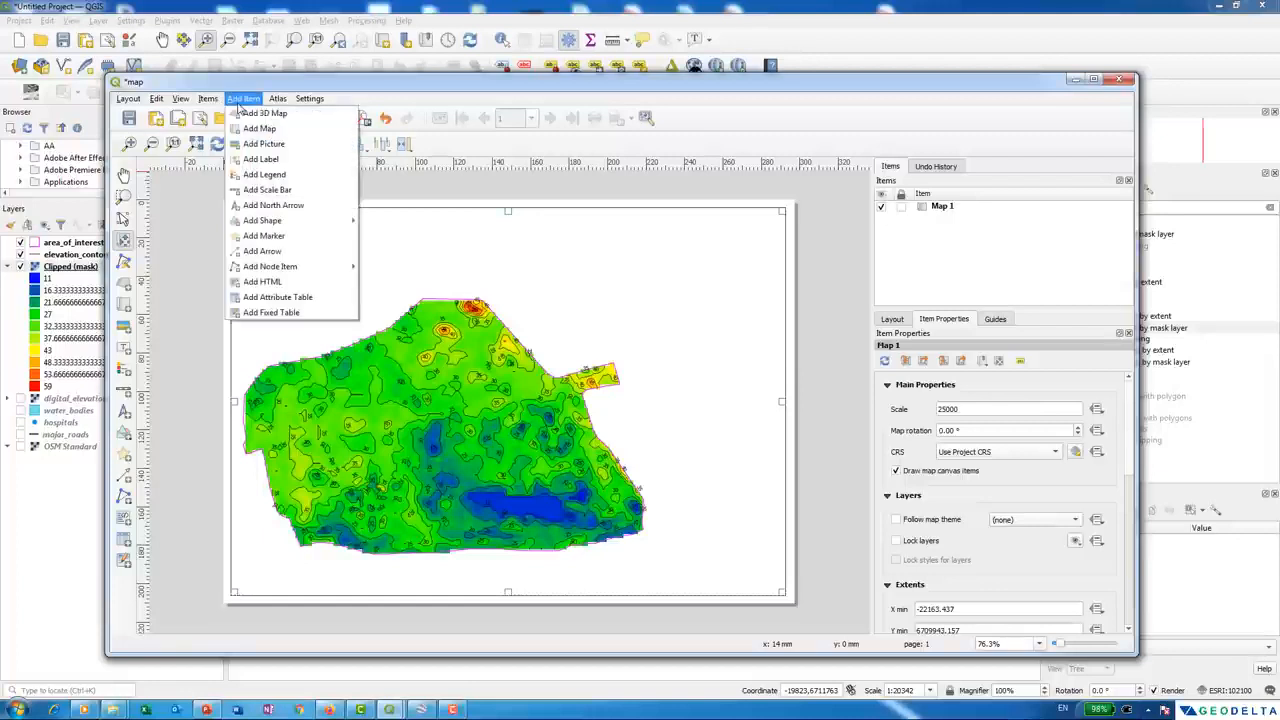
left_click(277, 179)
left_click_drag(679, 287, 771, 566)
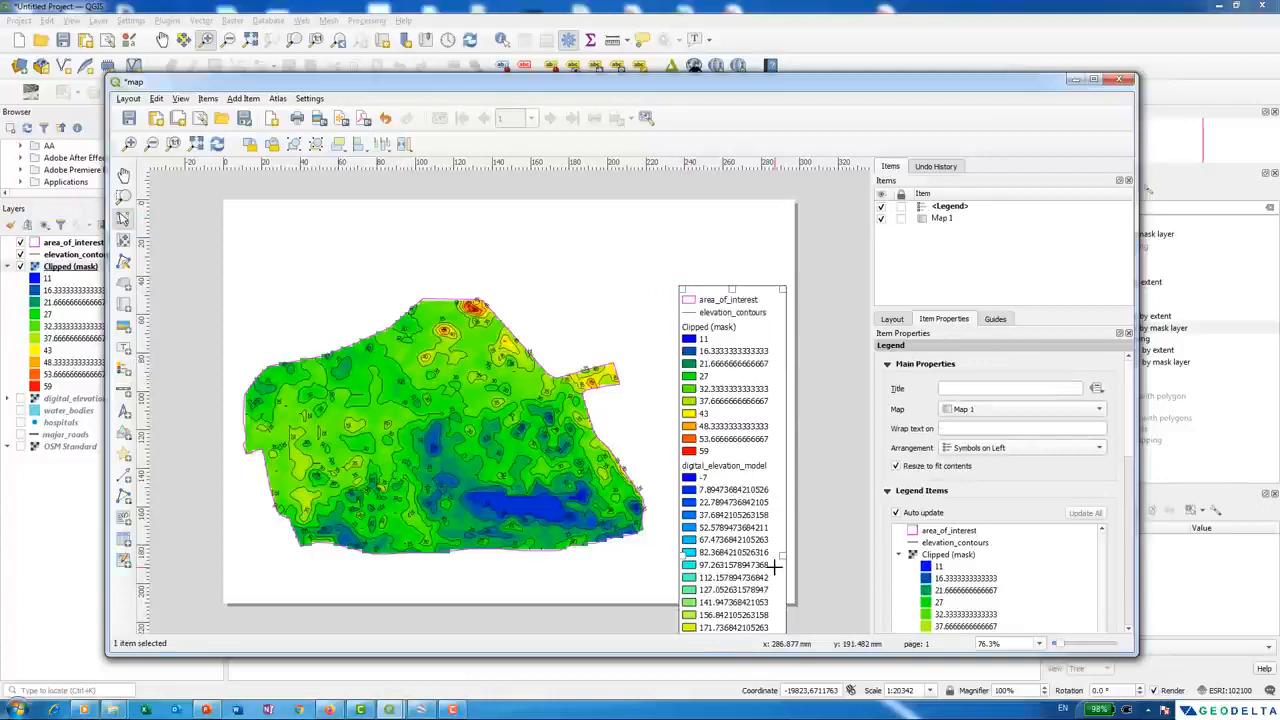
scroll(772, 472, "down", 1)
scroll(772, 472, "up", 1)
scroll(772, 470, "down", 1)
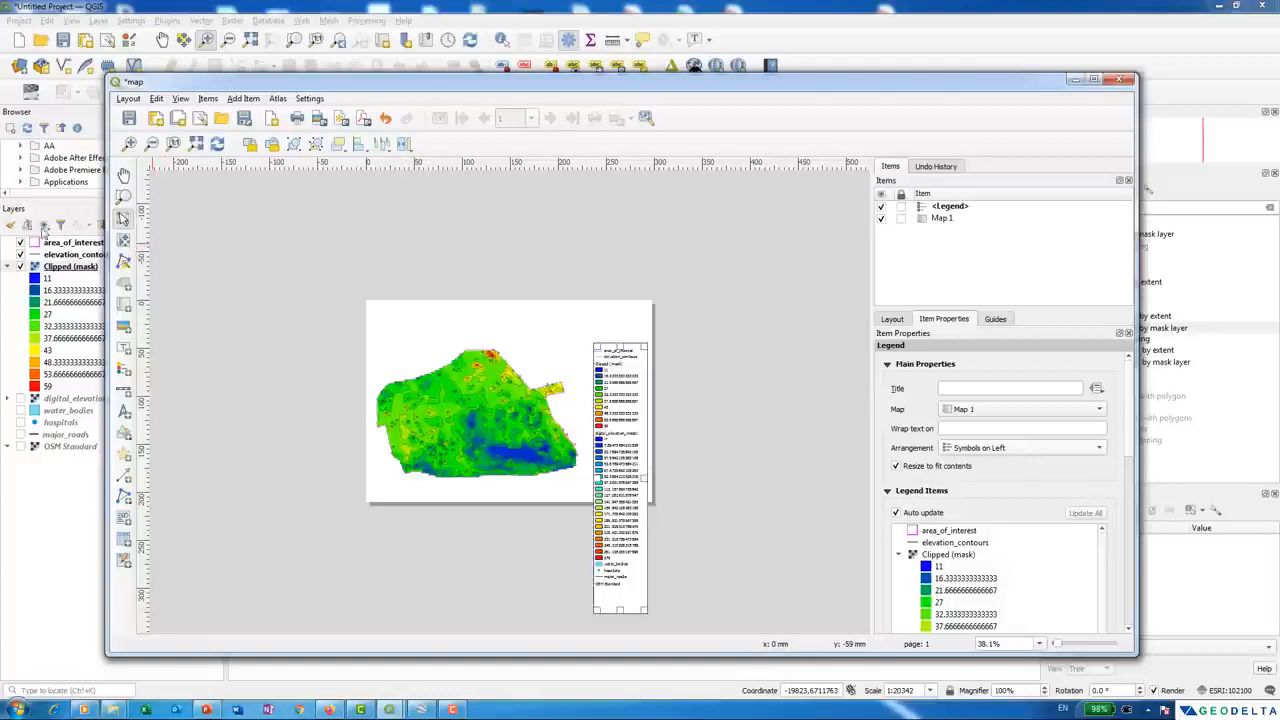
scroll(626, 460, "up", 1)
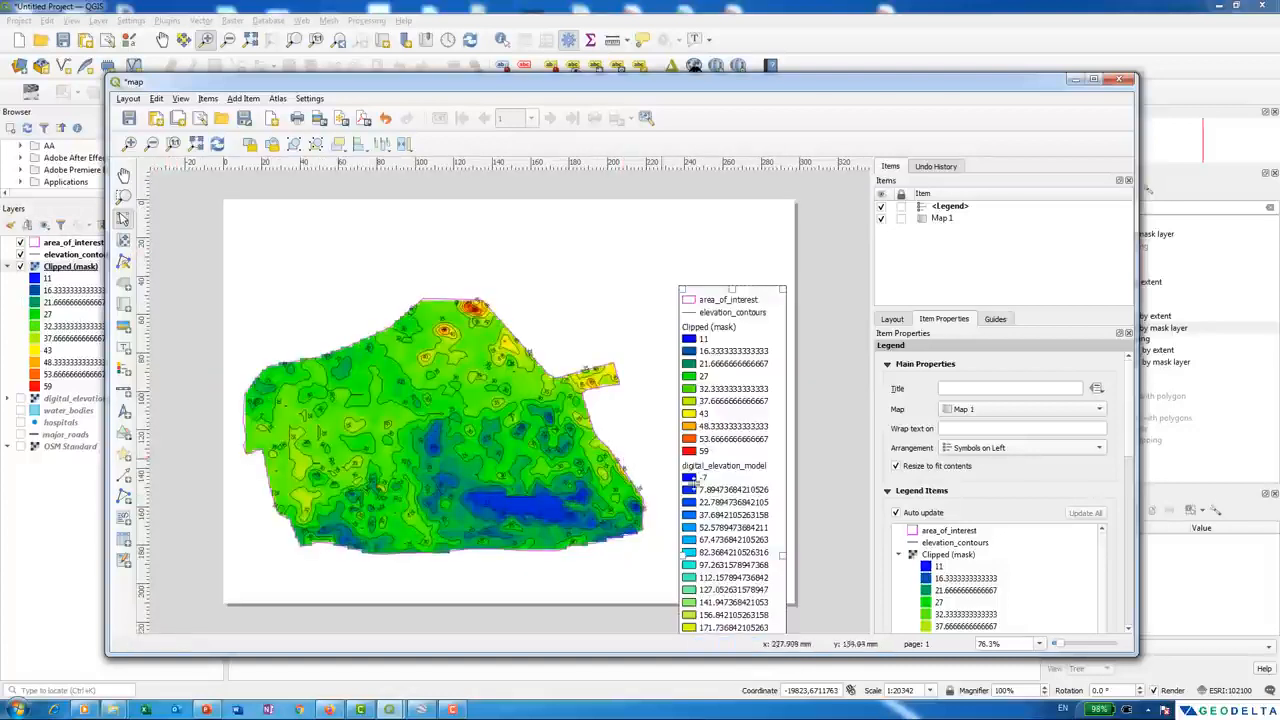
- Try to select the legend entries from digital_elevation_model through OSM Standard for removal from the legend
key("v")
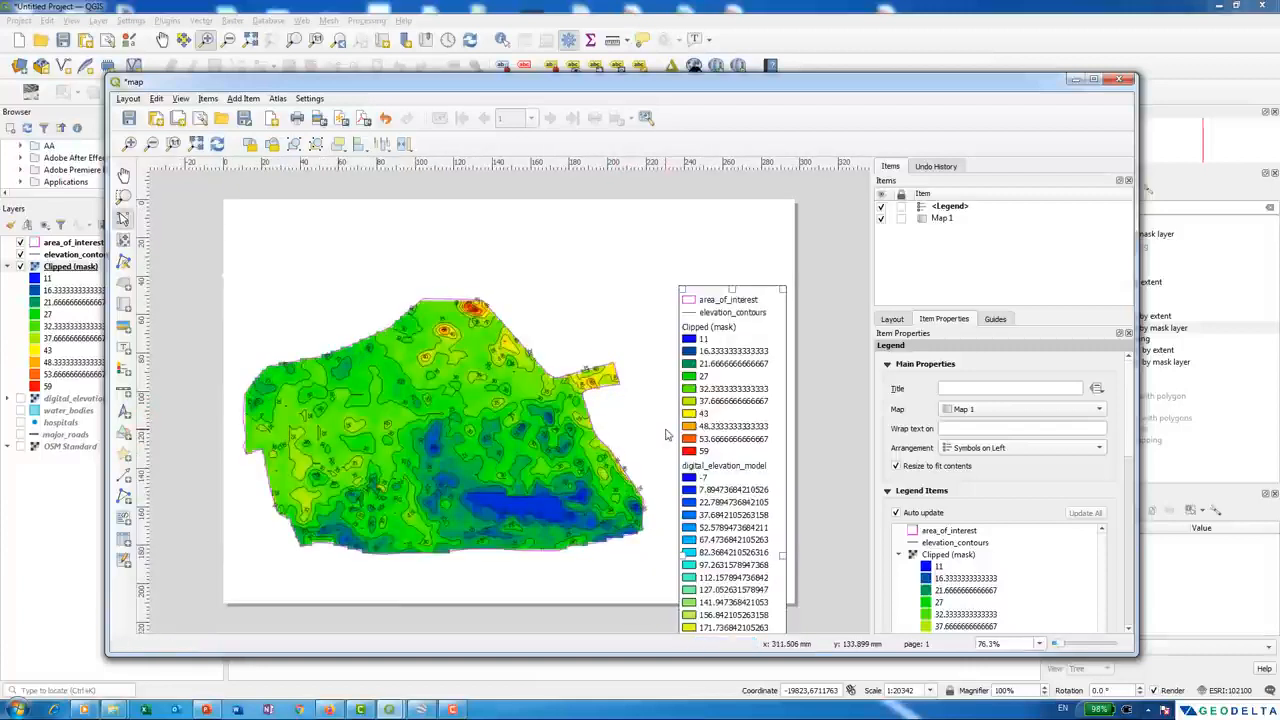
left_click(891, 319)
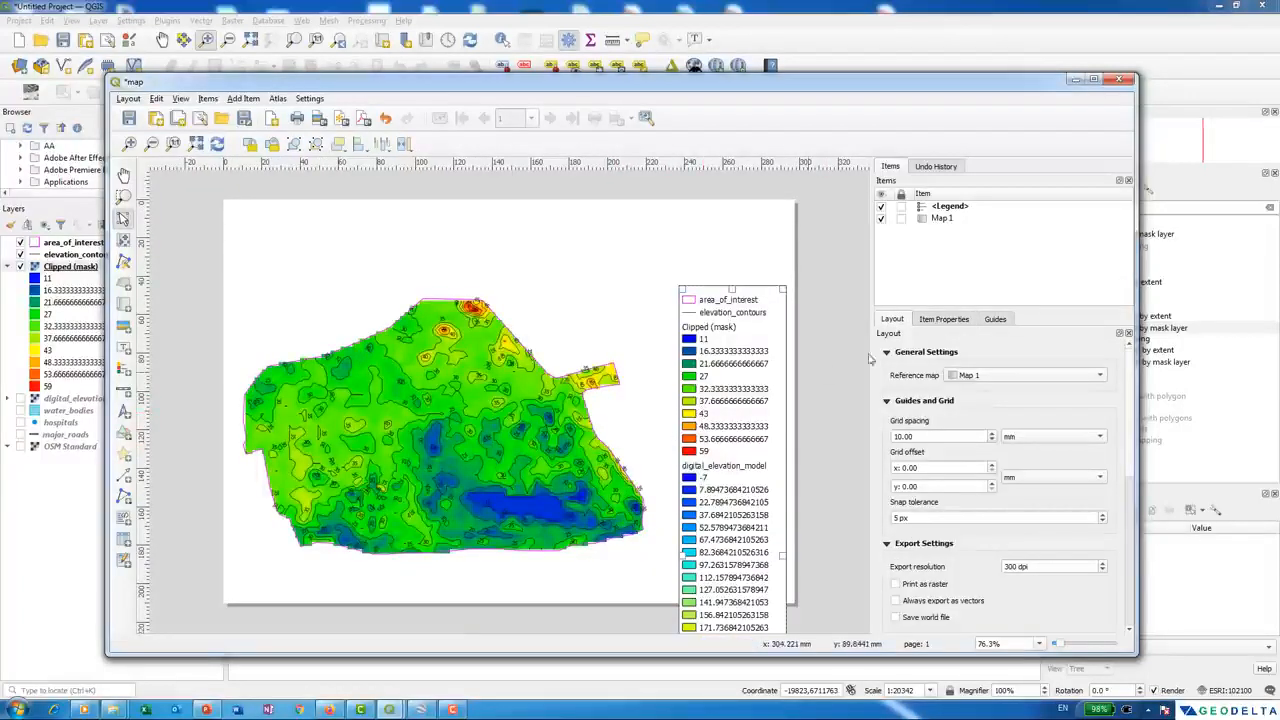
left_click(945, 320)
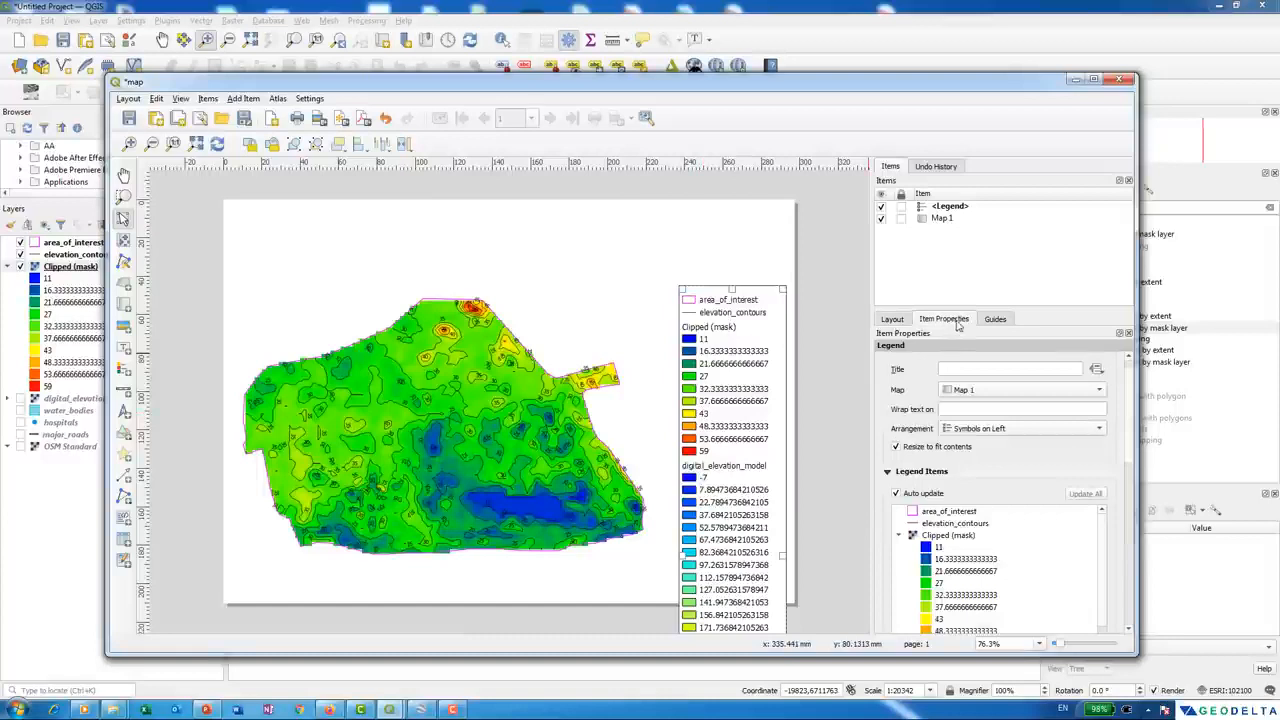
scroll(922, 383, "down", 3)
scroll(1000, 510, "down", 2)
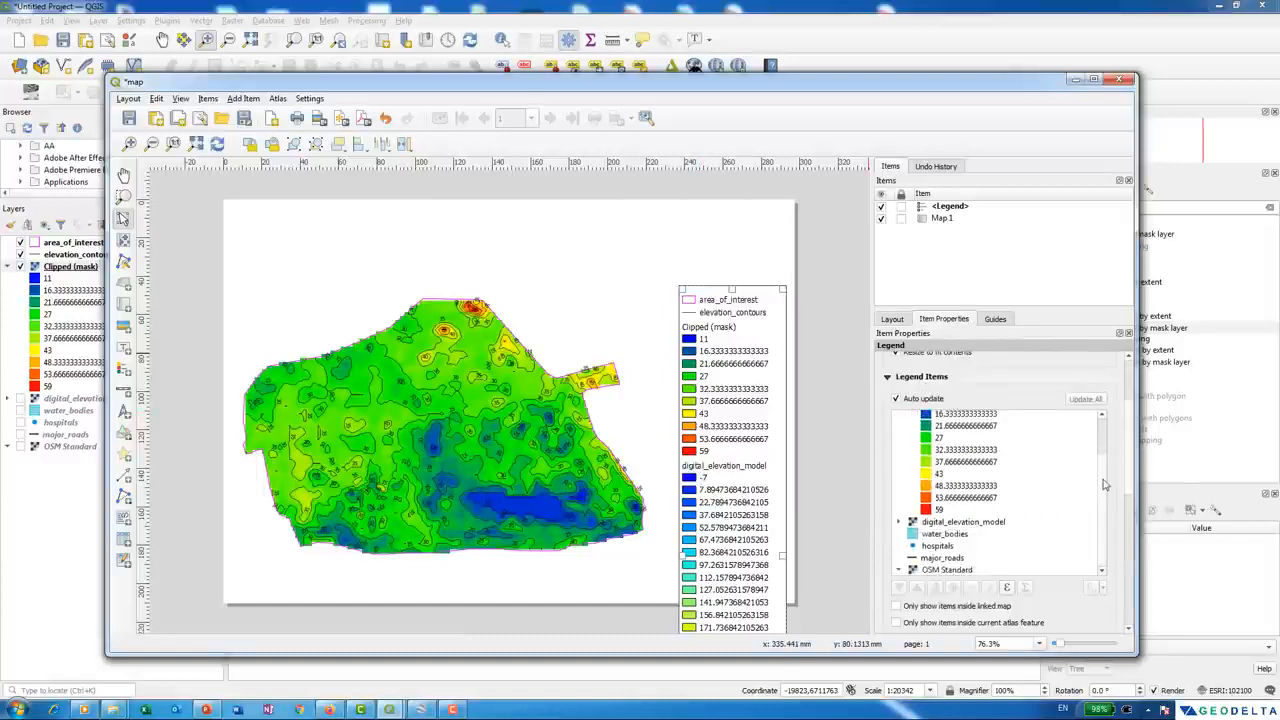
left_click(945, 570)
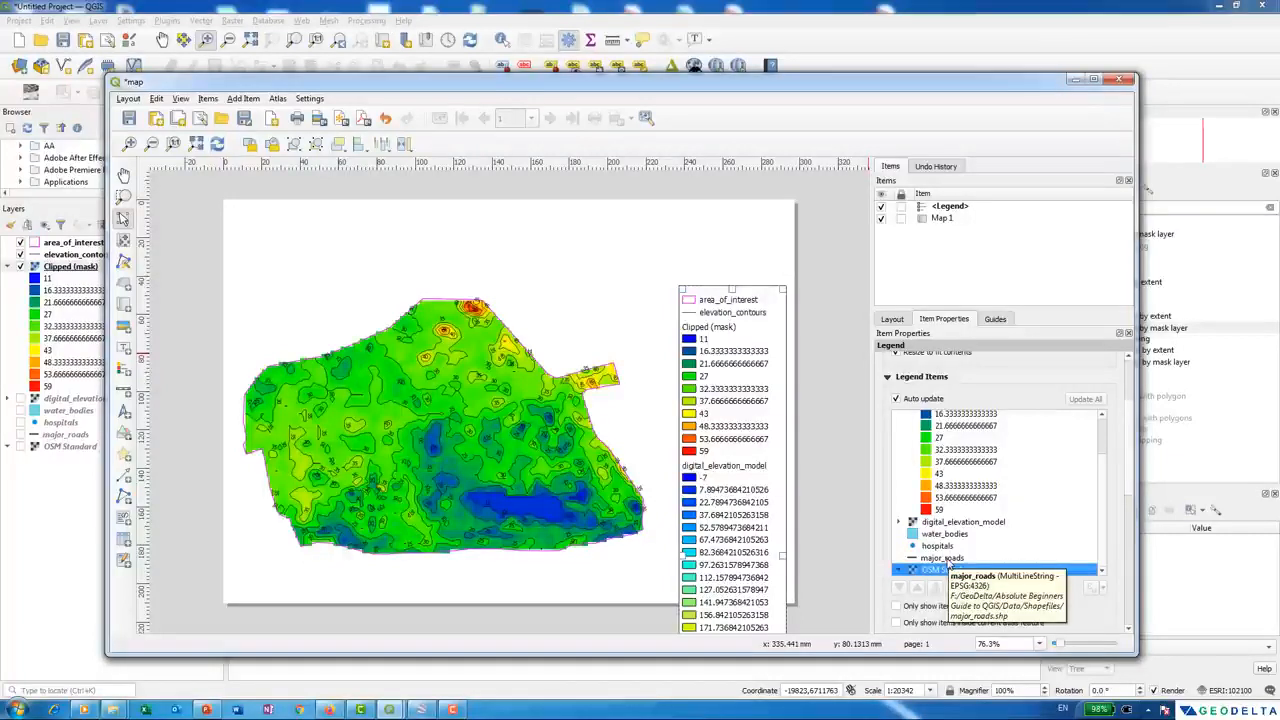
left_click(948, 558, "ctrl")
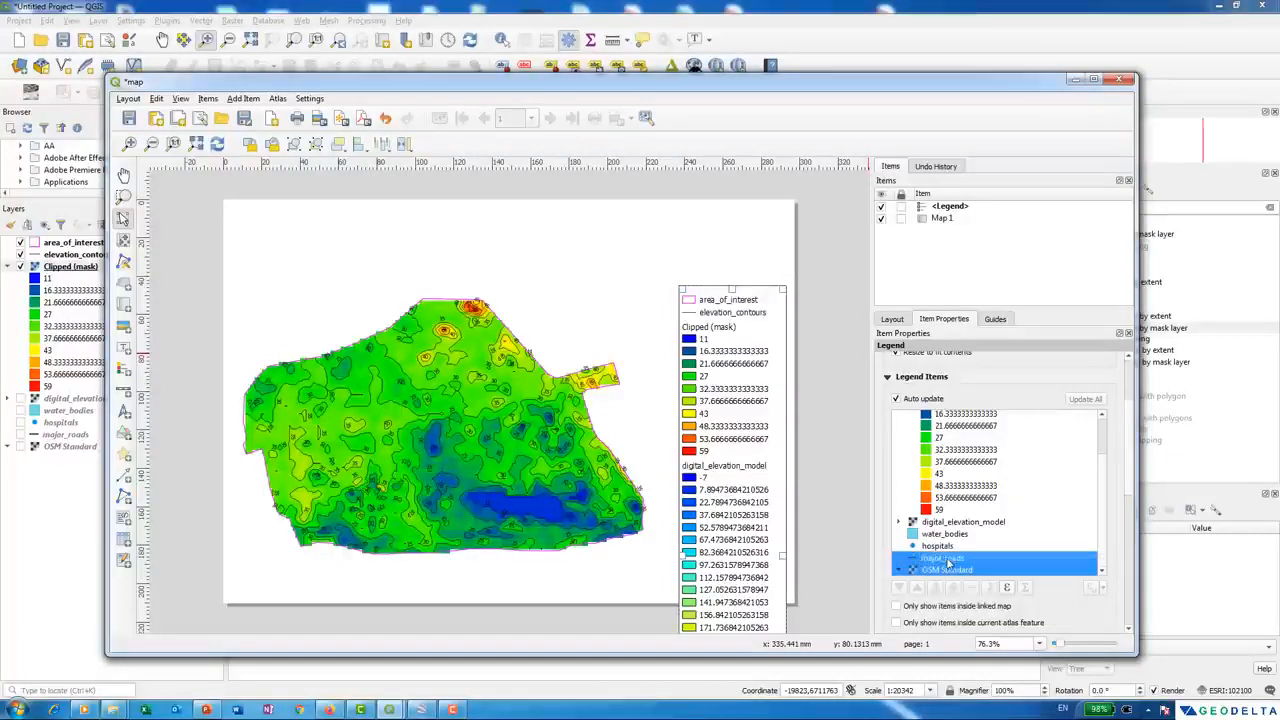
left_click_drag(950, 558, 953, 528)
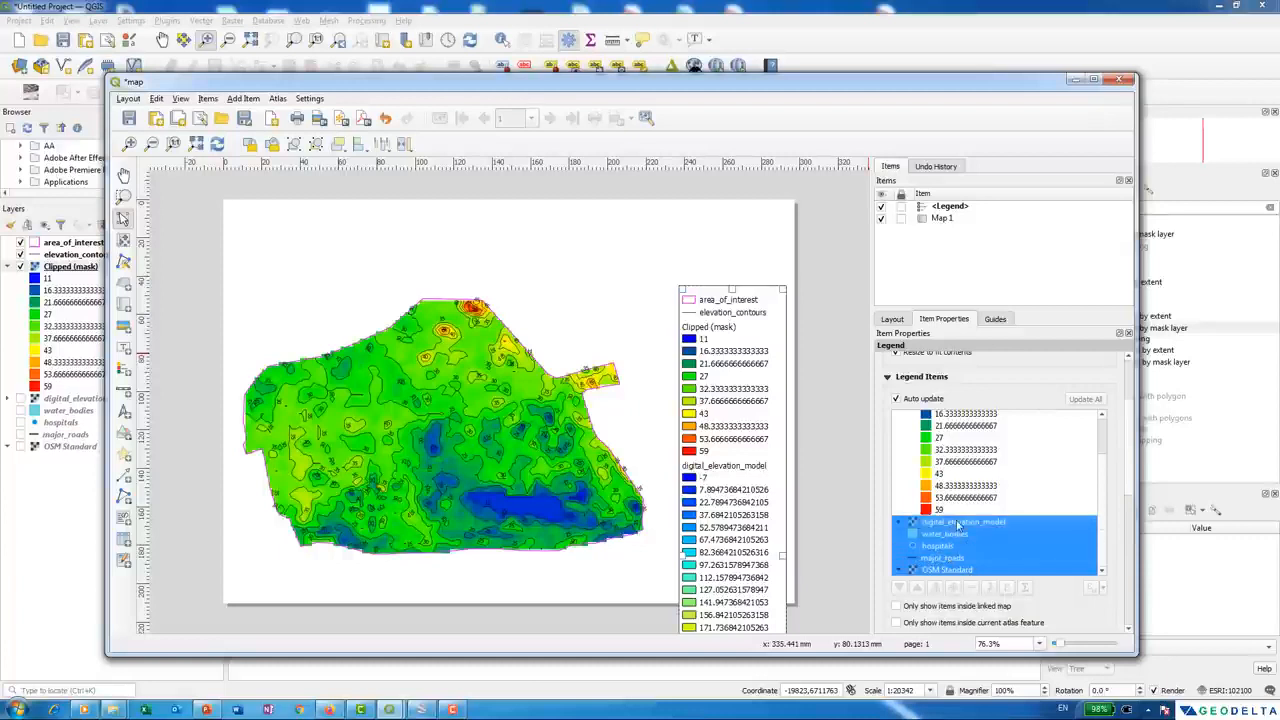
scroll(957, 525, "up", 3)
scroll(945, 480, "down", 4)
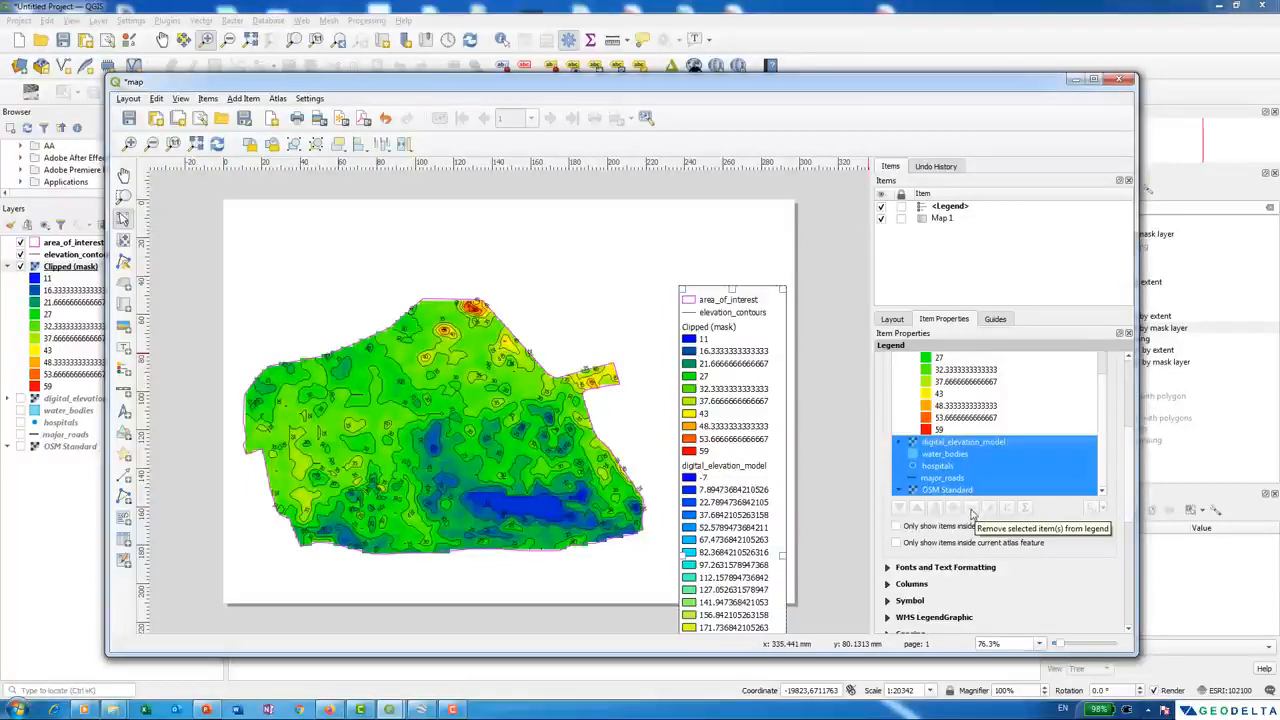
- With the legend's auto update disabled, remove the entries from digital_elevation_model through OSM Standard and move the legend down beside the map's lower right part
scroll(985, 497, "up", 10)
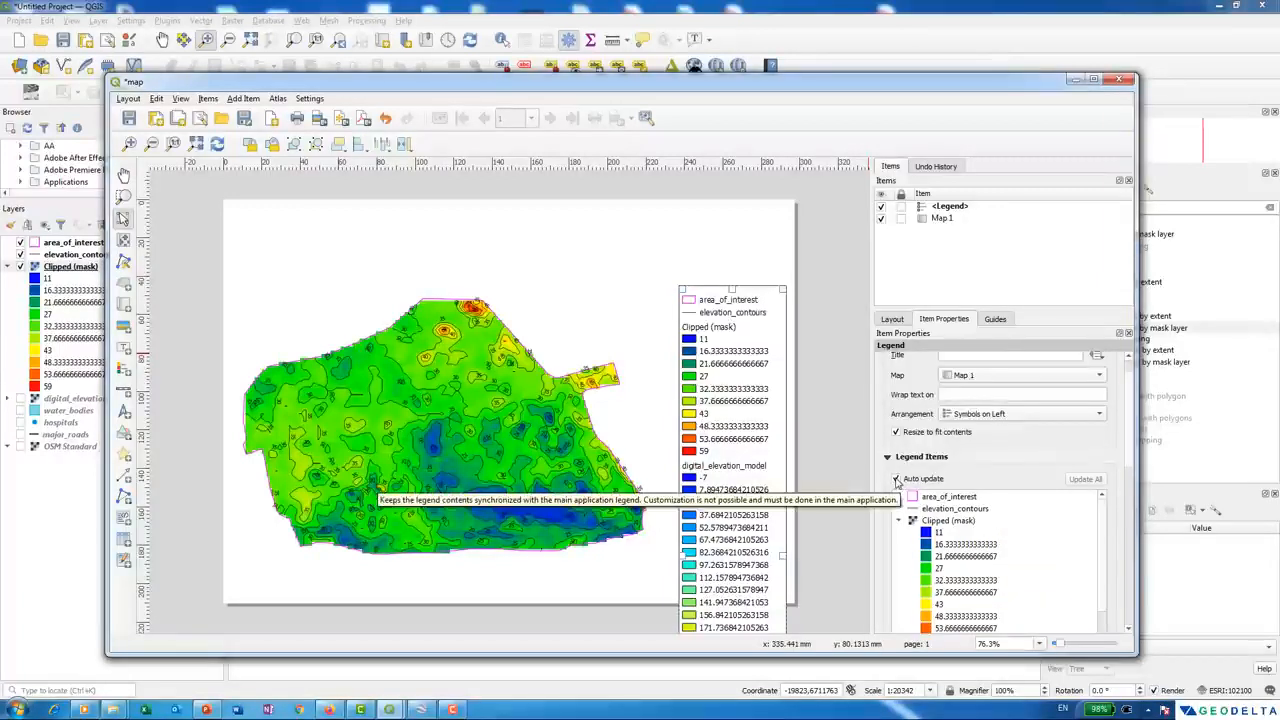
left_click(896, 480)
scroll(1020, 545, "down", 5)
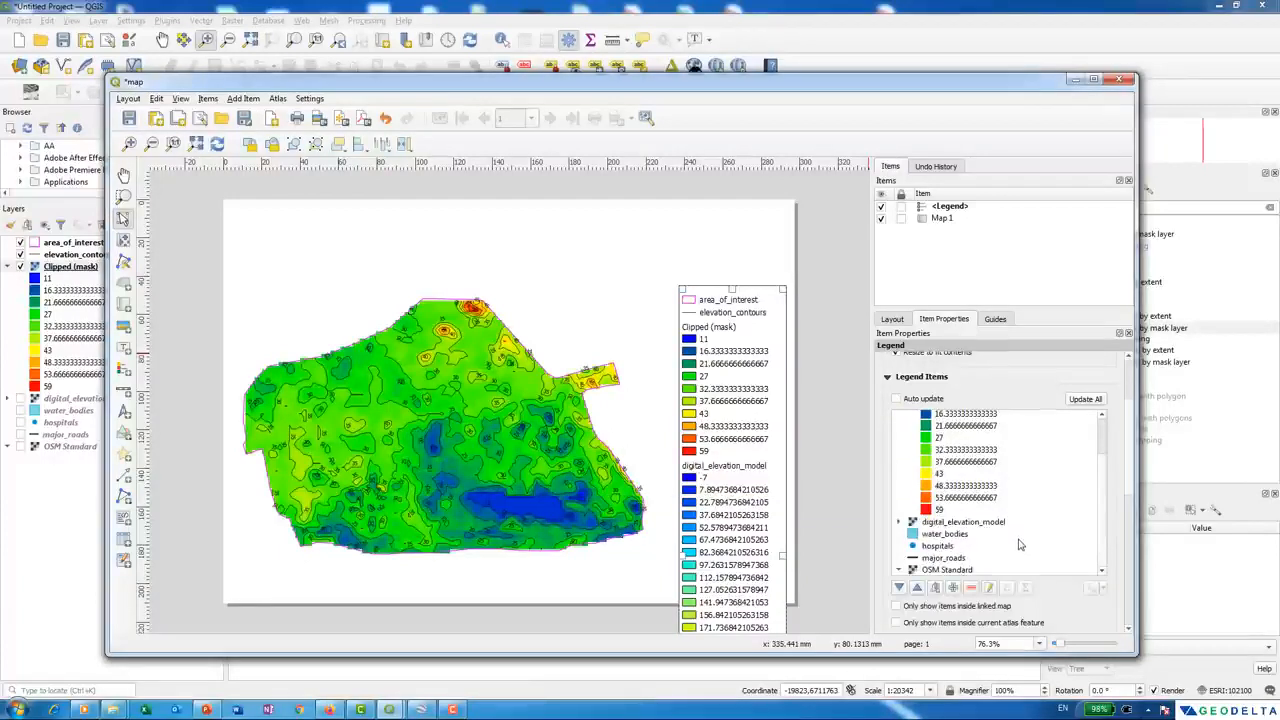
left_click(955, 569)
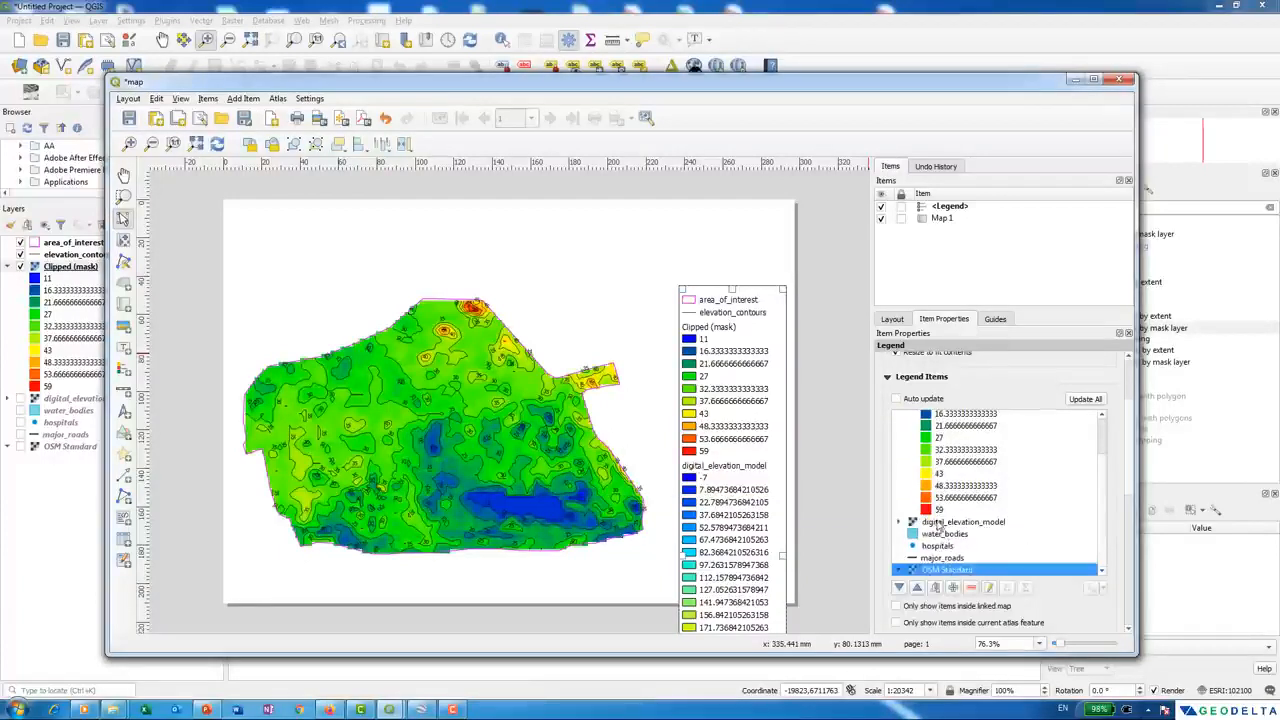
left_click(938, 522, "shift")
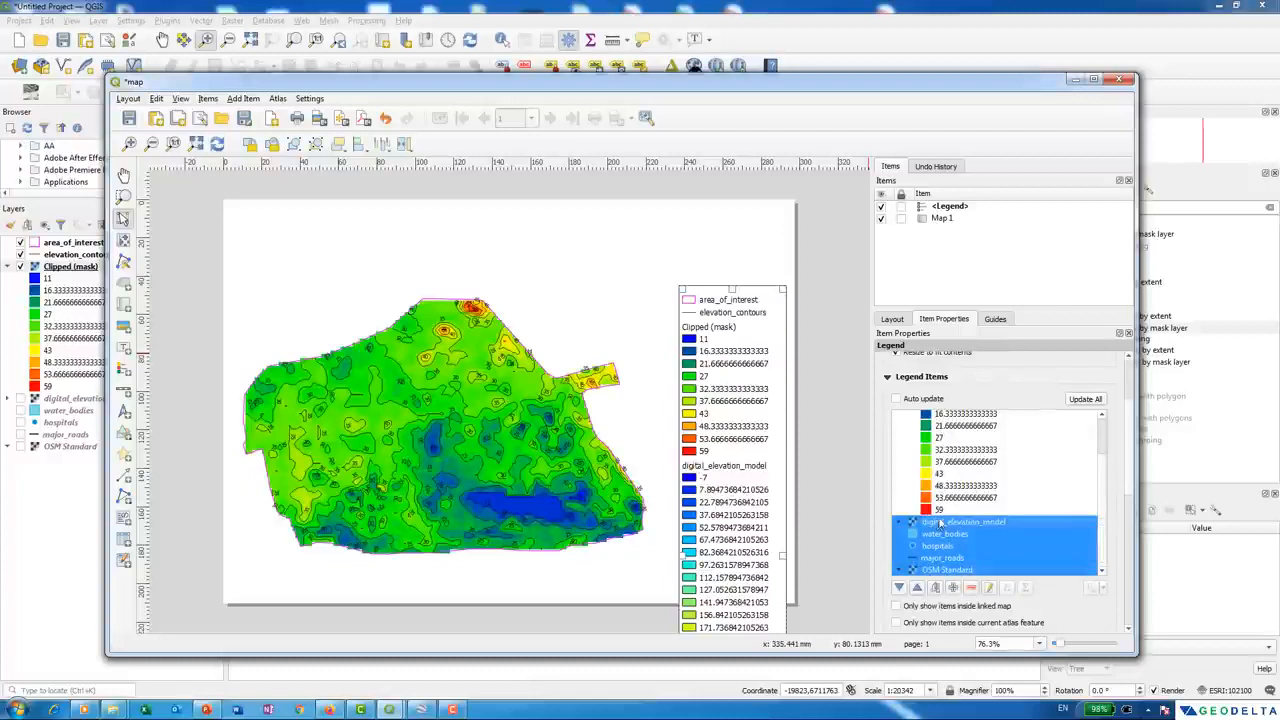
left_click(971, 588)
left_click_drag(703, 390, 697, 488)
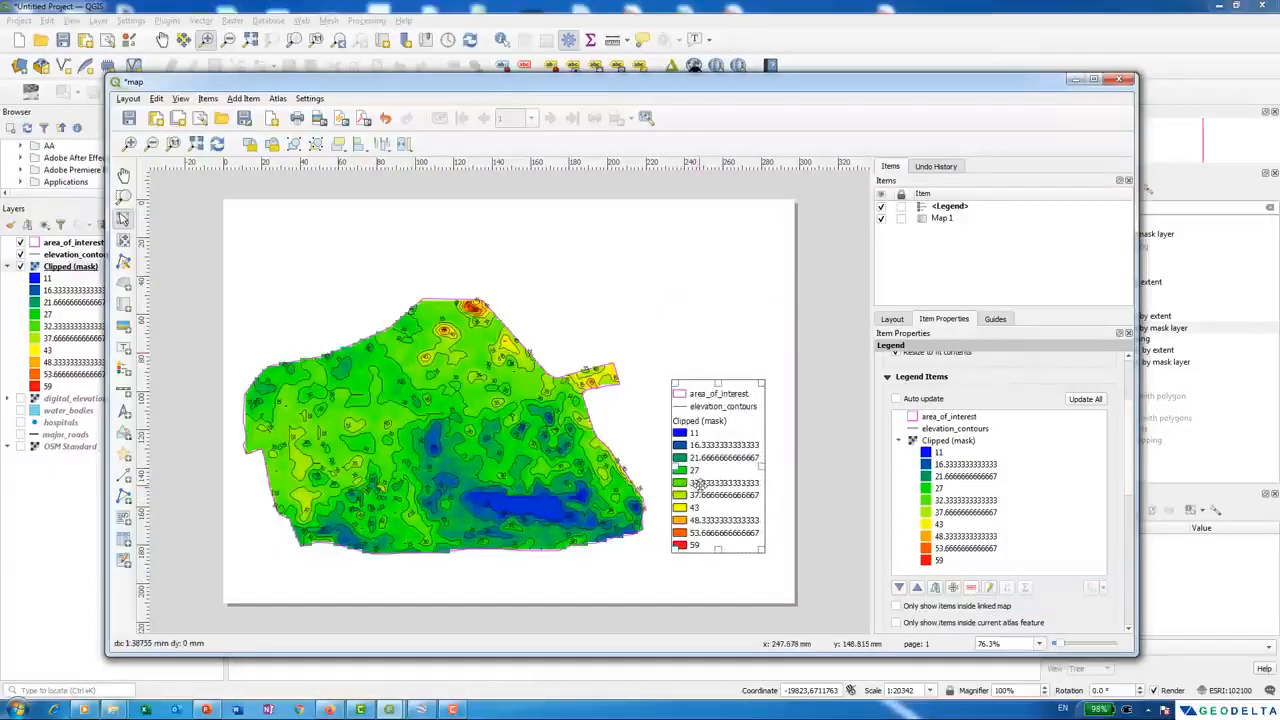
left_click(803, 481)
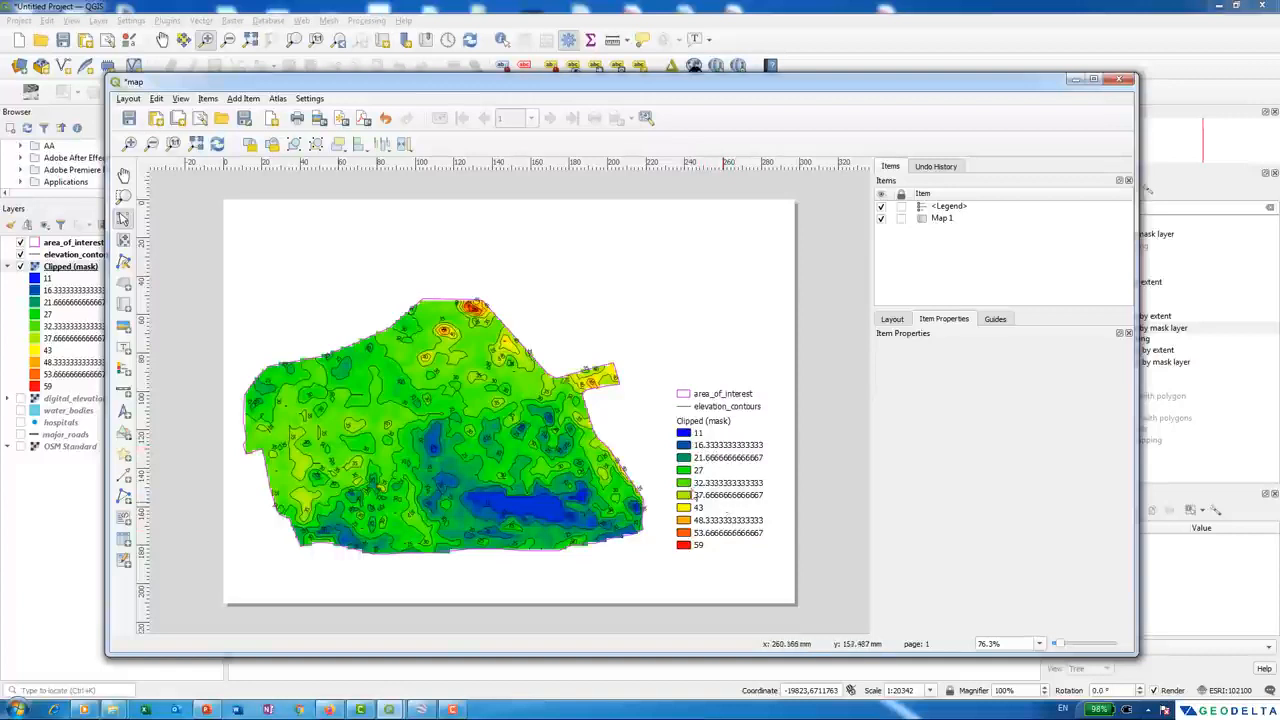
- In the symbology of the Clipped (mask) layer in the main project, shorten the second class label to 16.3
left_click(430, 18)
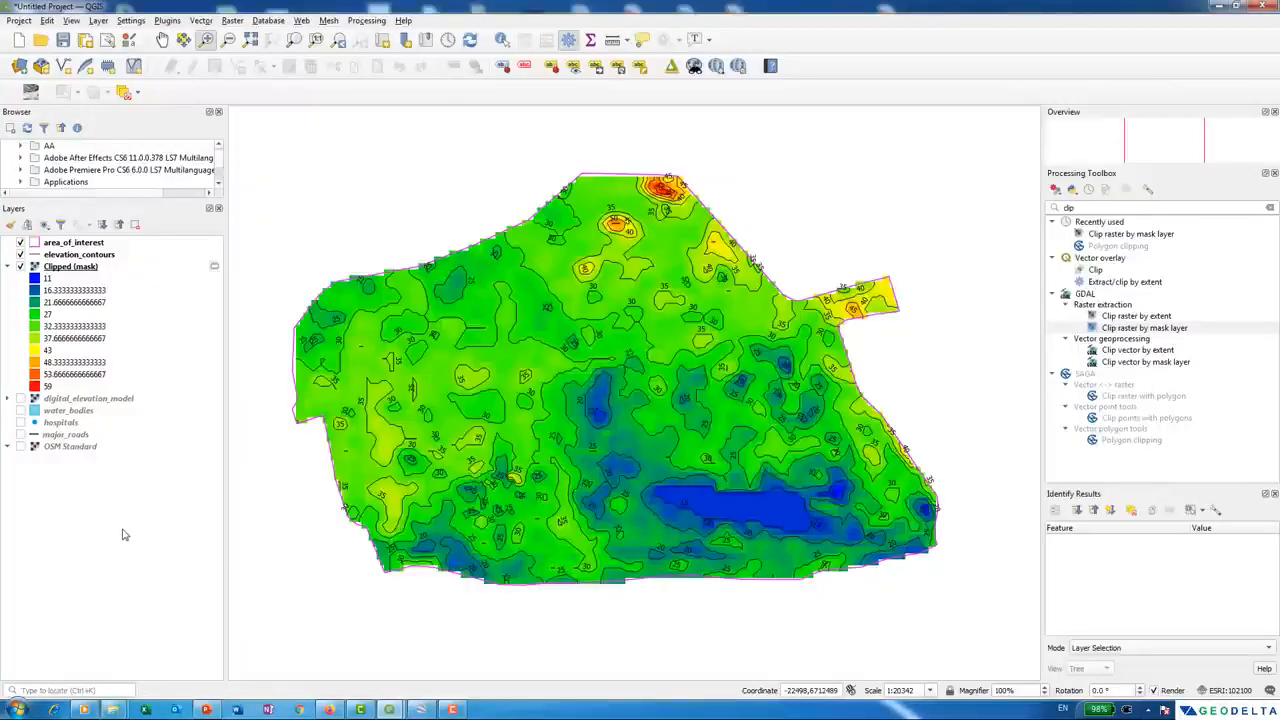
right_click(85, 273)
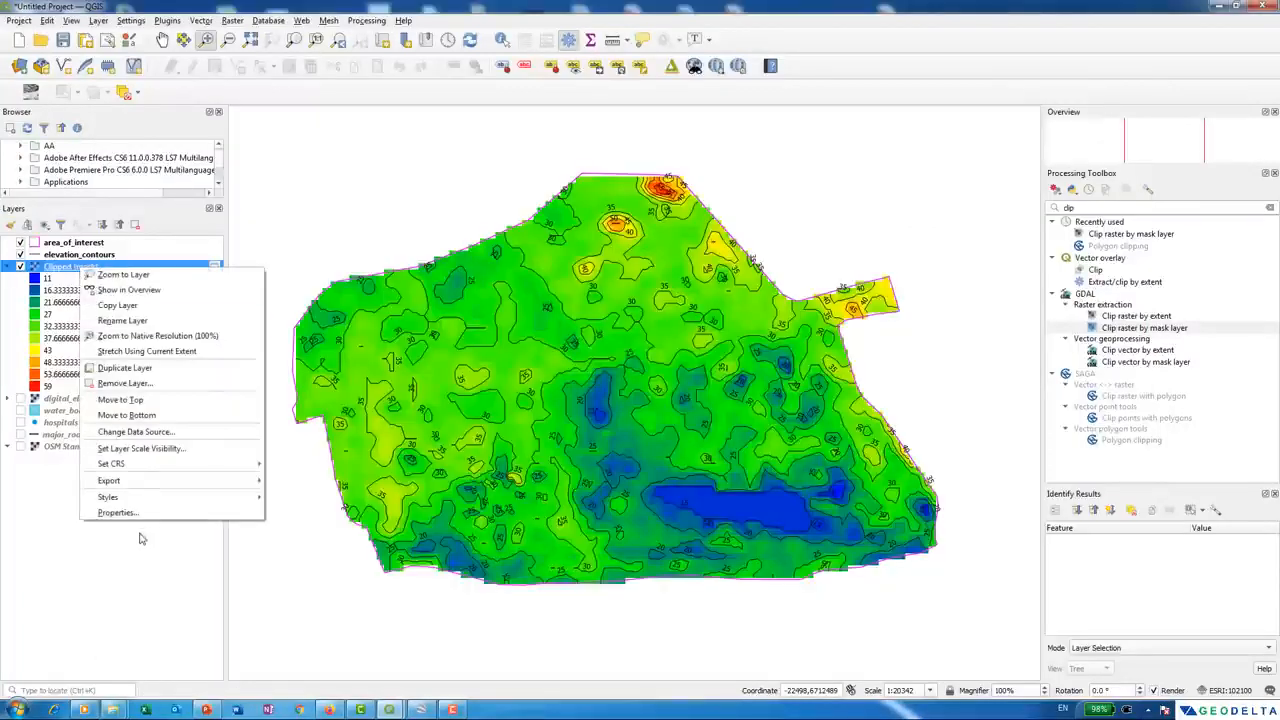
left_click(142, 518)
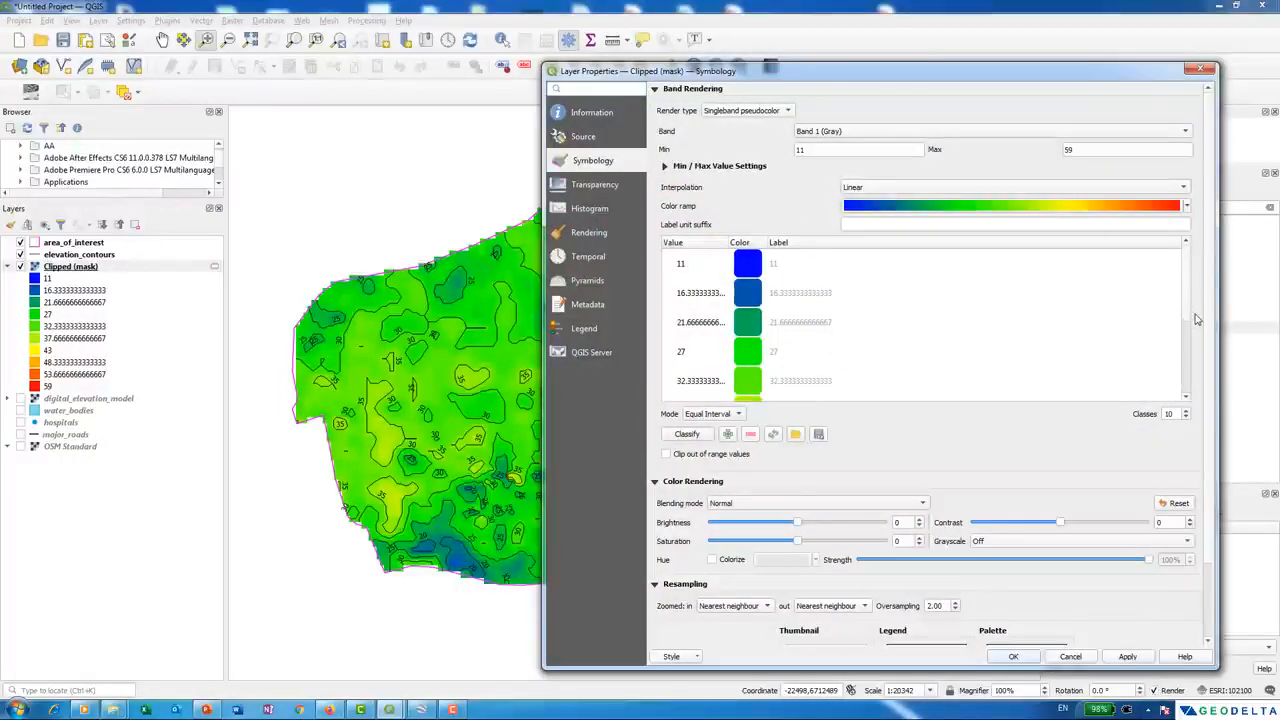
scroll(1189, 319, "down", 3)
scroll(1189, 319, "up", 3)
left_click(766, 300)
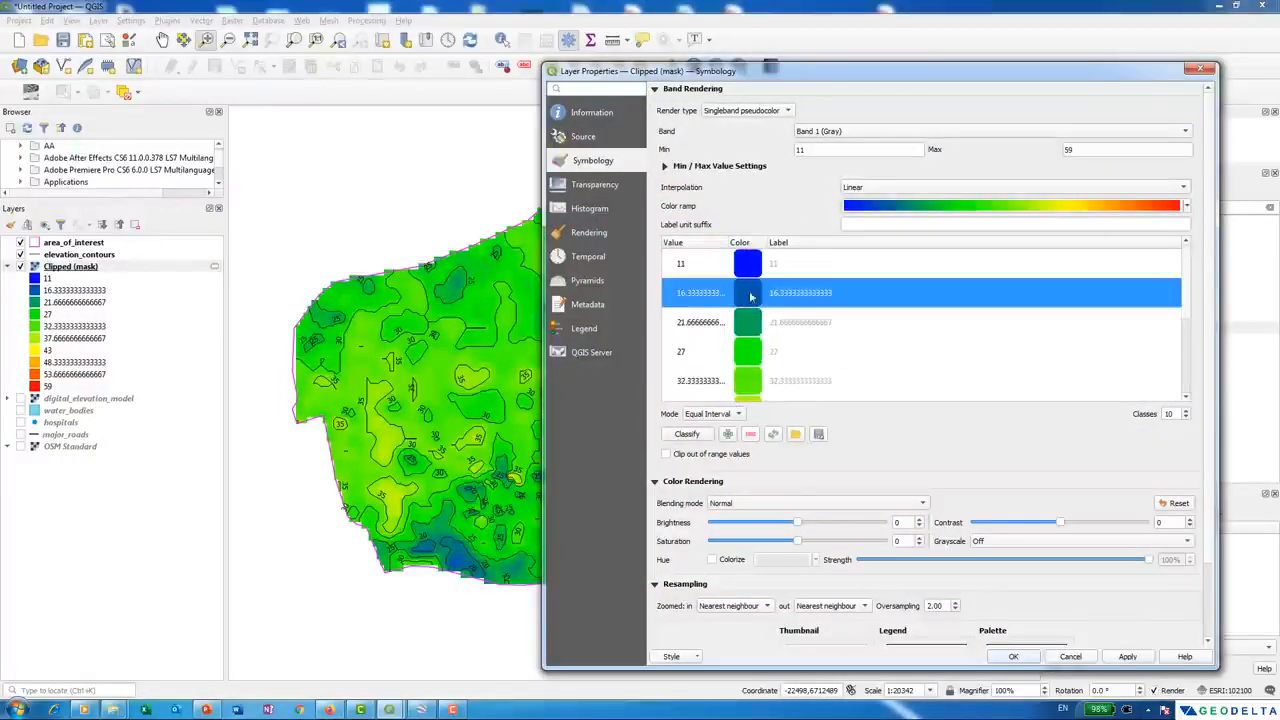
double_click(792, 293)
left_click(789, 293)
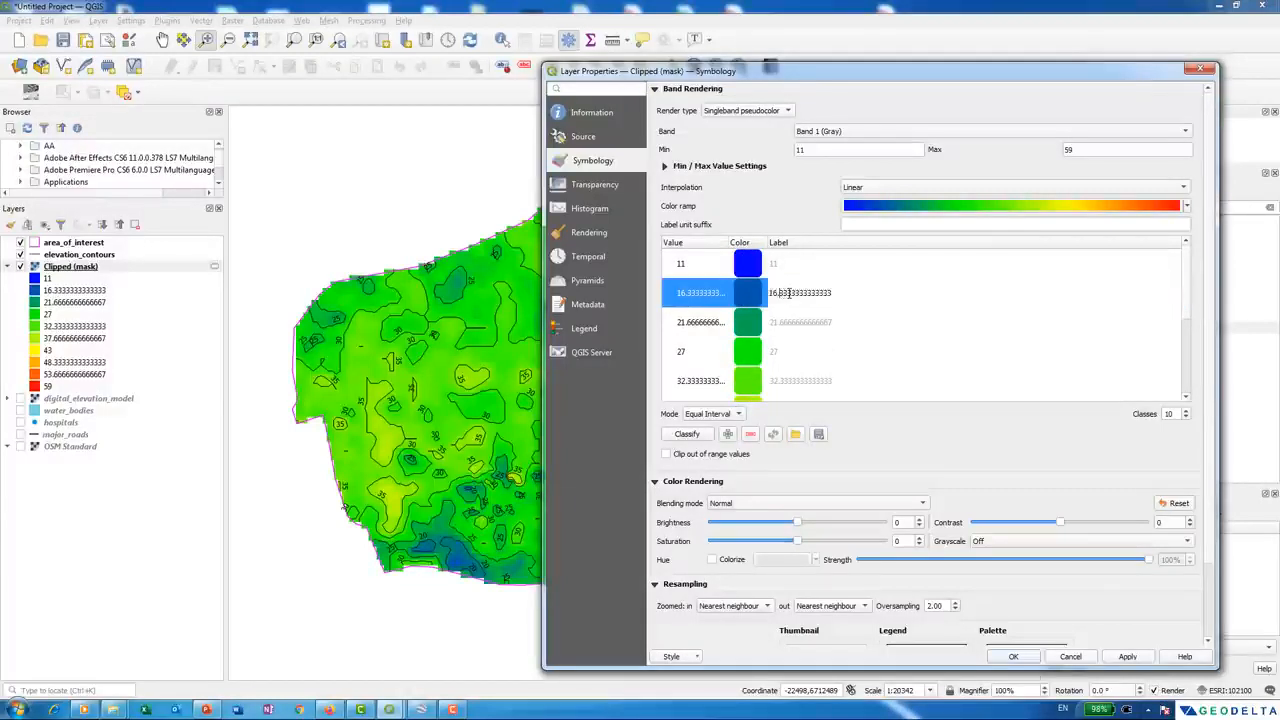
left_click_drag(786, 292, 905, 292)
key("BackSpace")
- Shorten the labels of the third, fifth and sixth elevation classes to 21.6, 32.33 and 37.6
double_click(790, 322)
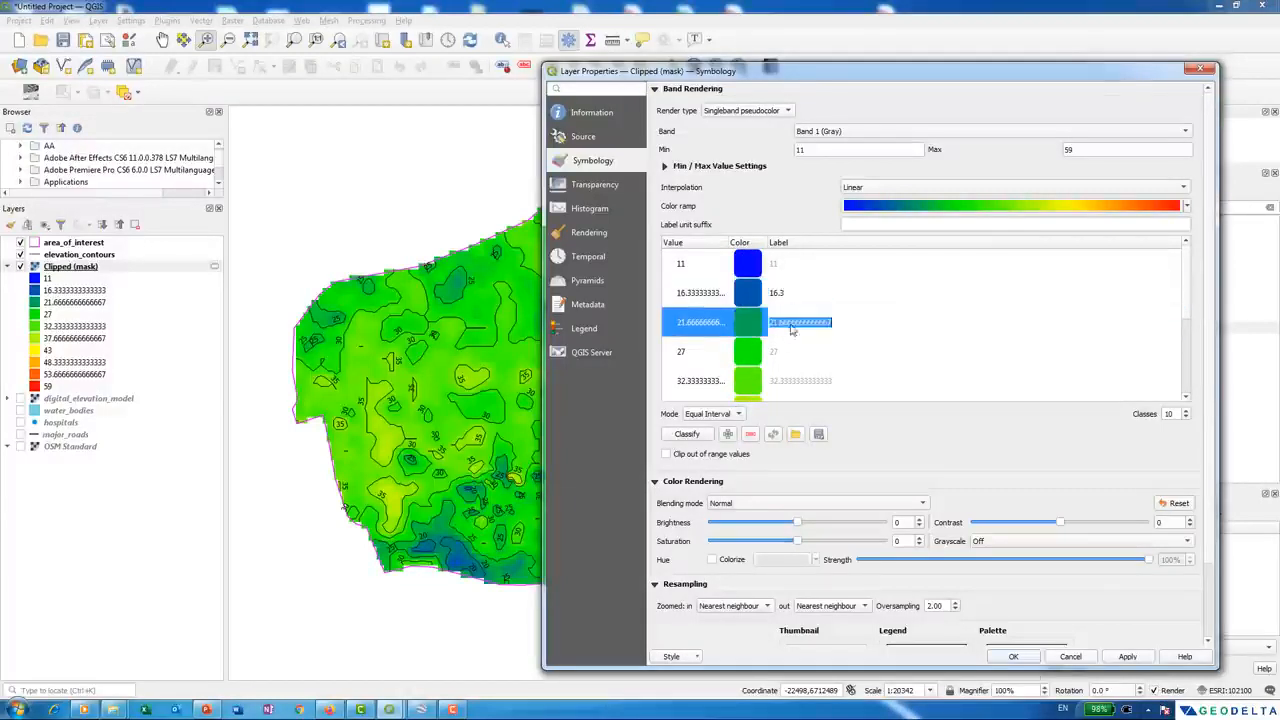
left_click(785, 321)
key("Delete")
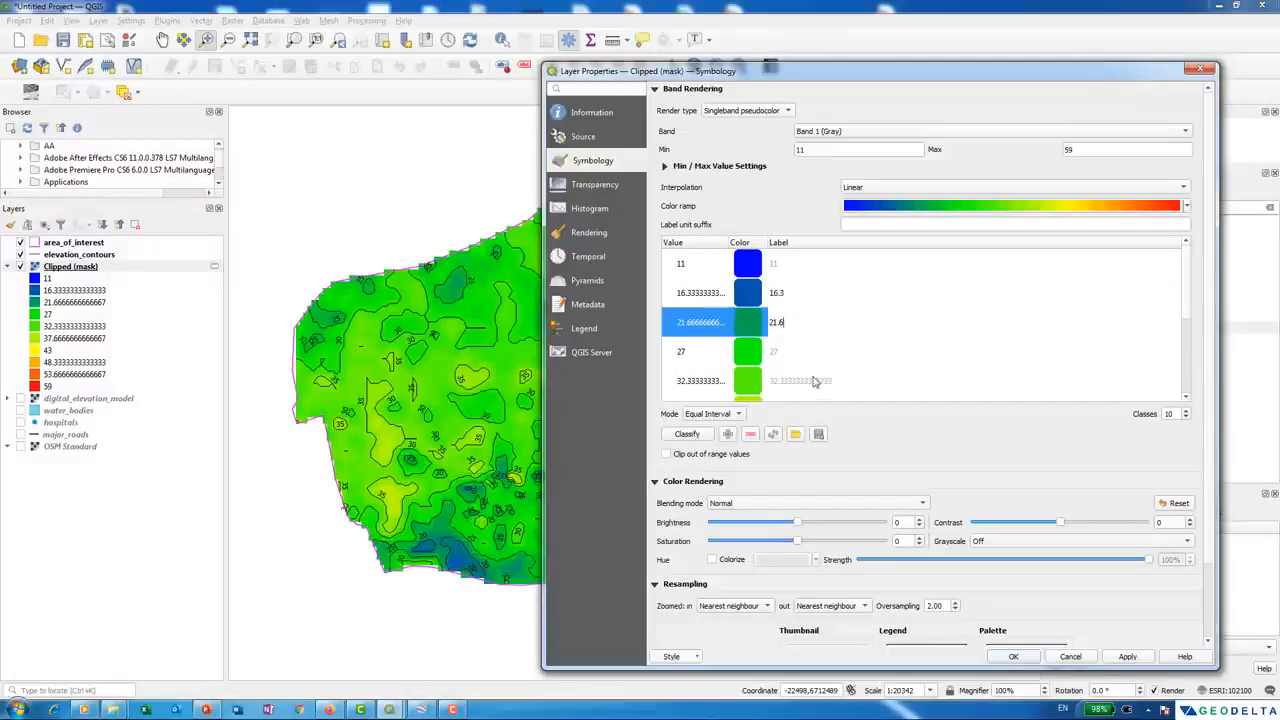
double_click(795, 380)
left_click_drag(785, 380, 969, 395)
key("Delete")
left_click_drag(1187, 297, 1187, 343)
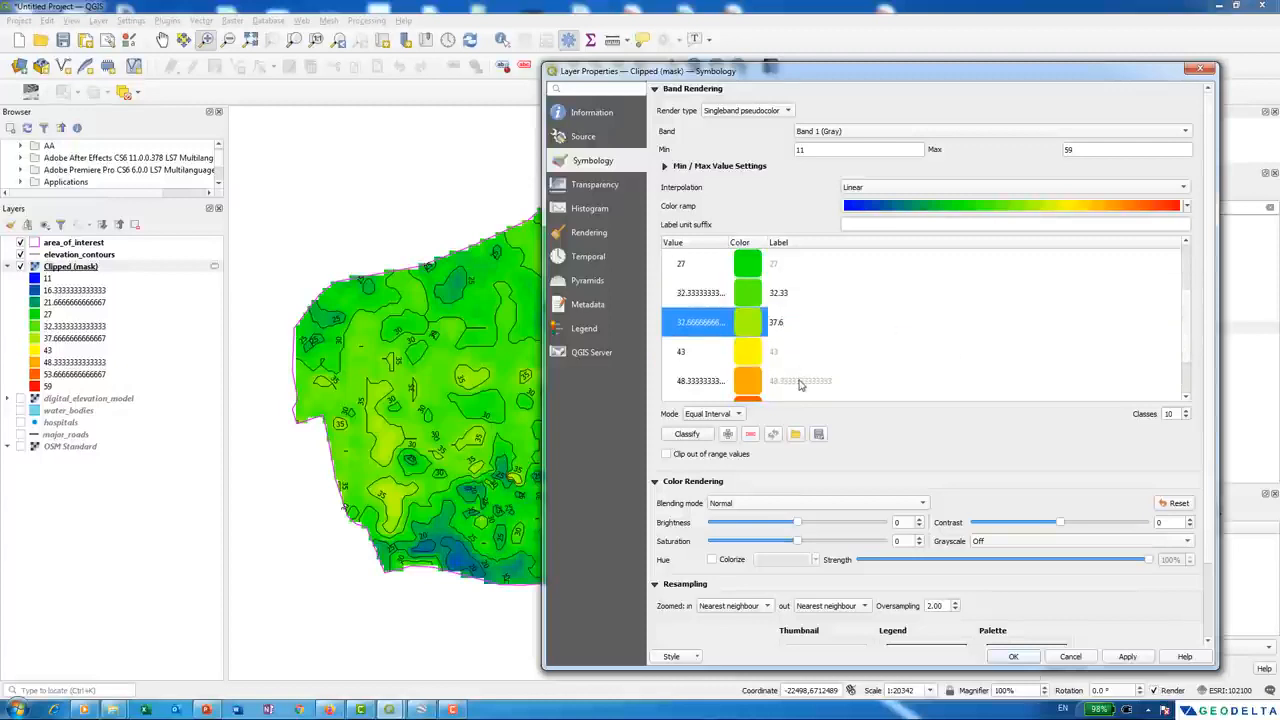
- Shorten the labels of the eighth and ninth elevation classes to 48.3 and 53.6, and apply the symbology
double_click(800, 383)
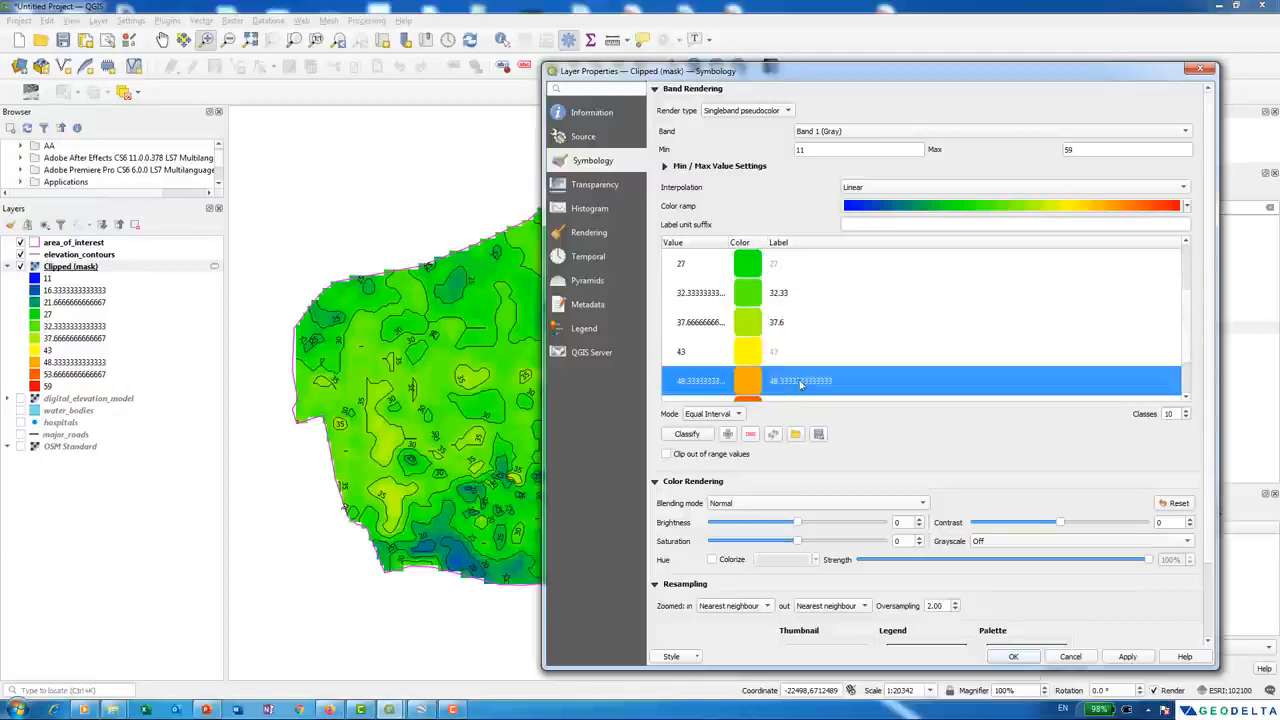
left_click(782, 378)
left_click_drag(787, 381, 836, 392)
key("Delete")
left_click_drag(1185, 327, 1183, 371)
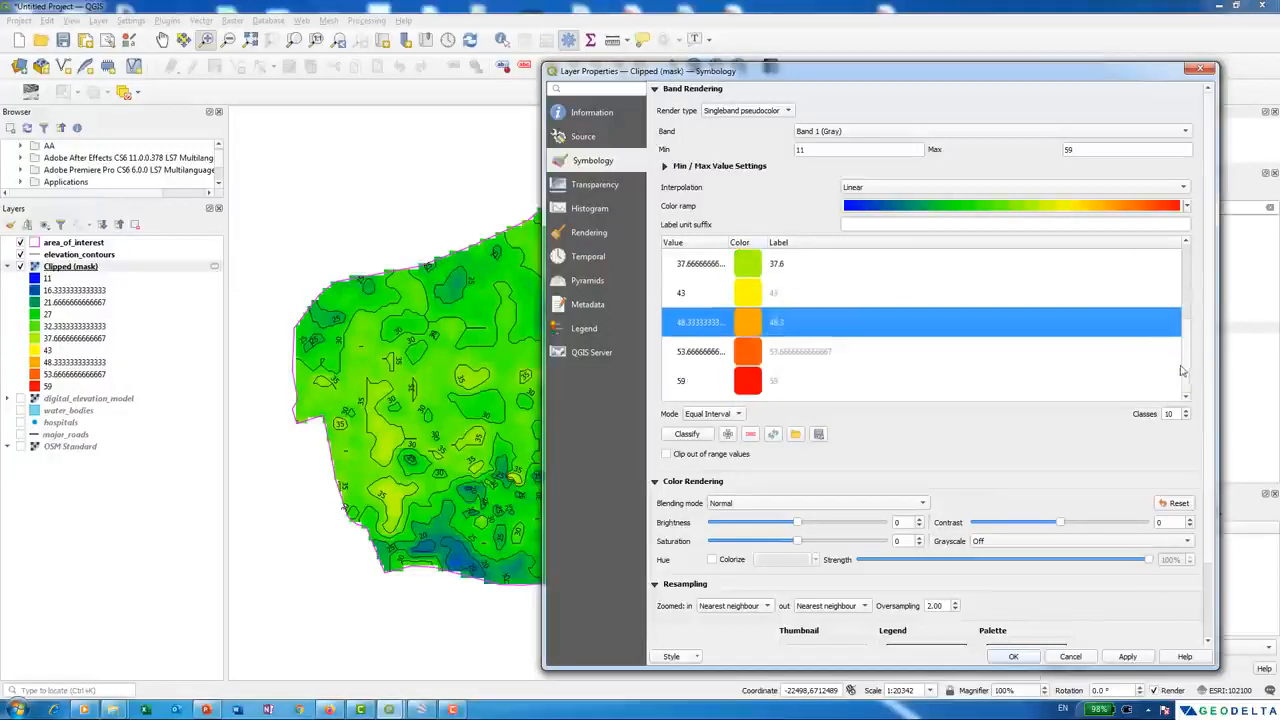
double_click(793, 358)
left_click(784, 352)
left_click_drag(787, 352, 834, 354)
key("Delete")
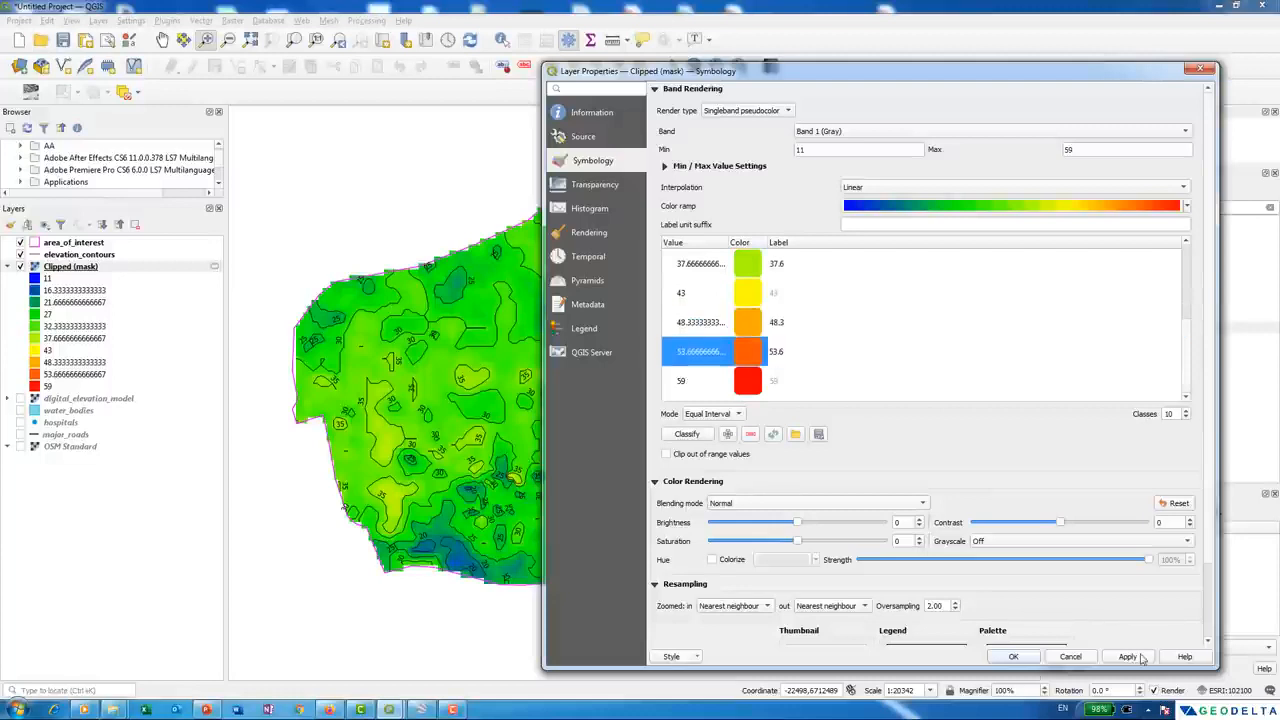
left_click(1128, 657)
left_click(1025, 657)
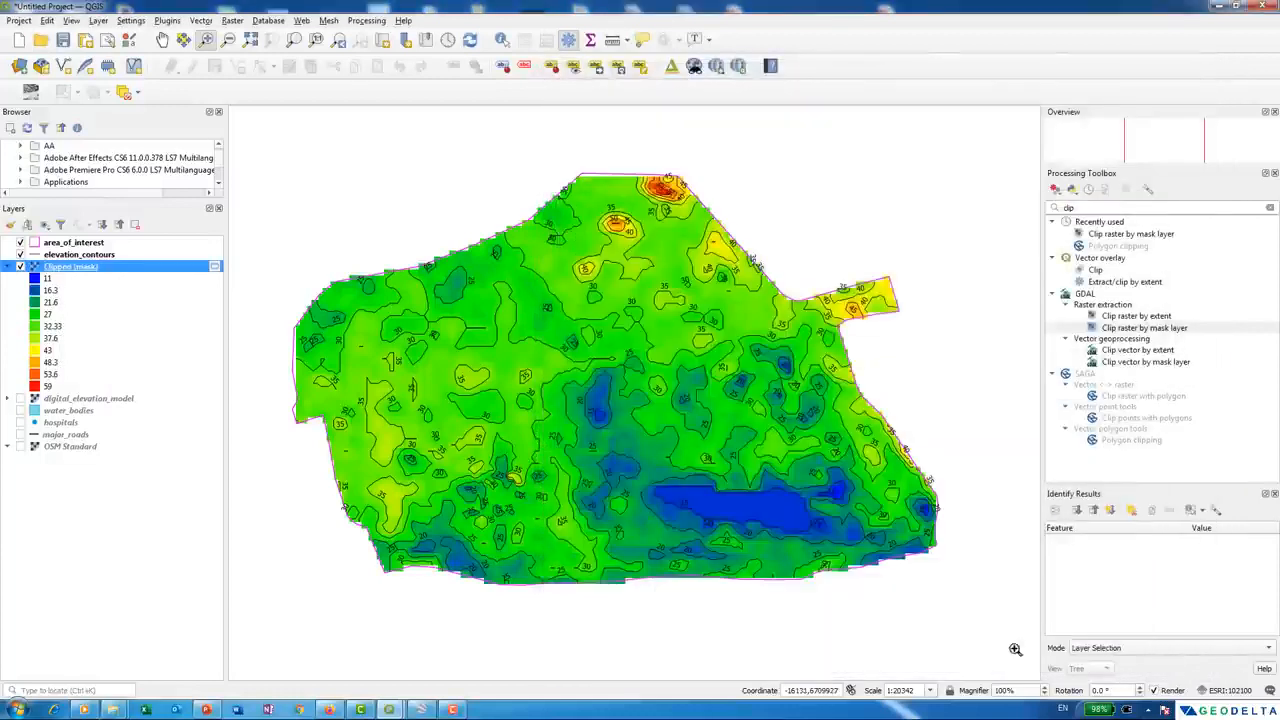
- Return to the print layout and give the map legend the title "Legend"
mouse_move(392, 710)
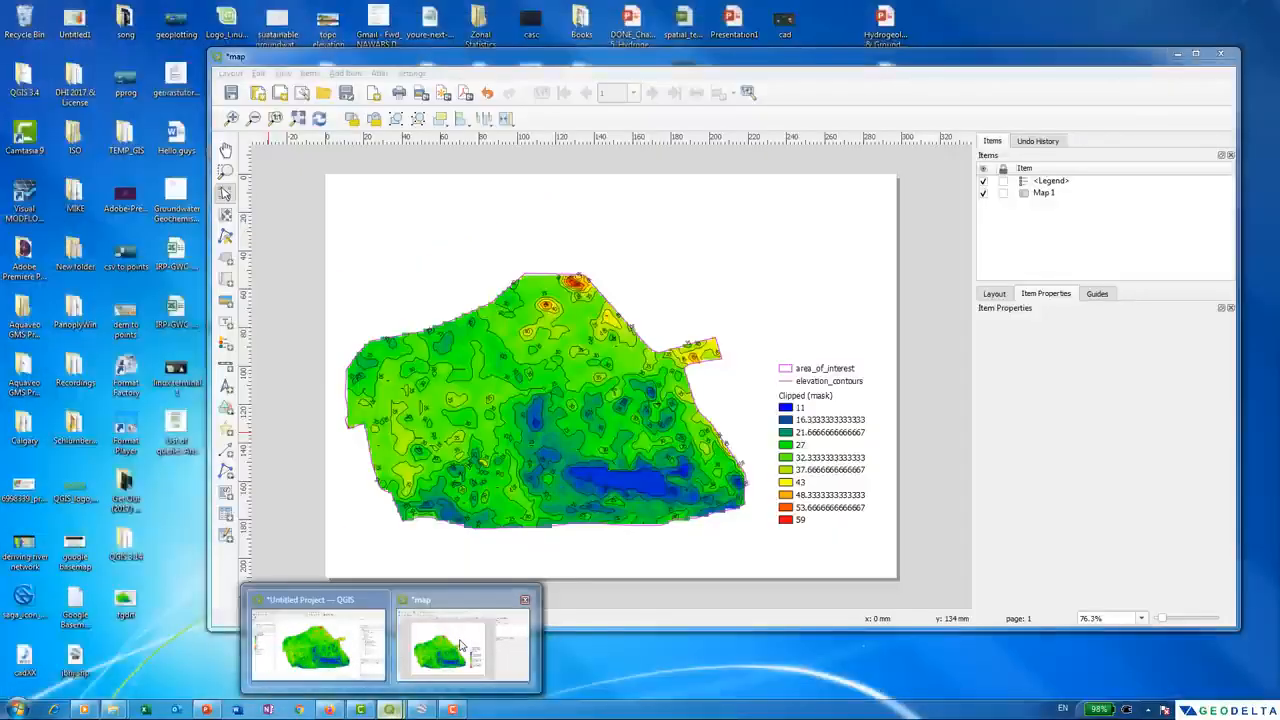
left_click(460, 645)
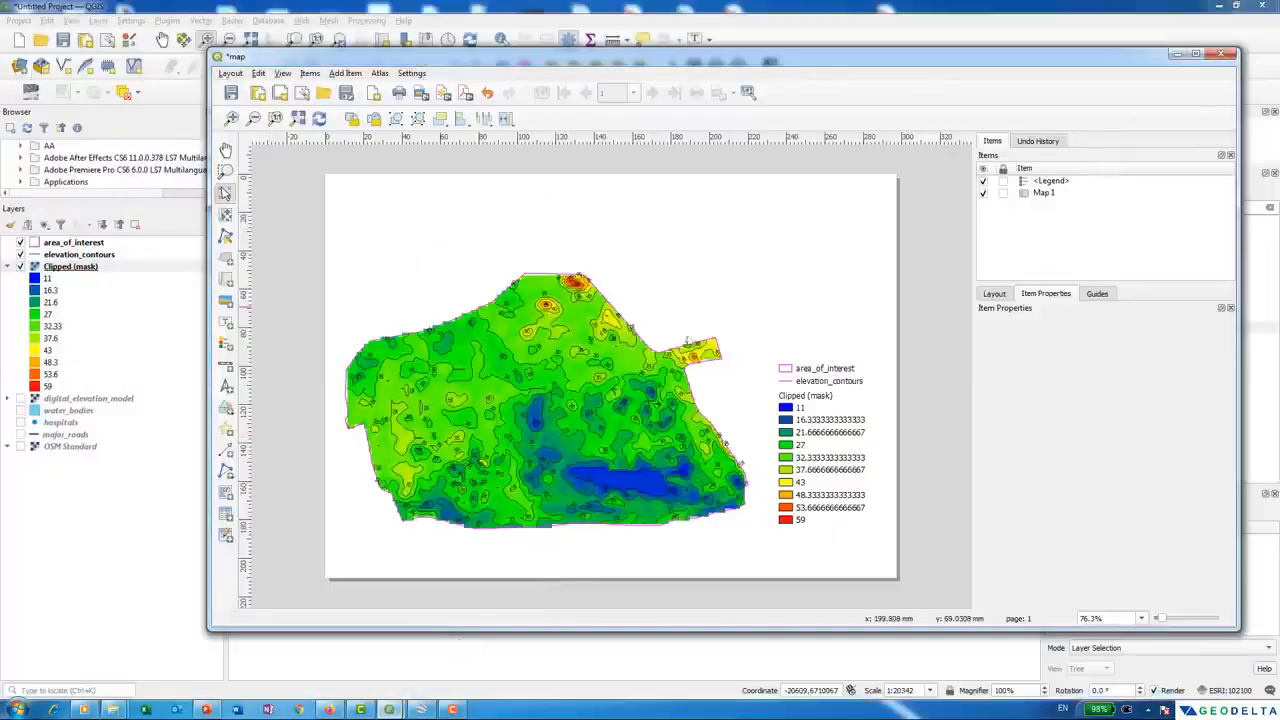
left_click(702, 244)
left_click(850, 472)
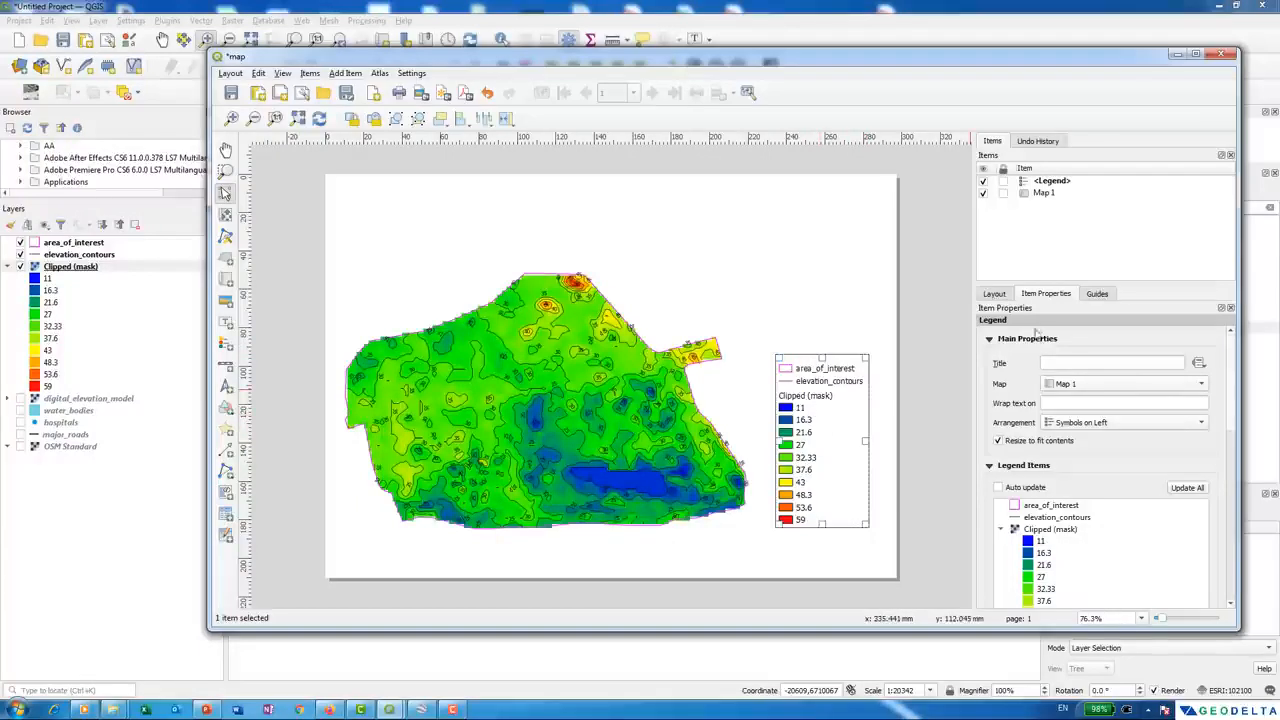
left_click(1060, 366)
type("Legend")
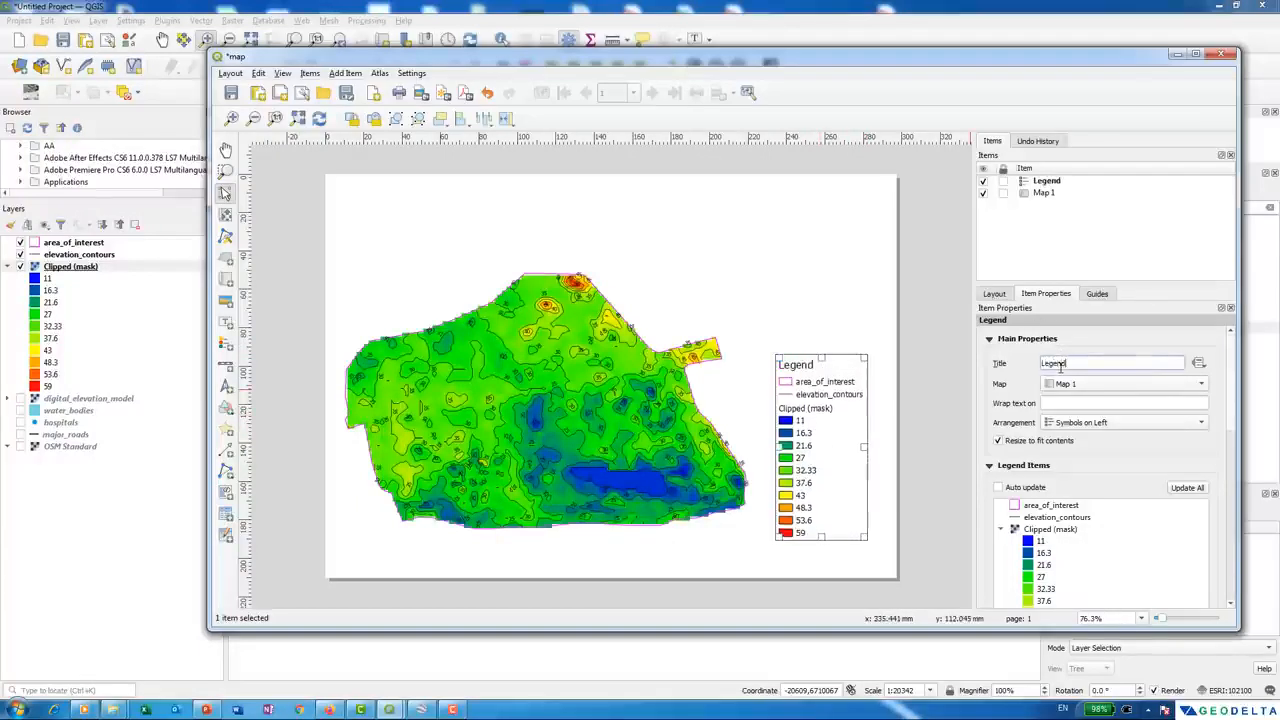
- Move the legend slightly upward on the layout page
left_click(918, 421)
left_click(806, 371)
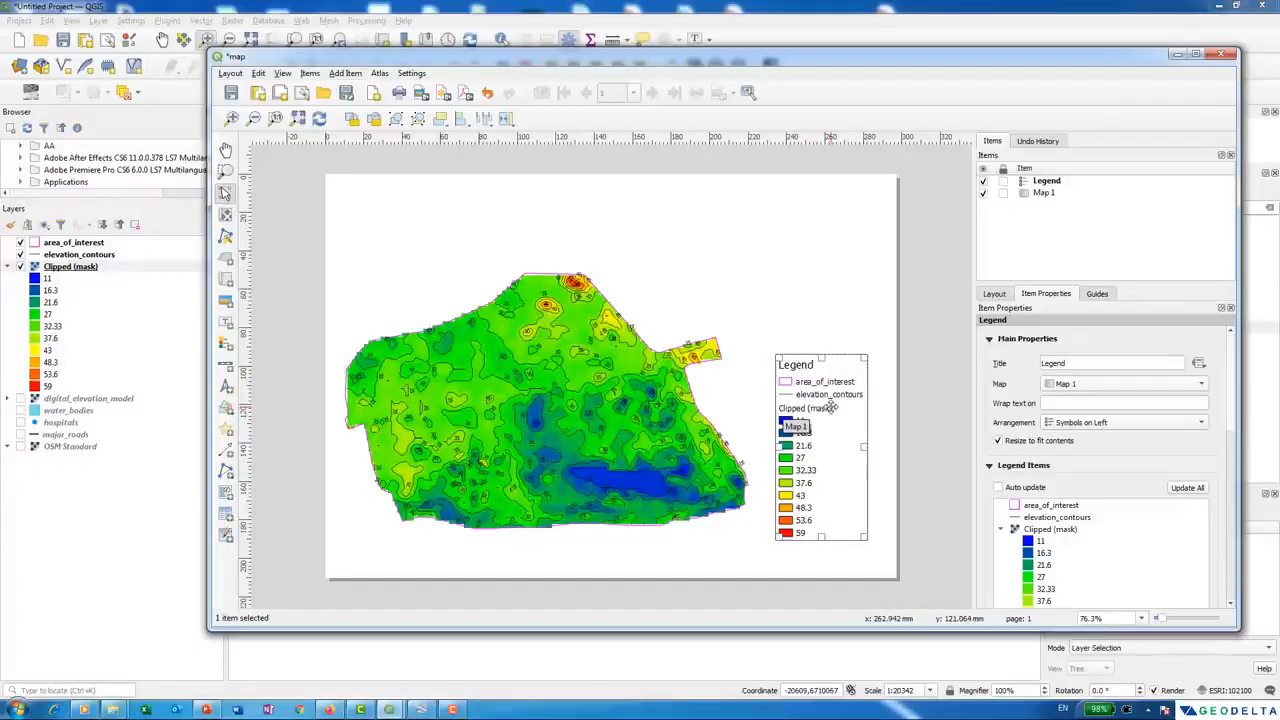
left_click_drag(825, 408, 820, 401)
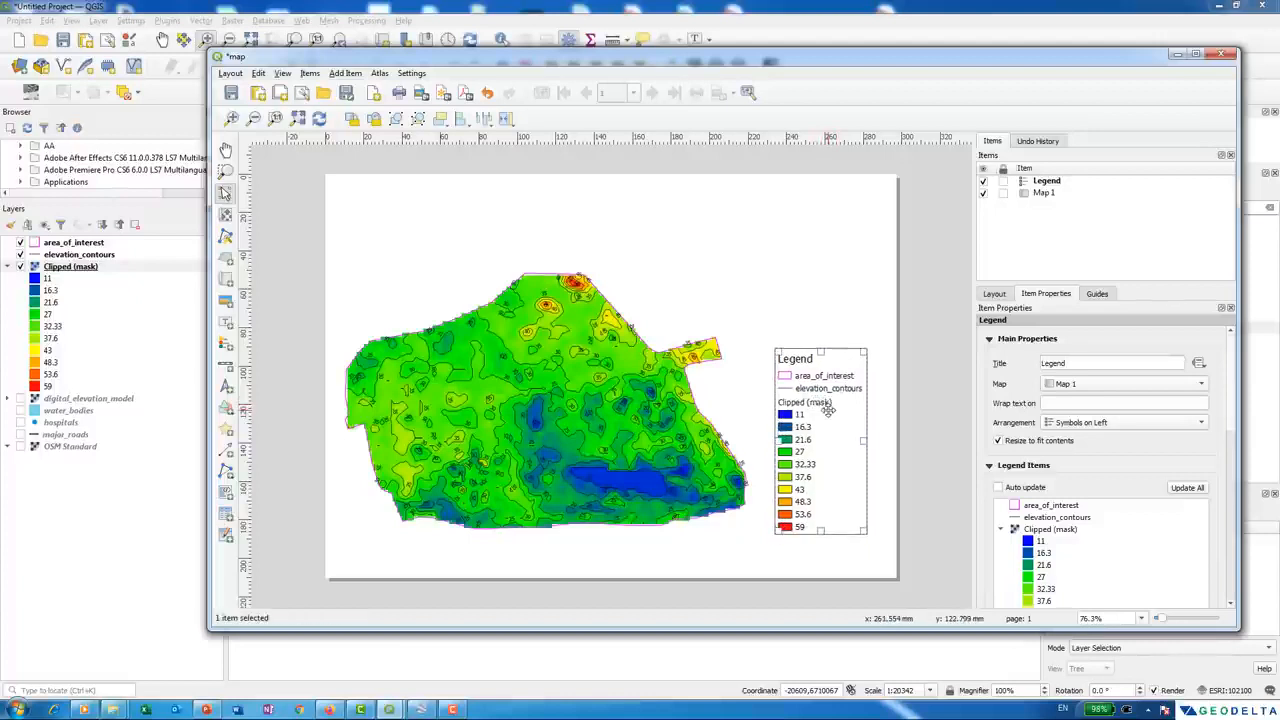
- Switch to the main project window and rename the Clipped (mask) layer as "Elevation (m)"
left_click(147, 498)
left_click(58, 266)
right_click(58, 268)
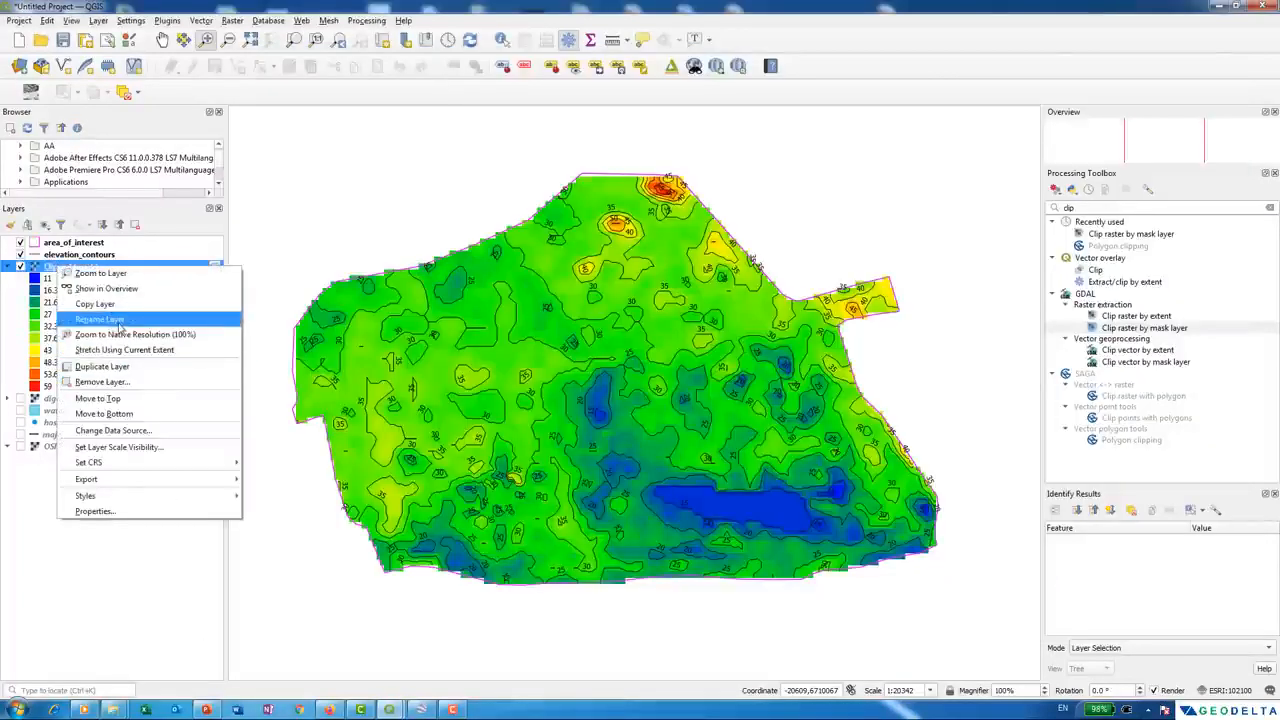
left_click(118, 326)
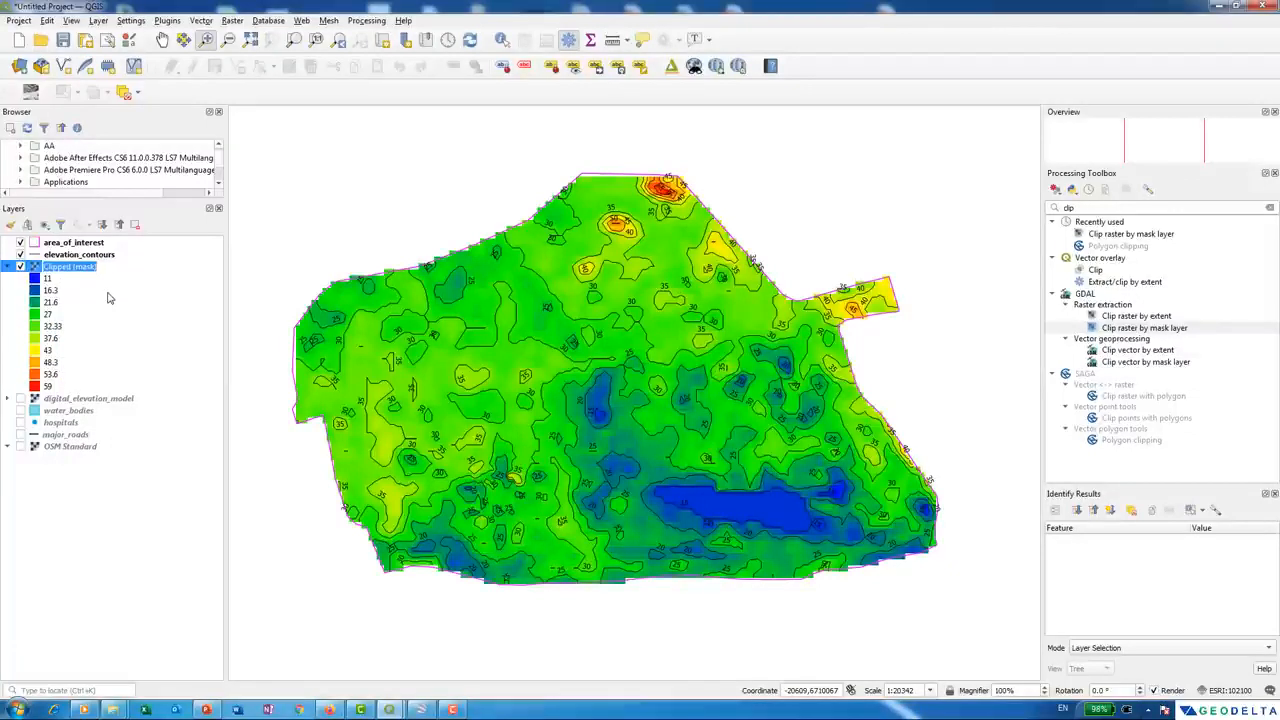
type("Elevation (m")
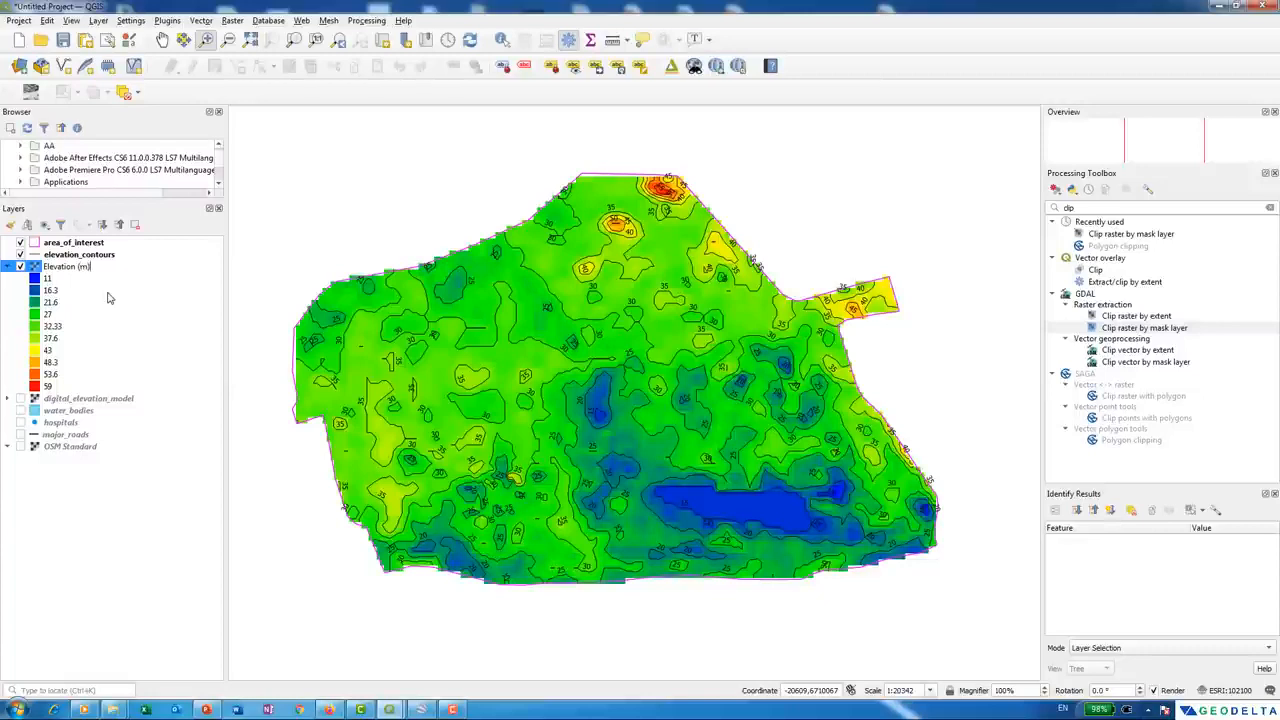
- Rename the elevation_contours layer as "Elevation Contours"
left_click(92, 257)
right_click(93, 258)
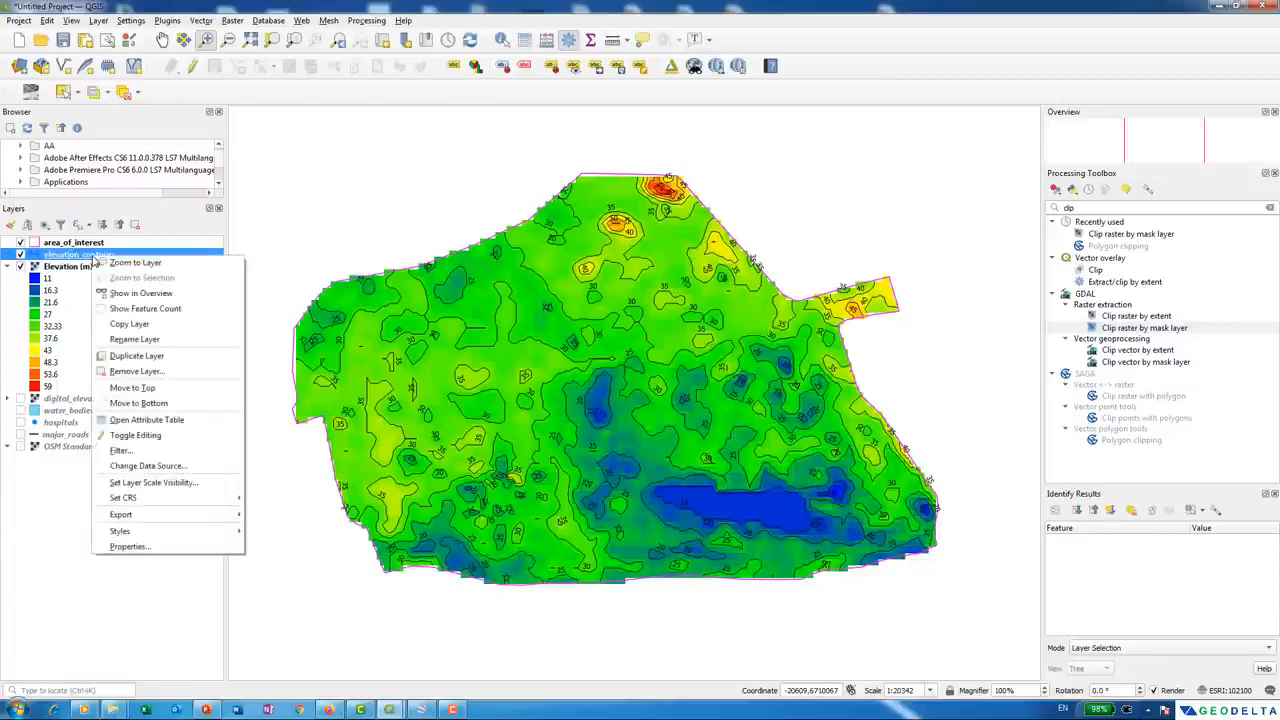
left_click(163, 344)
left_click(45, 256)
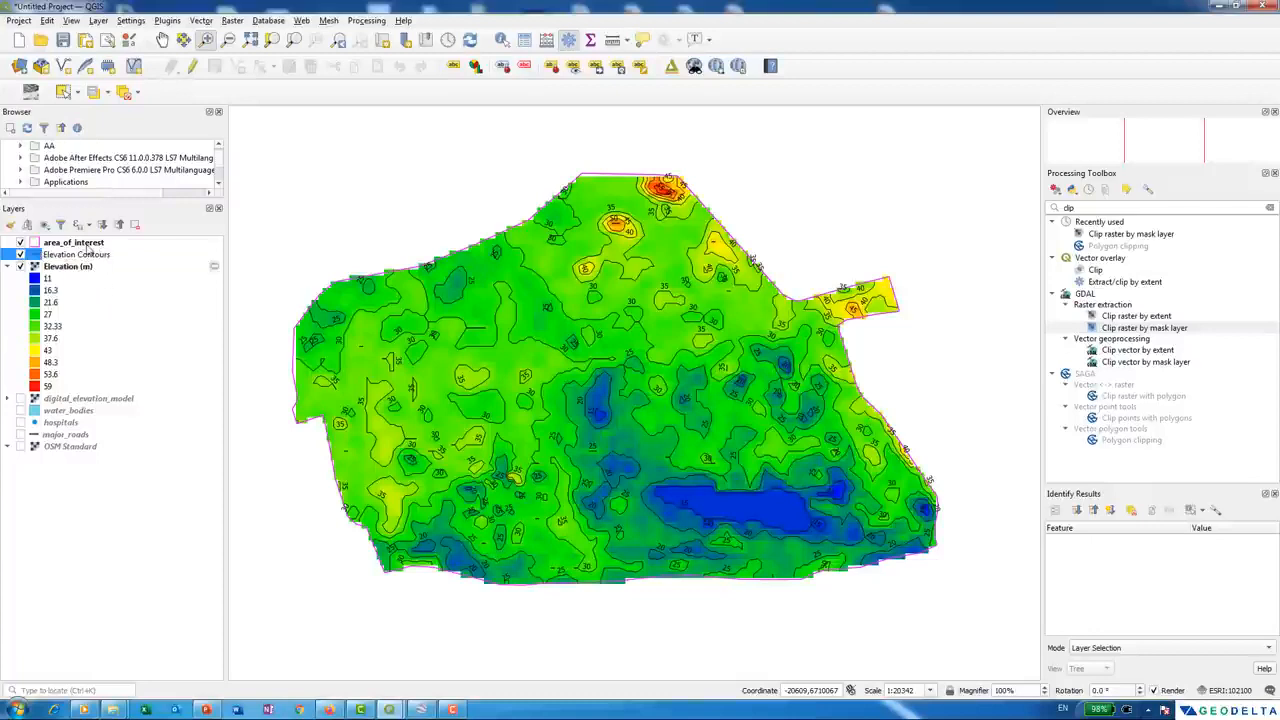
- Rename the area_of_interest layer as "Area of Interest"
left_click(87, 244)
right_click(54, 250)
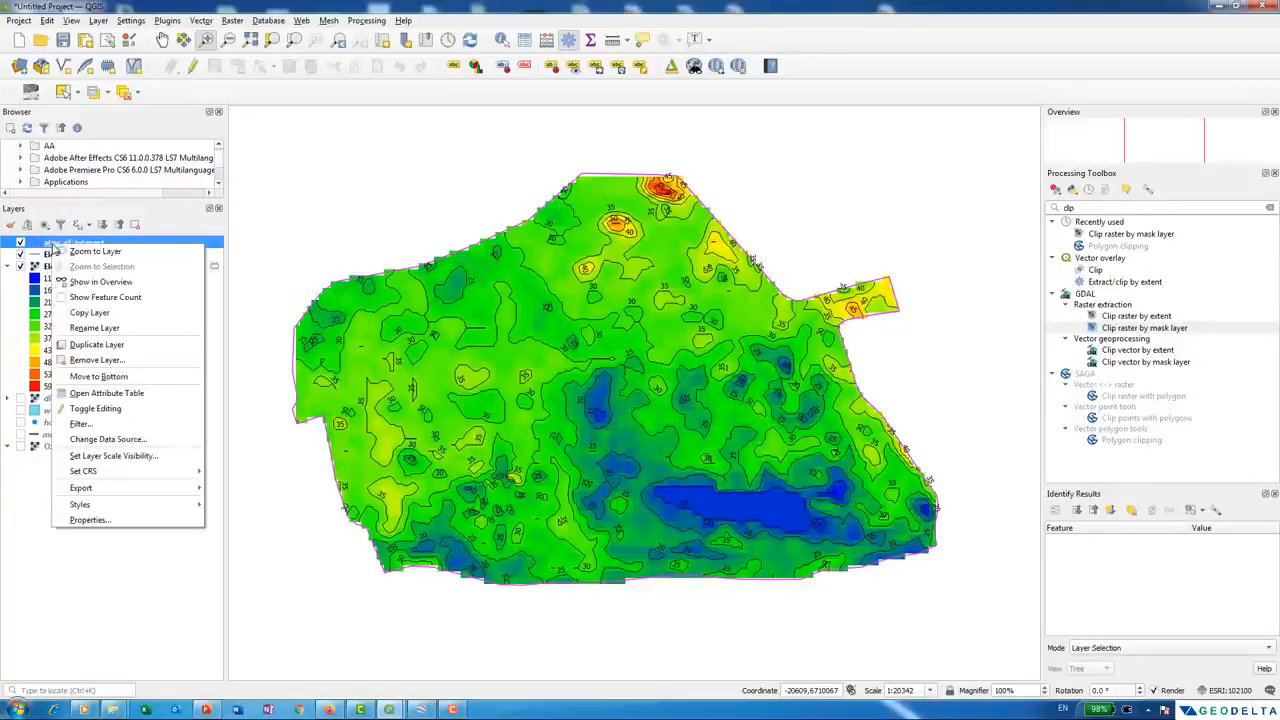
left_click(94, 328)
key("BackSpace")
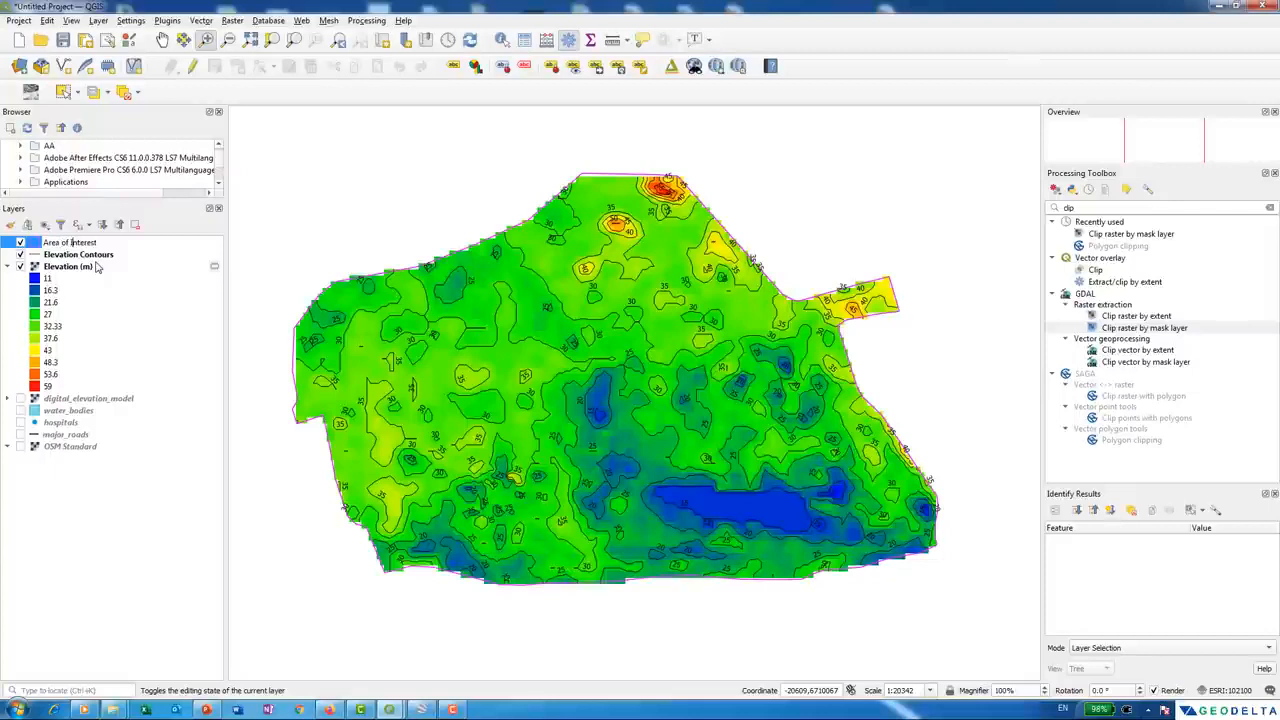
left_click(78, 543)
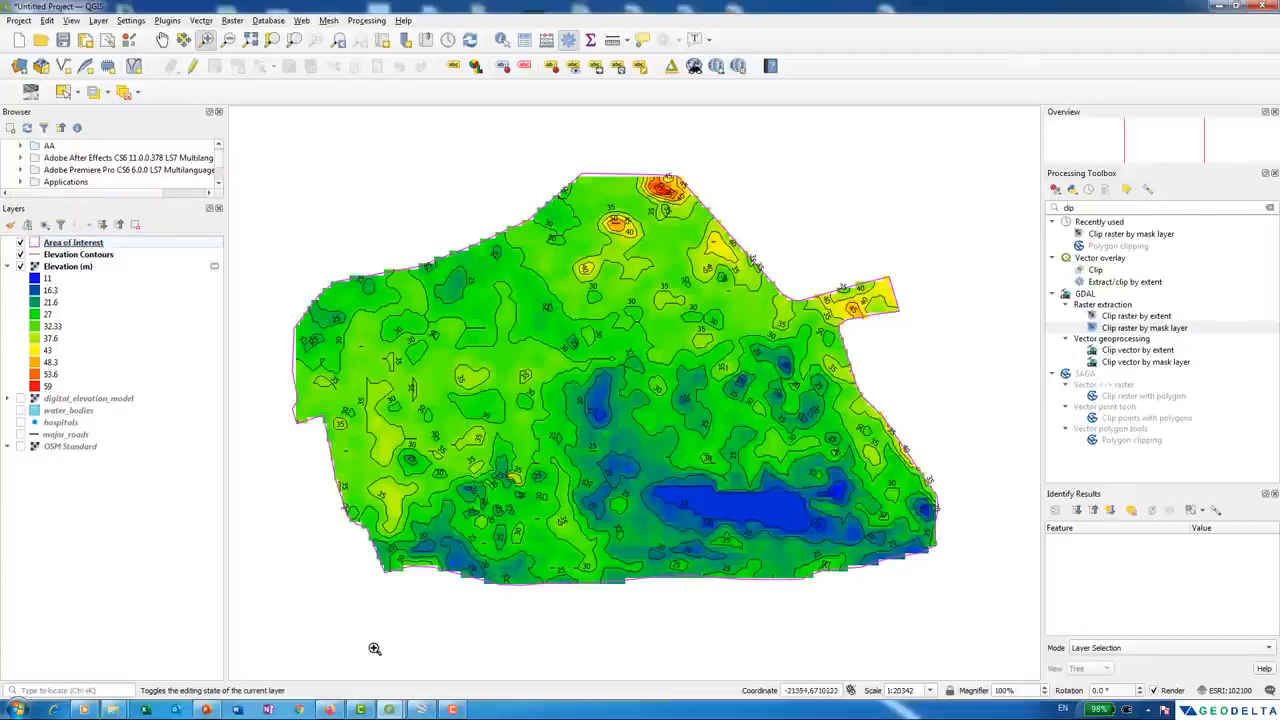
- Return to the print layout and update all legend items to match the renamed project layers
left_click(392, 709)
left_click(461, 656)
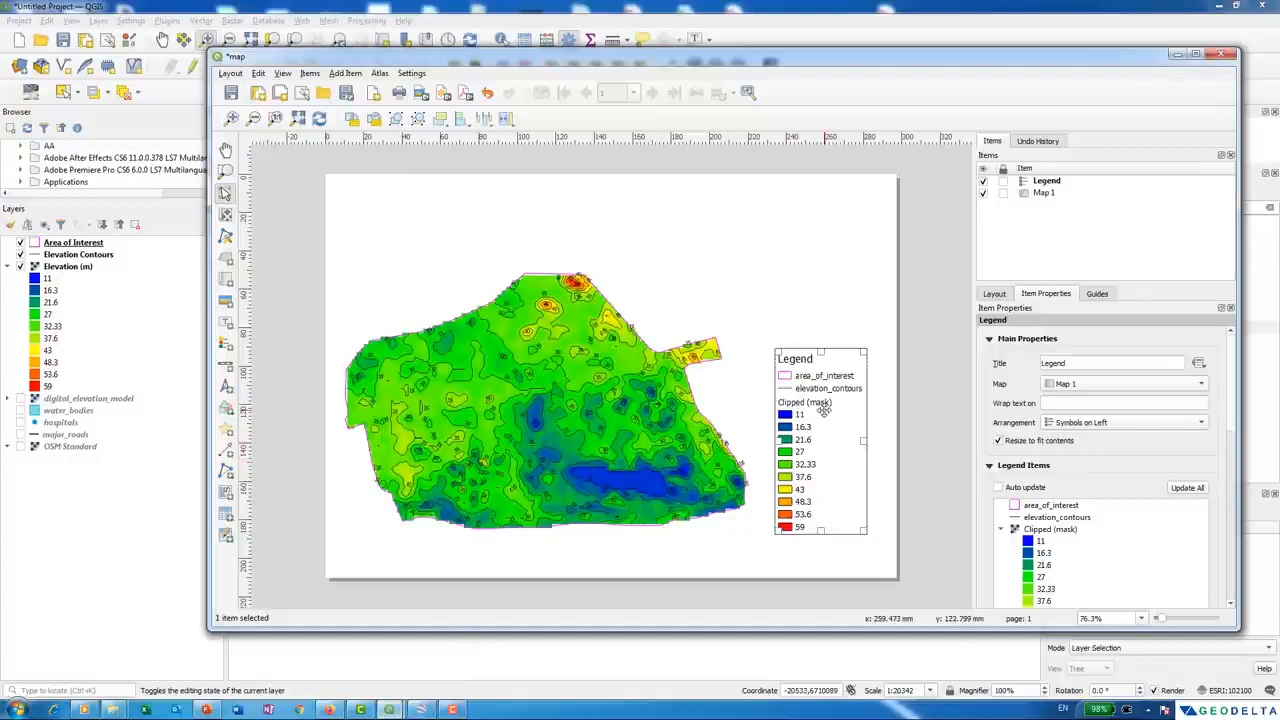
left_click(1057, 517)
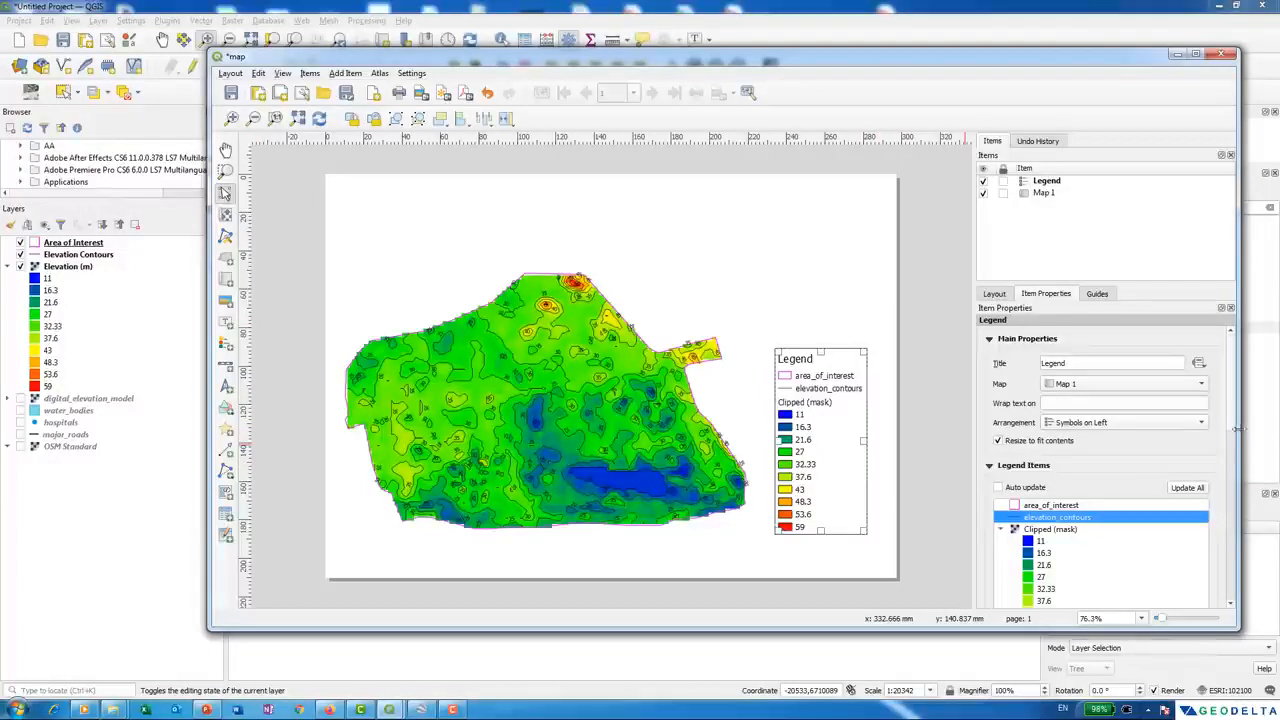
scroll(1225, 428, "down", 2)
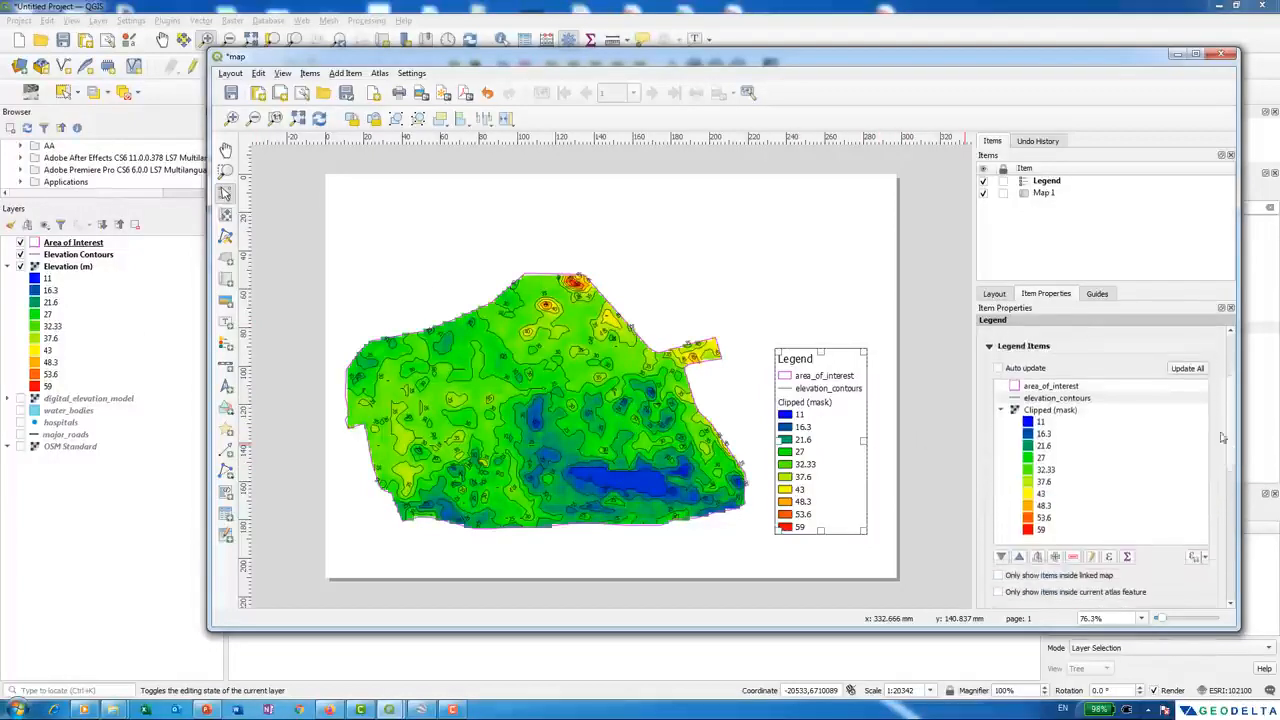
left_click(1187, 369)
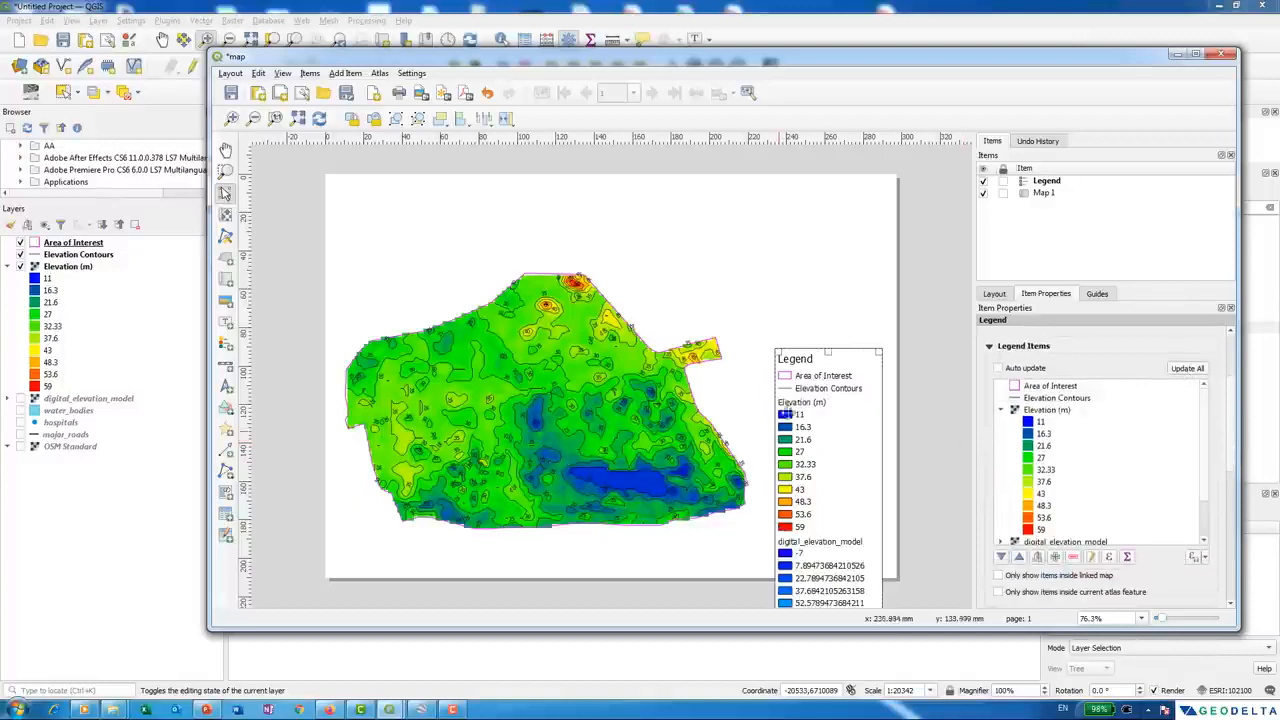
- Remove digital_elevation_model and the layers listed after it from the legend items
scroll(809, 382, "down", 1)
scroll(809, 382, "up", 1)
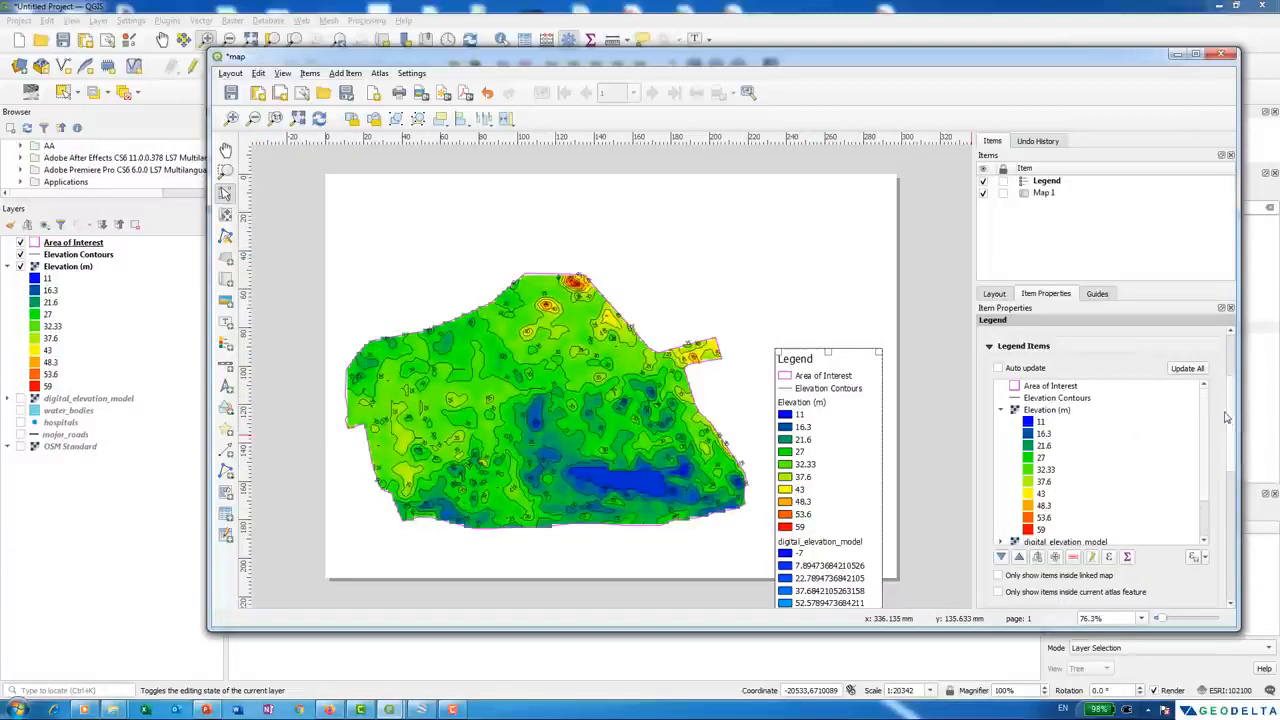
scroll(1205, 455, "down", 2)
left_click_drag(1048, 540, 1038, 494)
left_click(1072, 558)
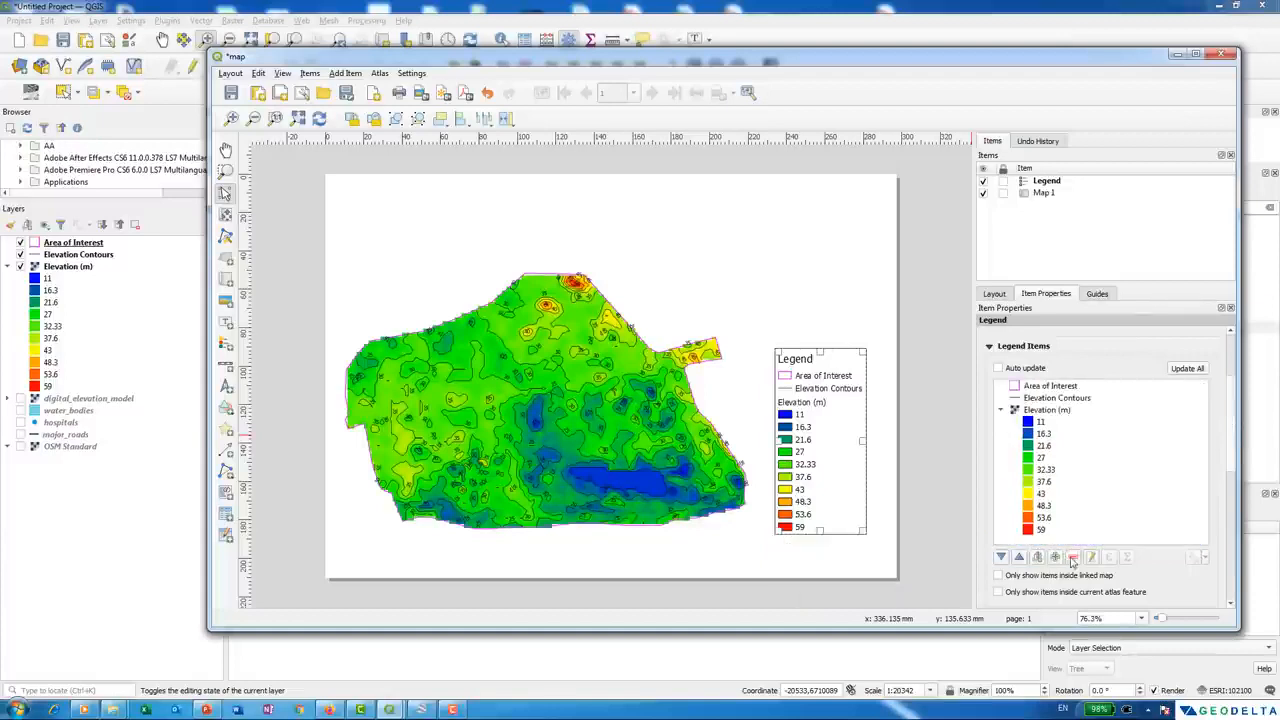
- Nudge the legend slightly down and to the right, and enable a frame around it
left_click_drag(831, 417, 806, 436)
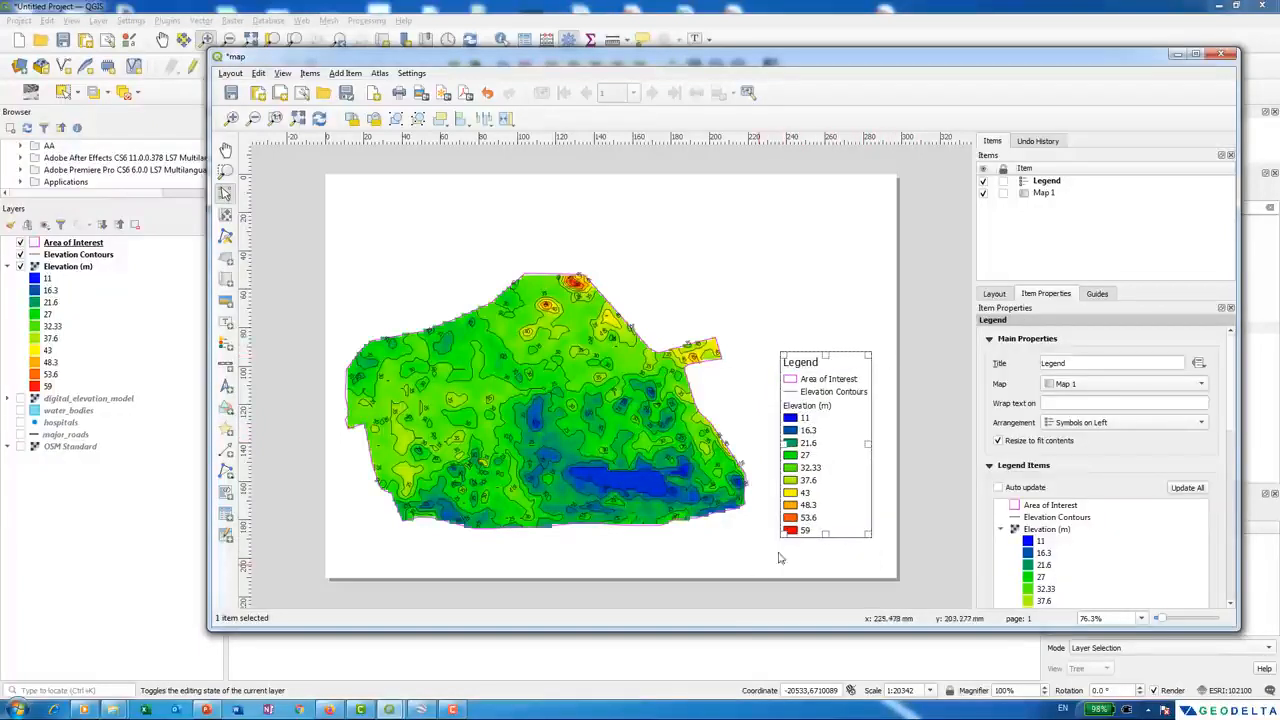
left_click_drag(1236, 395, 1238, 517)
left_click(1002, 494)
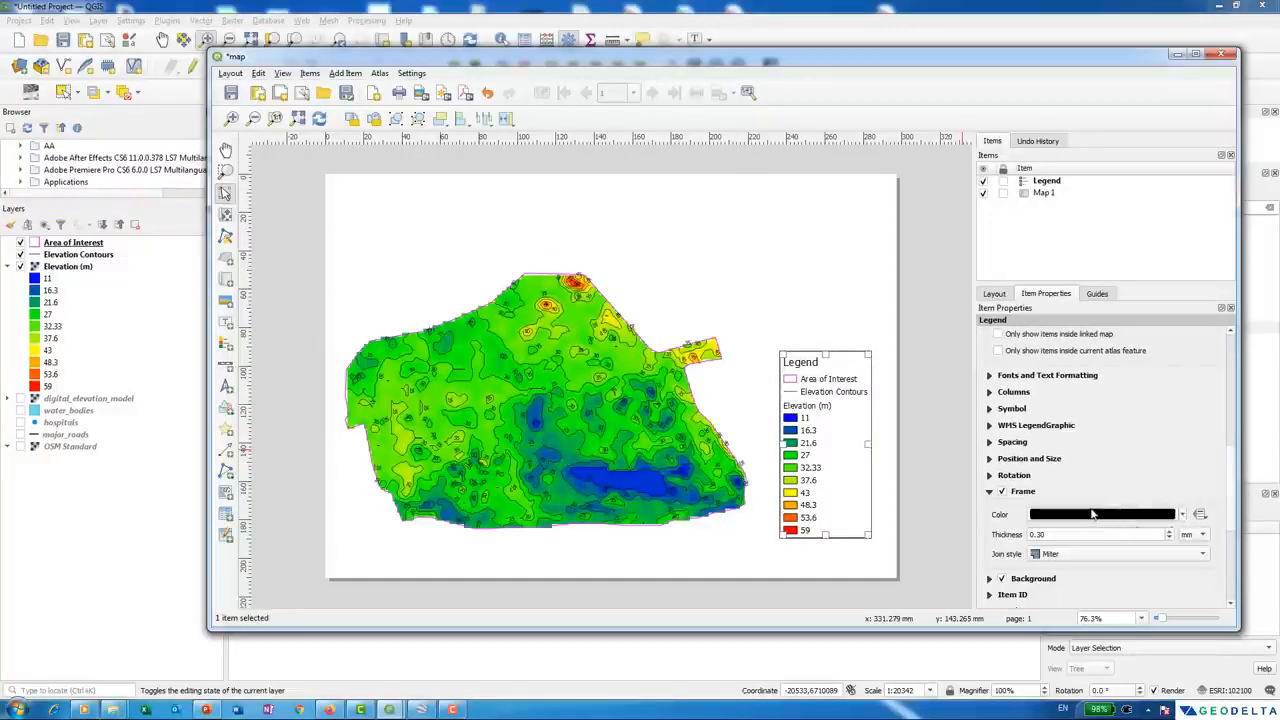
- Move the framed legend slightly up and to the left on the layout page
left_click(875, 550)
left_click(834, 474)
left_click_drag(835, 474, 813, 449)
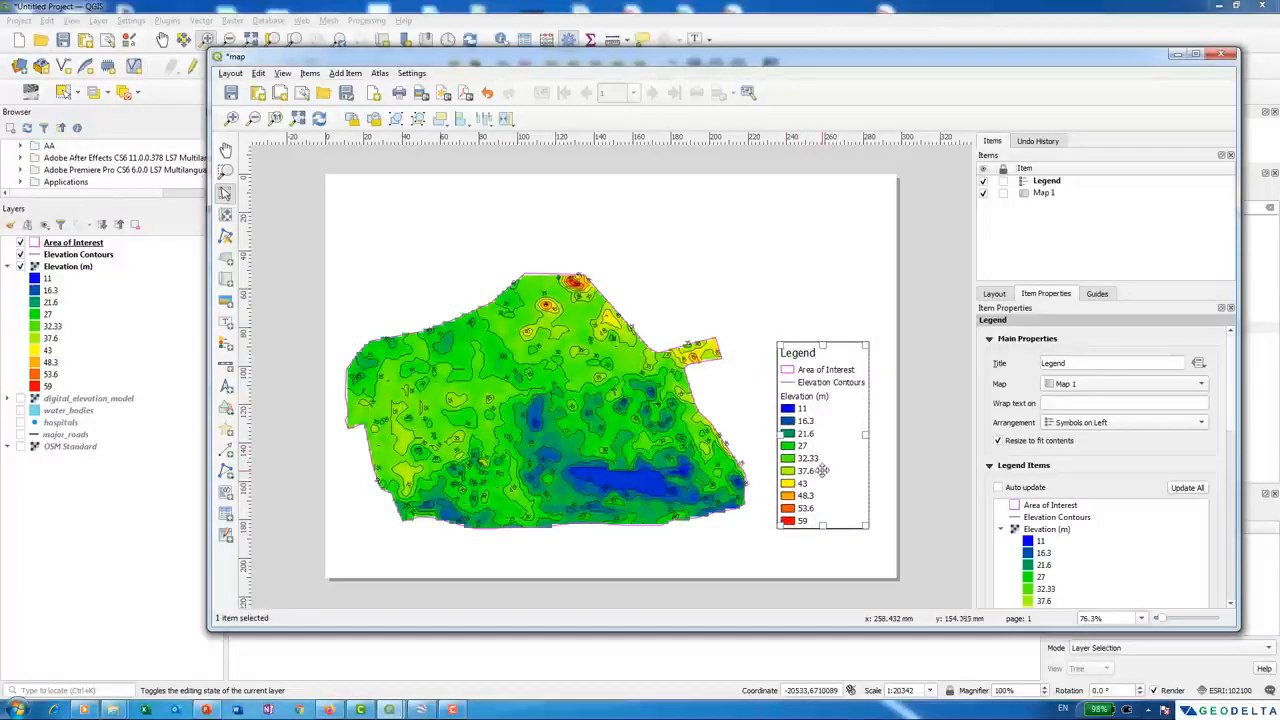
left_click(906, 484)
- Add a north arrow in the upper-right corner of the layout page
left_click(306, 78)
mouse_move(283, 80)
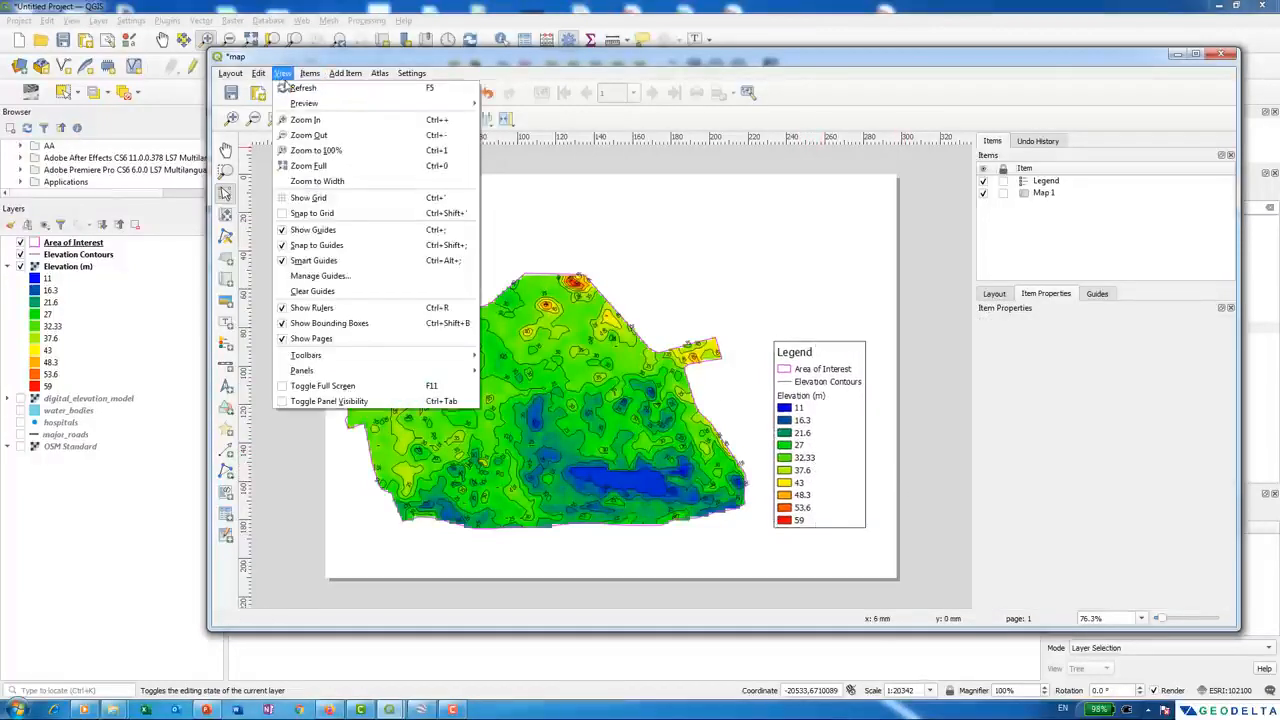
mouse_move(345, 75)
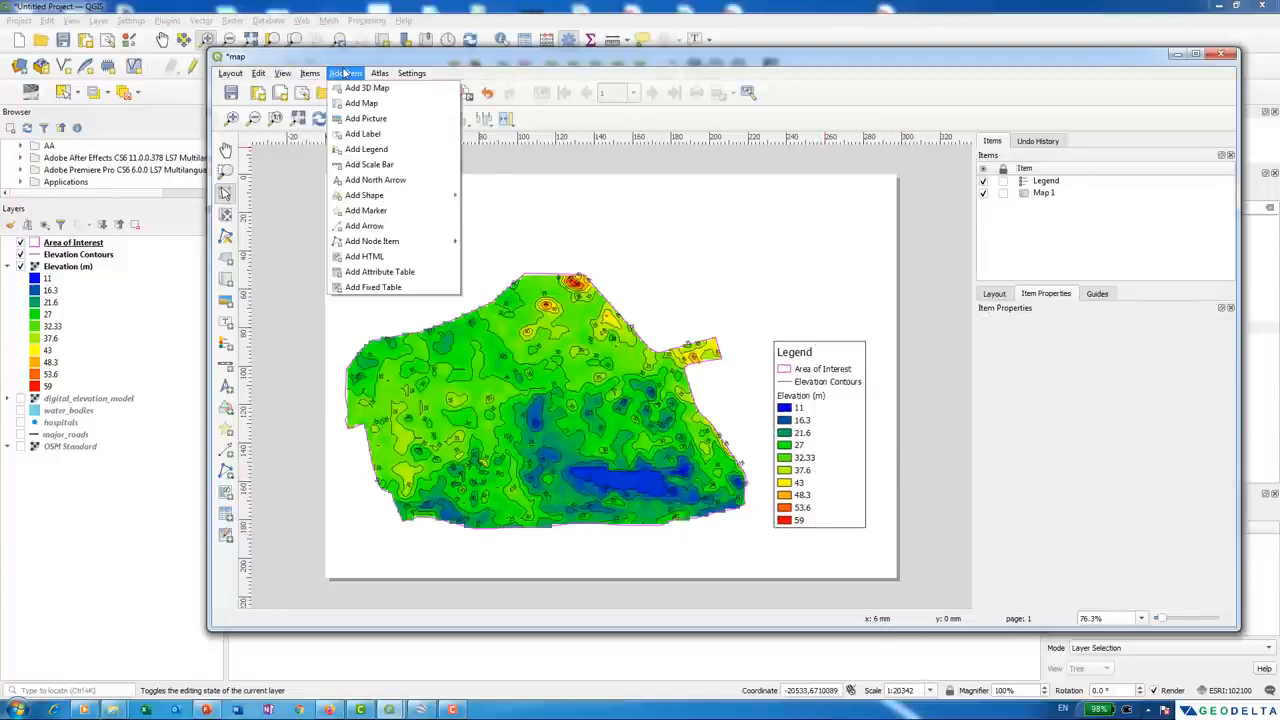
left_click(383, 141)
left_click_drag(841, 190, 875, 254)
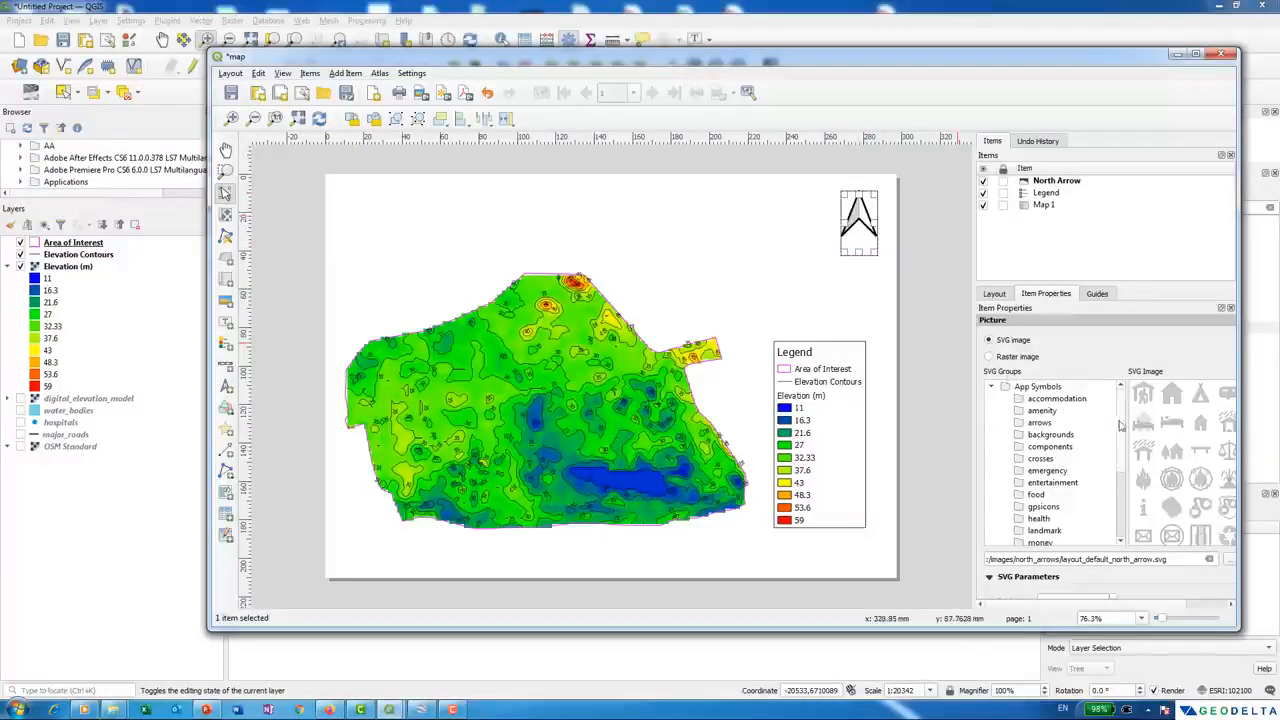
- Shrink the north arrow slightly from its lower-right corner
left_click(904, 238)
left_click(859, 217)
left_click_drag(877, 254, 870, 238)
left_click(918, 241)
- Move the legend closer to the right edge of the page and slightly upward
left_click(828, 344)
left_click_drag(828, 344, 844, 336)
left_click(930, 440)
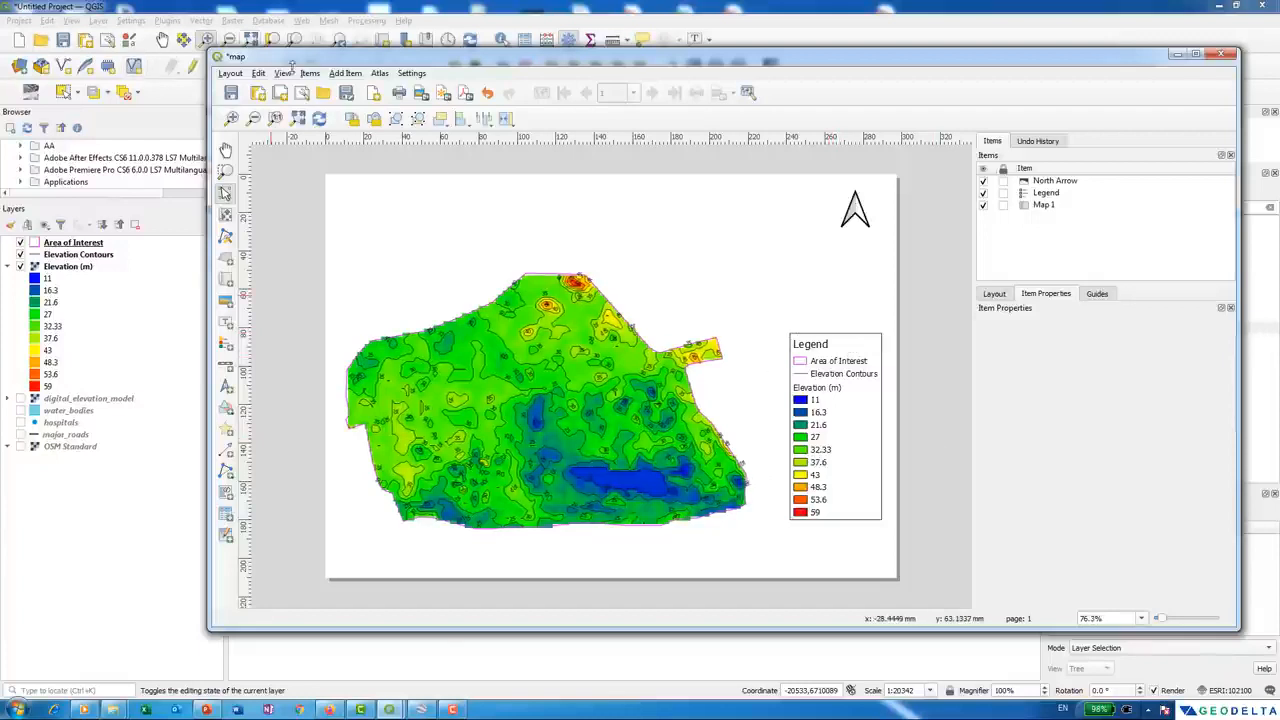
- Add a scale bar below the map in the page's lower-left corner and nudge it slightly upward
left_click(345, 73)
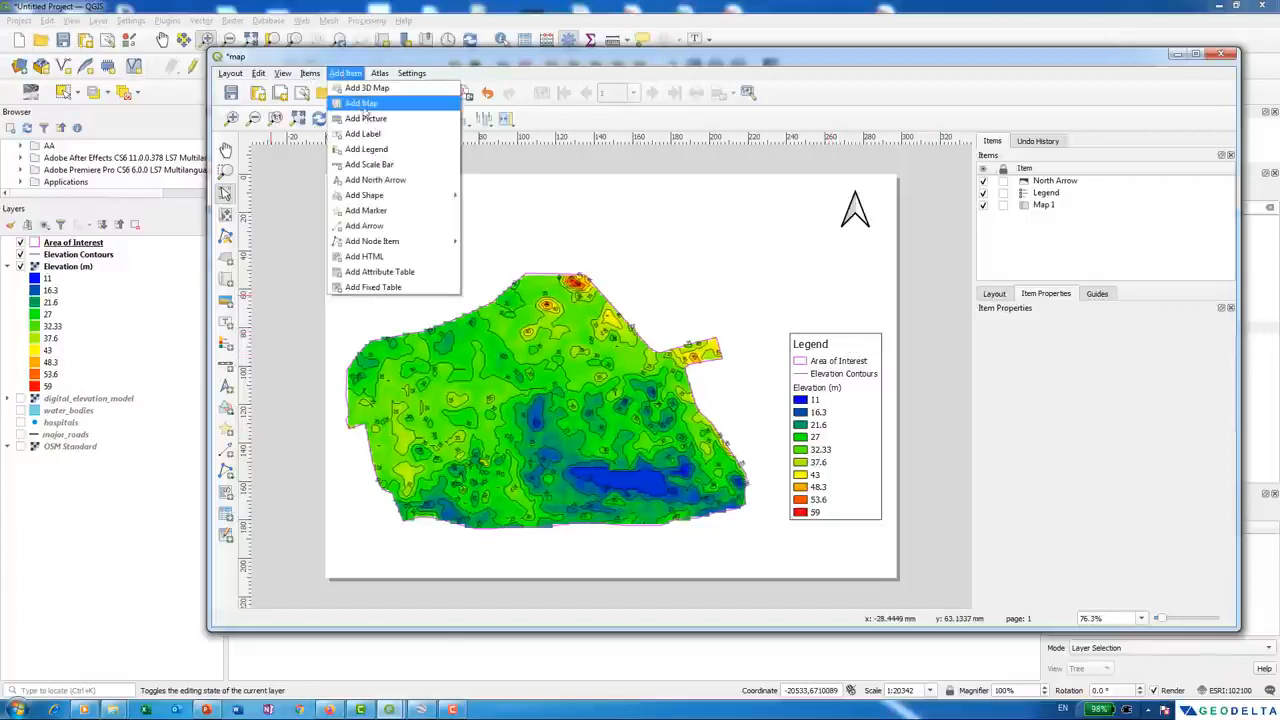
left_click(385, 172)
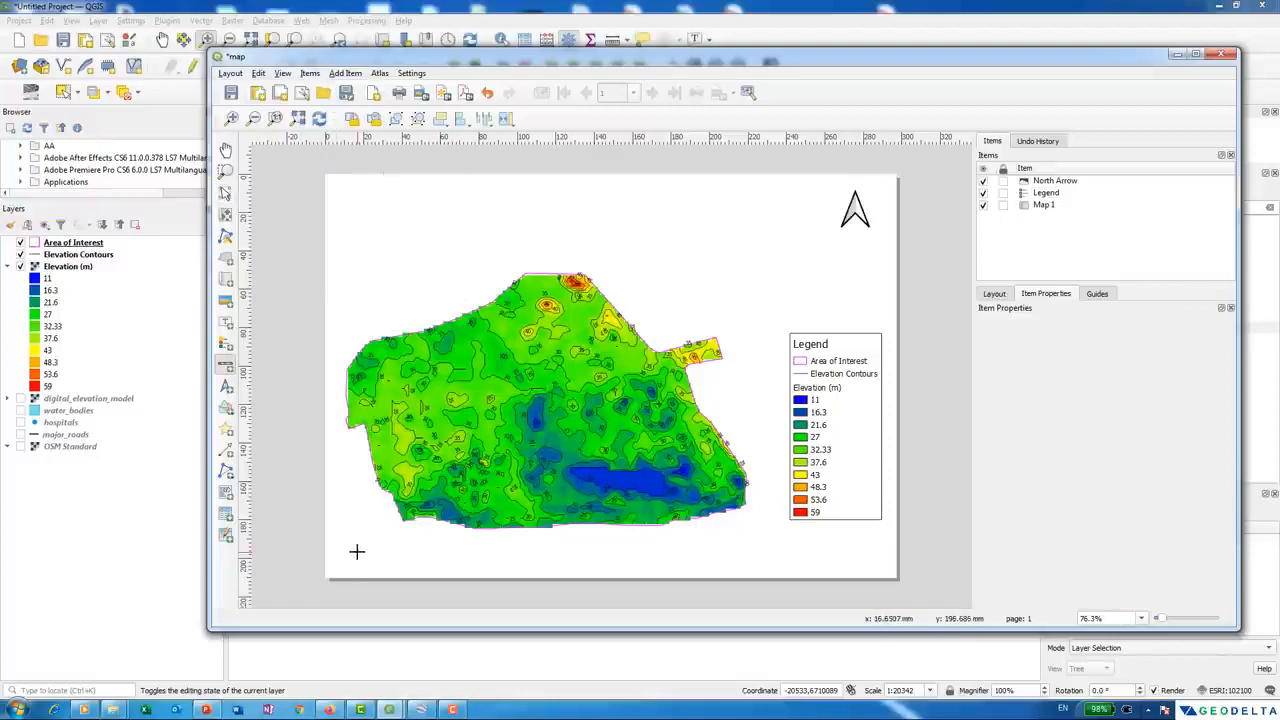
left_click_drag(350, 541, 511, 550)
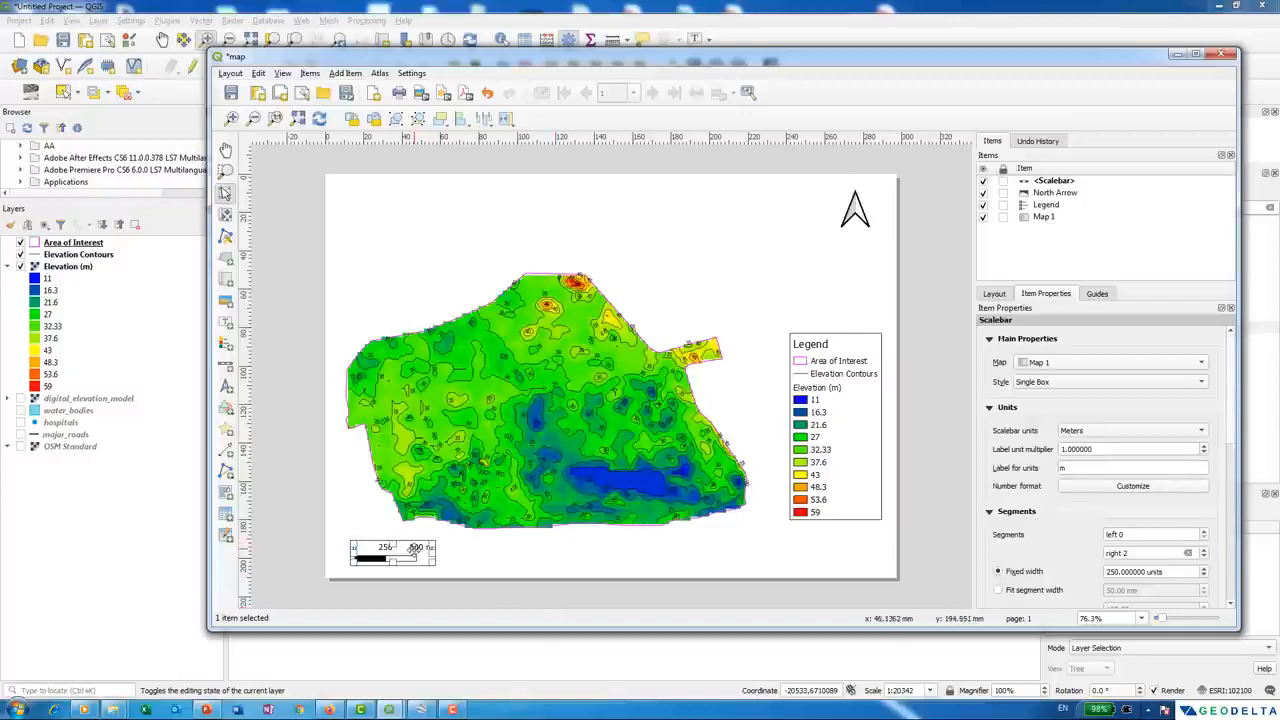
left_click_drag(414, 552, 413, 546)
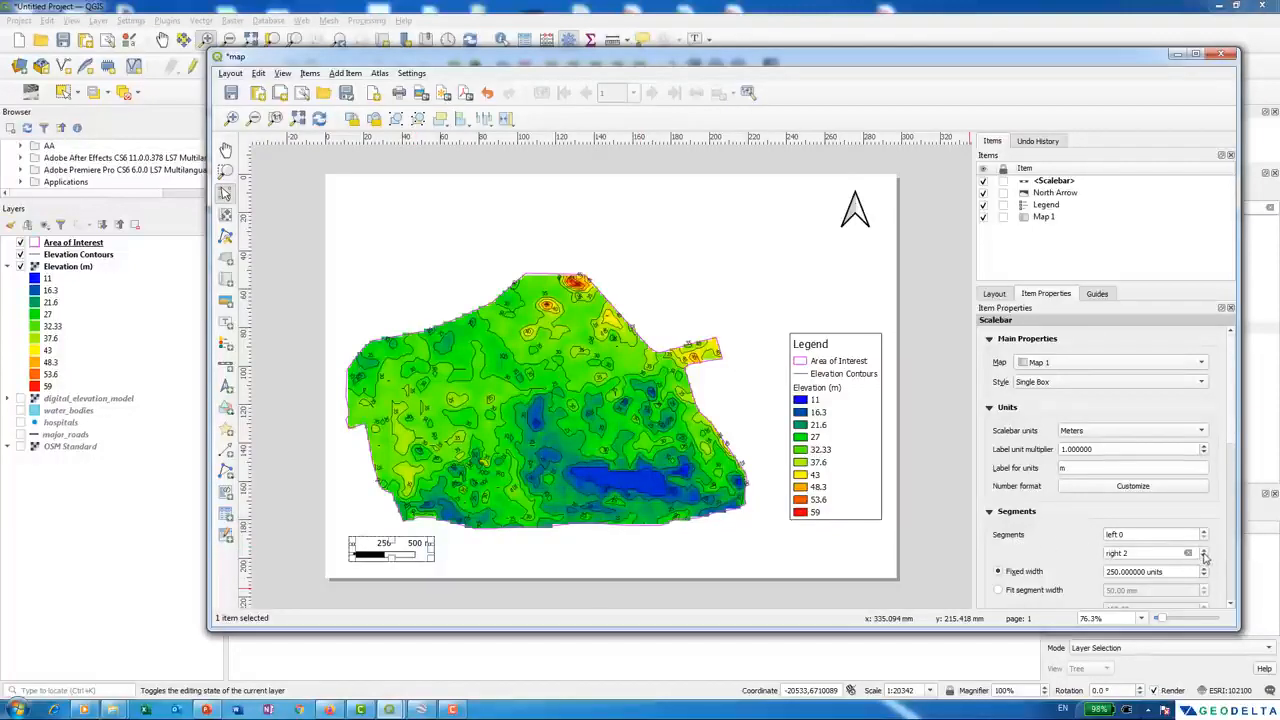
- Set the scale bar's right segments to 6
left_click(1204, 550)
left_click(1204, 550)
left_click(1204, 550)
left_click(1204, 550)
left_click(1204, 550)
left_click(1204, 556)
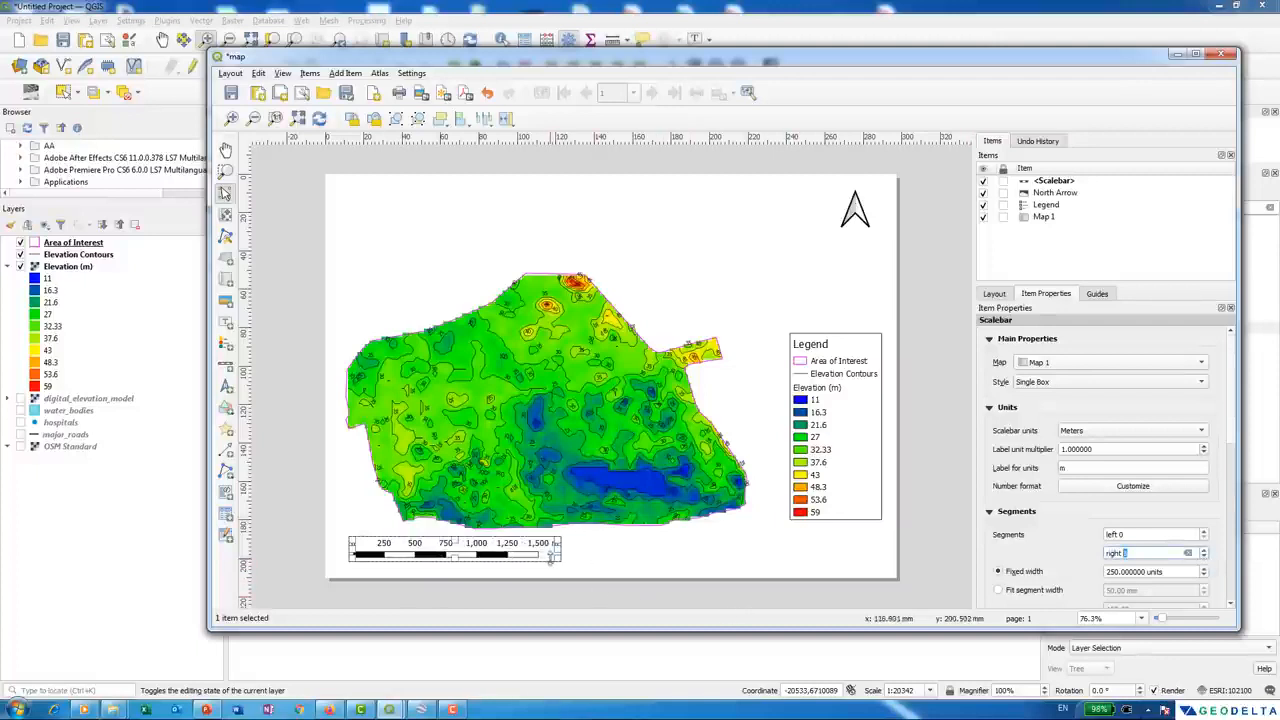
- Move the lengthened scale bar slightly down, away from the map, and clear the selection
left_click(652, 560)
left_click(522, 551)
left_click_drag(488, 548, 494, 556)
left_click(599, 568)
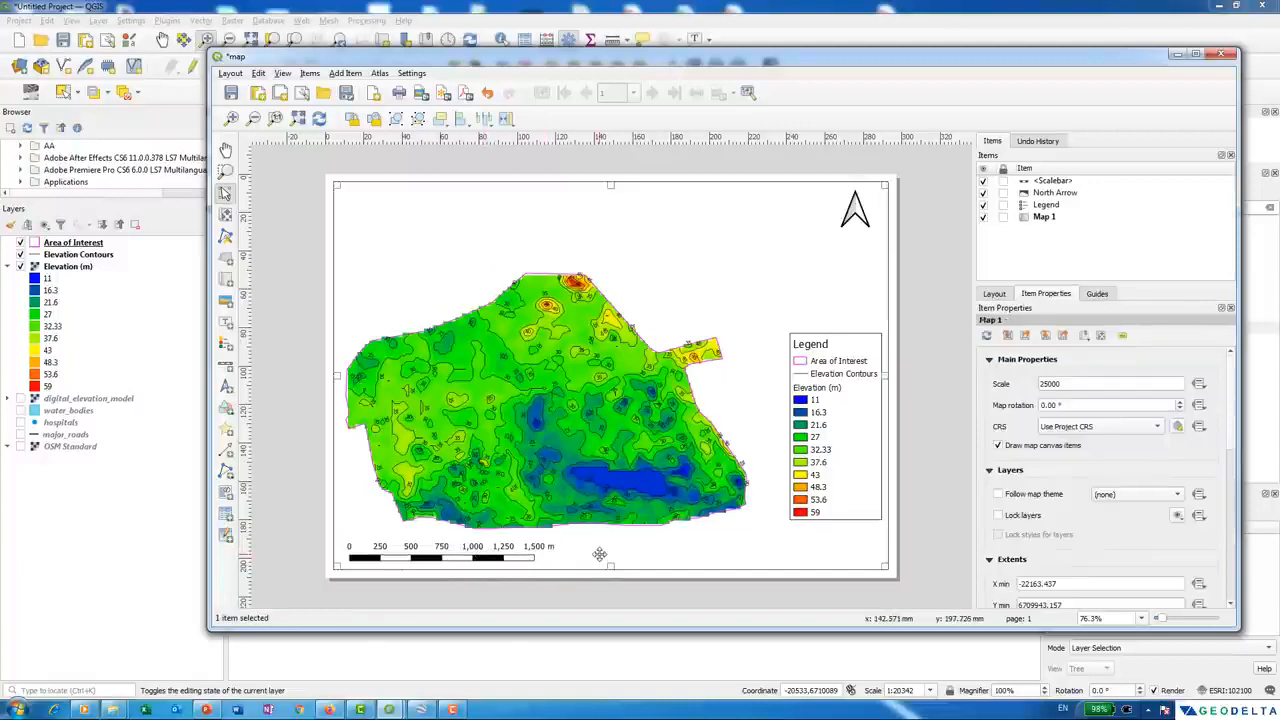
left_click(585, 594)
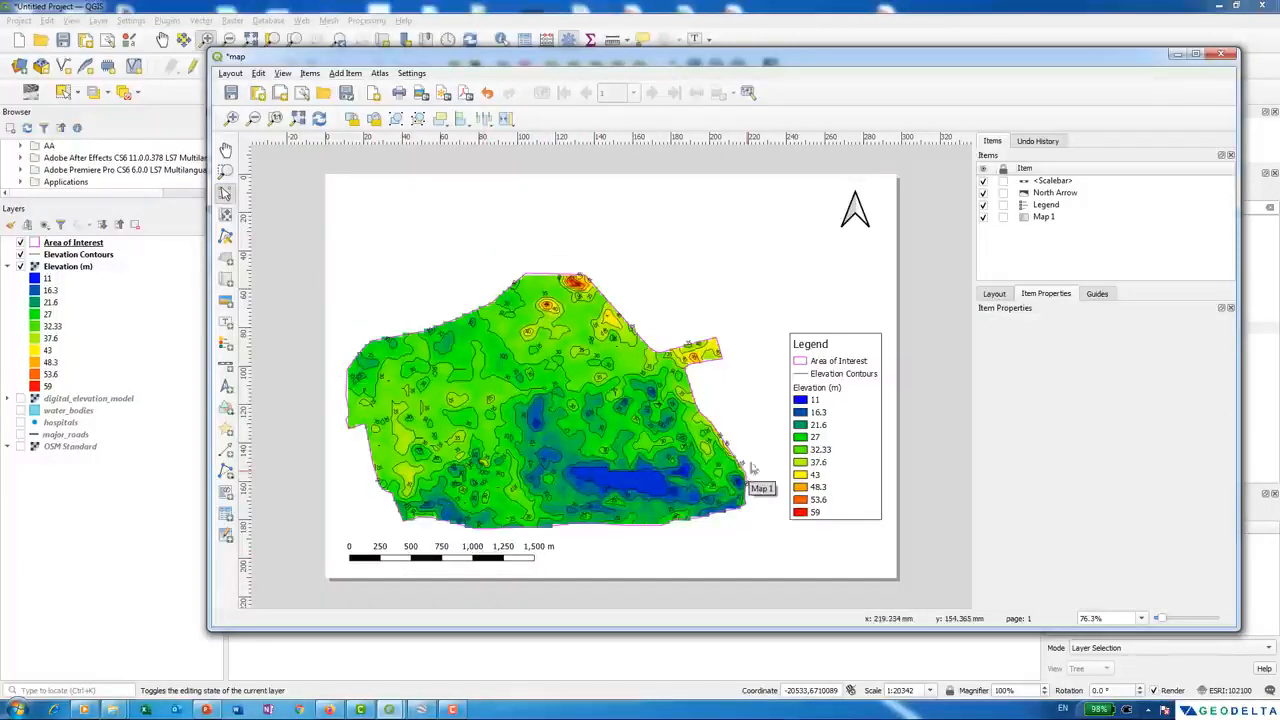
- Shift the content of Map 1 upward and slightly to the right within its frame
left_click(497, 363)
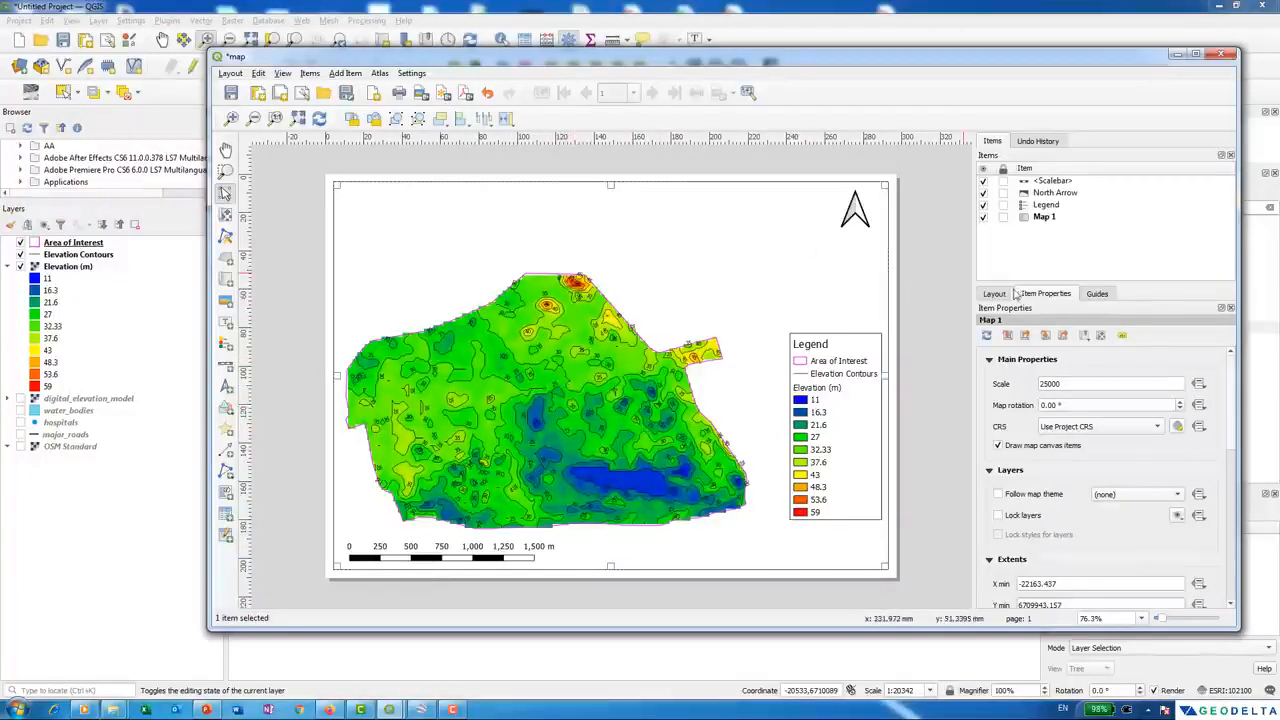
key("c")
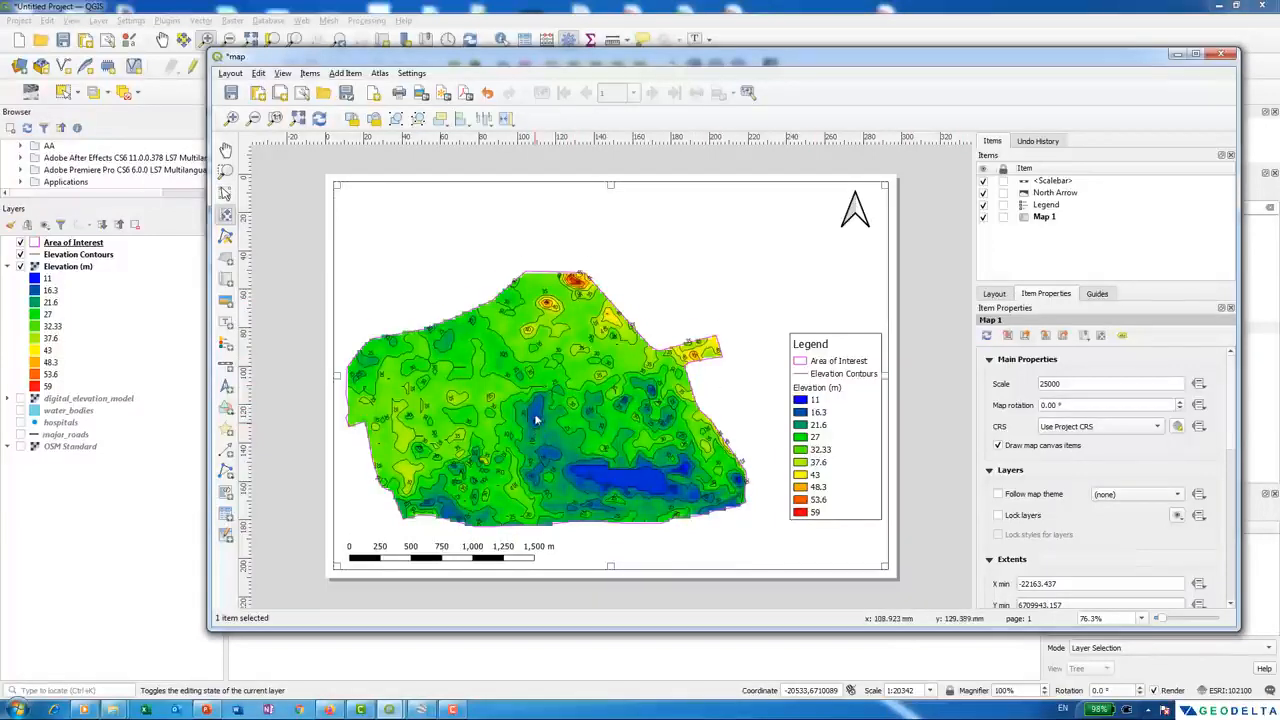
left_click_drag(536, 430, 536, 412)
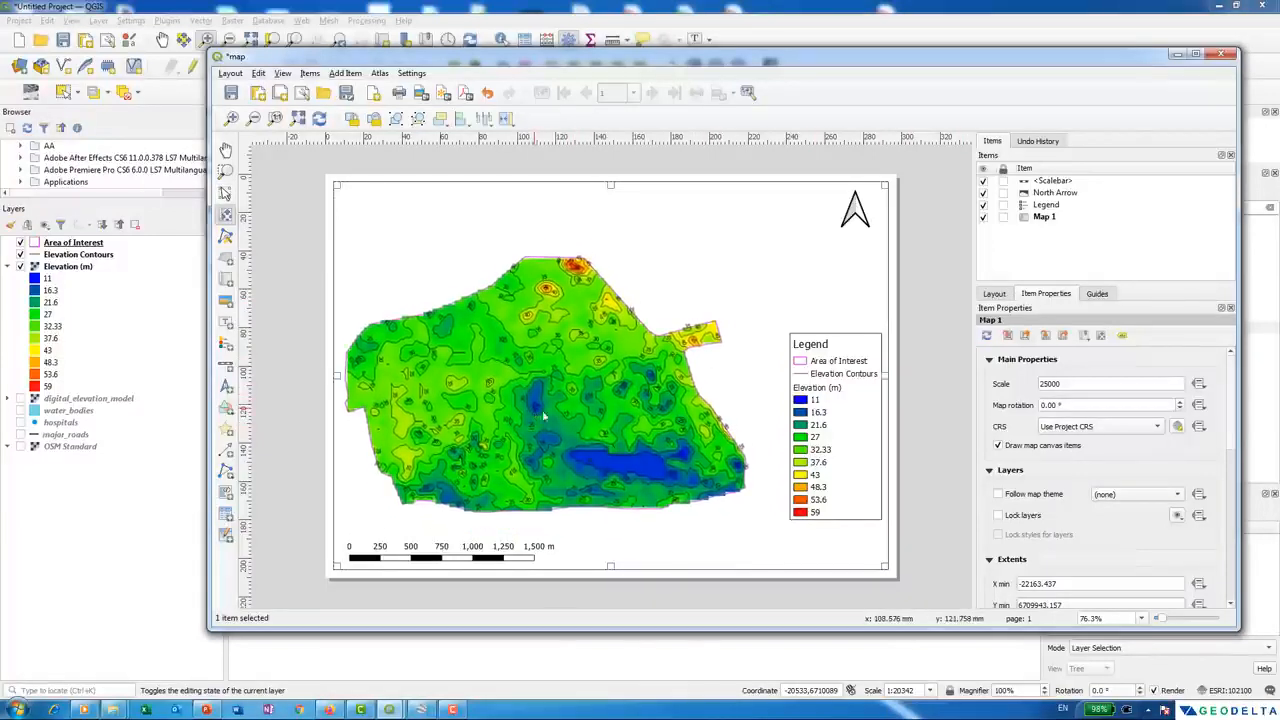
left_click_drag(487, 560, 492, 561)
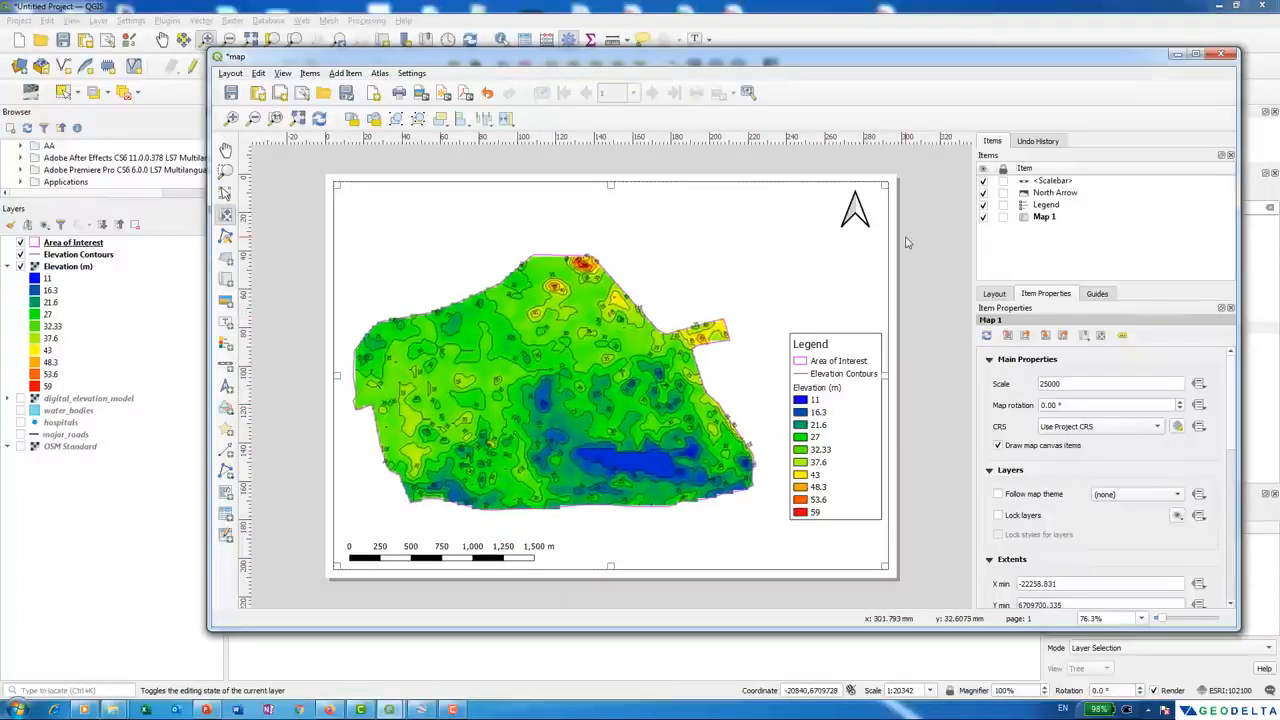
- Add a wide text label above the map, to the left of the north arrow
left_click(345, 73)
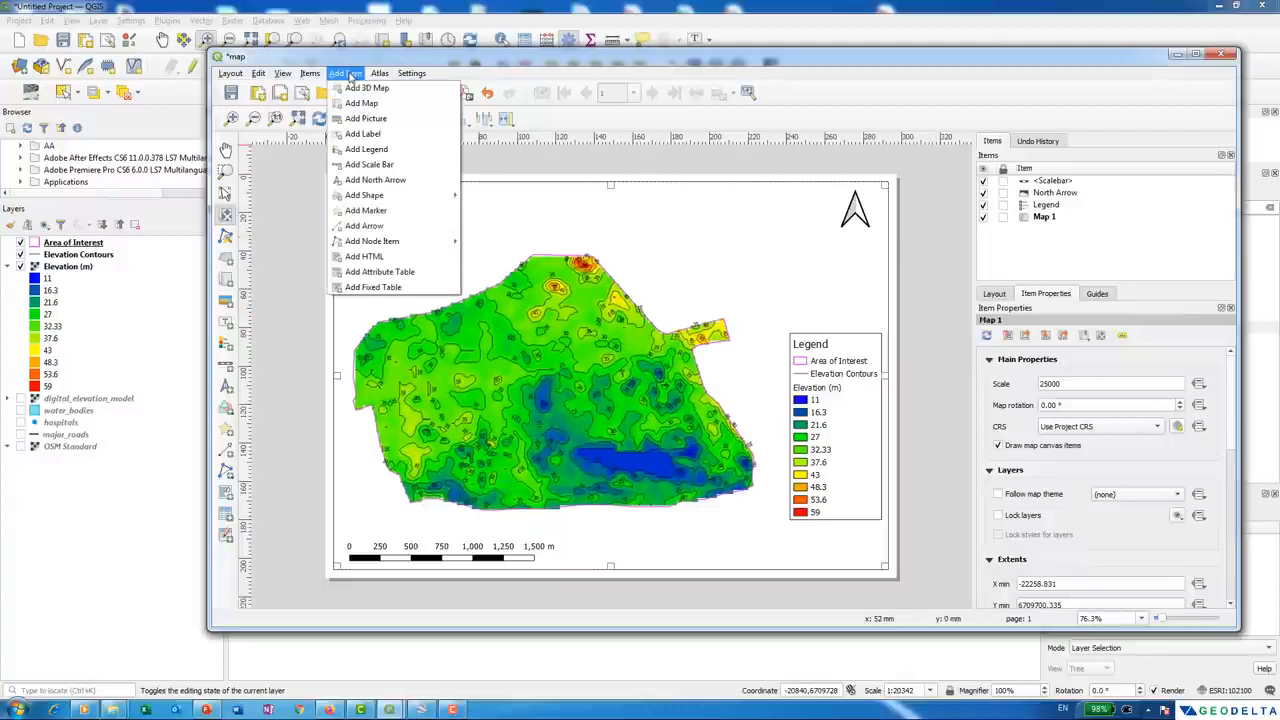
left_click(378, 134)
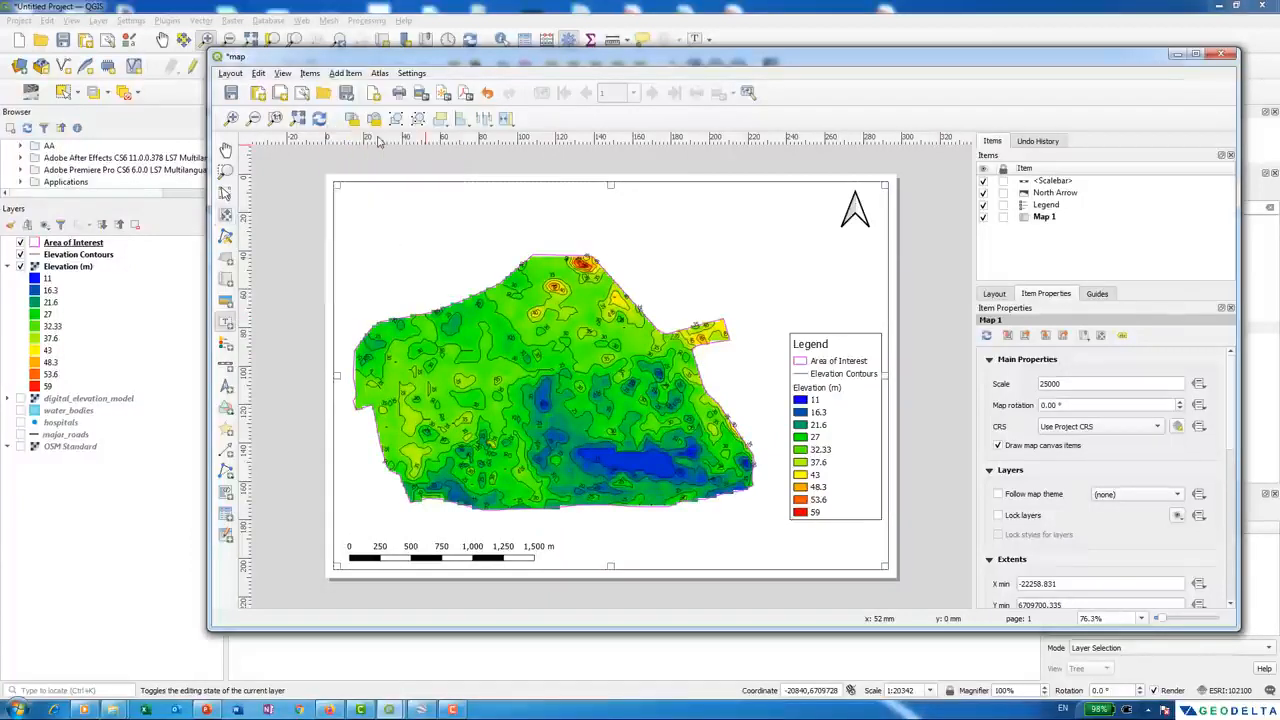
left_click_drag(485, 201, 755, 231)
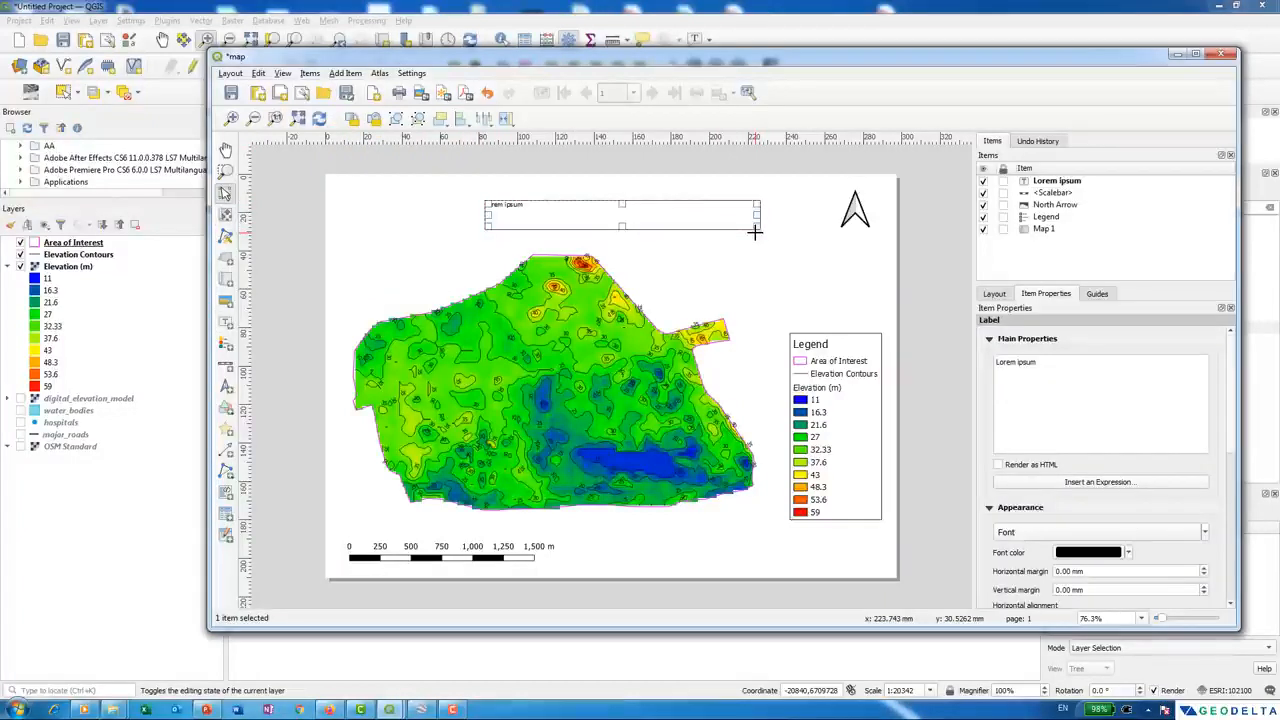
- Replace the title label's placeholder text with "Elevation Contour Map"
left_click_drag(1088, 370, 989, 362)
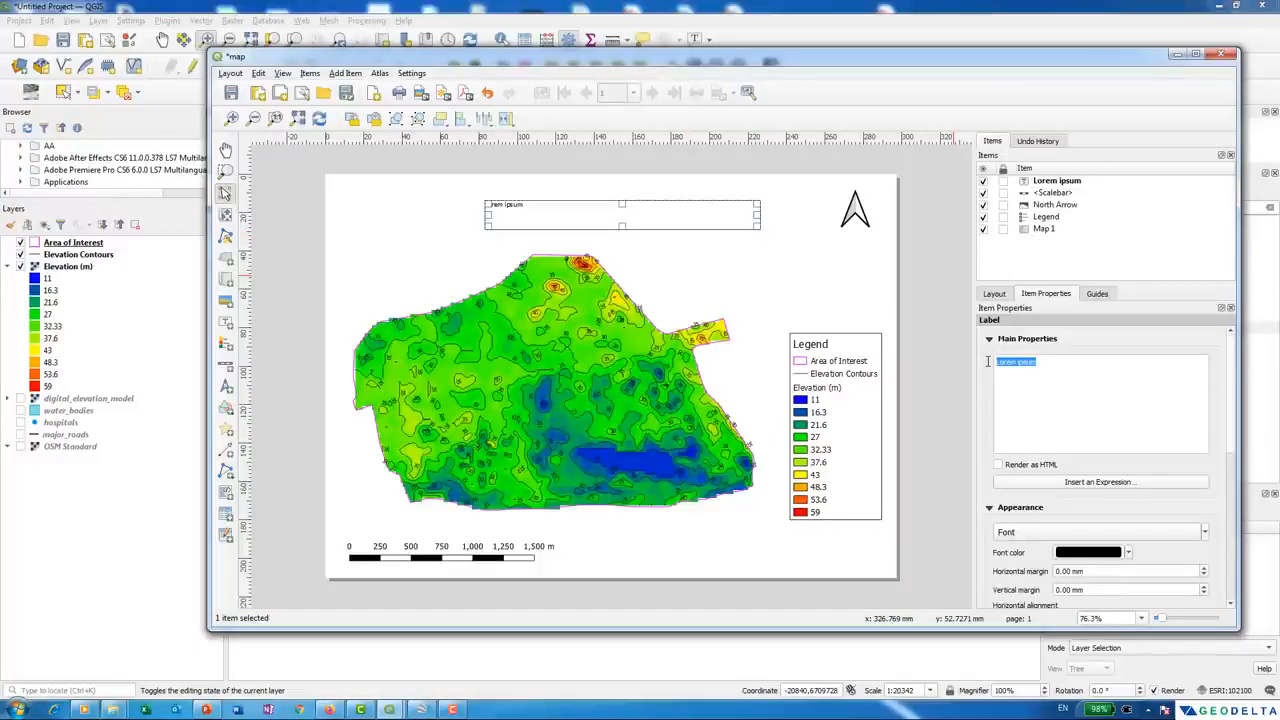
type("El")
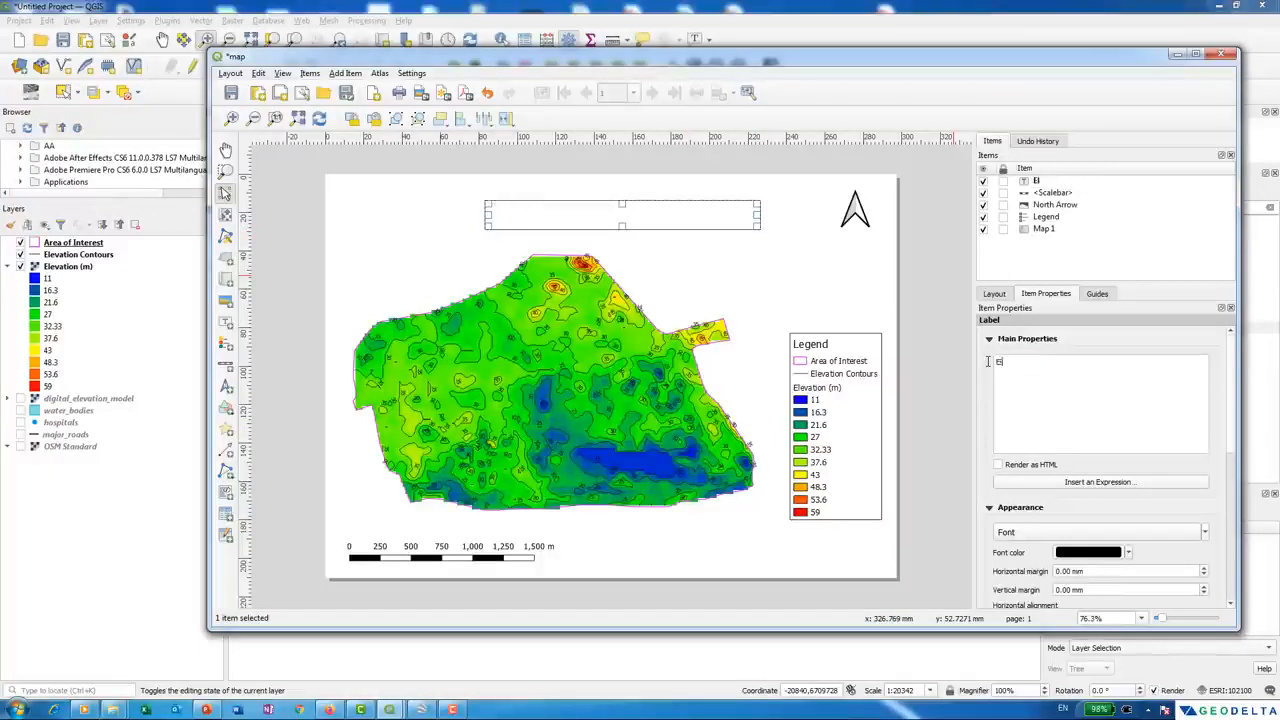
type("evation Contour")
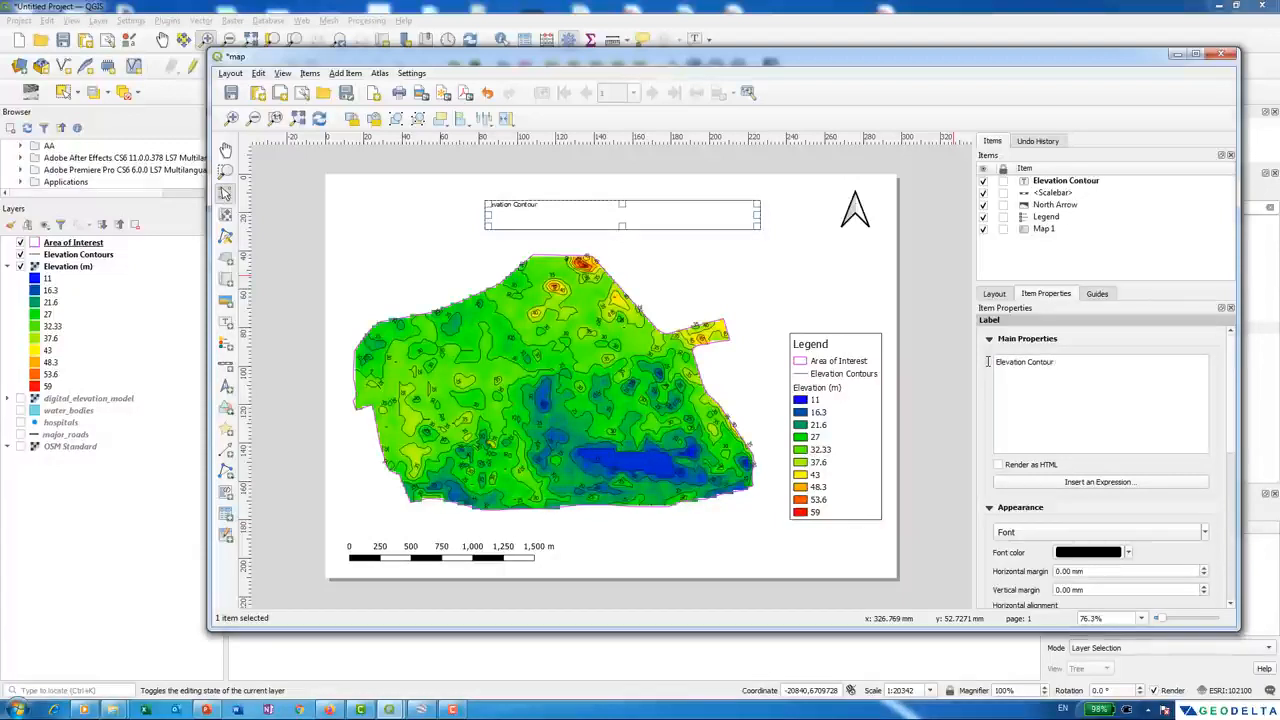
type(" Map")
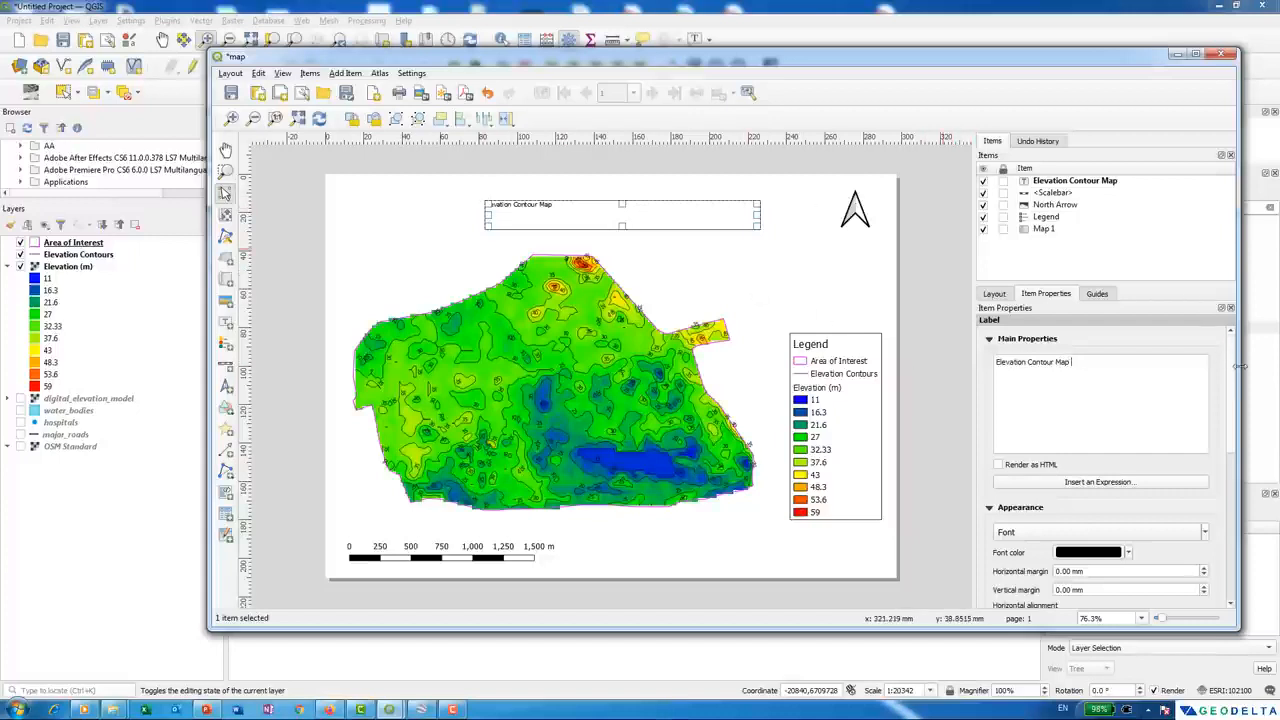
- Align the title label's text to Center horizontally and Middle vertically
scroll(1234, 420, "down", 3)
scroll(1234, 438, "down", 2)
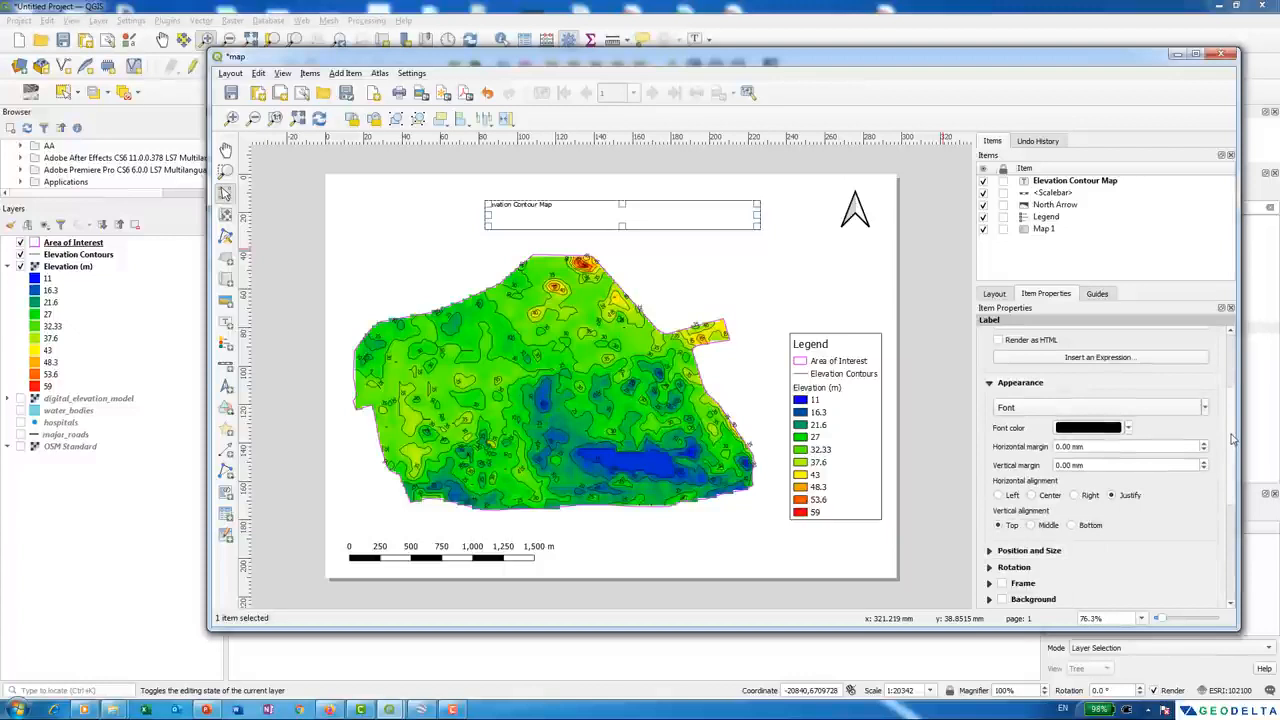
left_click(1031, 496)
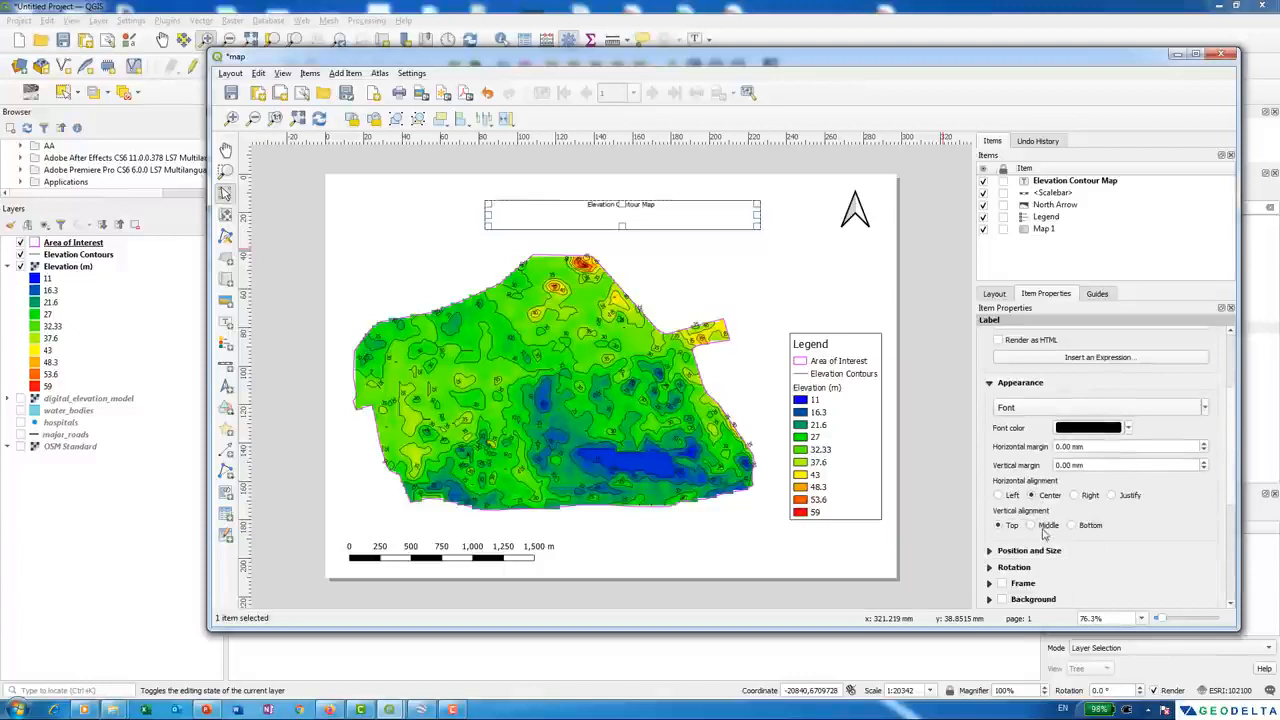
left_click(1033, 526)
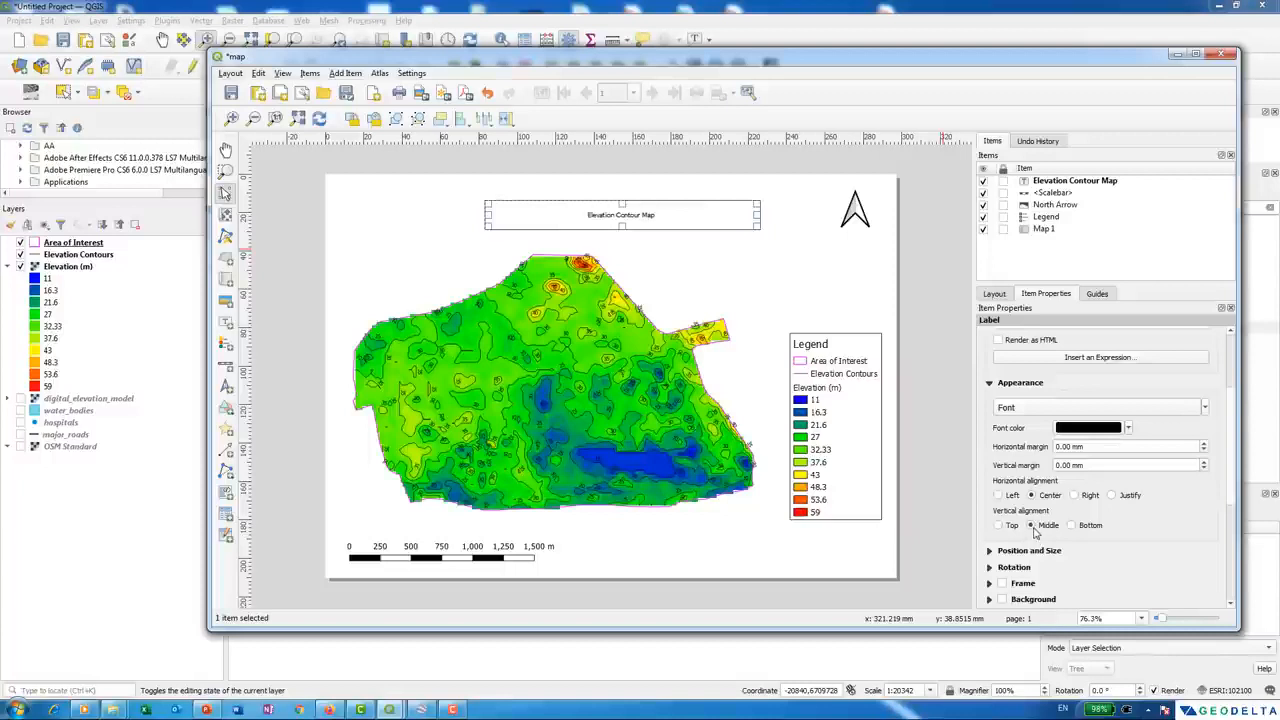
- Format the title label's font as Bold at size 22
left_click_drag(1232, 478, 1232, 397)
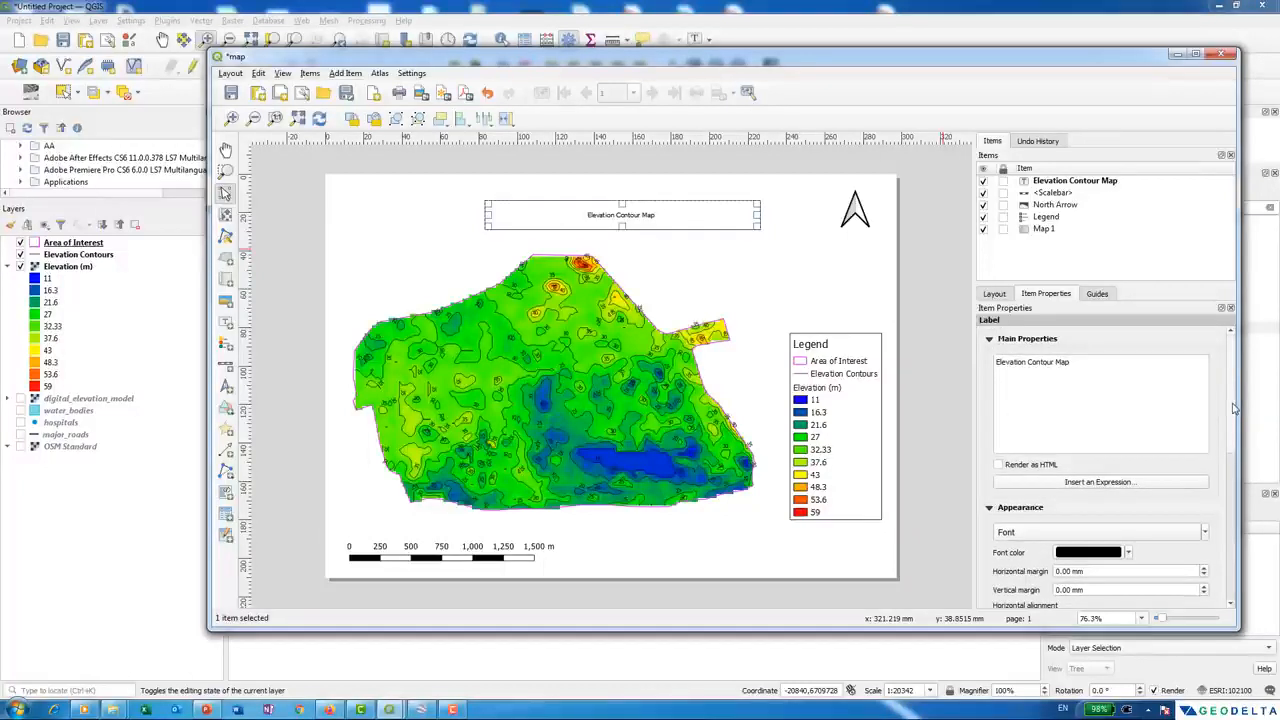
left_click(1154, 533)
left_click_drag(694, 227, 903, 286)
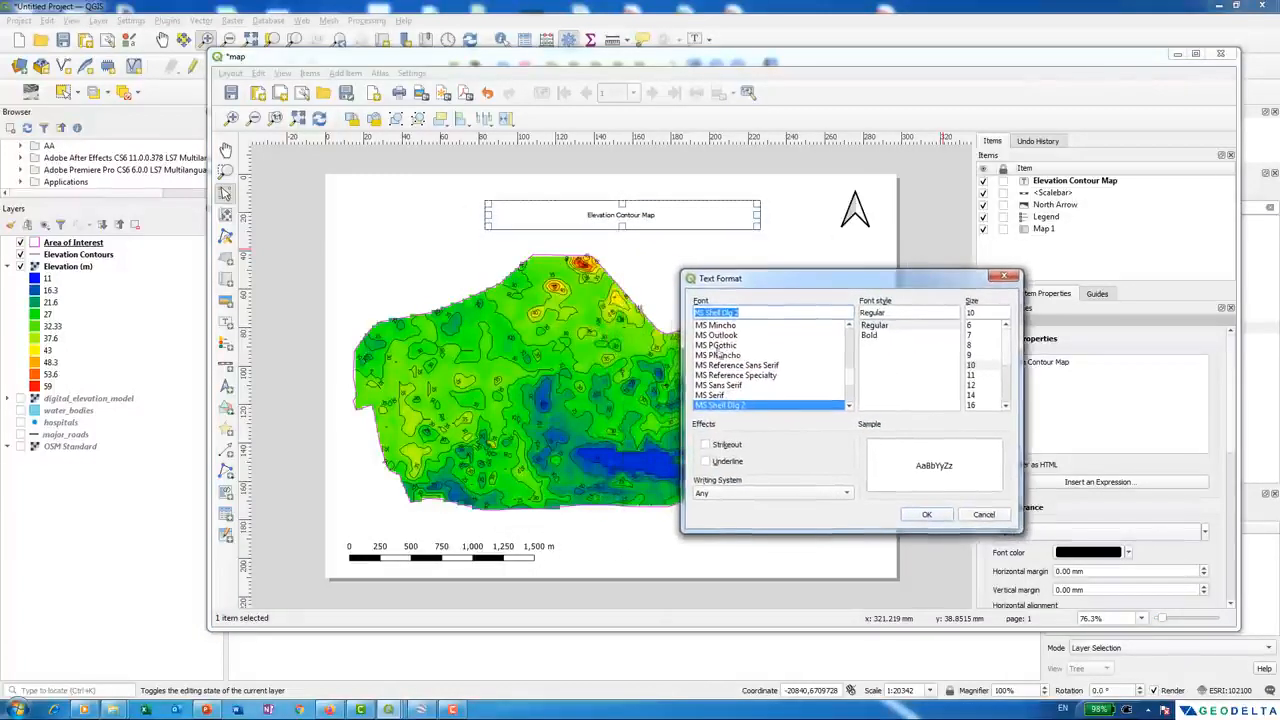
left_click(872, 336)
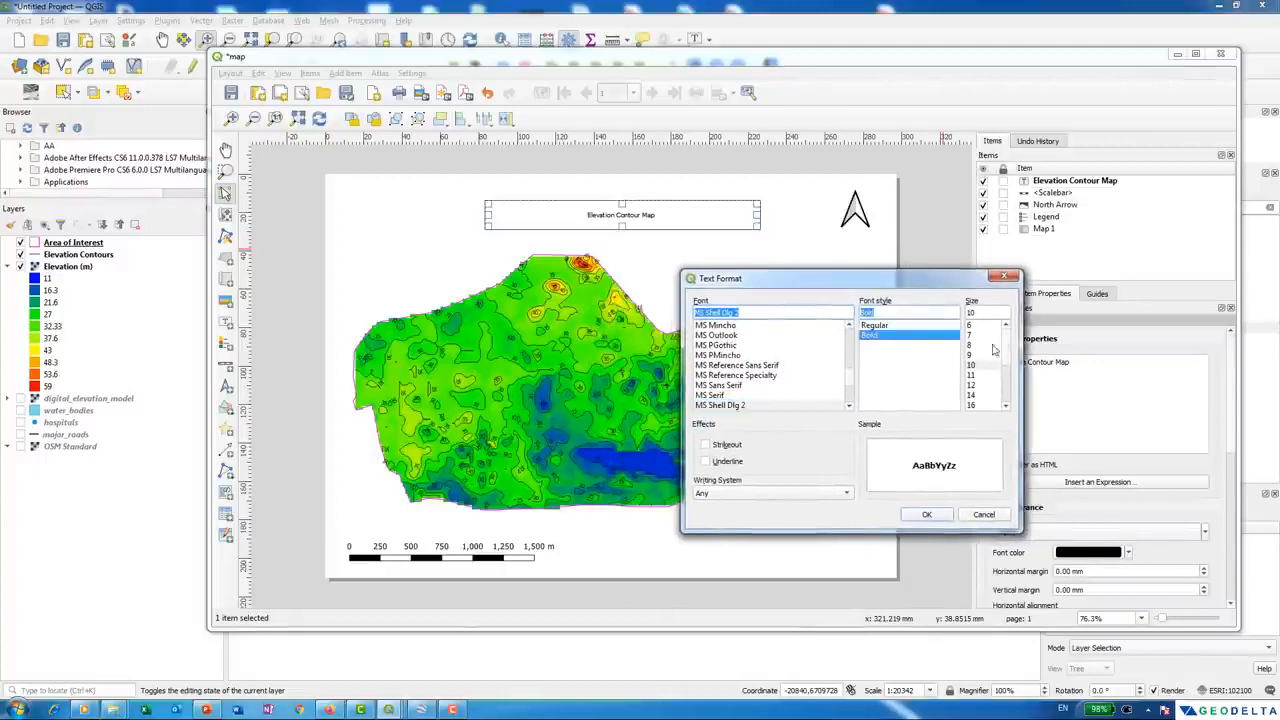
scroll(985, 365, "down", 2)
left_click(988, 356)
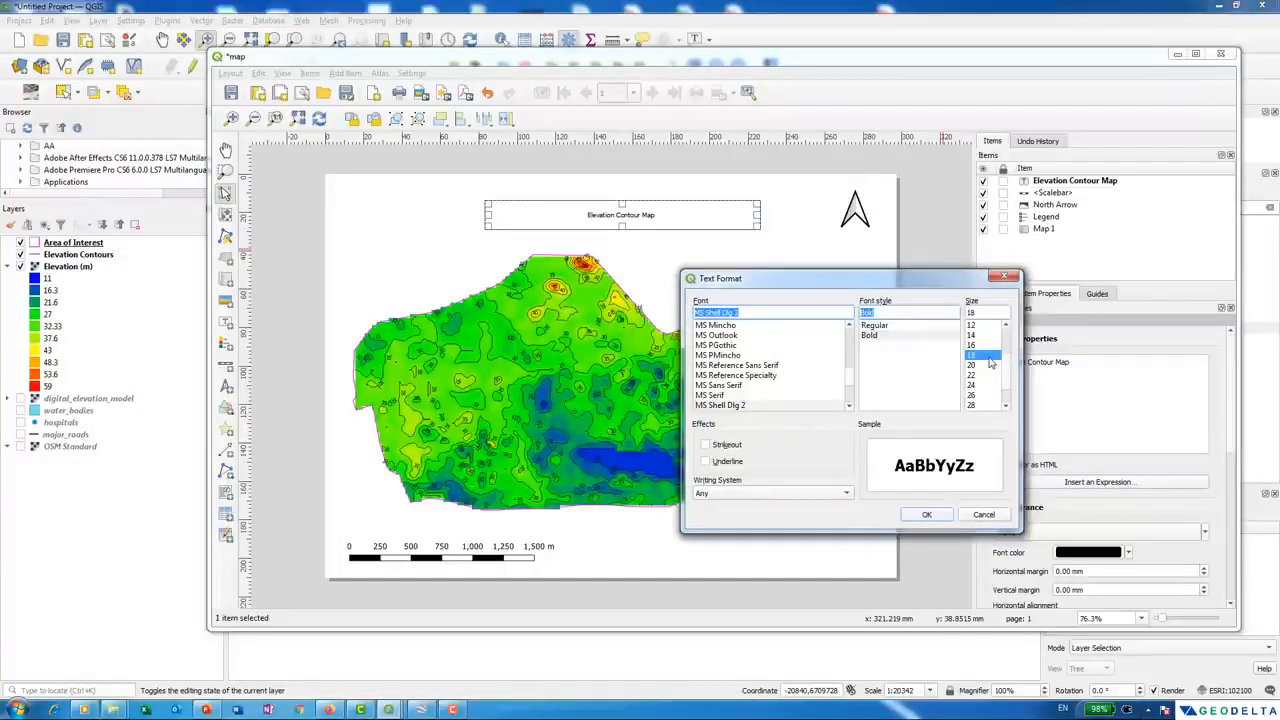
left_click(983, 376)
left_click(986, 366)
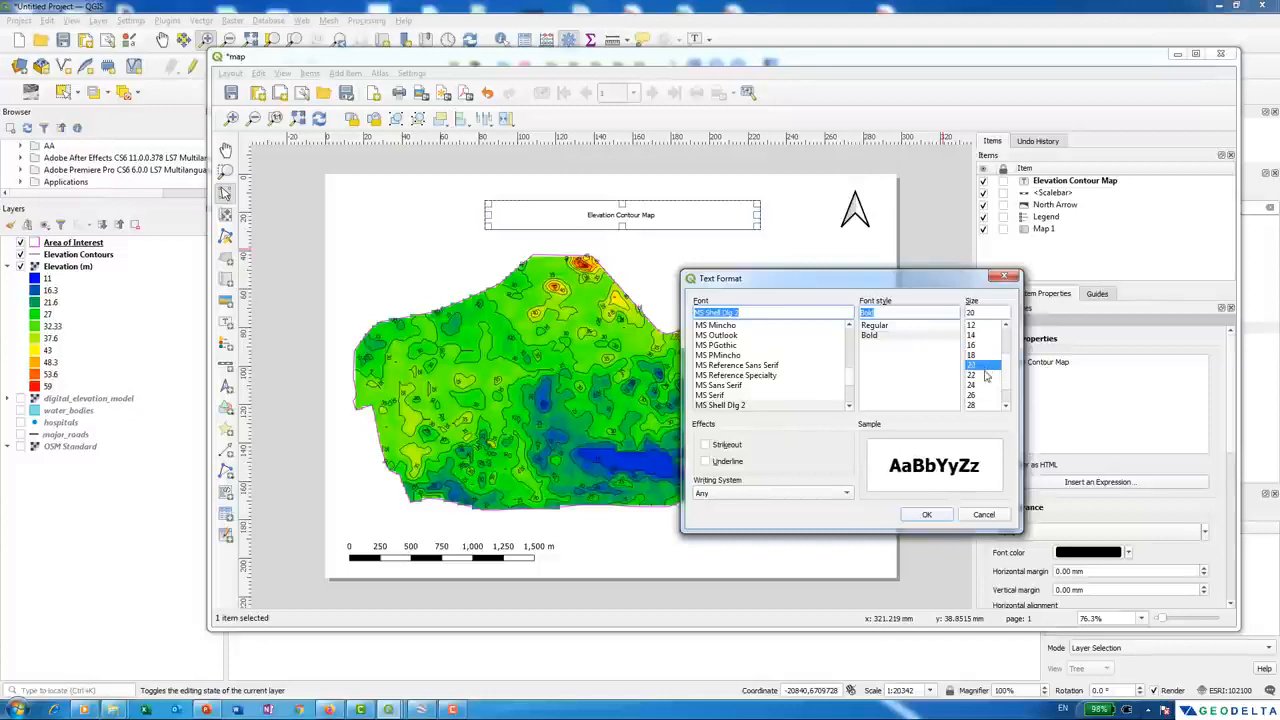
left_click(983, 377)
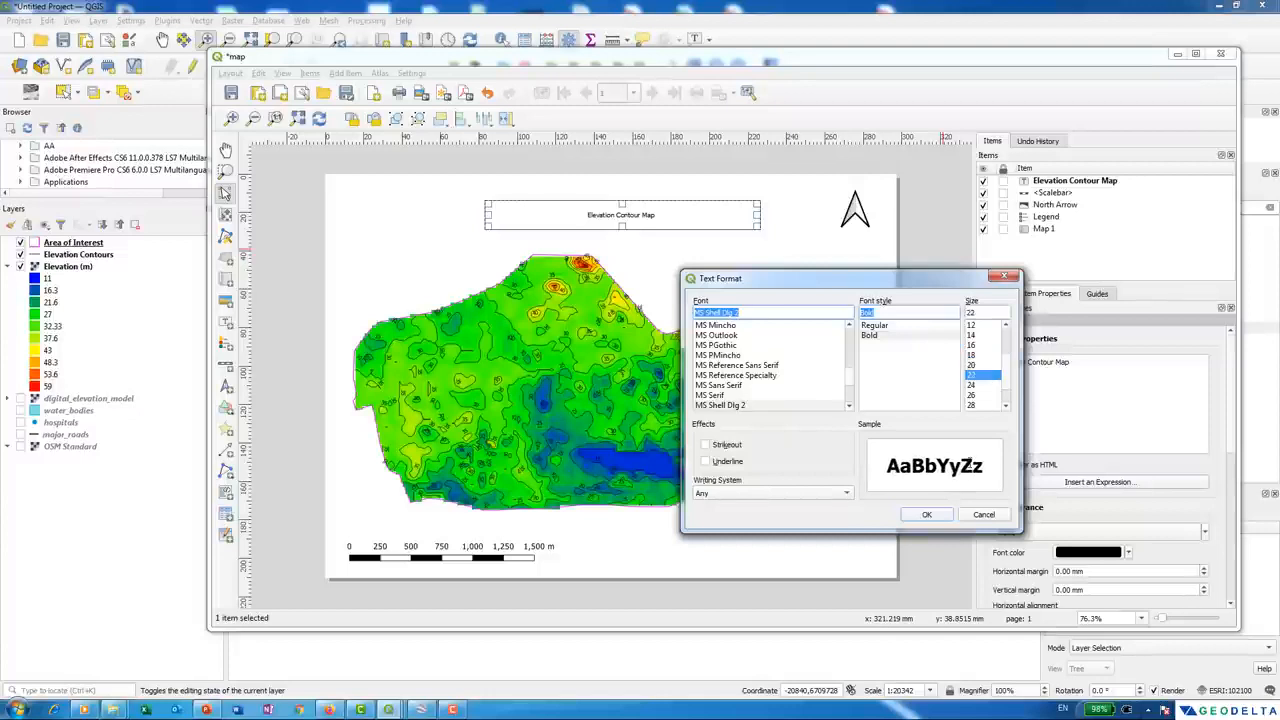
left_click(926, 515)
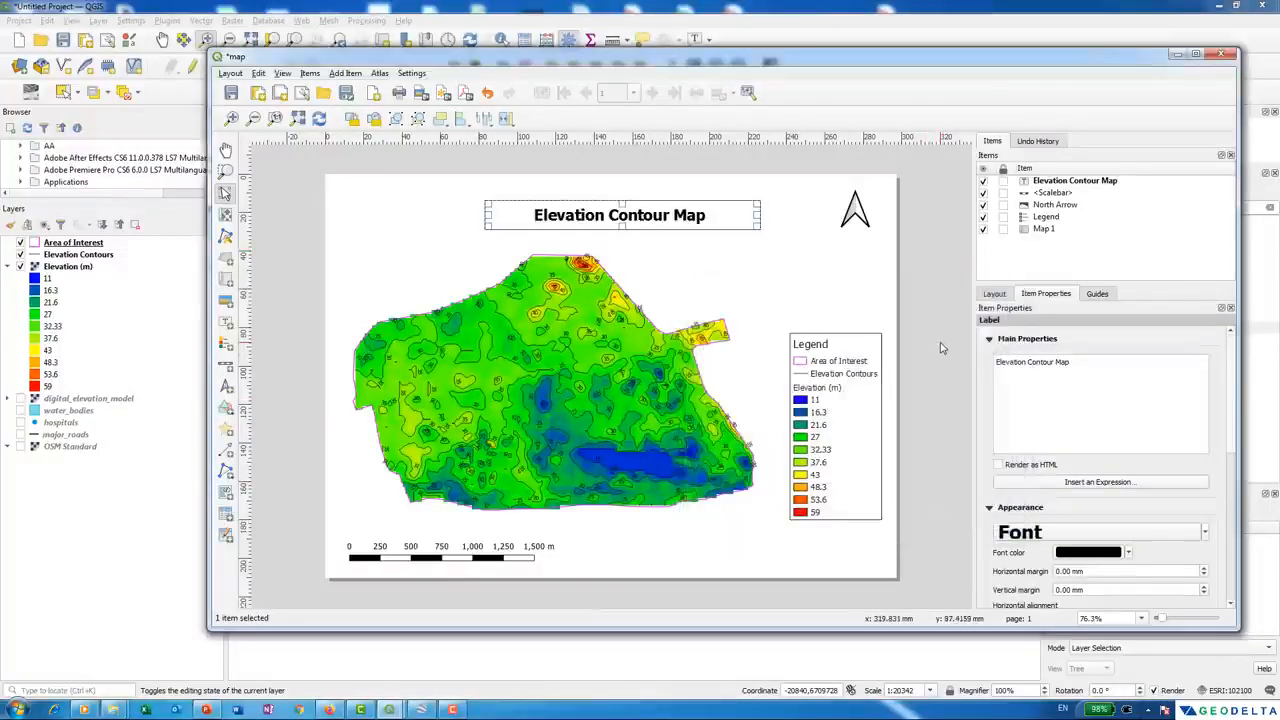
- Nudge the title label slightly to the left and clear the selection
left_click(672, 217)
left_click_drag(672, 217, 668, 217)
left_click(921, 308)
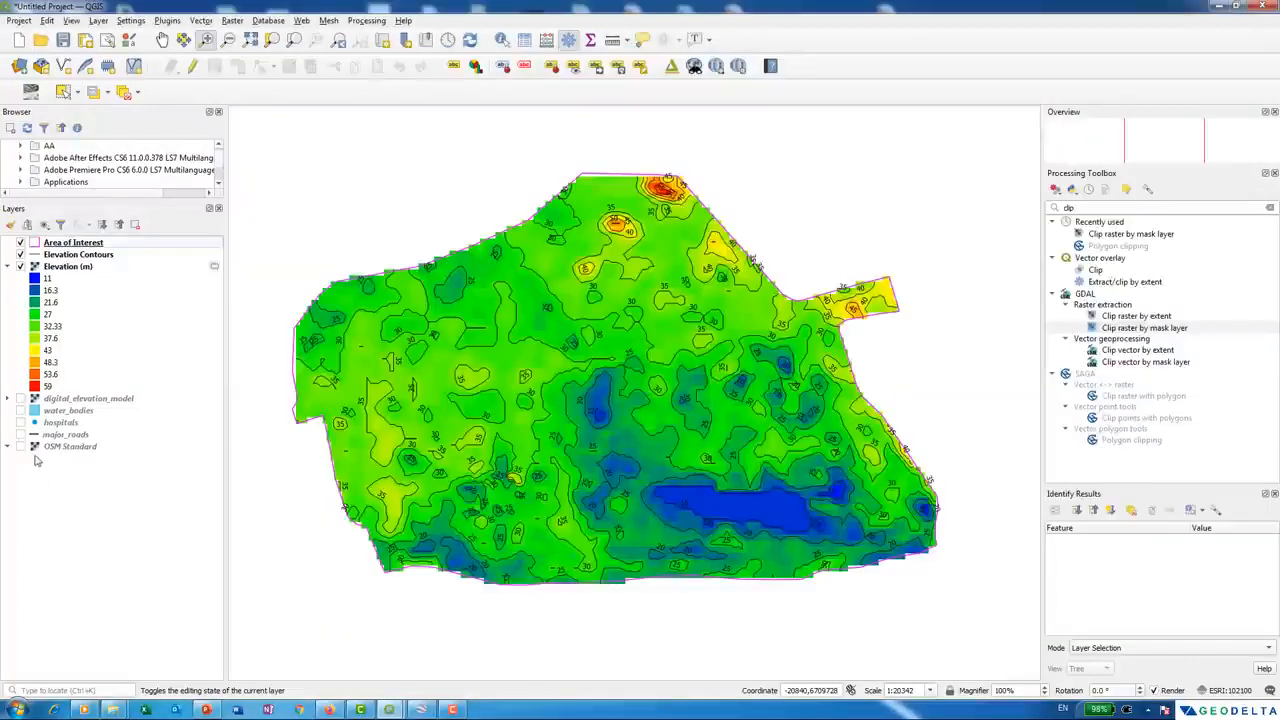
- Show the OSM Standard layer in the main project and, back in the print layout, slightly adjust Map 1's upper edge
left_click(21, 449)
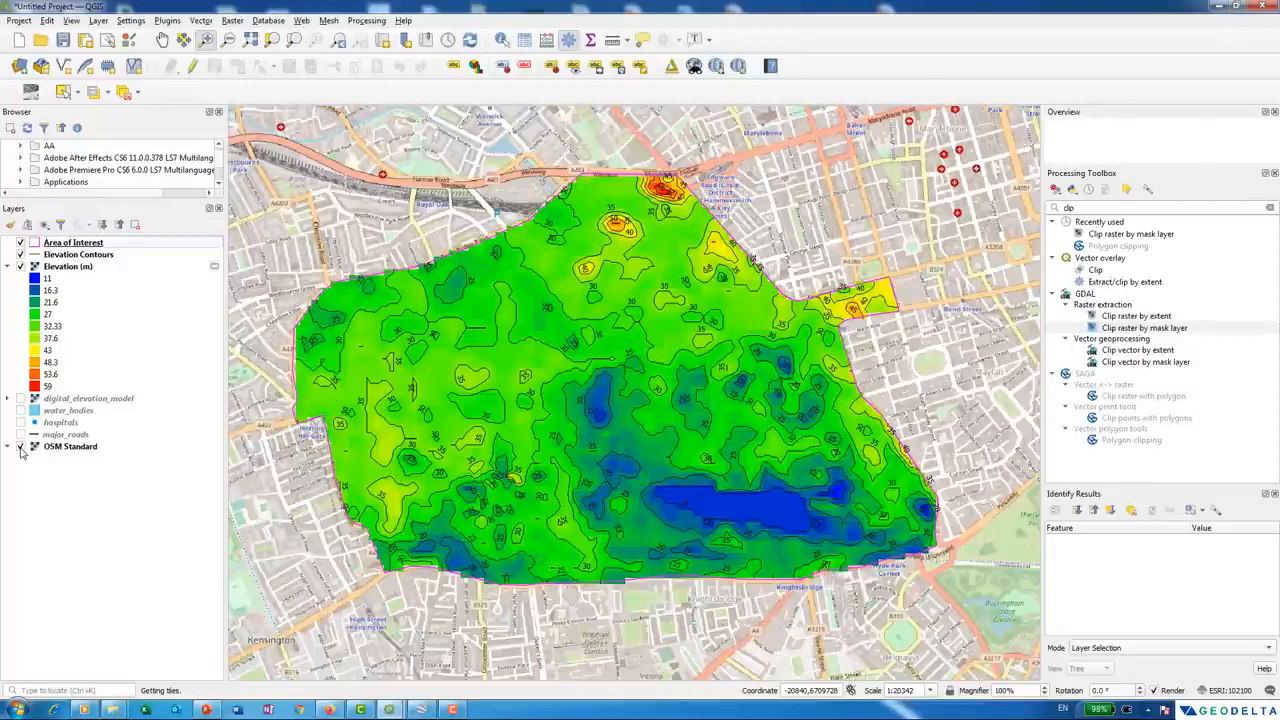
mouse_move(389, 710)
left_click(456, 653)
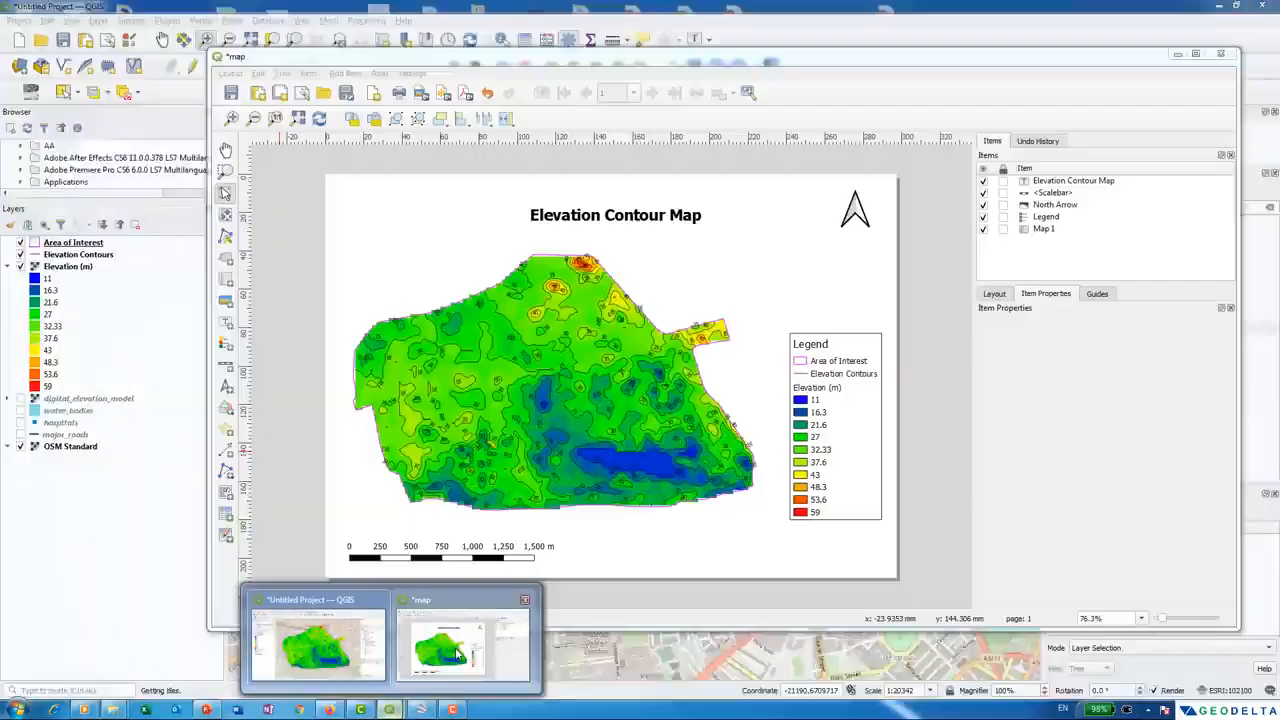
left_click(711, 281)
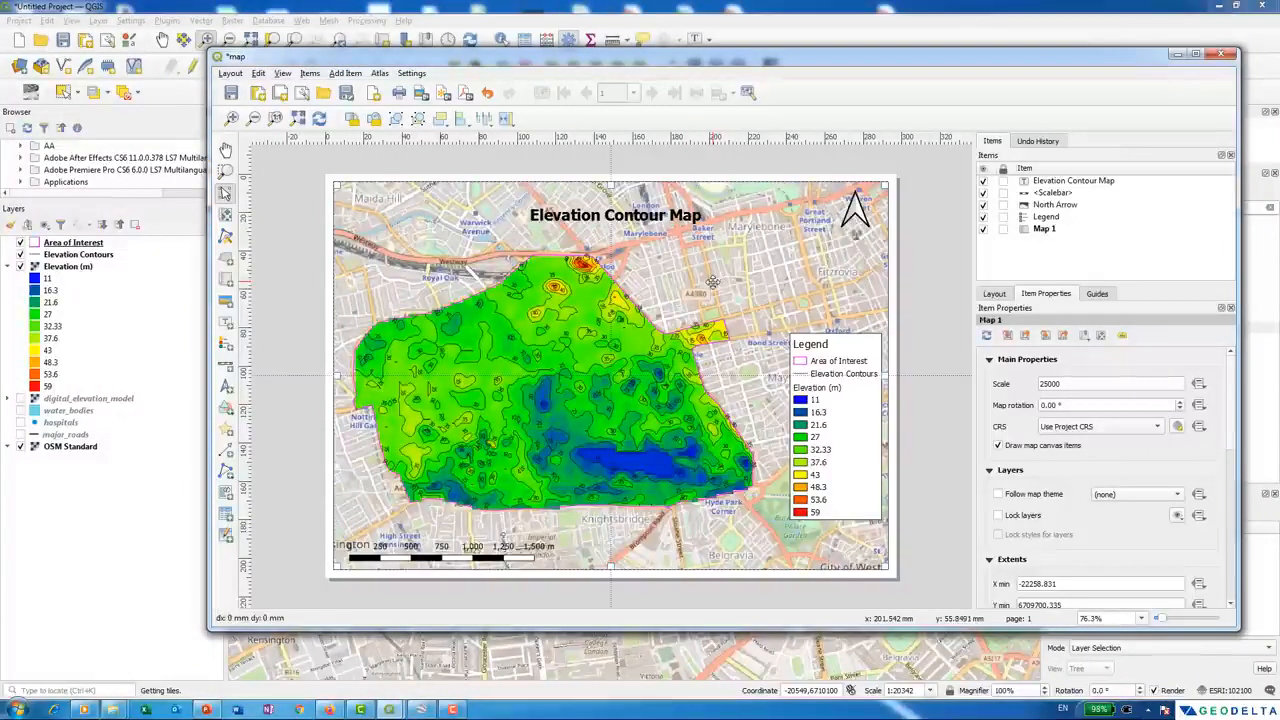
left_click_drag(614, 184, 615, 184)
left_click(917, 386)
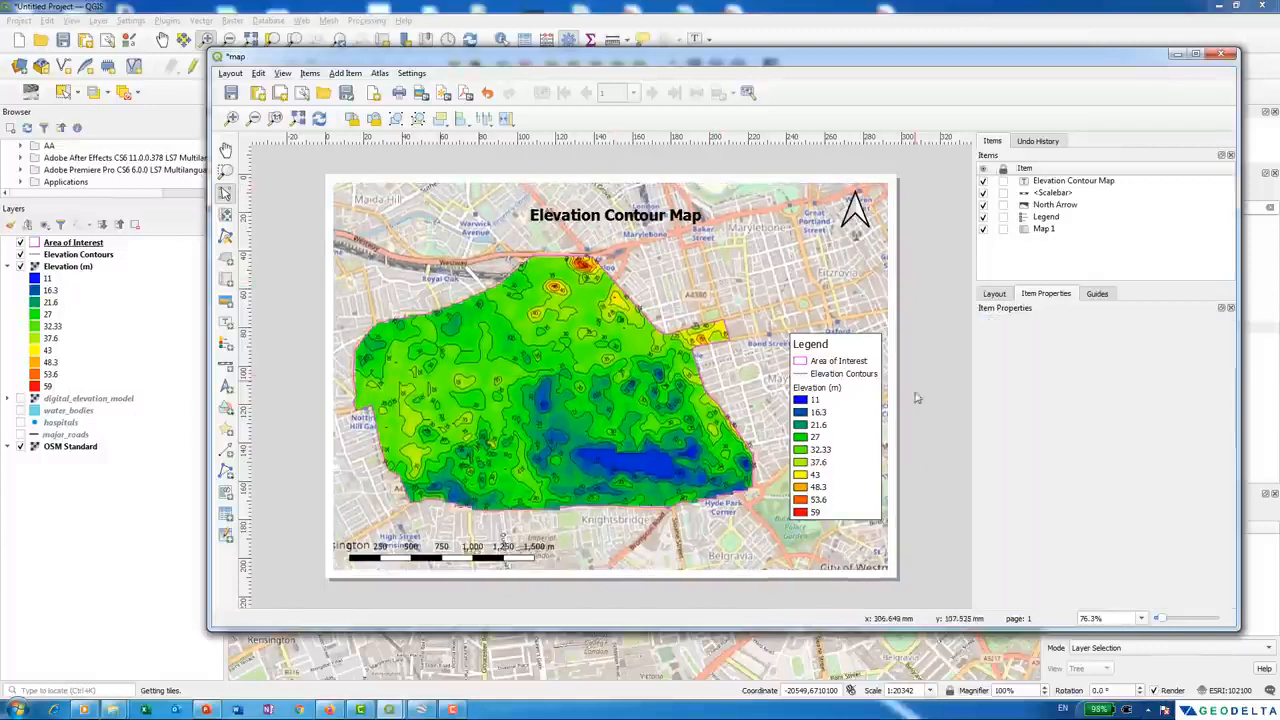
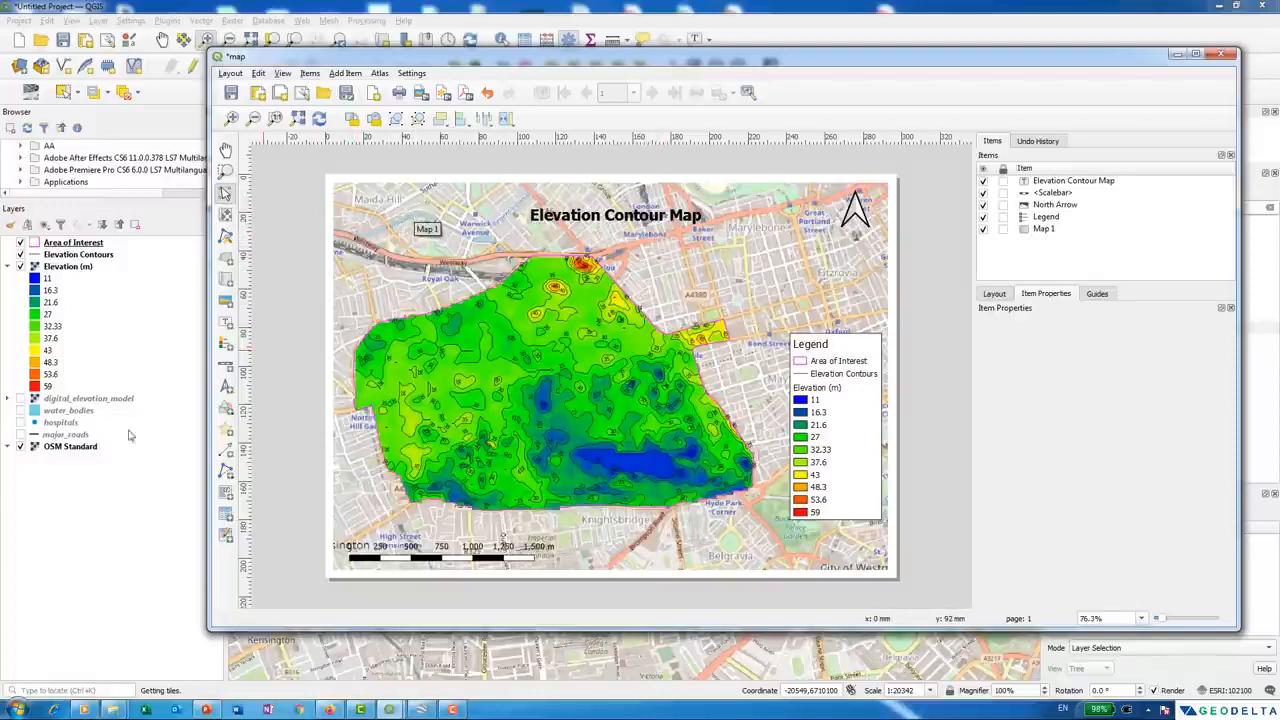
- Lower the OSM Standard layer's global opacity to a little under 68 % and return to the print layout to check Map 1
right_click(60, 450)
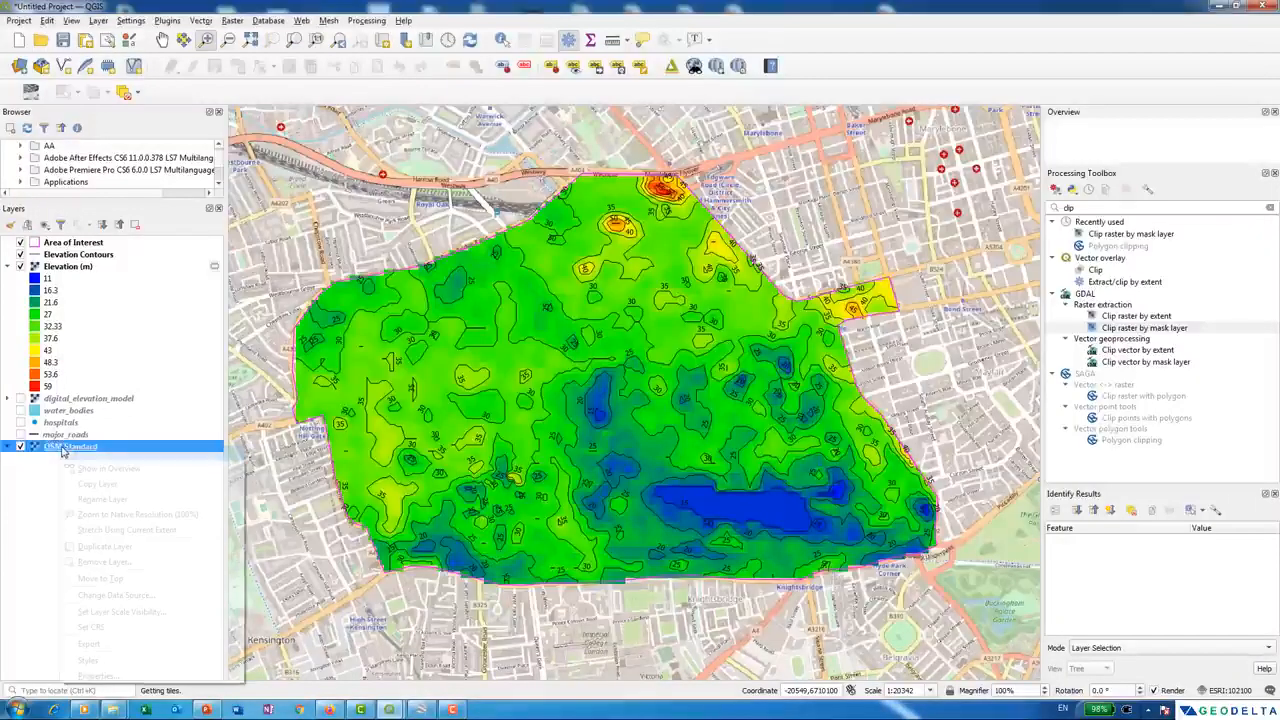
left_click(138, 680)
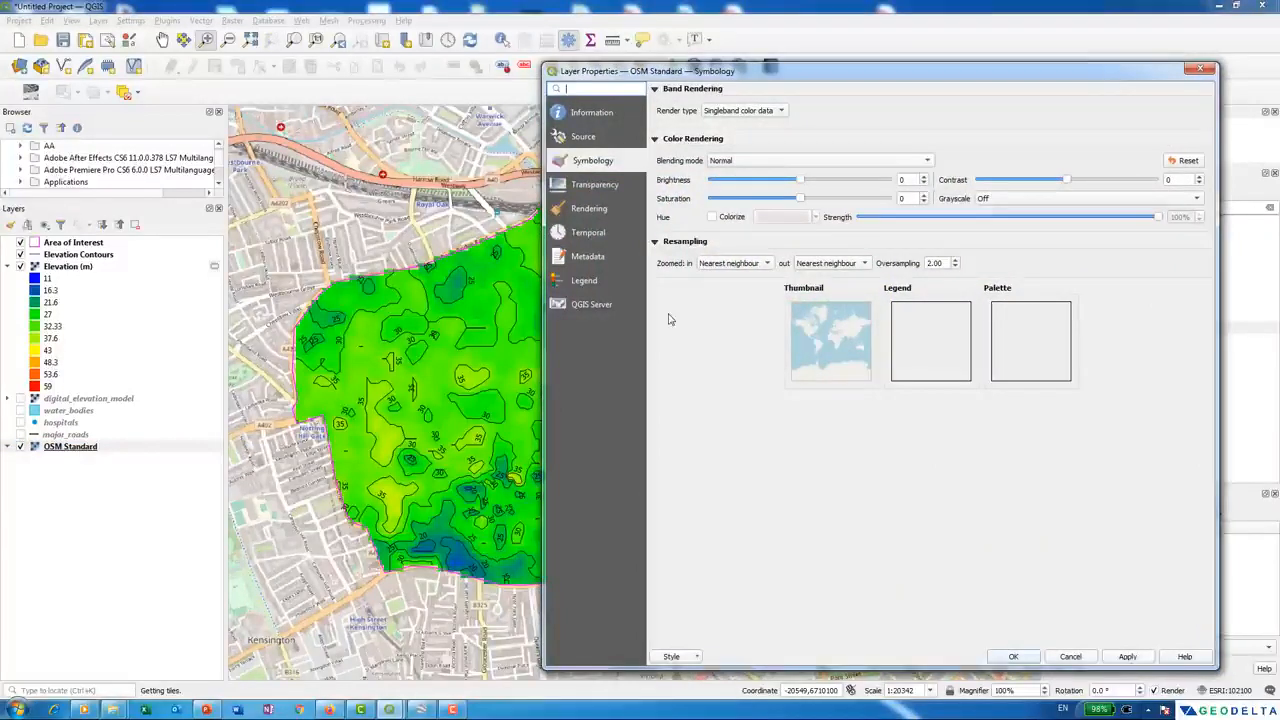
left_click(594, 184)
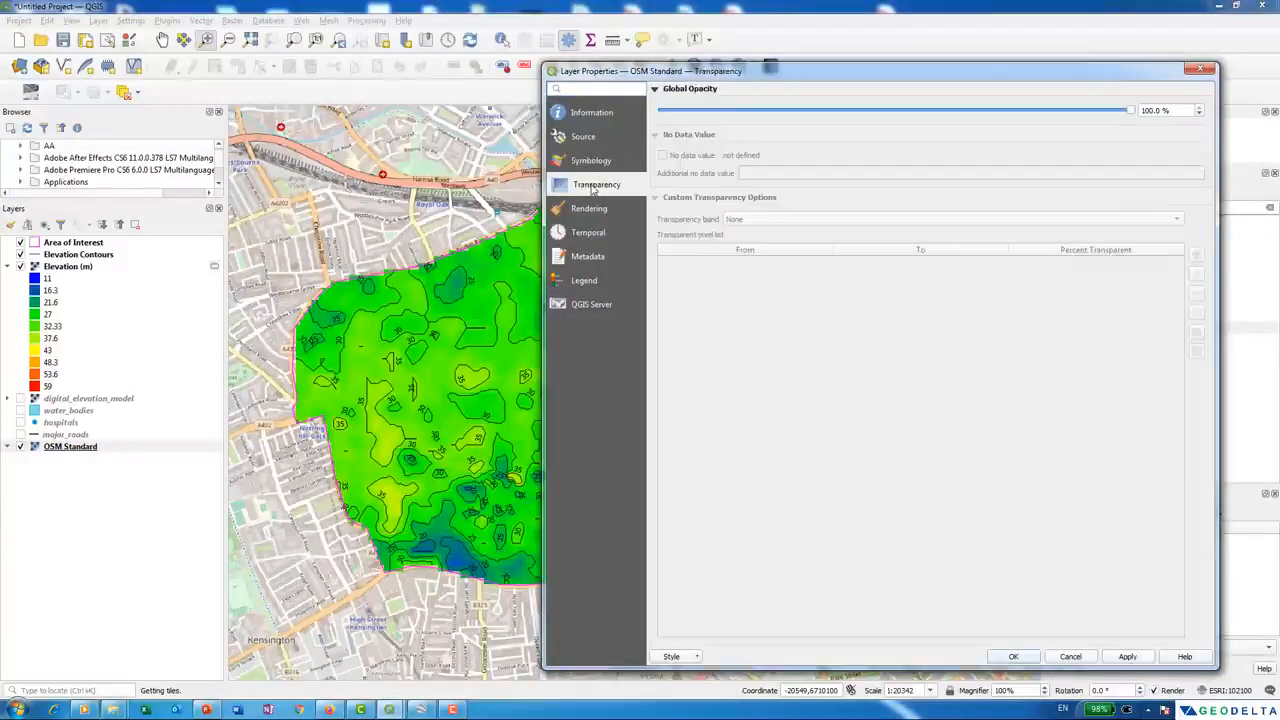
left_click_drag(1131, 112, 981, 109)
left_click(1127, 656)
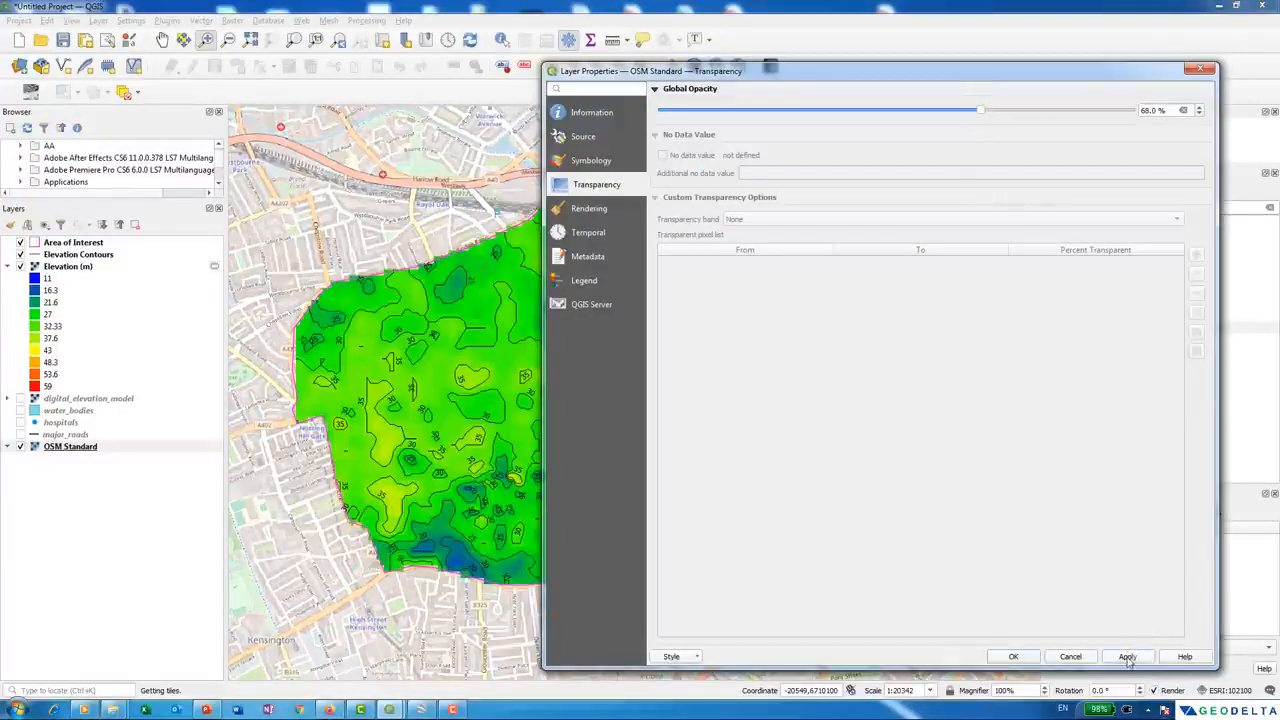
left_click_drag(981, 110, 955, 110)
left_click(1013, 657)
left_click(390, 710)
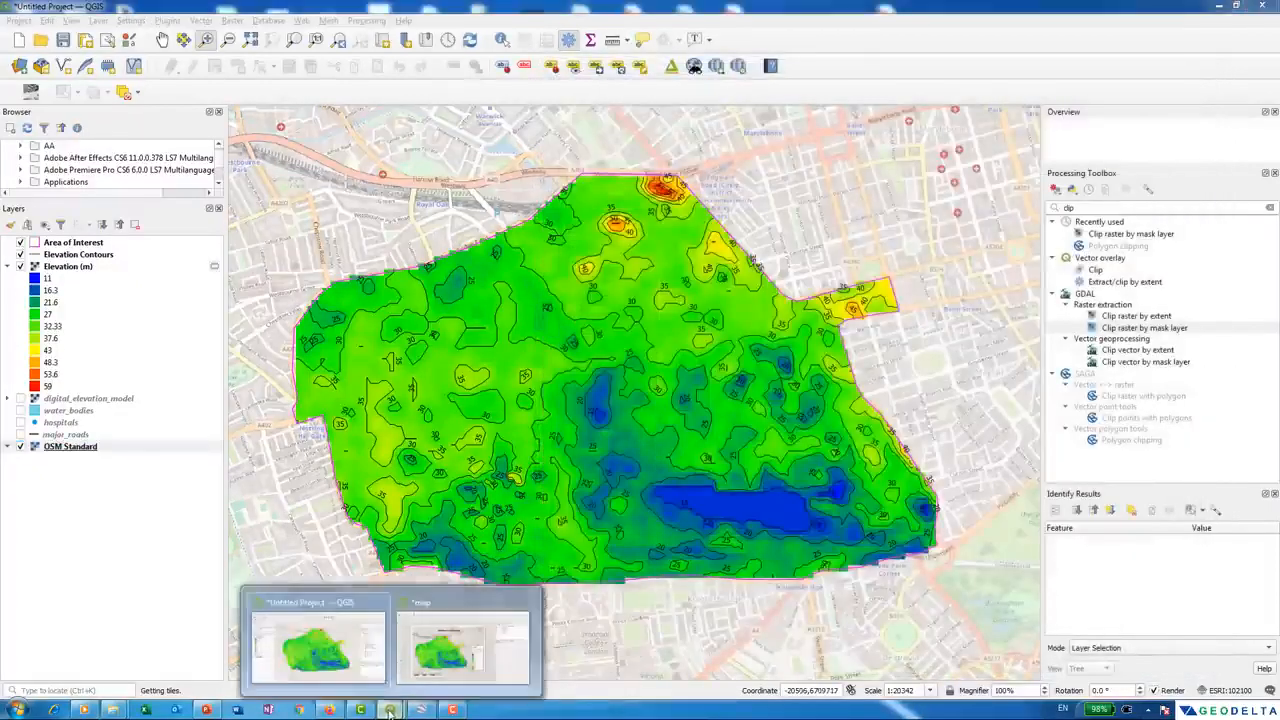
left_click(458, 650)
left_click(777, 332)
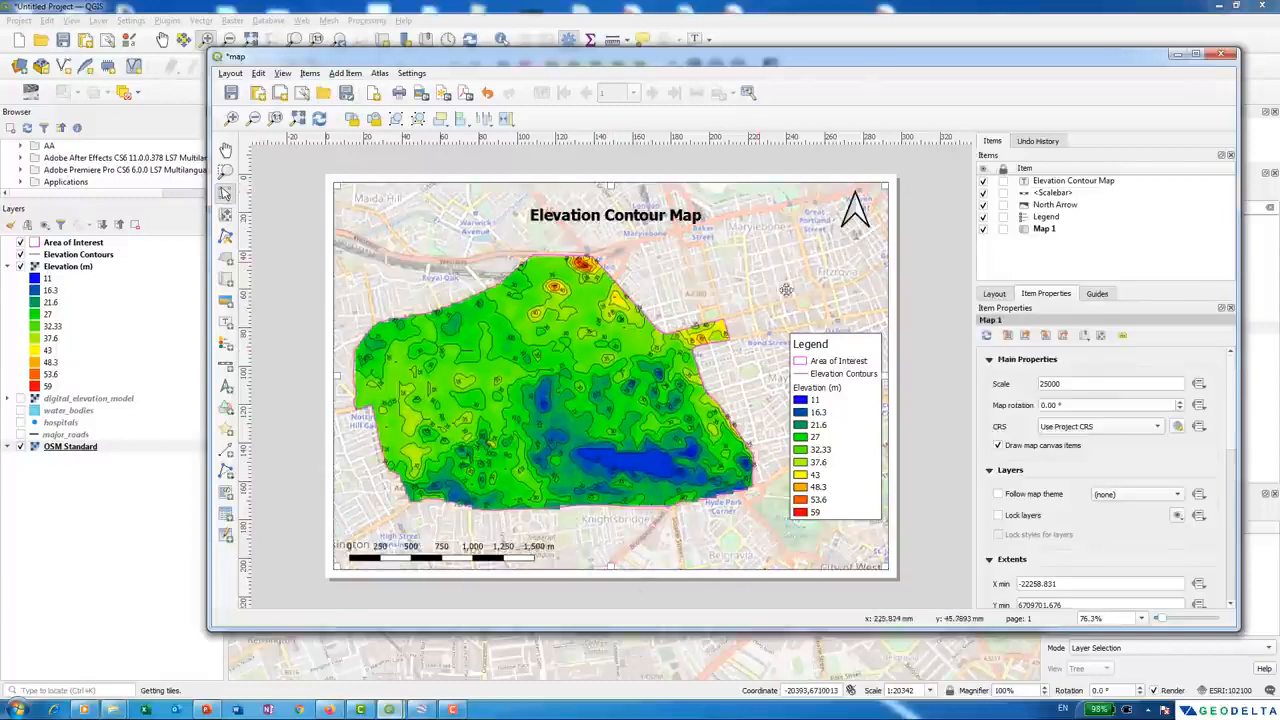
left_click(943, 376)
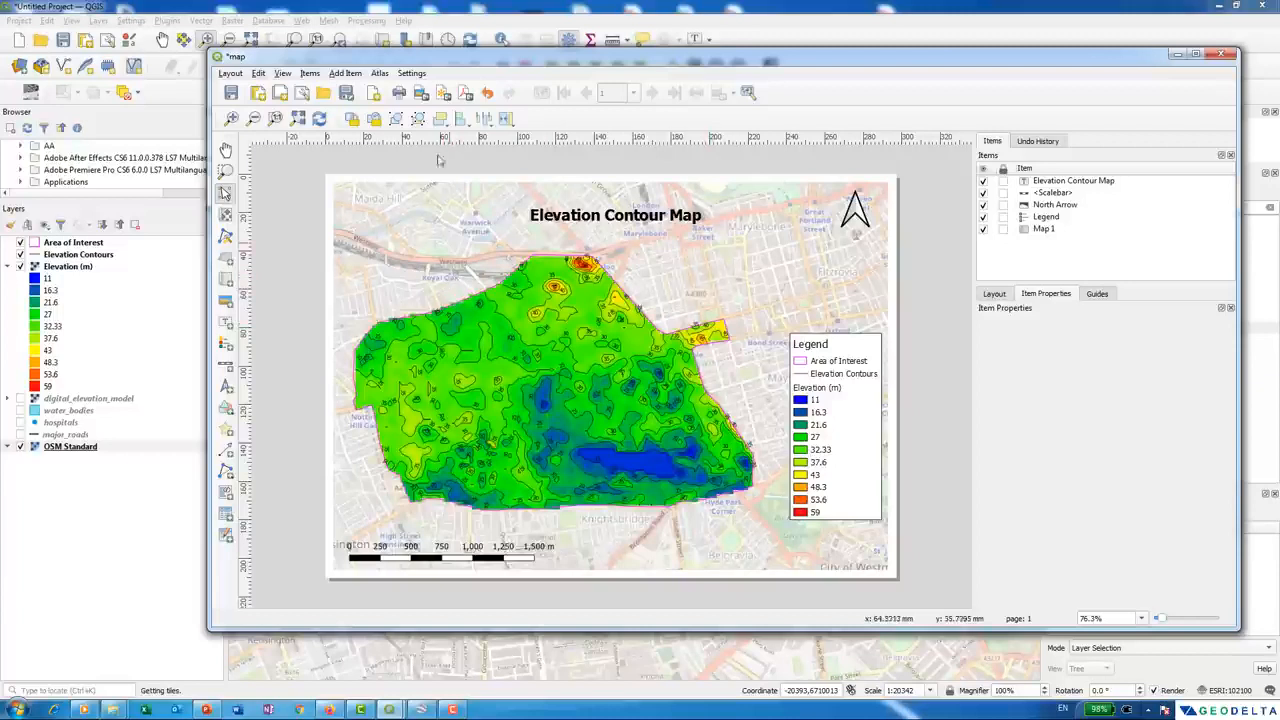
- Add a rectangle shape that covers the full extent of Map 1, from its upper-left to its lower-right corner
left_click(345, 73)
mouse_move(440, 196)
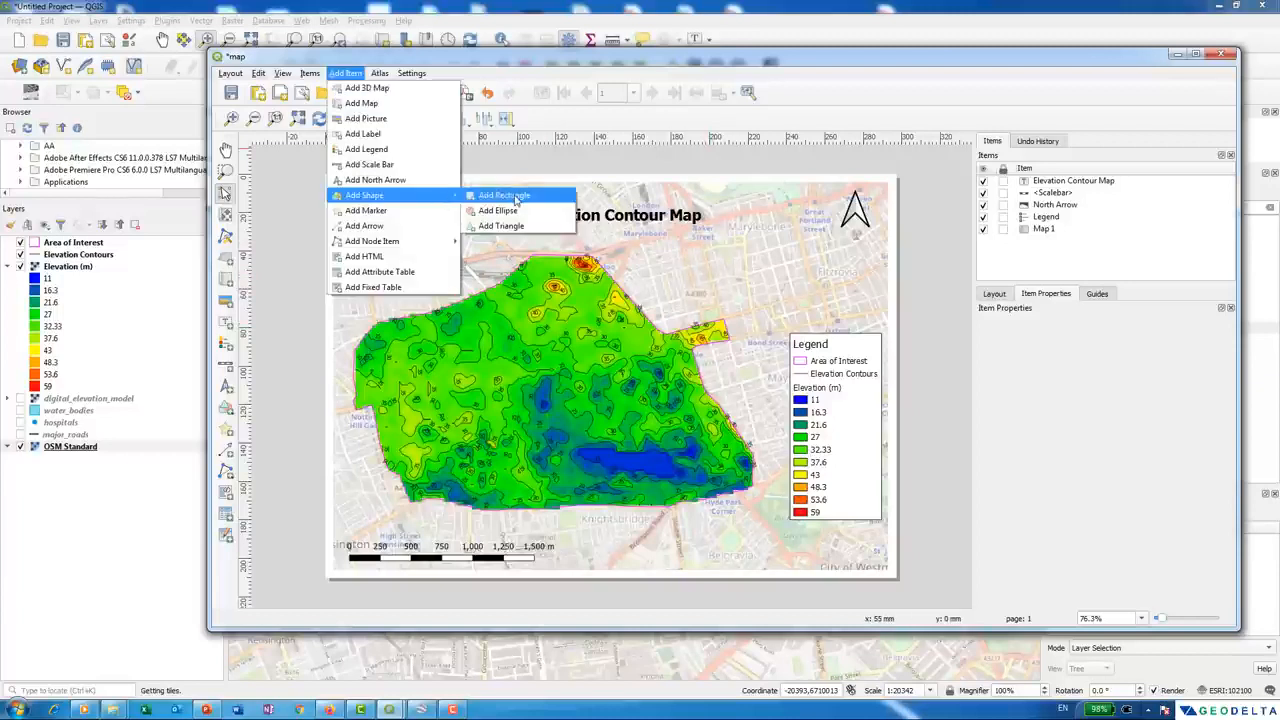
left_click(500, 195)
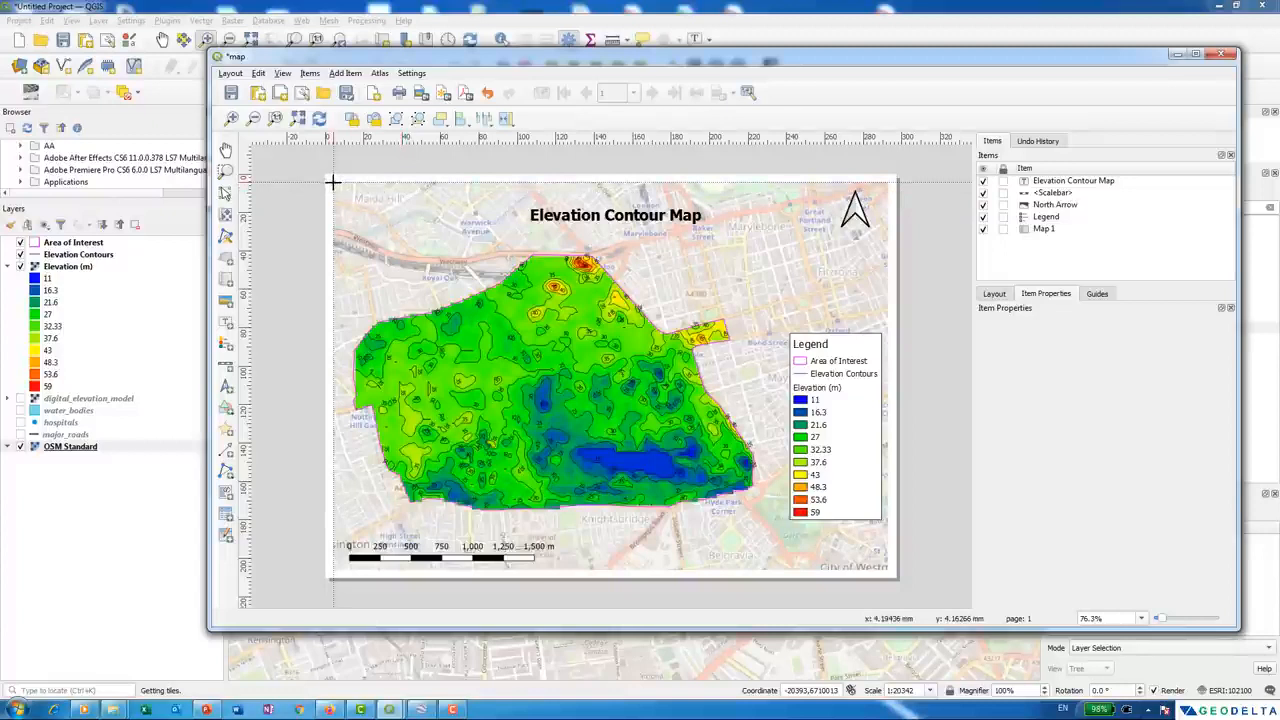
left_click_drag(333, 182, 888, 570)
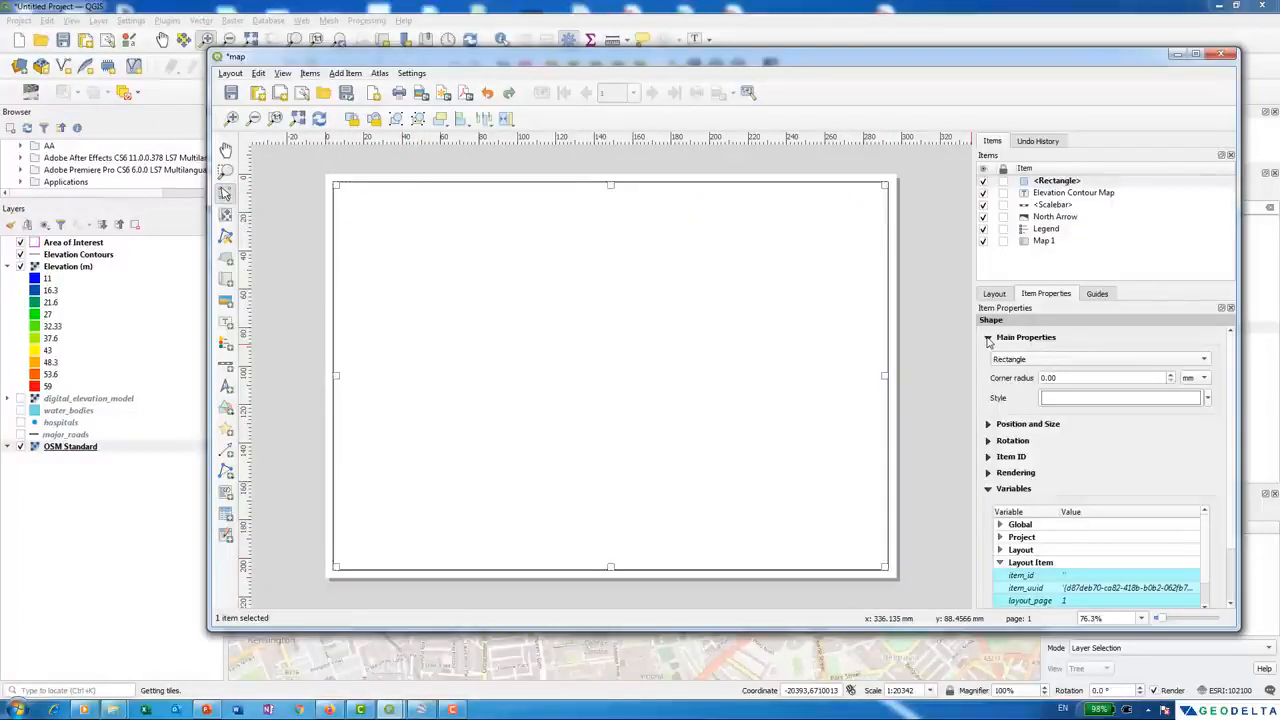
- Change the rectangle's symbol layer type from Simple fill to "Outline: Simple line" and clear the selection
left_click(1092, 400)
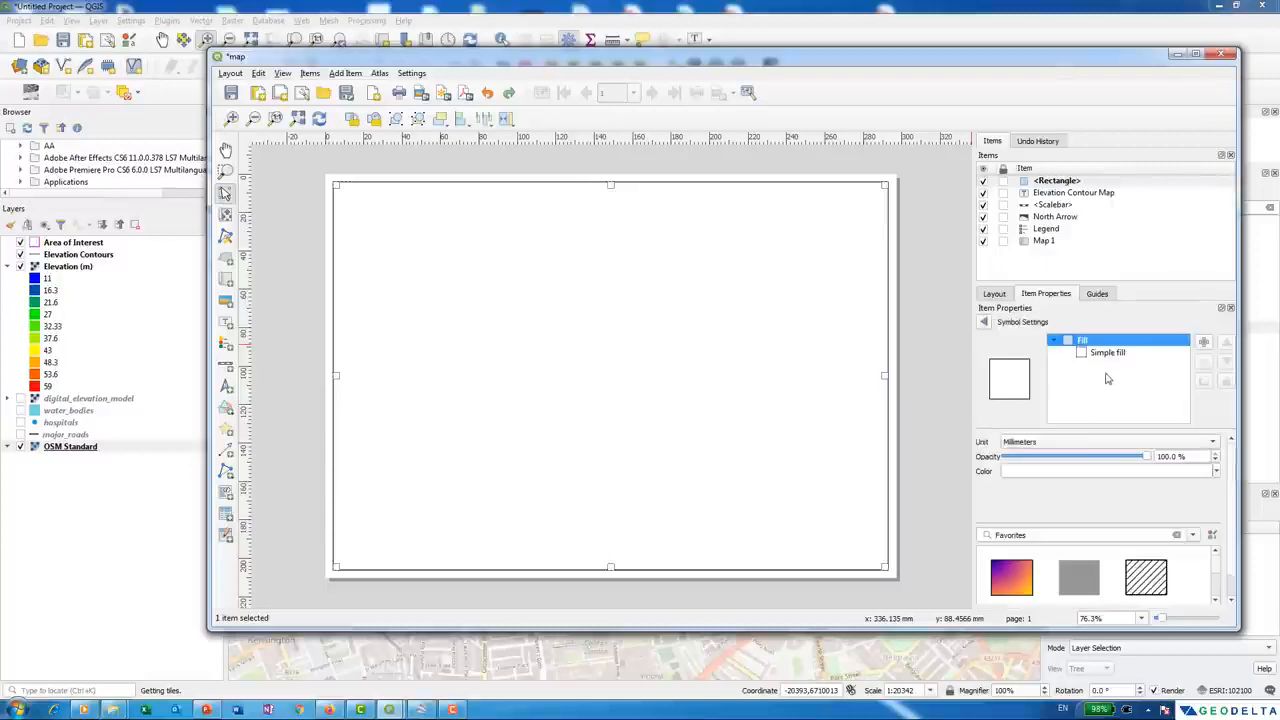
left_click(1107, 356)
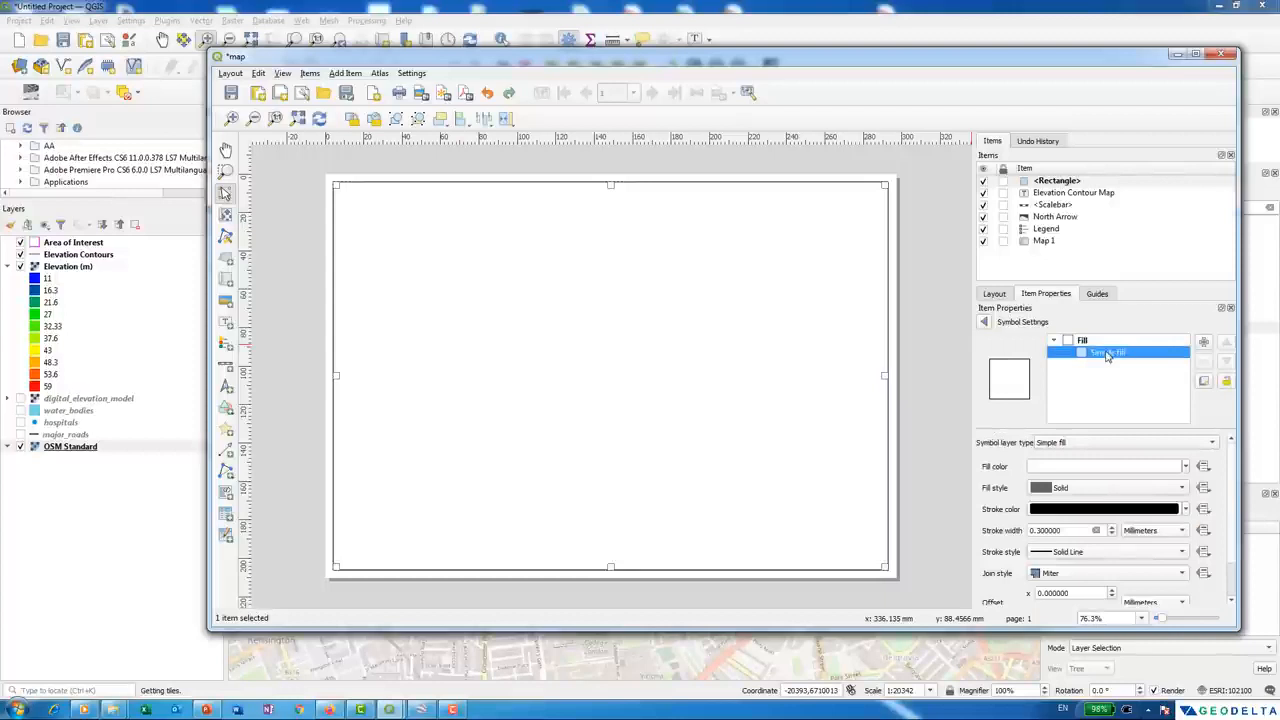
left_click(1047, 443)
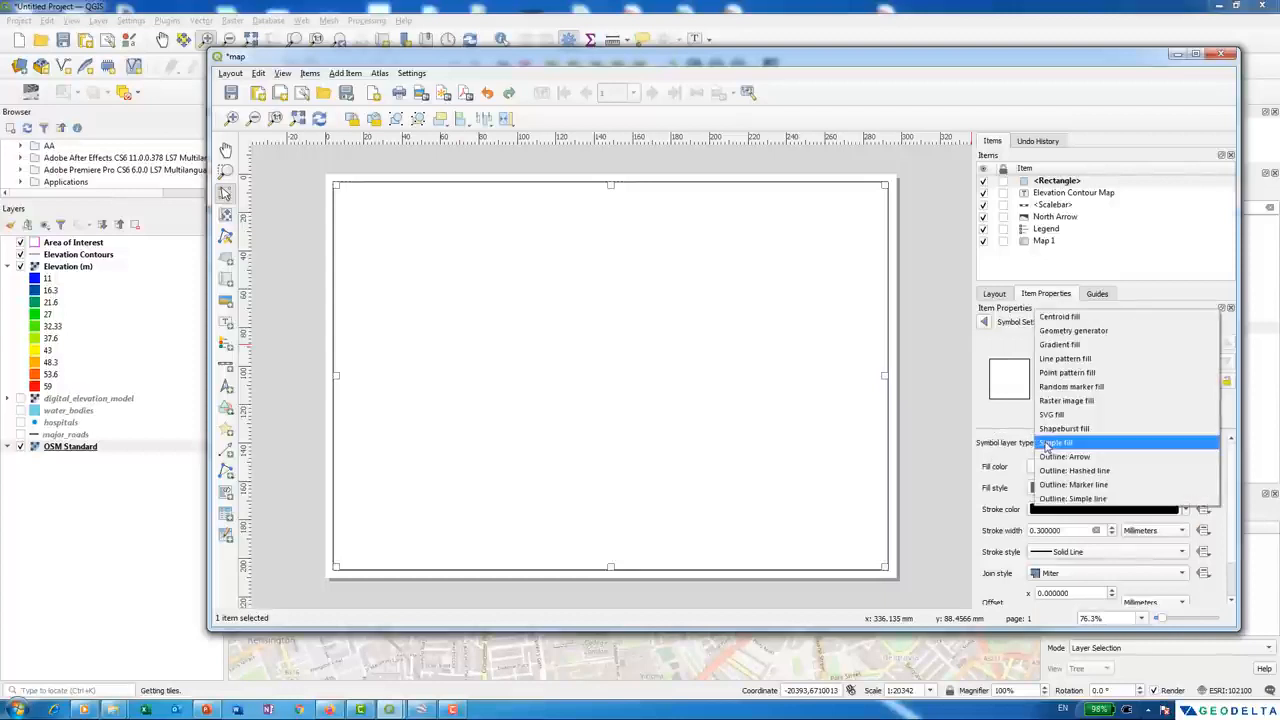
left_click(1092, 498)
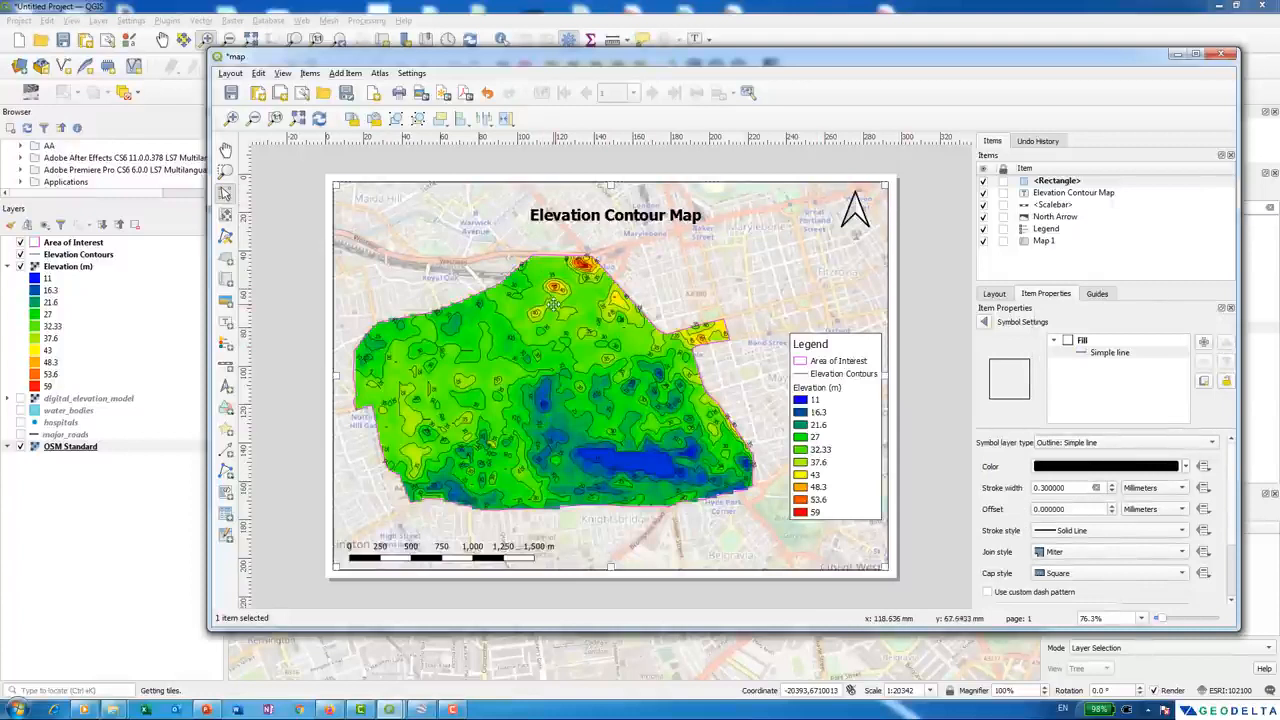
left_click(948, 313)
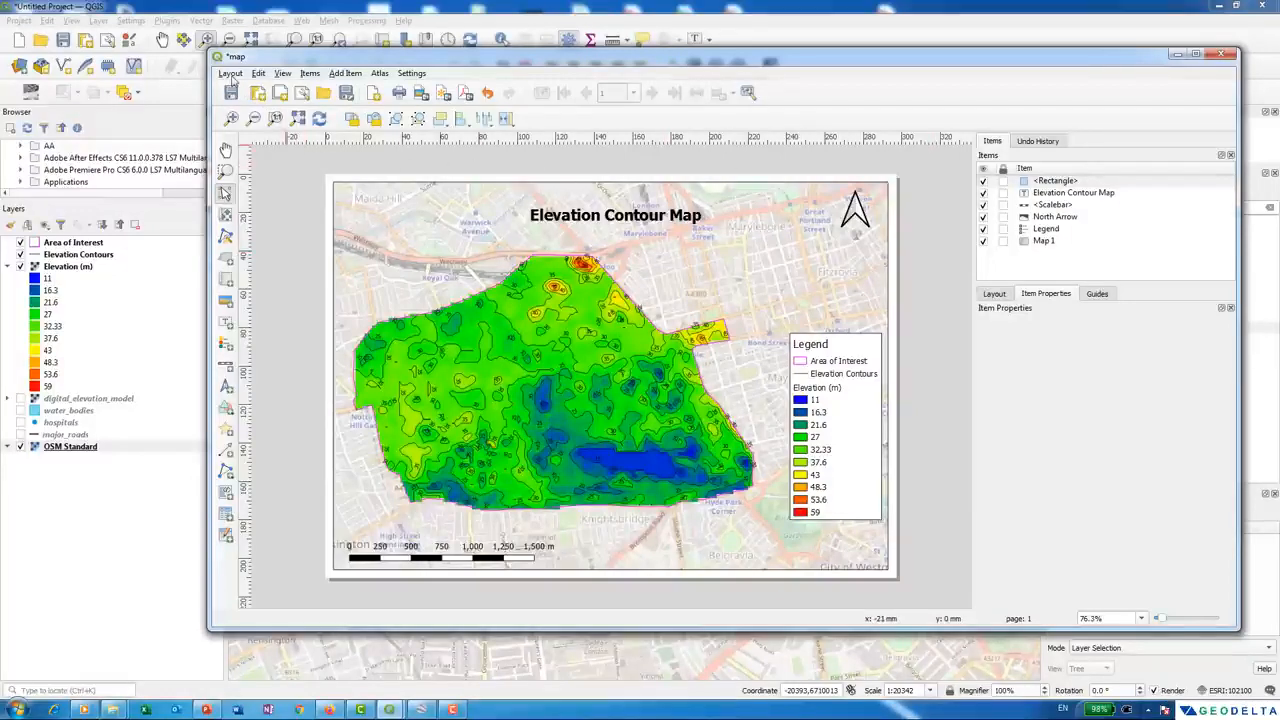
- Start exporting the layout as an image and create and open a new "Maps" folder inside "Absolute Beginners Guide to QGIS"
left_click(230, 74)
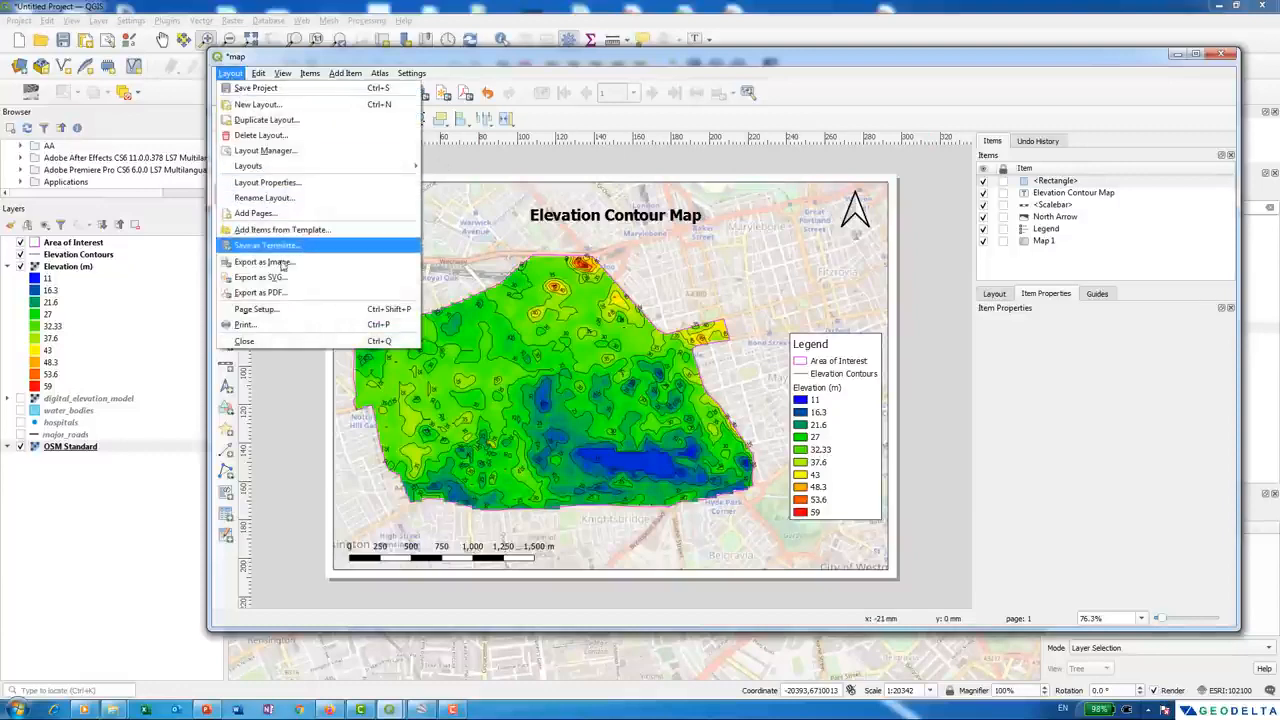
left_click(281, 265)
right_click(416, 235)
mouse_move(505, 375)
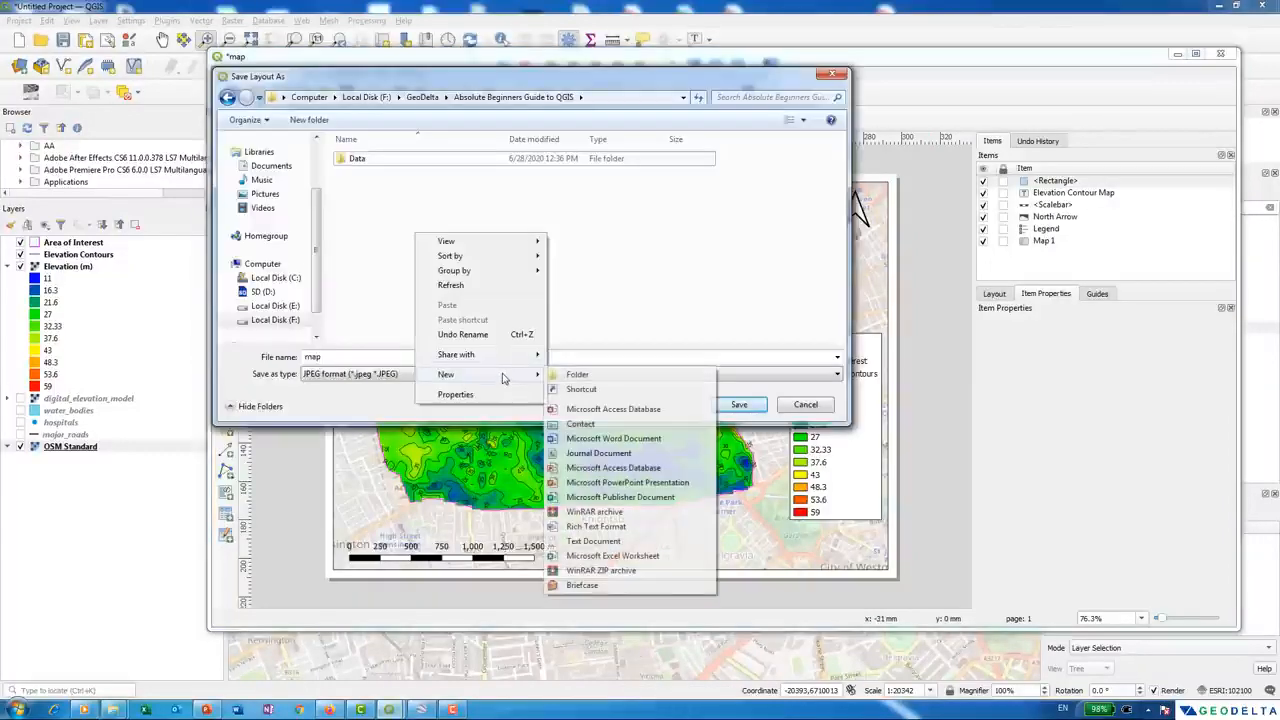
left_click(577, 375)
type("Maps")
key("Return")
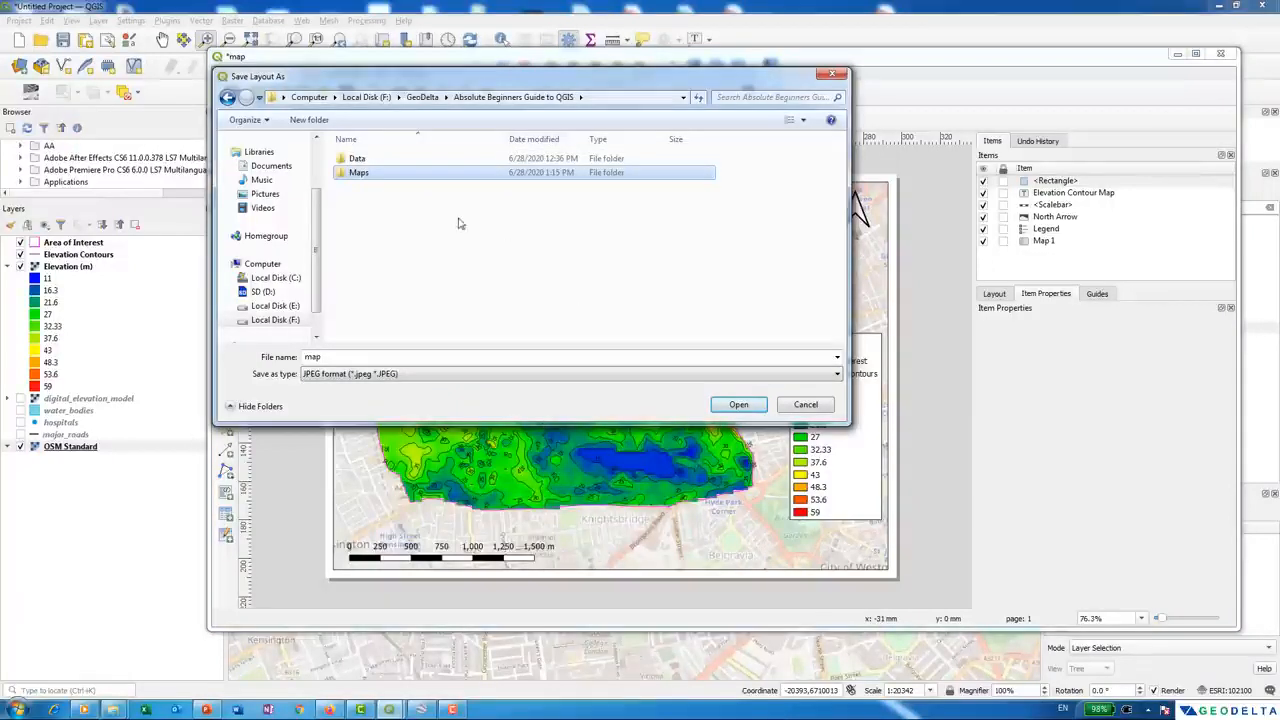
double_click(395, 173)
- Name the exported image "Elevation_Map", keep the JPEG format (*.jpeg) and save it in the Maps folder
double_click(354, 357)
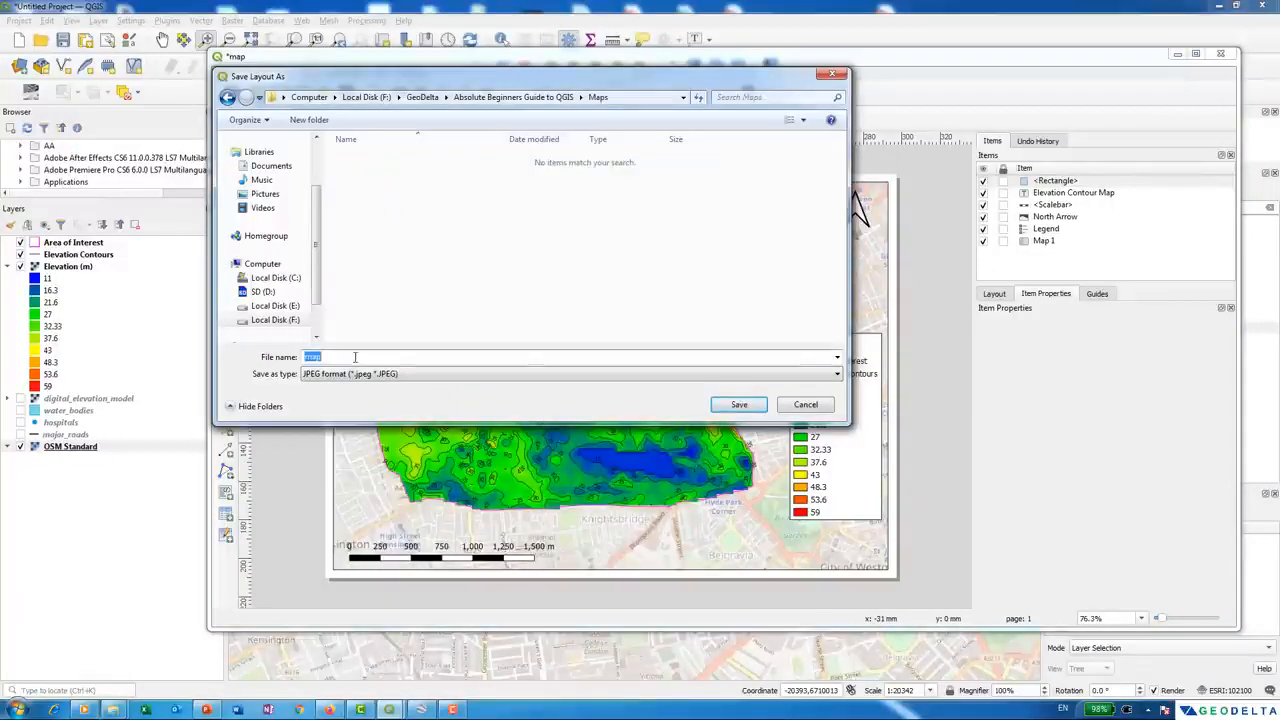
type("Elevation_Map")
left_click(405, 375)
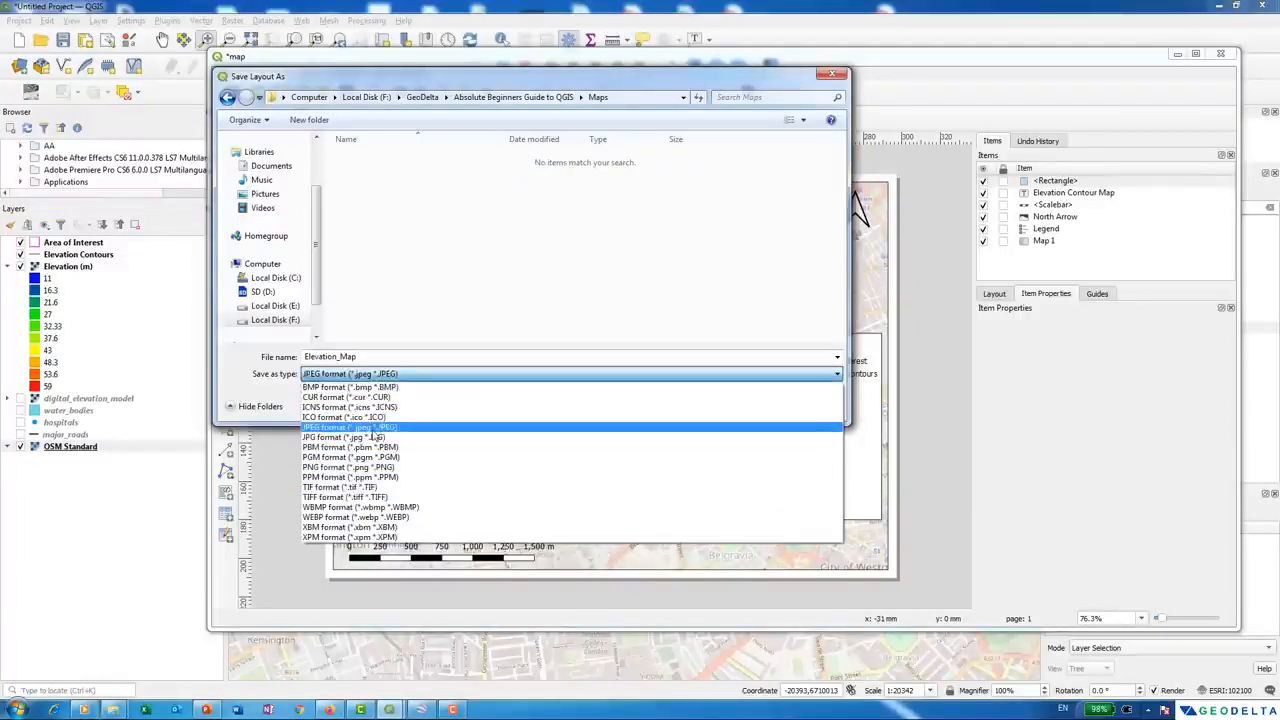
left_click(365, 427)
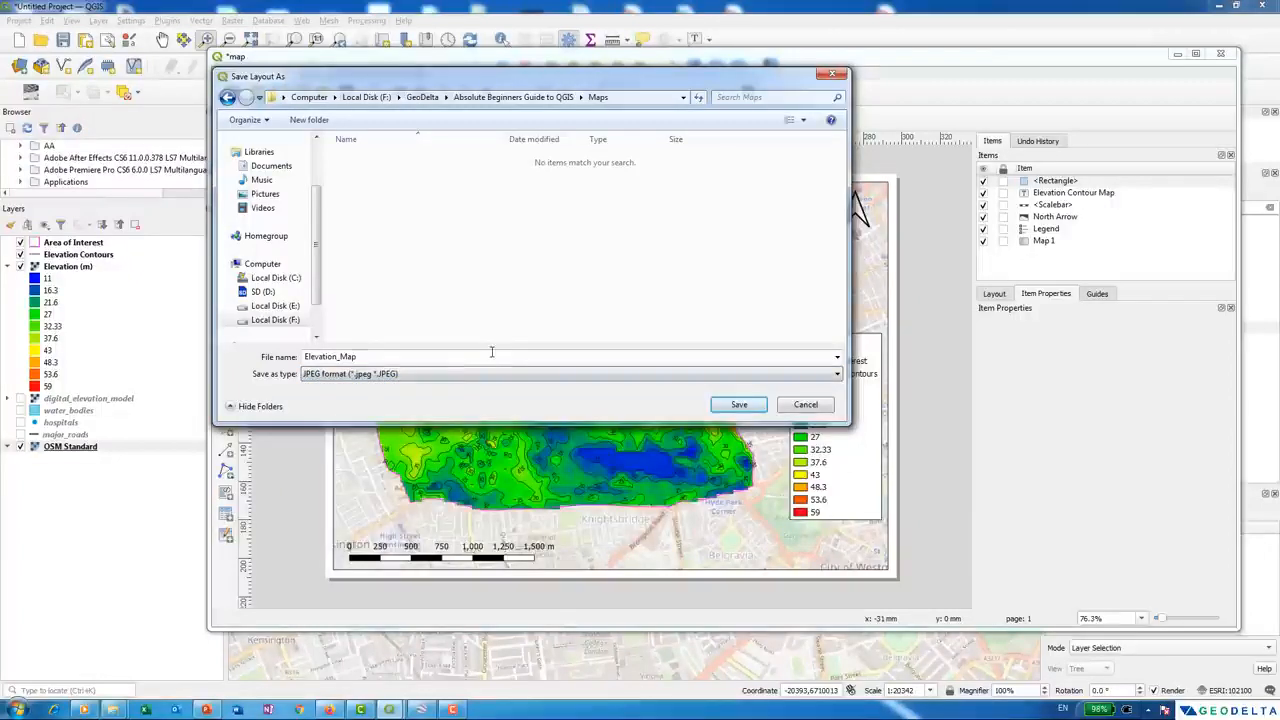
left_click(737, 406)
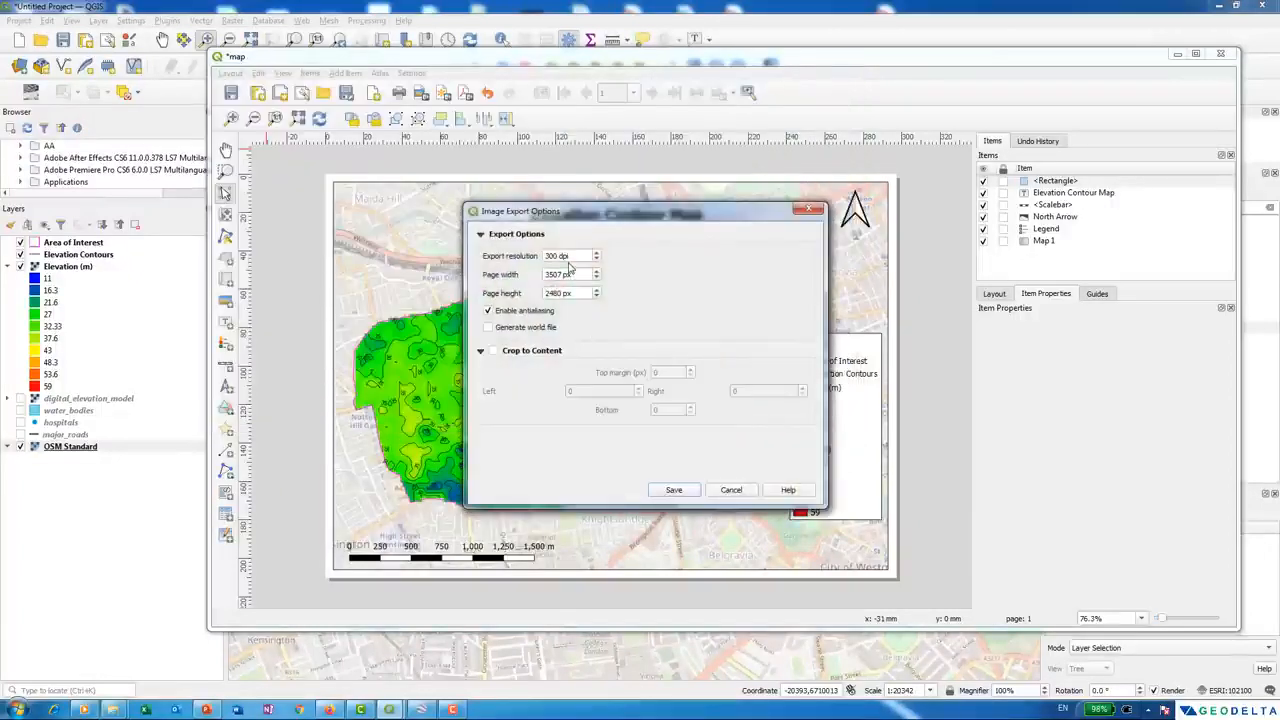
- Set the export resolution to 150 dpi and complete the image export
left_click(558, 257)
left_click_drag(558, 257, 542, 256)
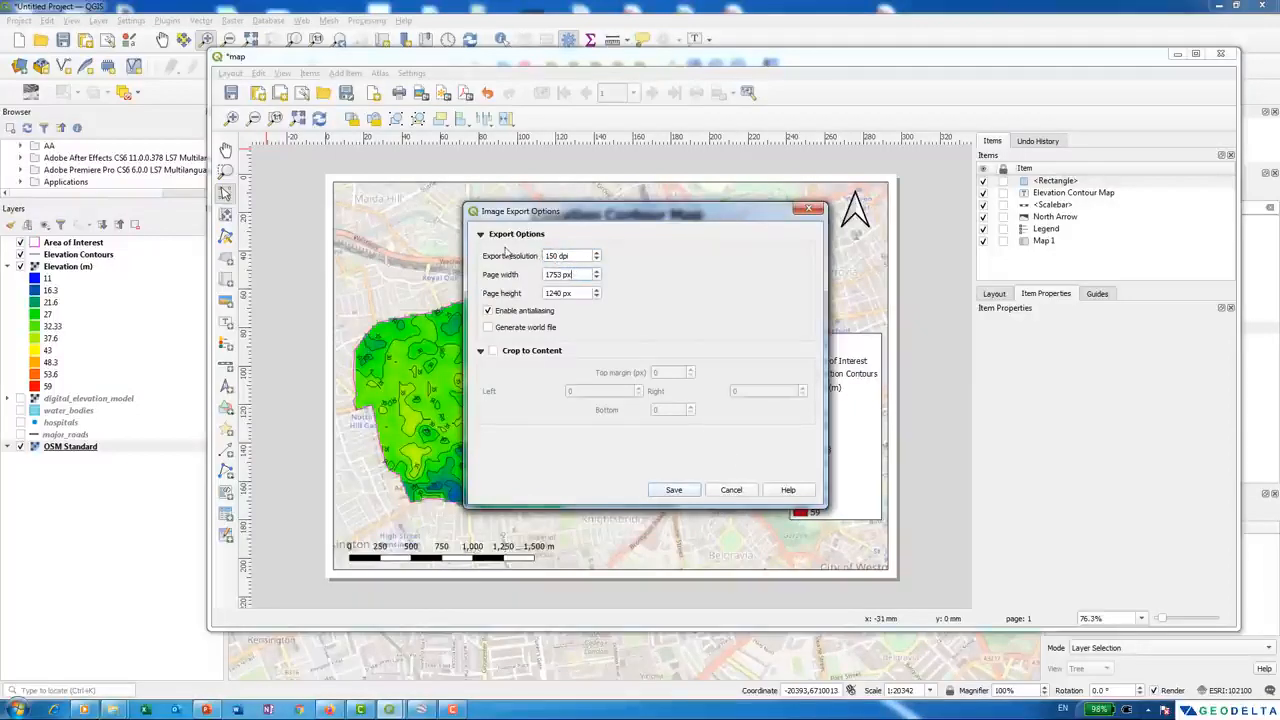
left_click(674, 490)
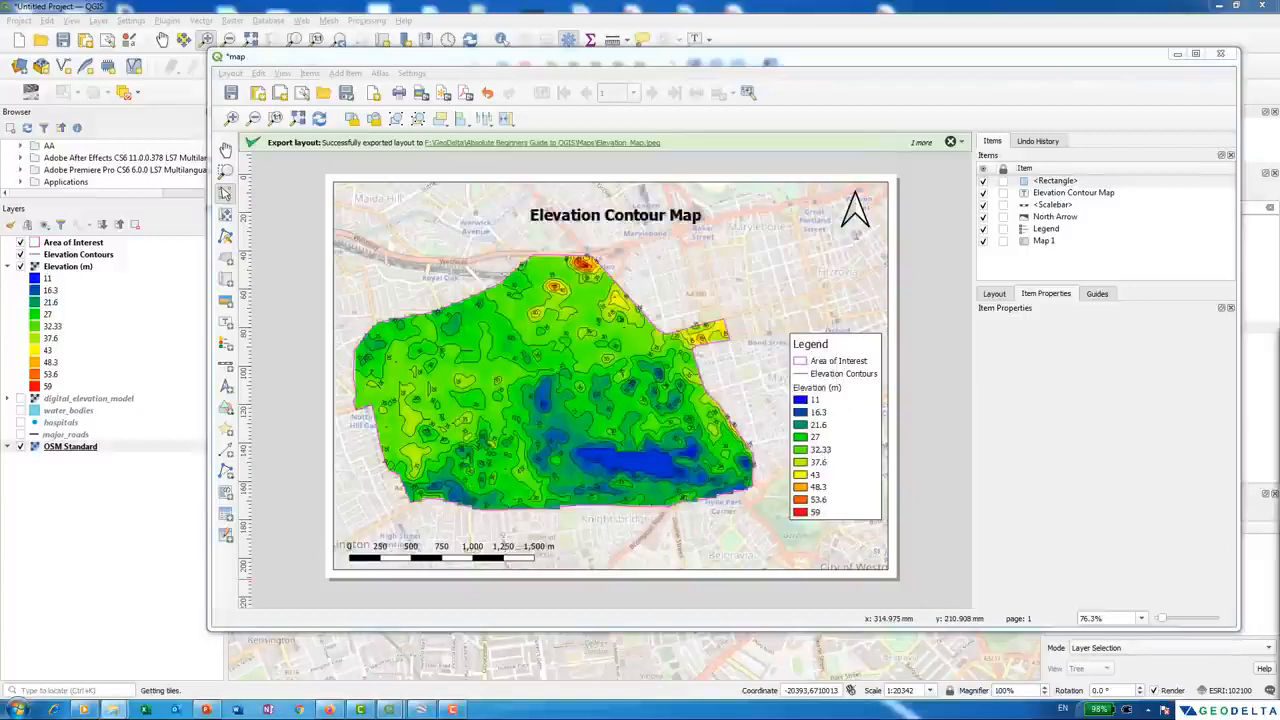
- Open the exported Elevation_Map image from the Maps folder on disk and inspect it in full-screen view
left_click_drag(1279, 352, 675, 147)
double_click(471, 240)
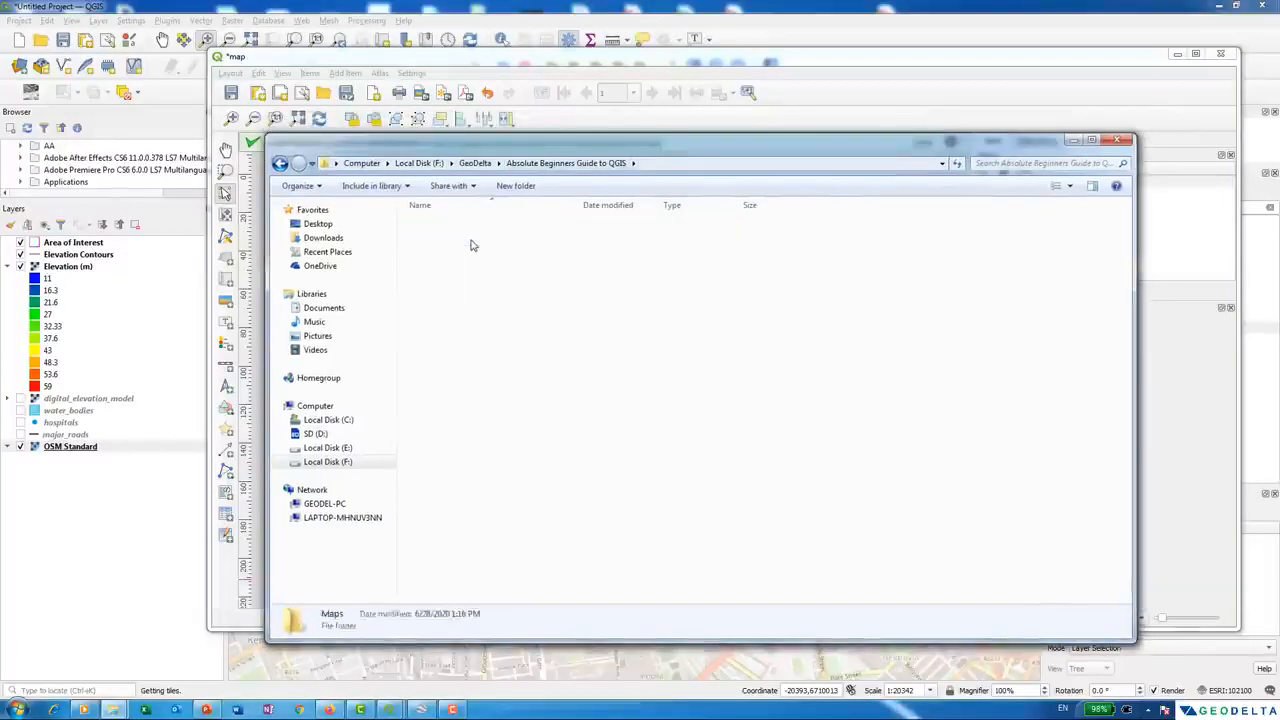
left_click(455, 238)
double_click(445, 232)
left_click(640, 683)
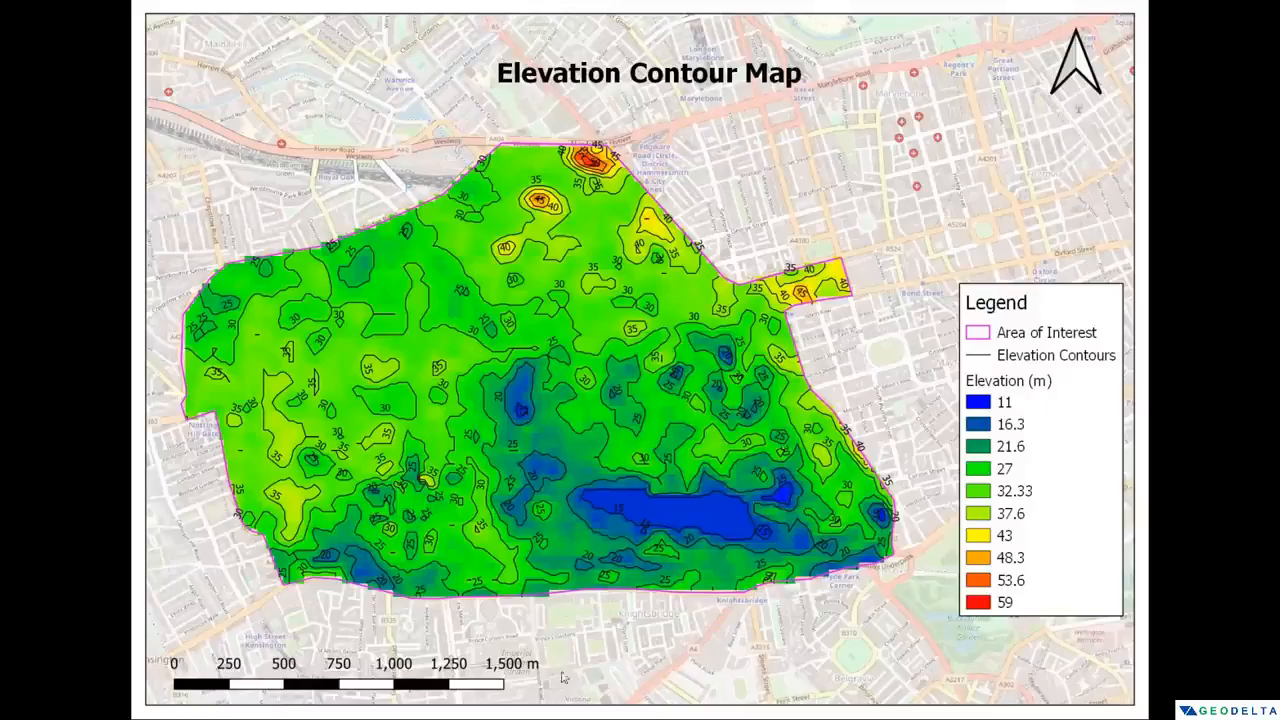
key("Escape")
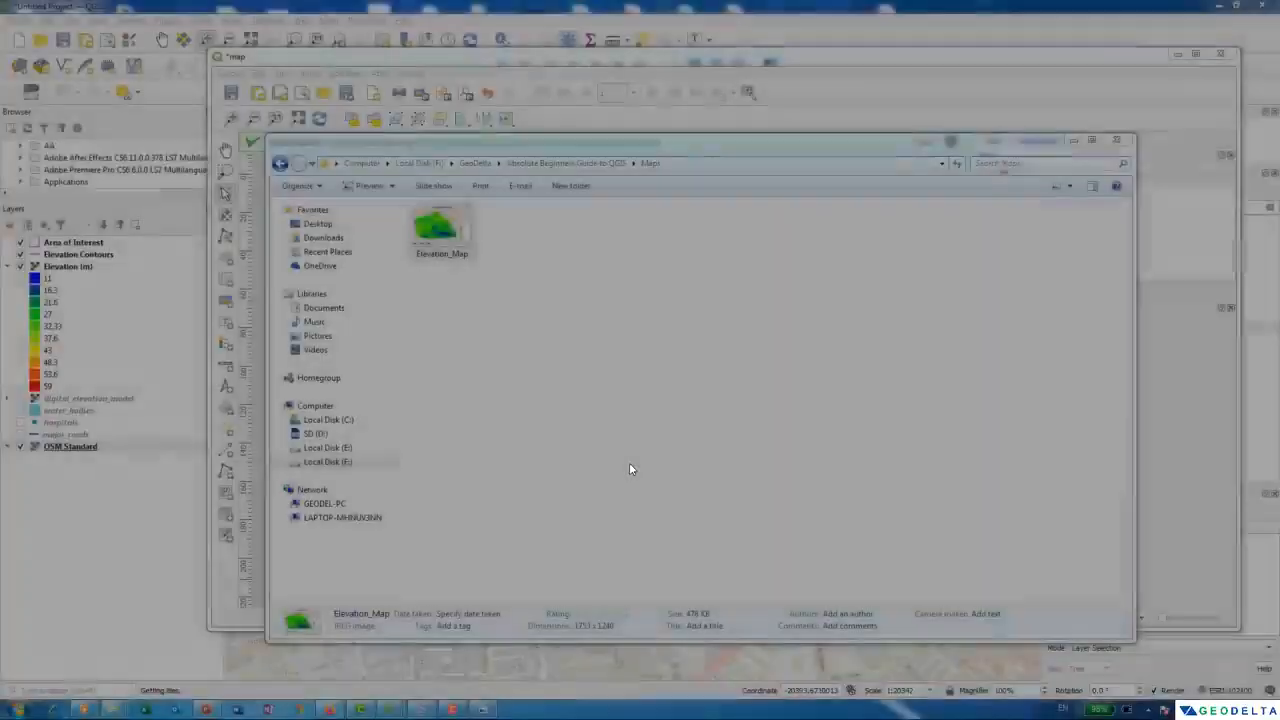
- Enlarge the image viewer window, close the exported image and switch back to the main QGIS project window
left_click(1236, 6)
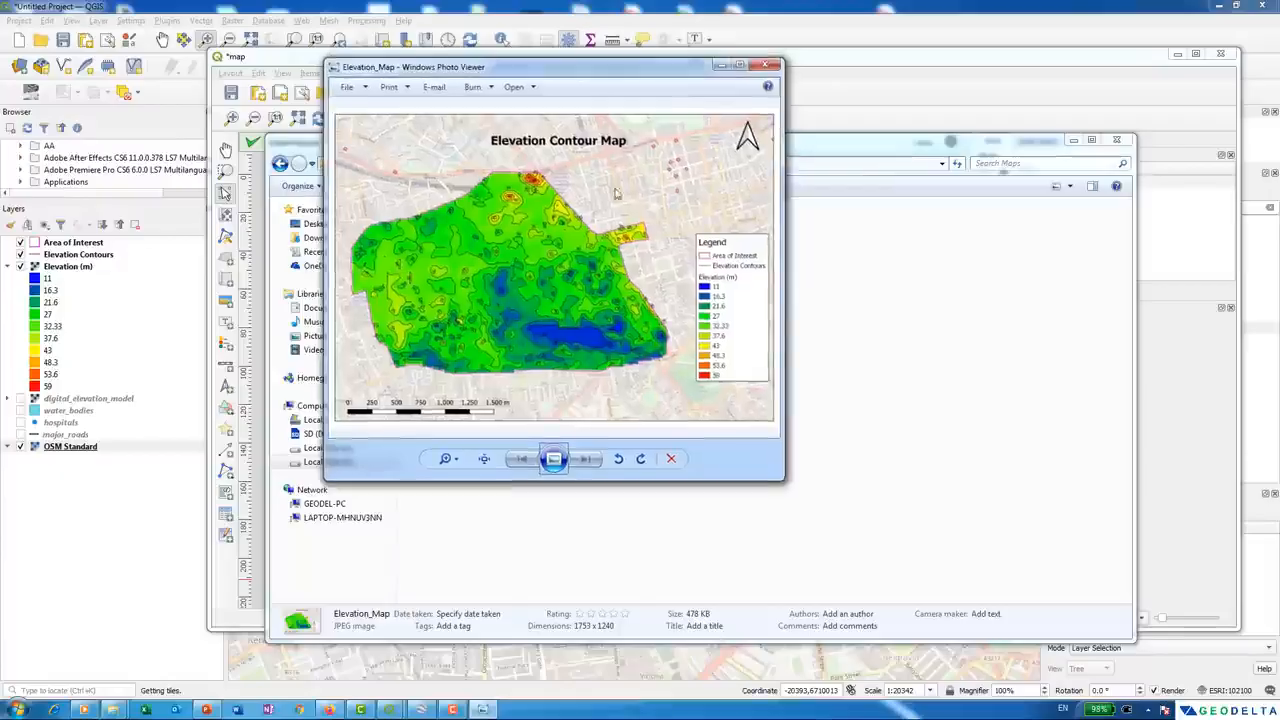
left_click_drag(789, 488, 1158, 642)
left_click(1143, 68)
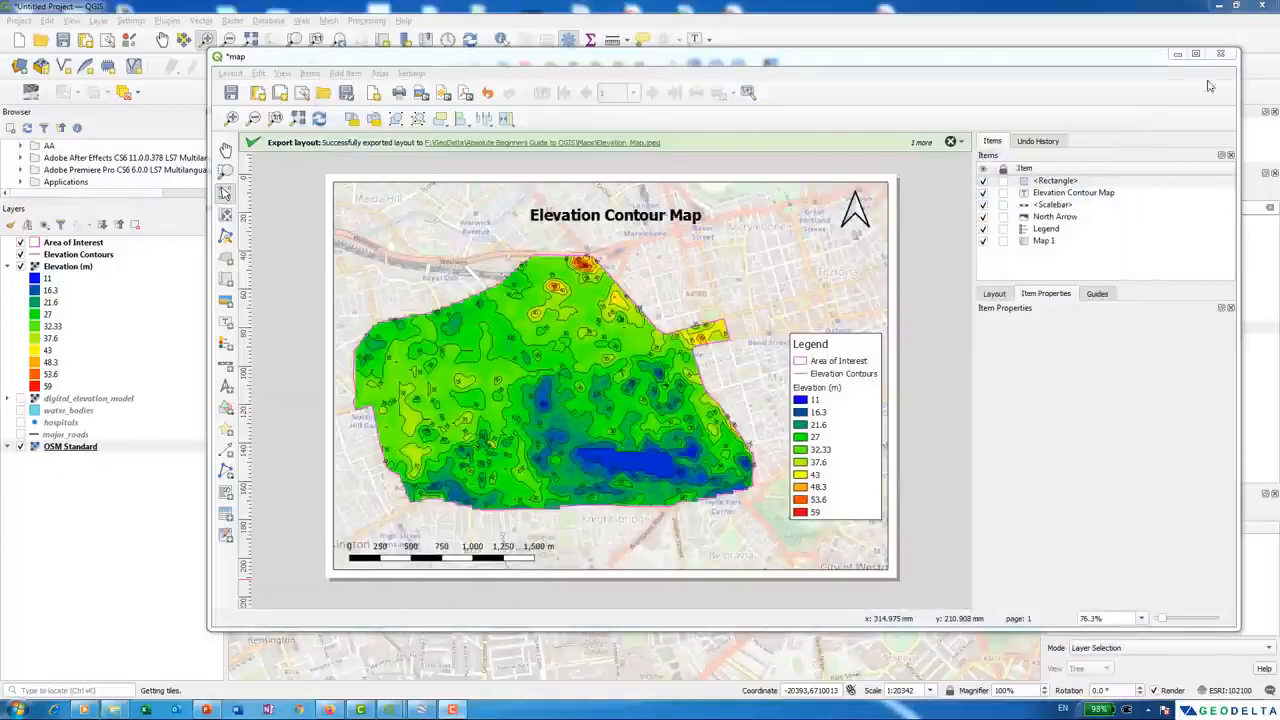
left_click(188, 98)
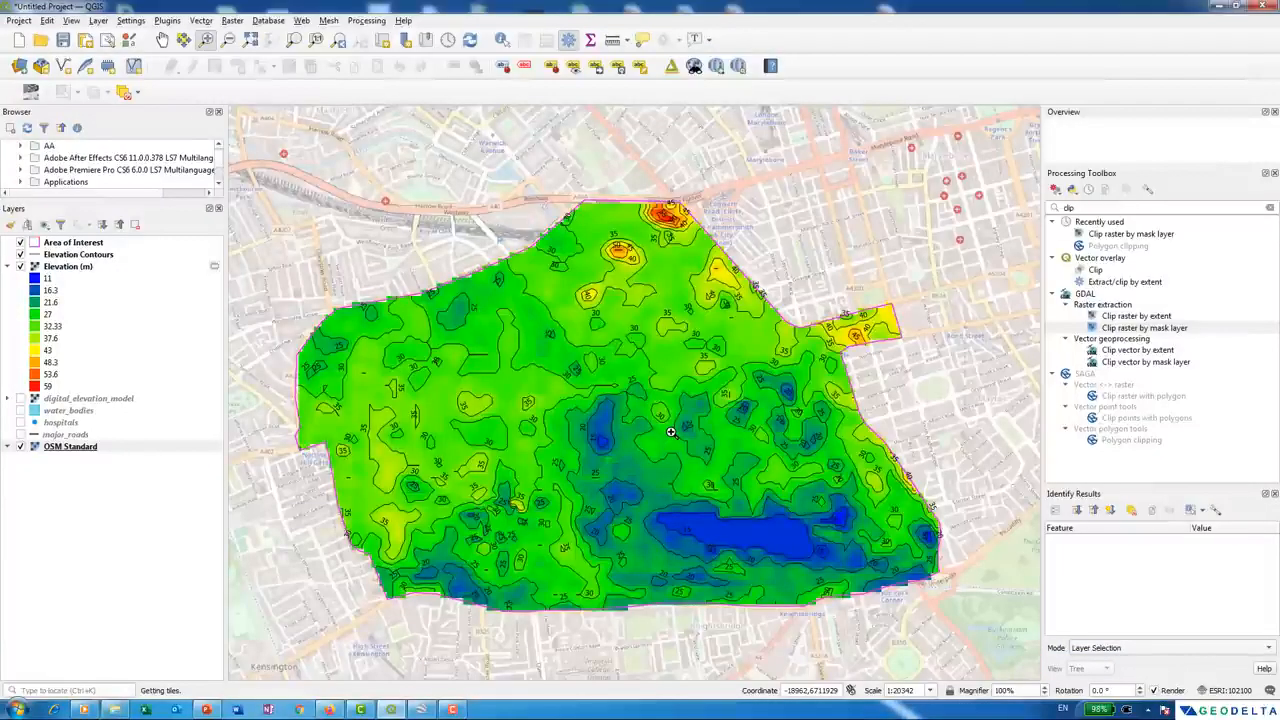